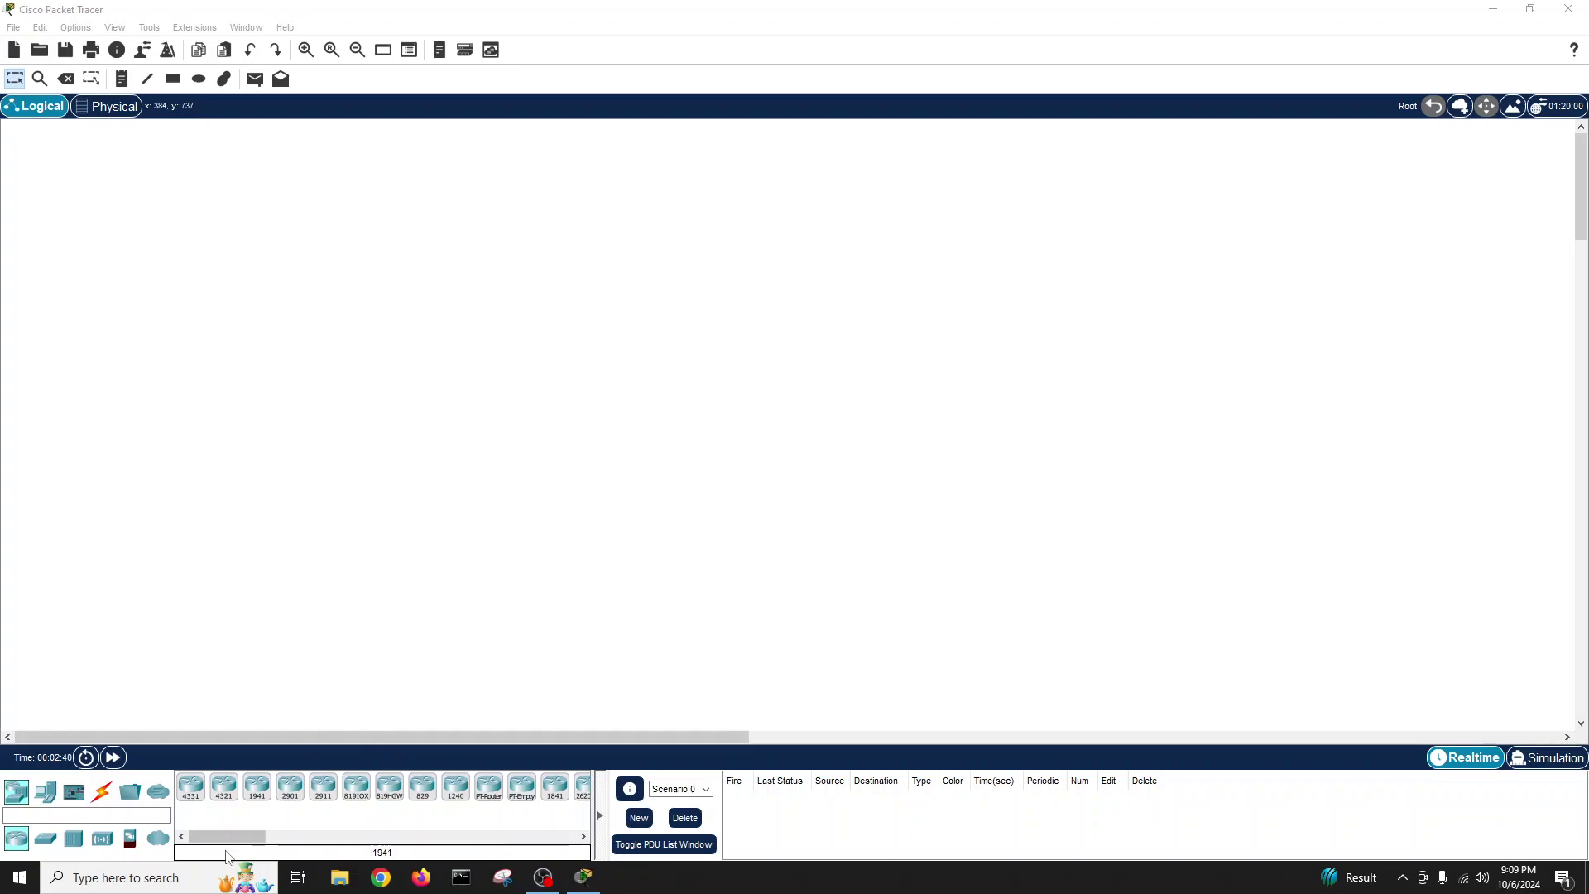
# - Place a 2960 switch near the middle of the empty logical workspace
pyautogui.moveTo(216, 840); pyautogui.dragTo(217, 839)
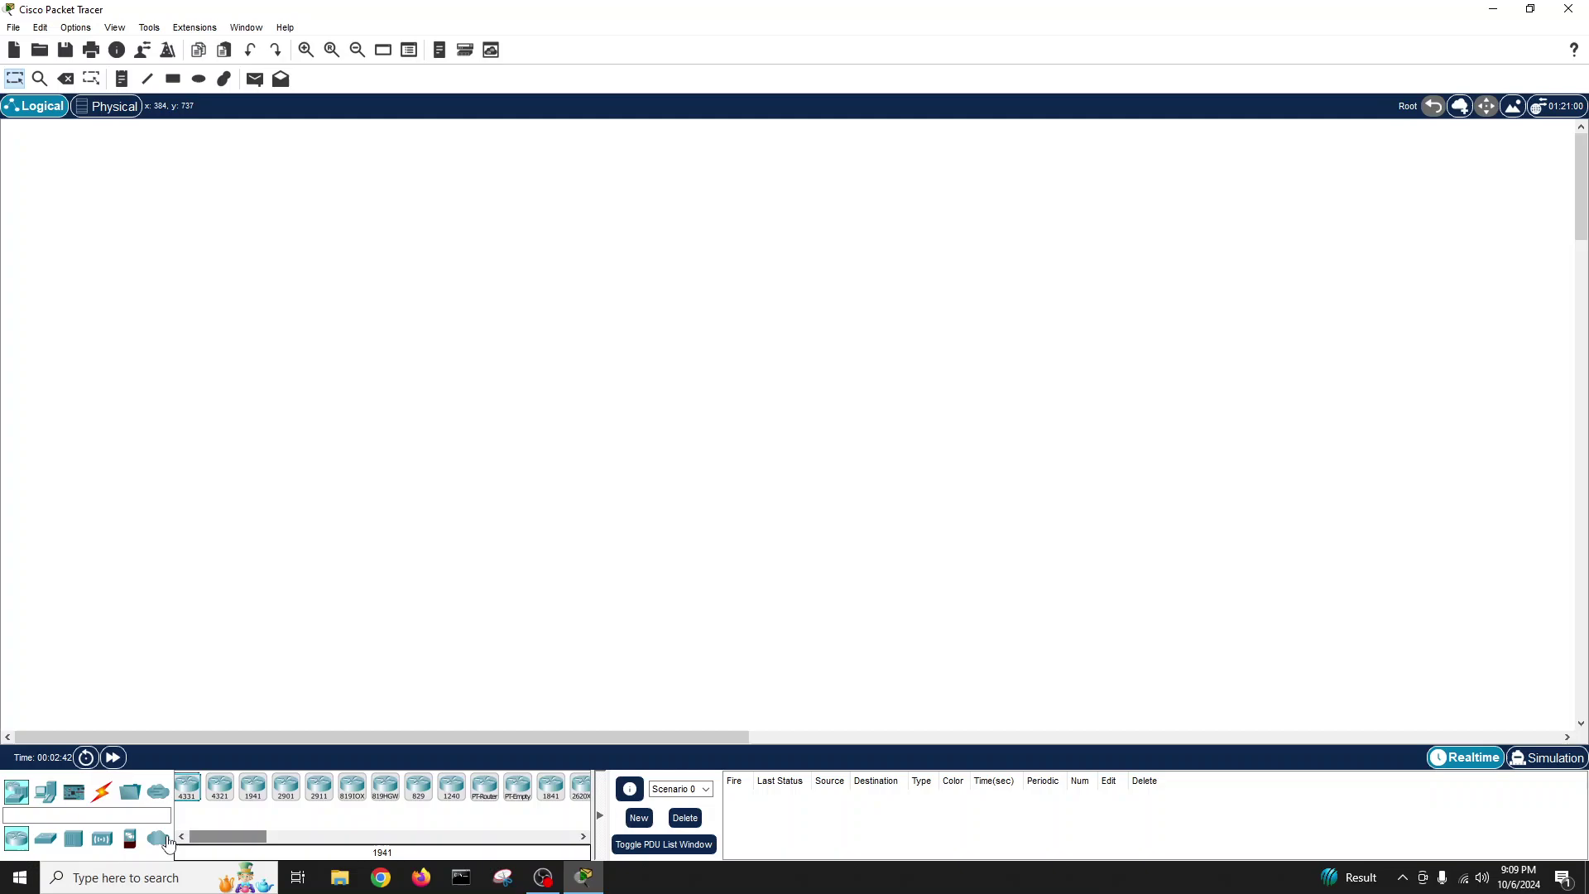
pyautogui.click(43, 841)
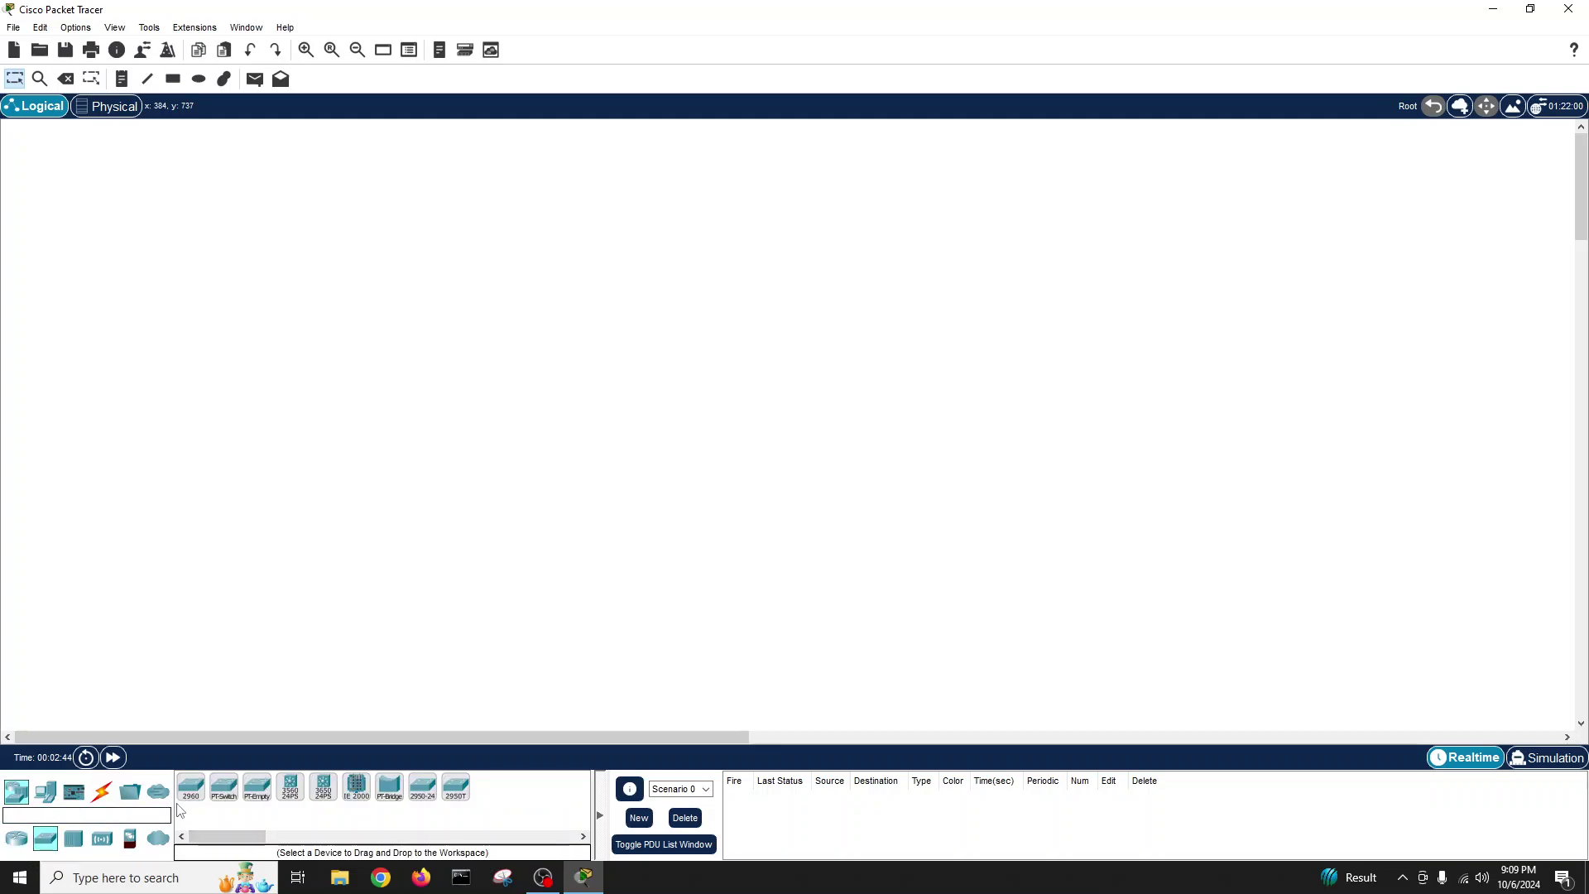
pyautogui.moveTo(189, 795); pyautogui.dragTo(640, 580)
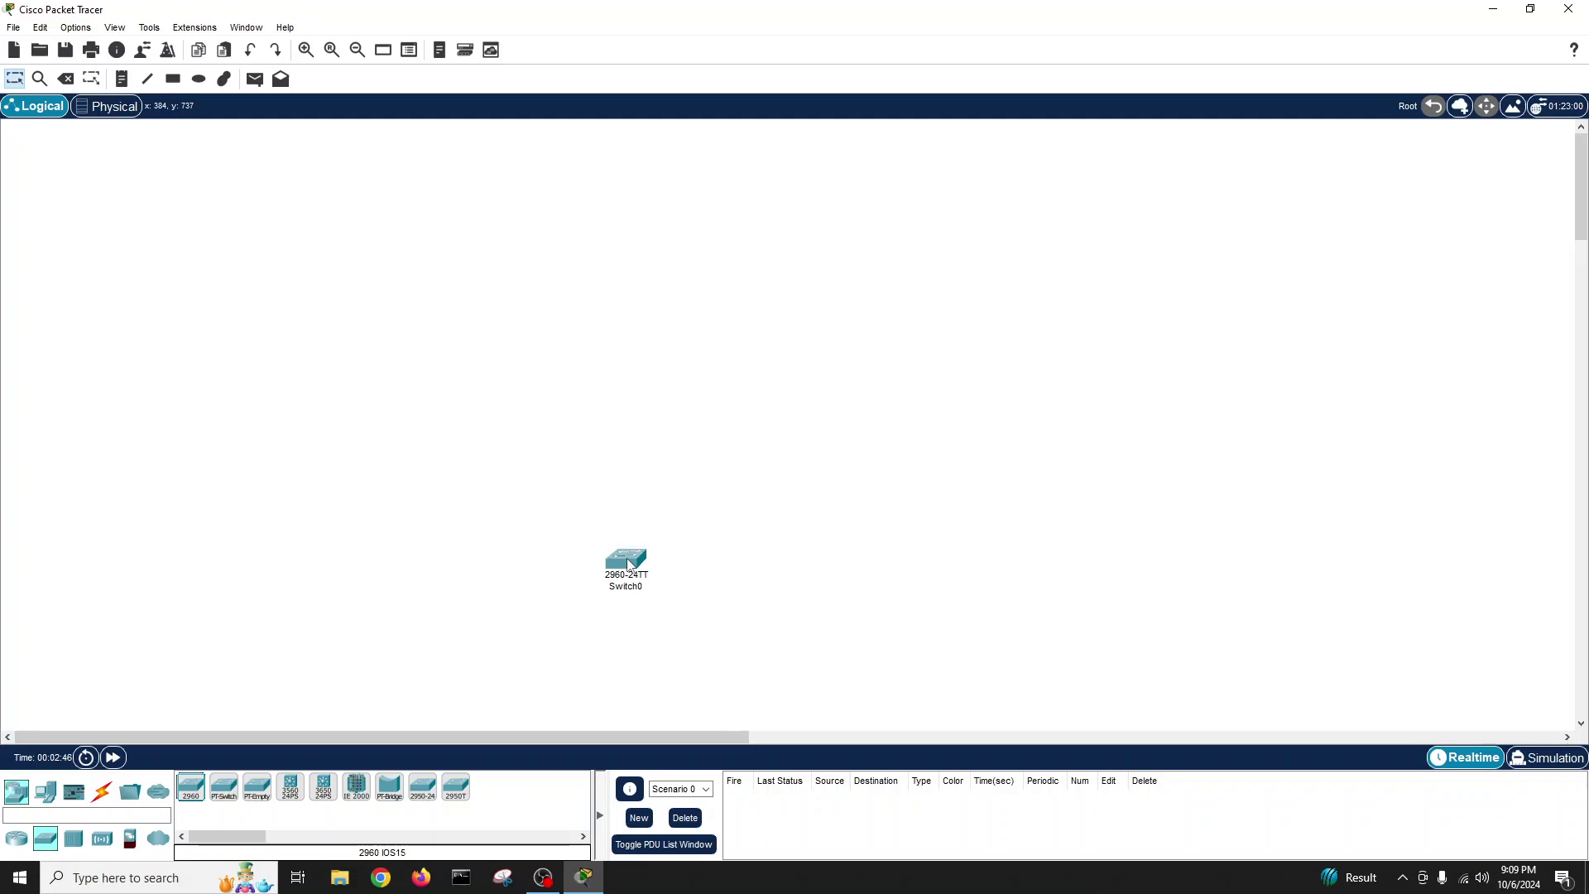
# - Add two PCs below the switch, then spread them apart symmetrically with the switch centred above them
pyautogui.click(46, 793)
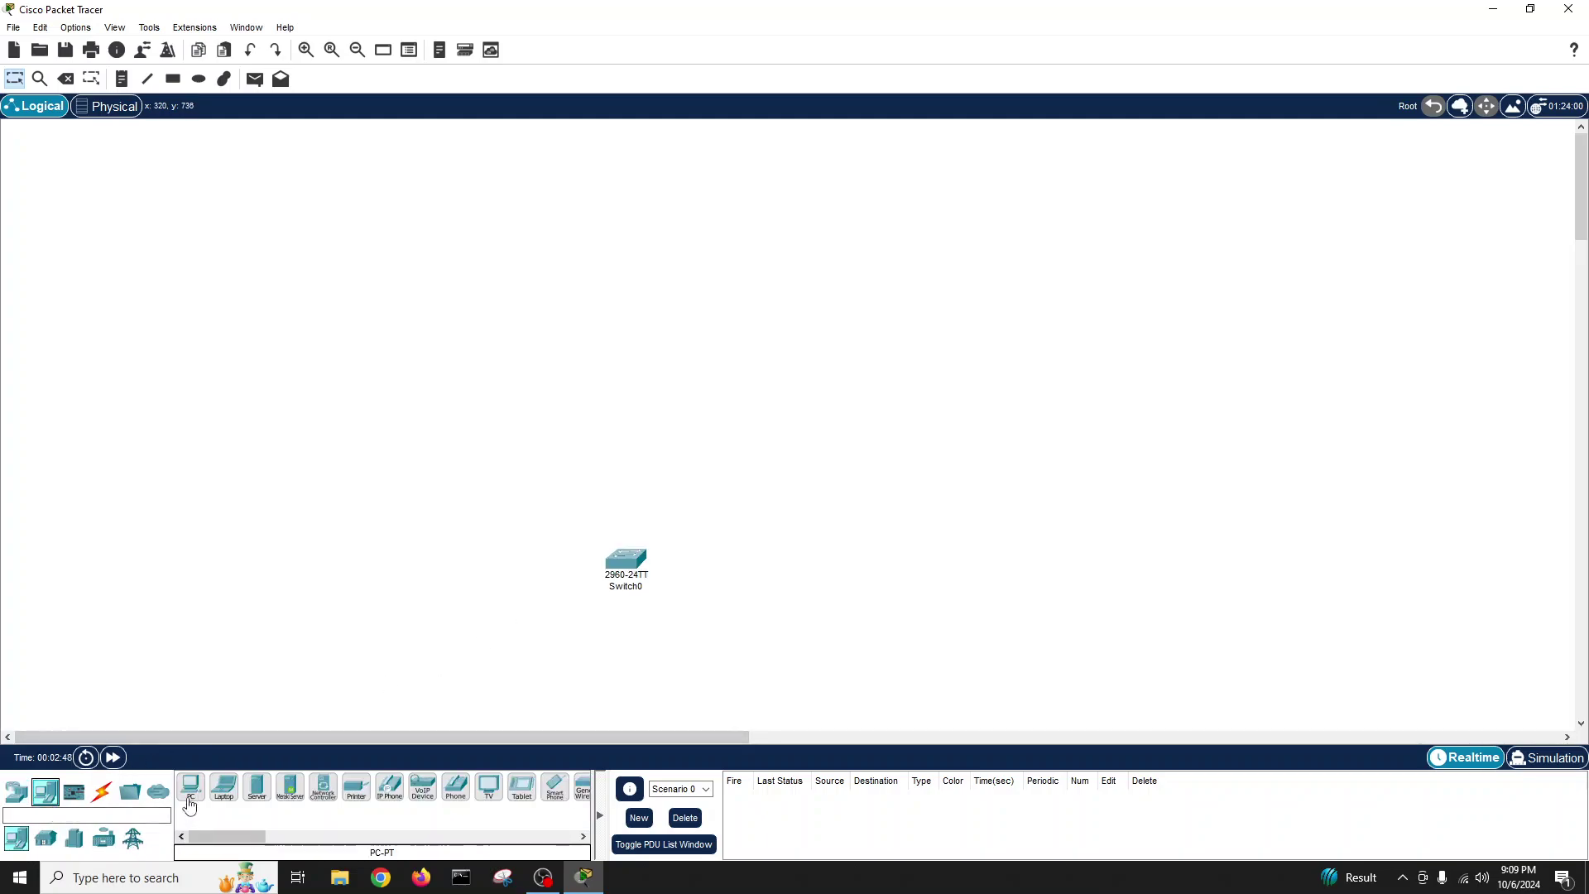
pyautogui.moveTo(190, 788); pyautogui.dragTo(533, 654)
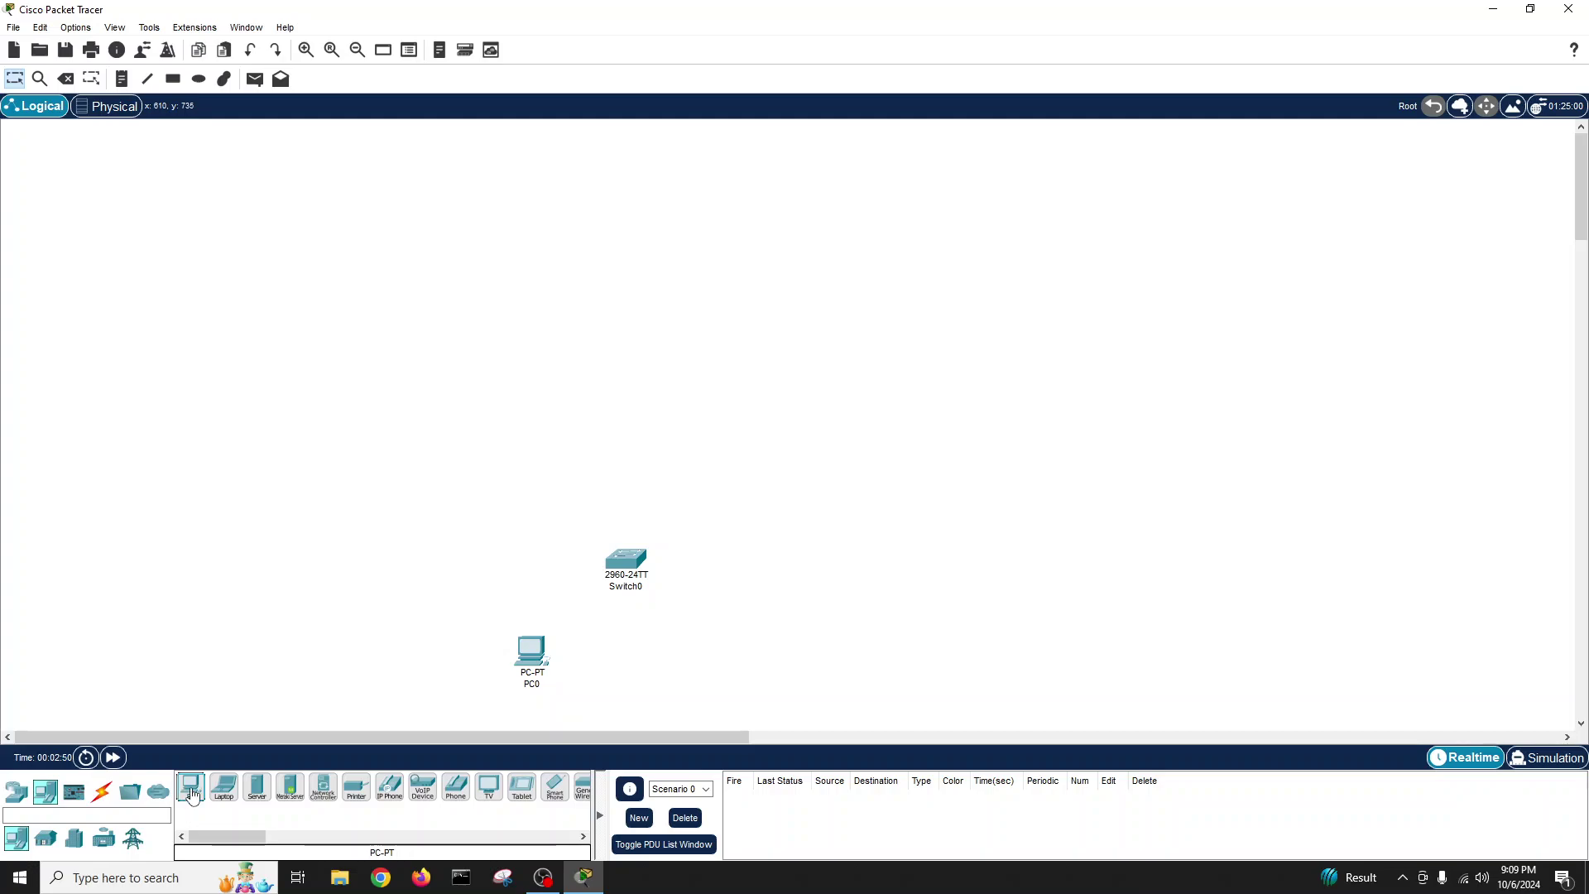
pyautogui.moveTo(191, 788); pyautogui.dragTo(752, 619)
pyautogui.moveTo(631, 561); pyautogui.dragTo(658, 497)
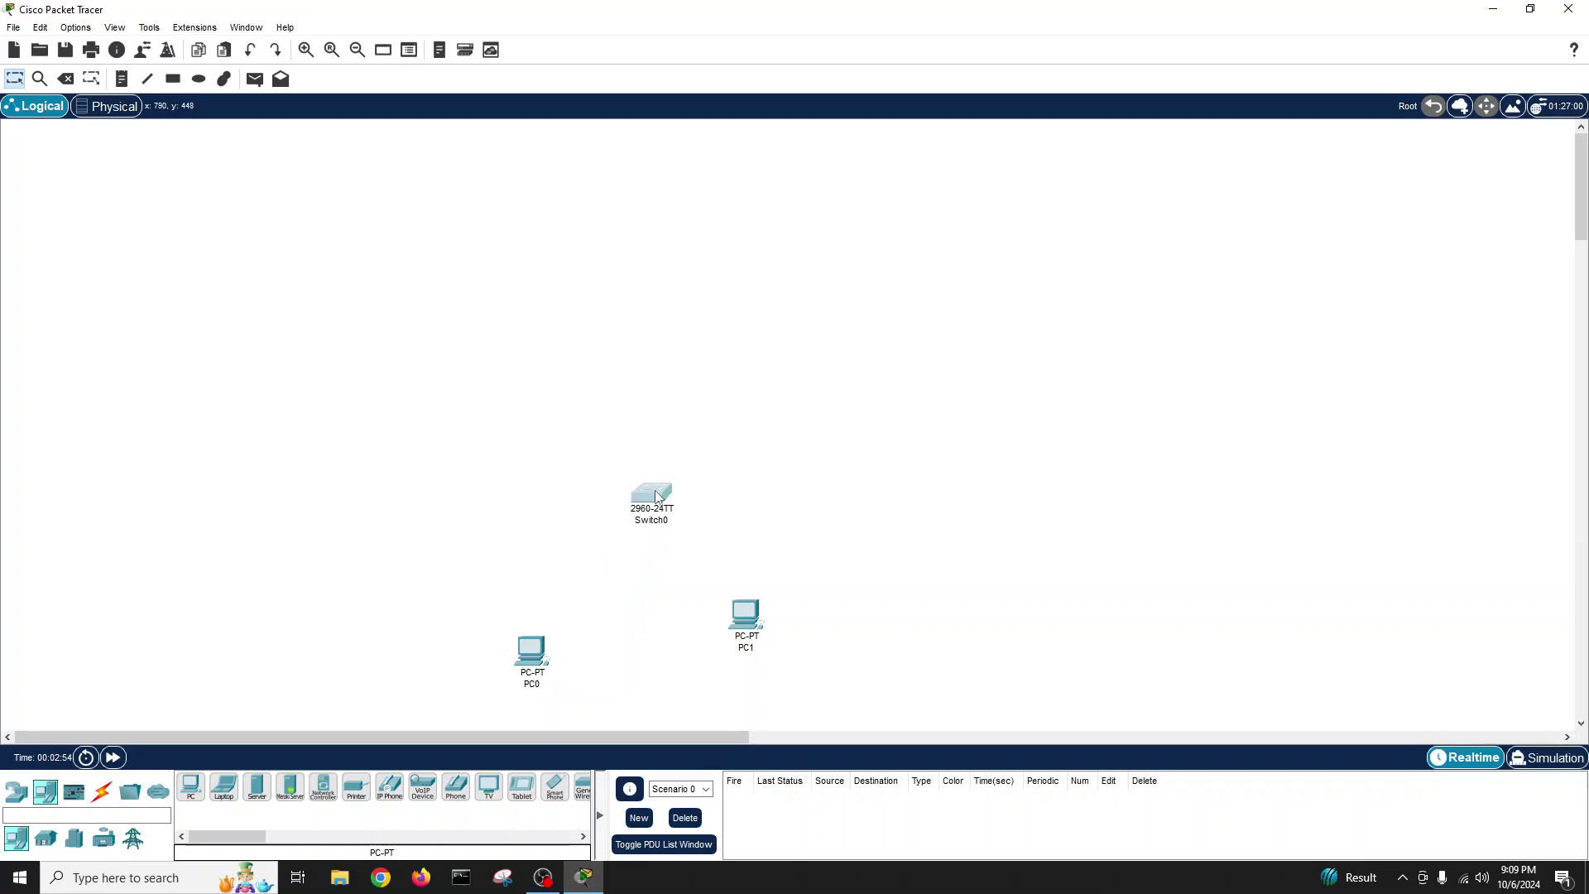
pyautogui.moveTo(755, 625); pyautogui.dragTo(855, 617)
pyautogui.moveTo(537, 650); pyautogui.dragTo(470, 644)
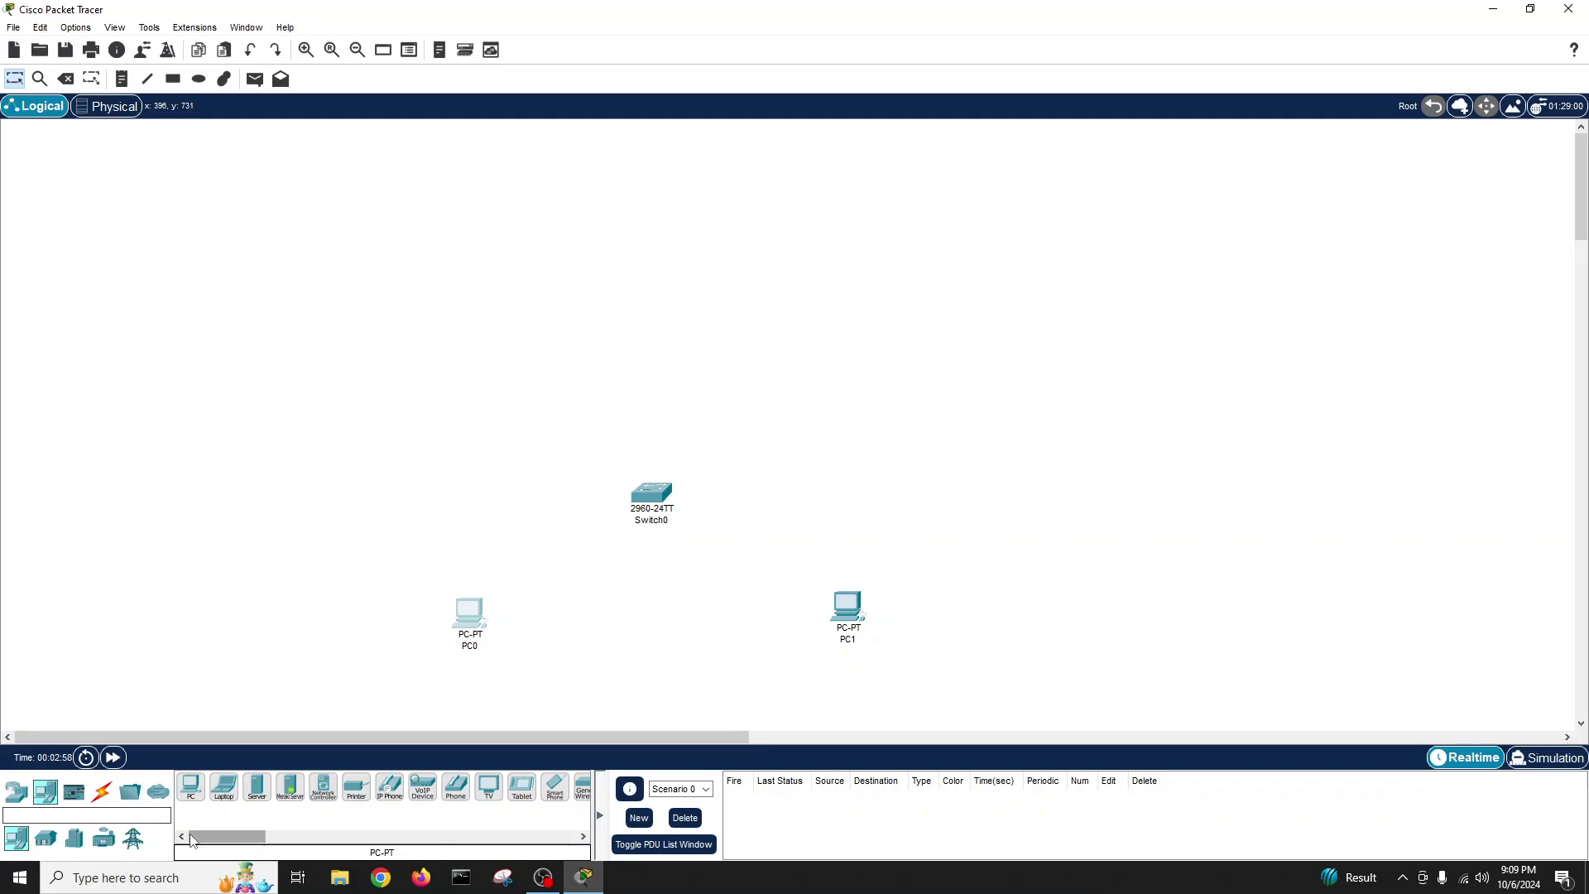
# - Add two 2811 routers above the switch and space them roughly over PC0 and PC1
pyautogui.moveTo(255, 837)
pyautogui.mouseDown()
pyautogui.moveTo(367, 839)
pyautogui.moveTo(249, 838)
pyautogui.mouseUp()
pyautogui.click(16, 792)
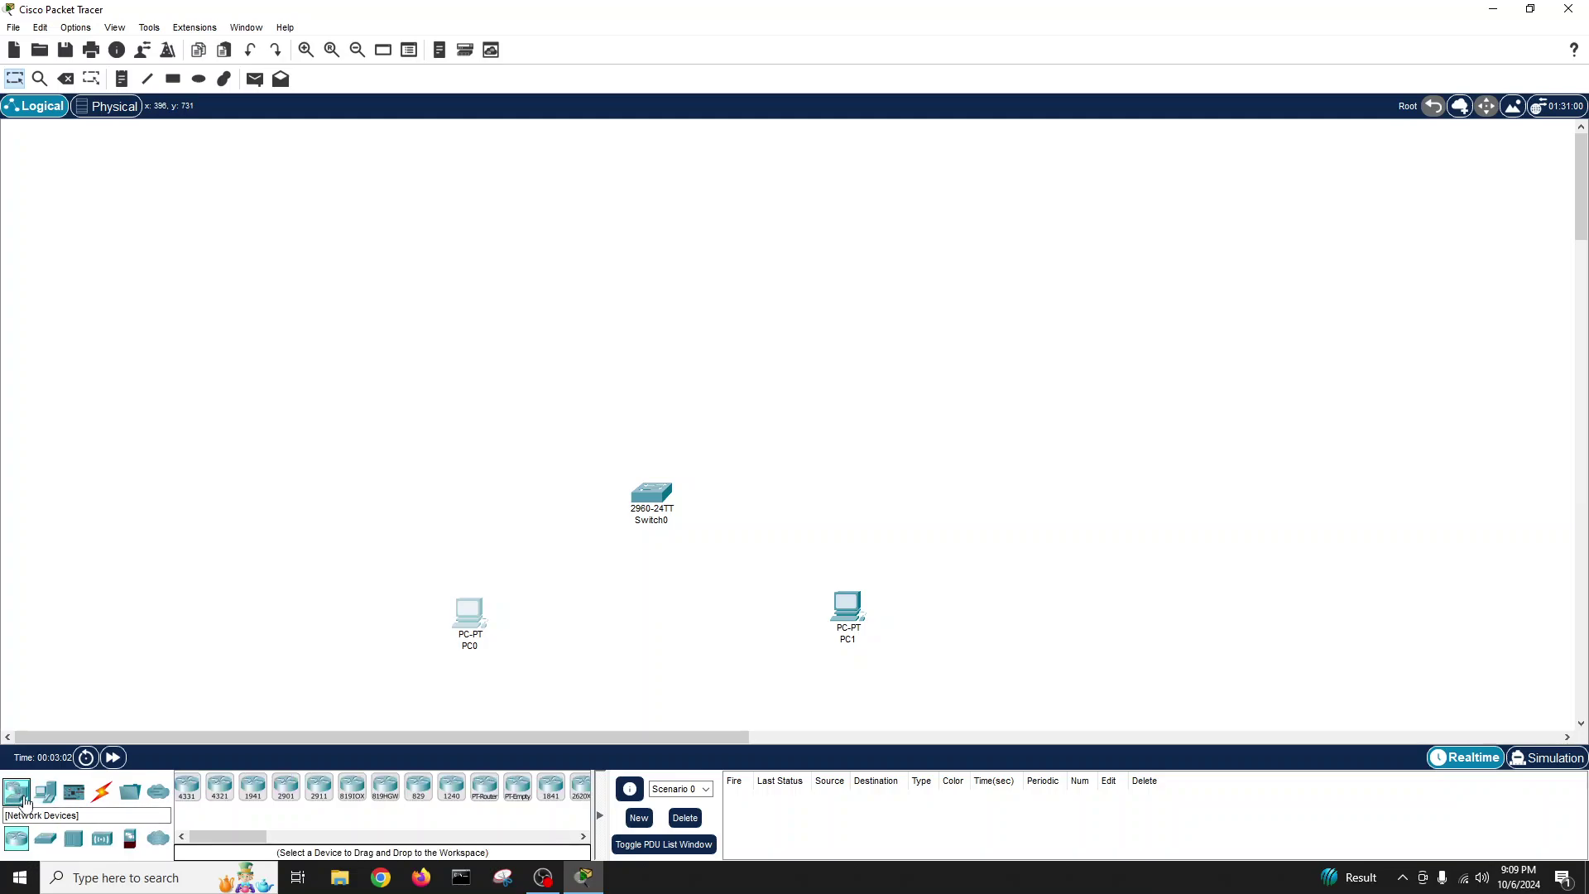
pyautogui.moveTo(236, 843); pyautogui.dragTo(295, 838)
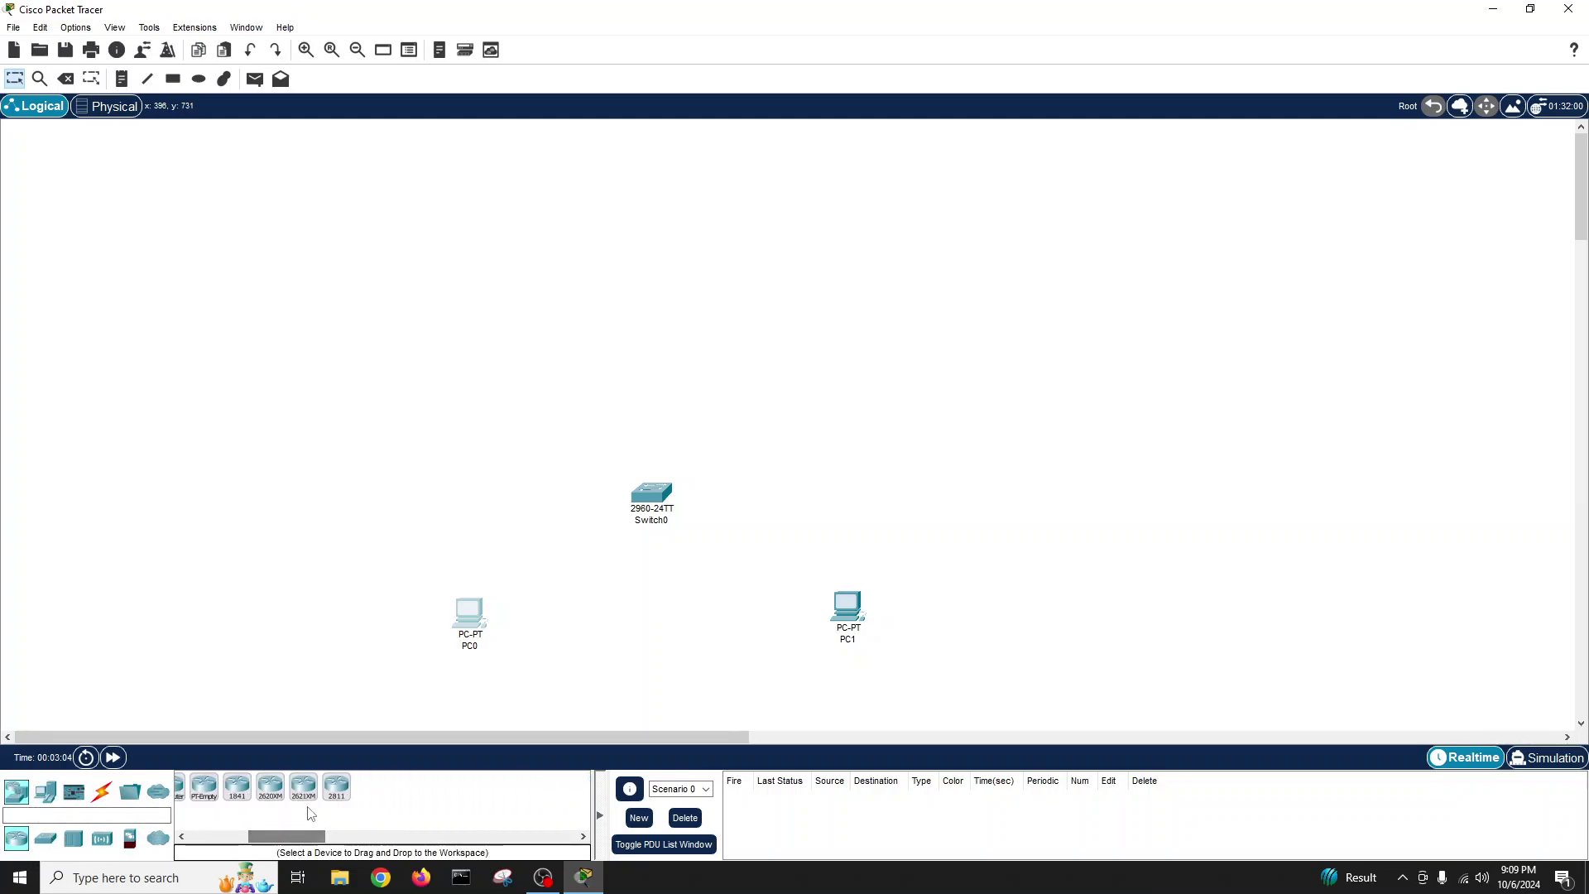
pyautogui.moveTo(336, 786); pyautogui.dragTo(516, 331)
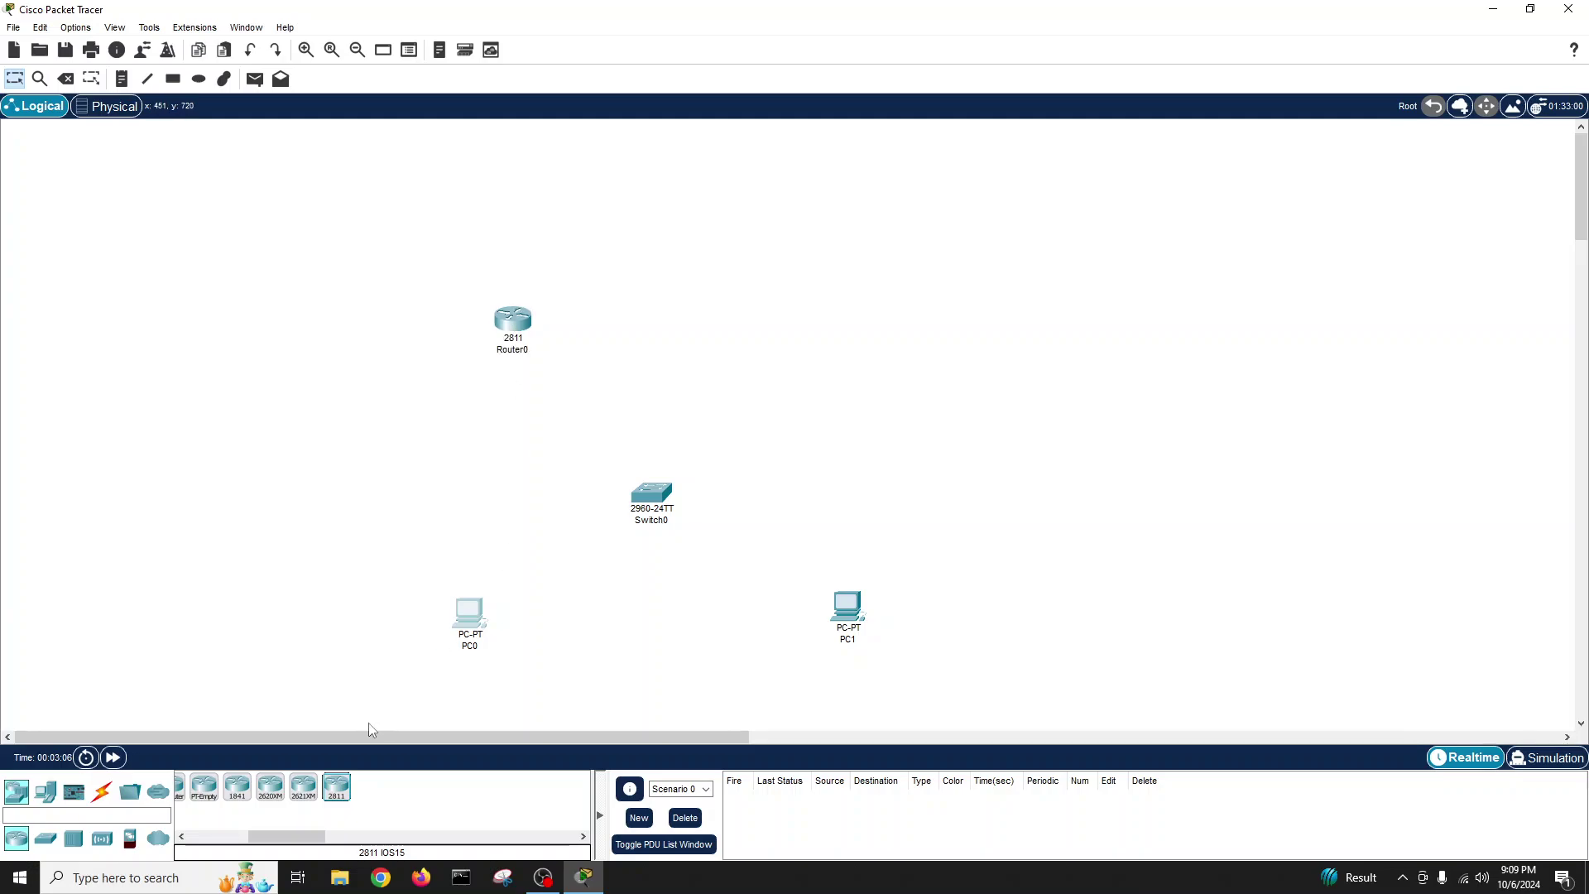
pyautogui.moveTo(336, 786); pyautogui.dragTo(811, 345)
pyautogui.moveTo(517, 331); pyautogui.dragTo(487, 327)
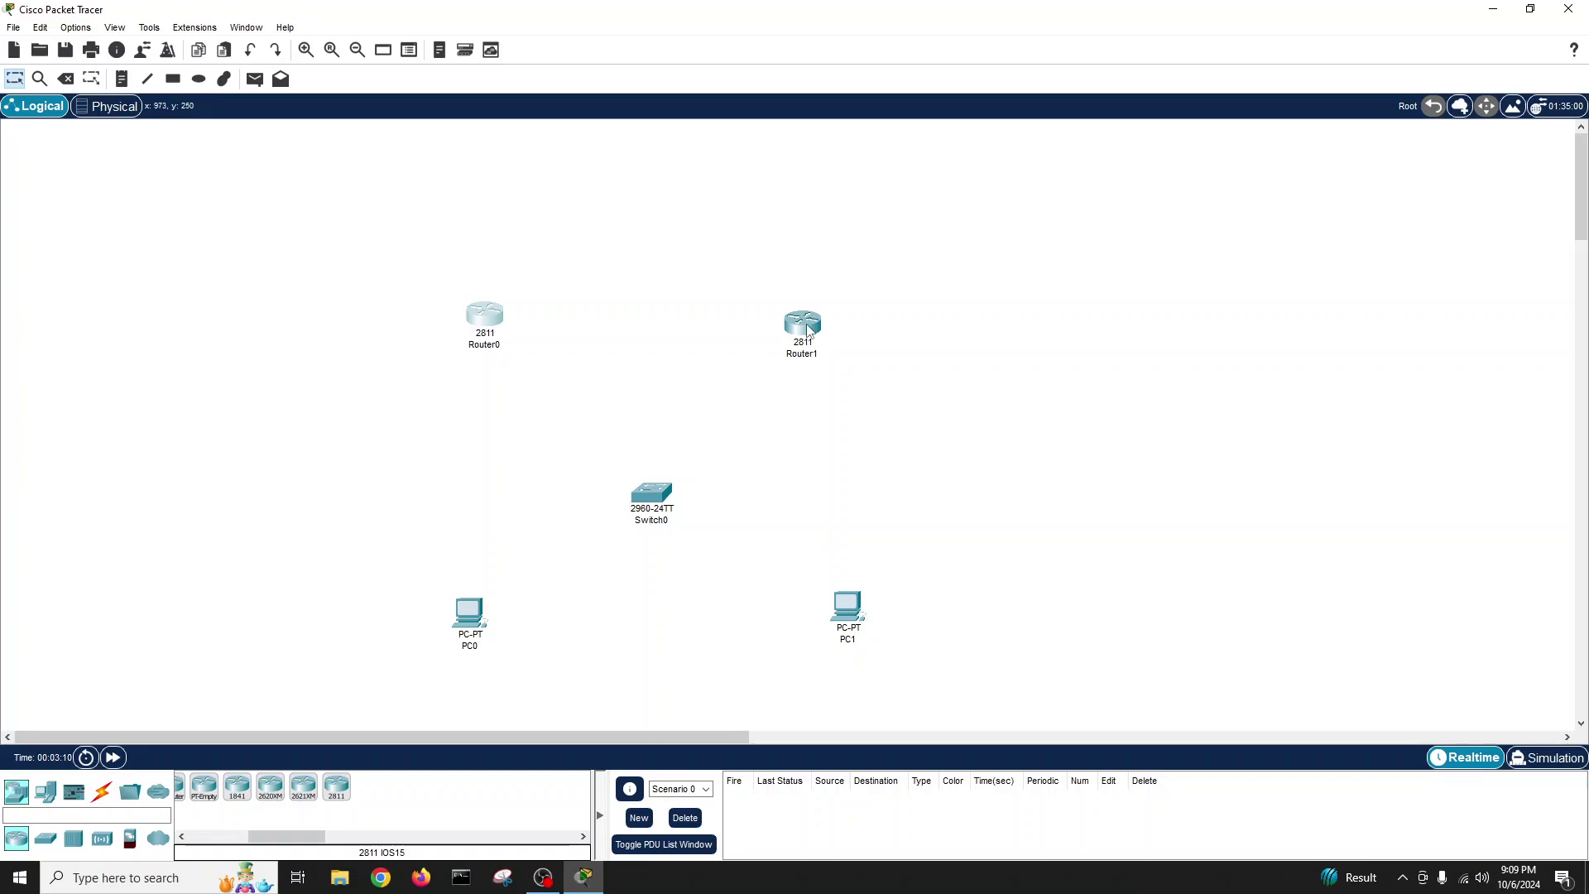
pyautogui.moveTo(809, 330); pyautogui.dragTo(831, 315)
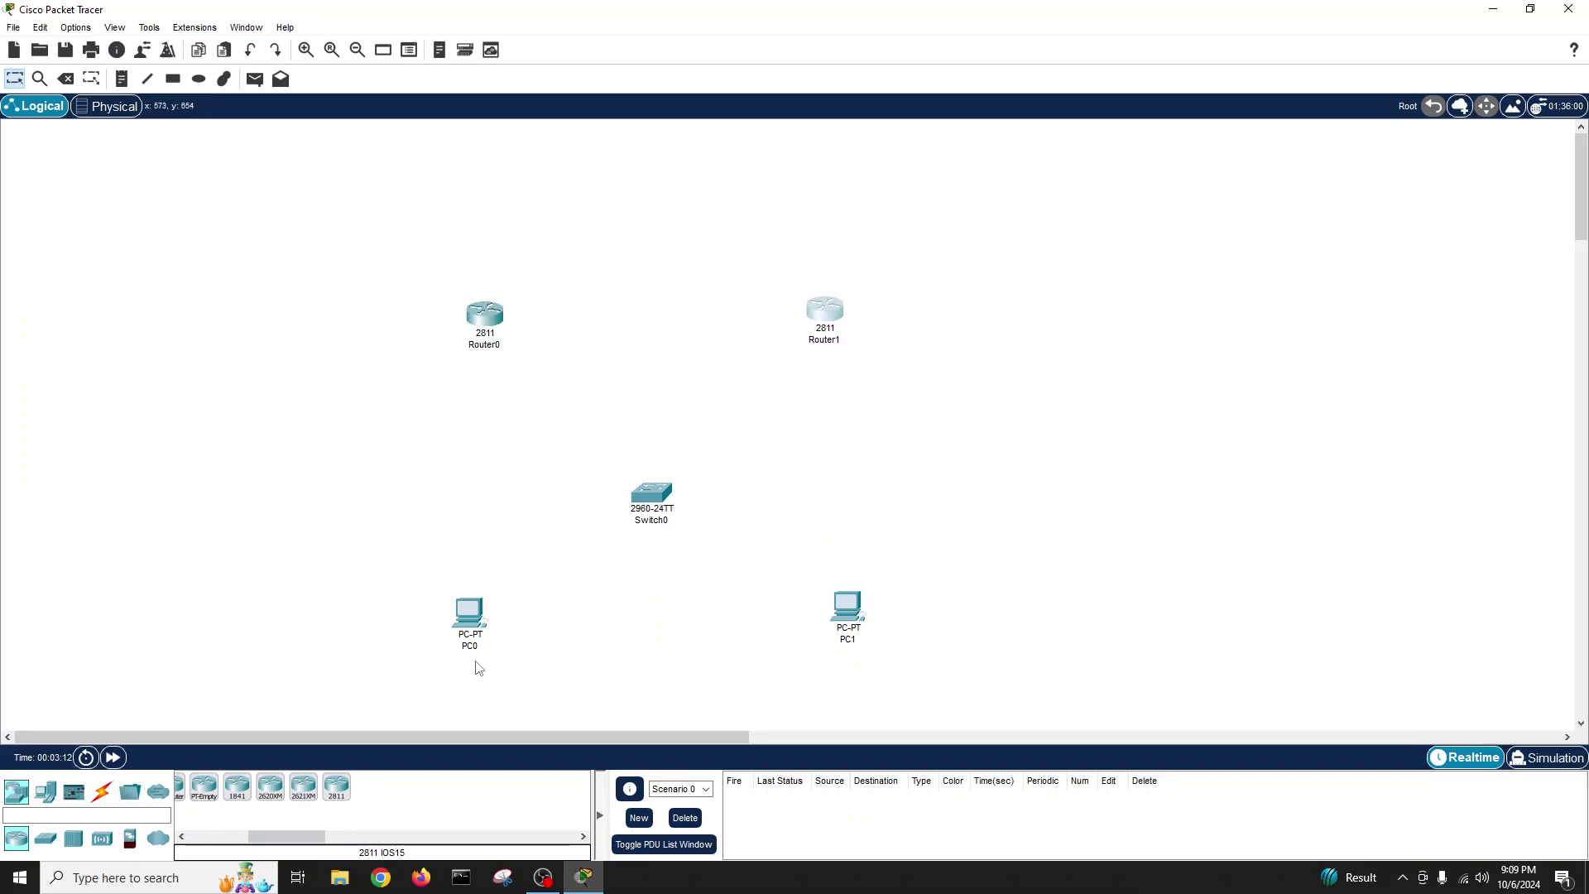
# - Add a third 2811 router centred above the other two and align the switch beneath it
pyautogui.click(336, 788)
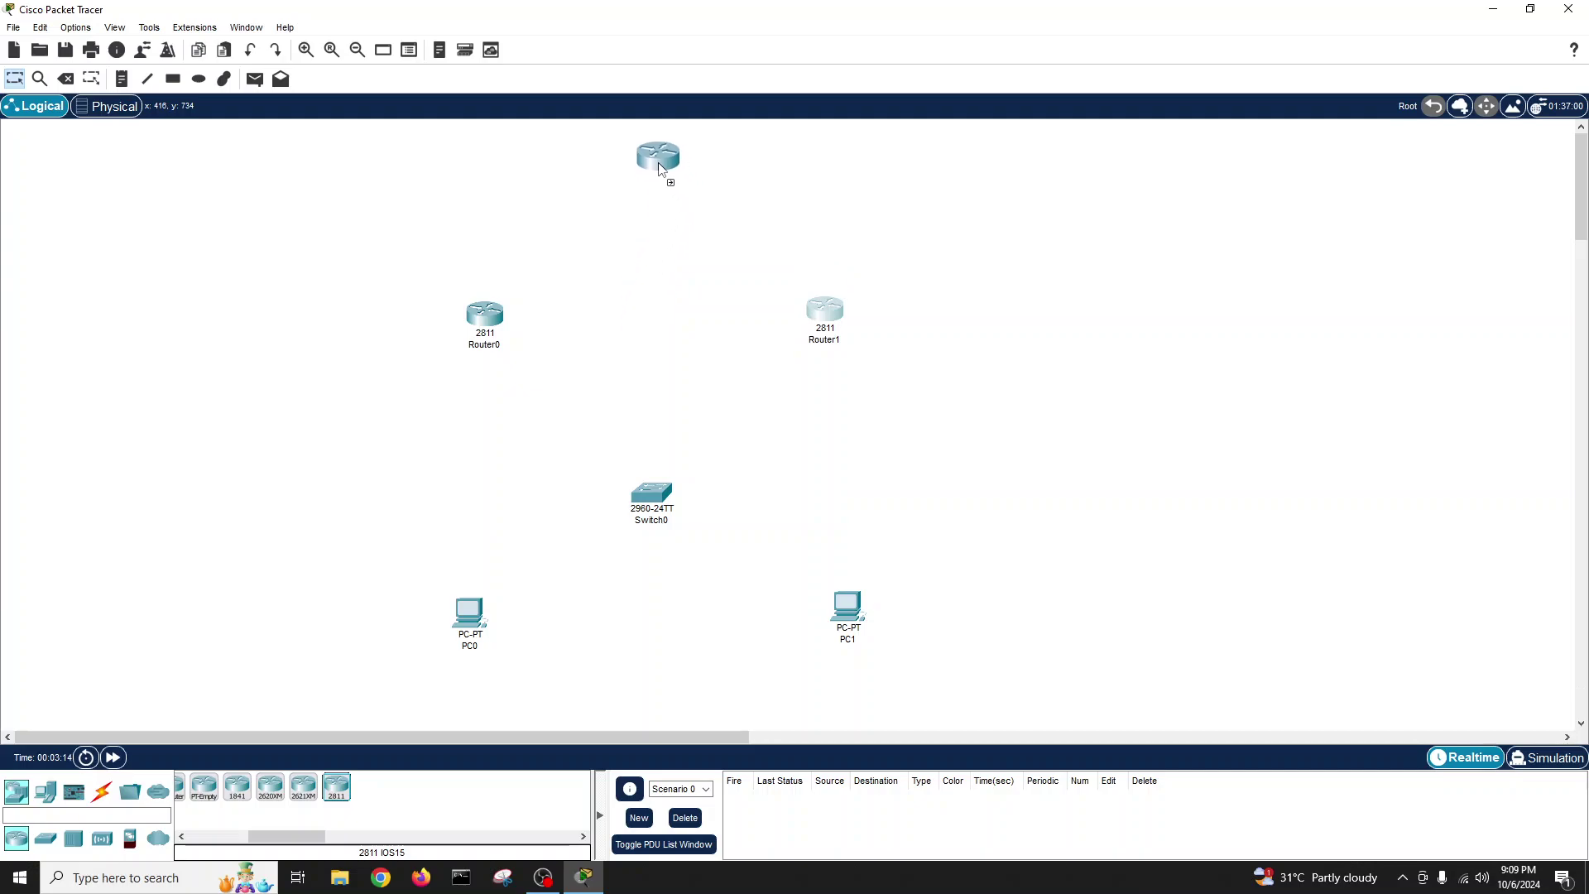
pyautogui.click(638, 158)
pyautogui.moveTo(656, 509); pyautogui.dragTo(643, 494)
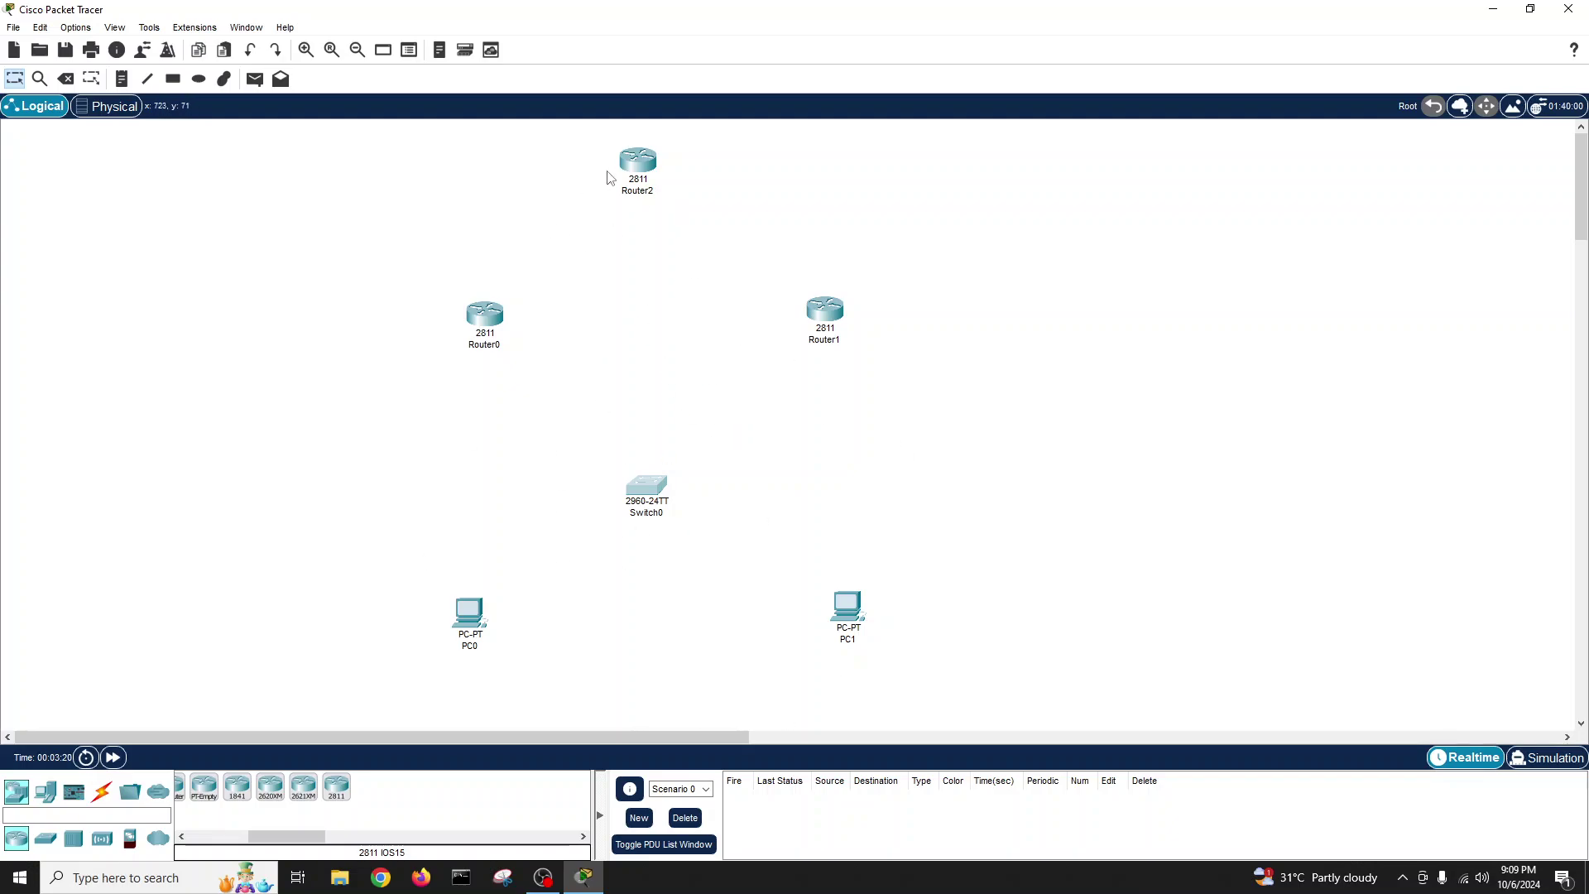
pyautogui.moveTo(655, 490)
pyautogui.mouseDown()
pyautogui.moveTo(656, 508)
pyautogui.moveTo(643, 496)
pyautogui.mouseUp()
pyautogui.click(858, 611)
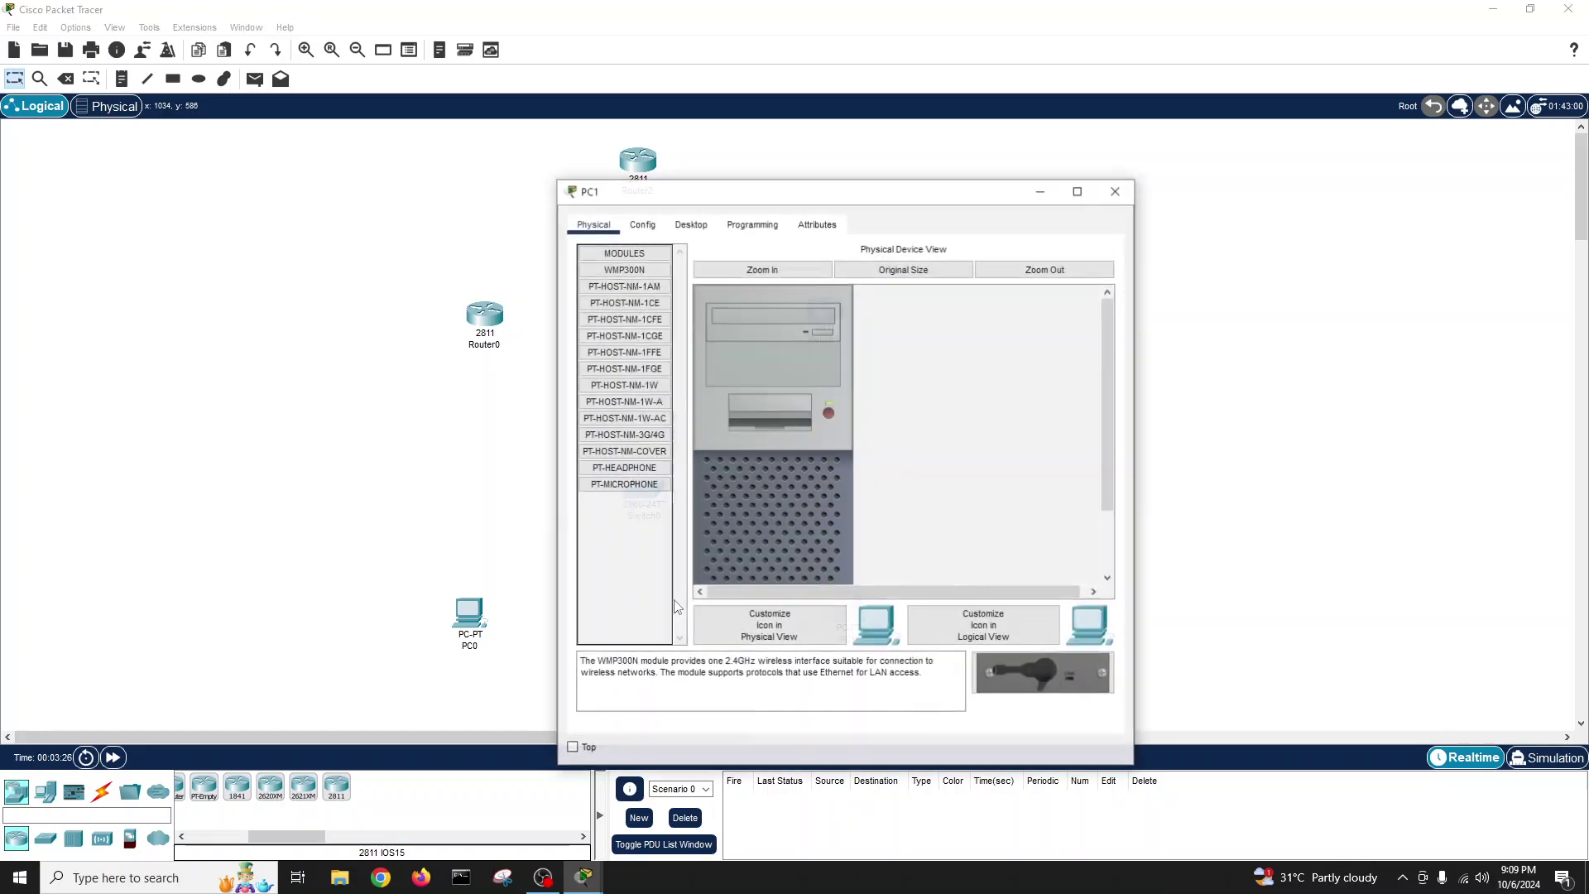
pyautogui.click(1120, 191)
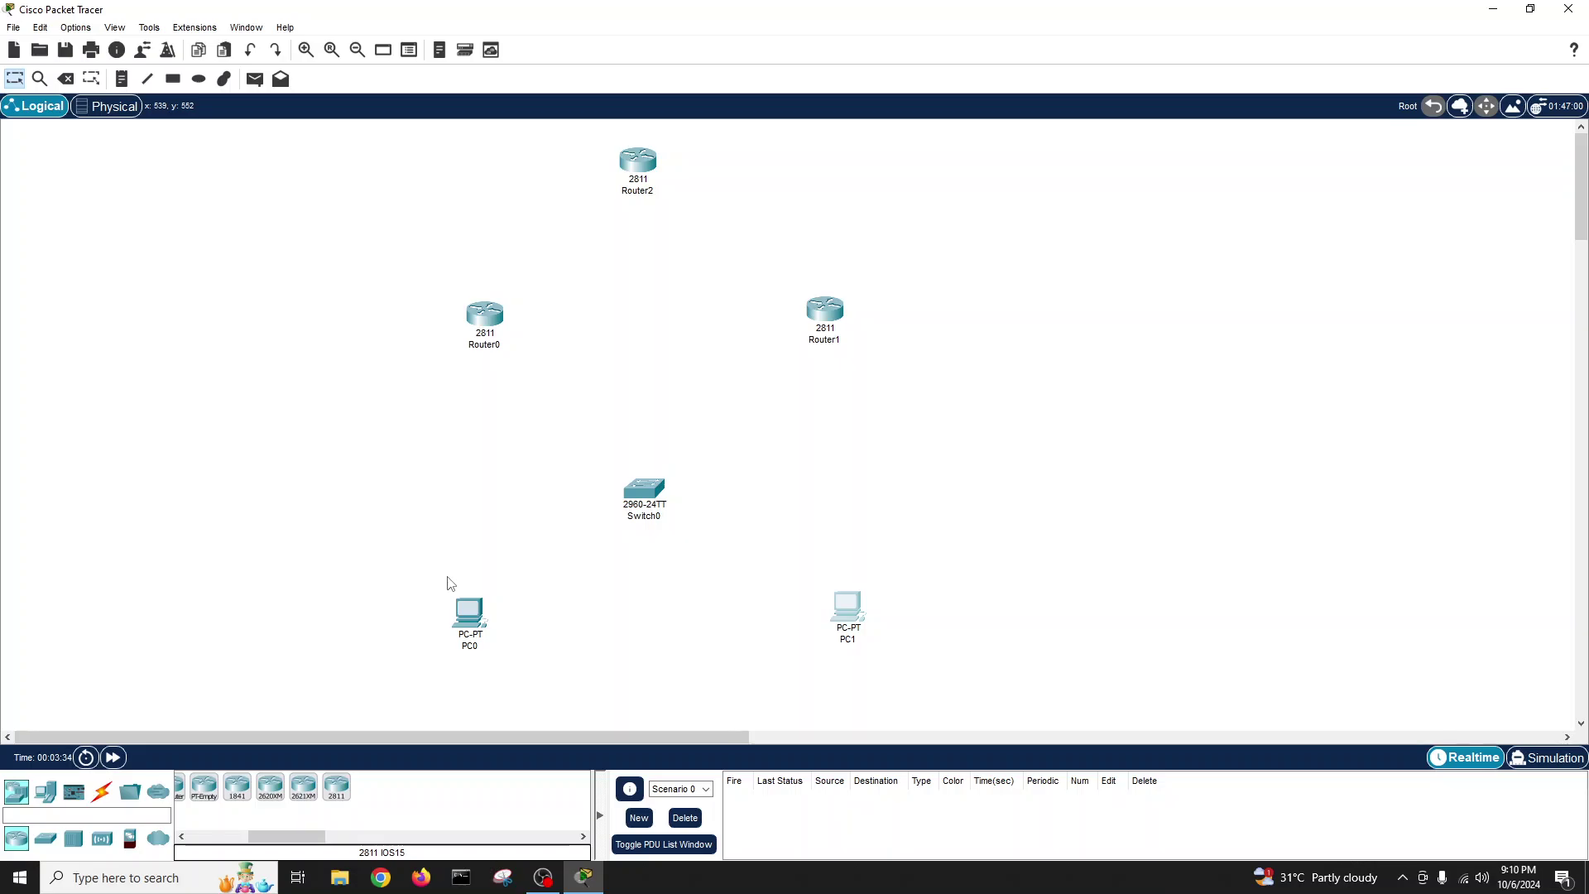
# - Install an NM-4A/S serial module in the empty network module slot of Router0 and power the router back on
pyautogui.click(485, 318)
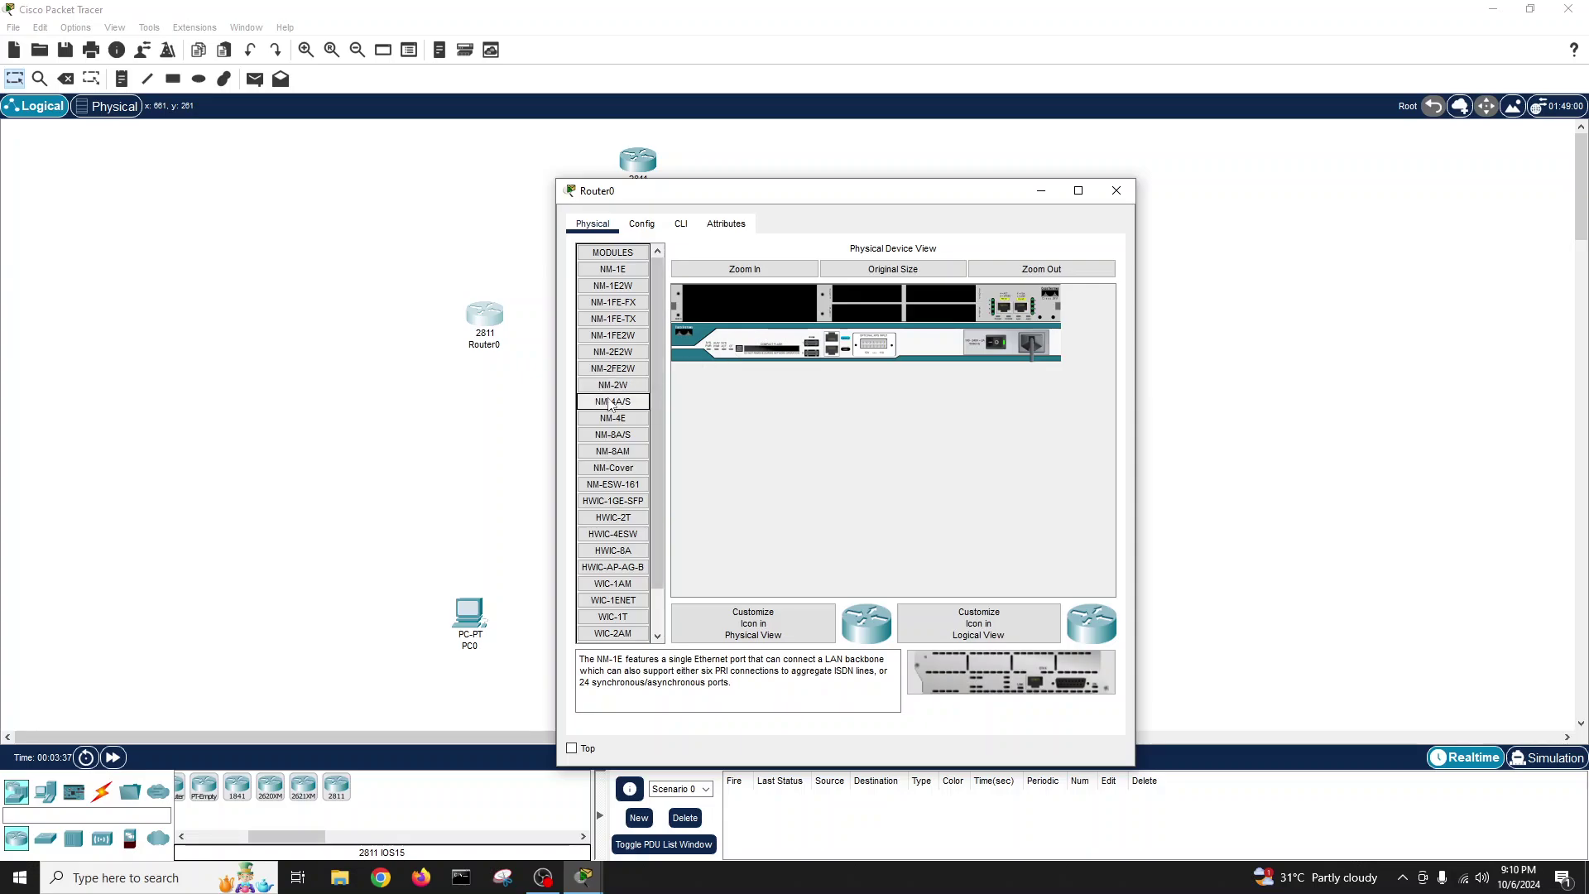
pyautogui.moveTo(613, 401); pyautogui.dragTo(749, 302)
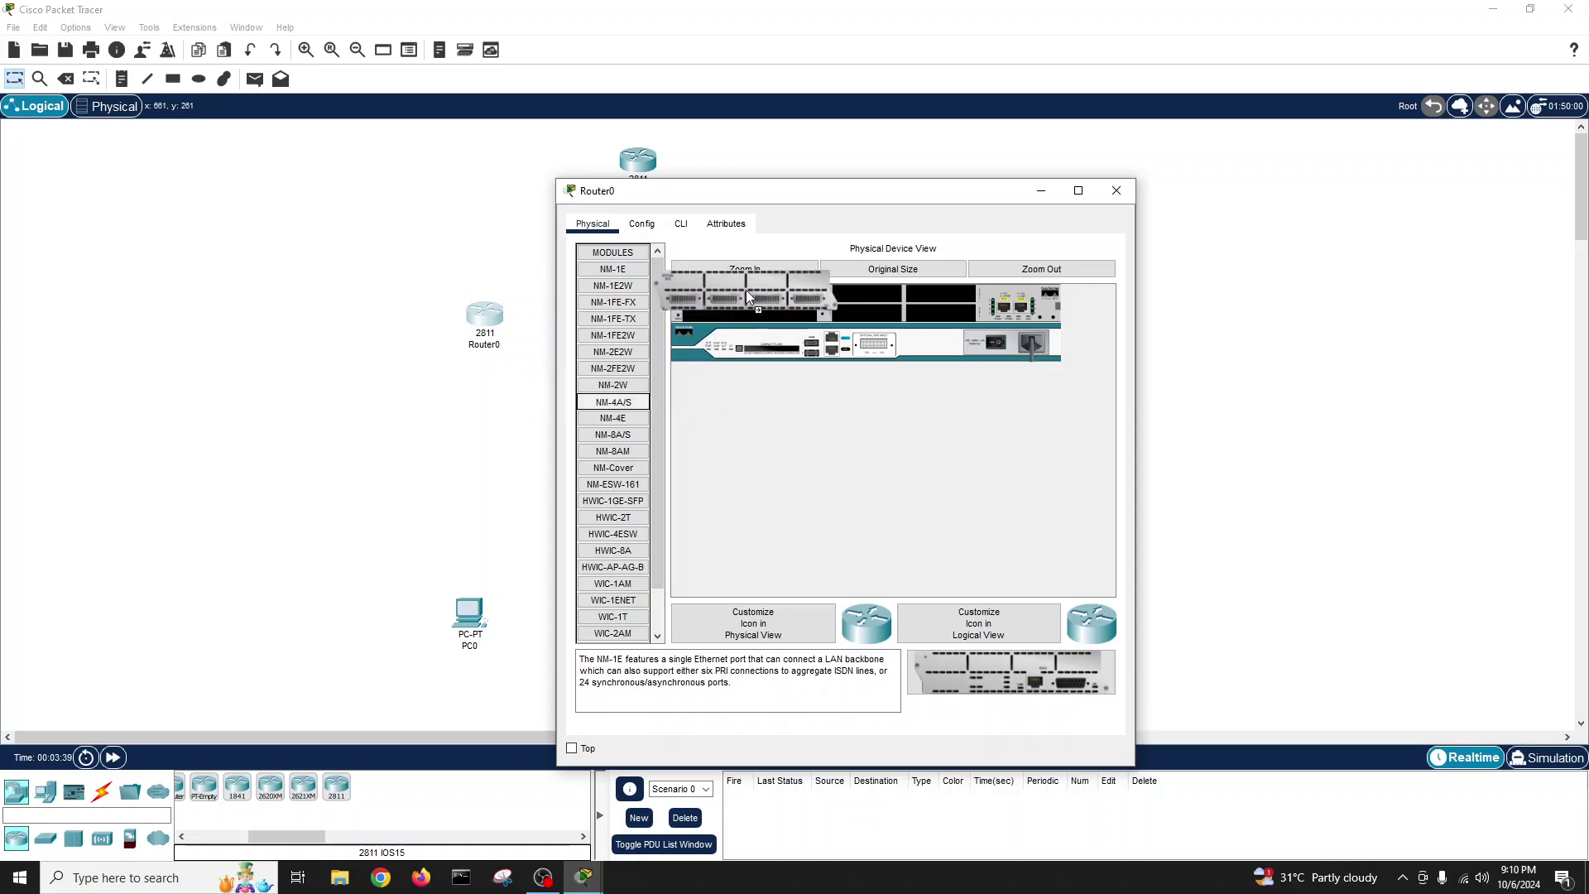
pyautogui.click(1006, 341)
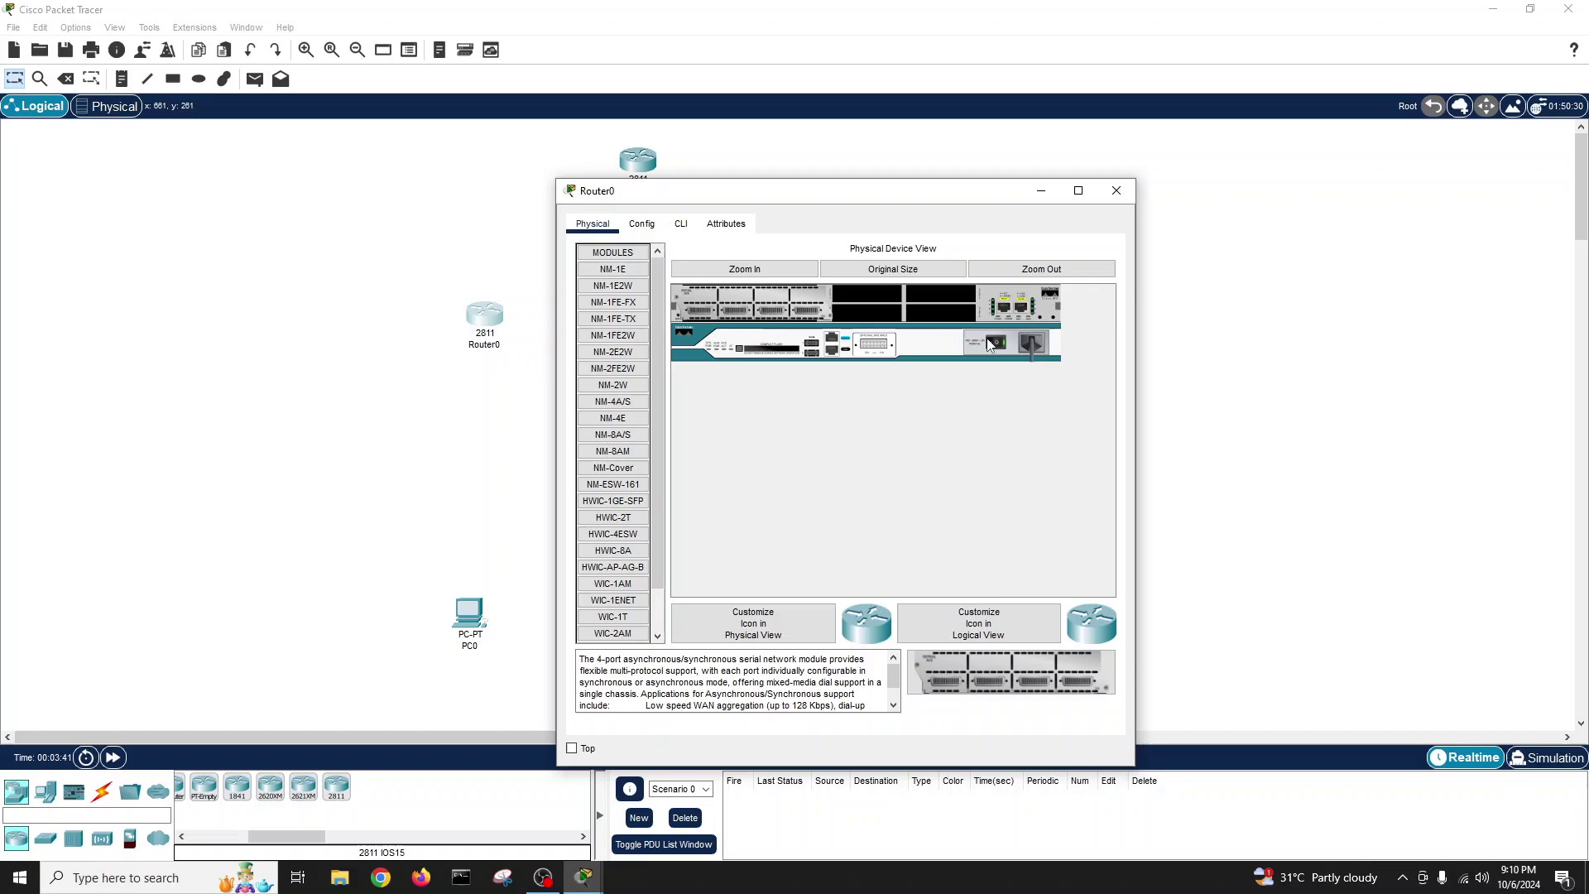
pyautogui.click(1117, 190)
# - Power off Router1, install an NM-4A/S module in its large empty slot, and power it back on
pyautogui.click(834, 313)
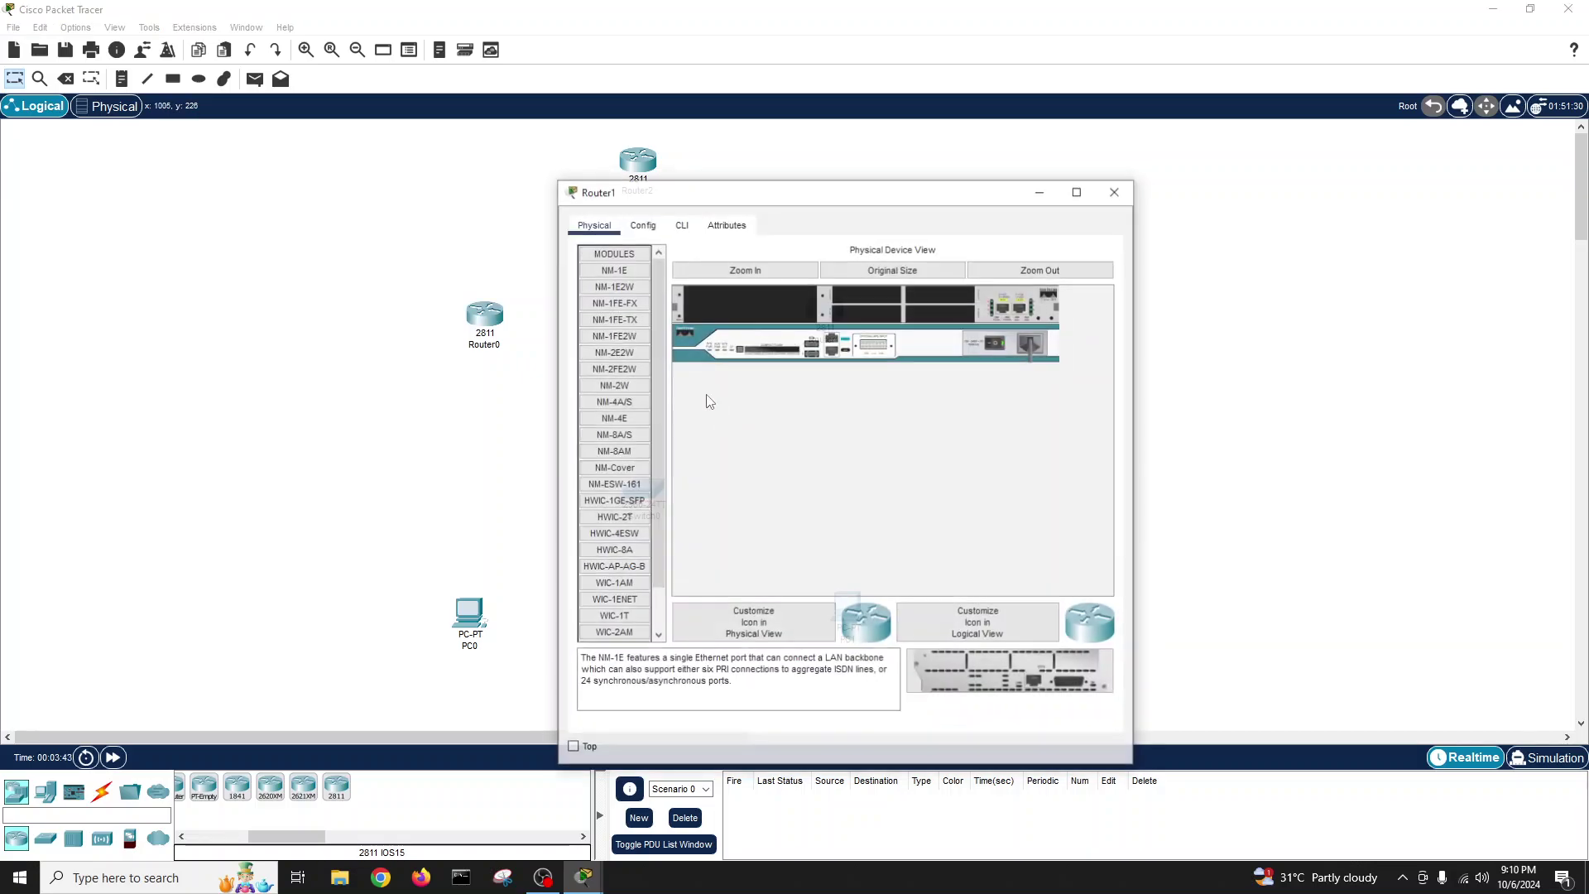
pyautogui.click(1000, 344)
pyautogui.moveTo(613, 401); pyautogui.dragTo(749, 303)
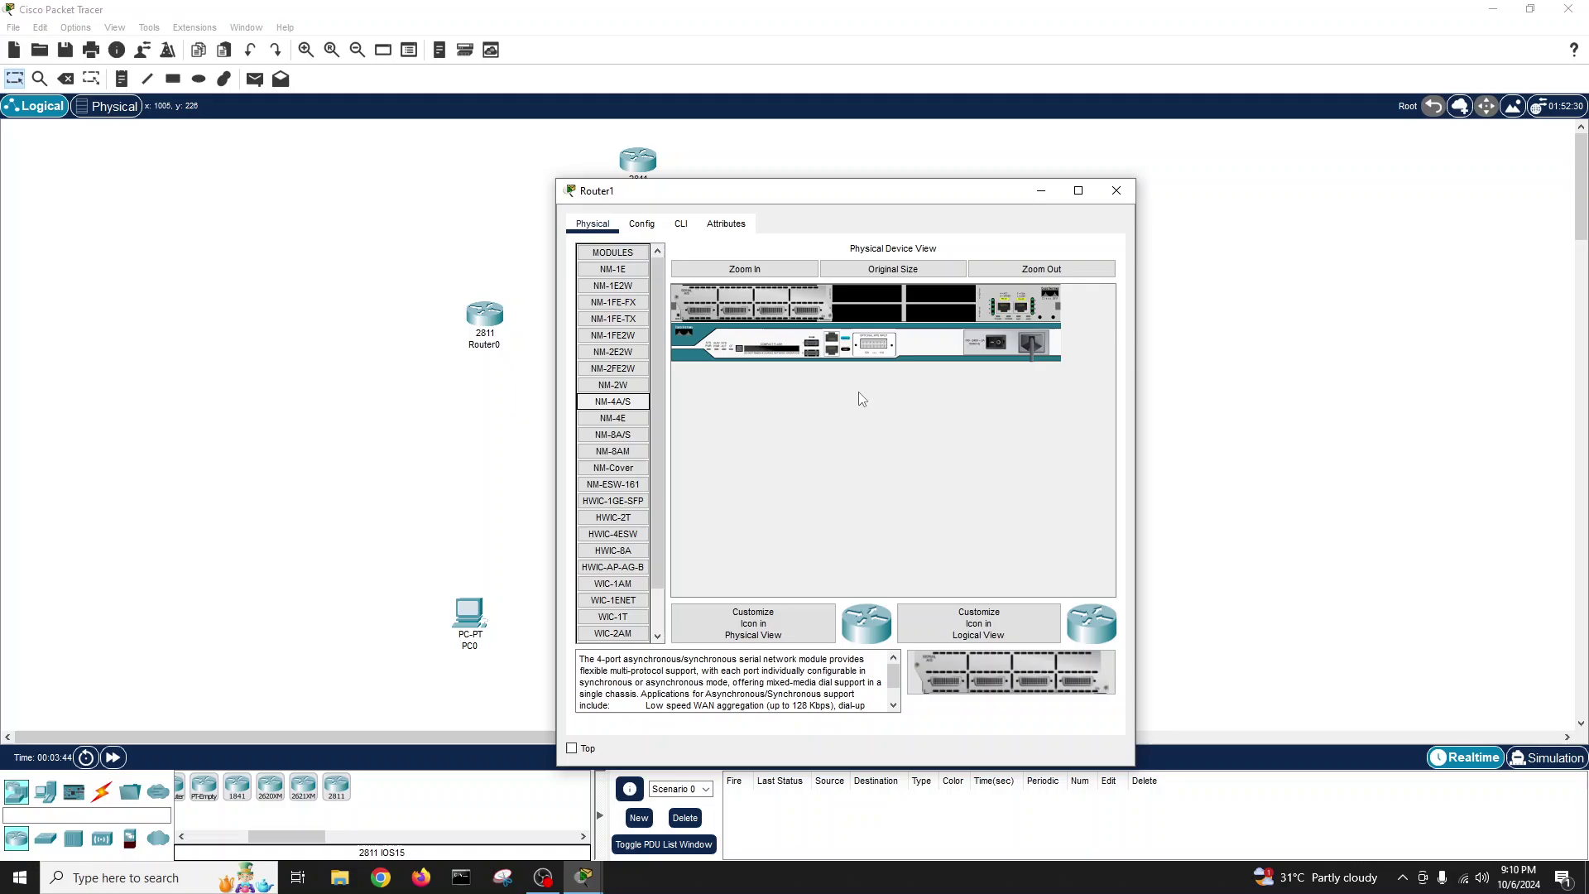
pyautogui.click(1000, 344)
pyautogui.click(1117, 190)
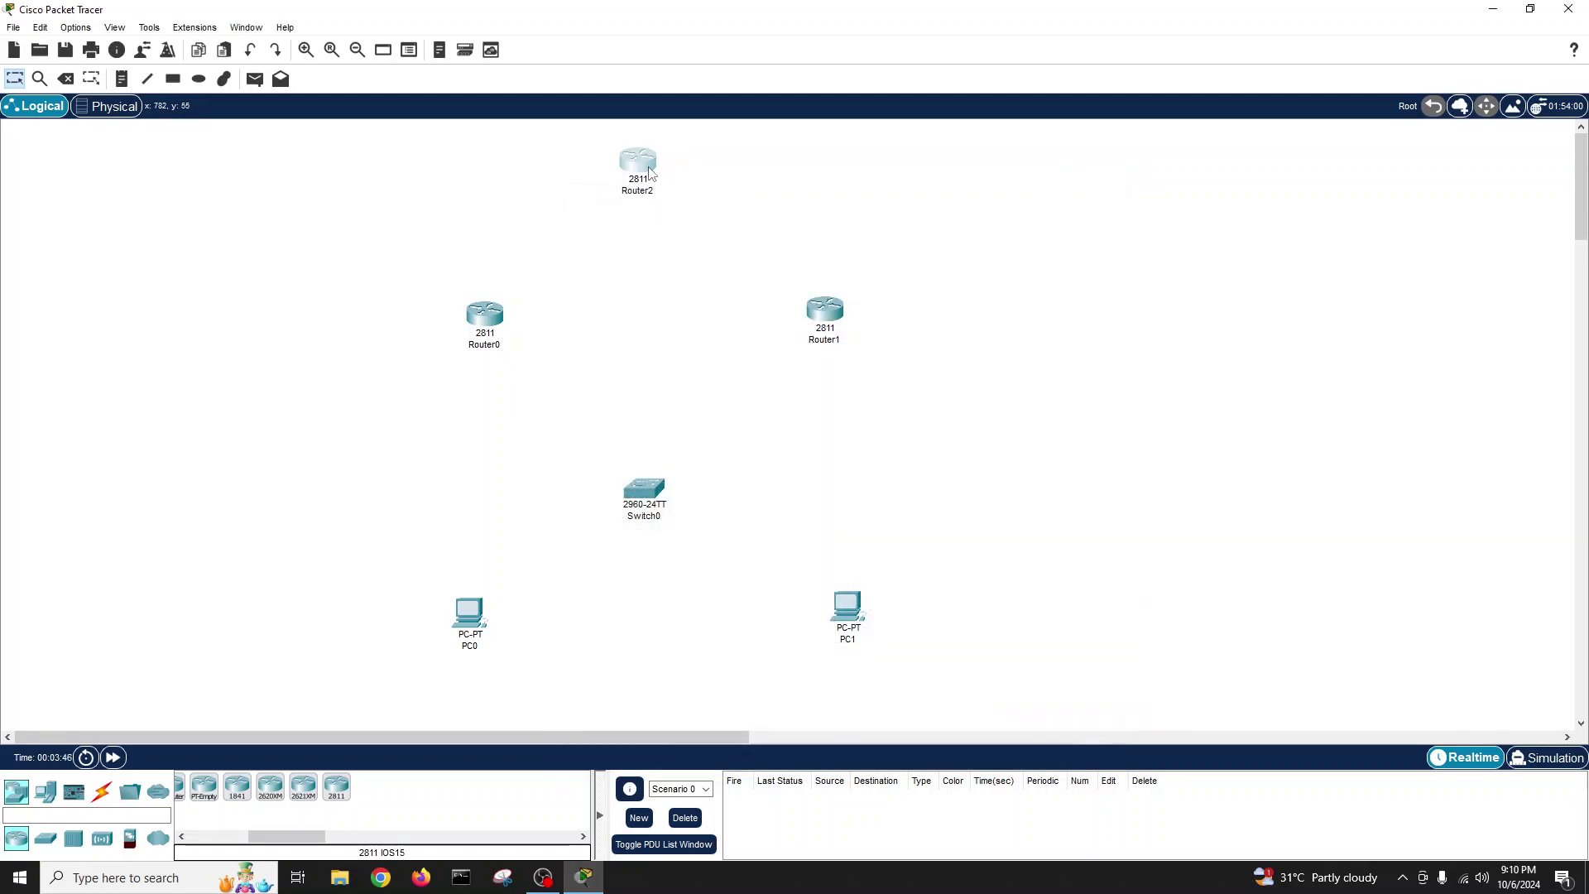
# - Power off Router2, install an NM-4A/S module in its large empty slot, and power it back on
pyautogui.click(650, 174)
pyautogui.click(999, 342)
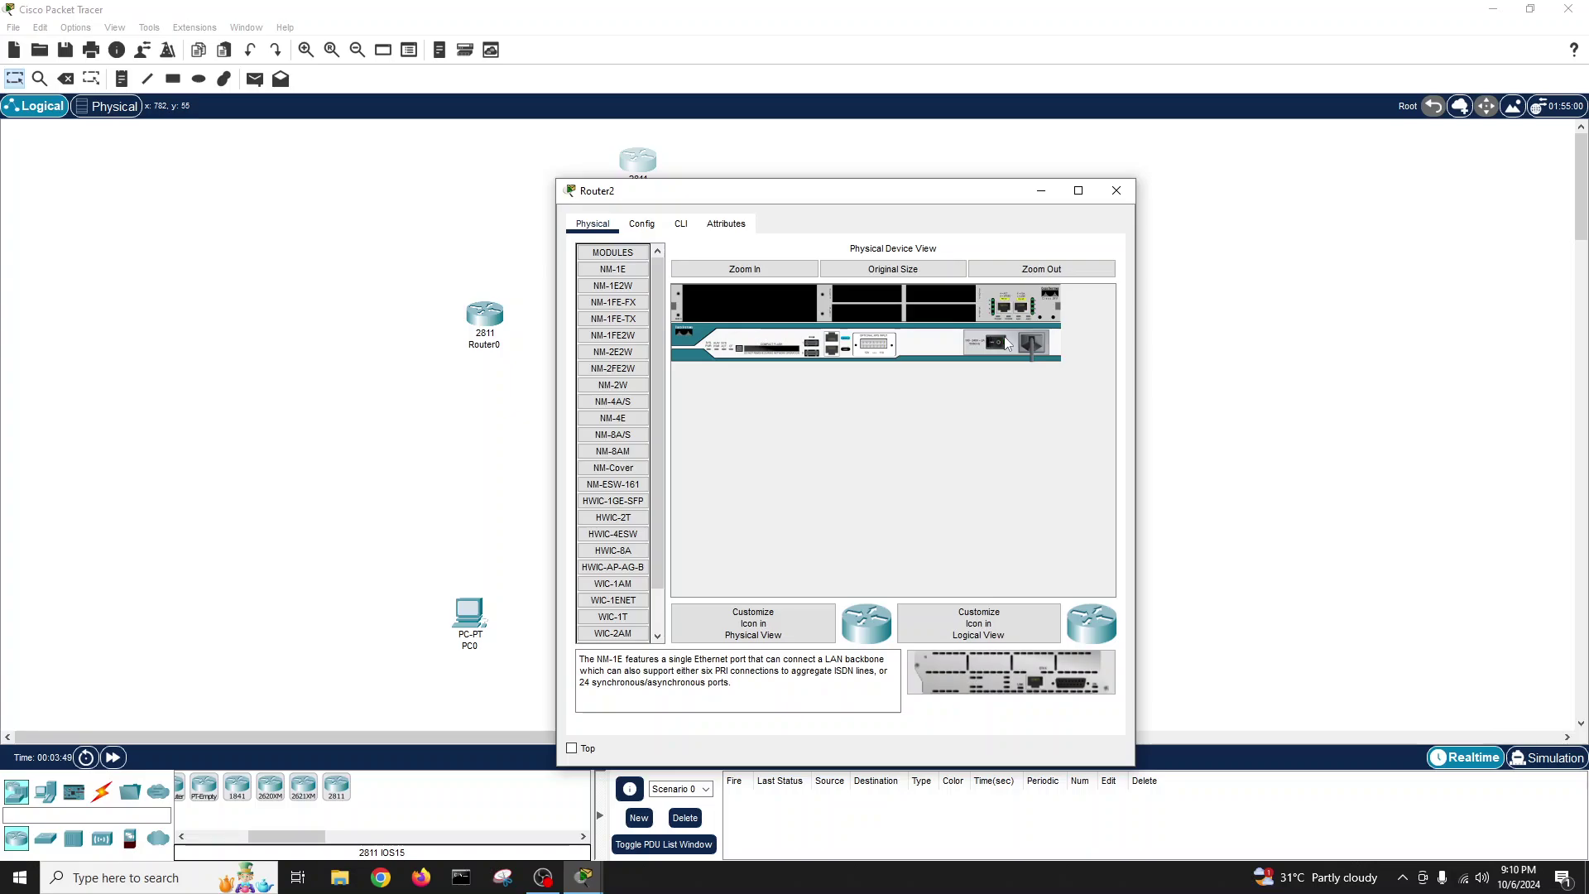
pyautogui.moveTo(637, 401); pyautogui.dragTo(749, 303)
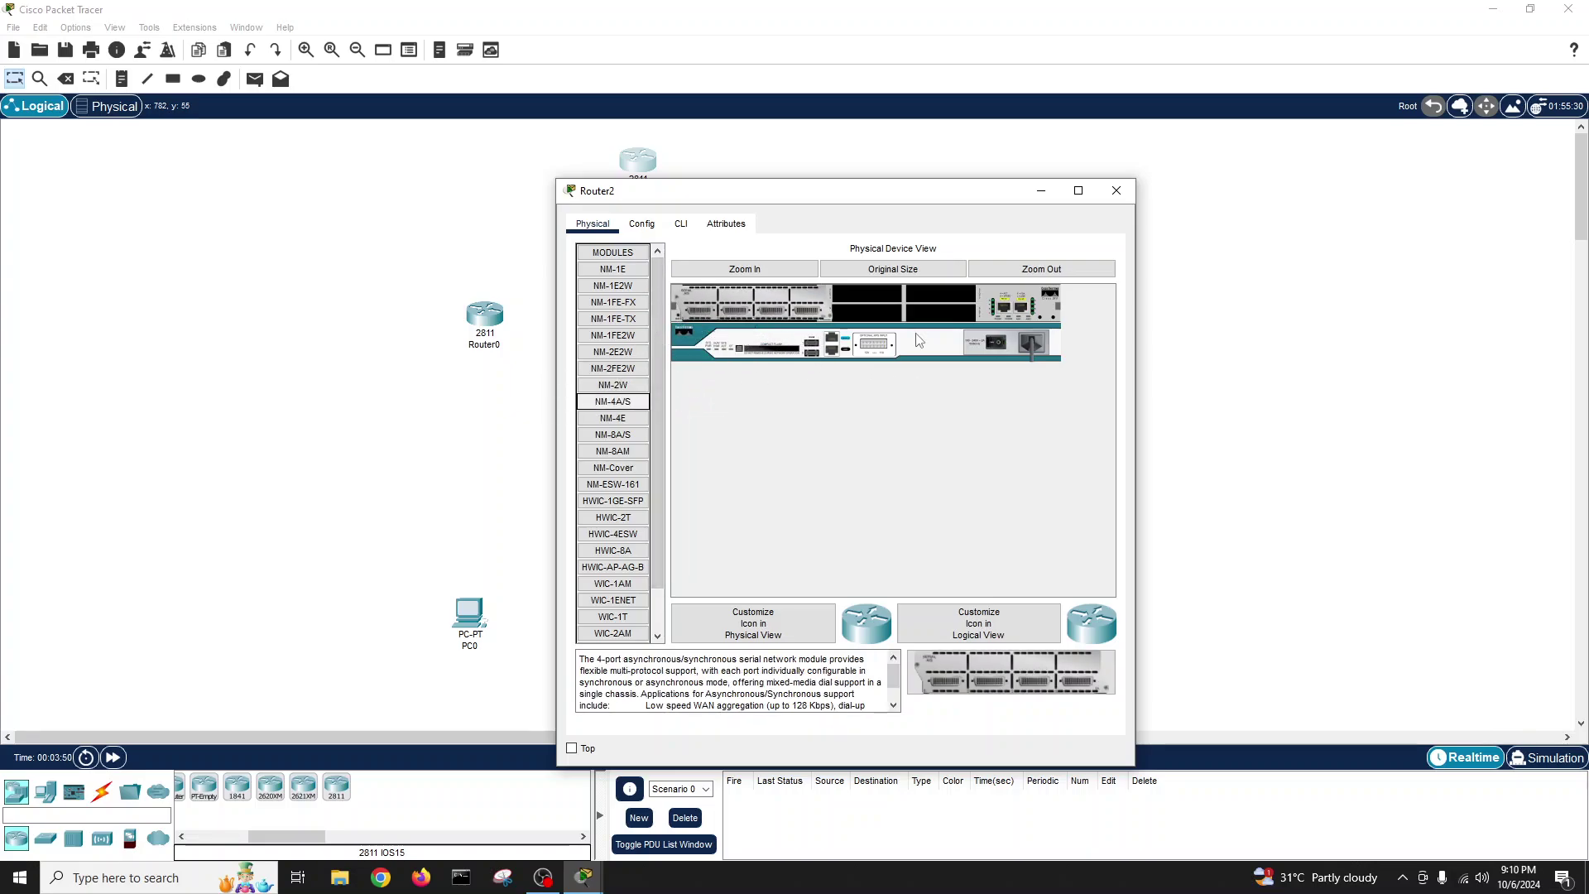
pyautogui.click(999, 344)
pyautogui.click(1117, 190)
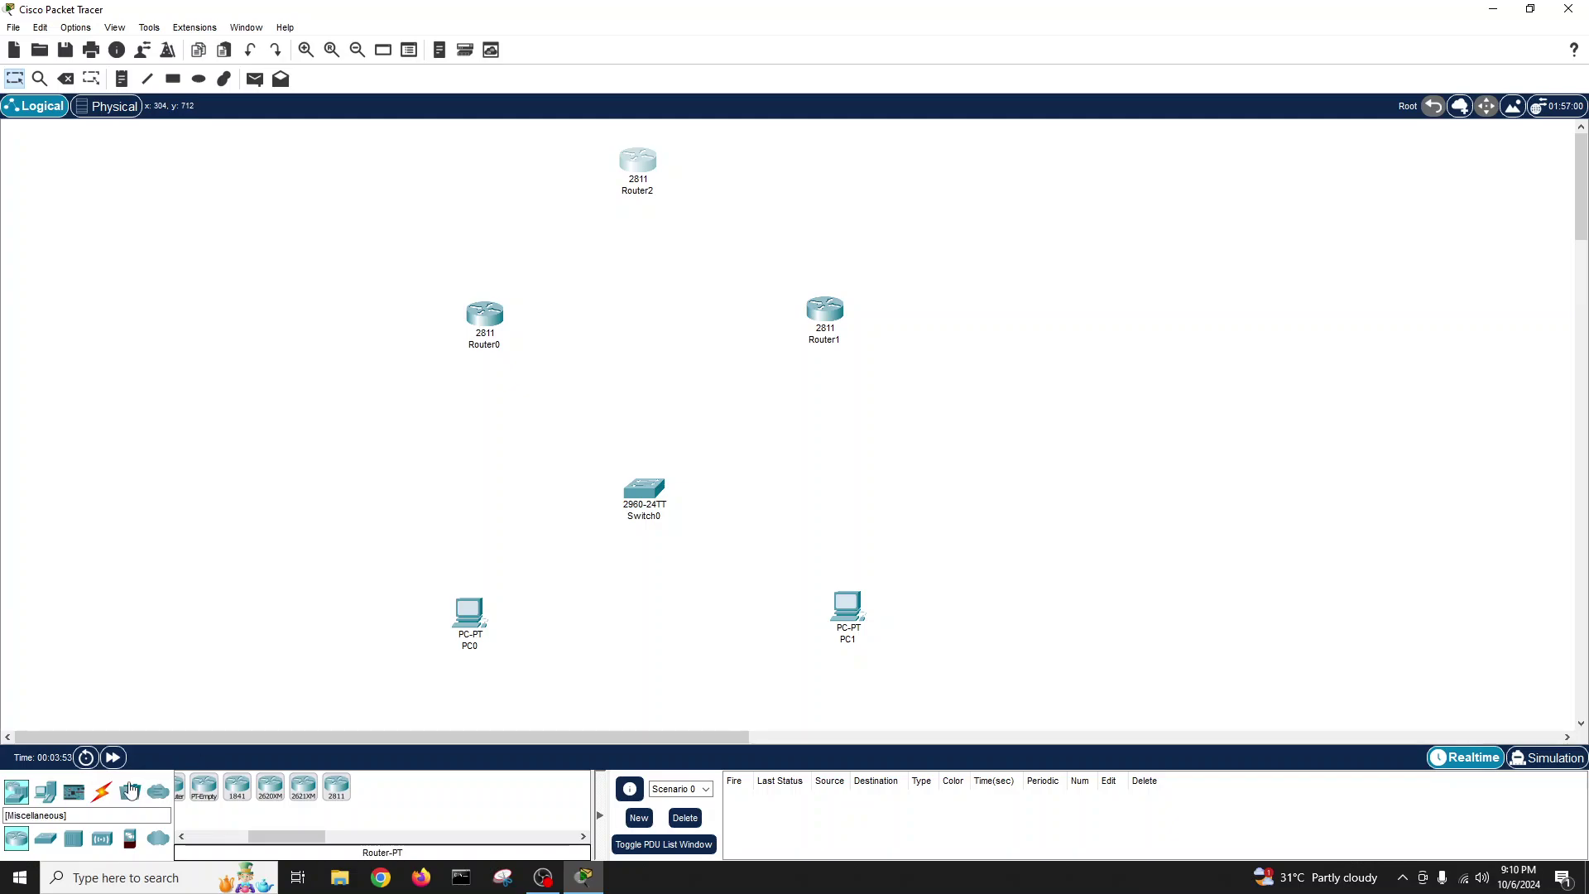
# - Connect PC0 and PC1 to Switch0 using automatically chosen connection types
pyautogui.click(102, 792)
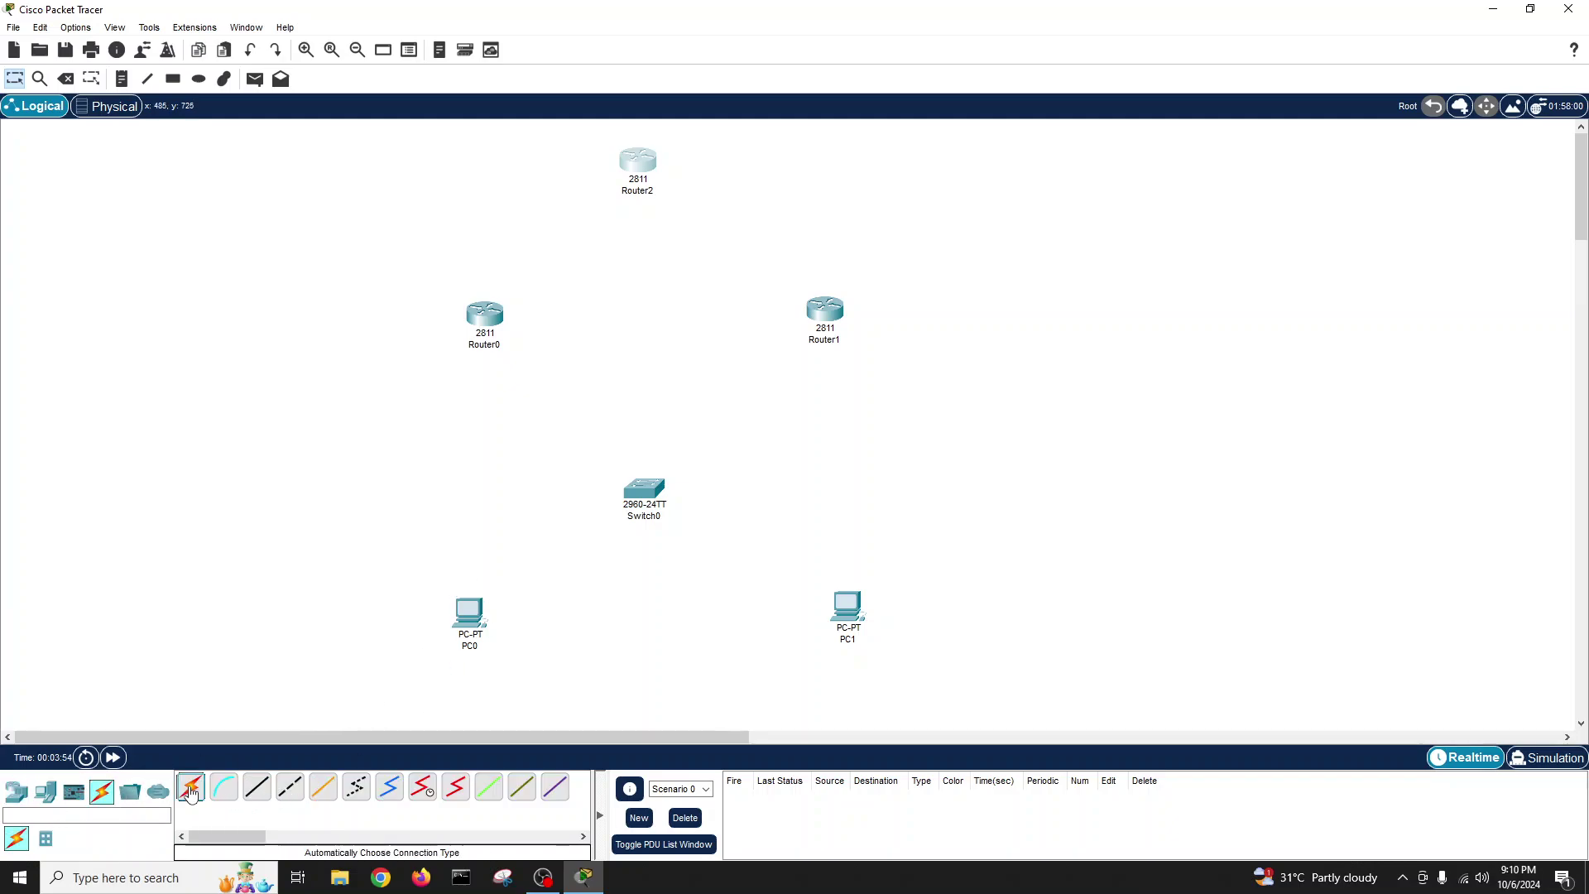
pyautogui.click(191, 792)
pyautogui.click(470, 613)
pyautogui.click(643, 490)
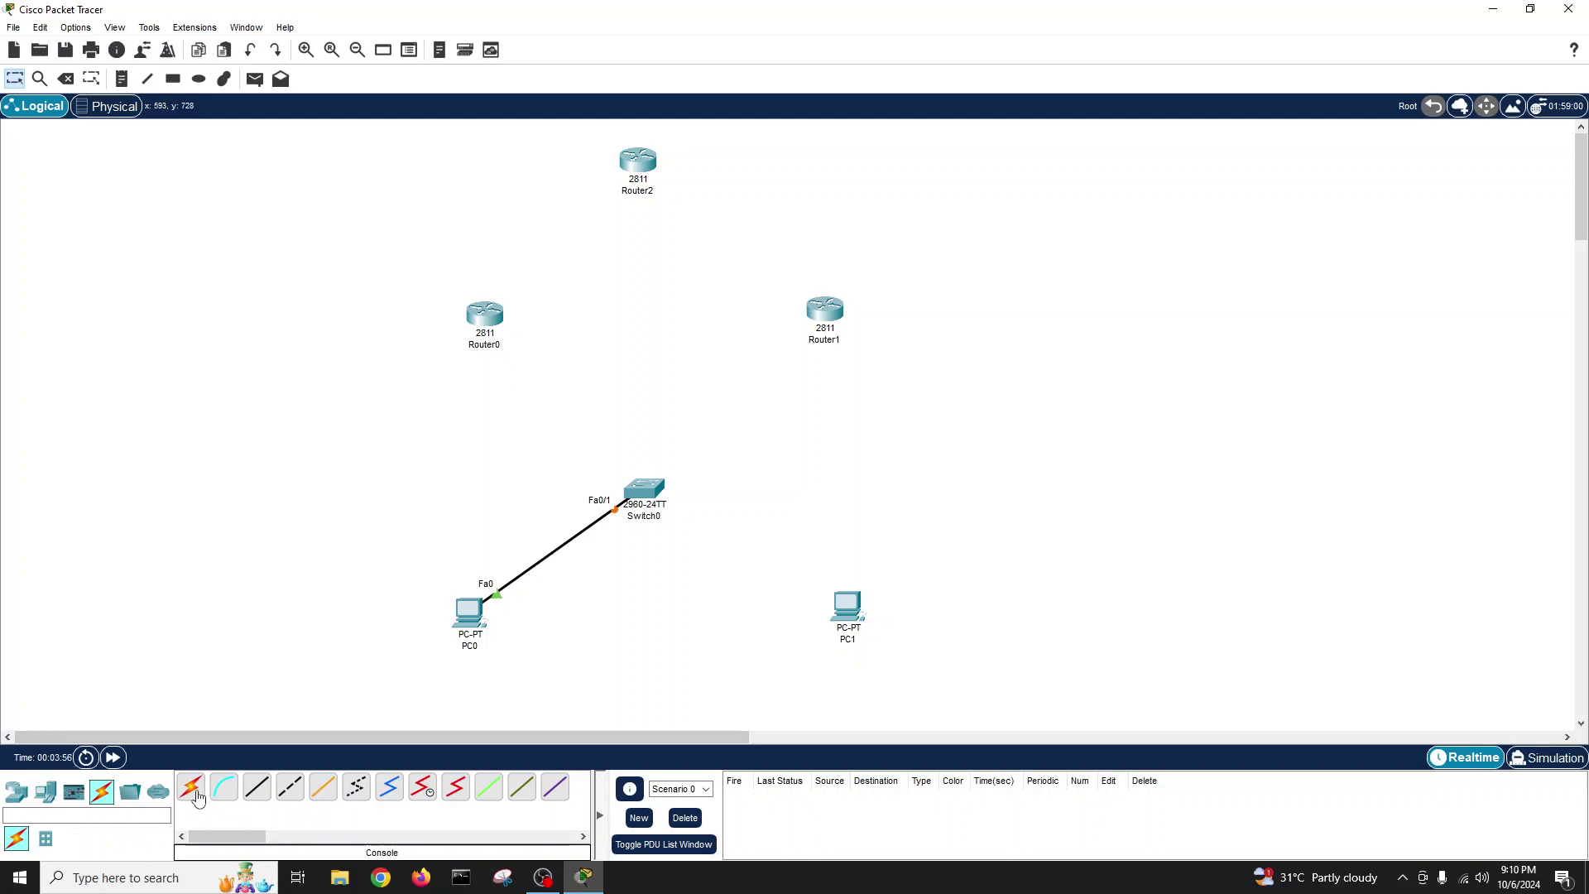
pyautogui.click(190, 792)
pyautogui.click(844, 611)
pyautogui.click(647, 489)
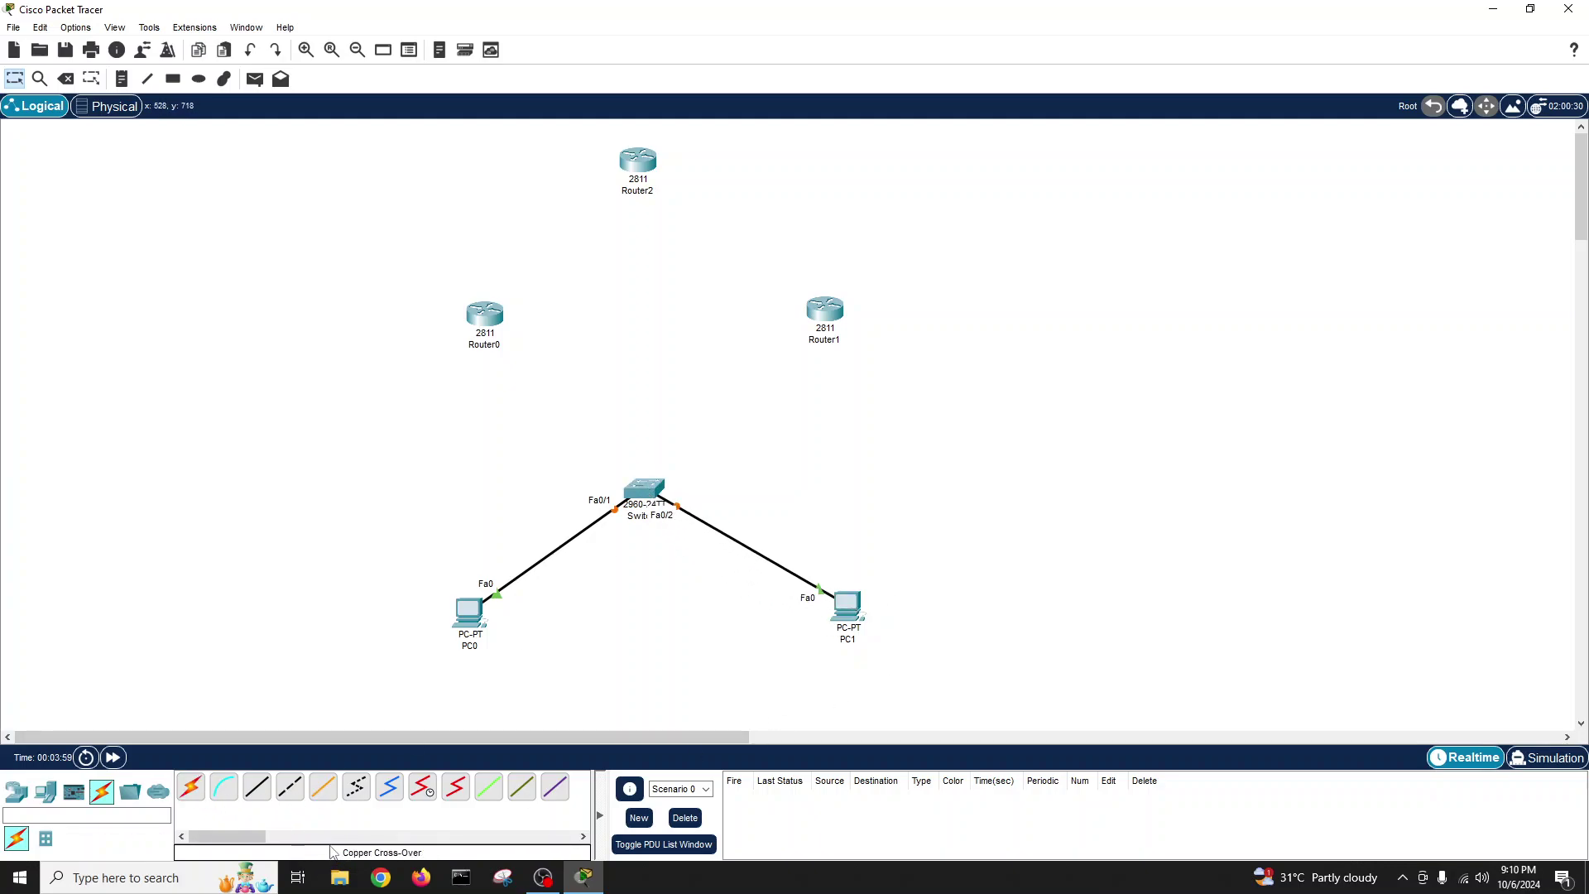
# - Connect Router0's FastEthernet0/0 to Switch0's GigabitEthernet0/1 with a copper straight-through cable
pyautogui.click(258, 789)
pyautogui.click(491, 330)
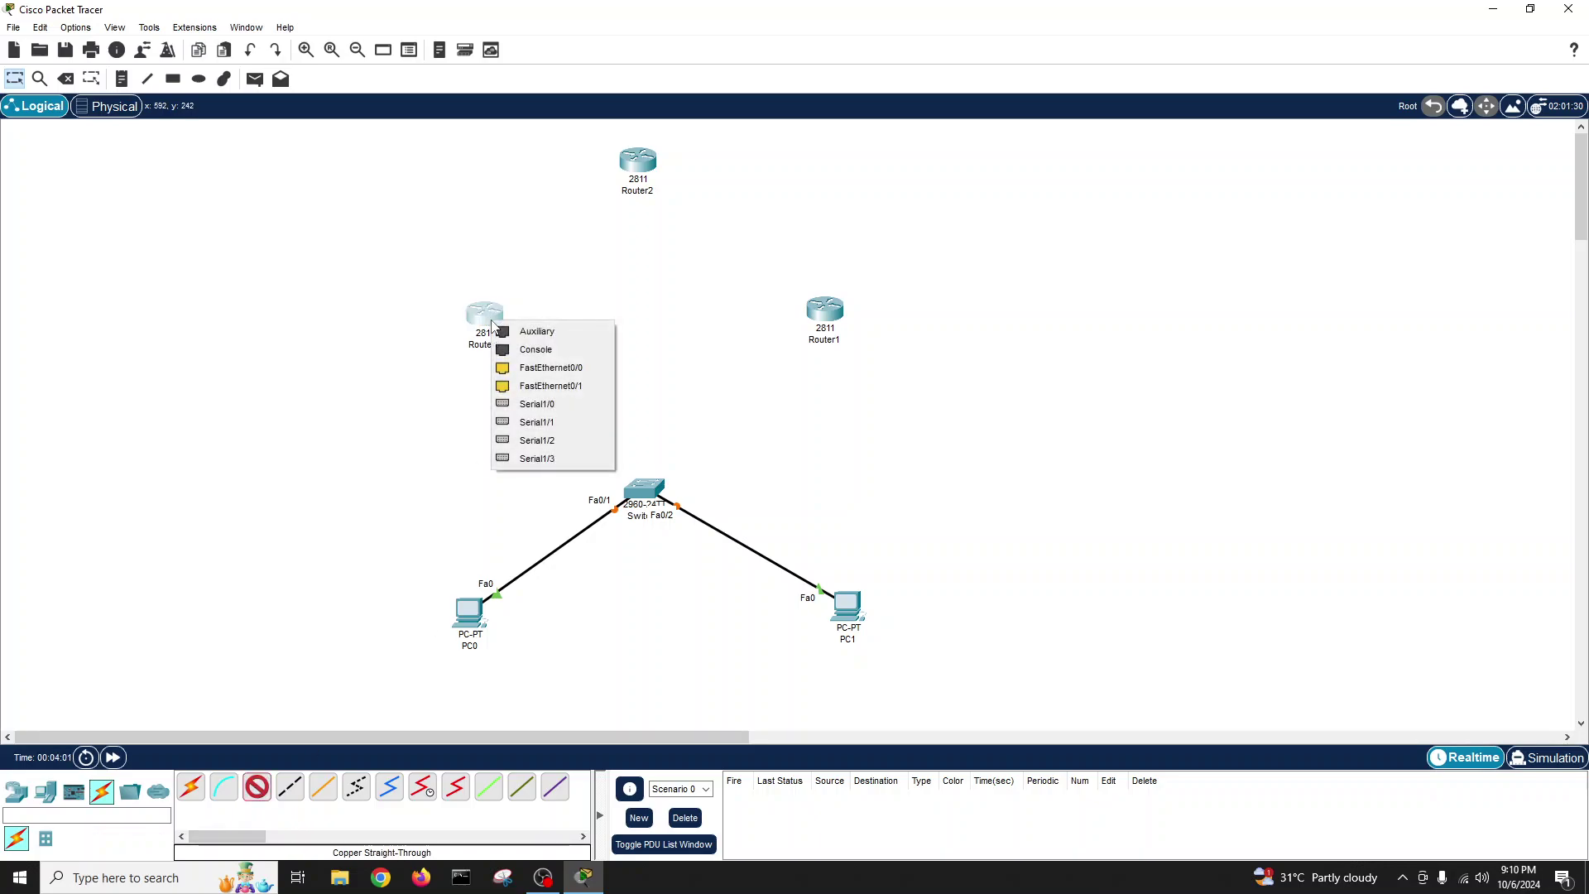
pyautogui.click(589, 370)
pyautogui.click(629, 489)
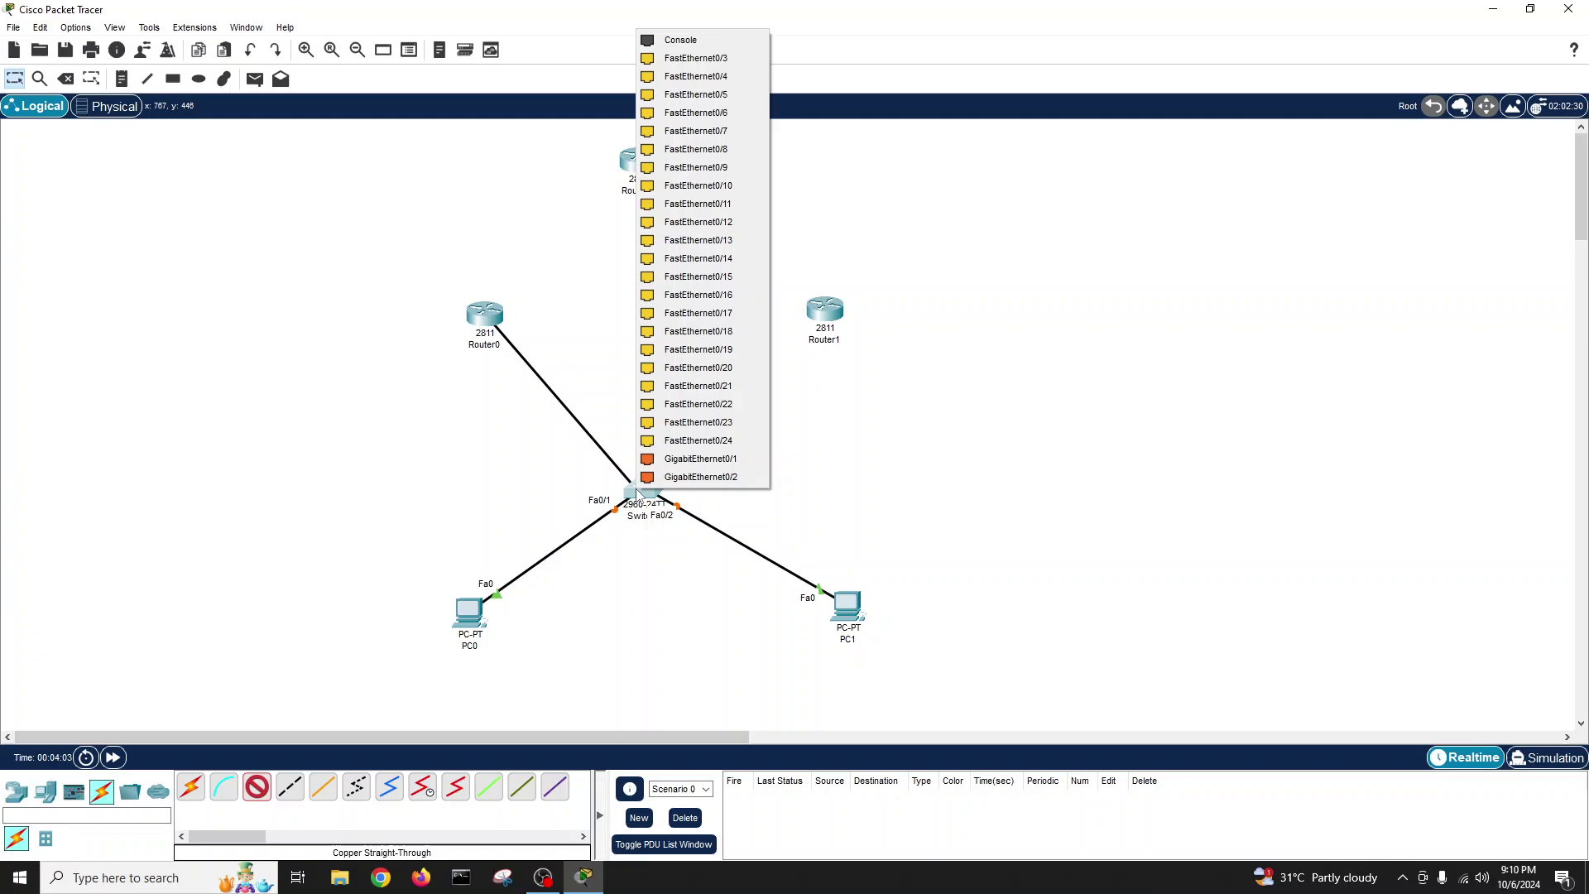
pyautogui.click(750, 461)
# - Connect Router1's FastEthernet0/0 to Switch0's GigabitEthernet0/2 with a copper straight-through cable
pyautogui.click(266, 788)
pyautogui.click(820, 316)
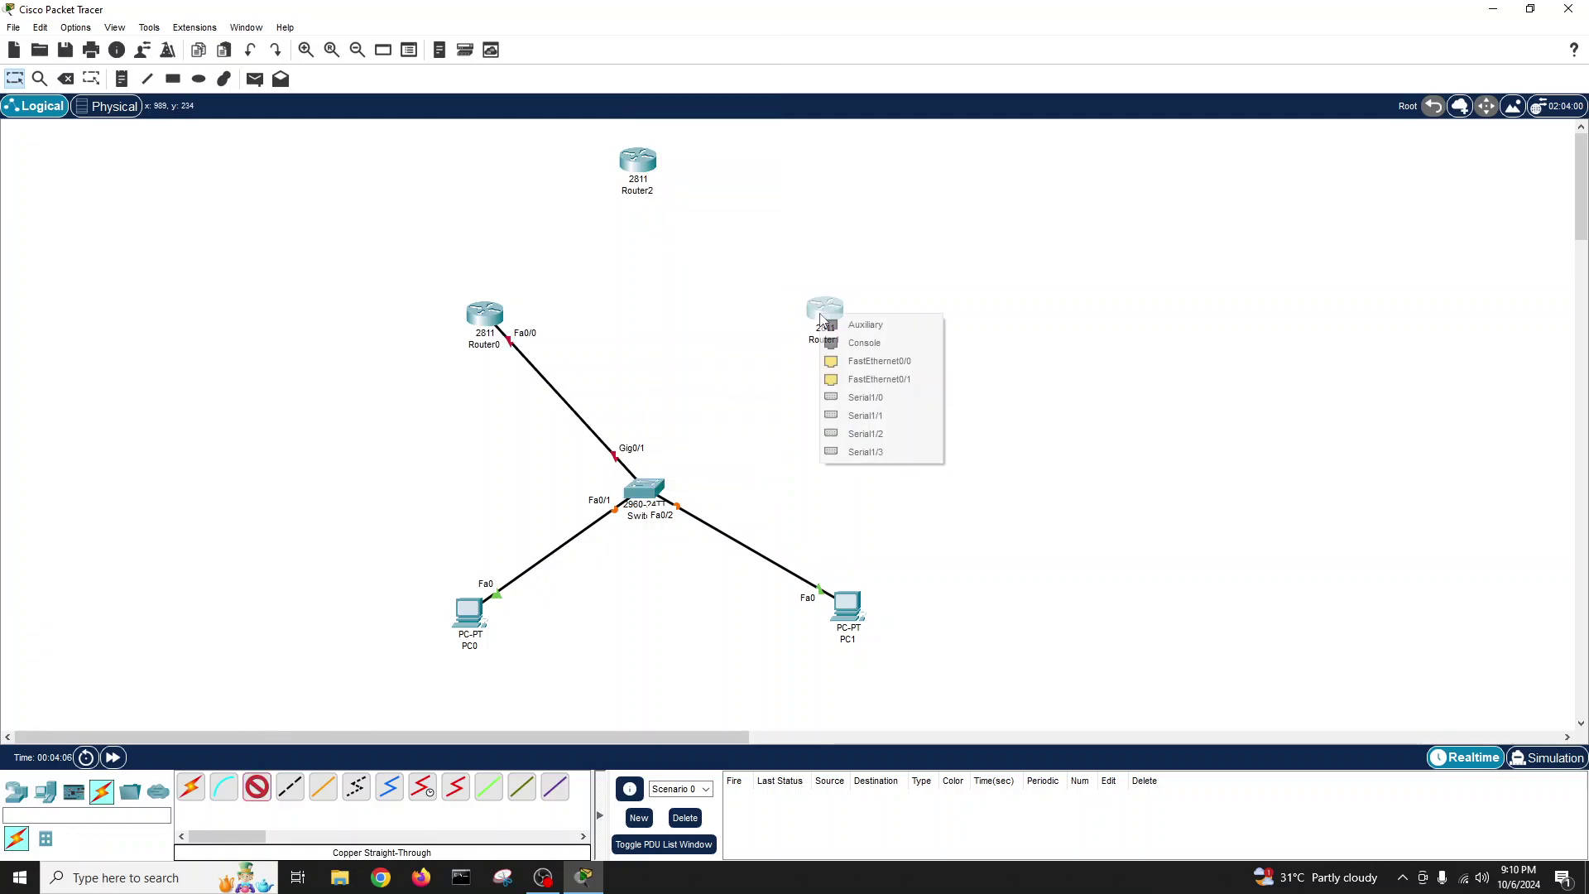
pyautogui.click(899, 362)
pyautogui.click(645, 490)
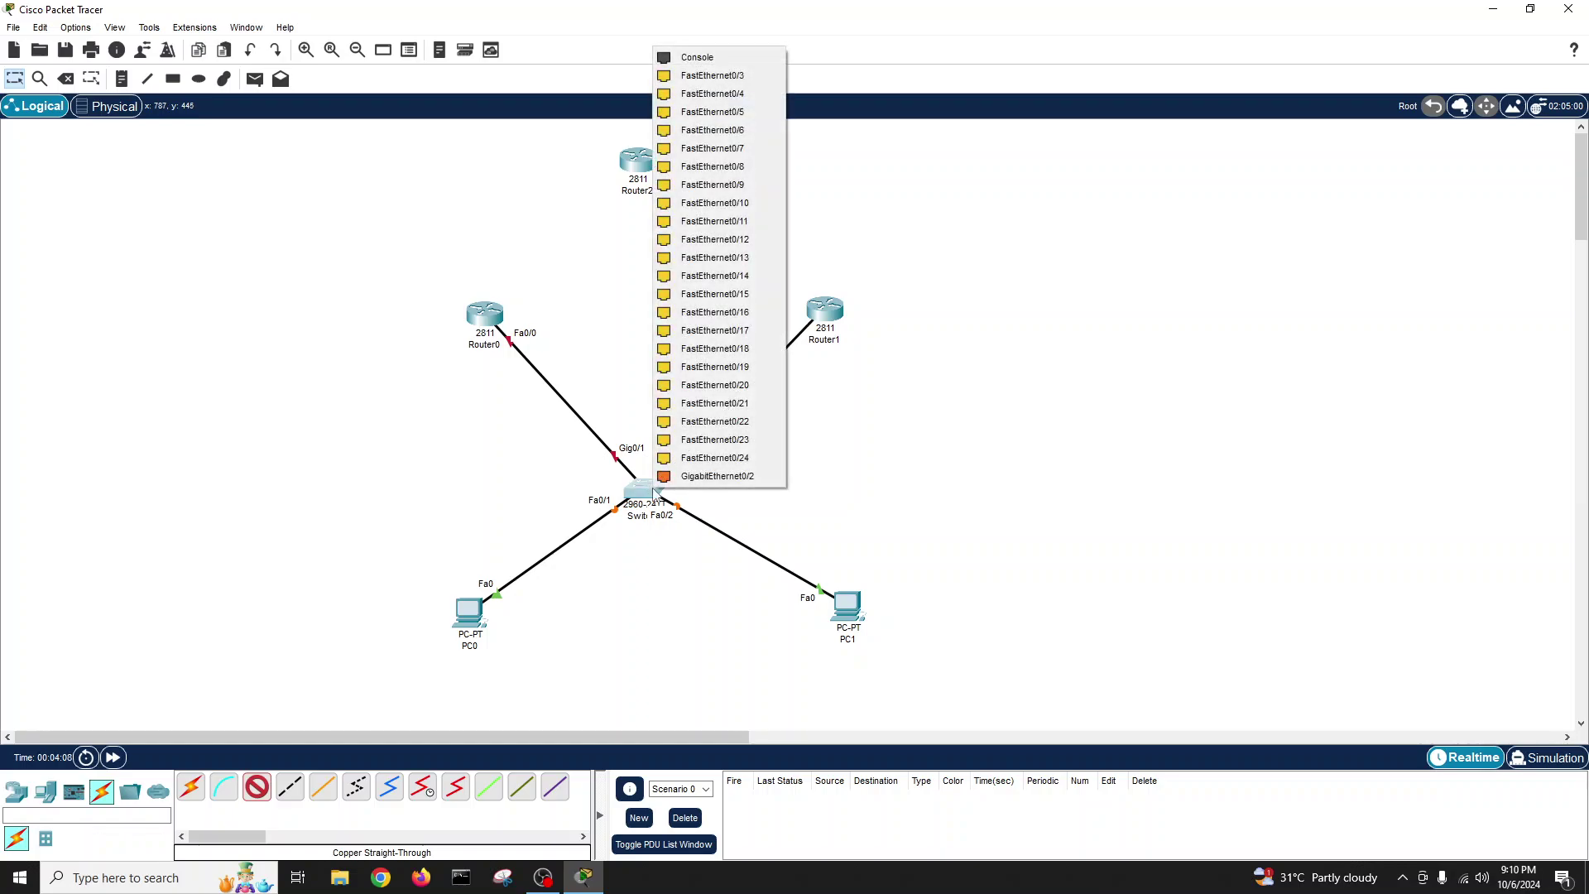
pyautogui.click(708, 480)
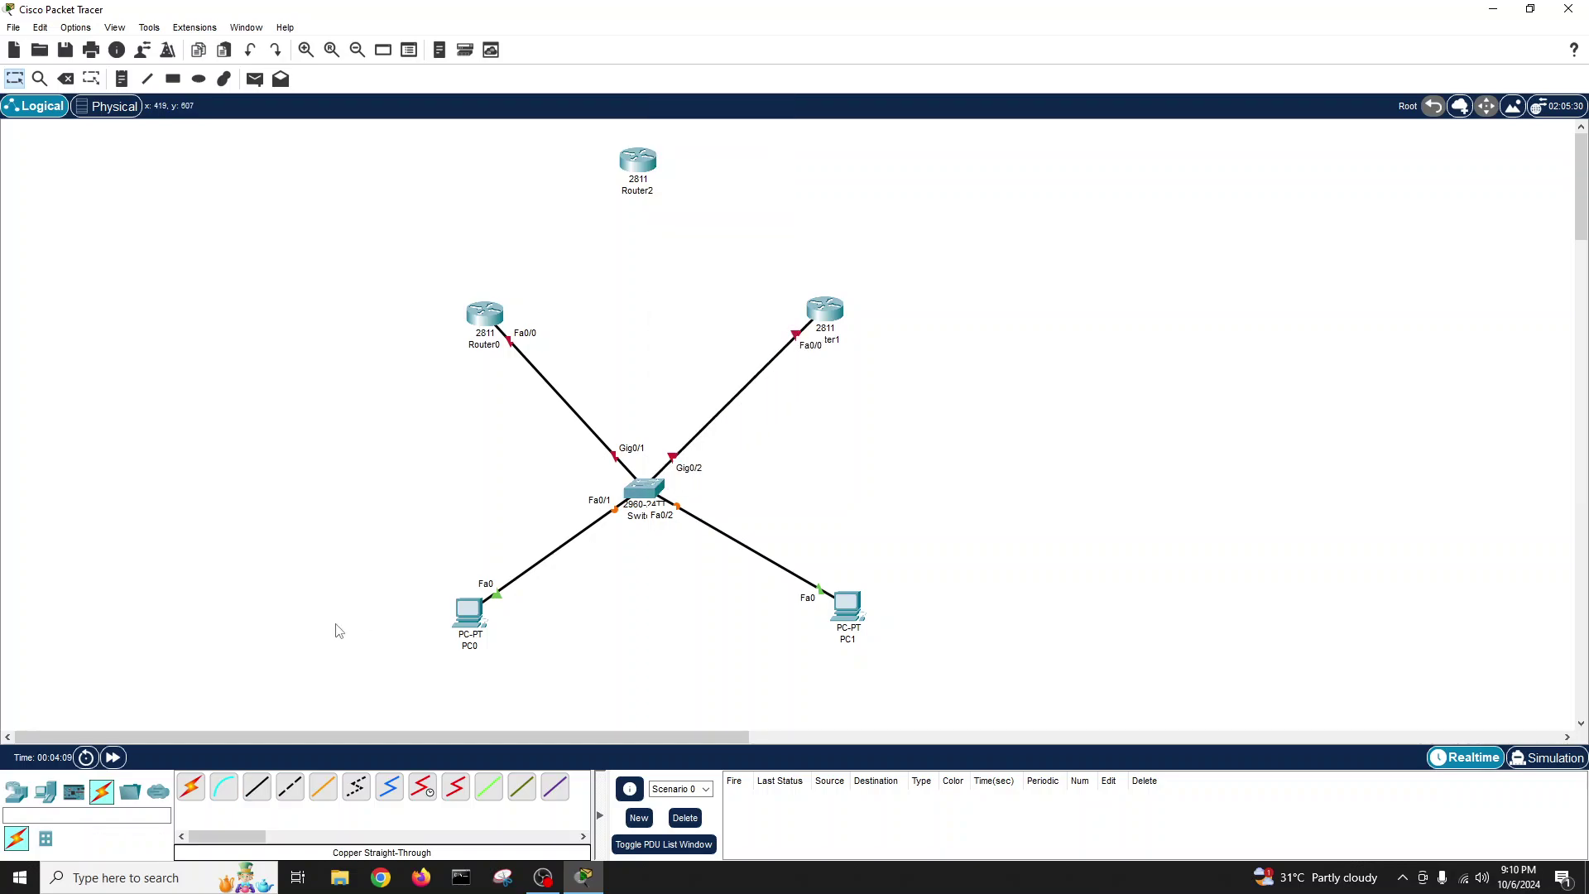
# - Connect Router0's FastEthernet0/1 to Router1's FastEthernet0/1 with a copper straight-through cable
pyautogui.click(257, 786)
pyautogui.click(481, 310)
pyautogui.click(542, 359)
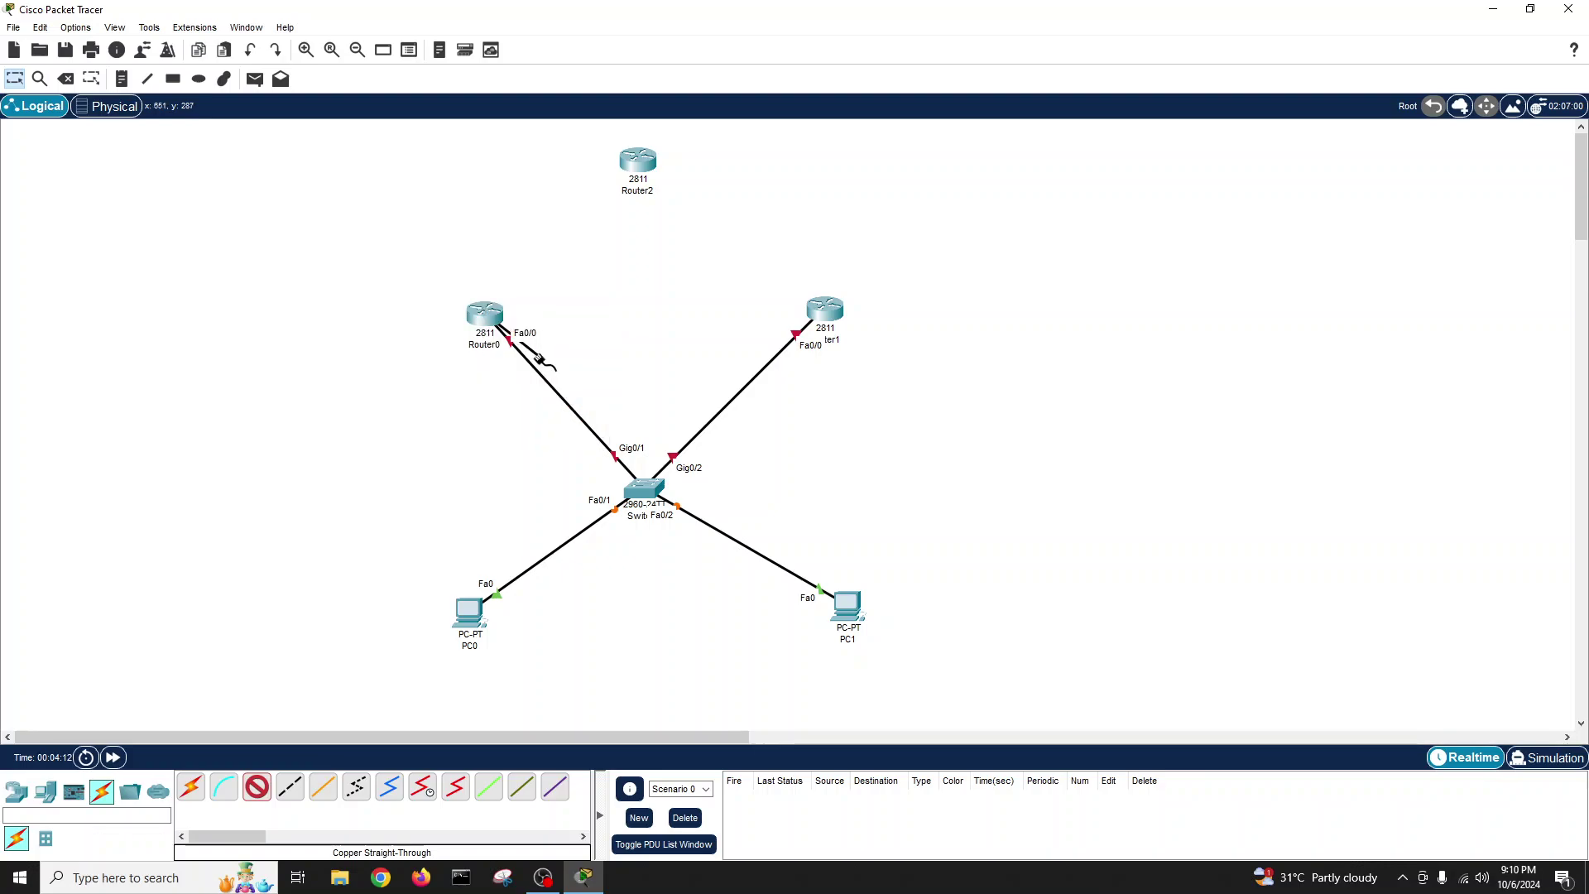
pyautogui.click(830, 307)
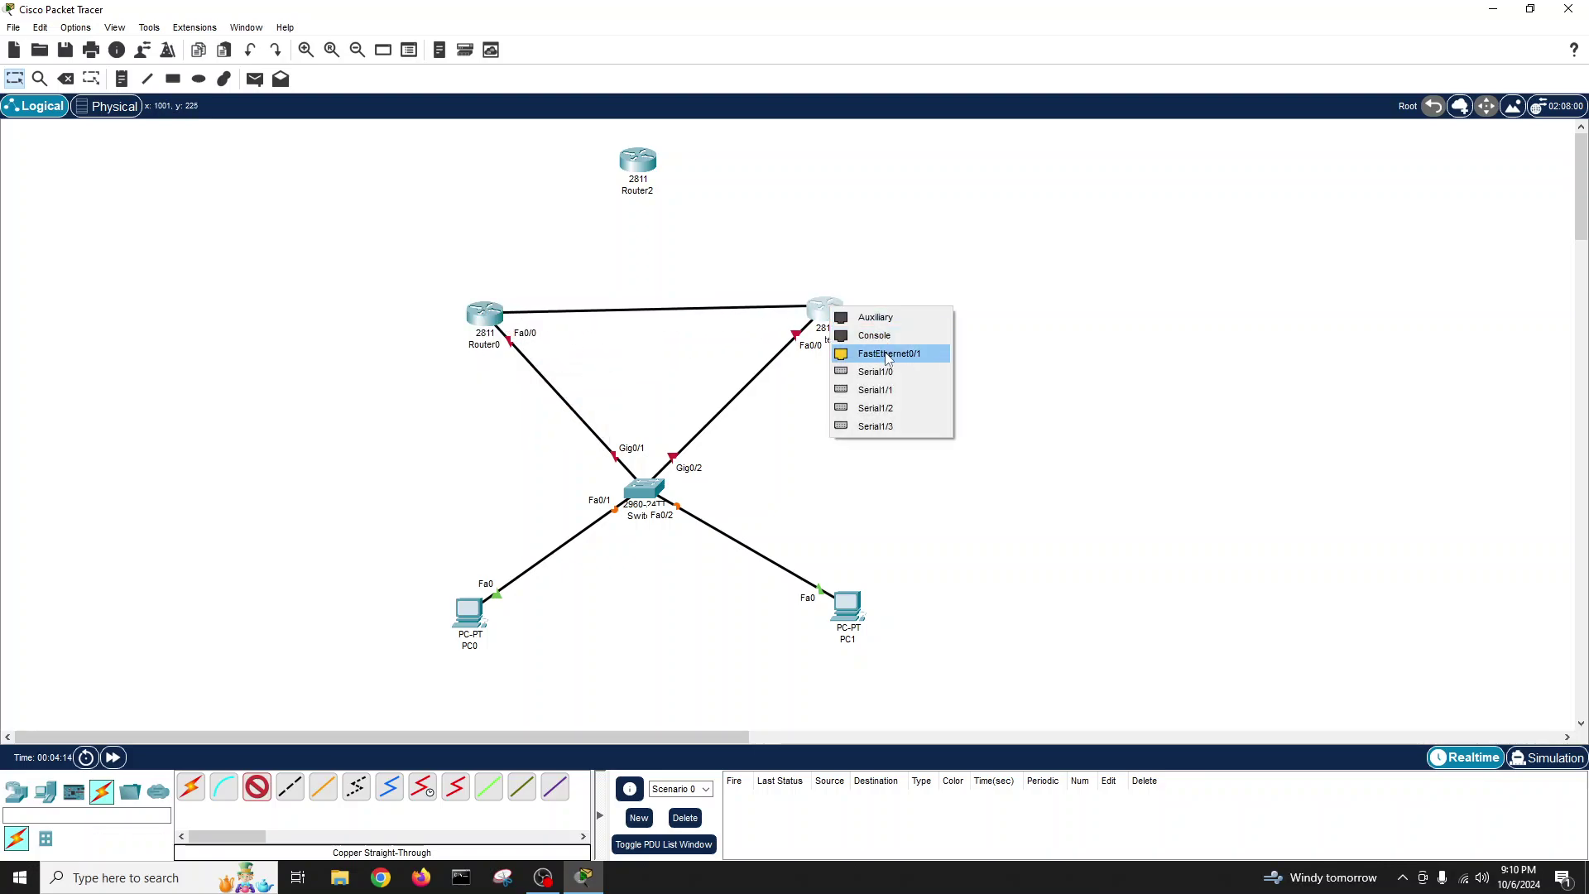
pyautogui.click(889, 354)
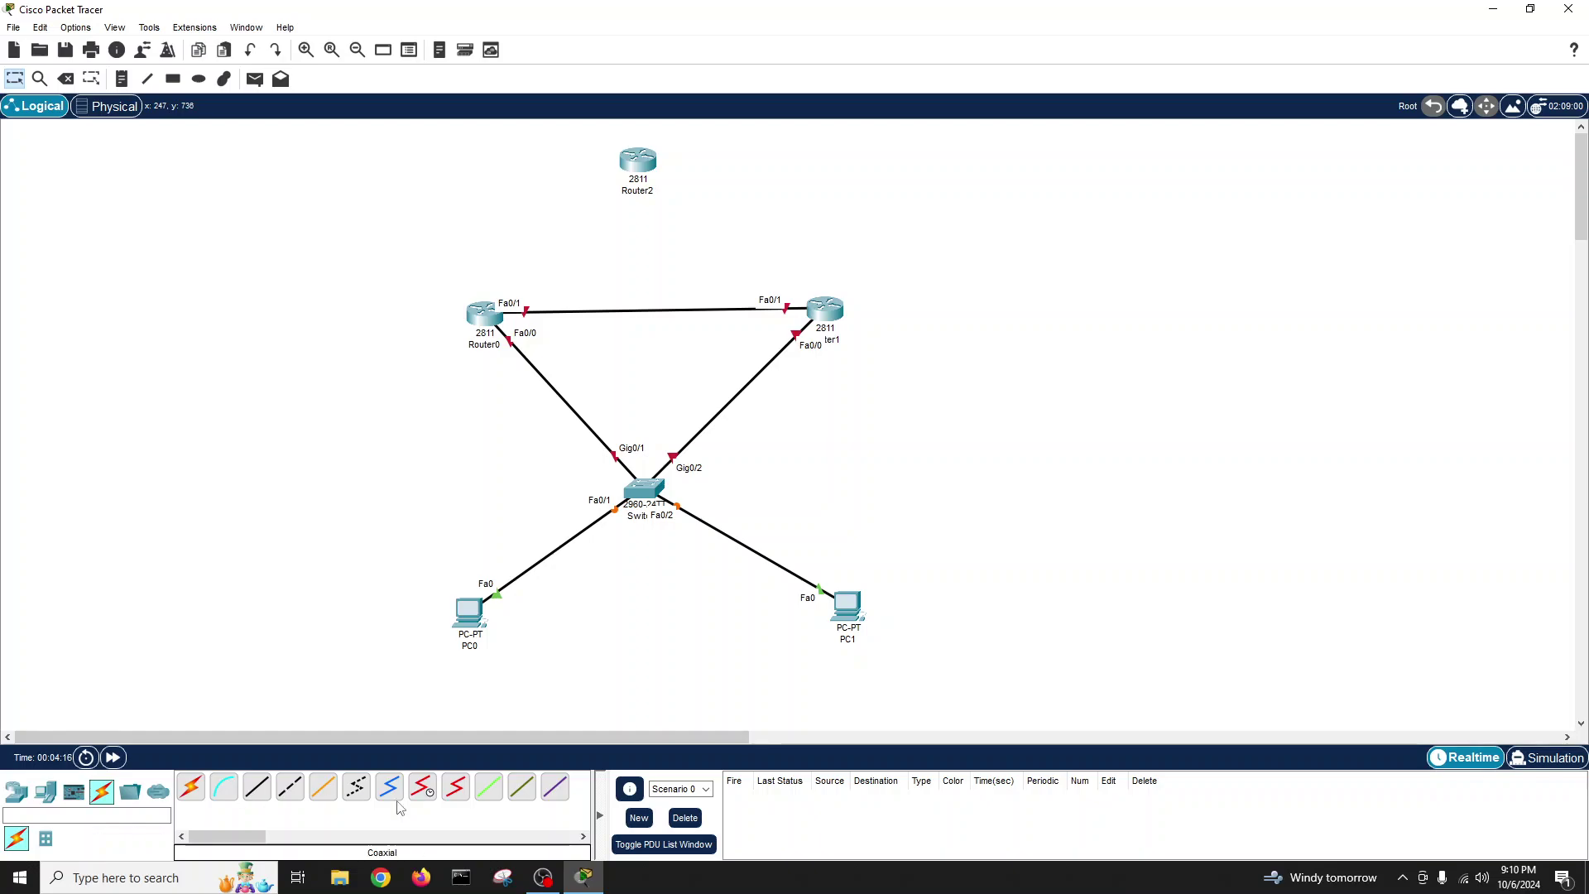
# - Connect Router2's Serial1/0 to Router0's Serial1/0 with a Serial DCE cable, making Router2 the clock side
pyautogui.click(422, 787)
pyautogui.click(622, 162)
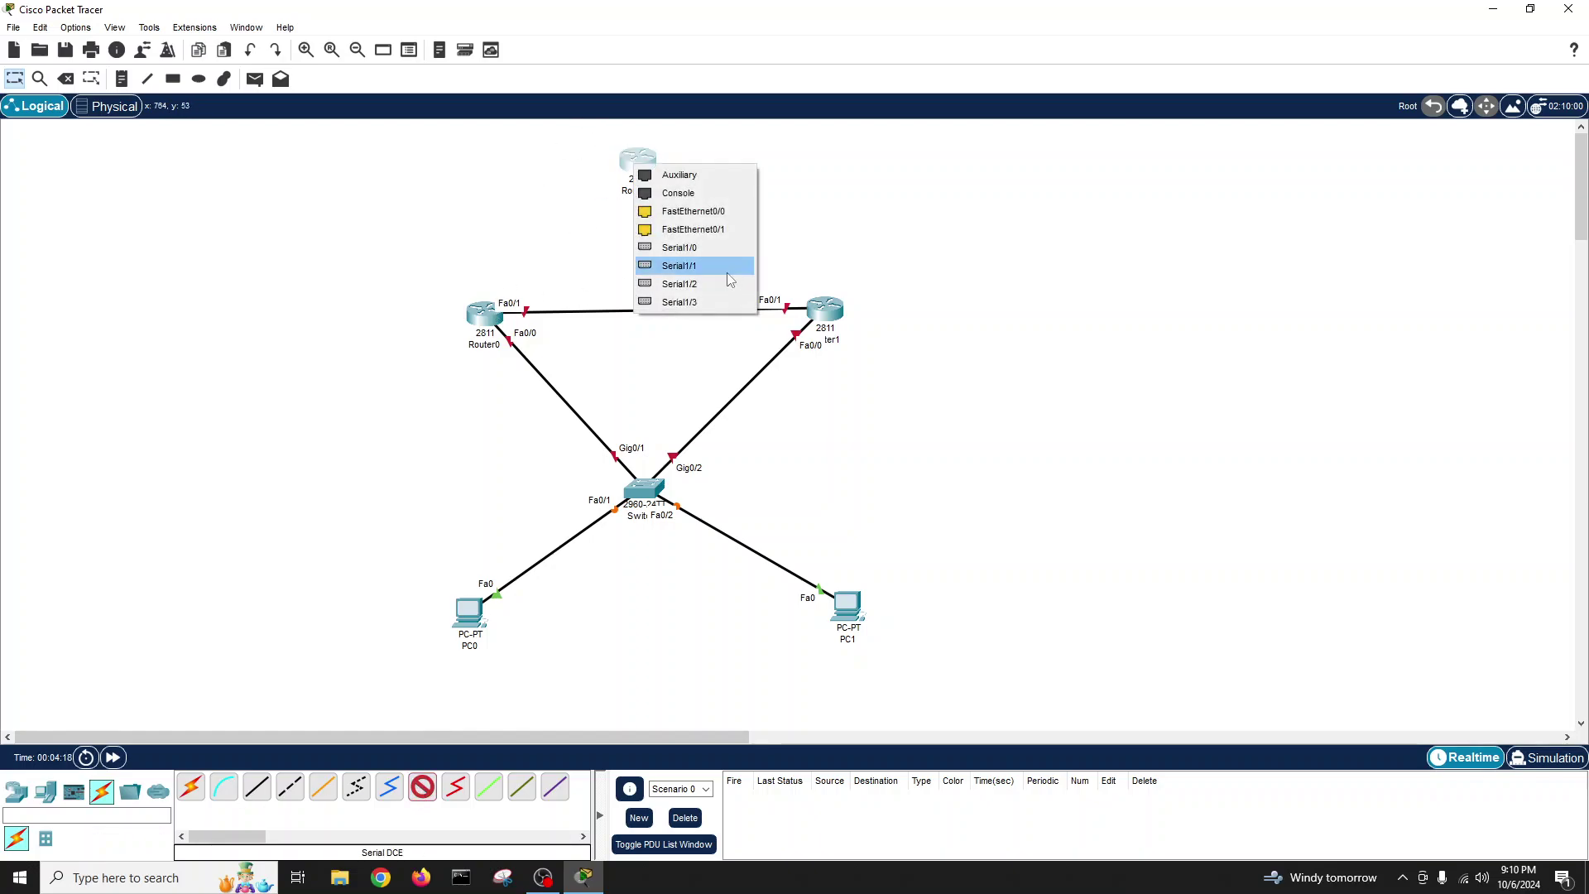
pyautogui.click(720, 250)
pyautogui.click(472, 306)
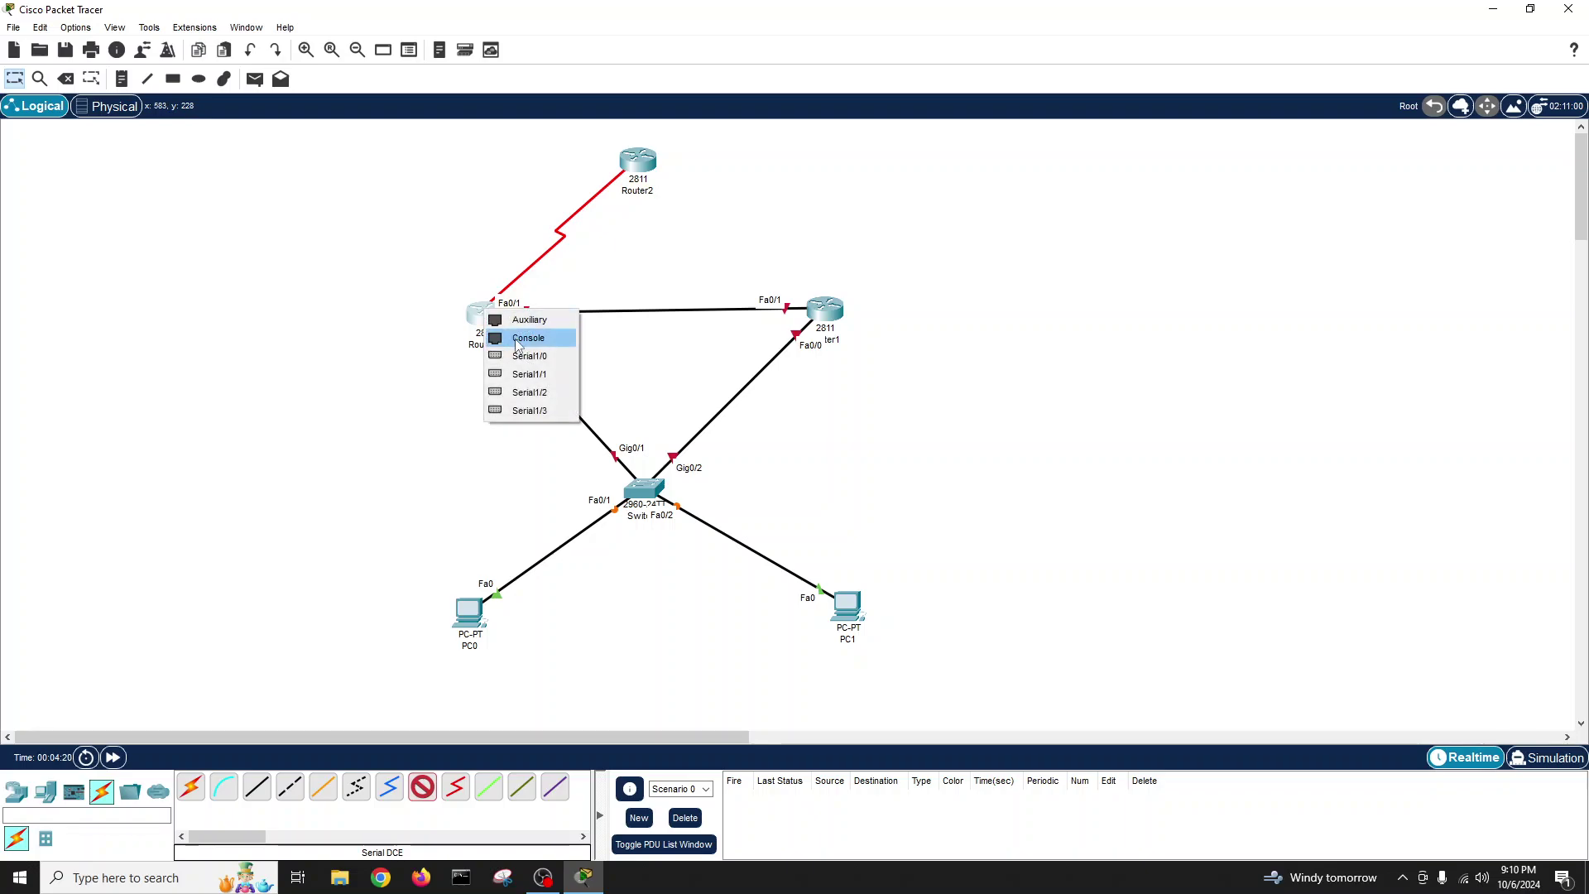
pyautogui.click(530, 364)
# - Connect Router2's Serial1/1 to Router1's Serial1/0 with a Serial DCE cable started at Router2
pyautogui.click(422, 786)
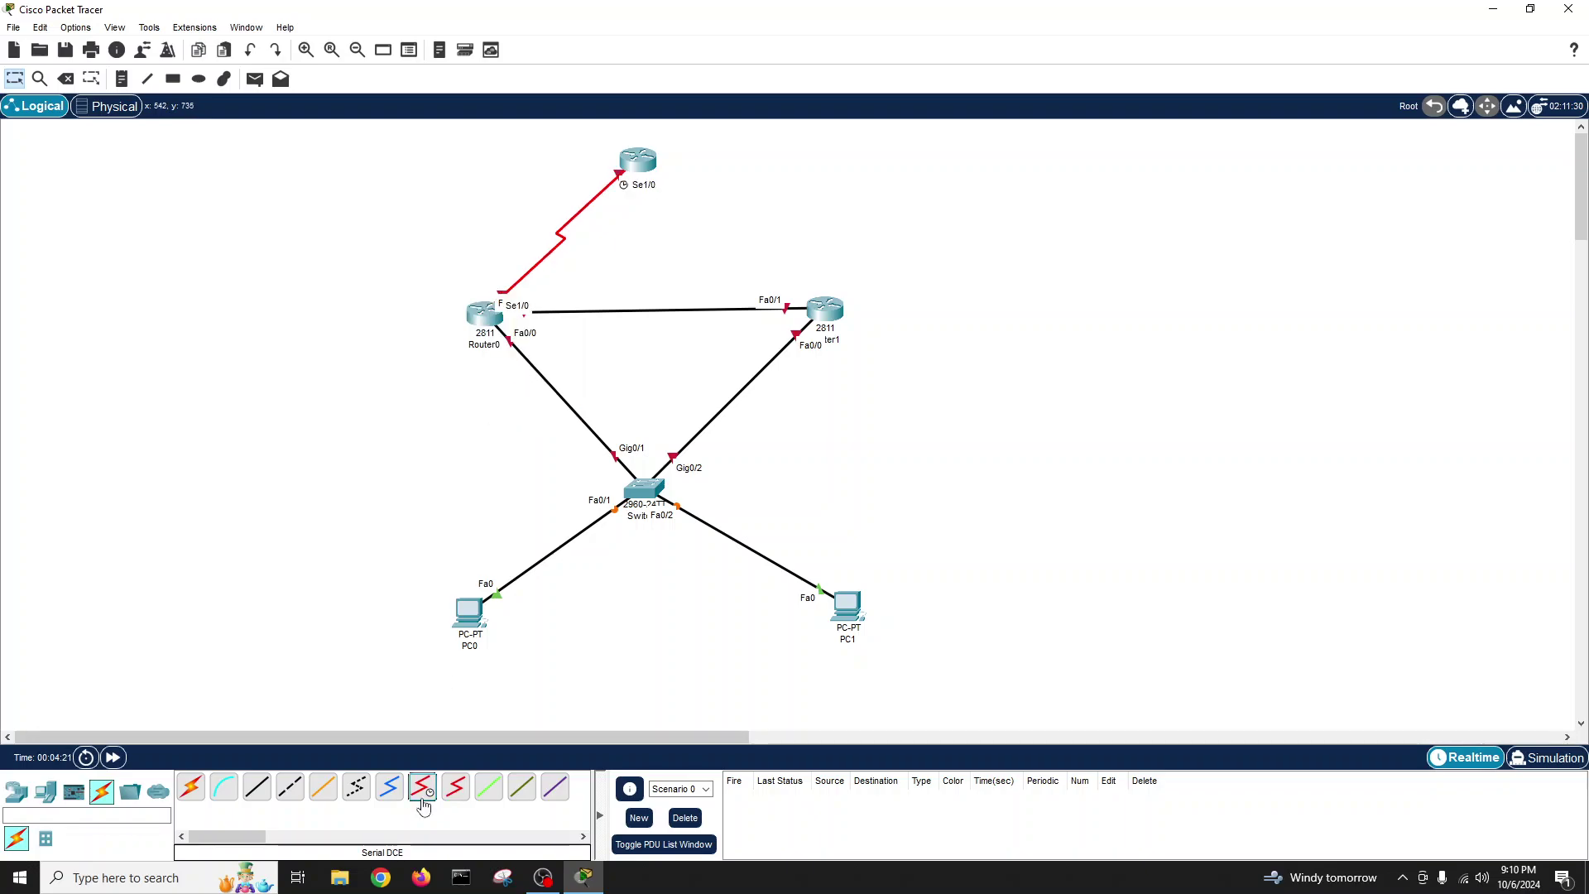
pyautogui.click(654, 164)
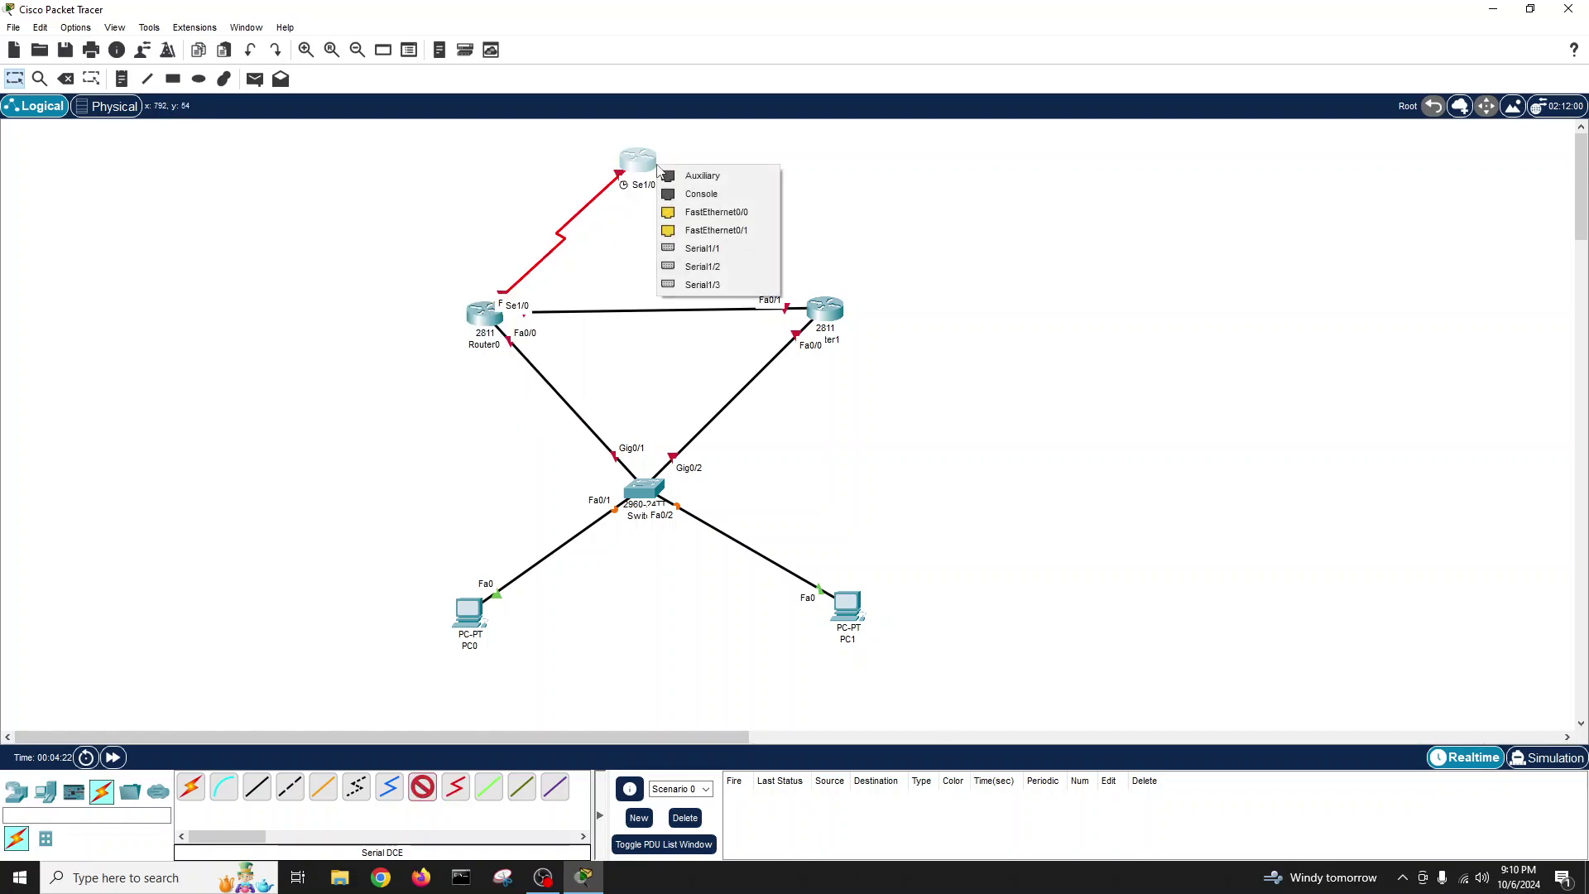
pyautogui.click(727, 248)
pyautogui.click(841, 311)
pyautogui.click(887, 359)
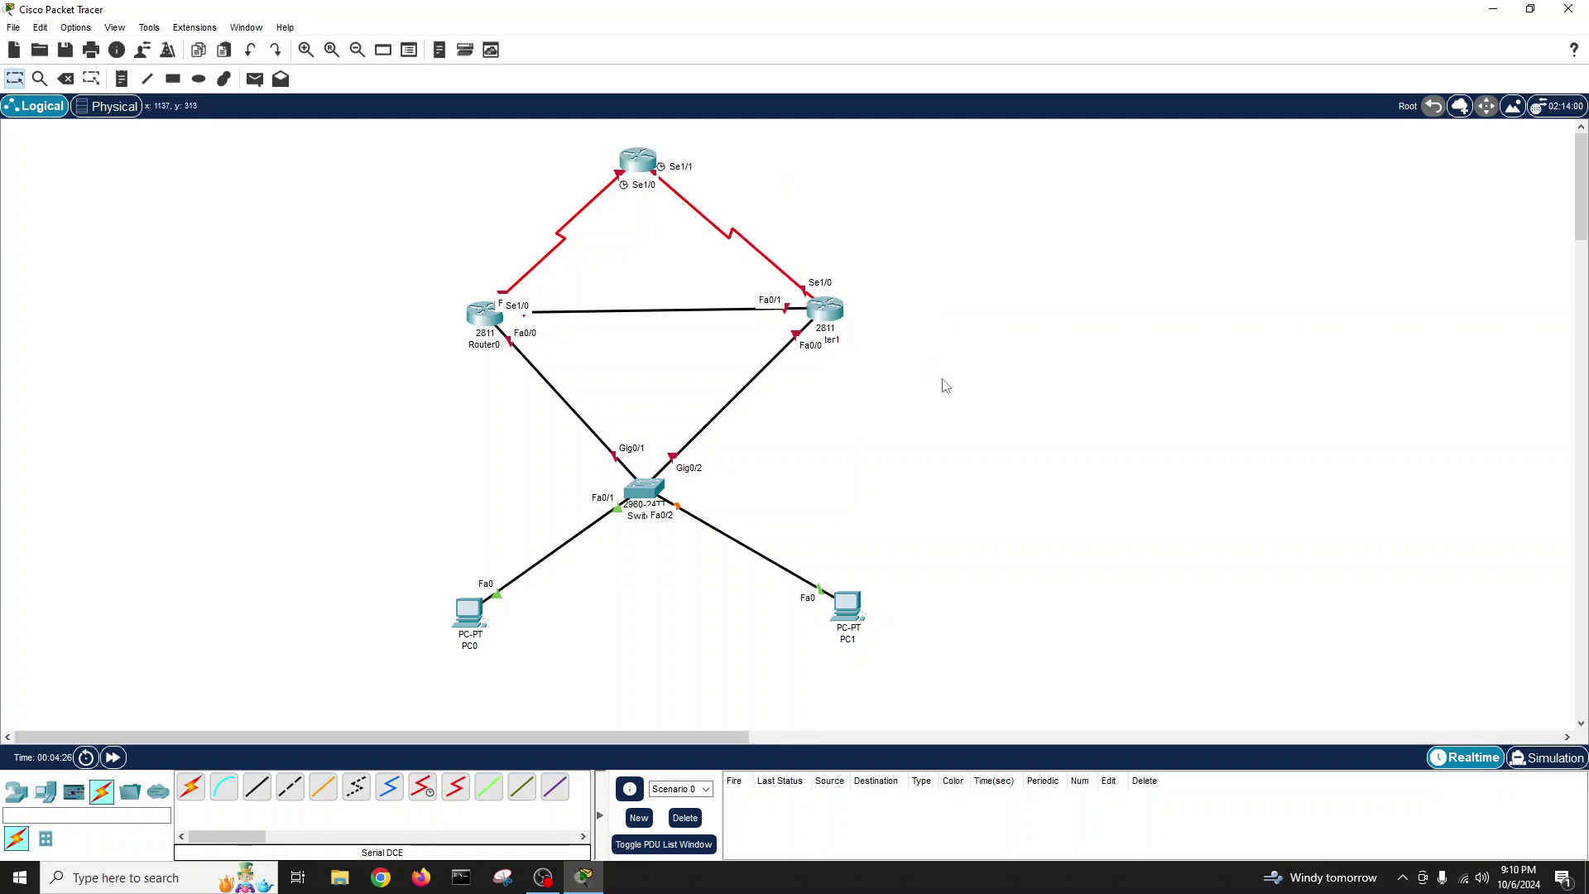
# - Nudge Router2 slightly right and shift PC0 and PC1 slightly up and outward to even out the layout
pyautogui.moveTo(637, 159); pyautogui.dragTo(646, 159)
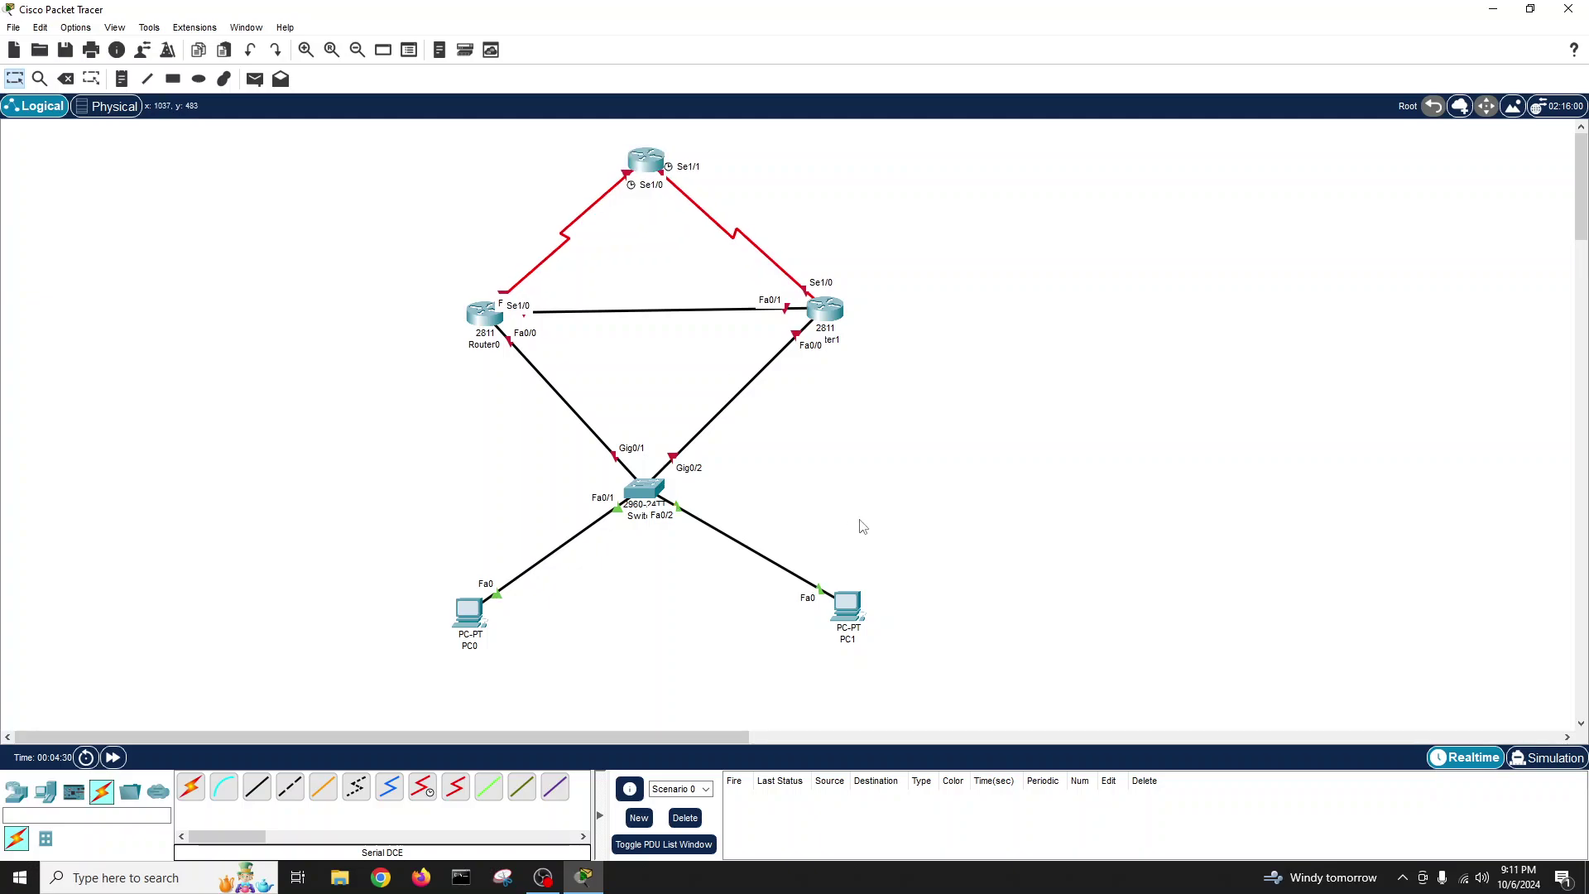
pyautogui.moveTo(462, 621); pyautogui.dragTo(459, 612)
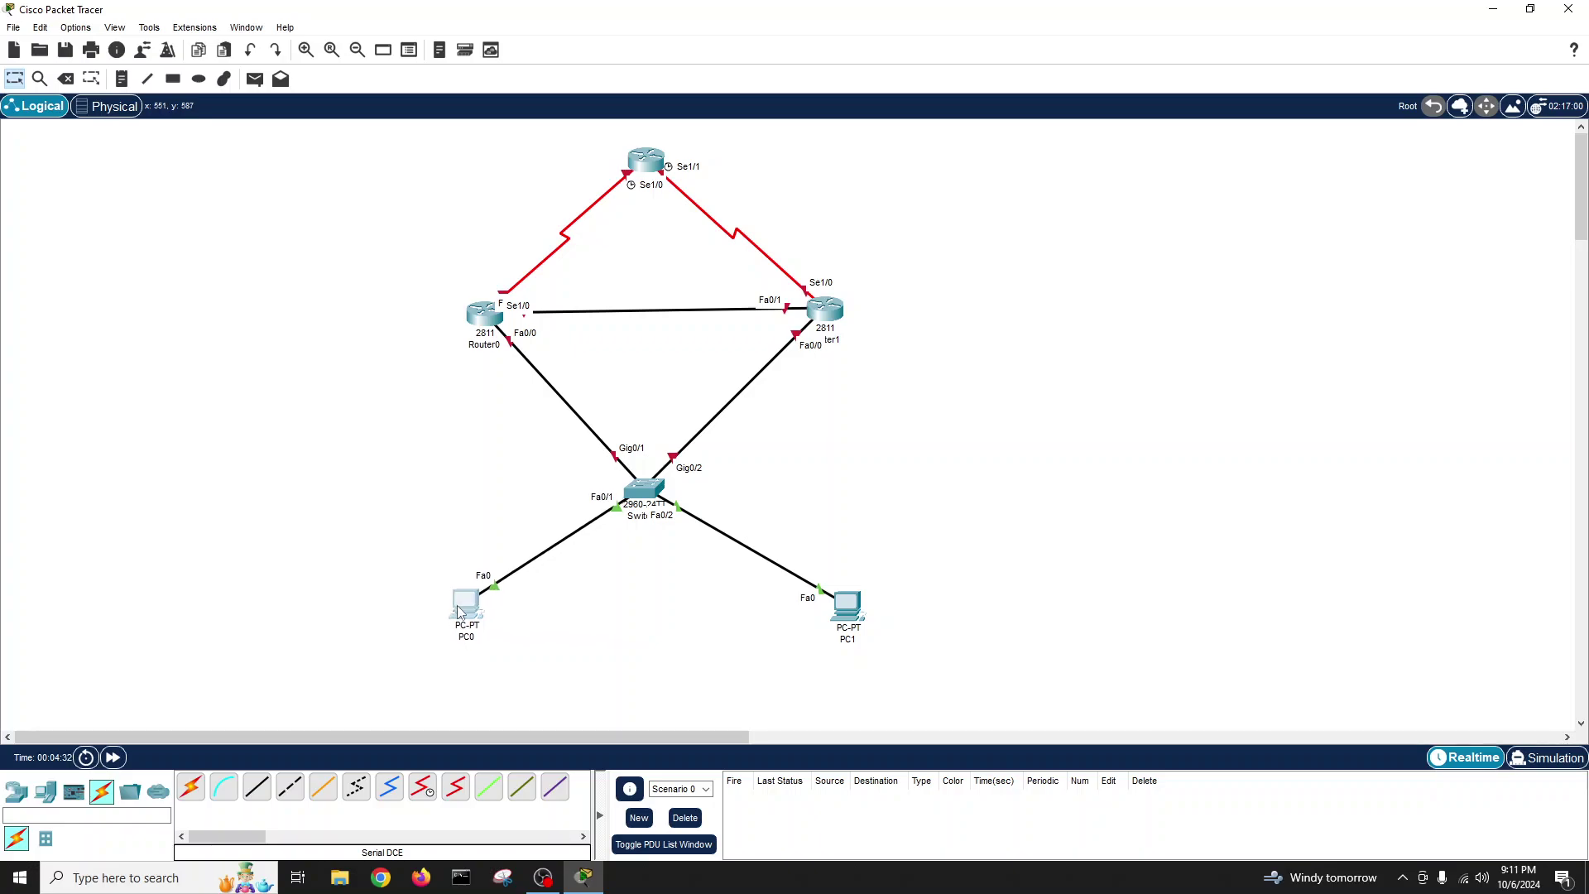
pyautogui.moveTo(825, 638); pyautogui.dragTo(833, 627)
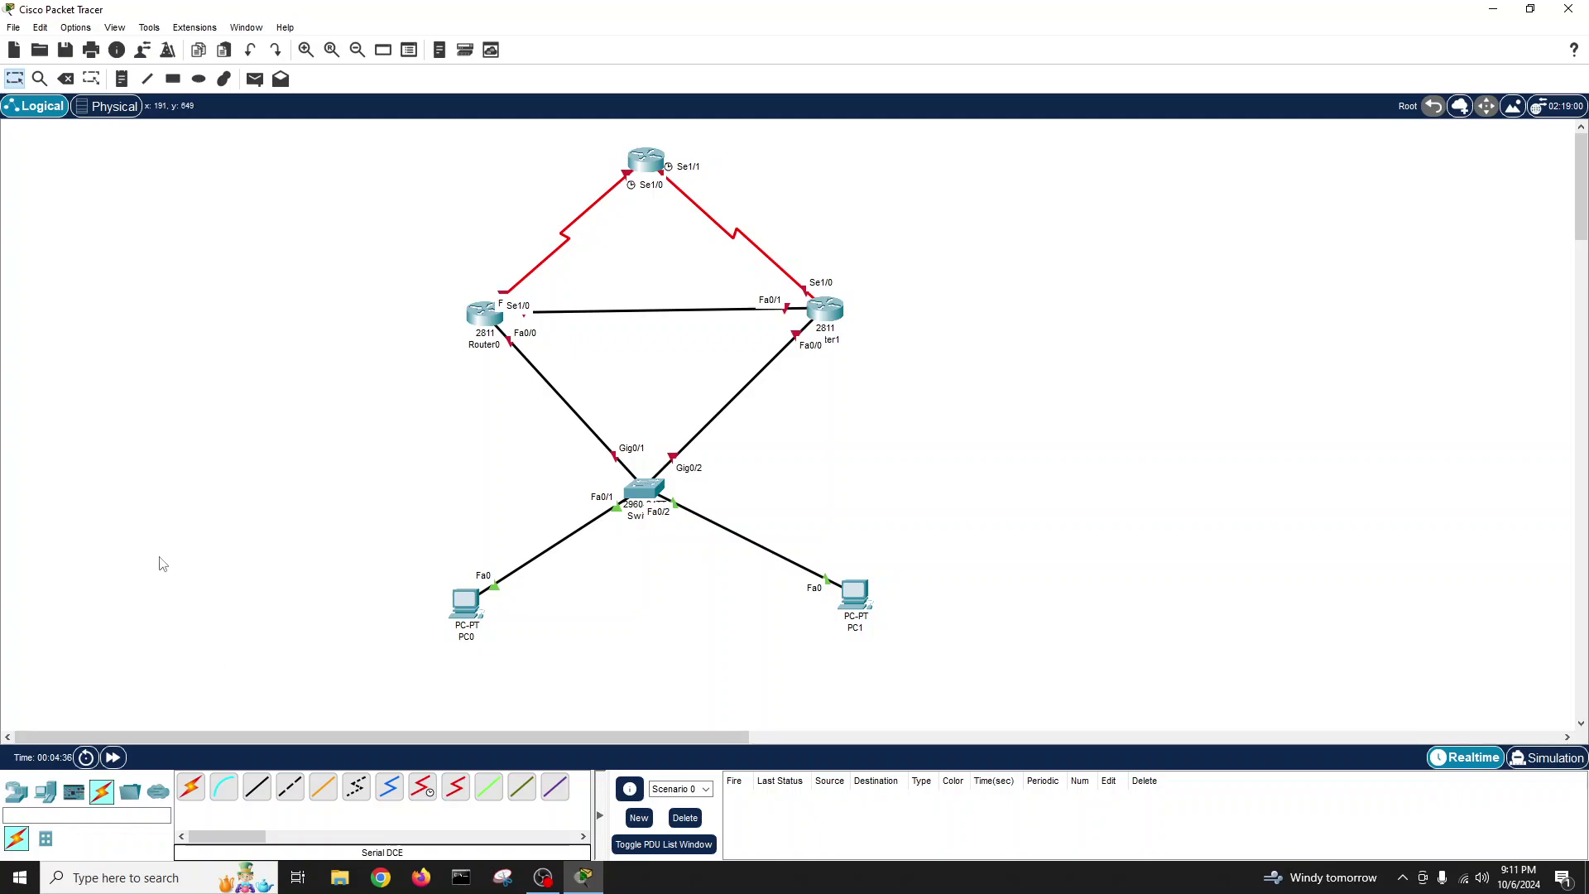
# - Draw a light cyan filled rectangle with a black outline behind PC0 and PC1, enclosing both of them
pyautogui.click(173, 79)
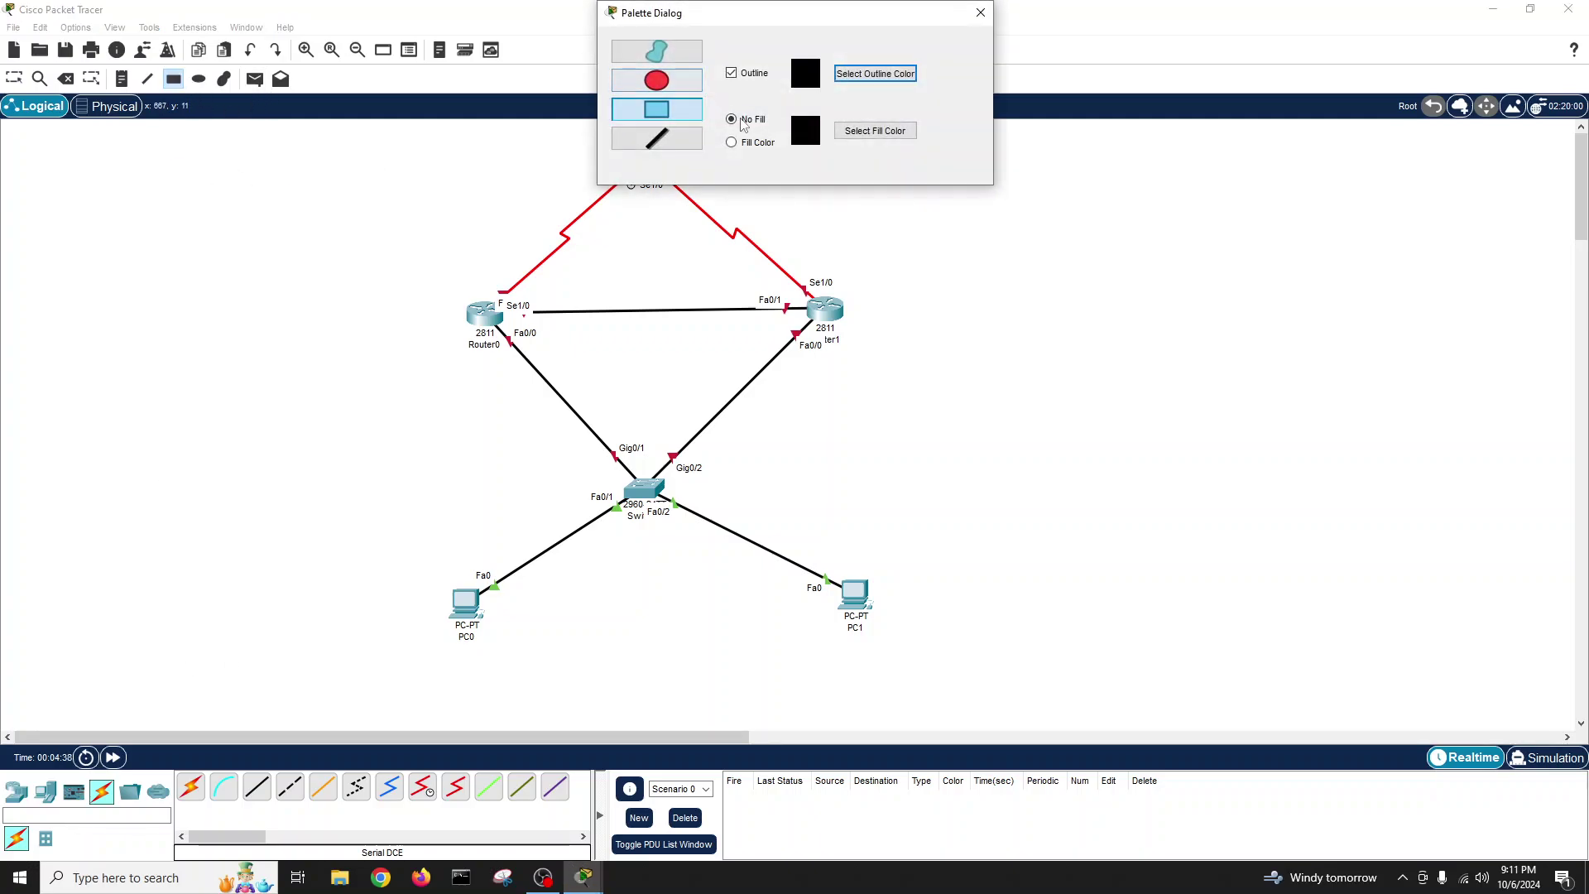
pyautogui.click(865, 132)
pyautogui.click(762, 364)
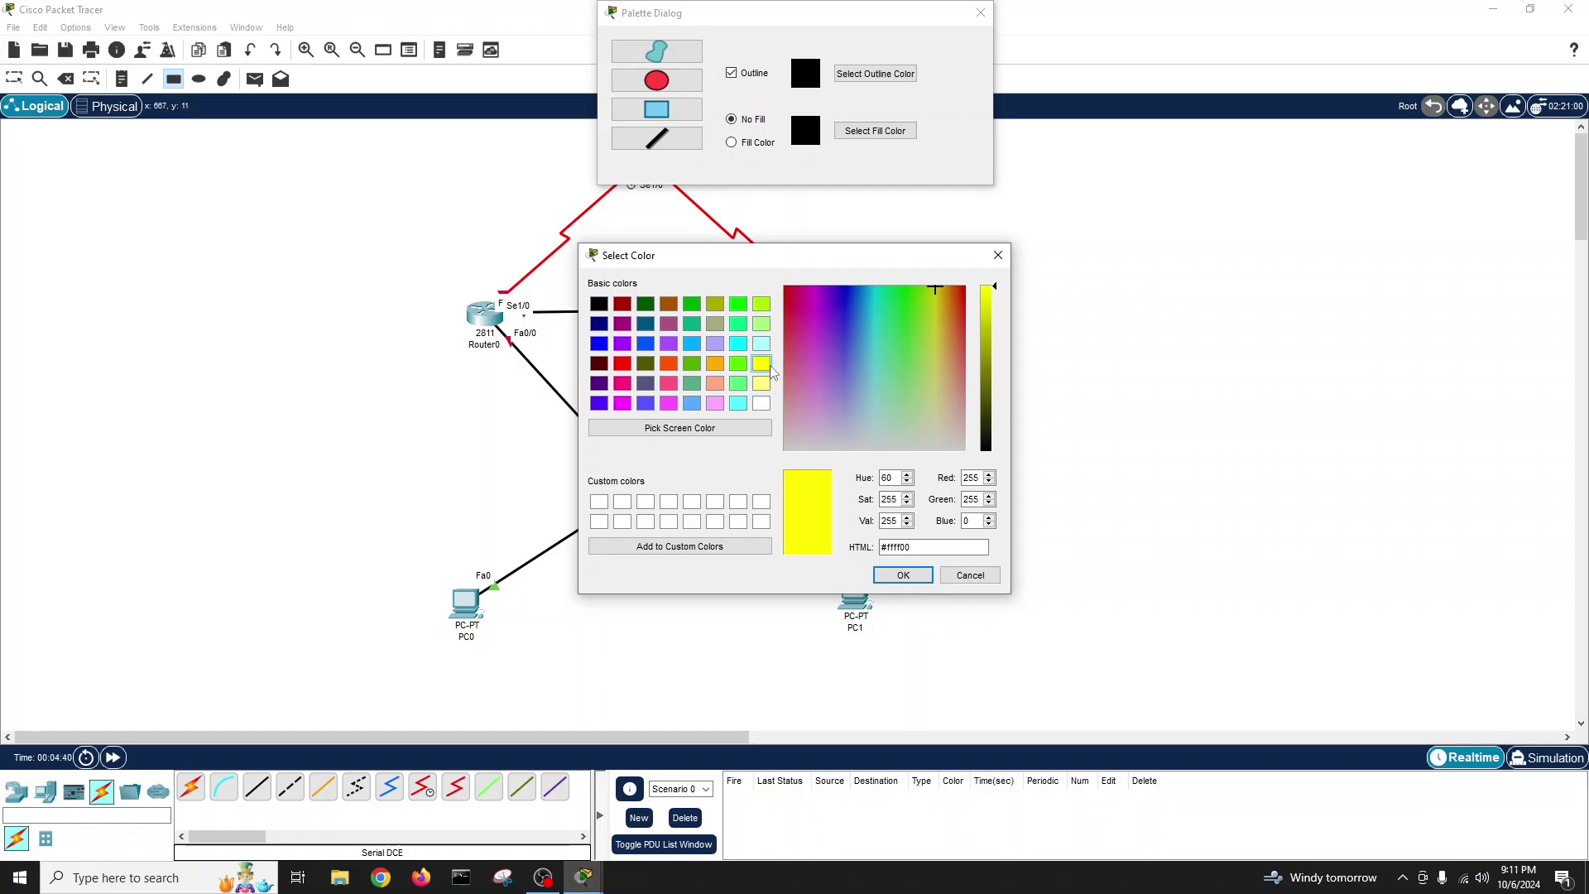
pyautogui.click(971, 575)
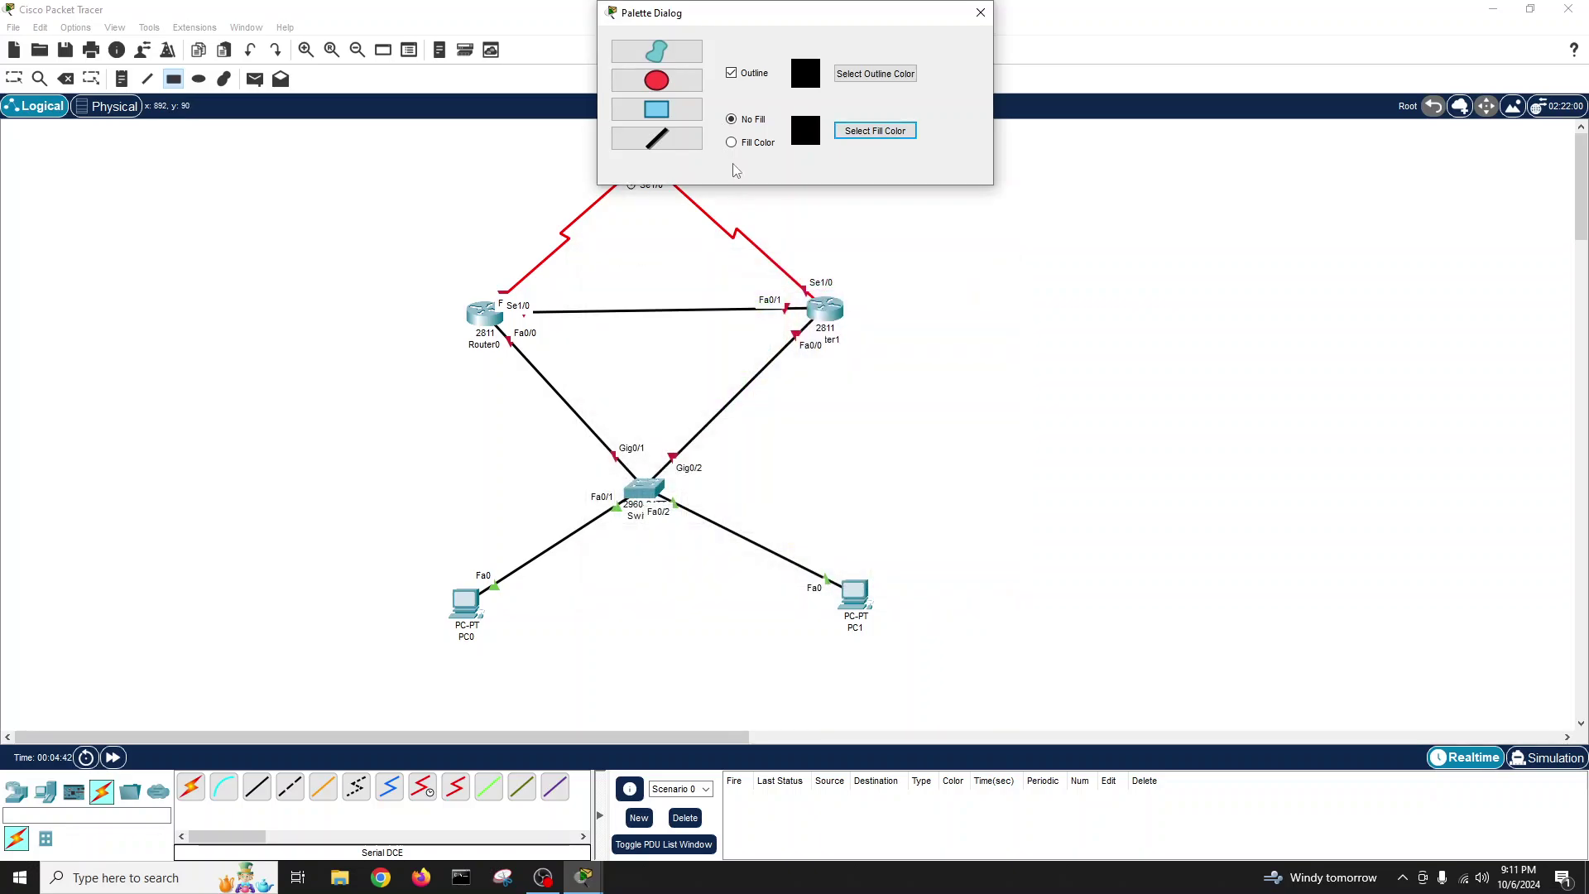
pyautogui.click(731, 143)
pyautogui.click(875, 131)
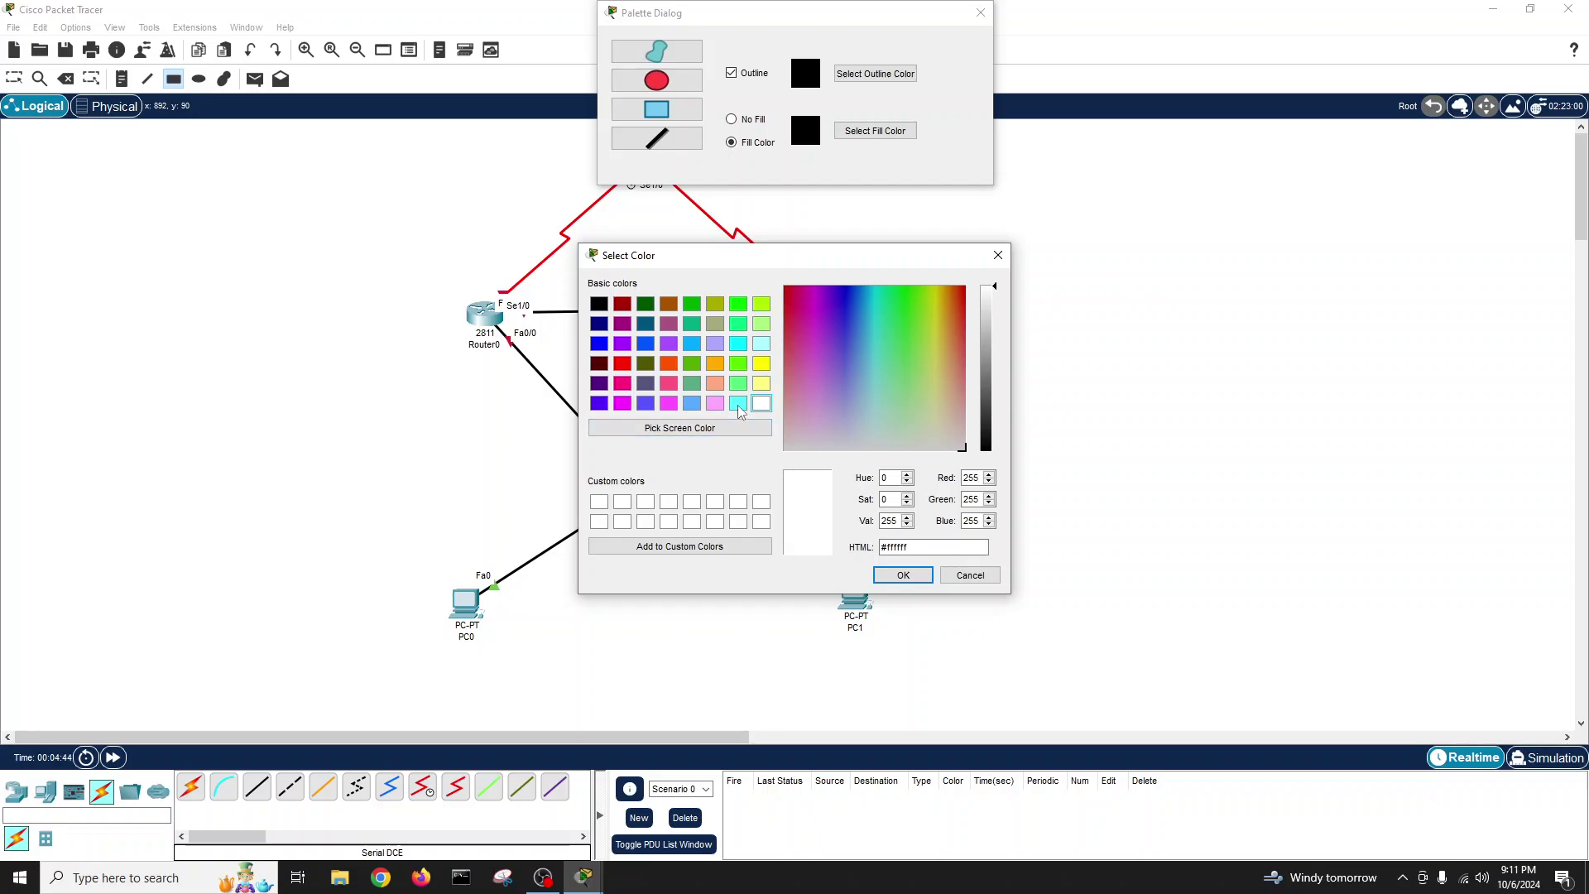
pyautogui.click(873, 340)
pyautogui.click(908, 571)
pyautogui.moveTo(315, 549); pyautogui.dragTo(1033, 682)
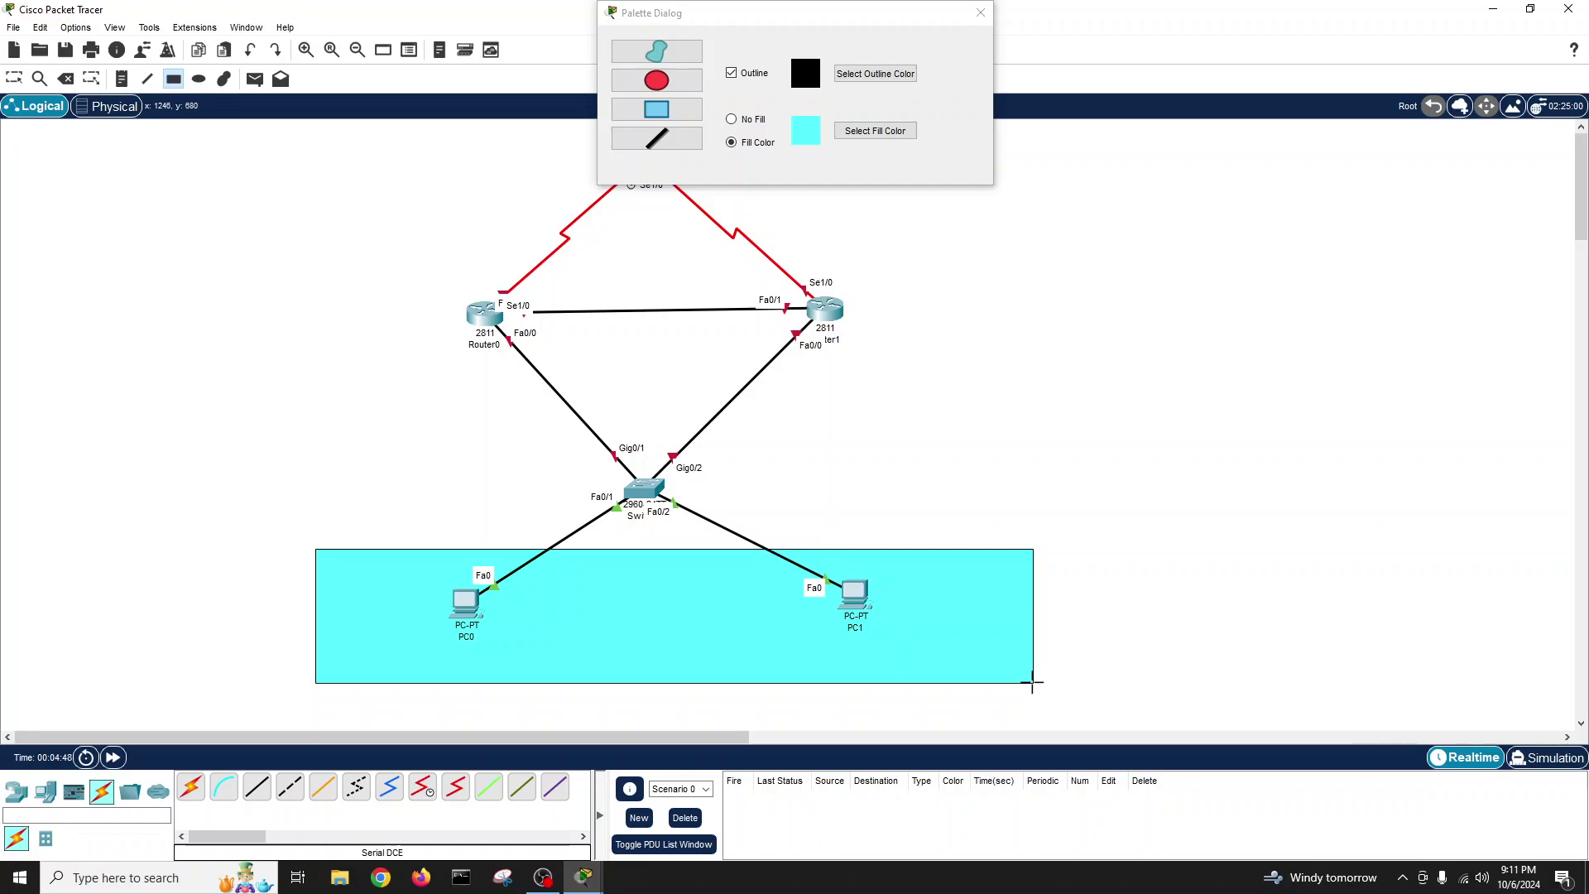
pyautogui.click(980, 13)
pyautogui.press('Escape')
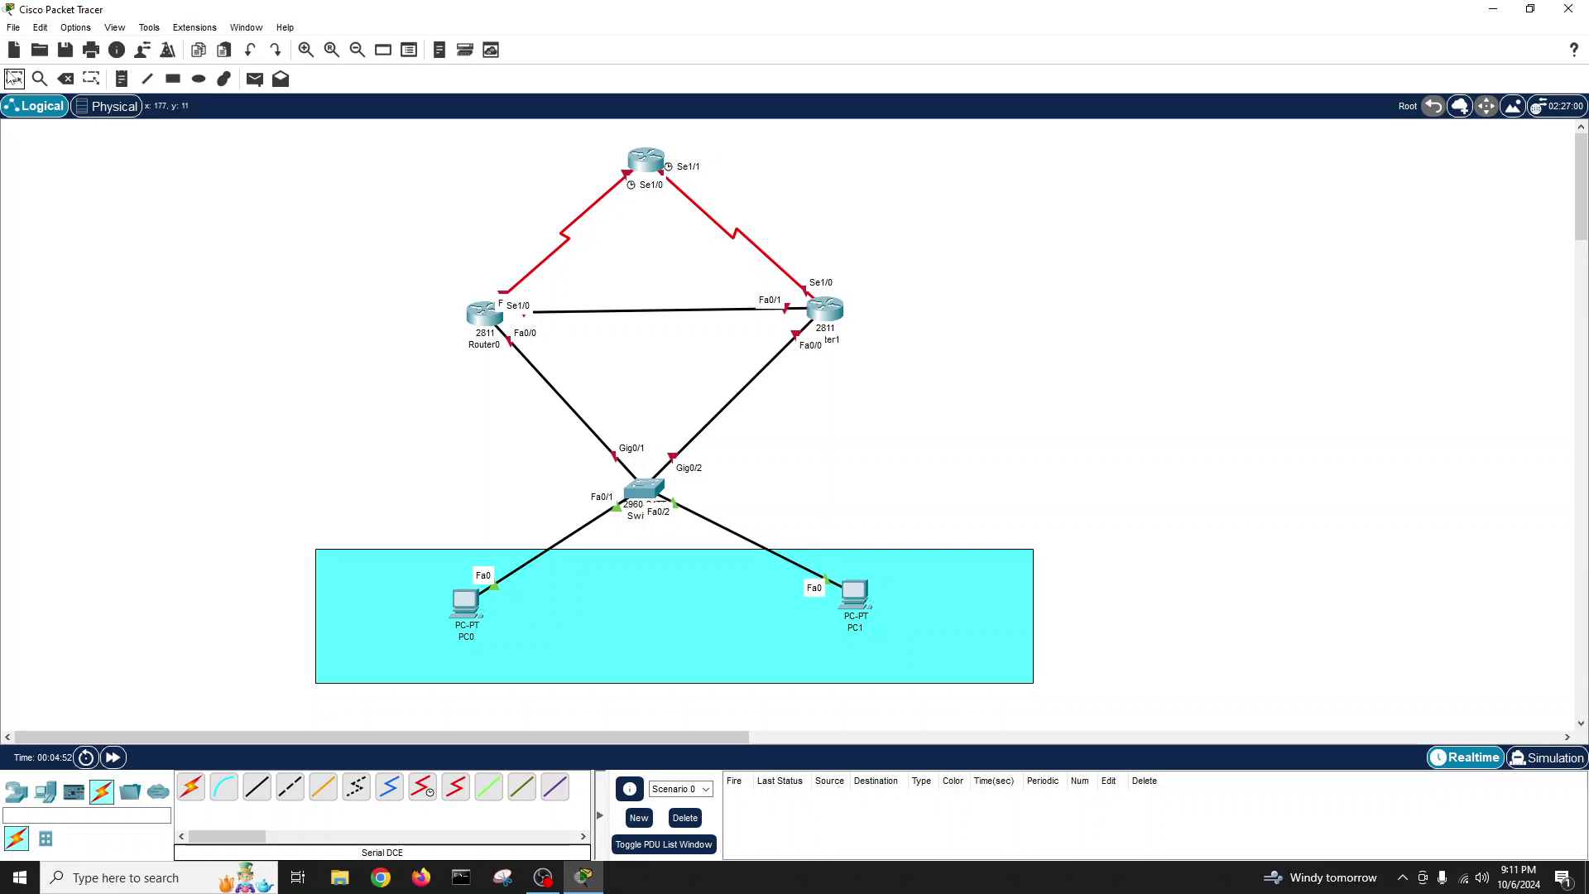
# - Change PC0's display name to 192.168.1.1 and copy that address
pyautogui.click(467, 636)
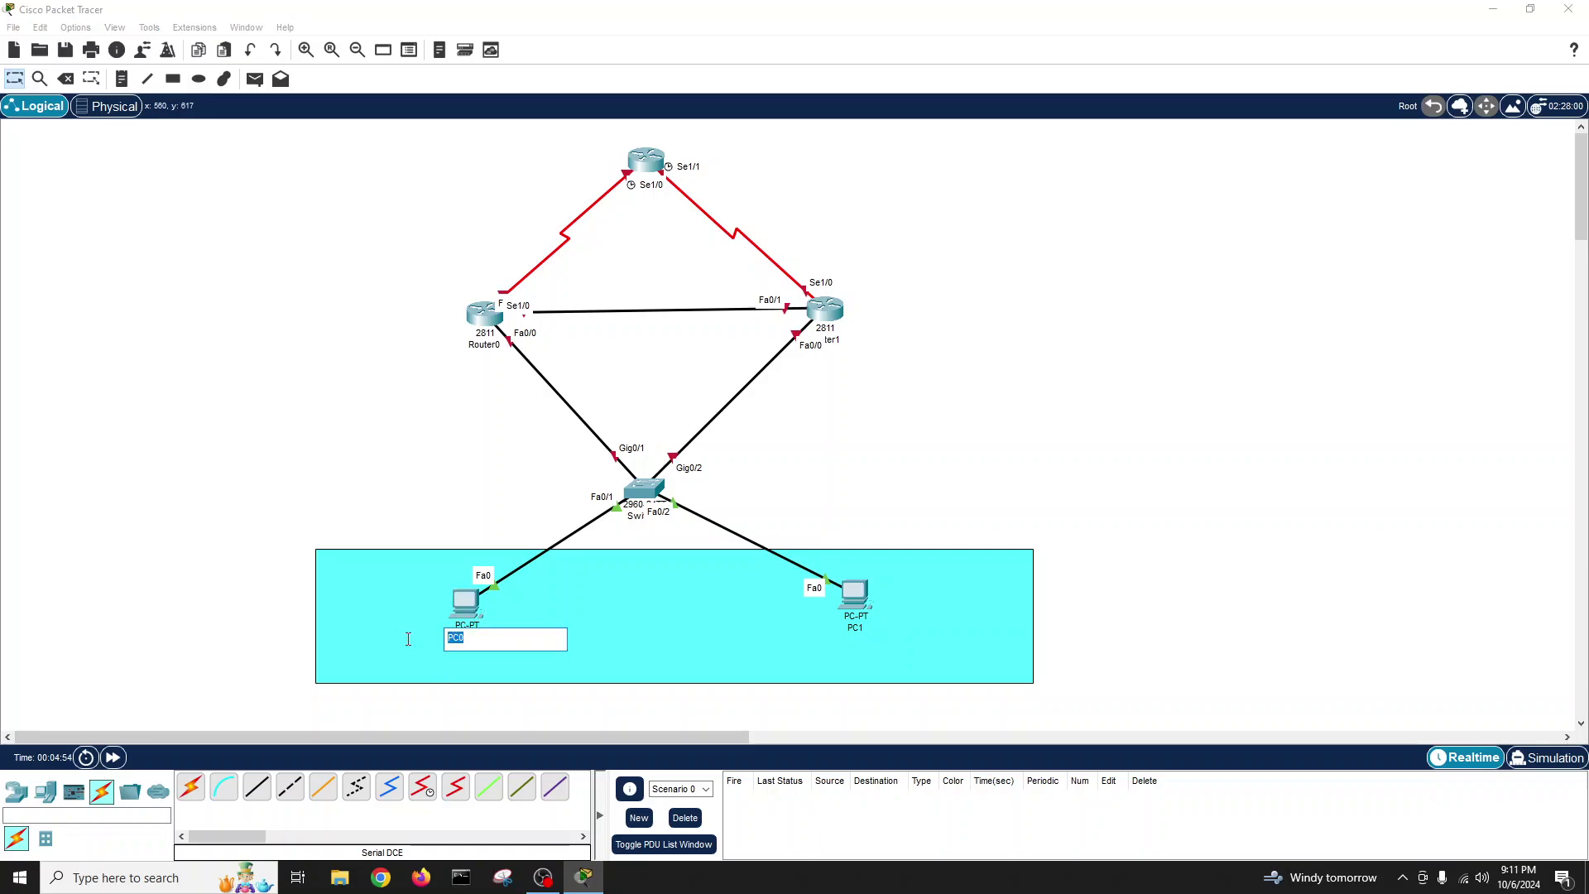
pyautogui.write('192.168.1.1')
pyautogui.press('Escape')
pyautogui.write('192.168.1.1')
pyautogui.hotkey('ctrl', 'a')
pyautogui.hotkey('ctrl', 'c')
# - Change PC1's display name to 192.168.1.2, reusing the copied address
pyautogui.click(853, 627)
pyautogui.hotkey('ctrl', 'v')
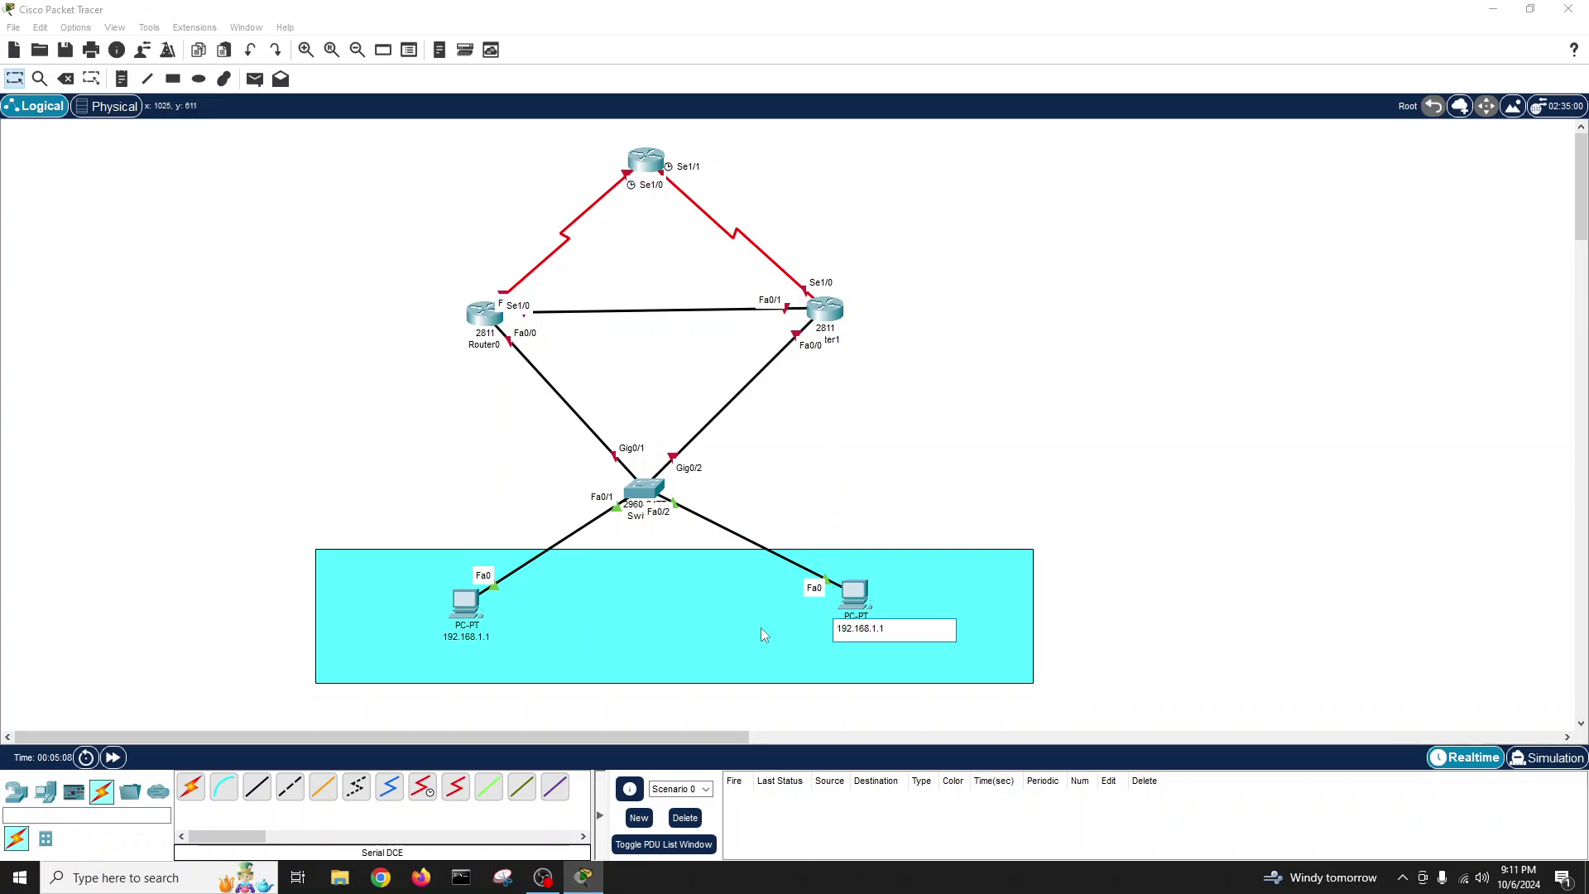
pyautogui.click(818, 479)
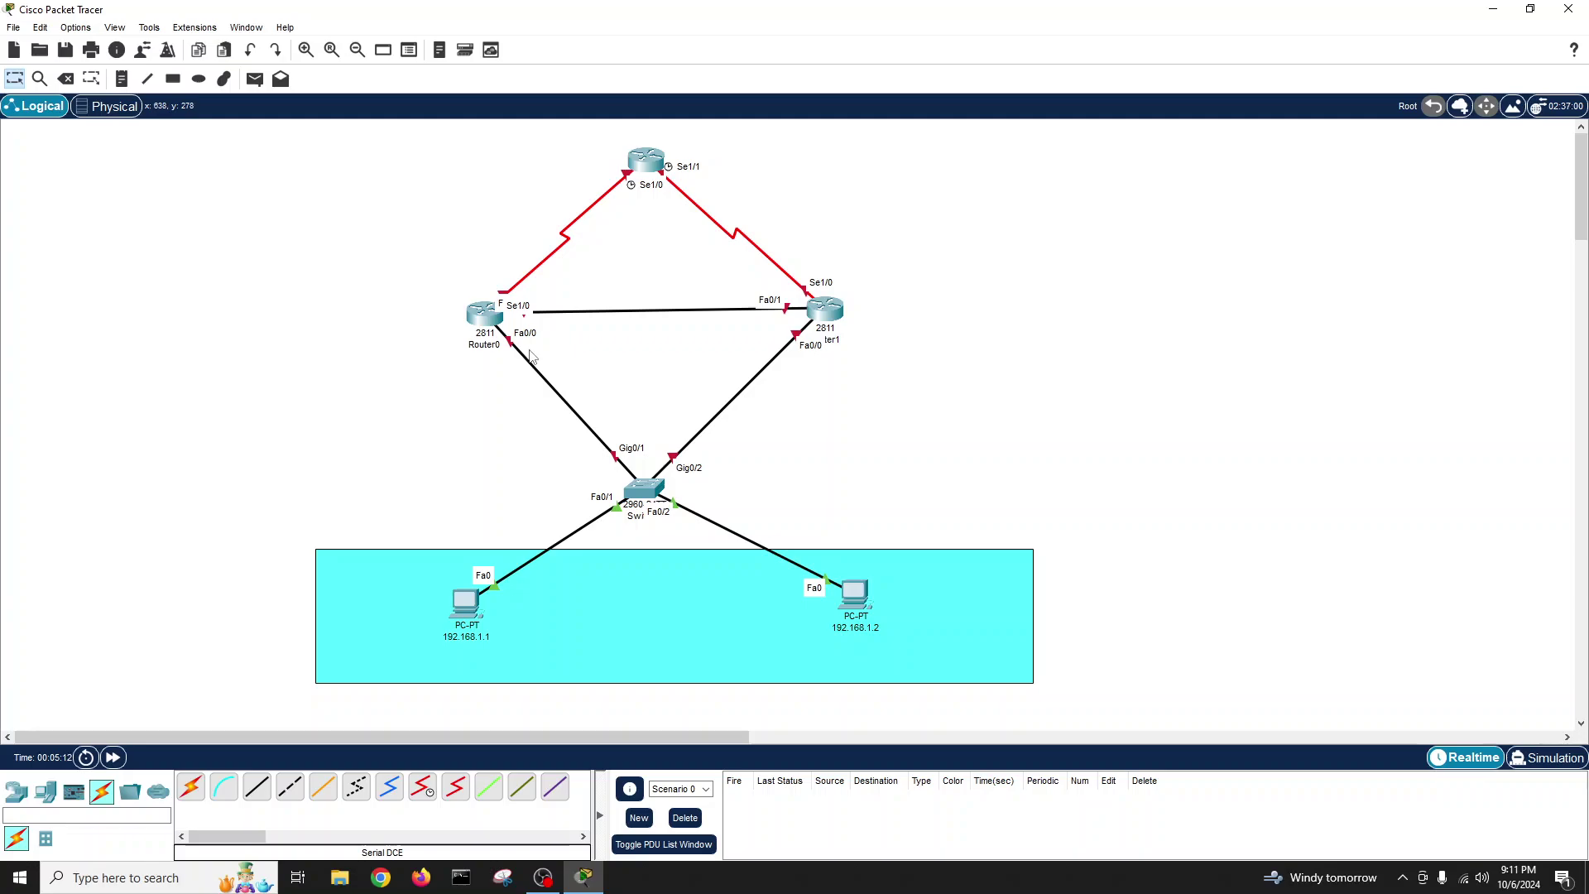
# - Place the note 192.168.1.252 beside Router0's Fa0/0 port and the note 192.168.1.253 beside Router1's Fa0/0 port
pyautogui.click(121, 79)
pyautogui.click(529, 347)
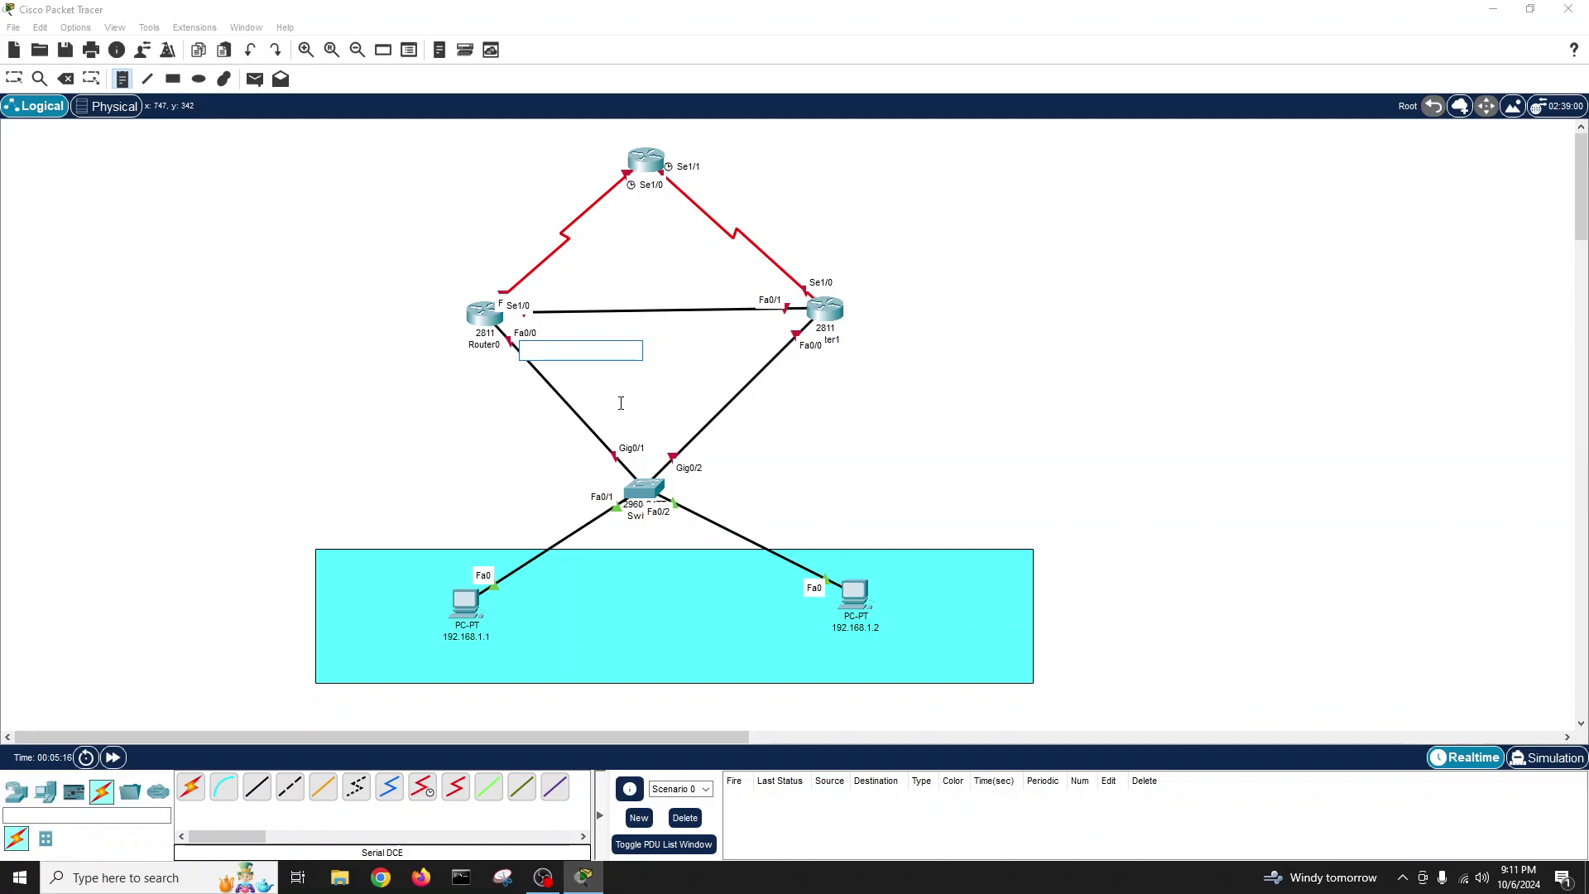
pyautogui.hotkey('ctrl', 'v')
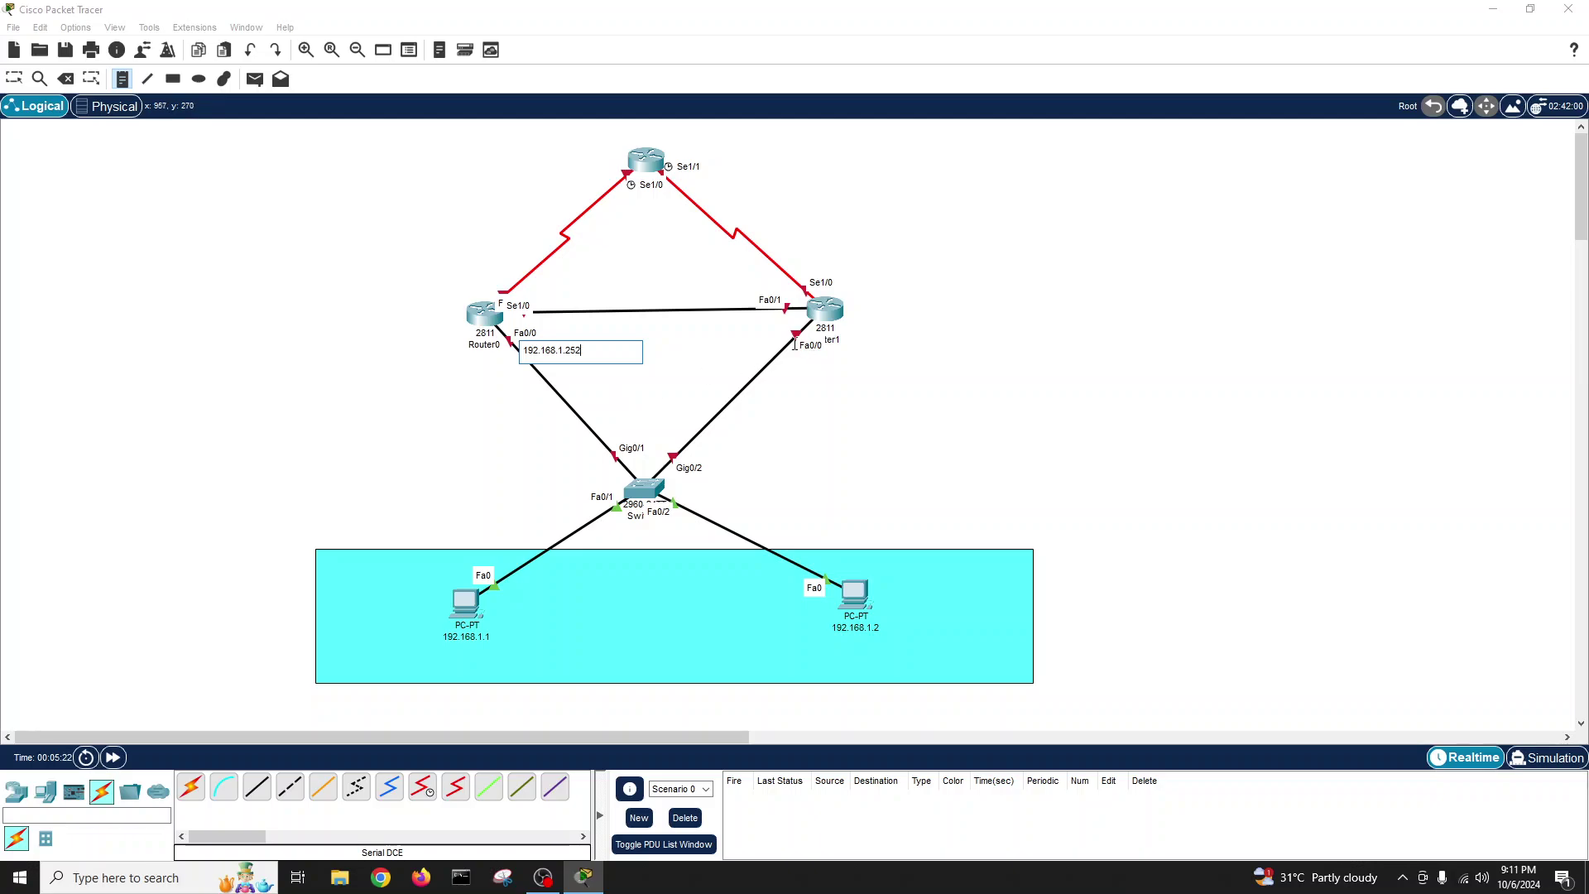
pyautogui.click(758, 338)
pyautogui.hotkey('ctrl', 'v')
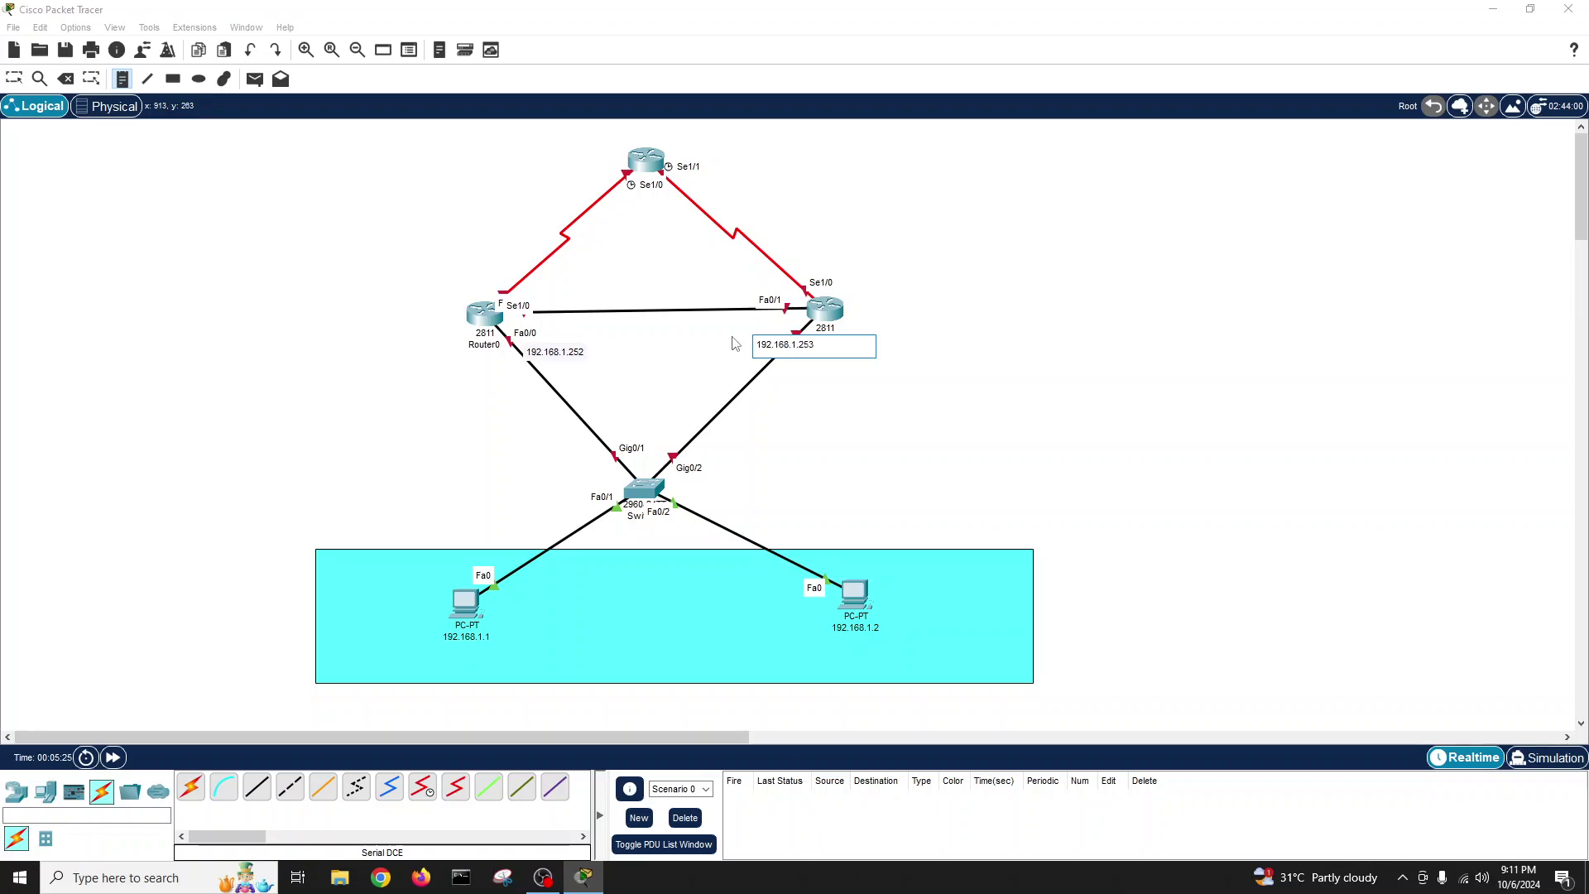
# - Place the note 192.168.1.254 midway below the link between Router0 and Router1, and select it
pyautogui.click(620, 326)
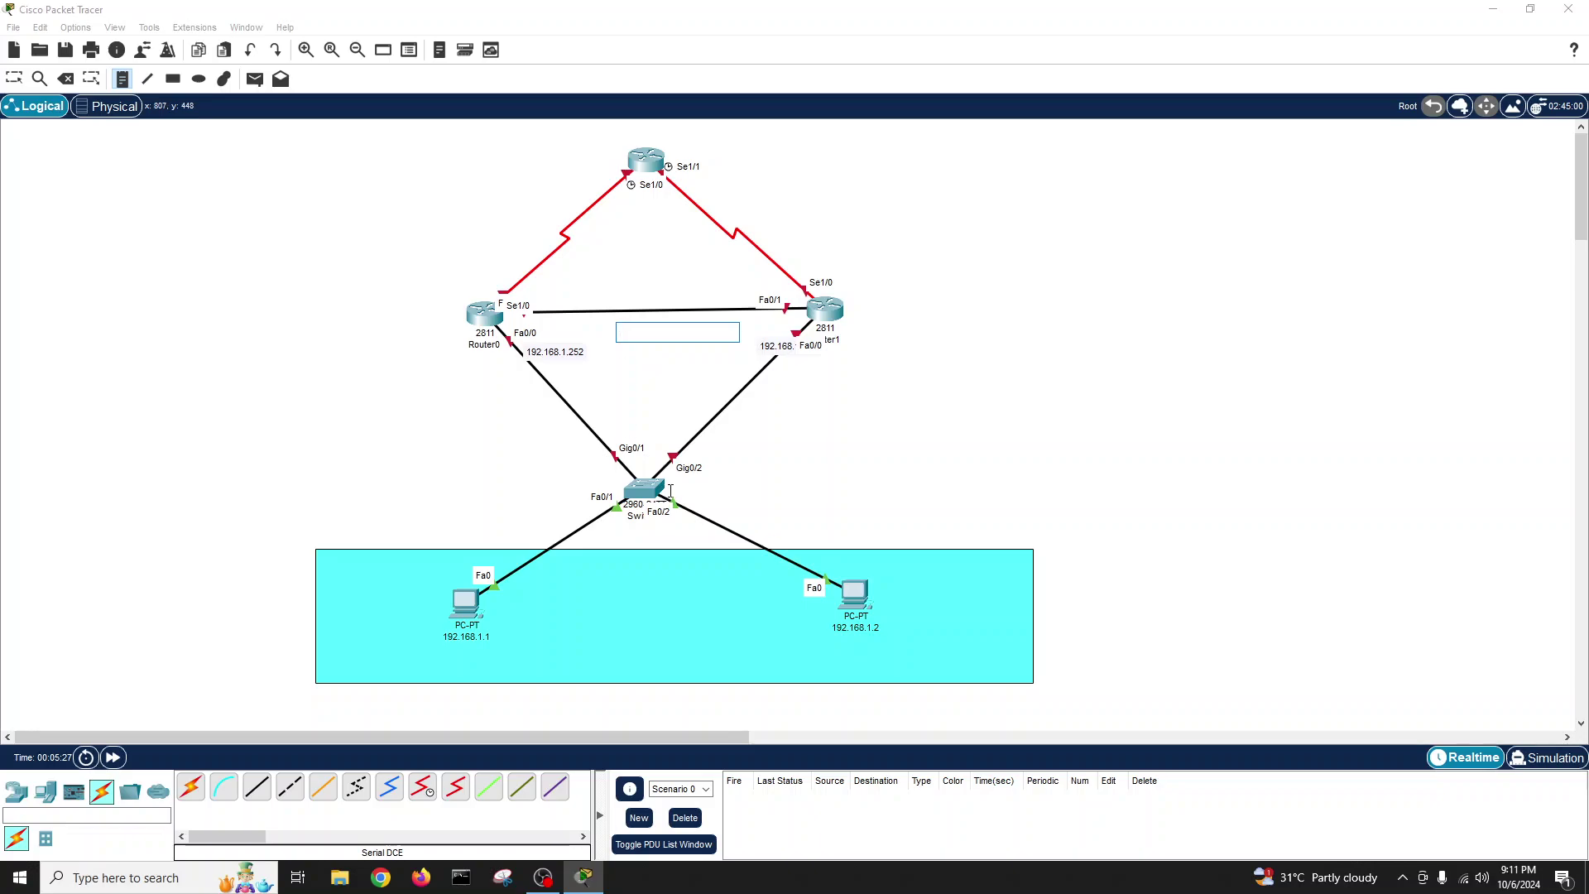
pyautogui.hotkey('ctrl', 'v')
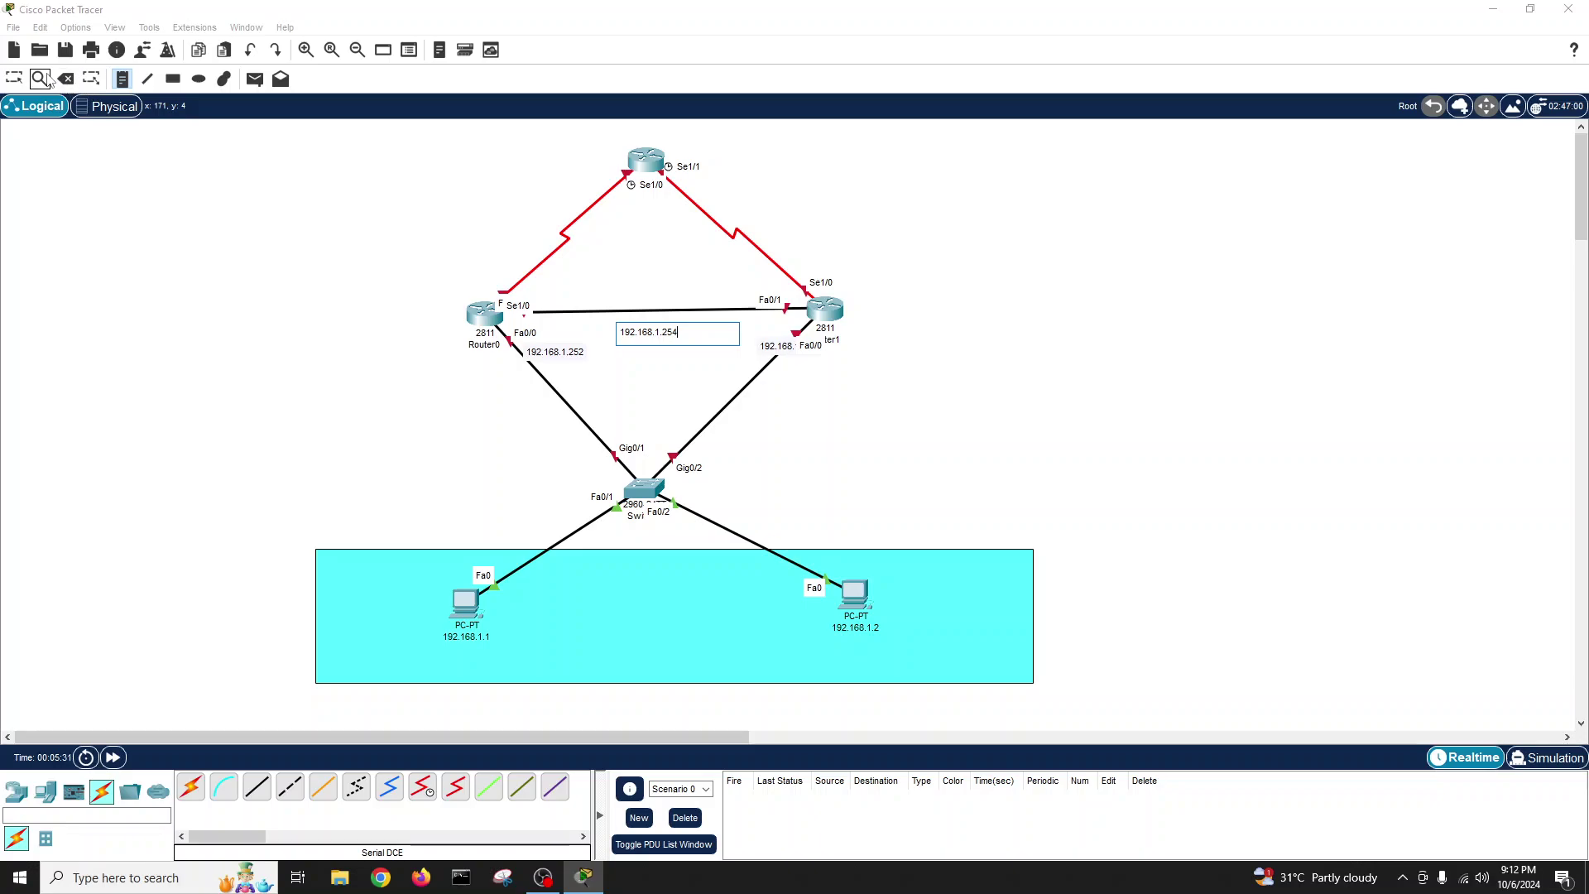
pyautogui.click(17, 83)
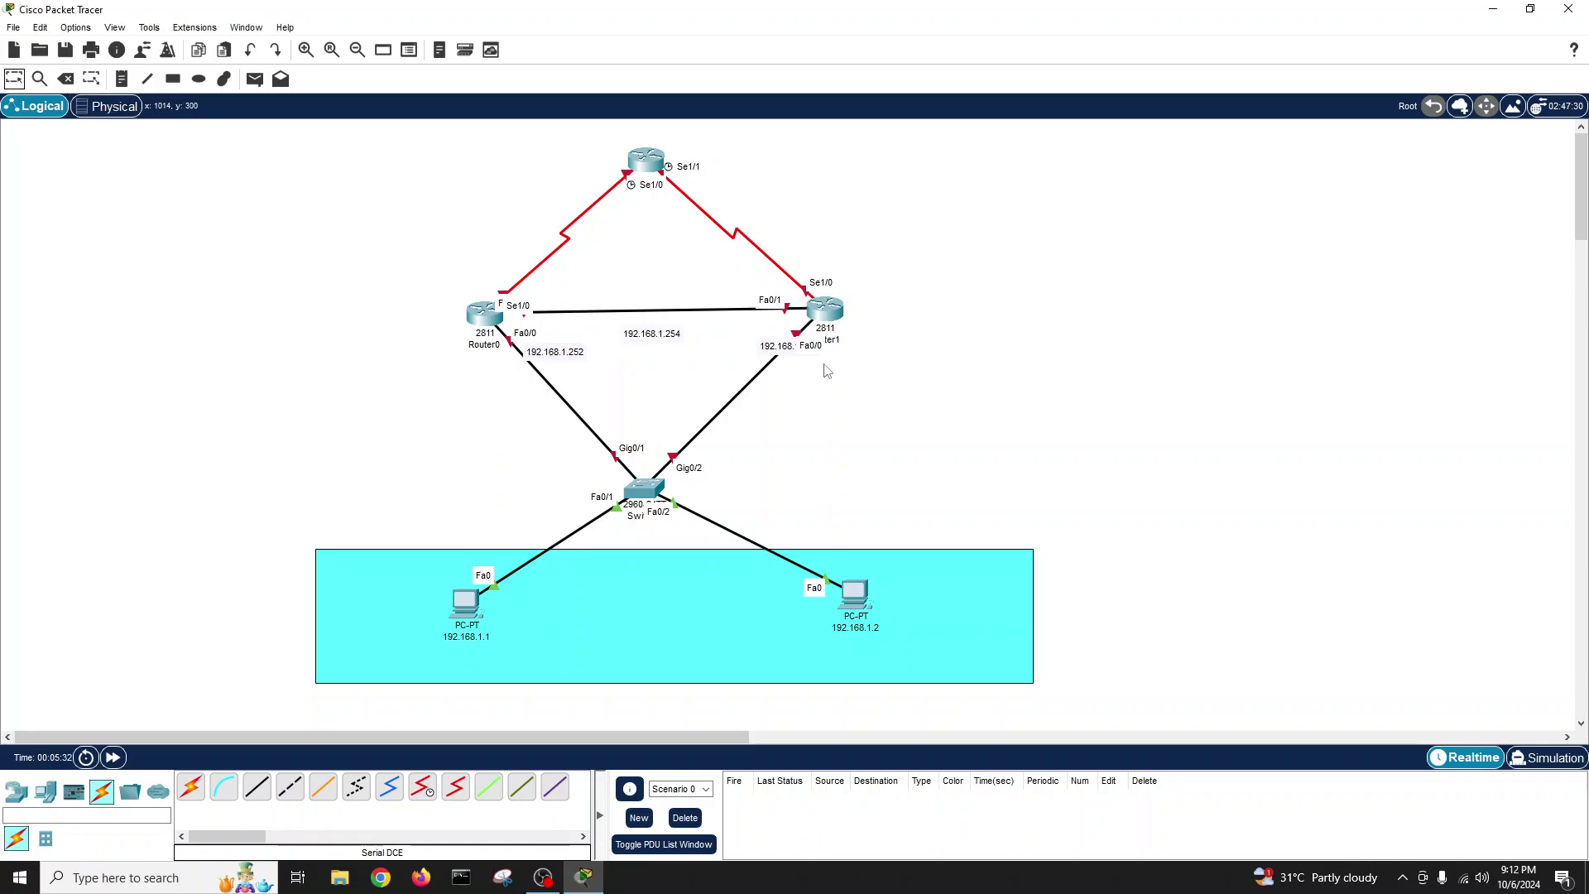
pyautogui.click(653, 334)
pyautogui.doubleClick(650, 336)
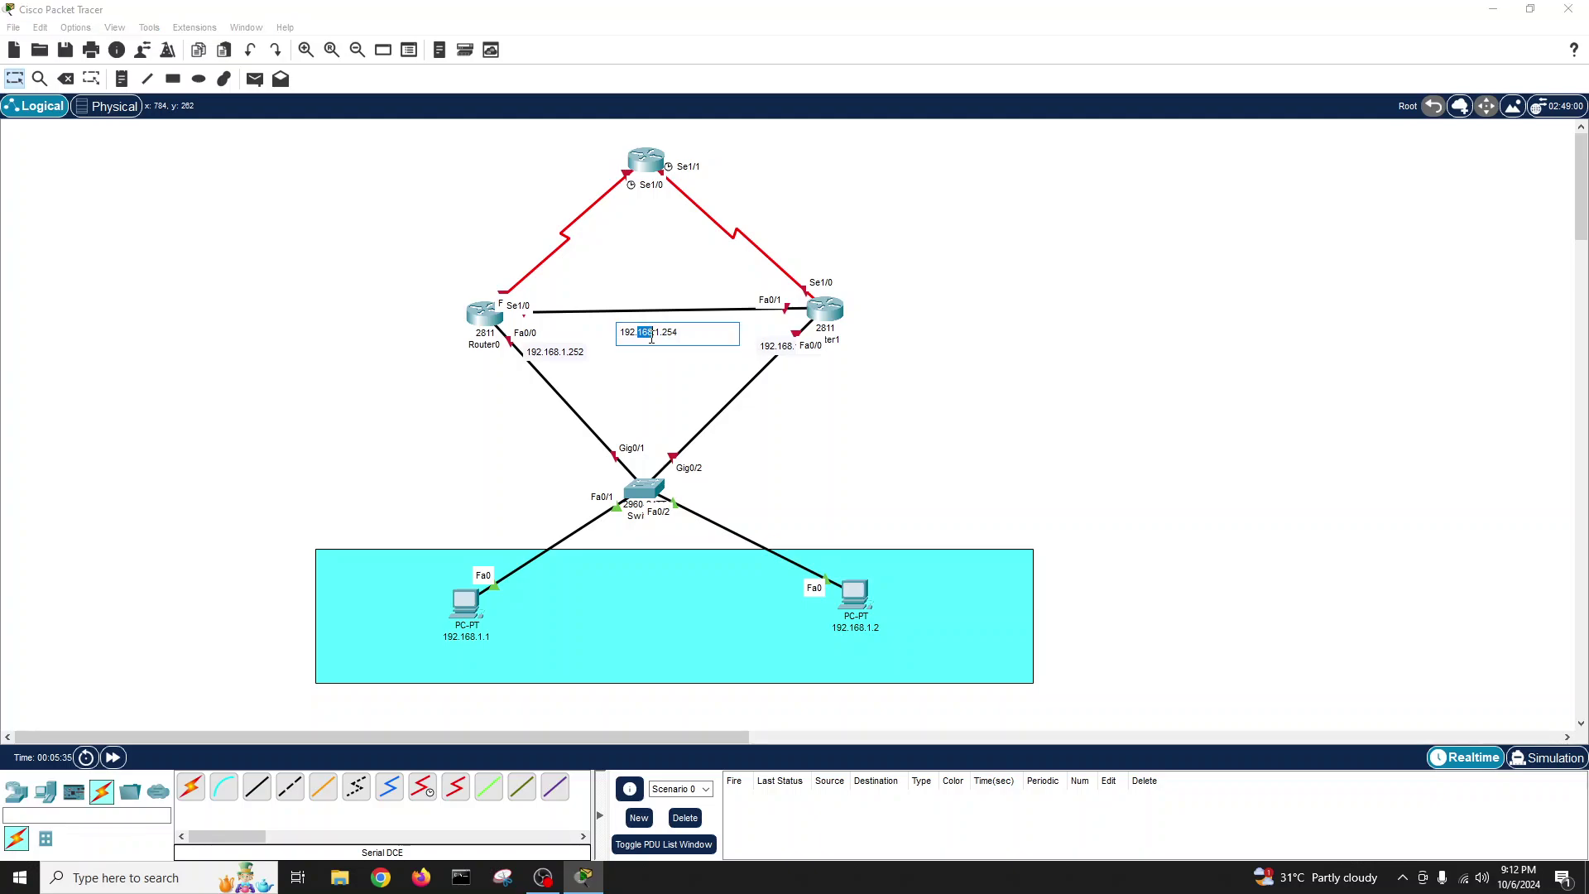
pyautogui.click(653, 365)
pyautogui.click(650, 338)
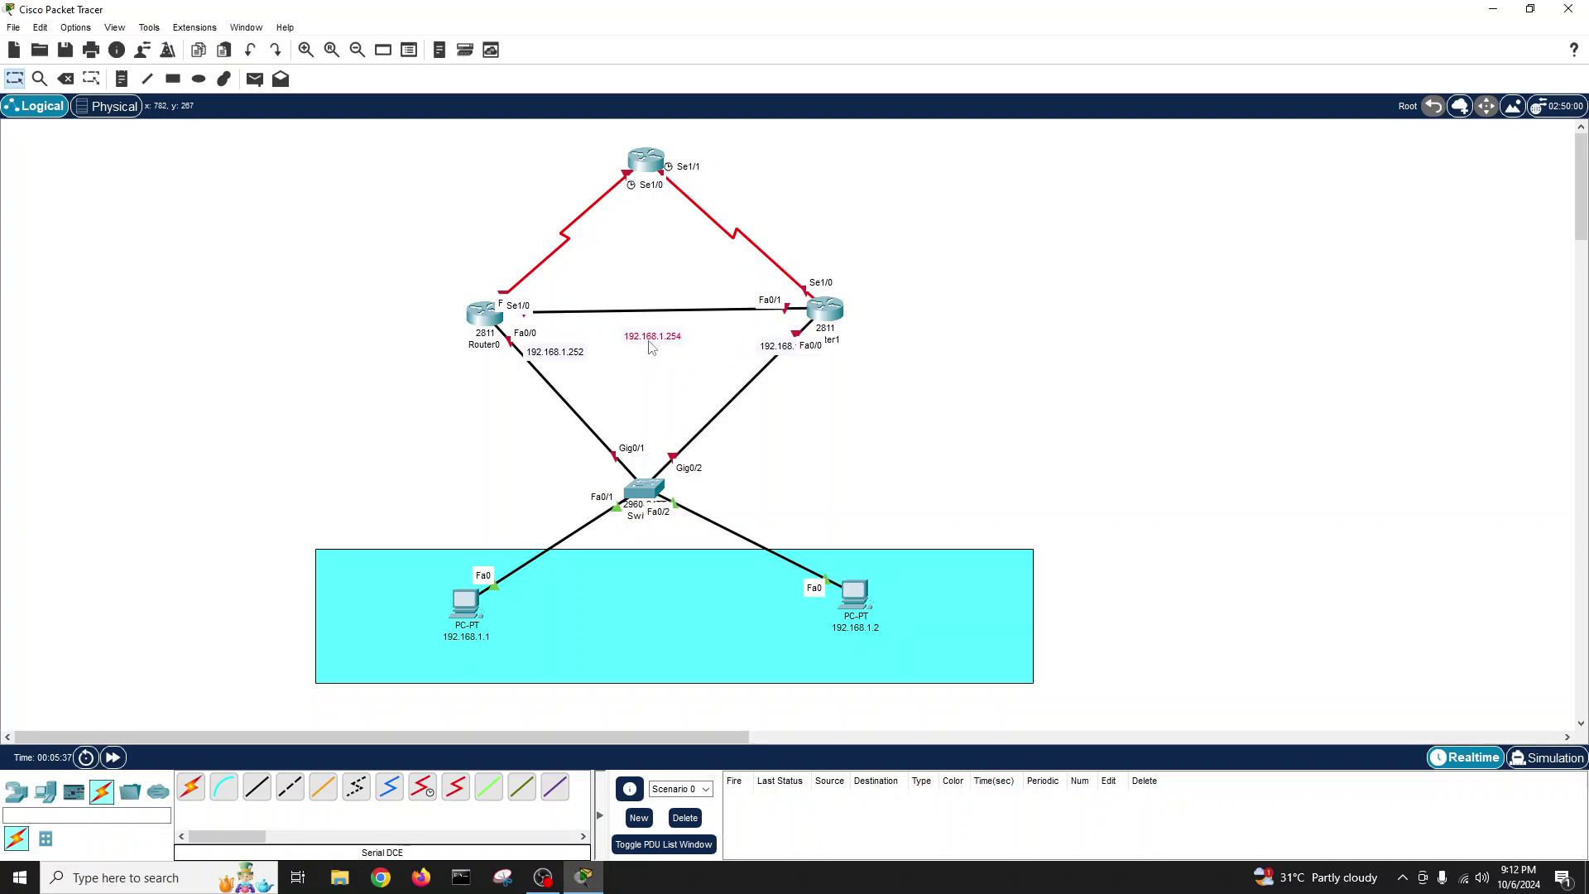
# - Draw a small bright green filled rectangle with a black outline behind the 192.168.1.254 note
pyautogui.click(173, 79)
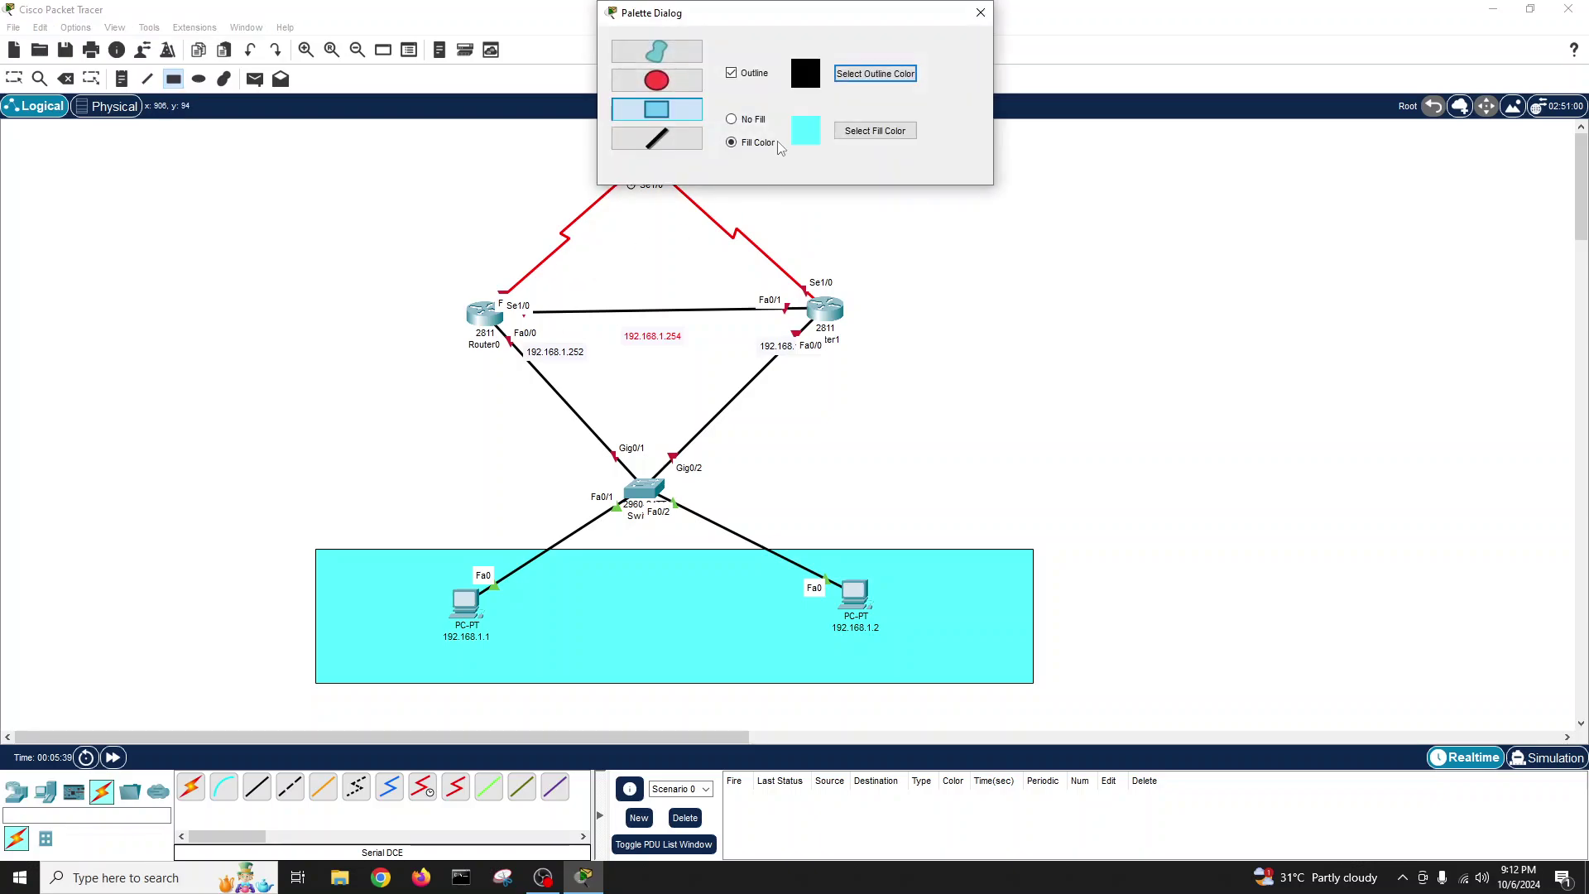
pyautogui.click(875, 131)
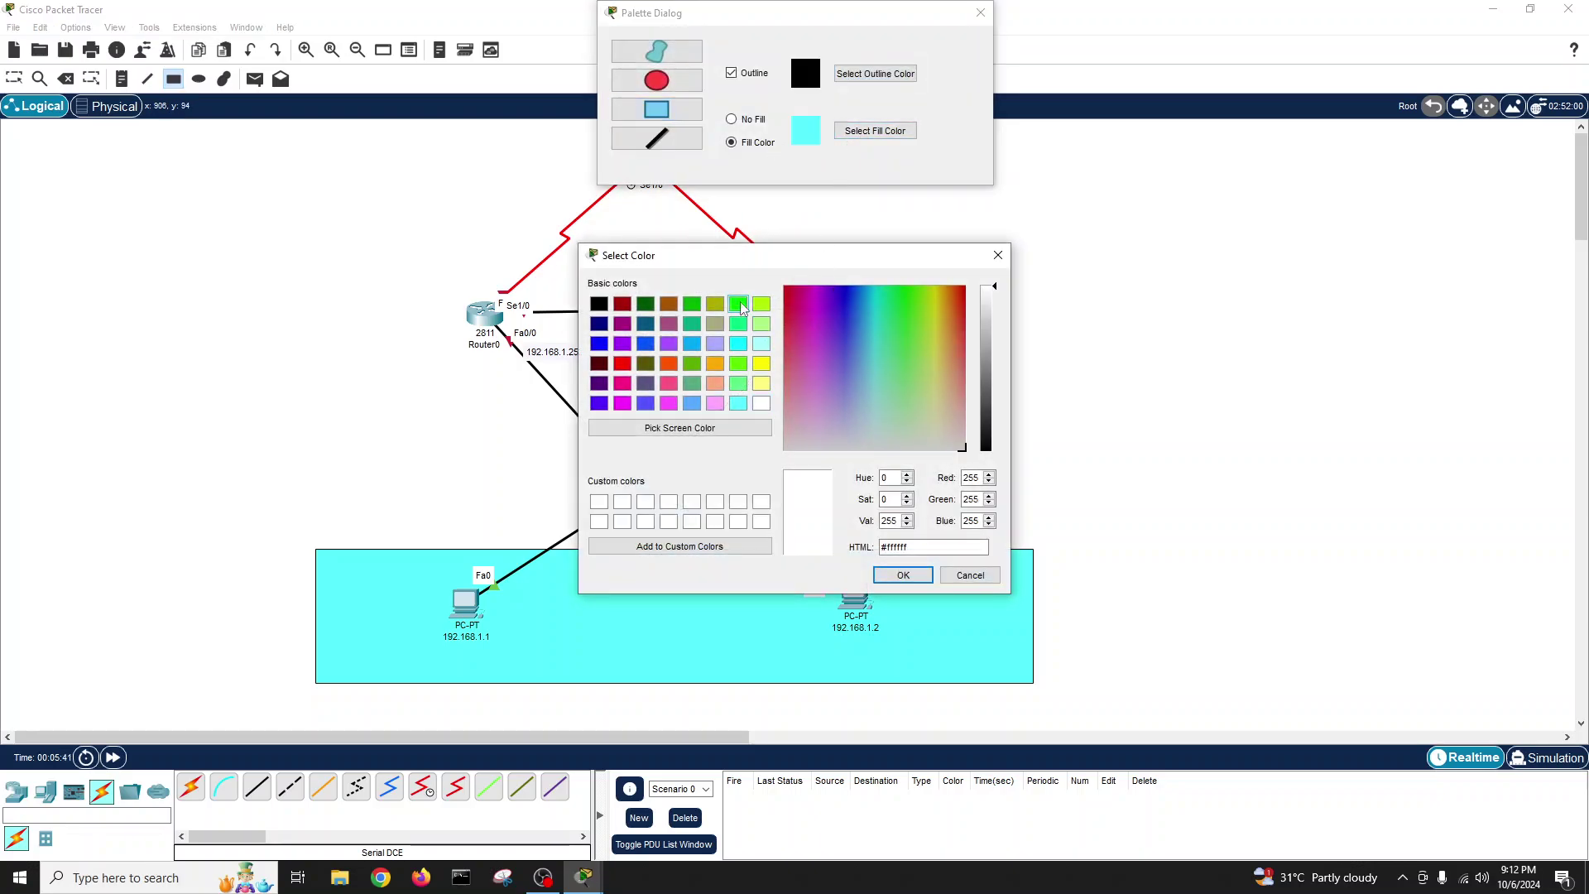
pyautogui.click(739, 303)
pyautogui.click(738, 323)
pyautogui.click(903, 575)
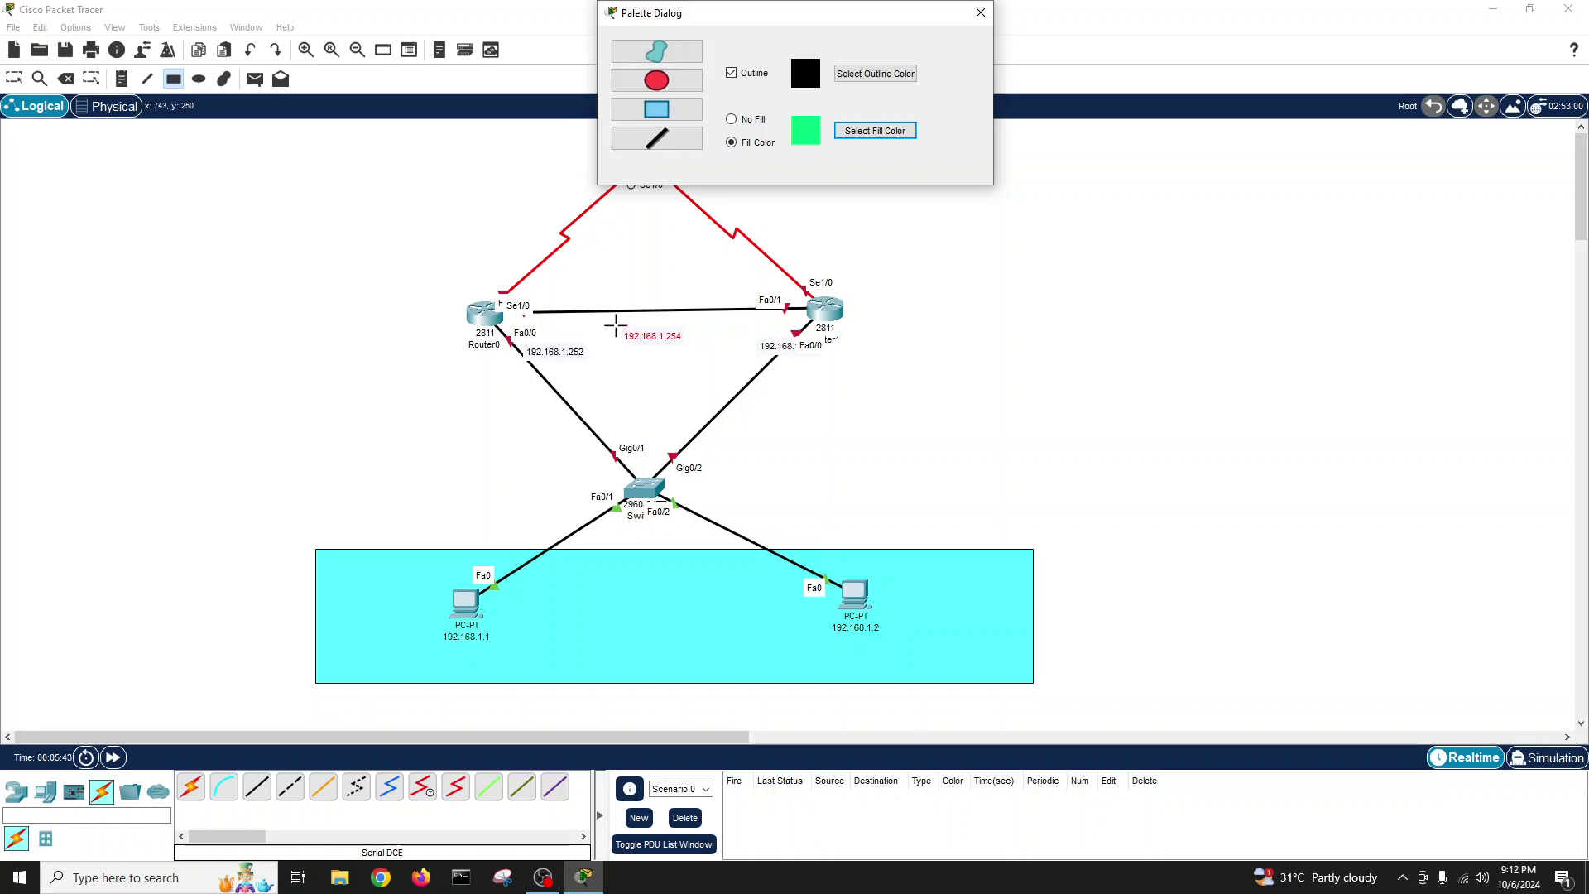
pyautogui.moveTo(615, 325); pyautogui.dragTo(691, 351)
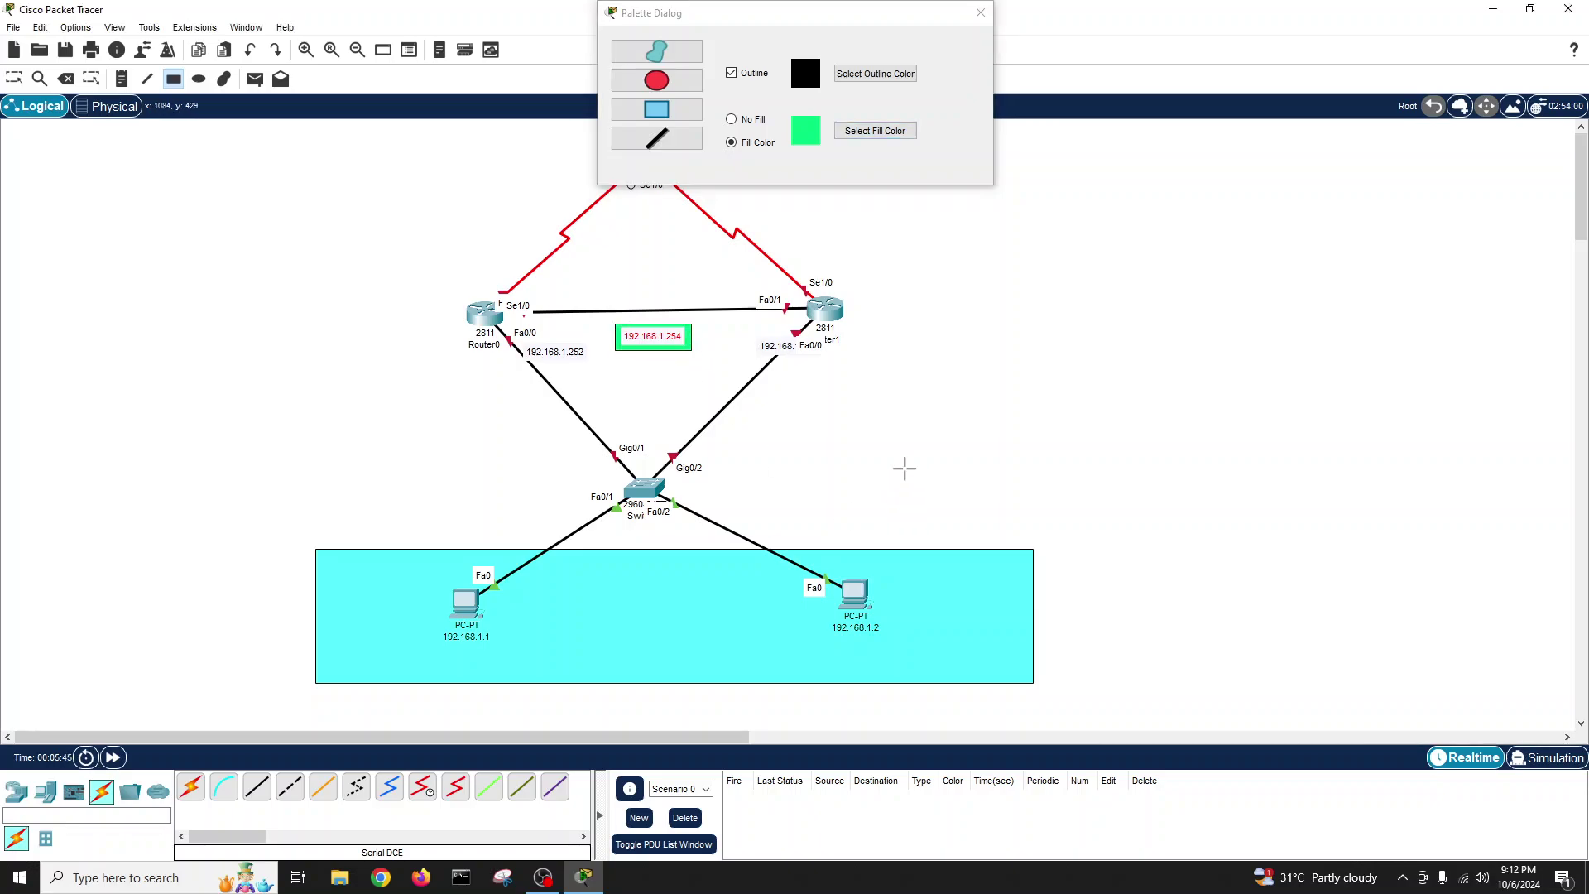
pyautogui.click(916, 421)
pyautogui.click(981, 12)
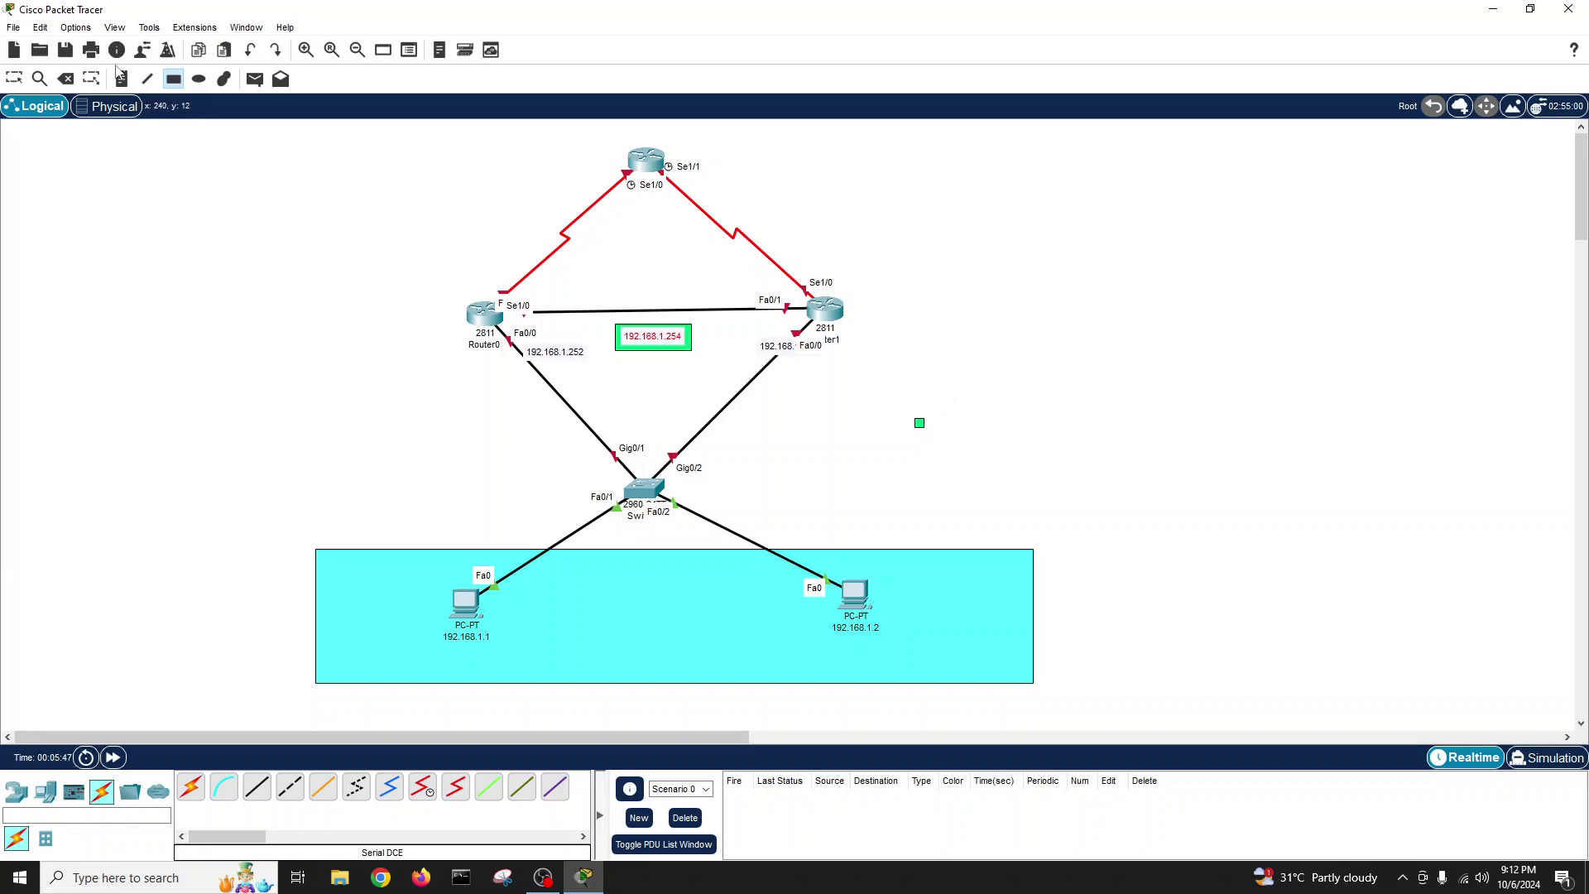
# - Delete the small stray green square in the empty area below Router1
pyautogui.click(67, 79)
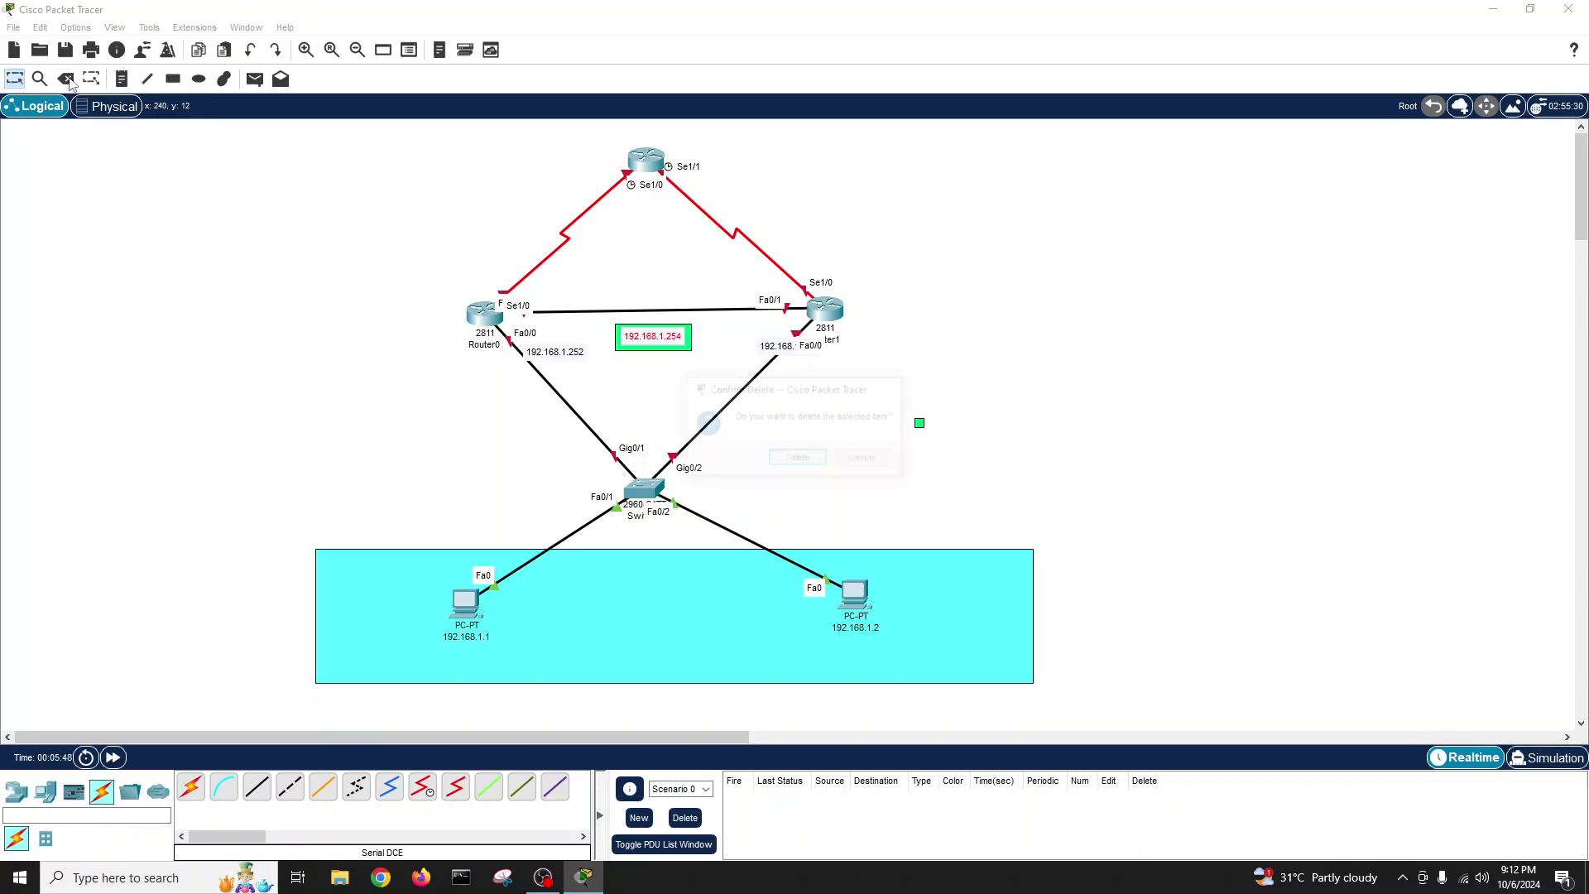
pyautogui.click(867, 462)
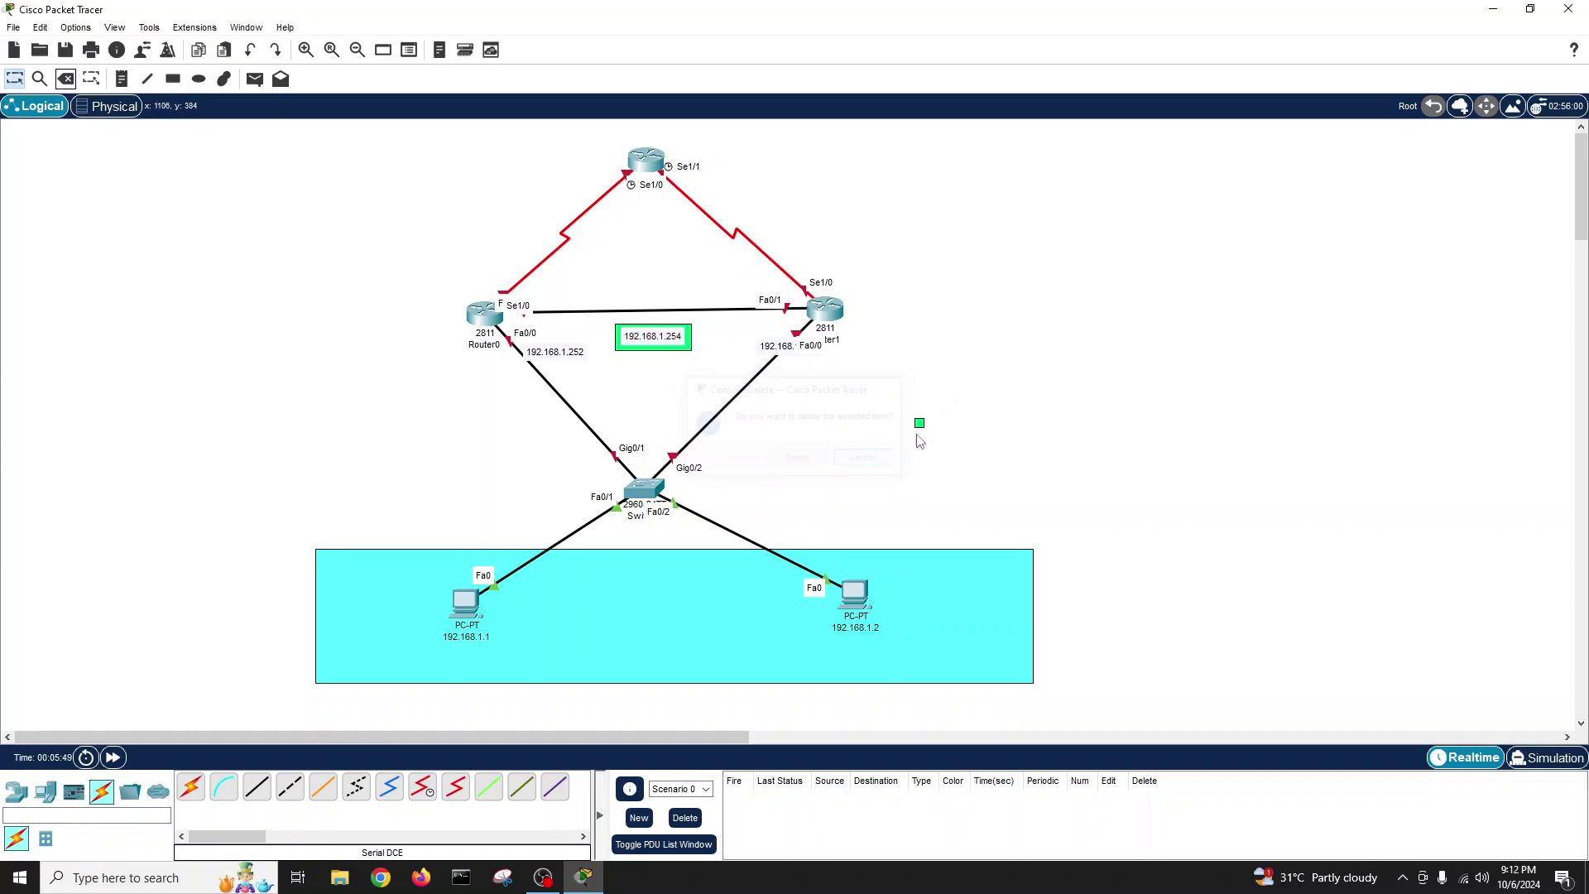
pyautogui.click(66, 80)
pyautogui.click(919, 423)
pyautogui.click(792, 461)
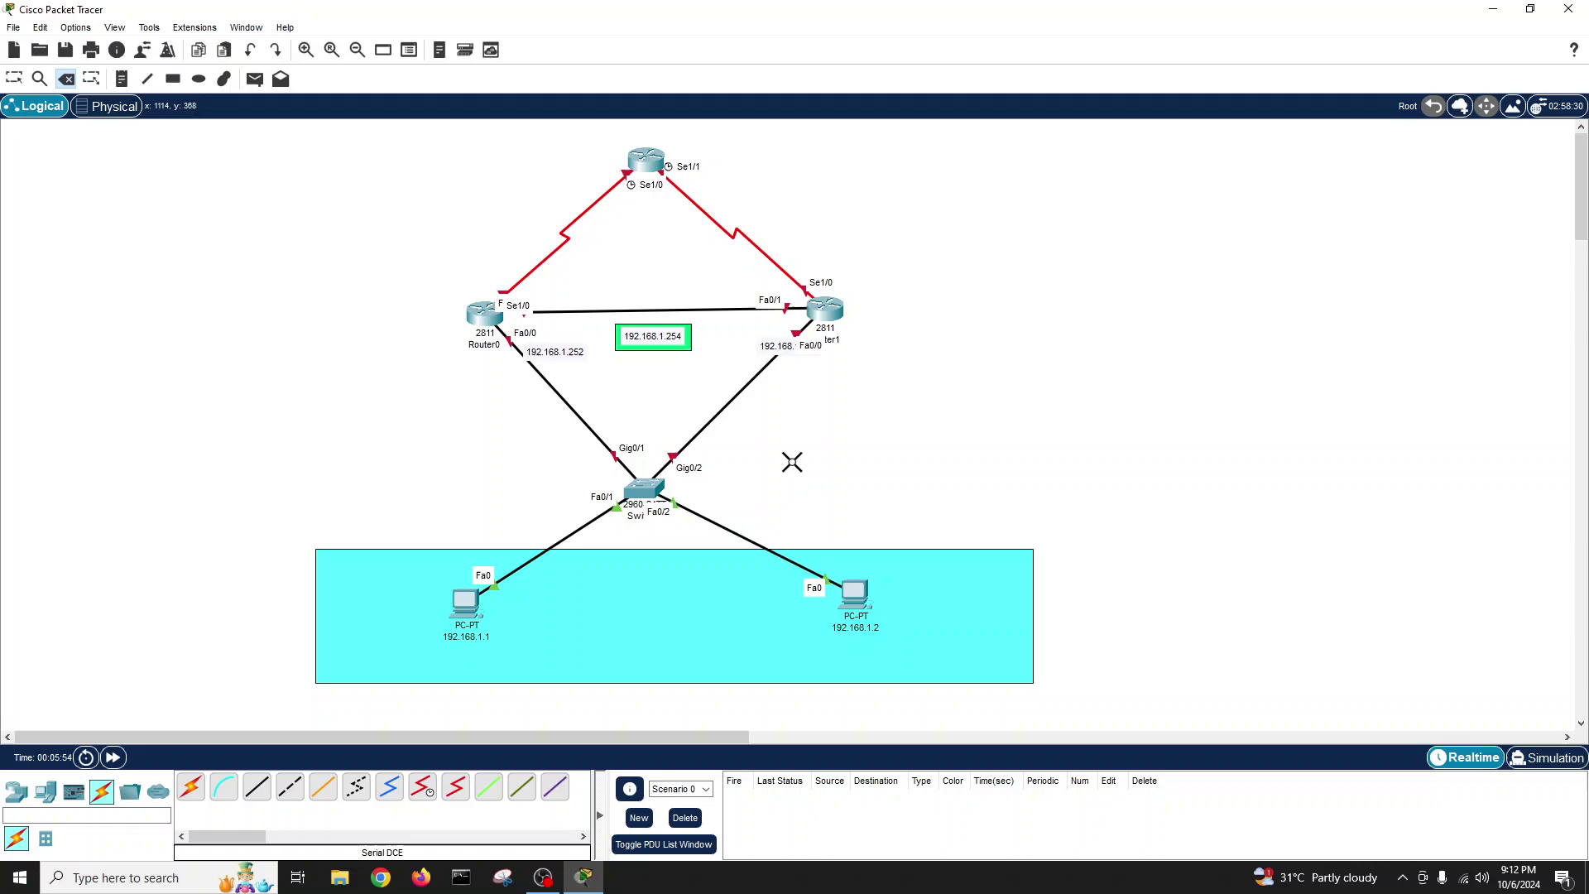
# - Move the 192.168.1.253 note clear of Router1's Fa0/0 port label and nudge the 192.168.1.252 note beside Router0's Fa0/0 link
pyautogui.click(14, 79)
pyautogui.moveTo(784, 354); pyautogui.dragTo(746, 342)
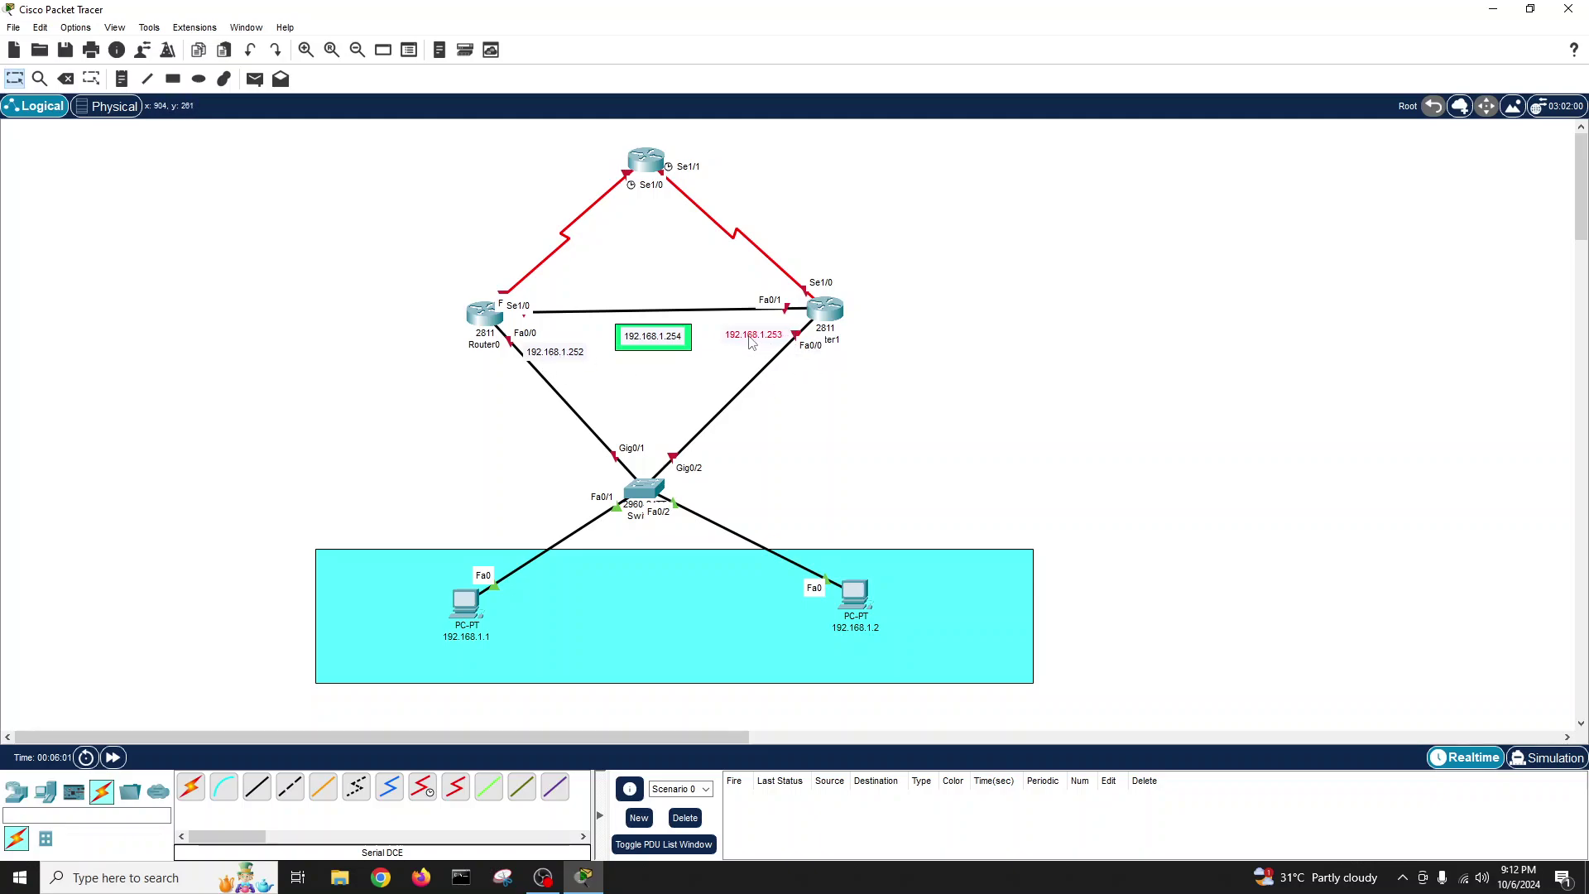
pyautogui.moveTo(570, 355); pyautogui.dragTo(579, 352)
pyautogui.moveTo(567, 355); pyautogui.dragTo(561, 354)
# - Configure PC 192.168.1.1 with static IPv4 address 192.168.1.1, subnet mask 255.255.255.0 and default gateway 192.168.1.254, and close its window
pyautogui.click(470, 611)
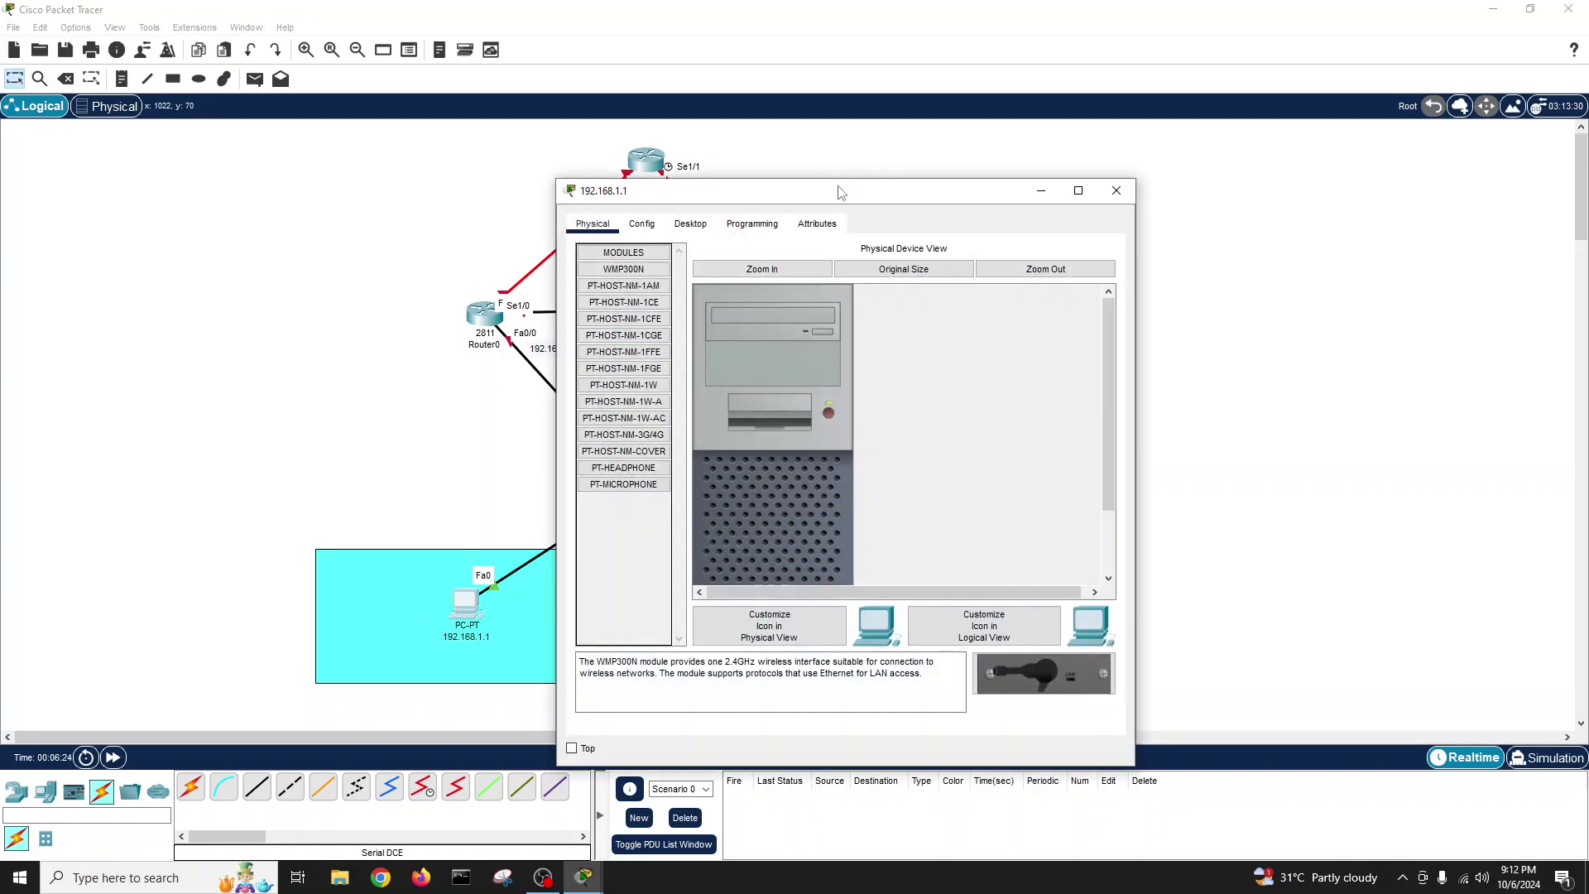
pyautogui.moveTo(841, 184); pyautogui.dragTo(1045, 182)
pyautogui.click(961, 210)
pyautogui.click(899, 210)
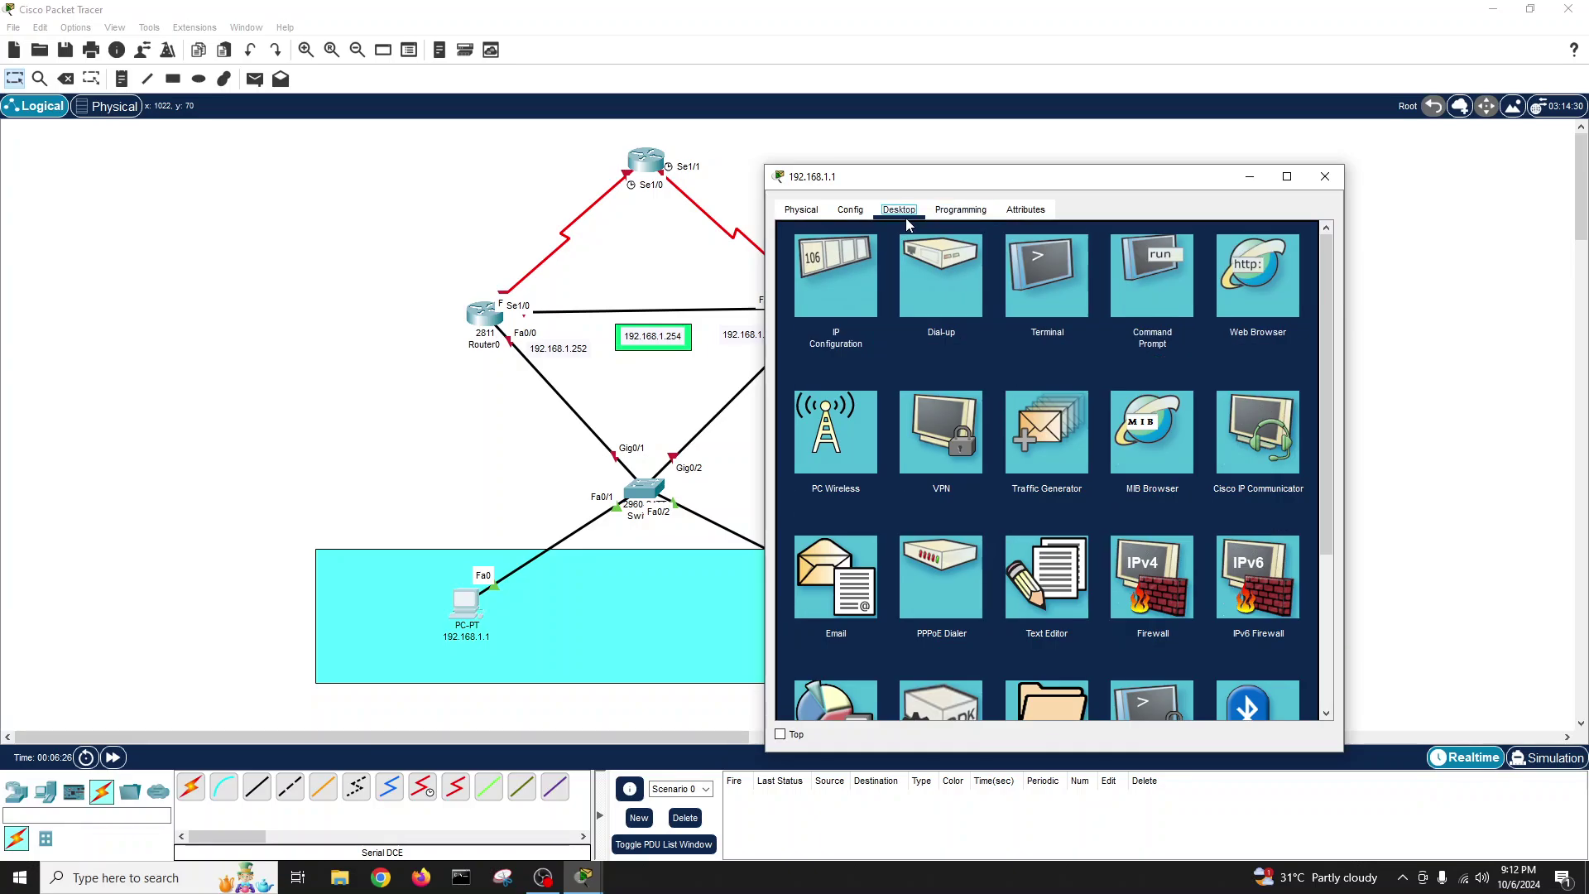
pyautogui.click(862, 256)
pyautogui.click(991, 325)
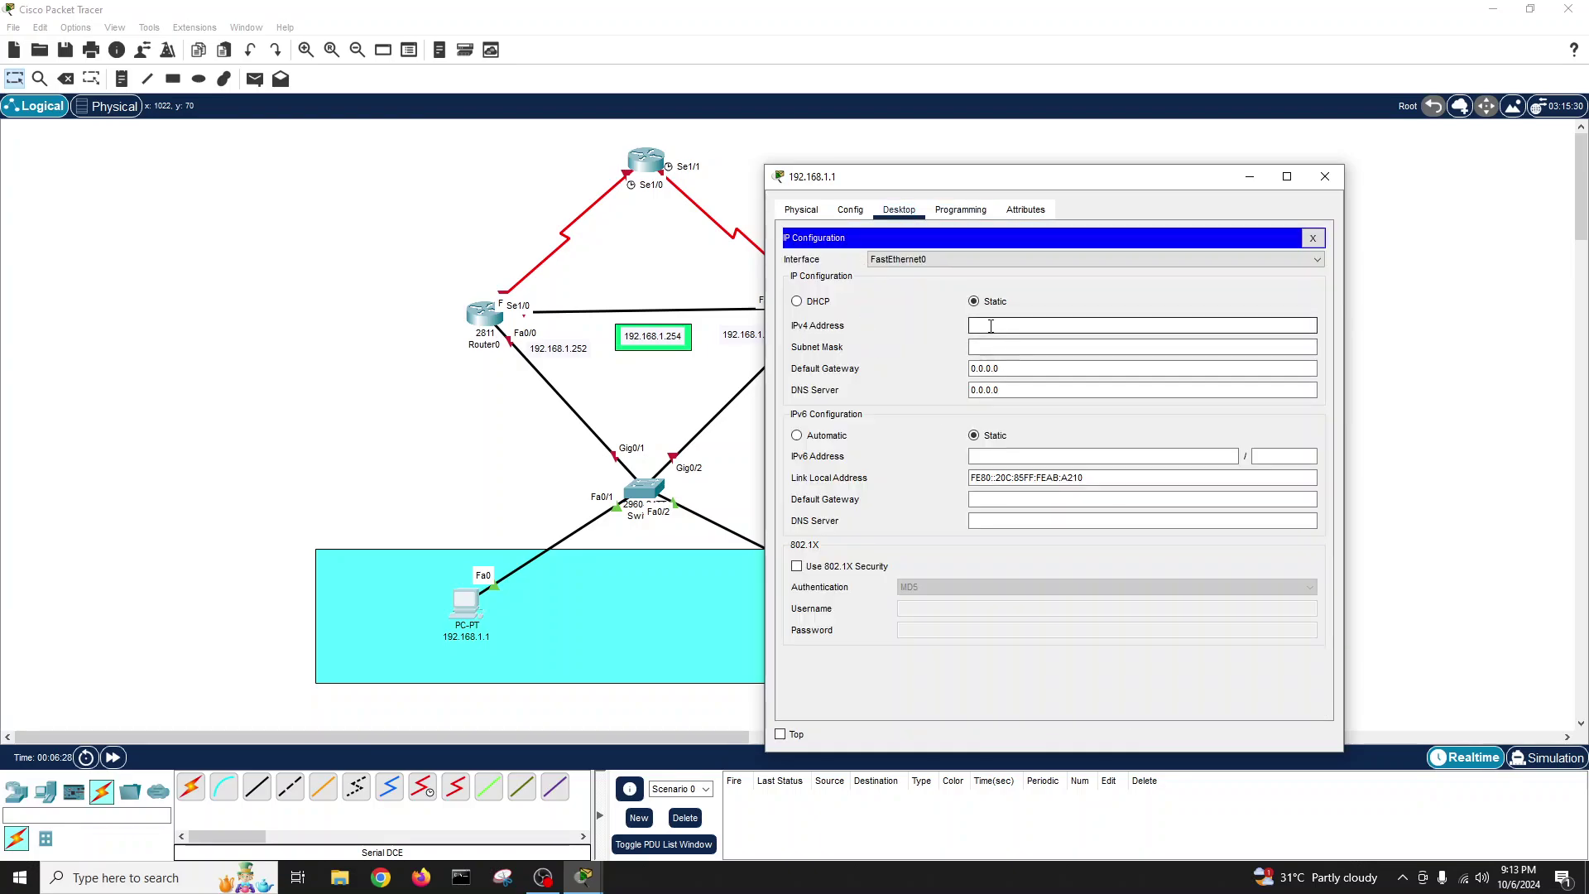
pyautogui.write('192.168.1.1')
pyautogui.press('Tab')
pyautogui.press('Tab')
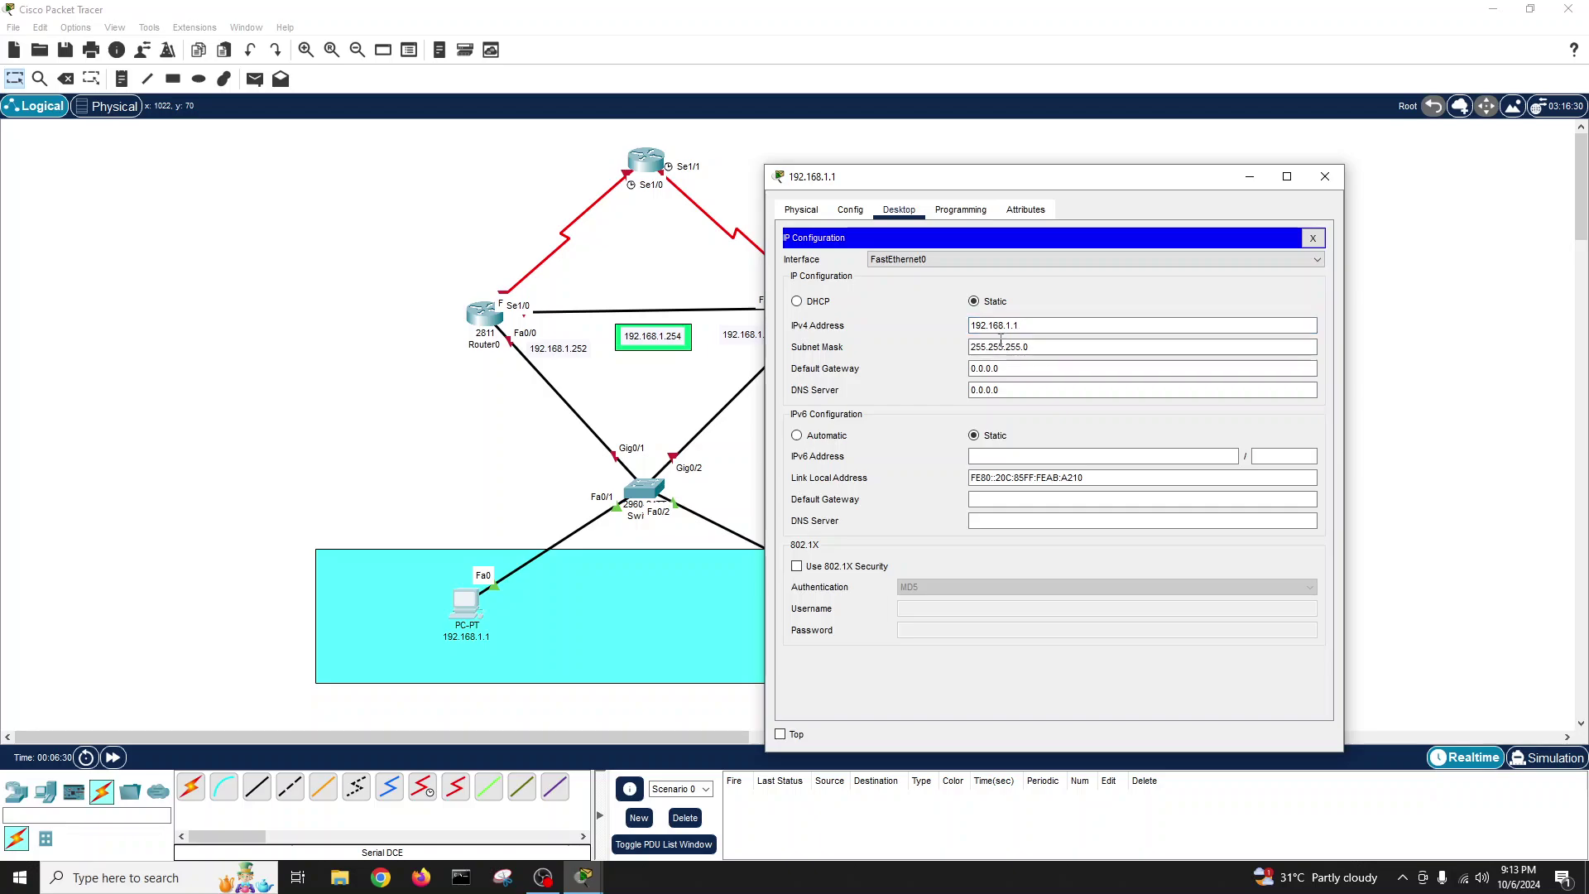
pyautogui.write('192.168.1.254')
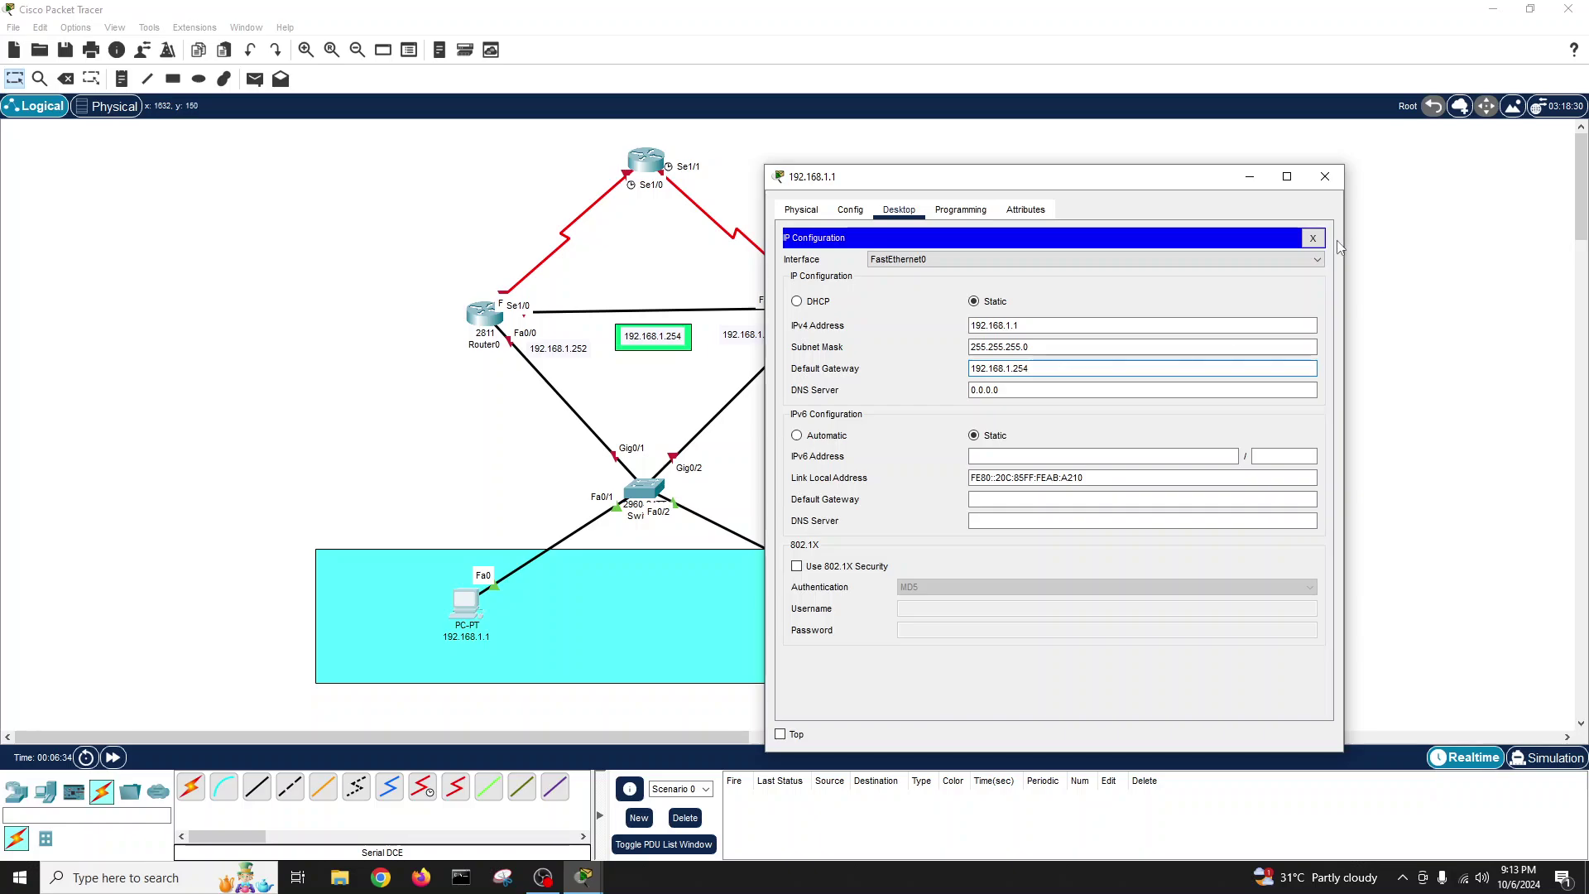
pyautogui.click(1315, 238)
pyautogui.click(1325, 176)
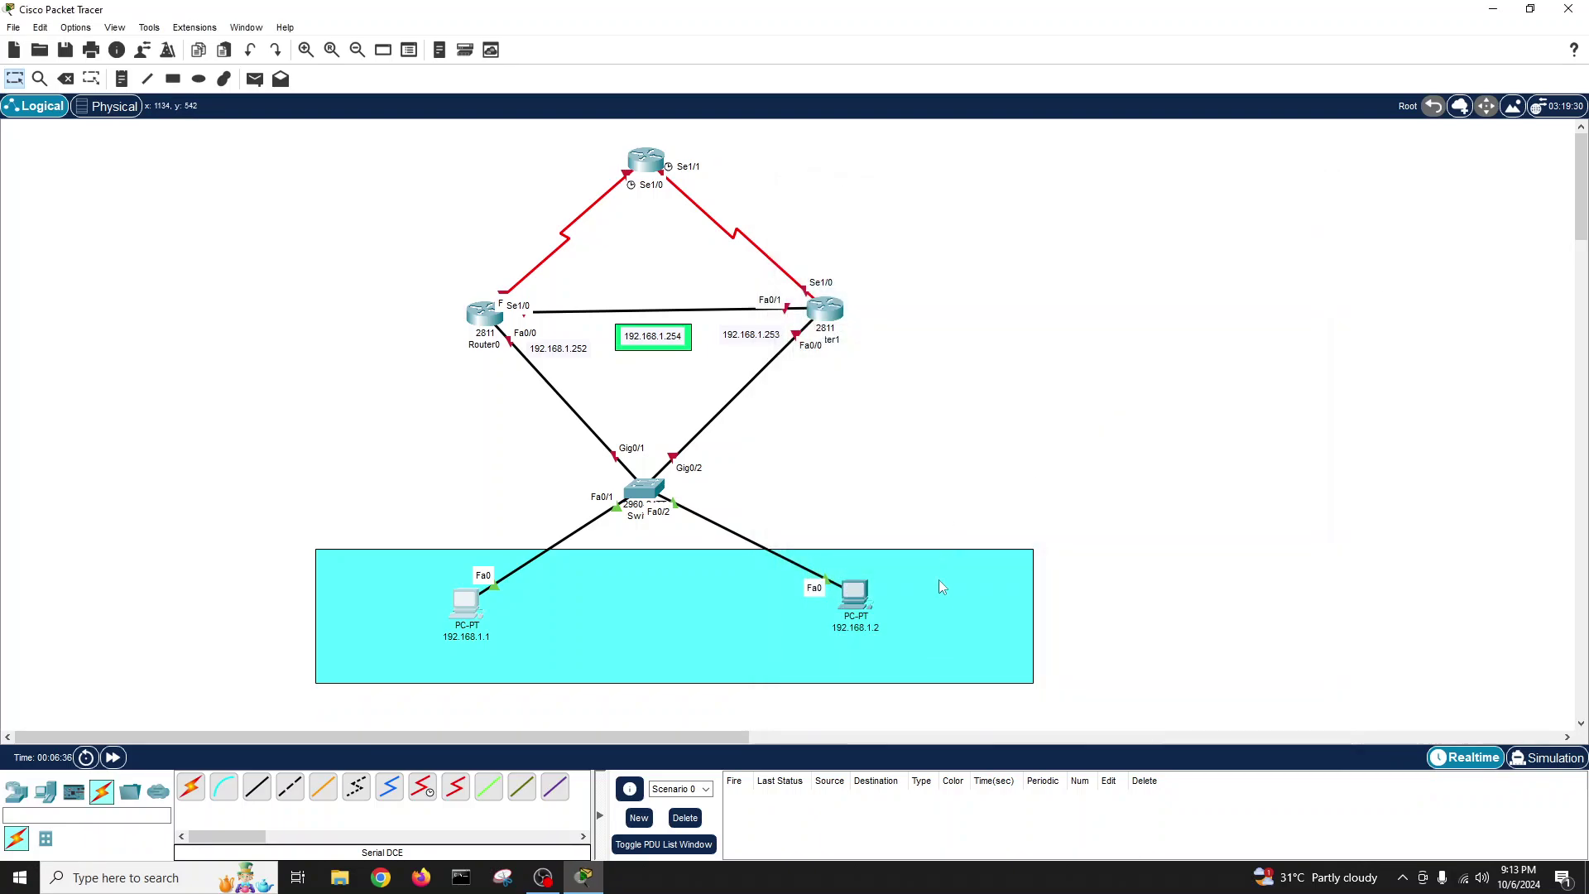
# - Configure PC 192.168.1.2 with static IPv4 address 192.168.1.2, subnet mask 255.255.255.0 and default gateway 192.168.1.254, and close its window
pyautogui.click(858, 591)
pyautogui.moveTo(805, 193); pyautogui.dragTo(1118, 170)
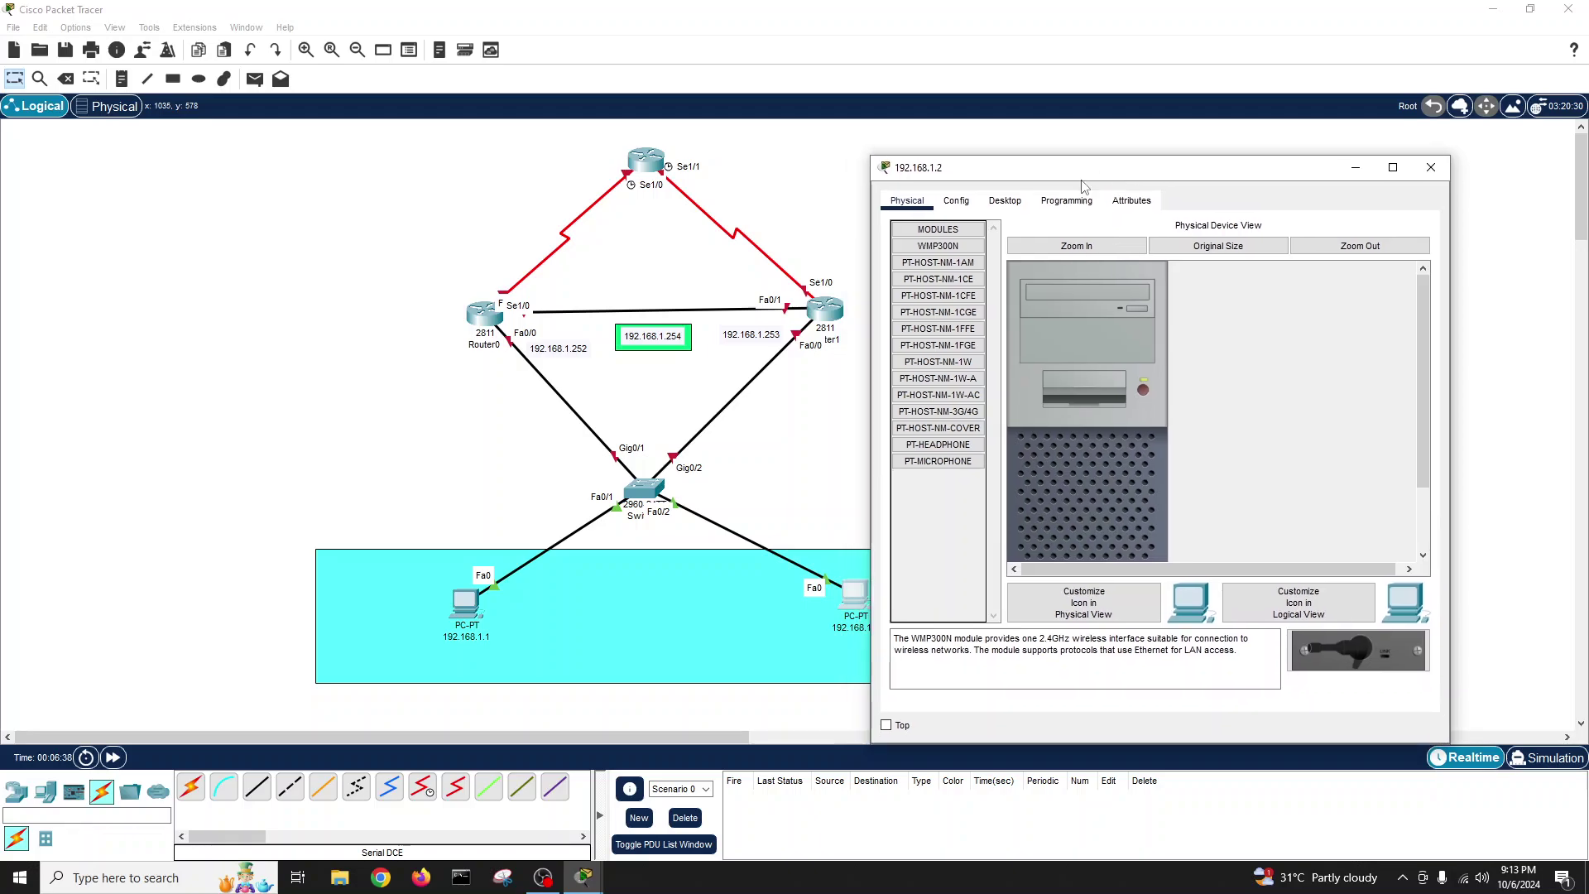
pyautogui.click(1012, 201)
pyautogui.click(954, 256)
pyautogui.click(1092, 319)
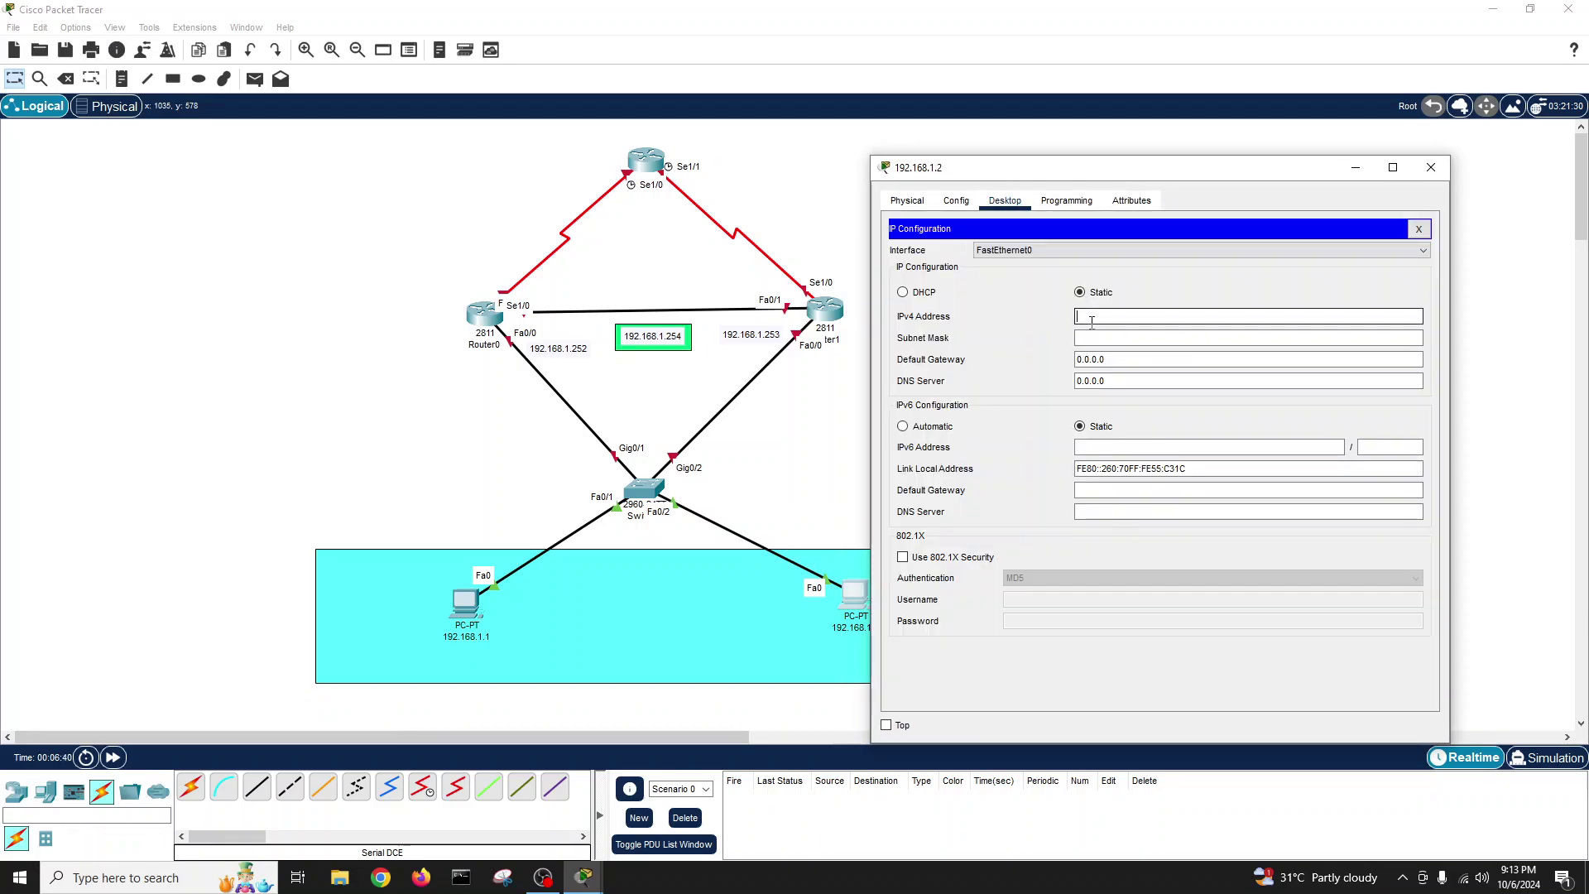
pyautogui.write('192.168.1.2')
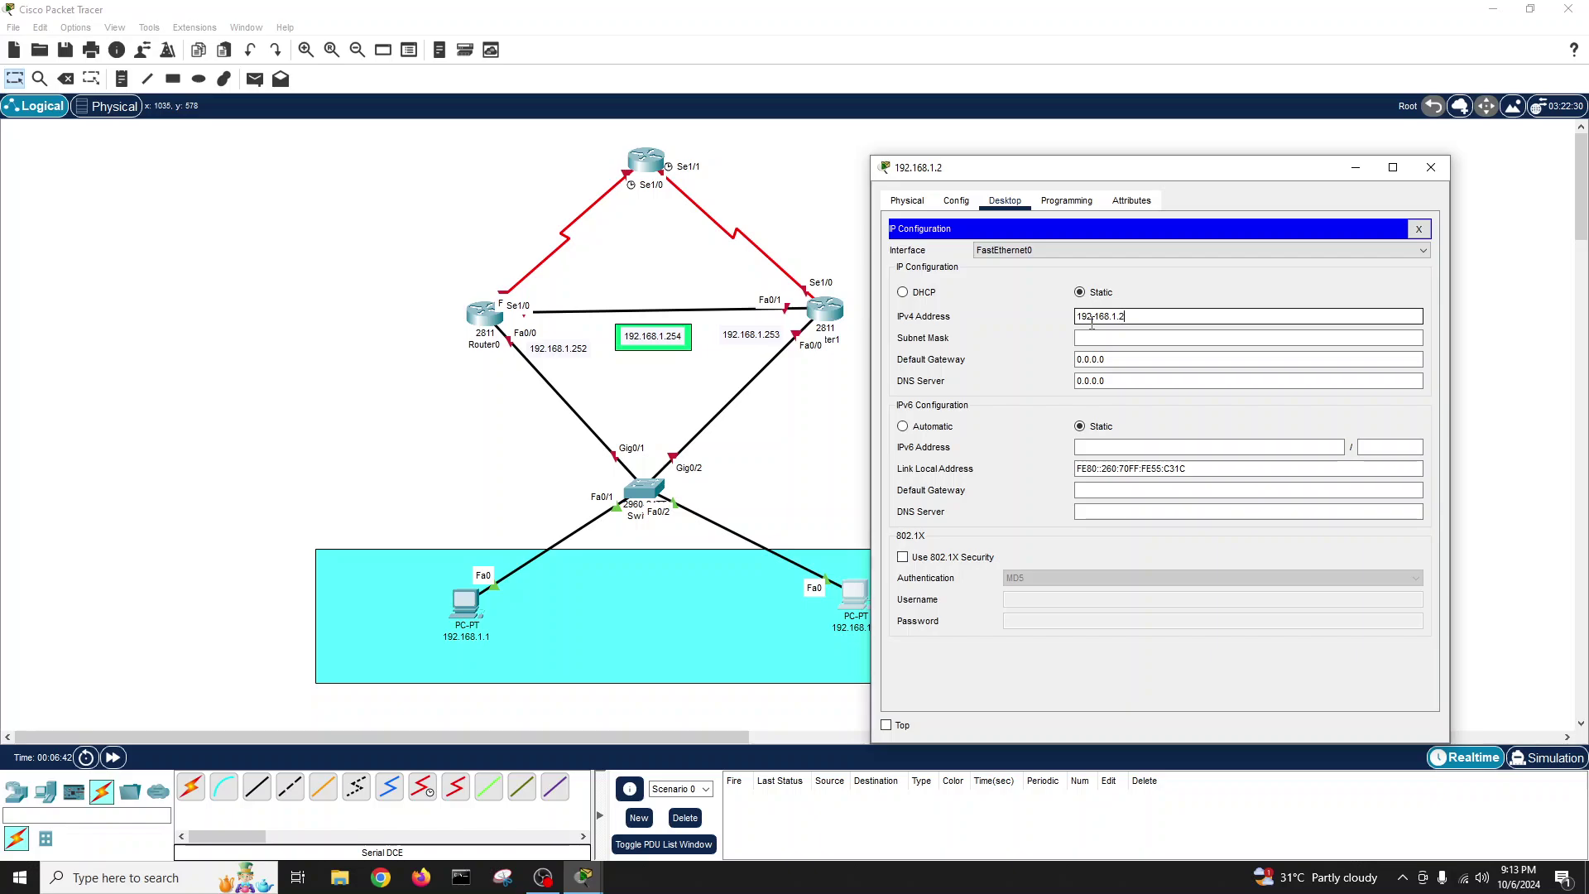
pyautogui.press('Tab')
pyautogui.press('Tab')
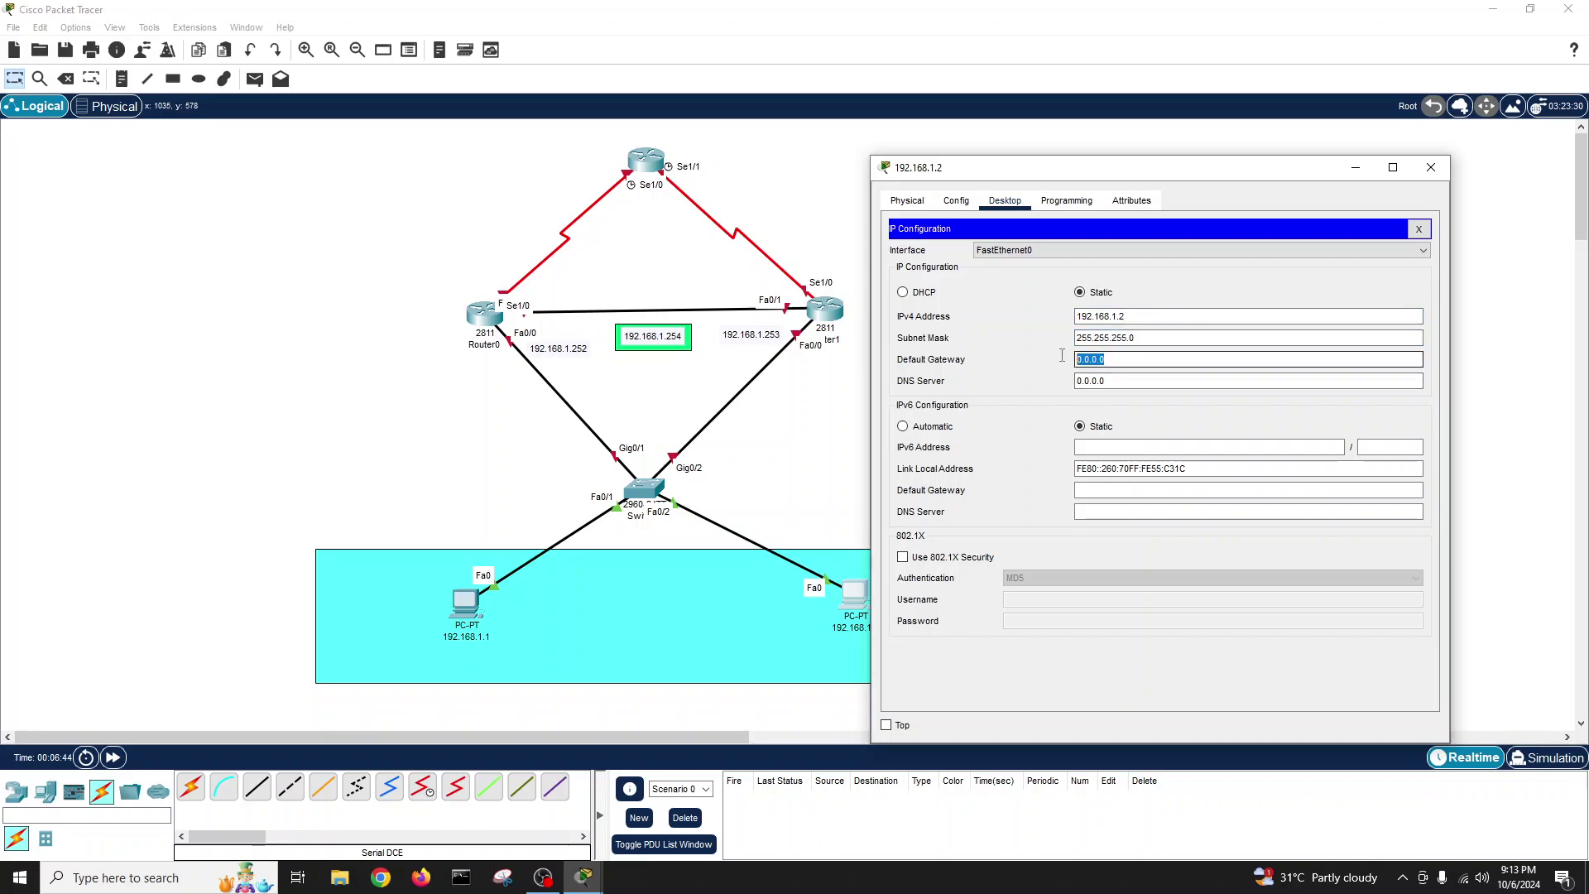
pyautogui.write('192.168.1.')
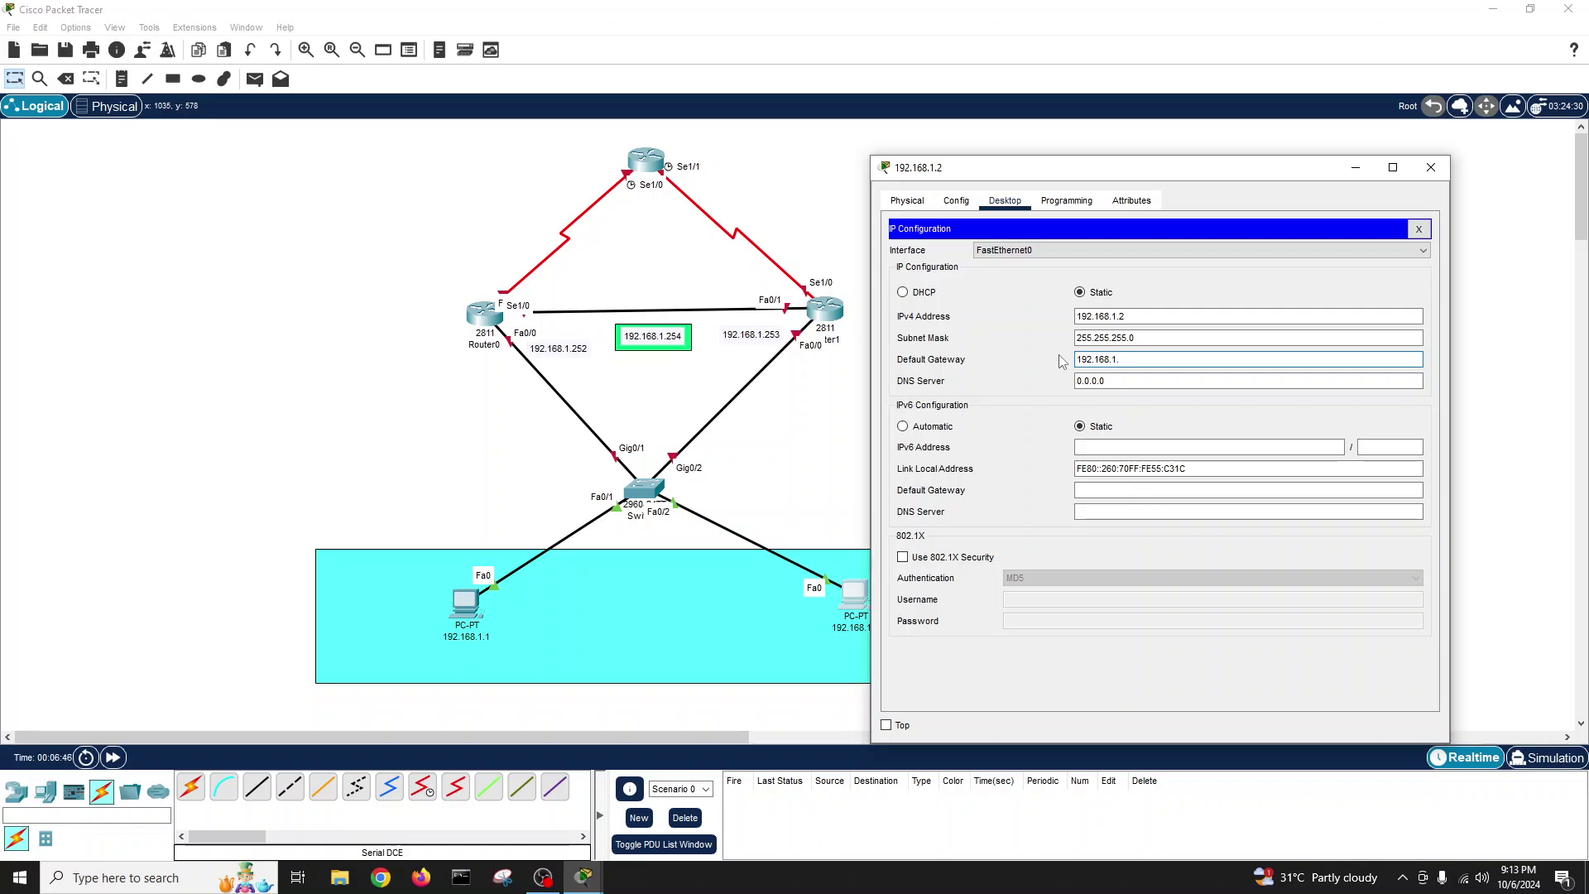
pyautogui.write('254')
pyautogui.click(1419, 229)
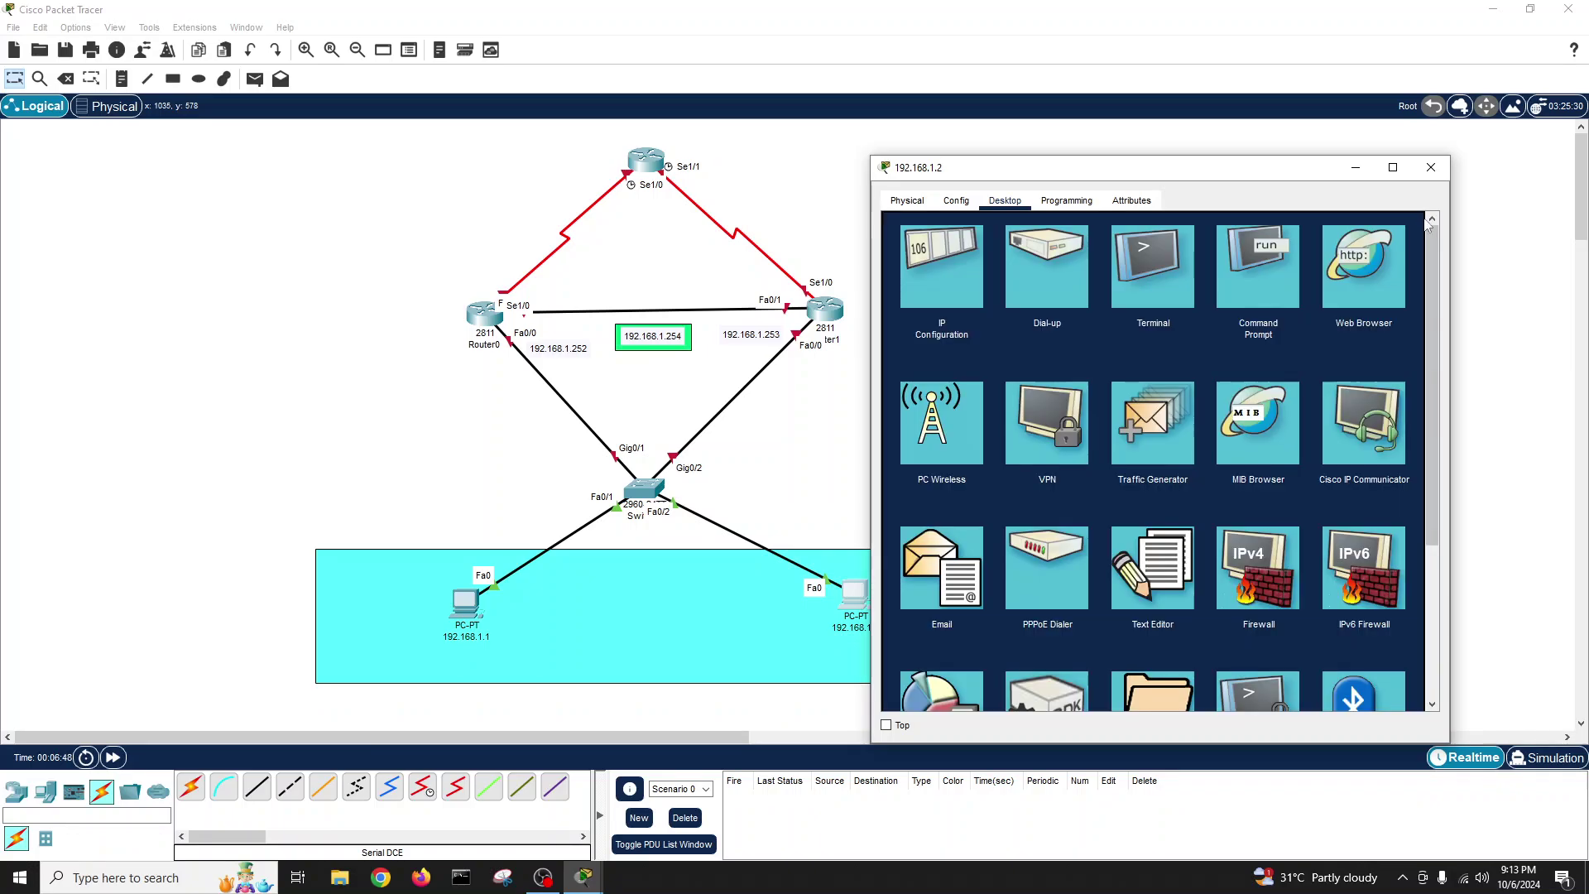
pyautogui.click(1431, 167)
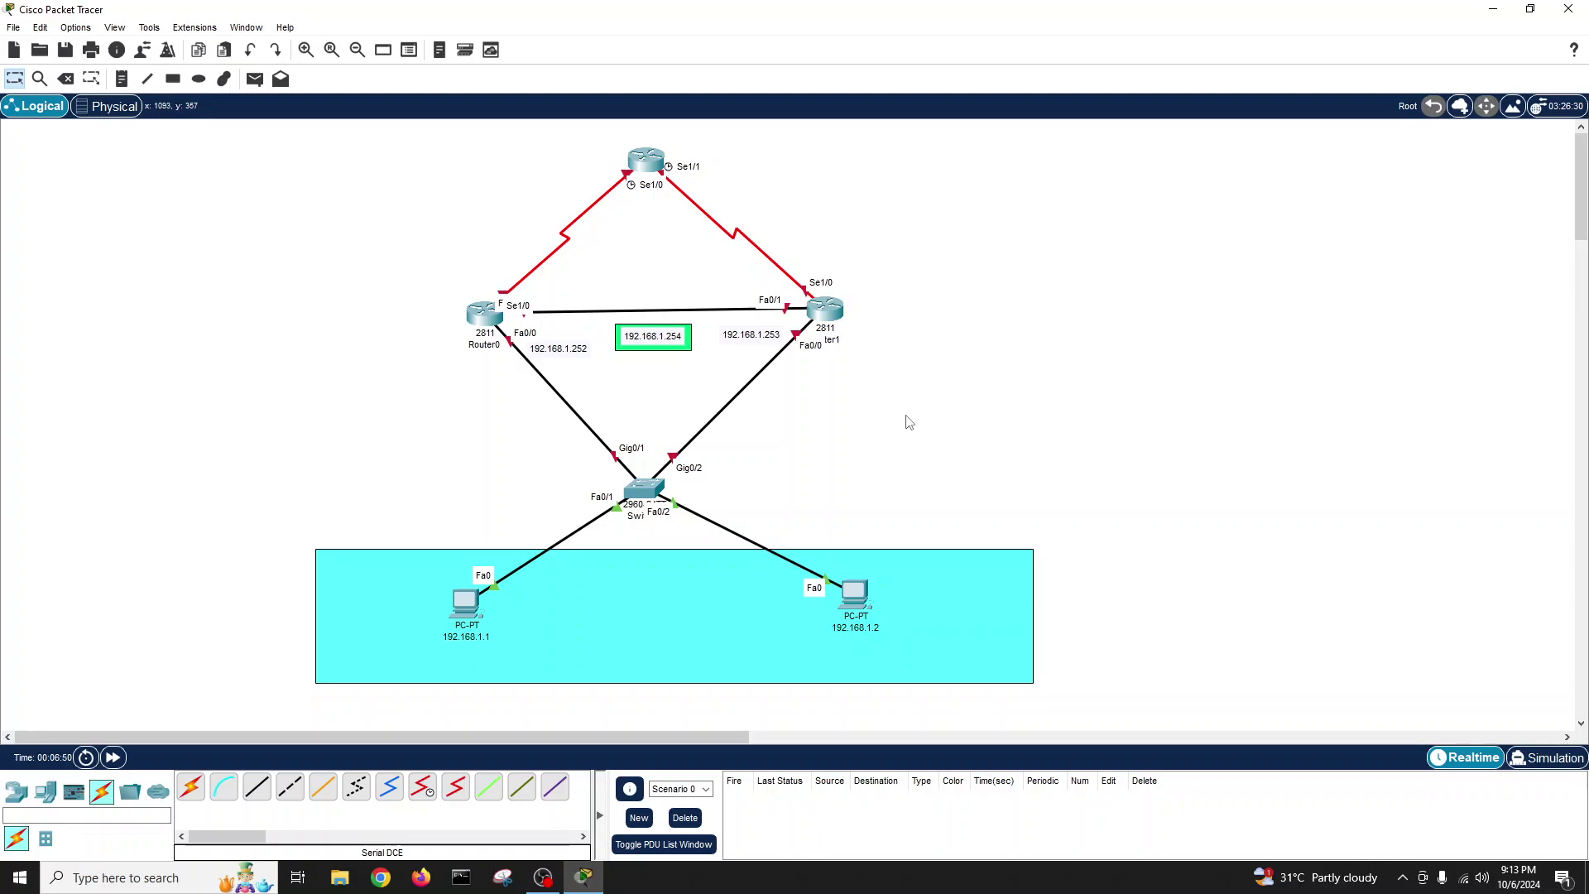
pyautogui.click(484, 314)
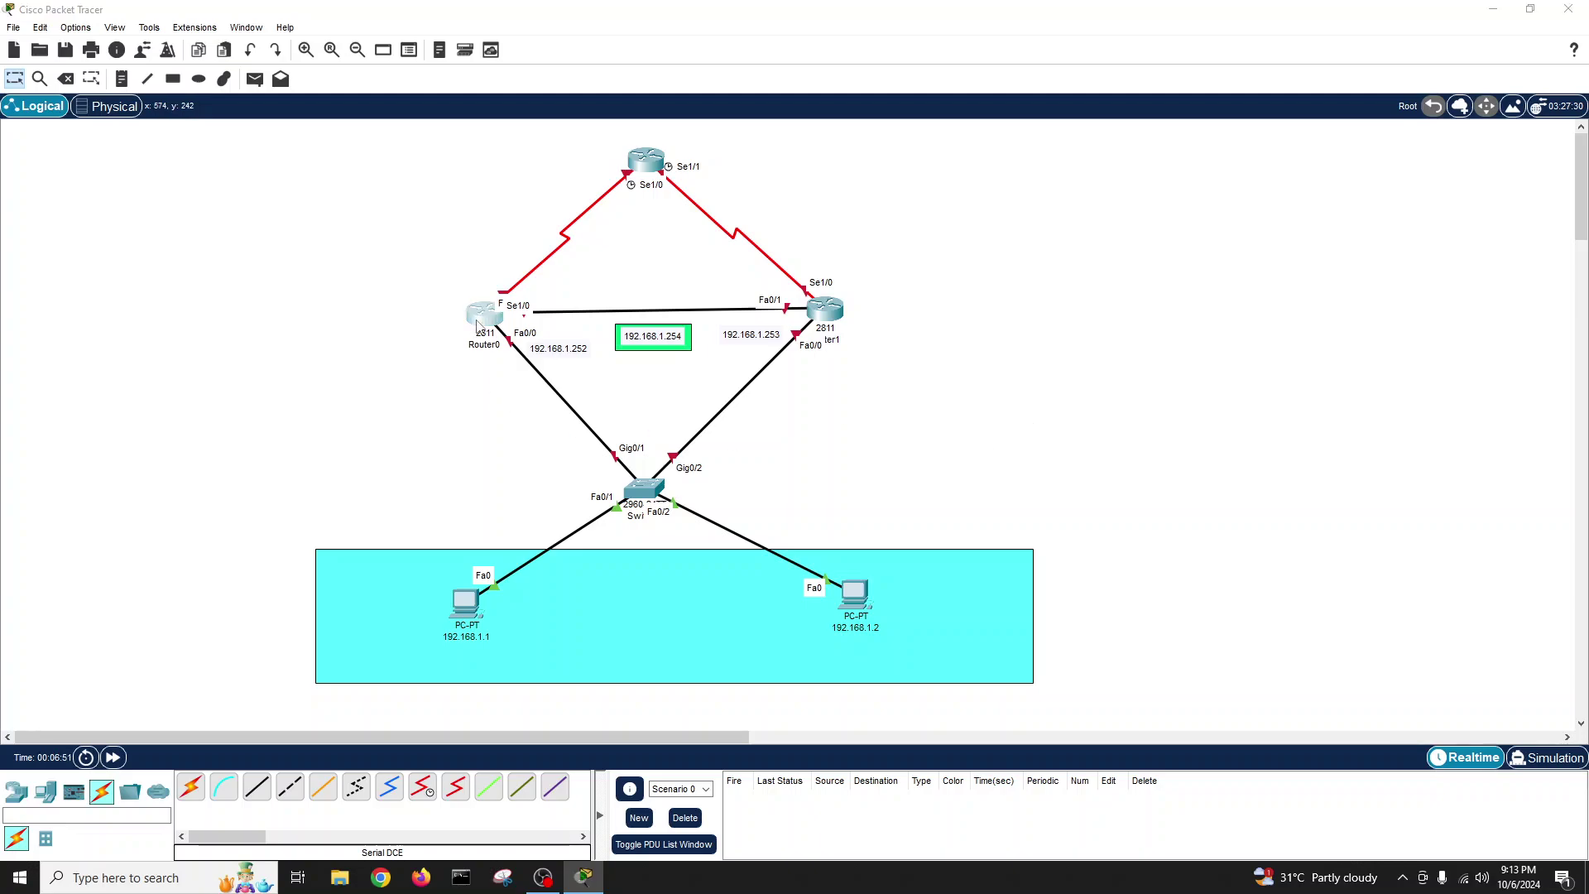
pyautogui.moveTo(627, 199); pyautogui.dragTo(961, 192)
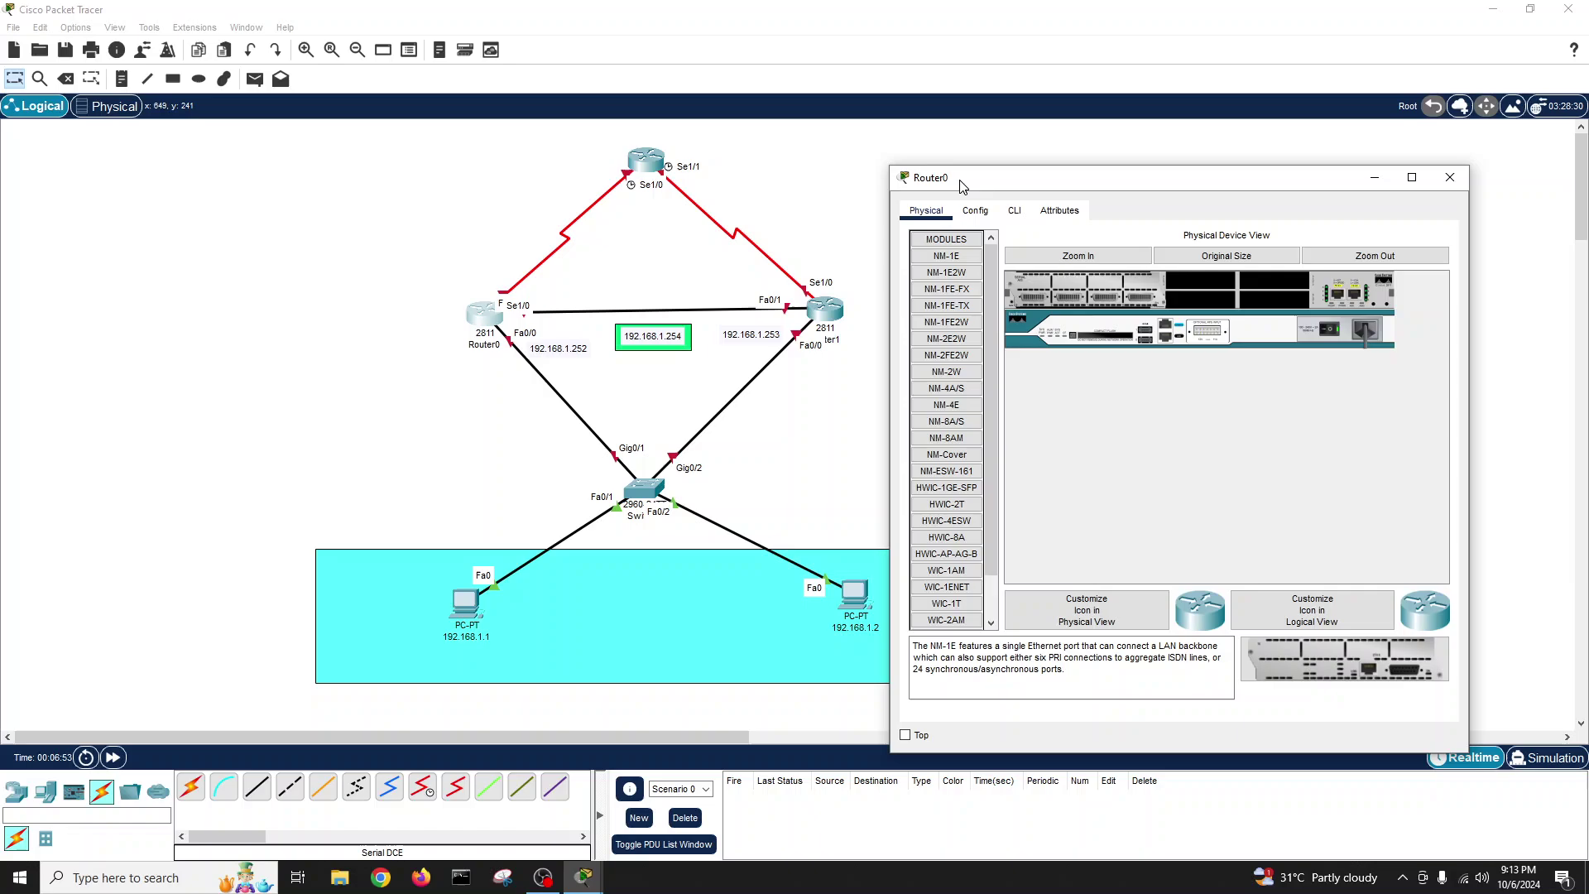
pyautogui.click(1447, 190)
# - Change Router0's display name to R1 and Router1's display name to R2
pyautogui.click(481, 343)
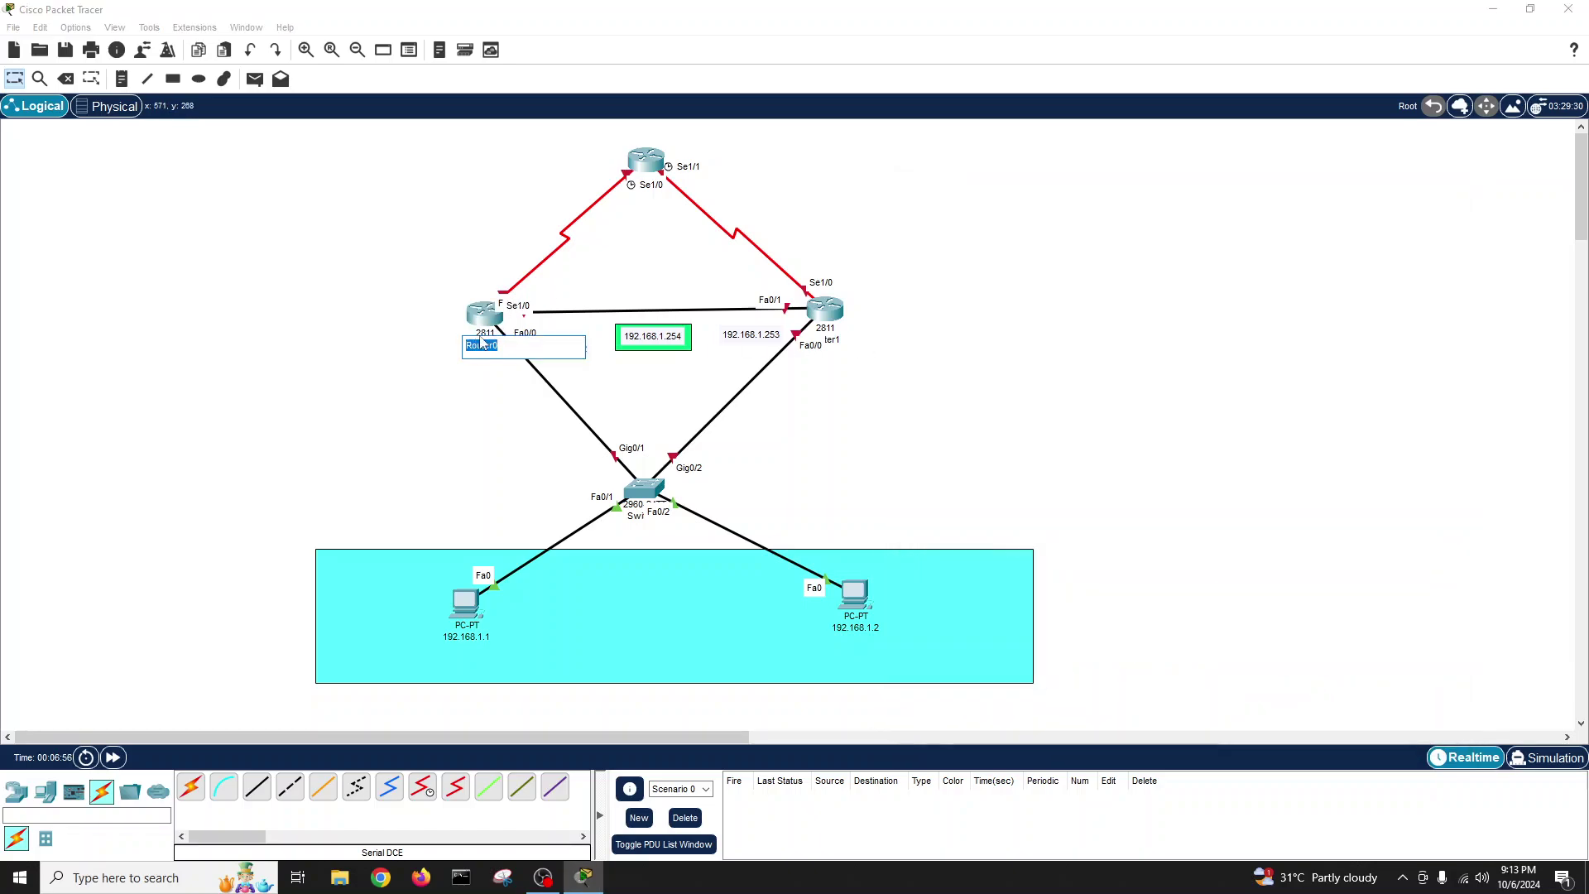
pyautogui.write('R1')
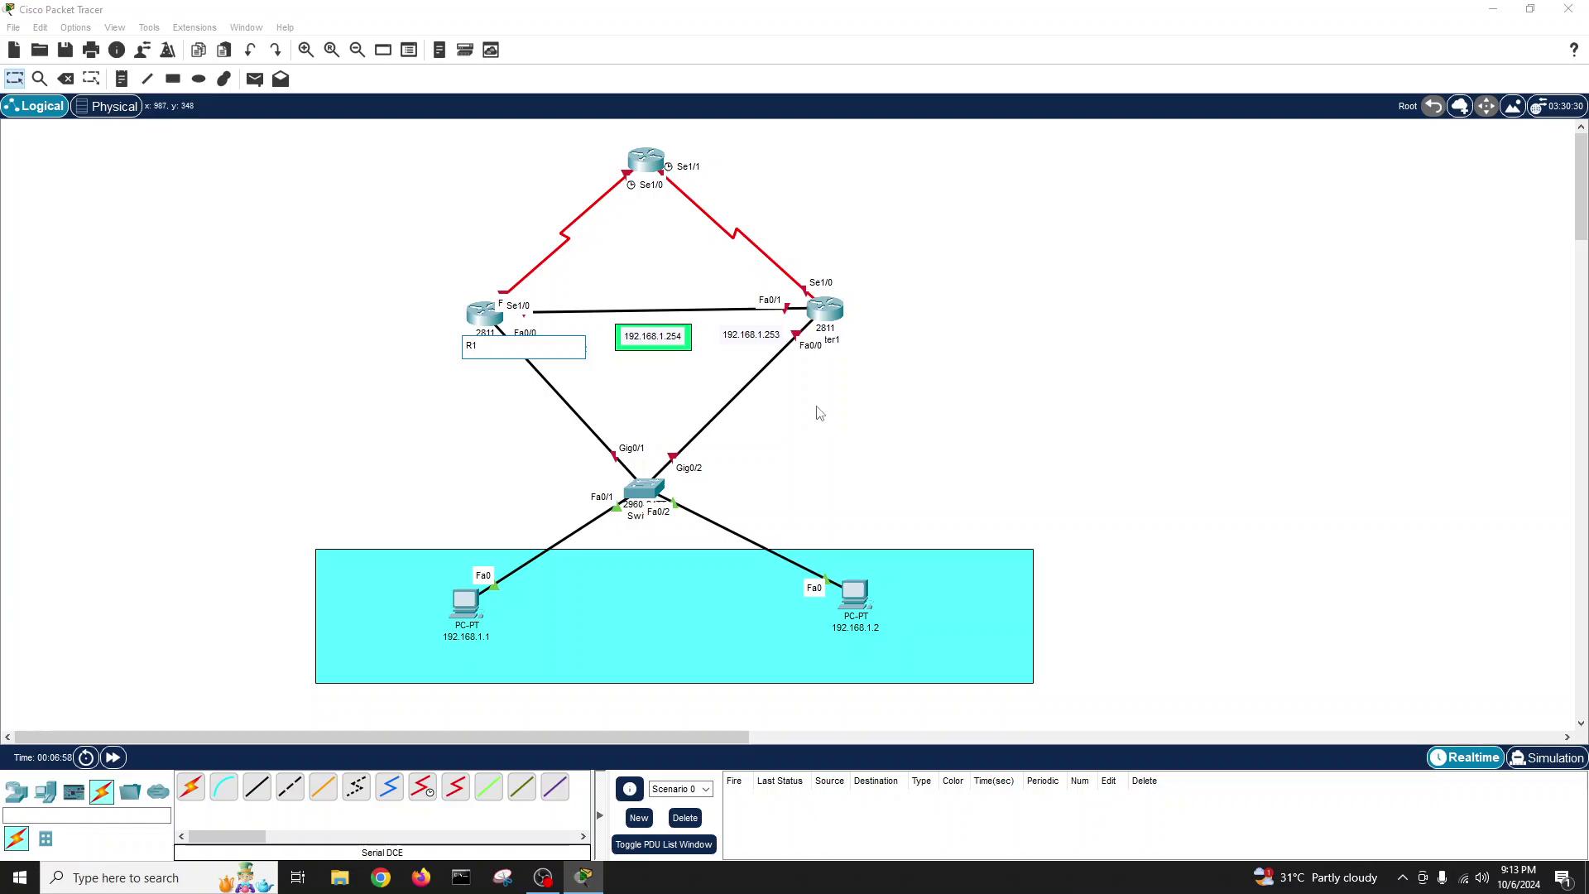
pyautogui.click(831, 339)
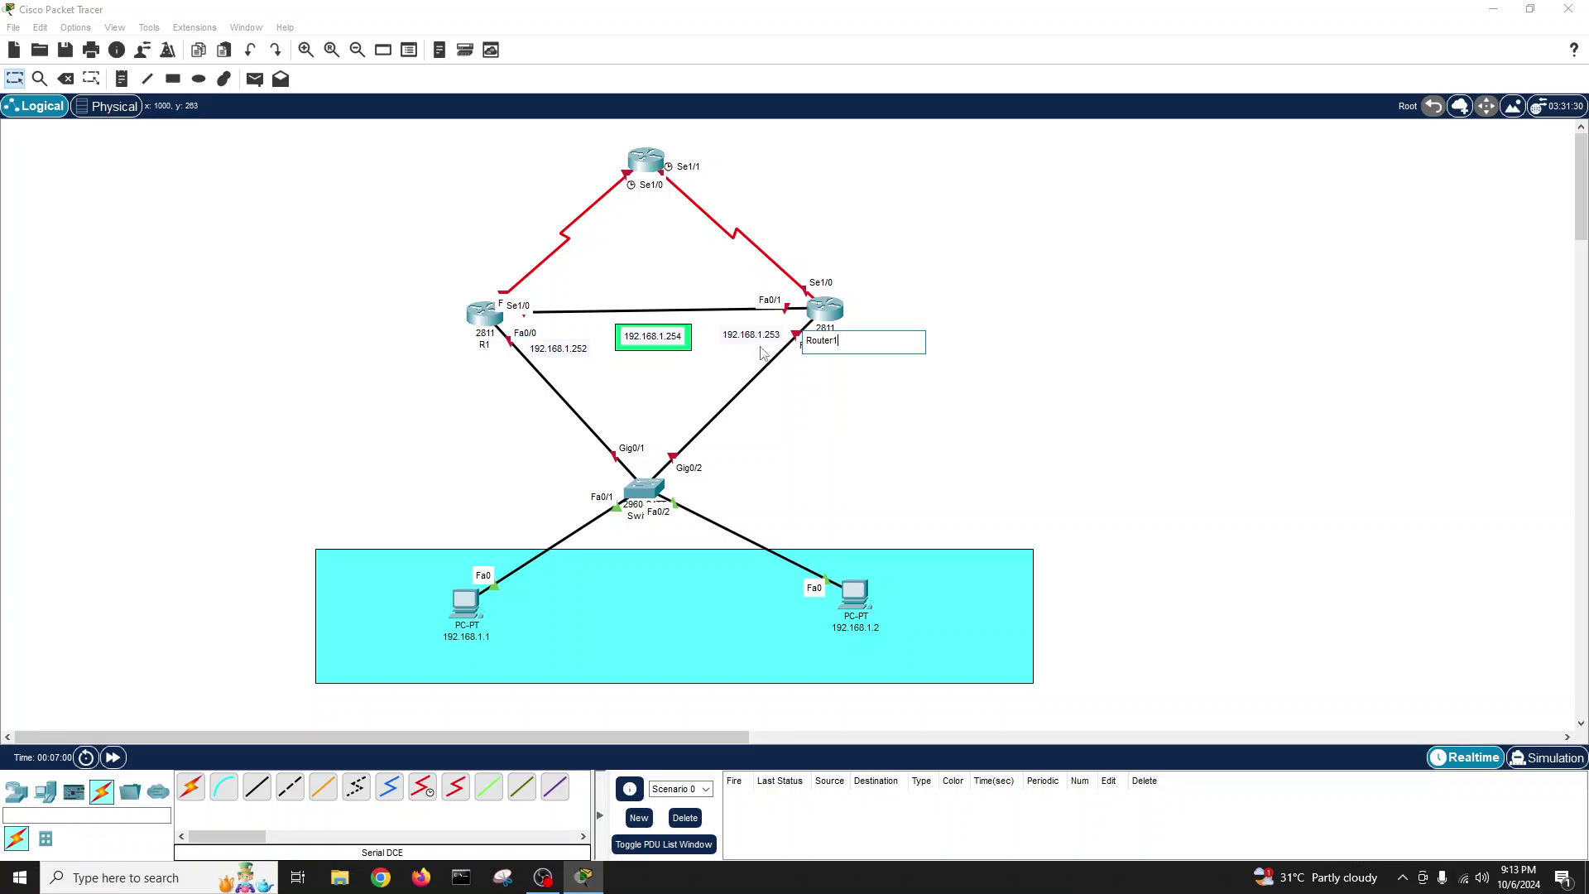
pyautogui.press('BackSpace')
pyautogui.press('BackSpace')
pyautogui.write('2')
pyautogui.click(882, 389)
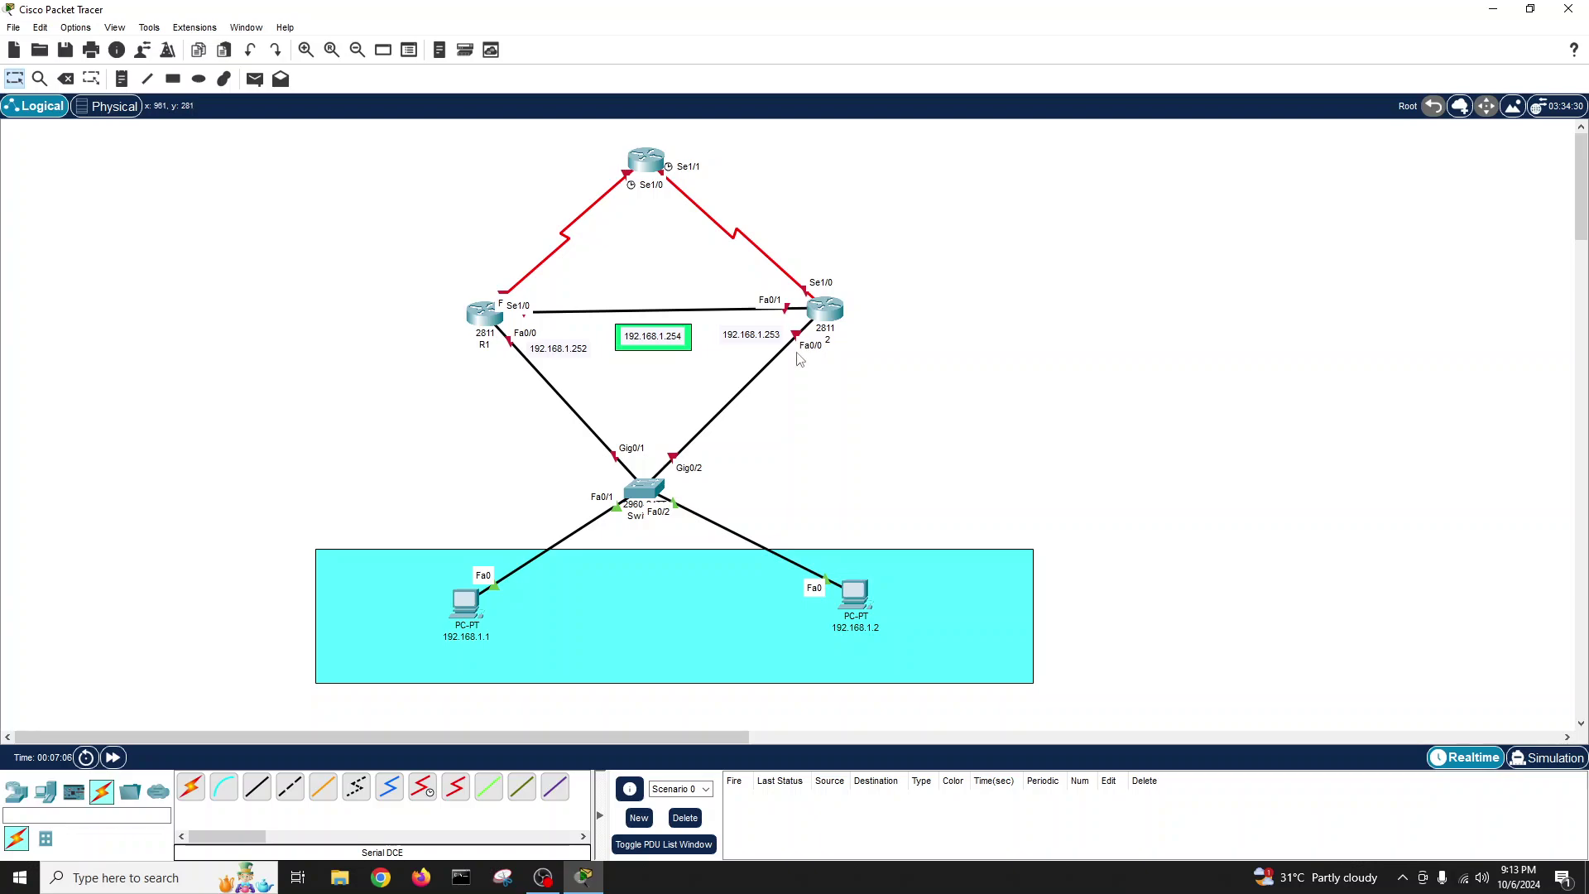
# - Open R1's command line, answer no to the initial configuration dialog and bring up the user prompt
pyautogui.click(483, 322)
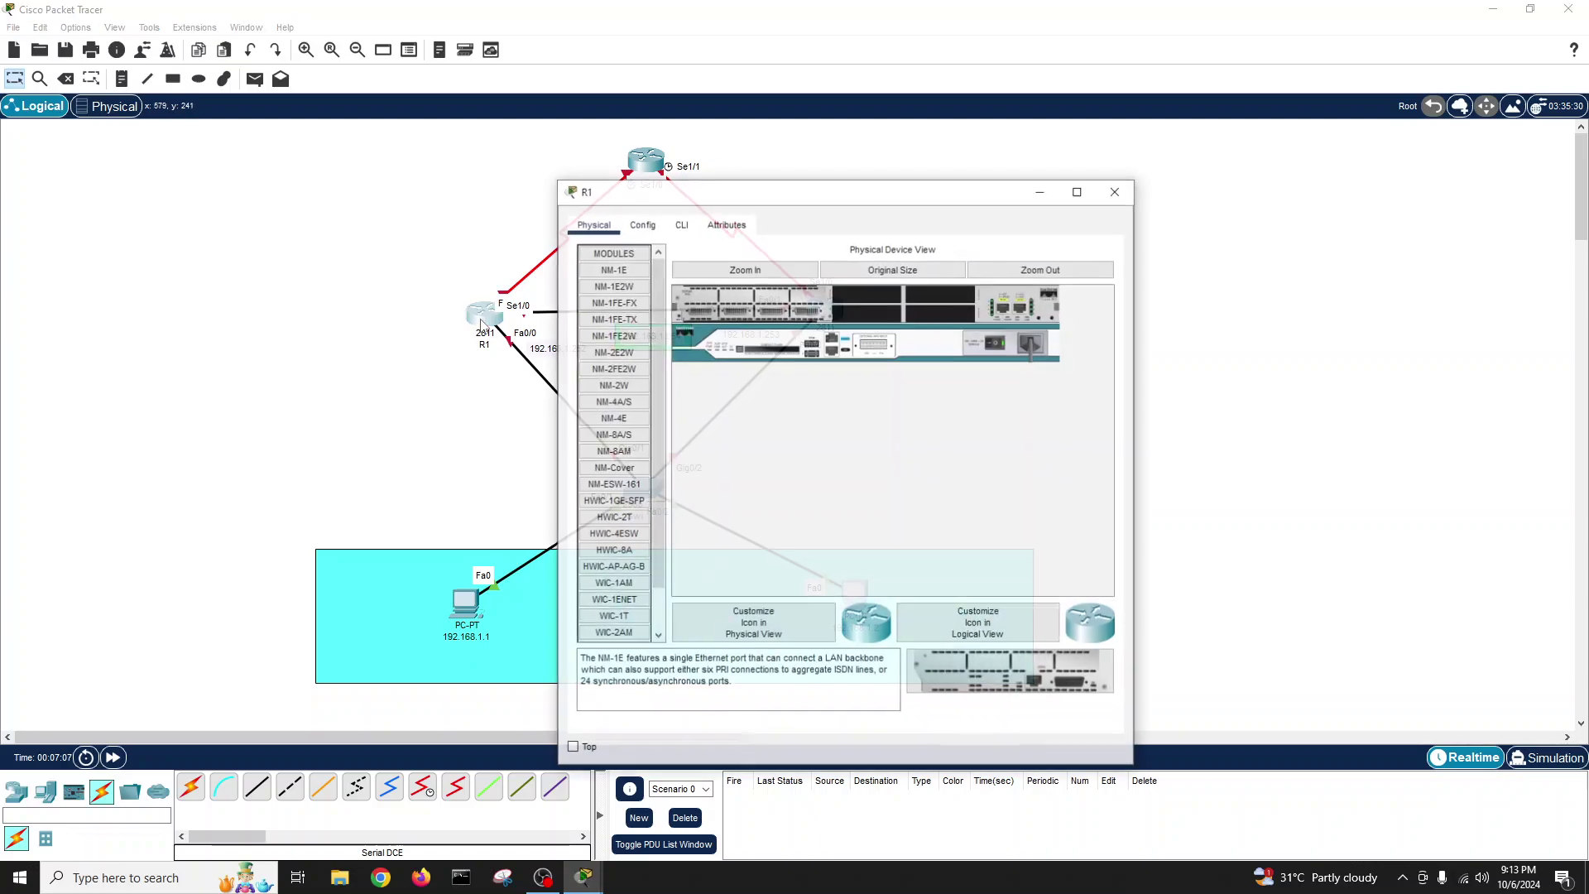
pyautogui.moveTo(736, 191); pyautogui.dragTo(1028, 127)
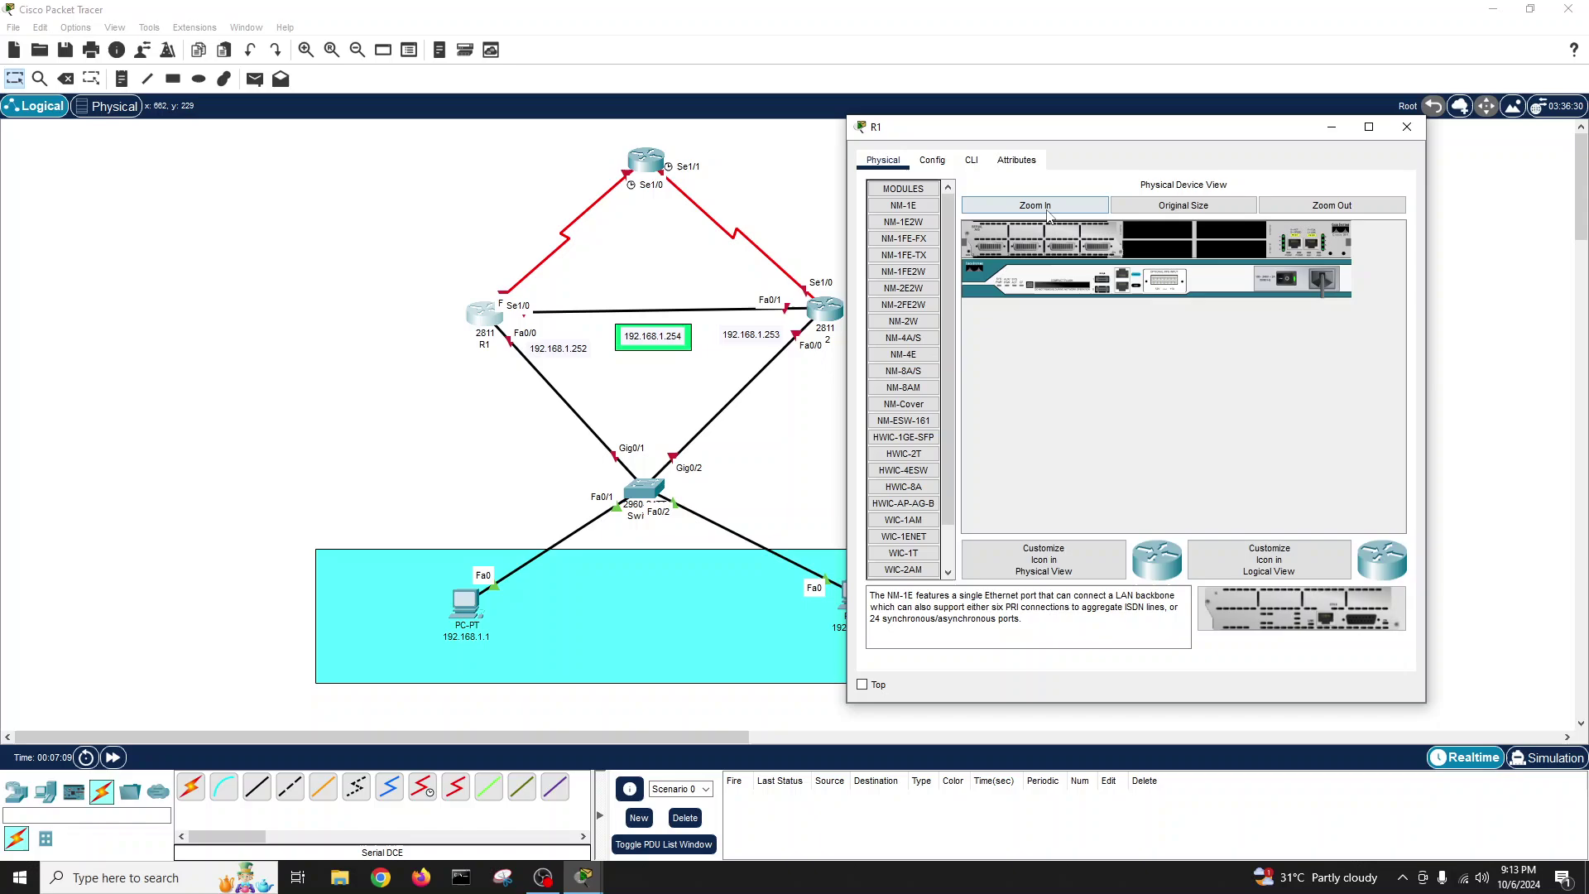
pyautogui.click(971, 160)
pyautogui.press('Return')
pyautogui.press('Return')
pyautogui.write('no')
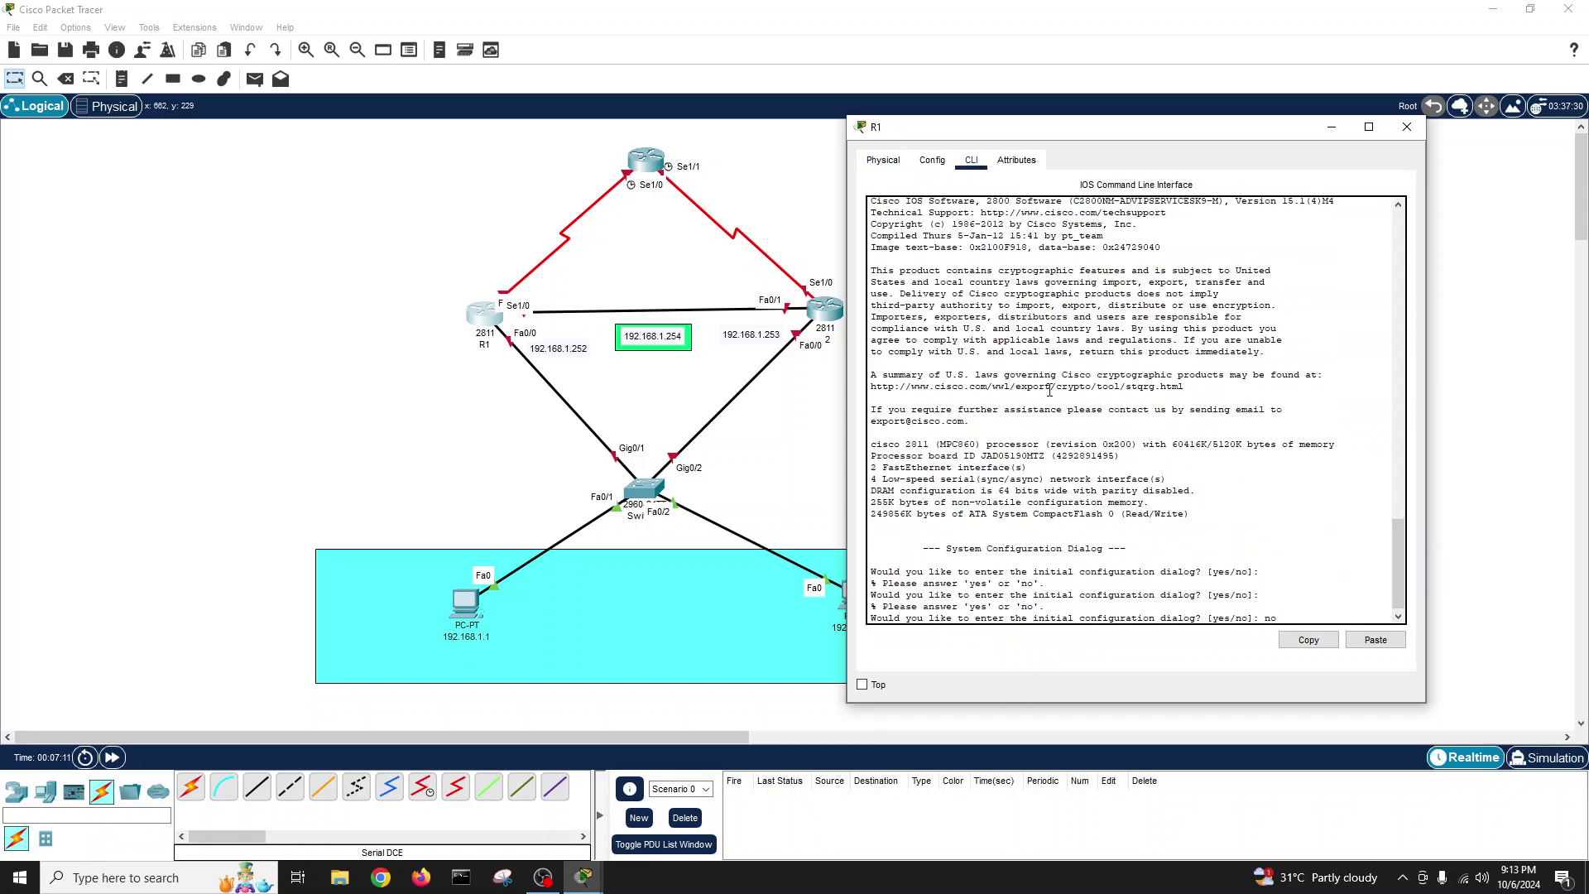
pyautogui.press('Return')
pyautogui.press('Return')
pyautogui.press('Return')
pyautogui.press('Return')
pyautogui.press('Return')
# - Try the command conf at R1's user prompt, reopen the router's command line and abort the name lookup
pyautogui.write('conf')
pyautogui.press('Return')
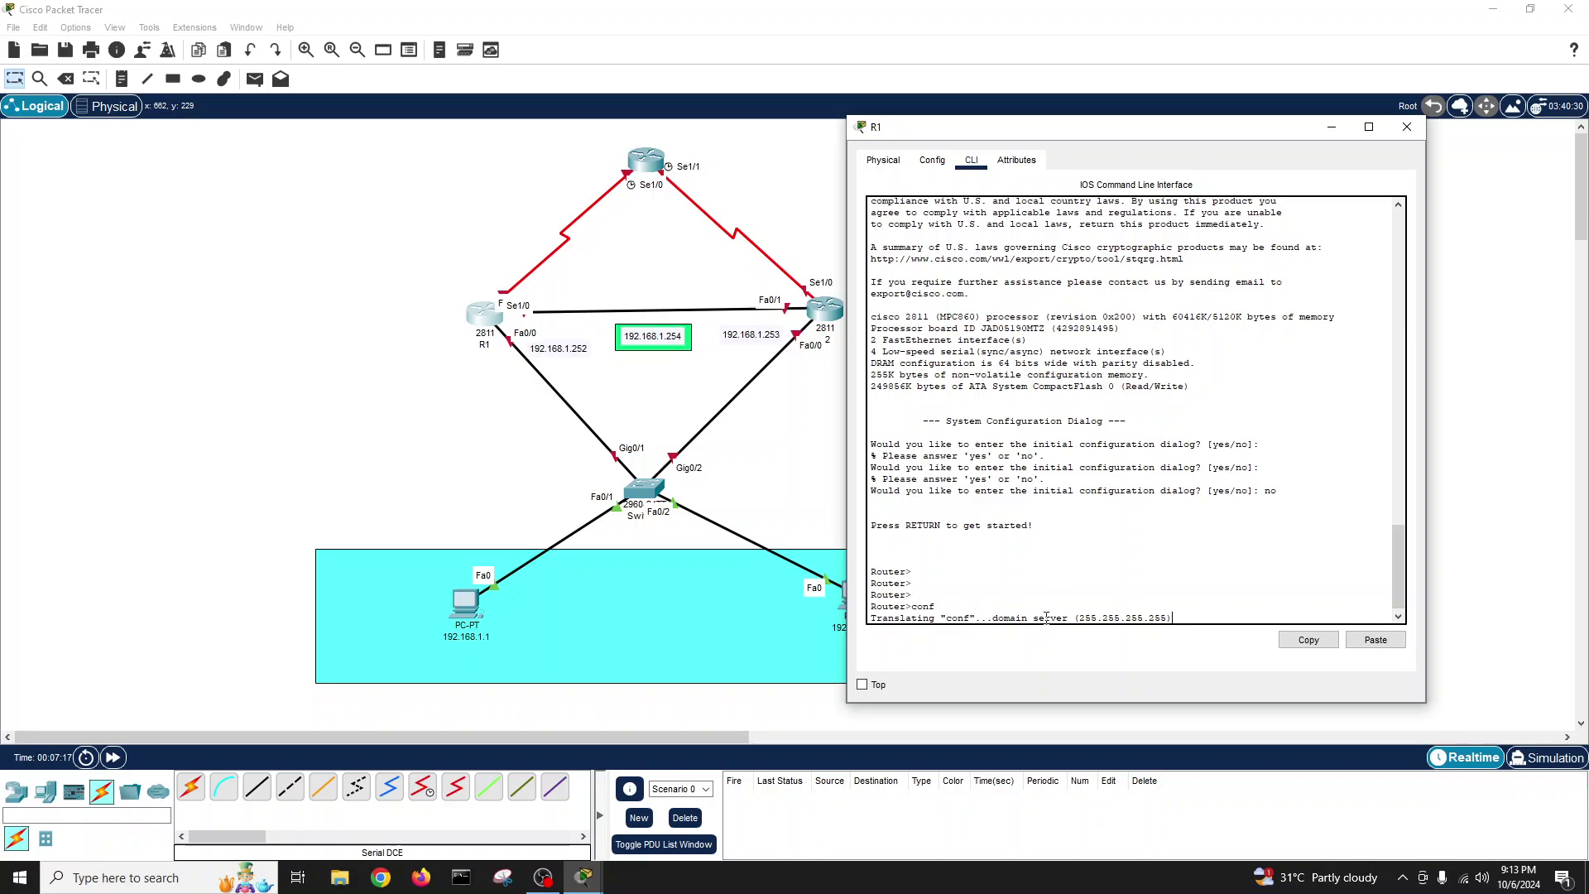
pyautogui.click(1408, 126)
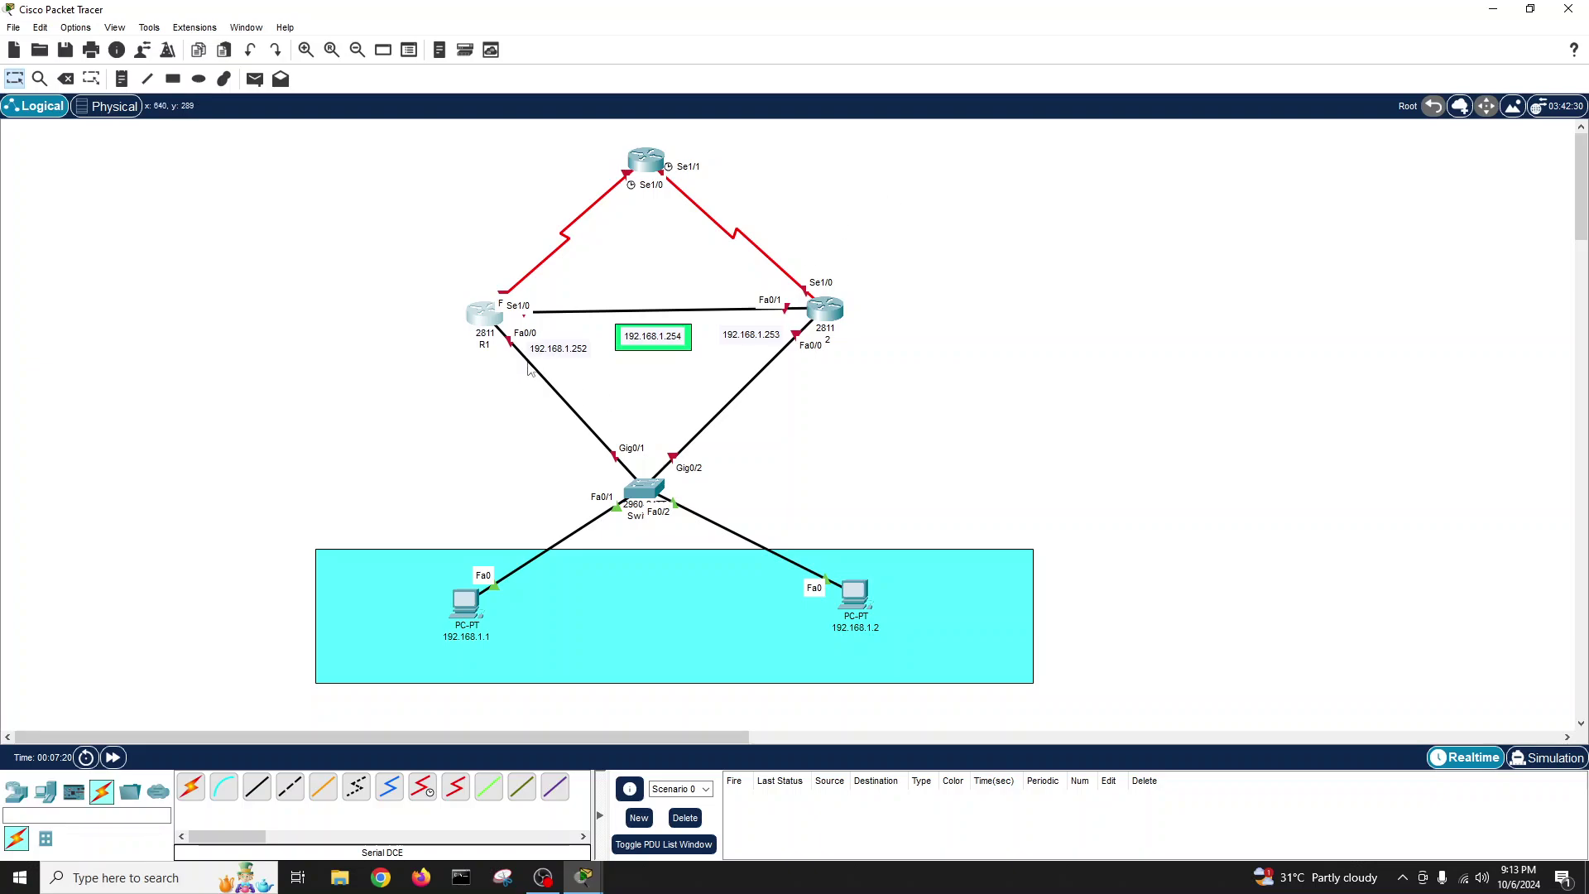
pyautogui.click(484, 314)
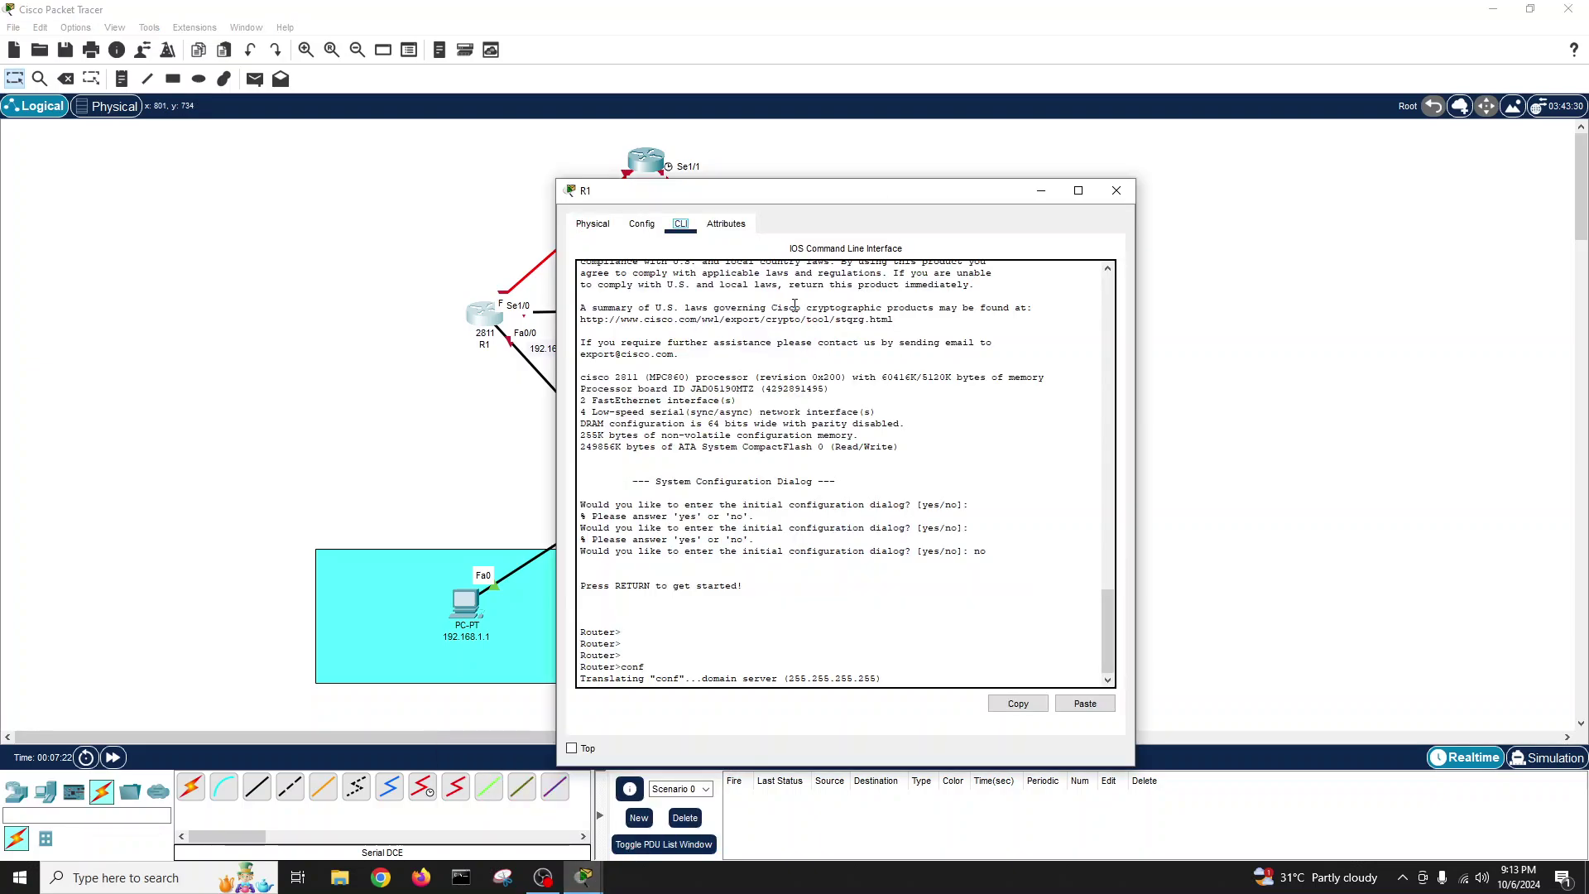
pyautogui.moveTo(761, 192); pyautogui.dragTo(1089, 121)
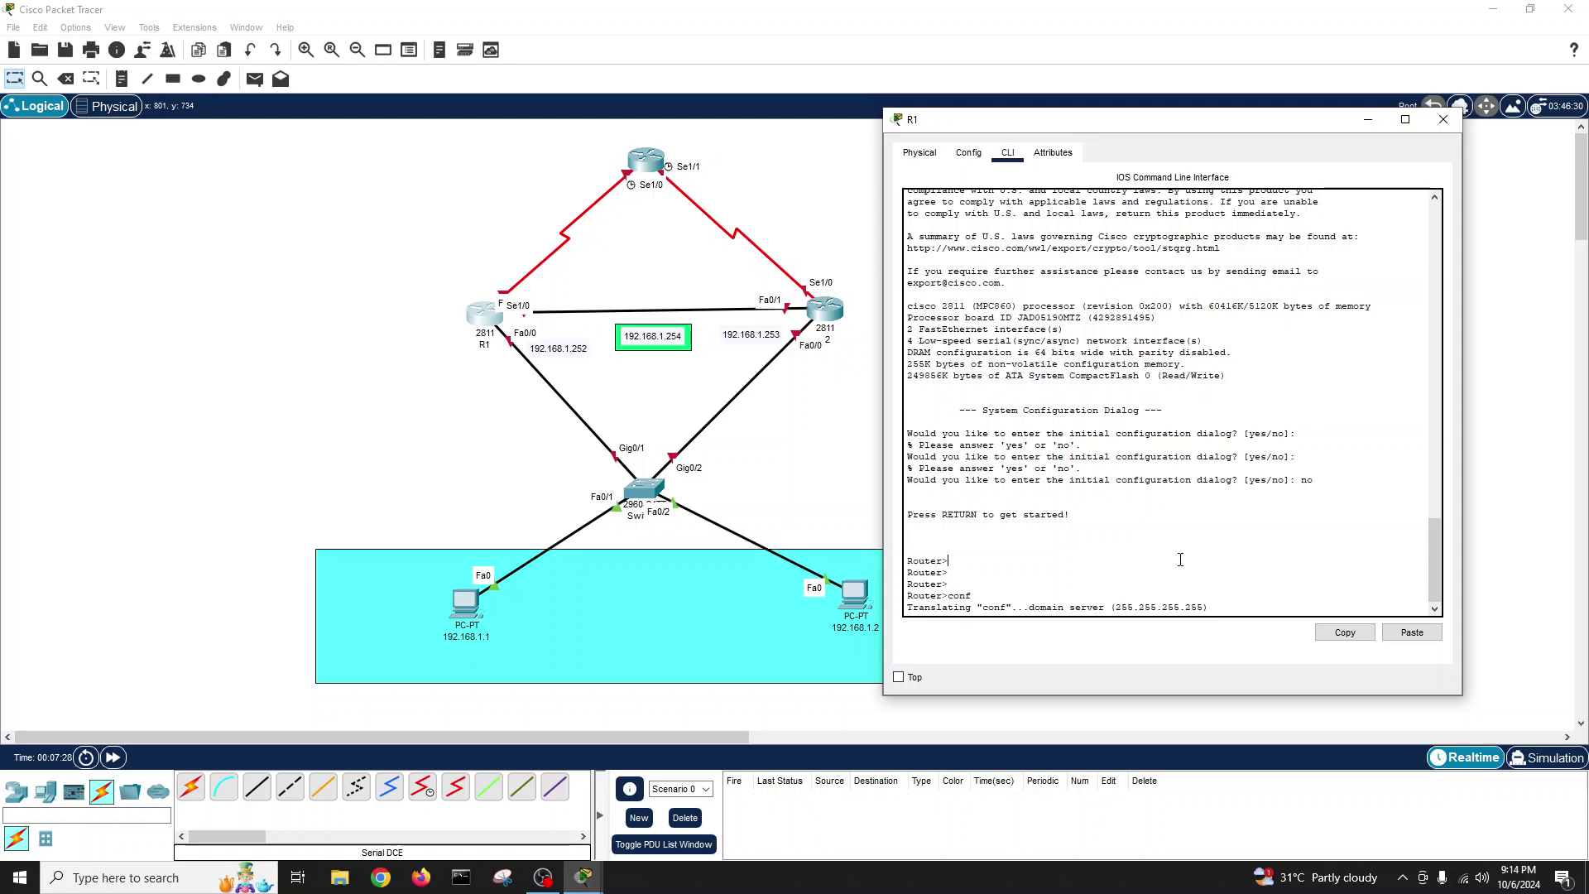
pyautogui.hotkey('ctrl', 'shift', '6')
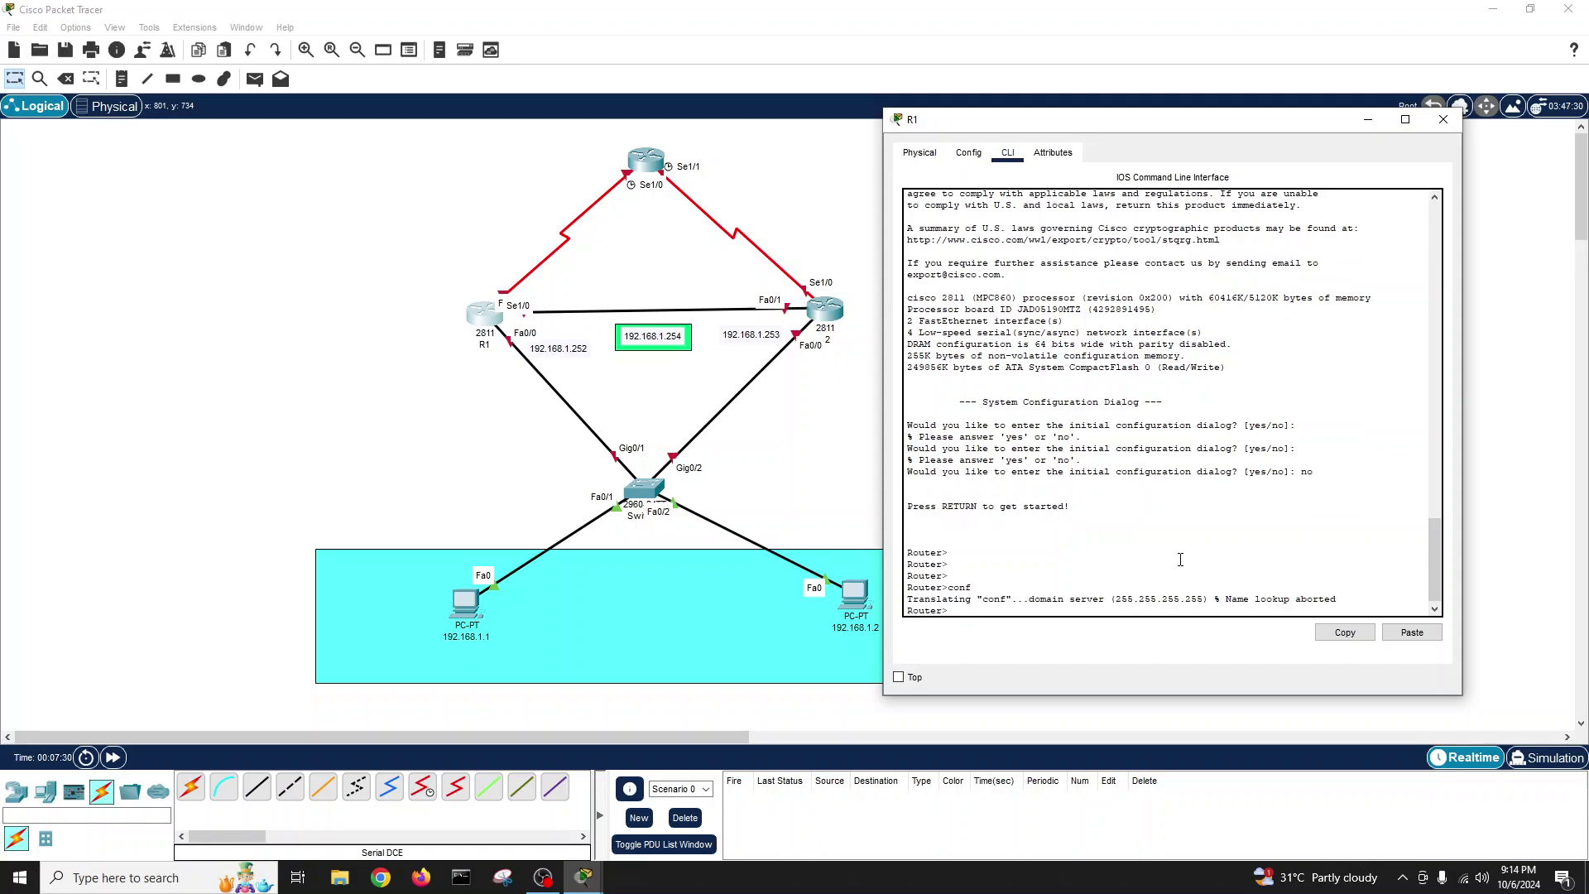
pyautogui.press('Return')
pyautogui.press('Return')
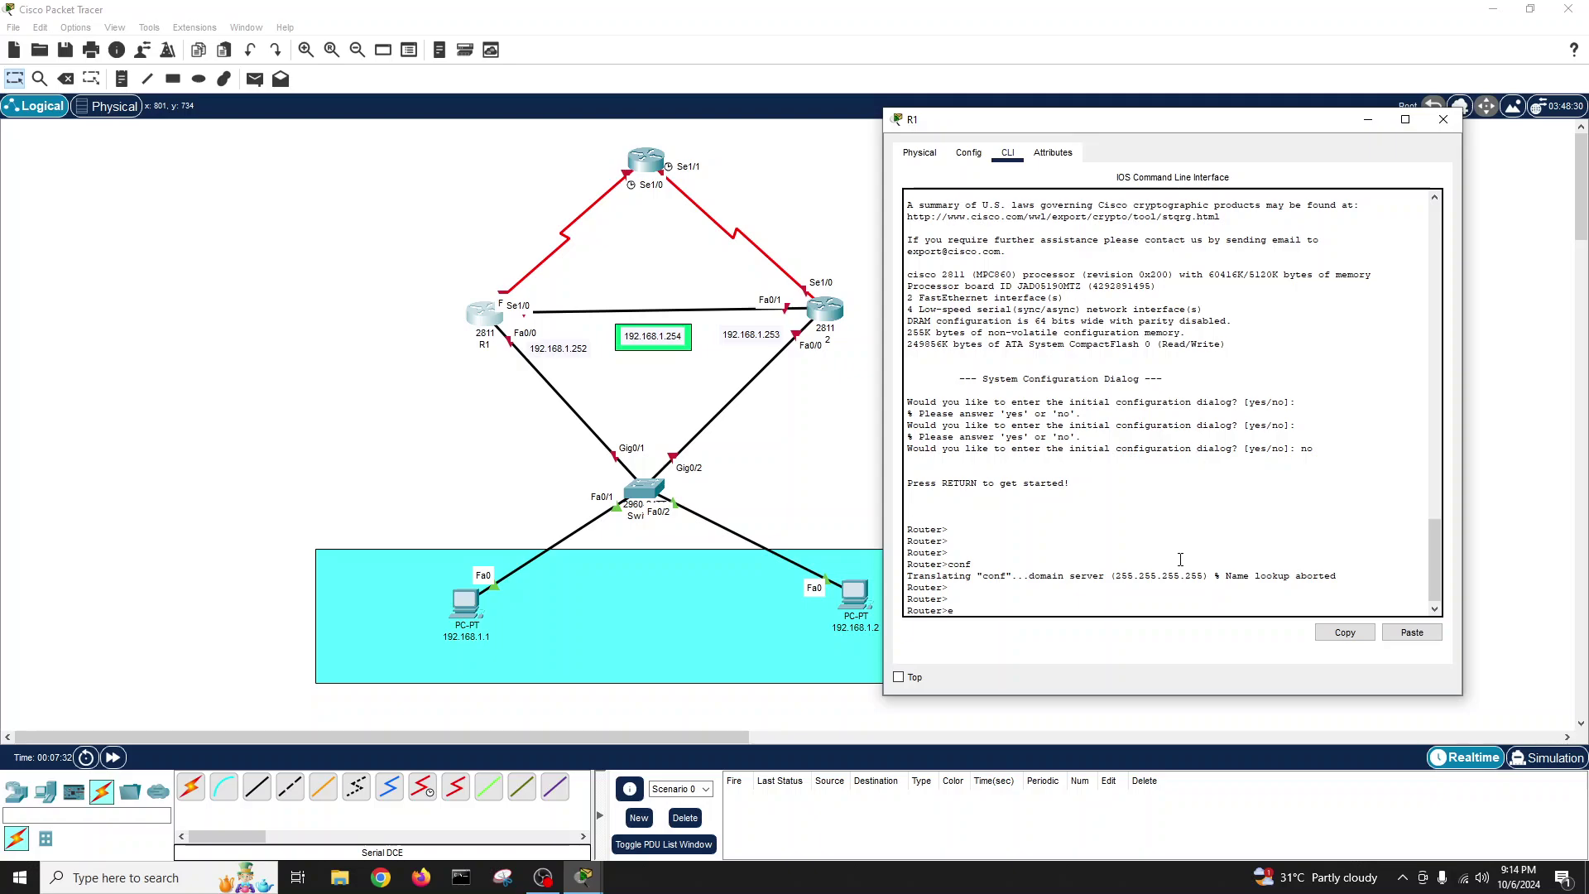
# - Enter privileged mode on R1 with en and global configuration mode with conf t
pyautogui.write('en')
pyautogui.press('Return')
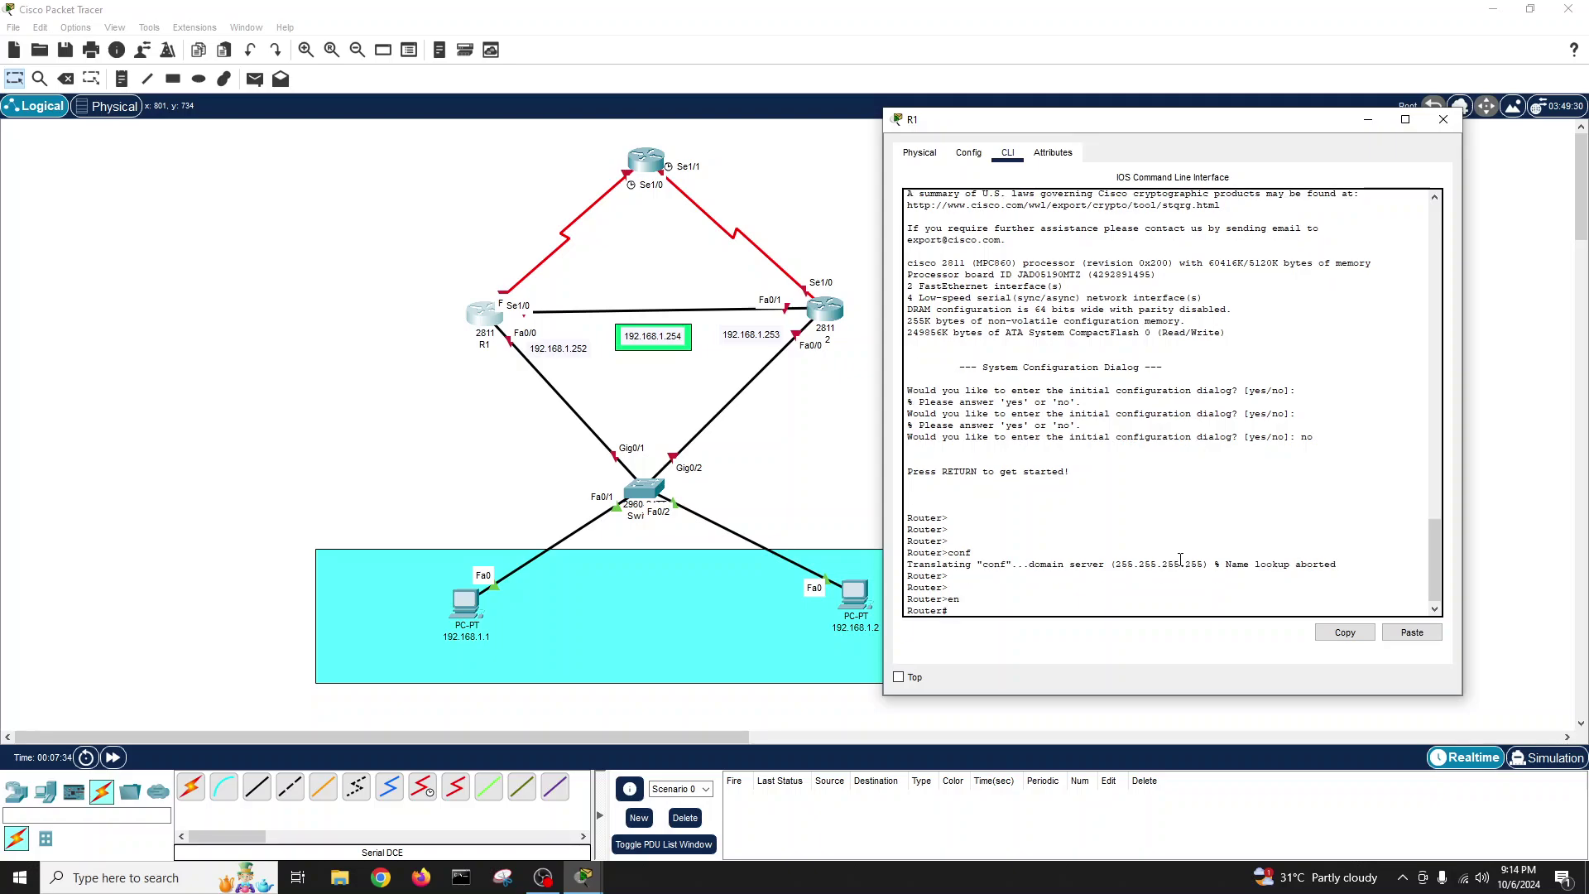
pyautogui.press('Return')
pyautogui.press('Return')
pyautogui.write('conf t')
pyautogui.press('Return')
pyautogui.press('Return')
pyautogui.press('Return')
pyautogui.press('Return')
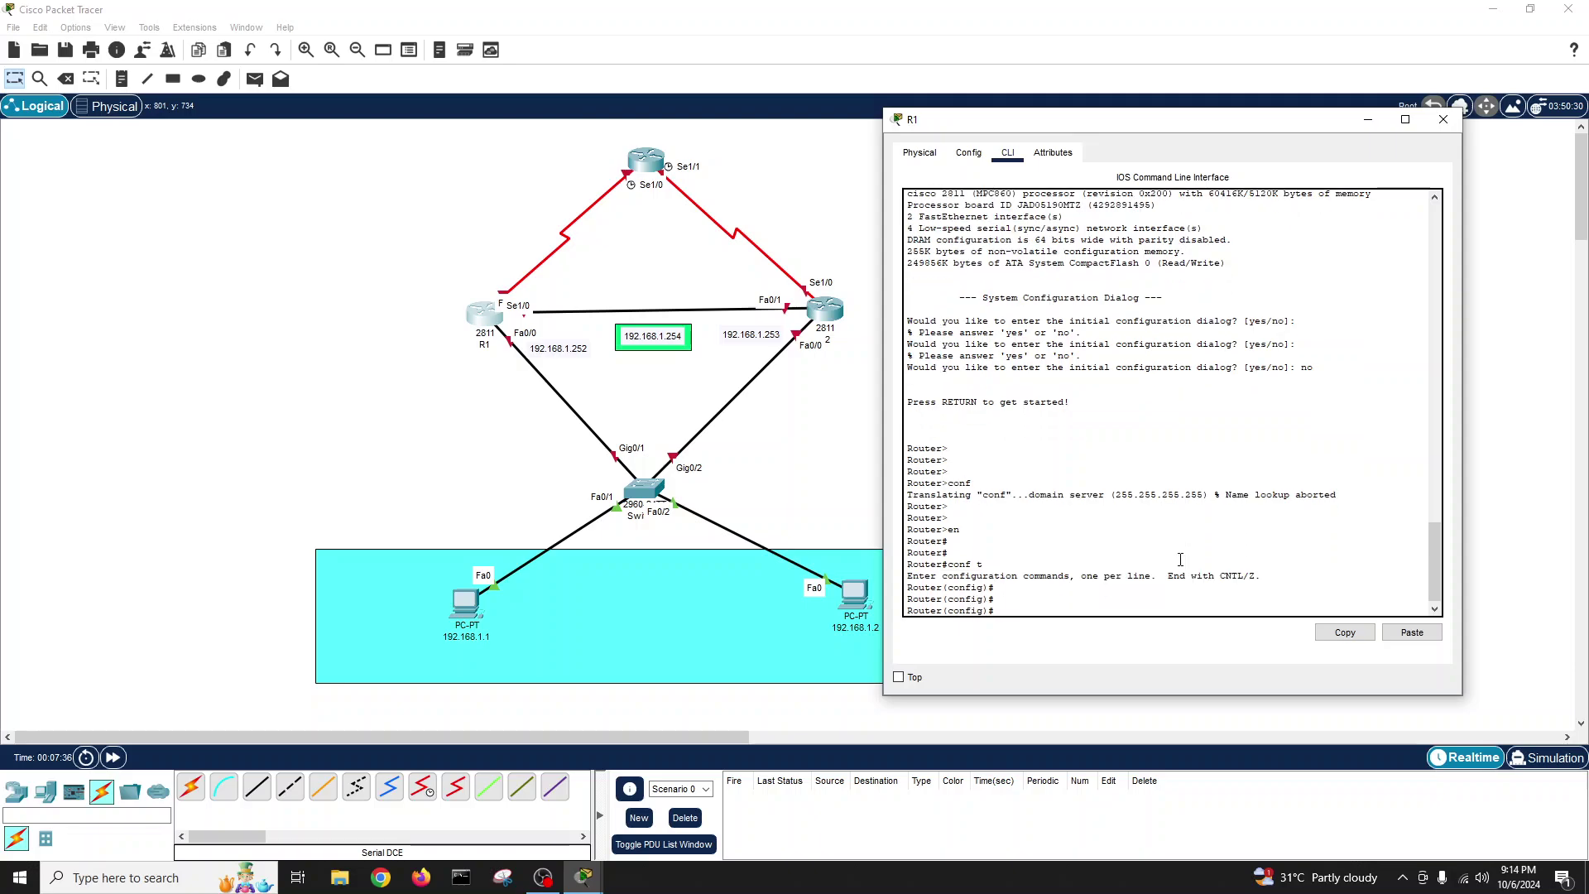
# - Set the router's hostname to R1 in global configuration mode
pyautogui.write('hos')
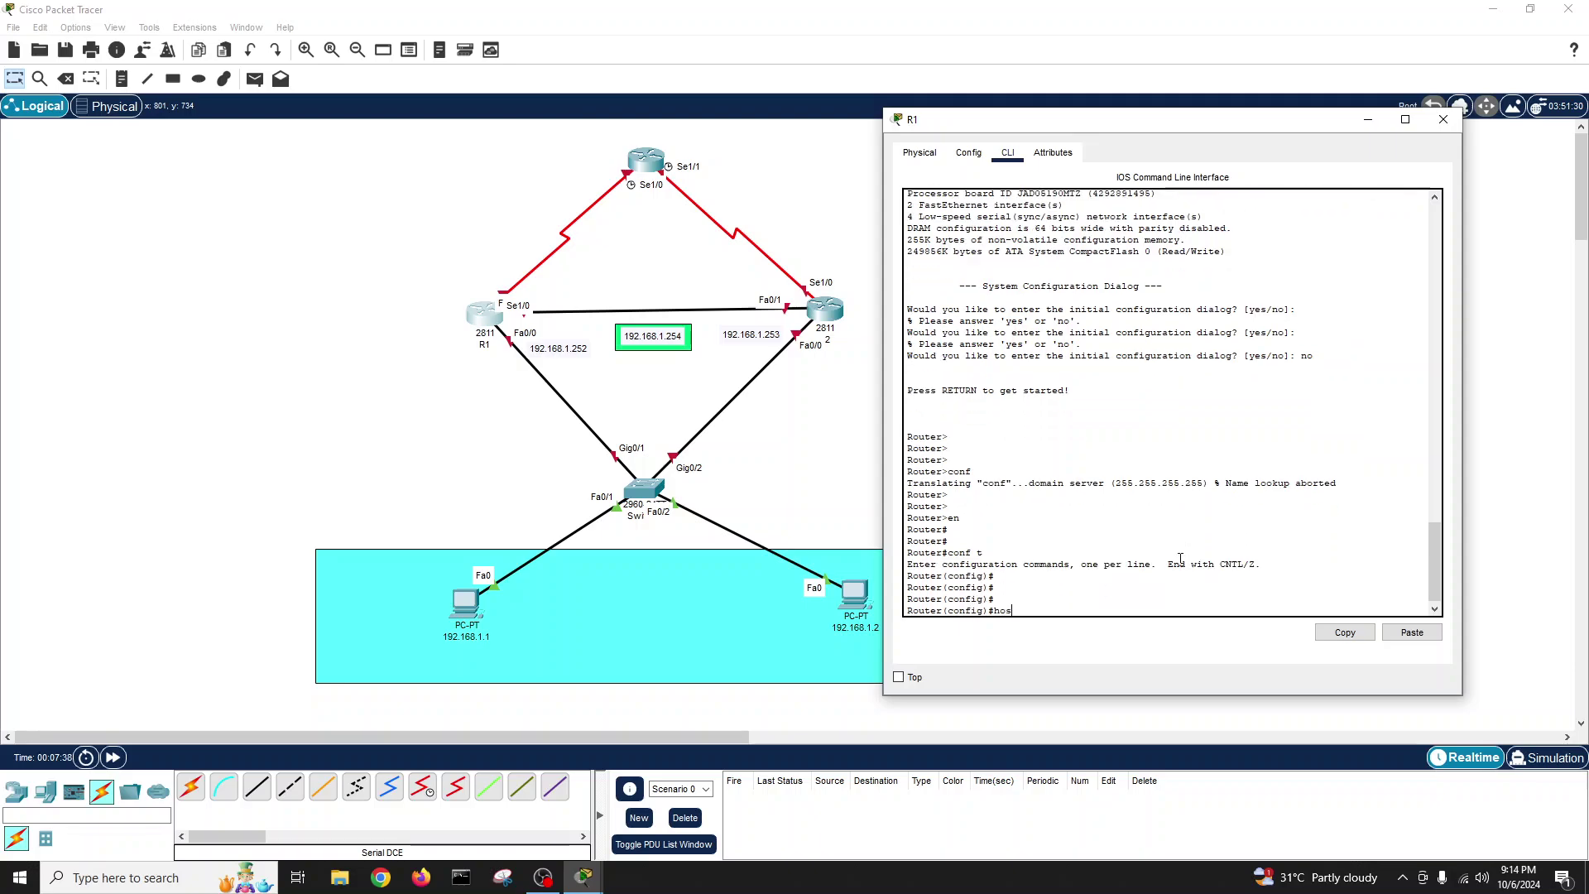
pyautogui.write('t')
pyautogui.press('Tab')
pyautogui.write('R1')
pyautogui.press('Return')
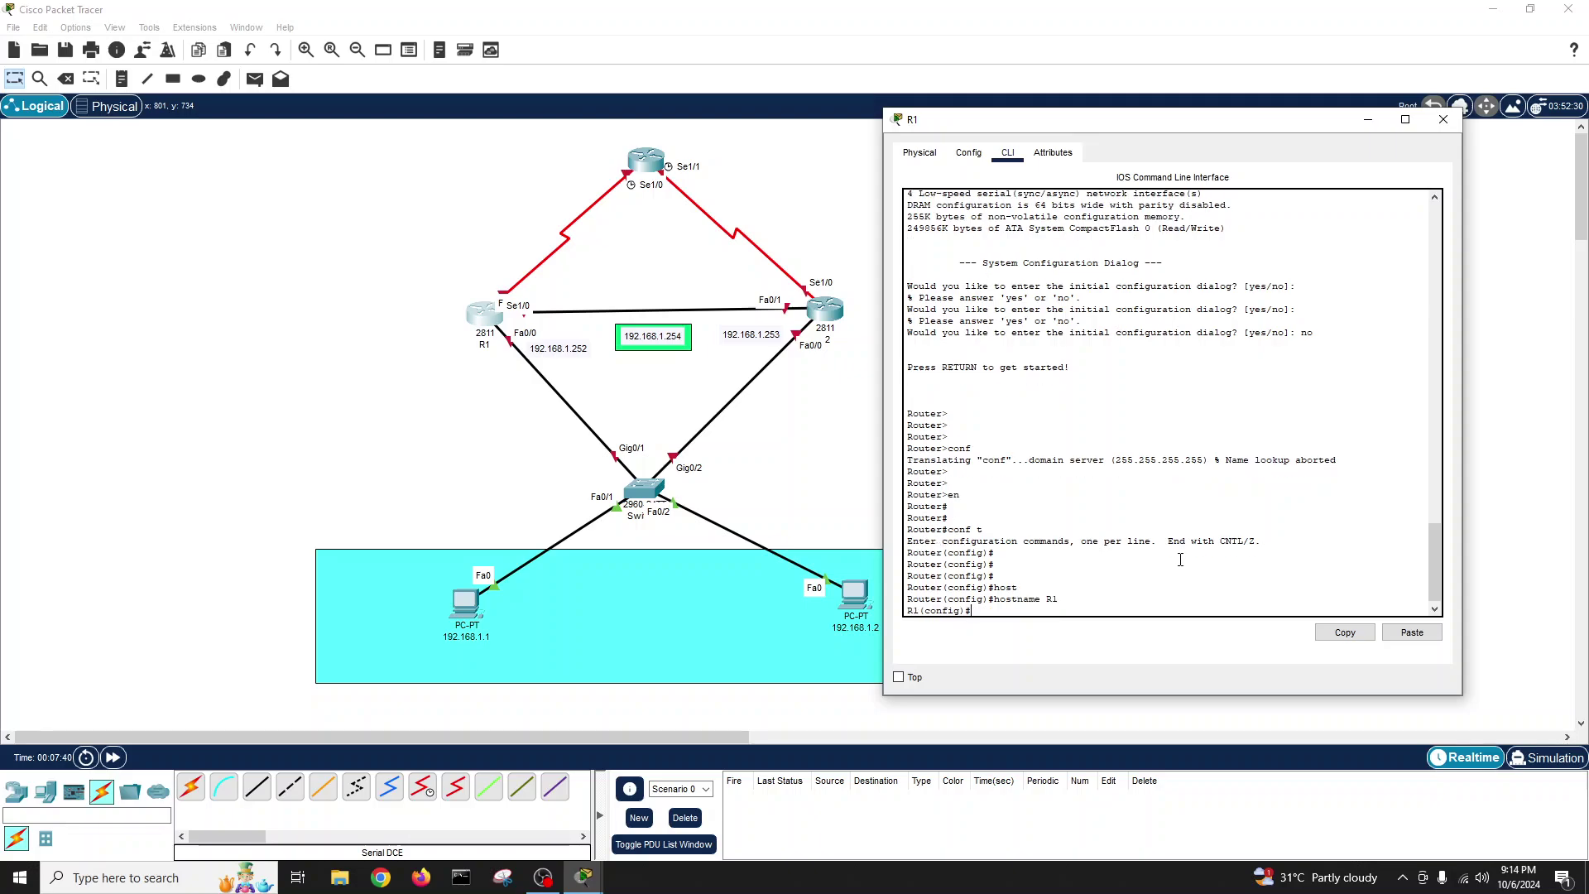
pyautogui.press('Return')
pyautogui.press('Return')
# - Give R1's fastEthernet 0/0 interface the address 192.168.1.252 with mask 255.255.255.0 and enable it with no sh
pyautogui.write('int f')
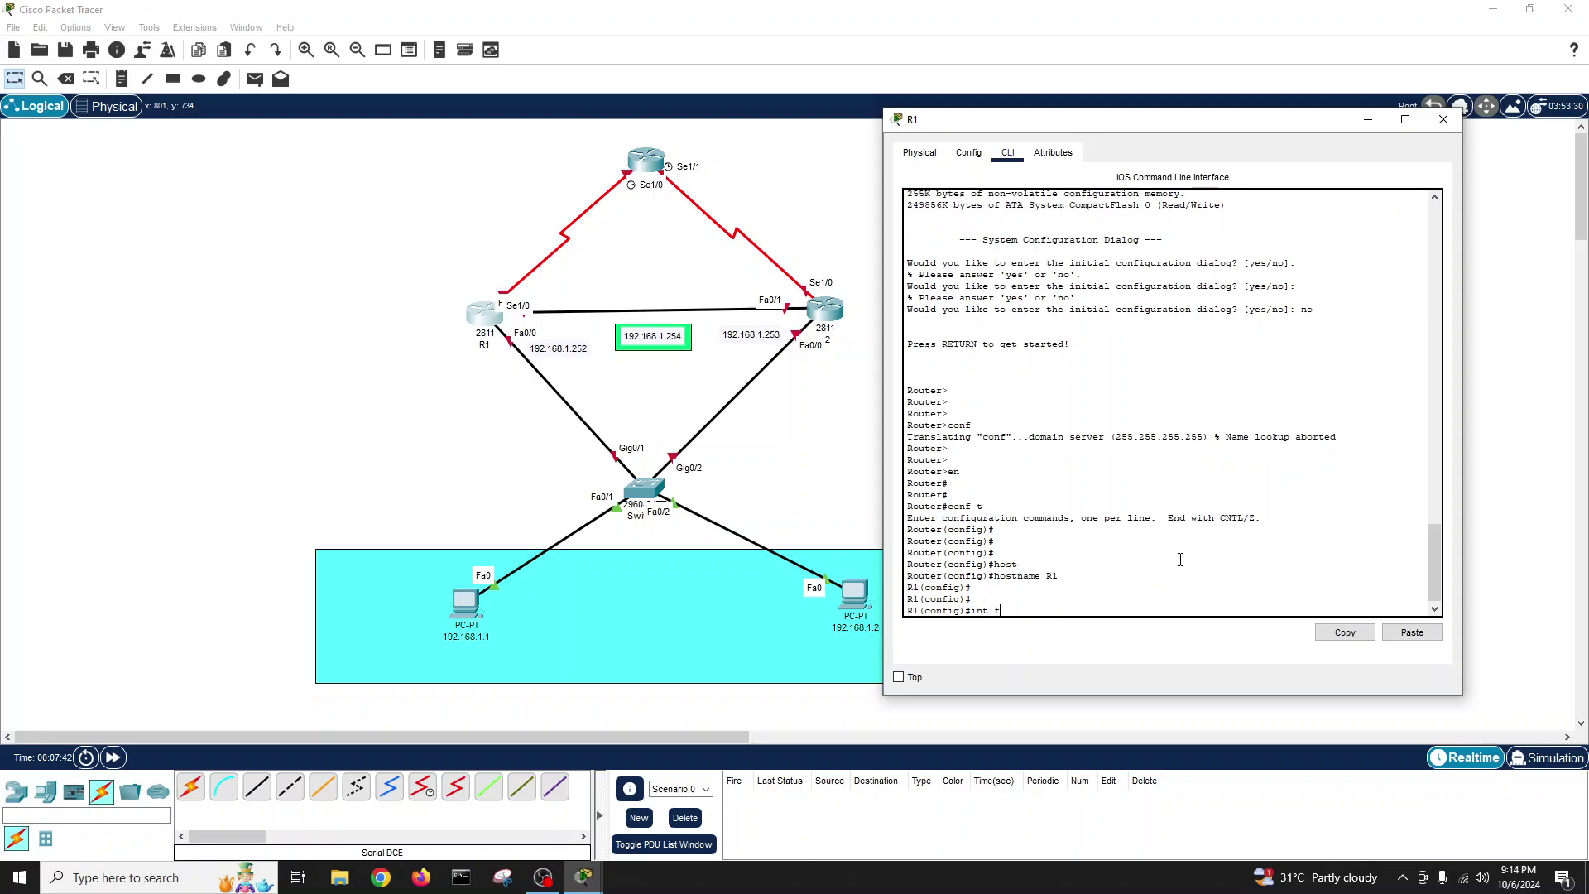
pyautogui.write('a')
pyautogui.press('Tab')
pyautogui.write('0/0')
pyautogui.press('Return')
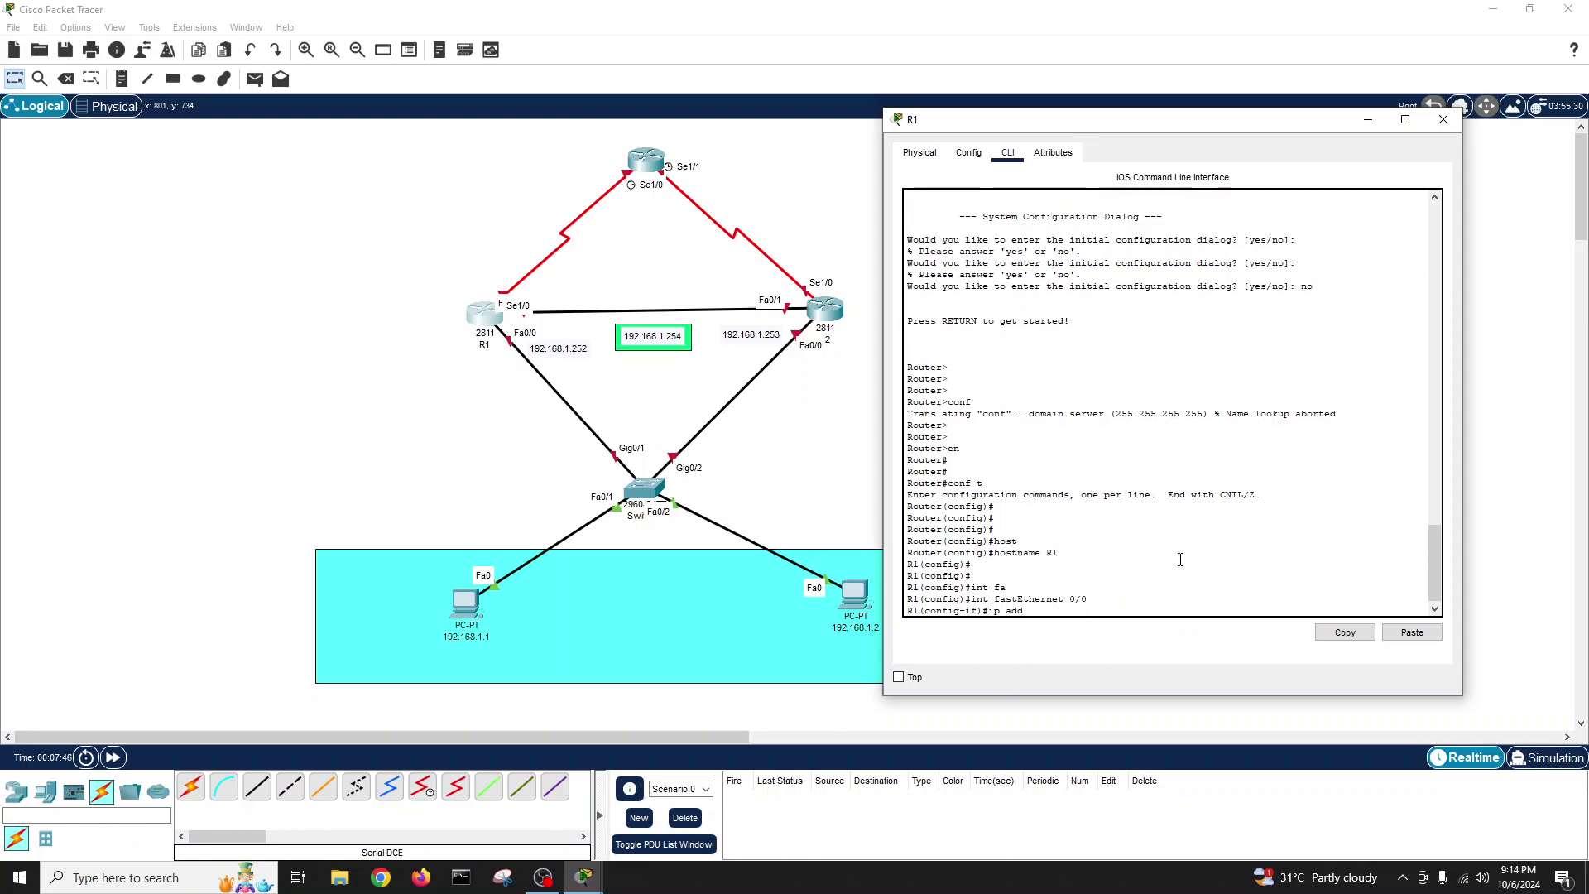
pyautogui.write('ip add 192.168.1.252 255.255.255.')
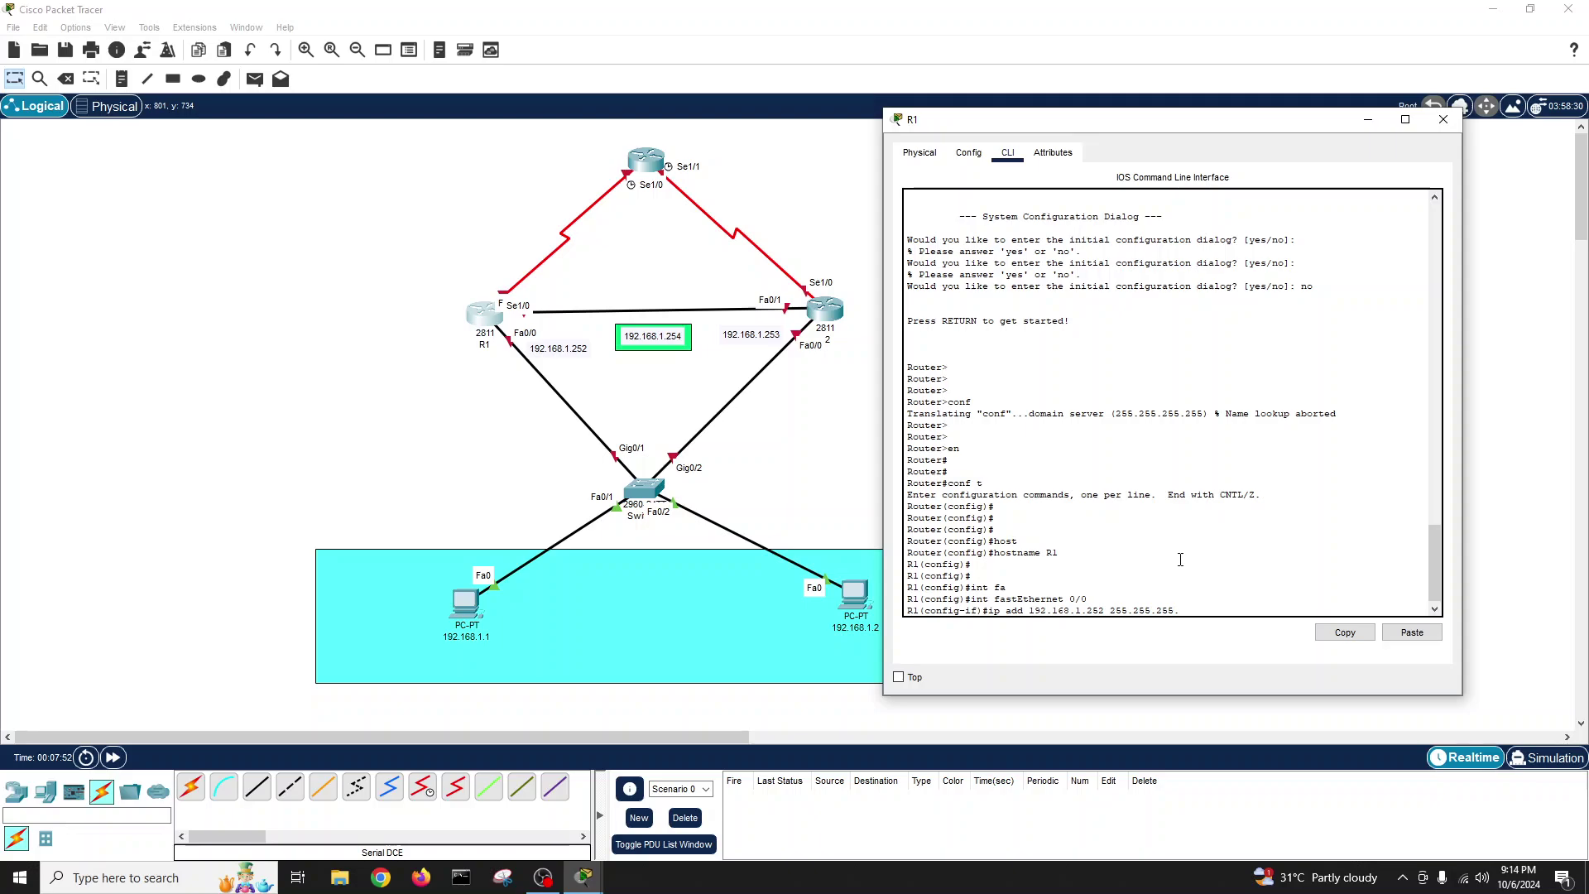
pyautogui.press('Return')
pyautogui.write('no sh')
pyautogui.press('Return')
pyautogui.press('Return')
pyautogui.press('Return')
pyautogui.press('Return')
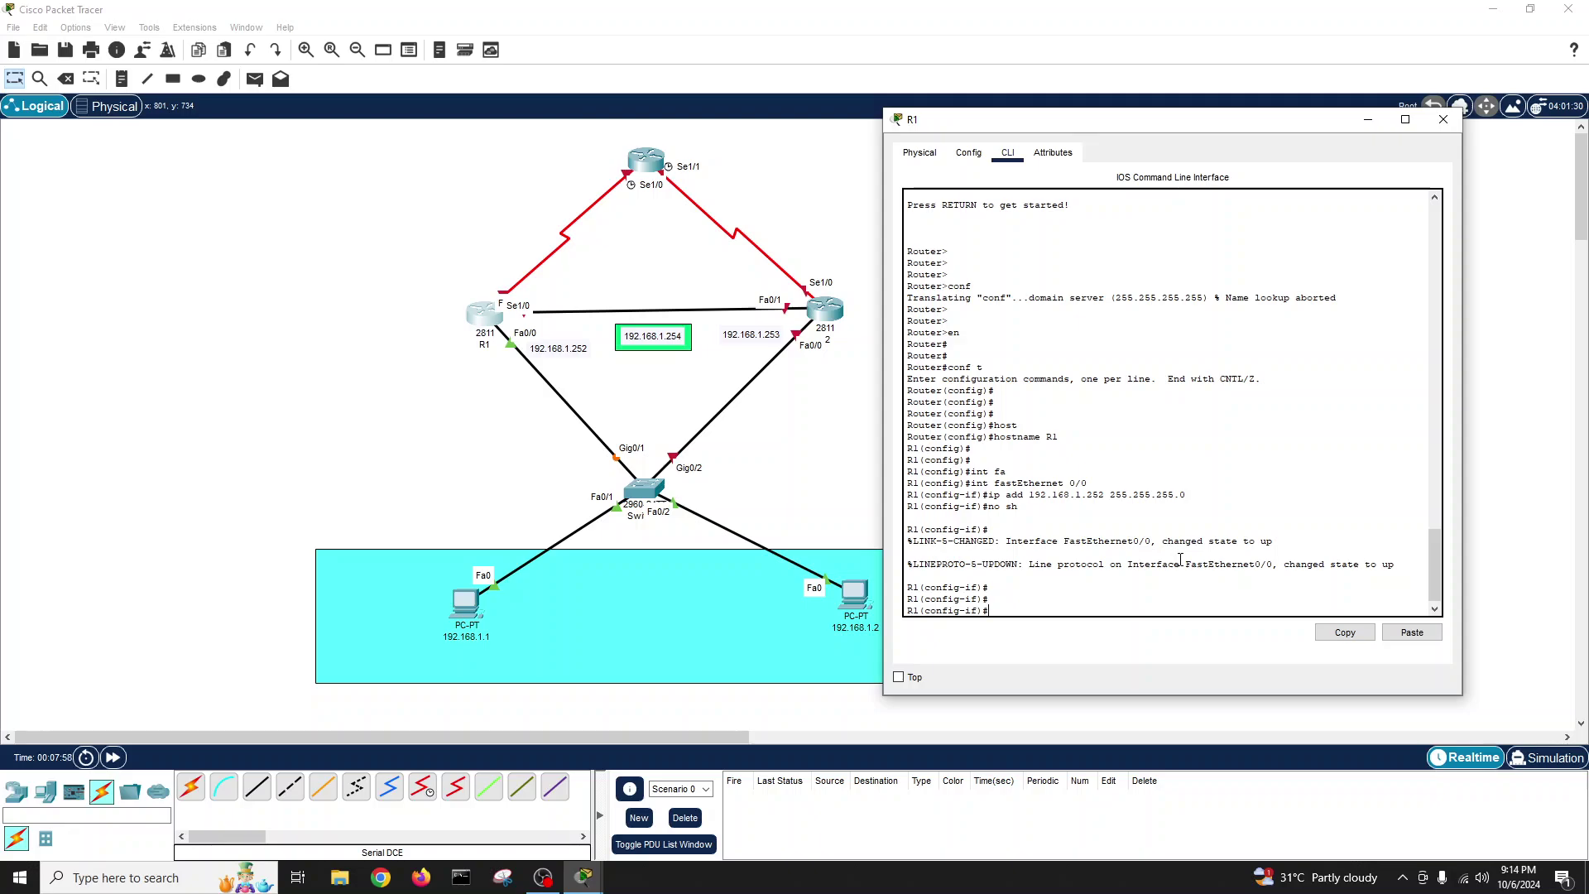
# - Leave the fastEthernet 0/0 configuration with exit and enter interface configuration for R1's fastEthernet 0/1
pyautogui.write('int fa')
pyautogui.press('Tab')
pyautogui.press('BackSpace')
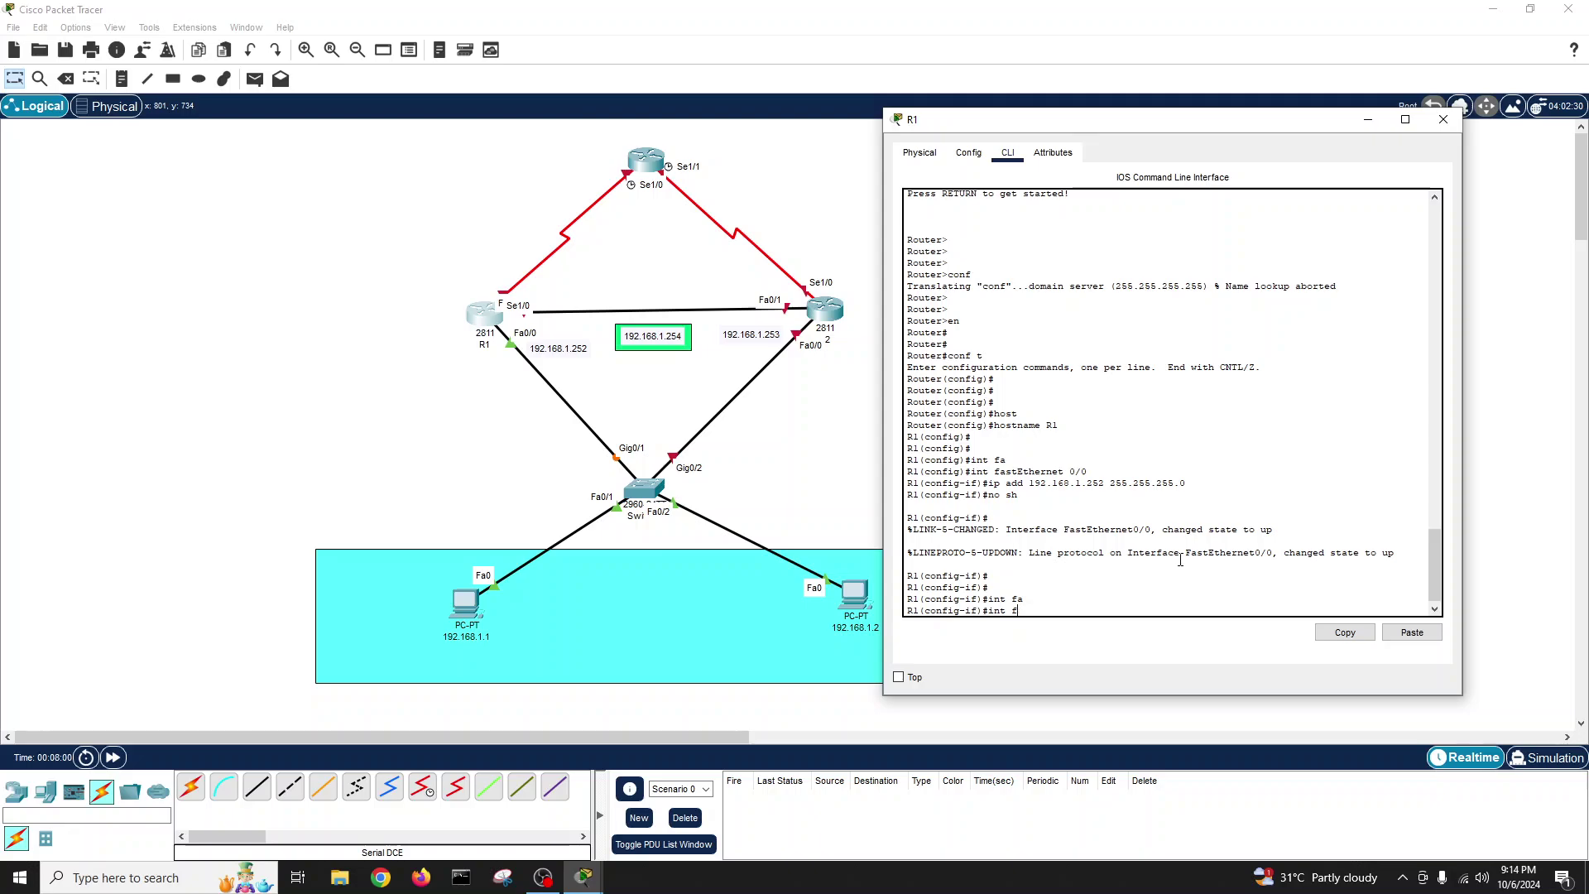
pyautogui.write('exit')
pyautogui.press('Return')
pyautogui.press('Return')
pyautogui.press('Return')
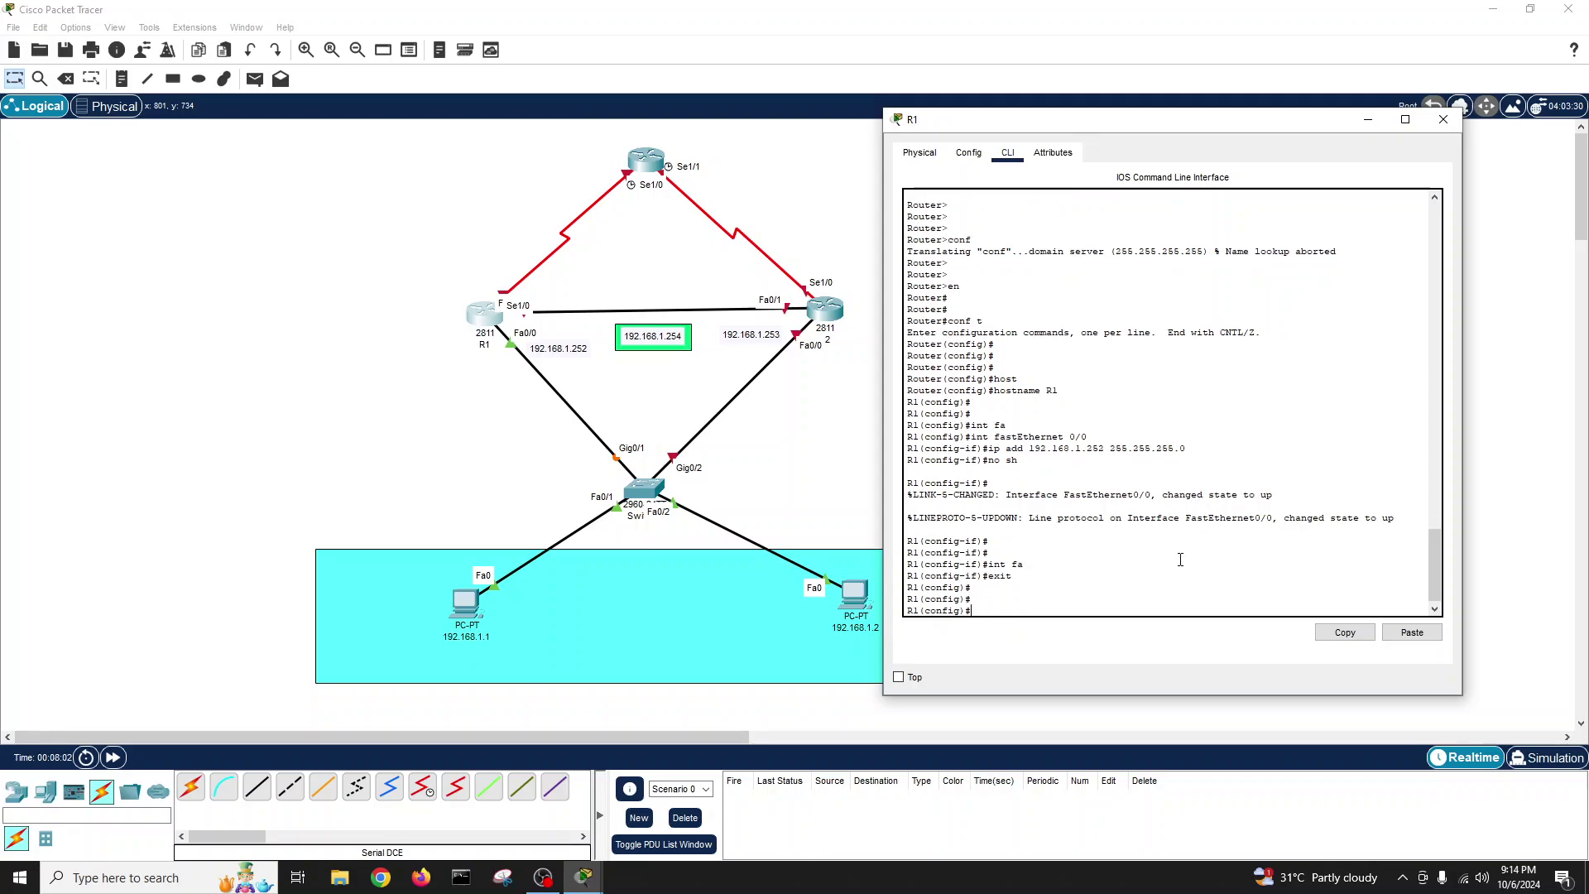
pyautogui.write('int f')
pyautogui.press('Tab')
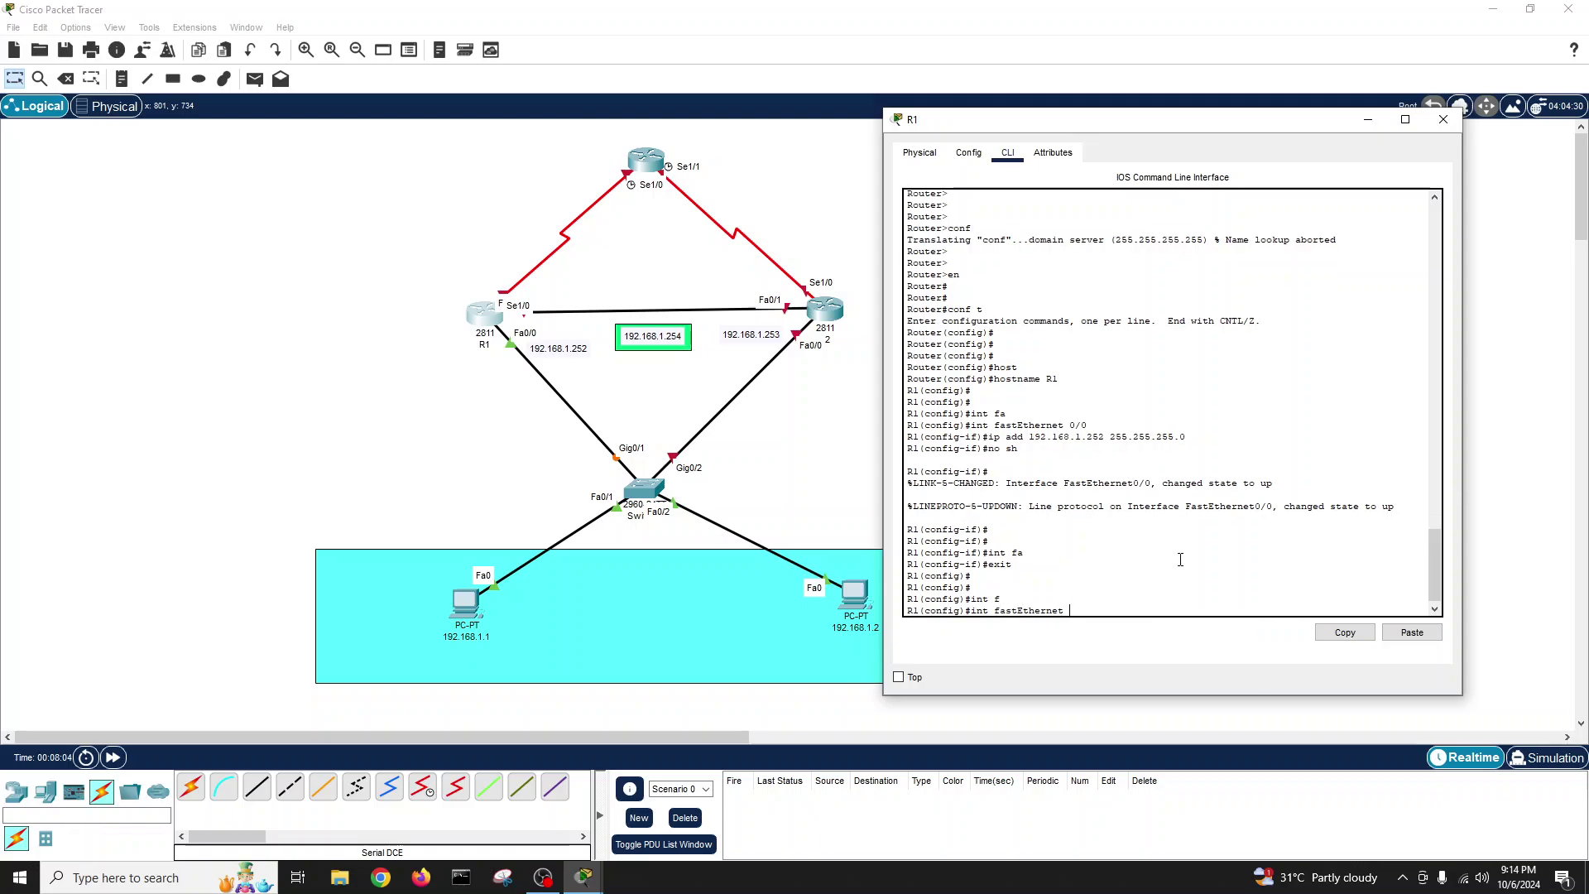
pyautogui.write('0/1')
pyautogui.press('Return')
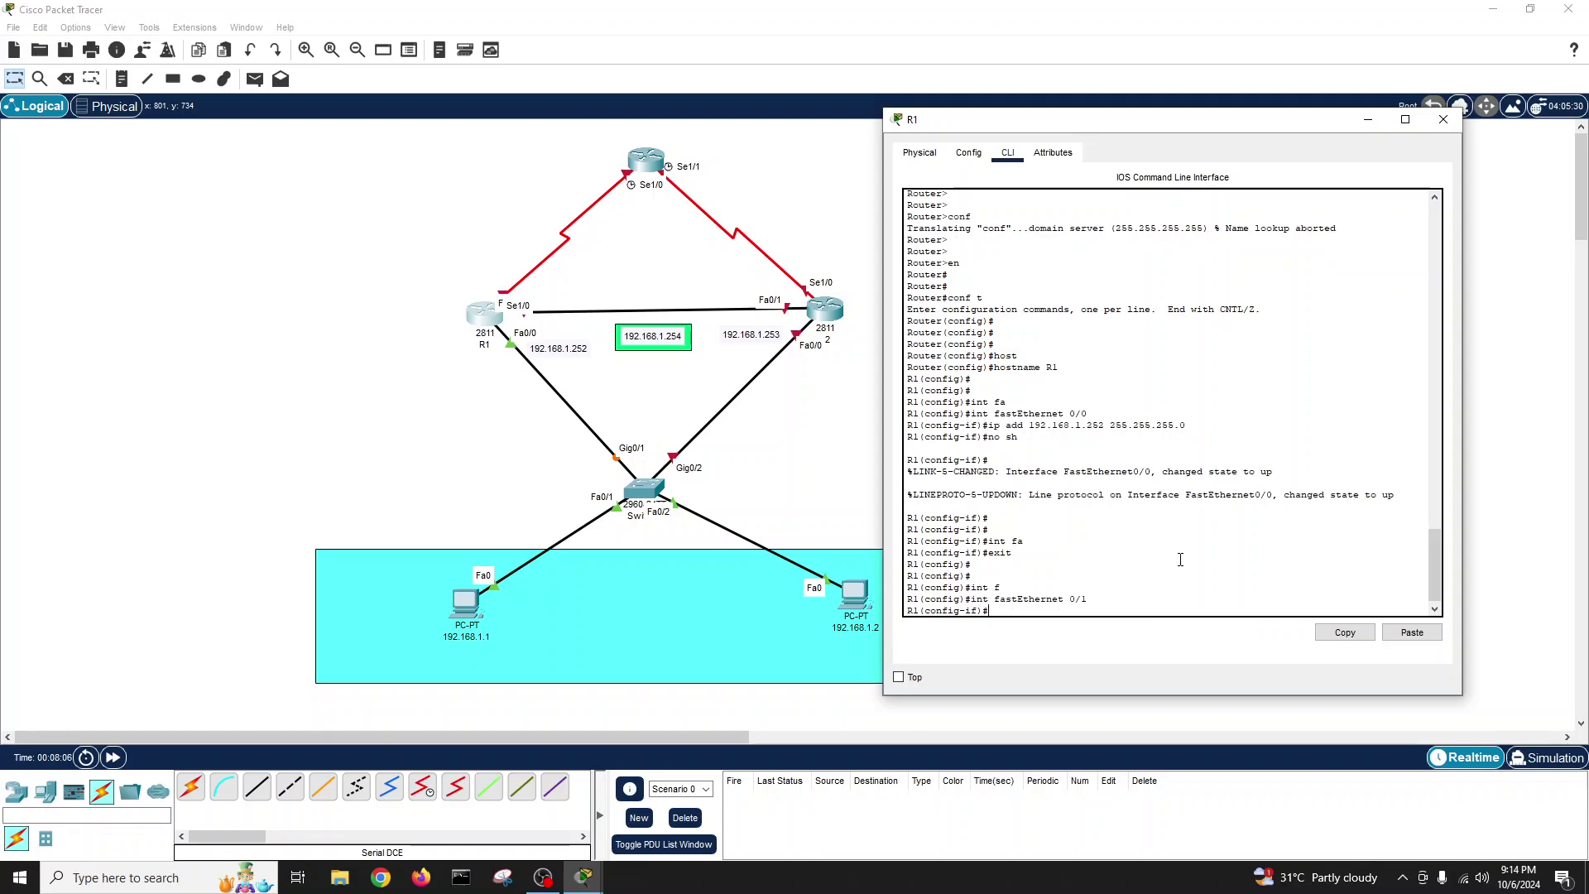
pyautogui.write('ip ad')
# - Label the link between the two lower routers with notes 10.10.10.1 at R1's end and 10.10.10.2 at R2's end
pyautogui.click(122, 78)
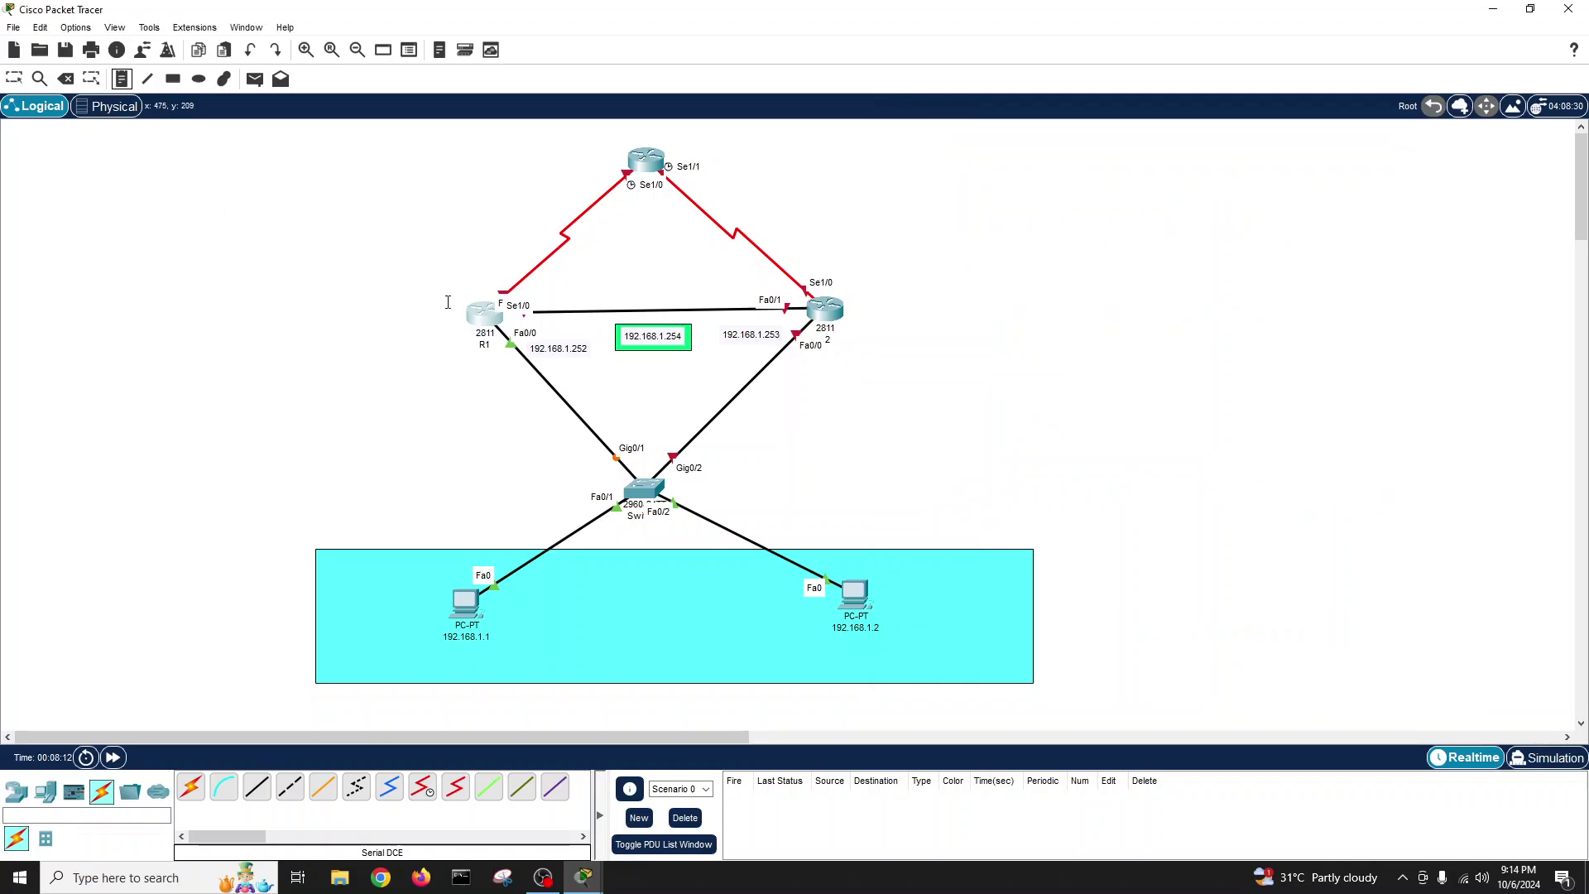
pyautogui.click(540, 299)
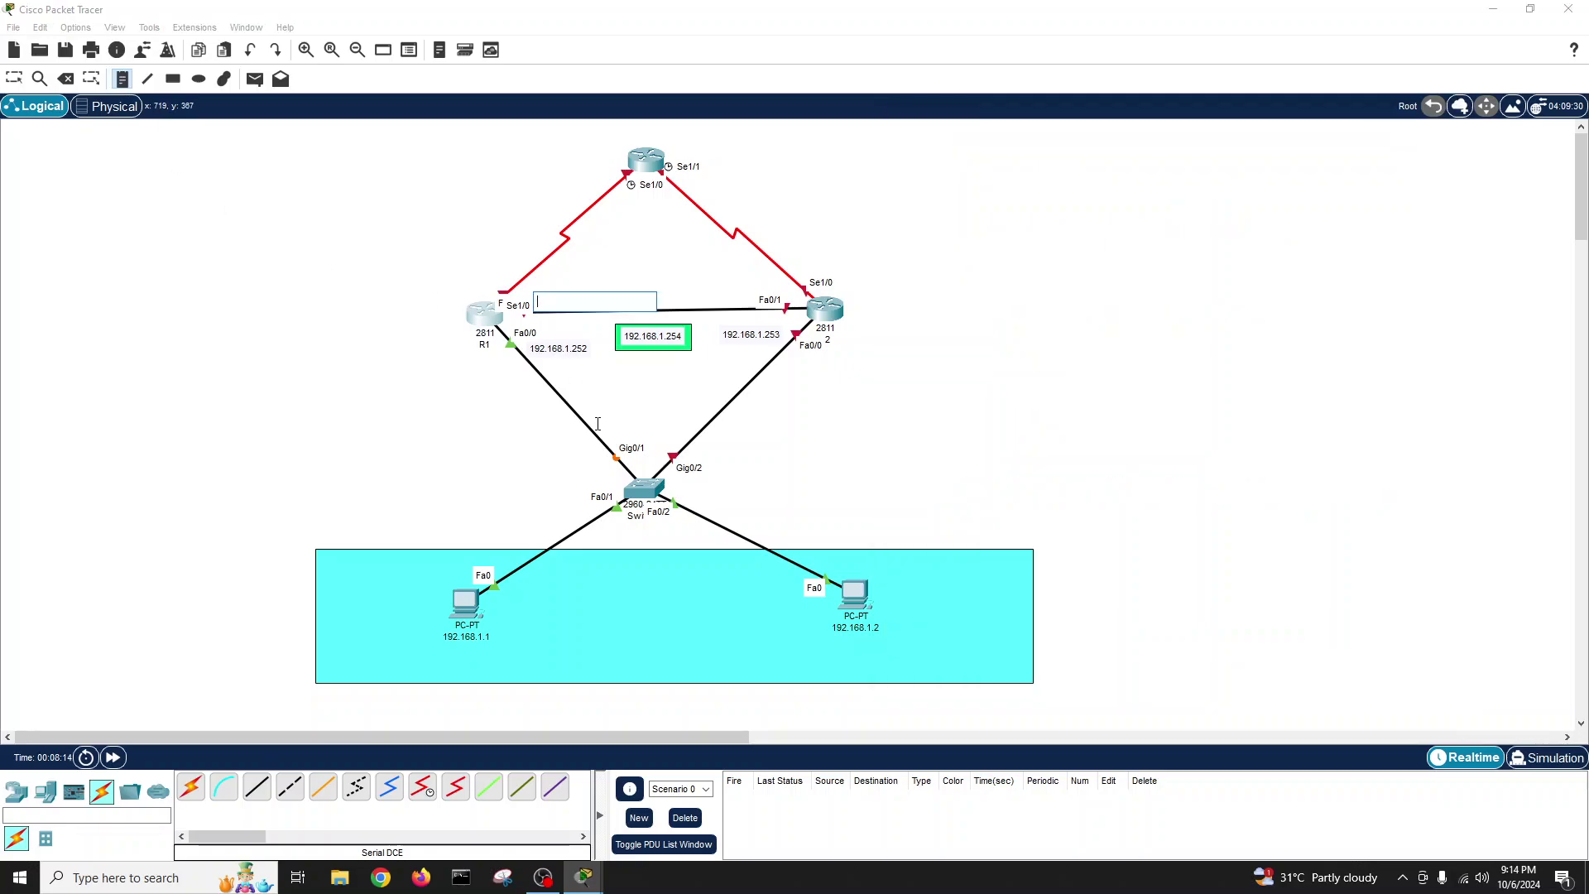
pyautogui.write('10.10.10')
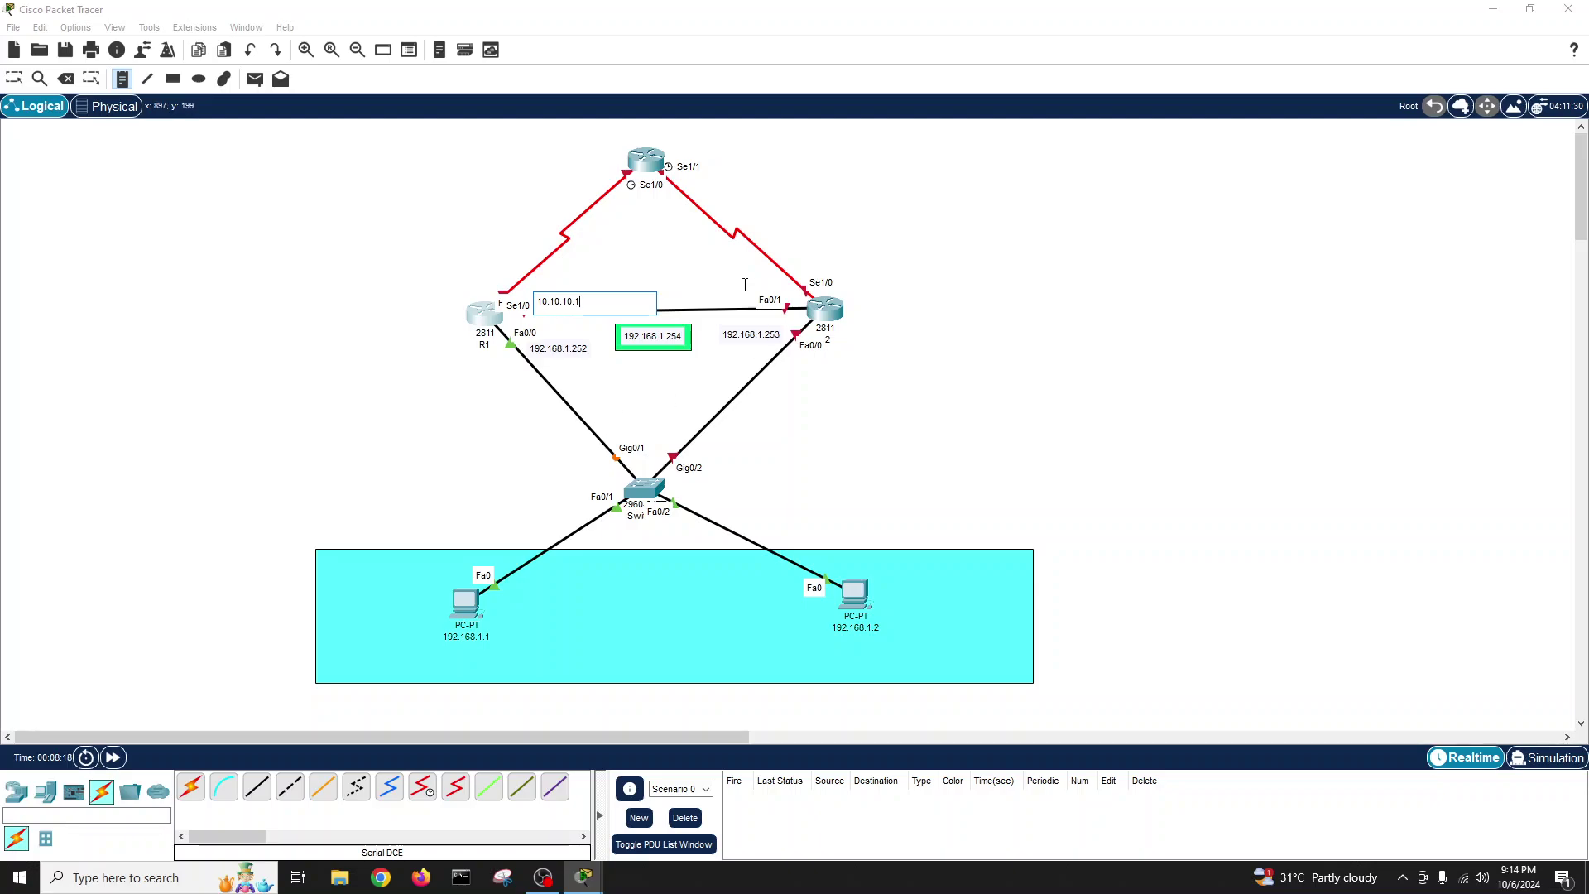
pyautogui.write('.1')
pyautogui.click(745, 284)
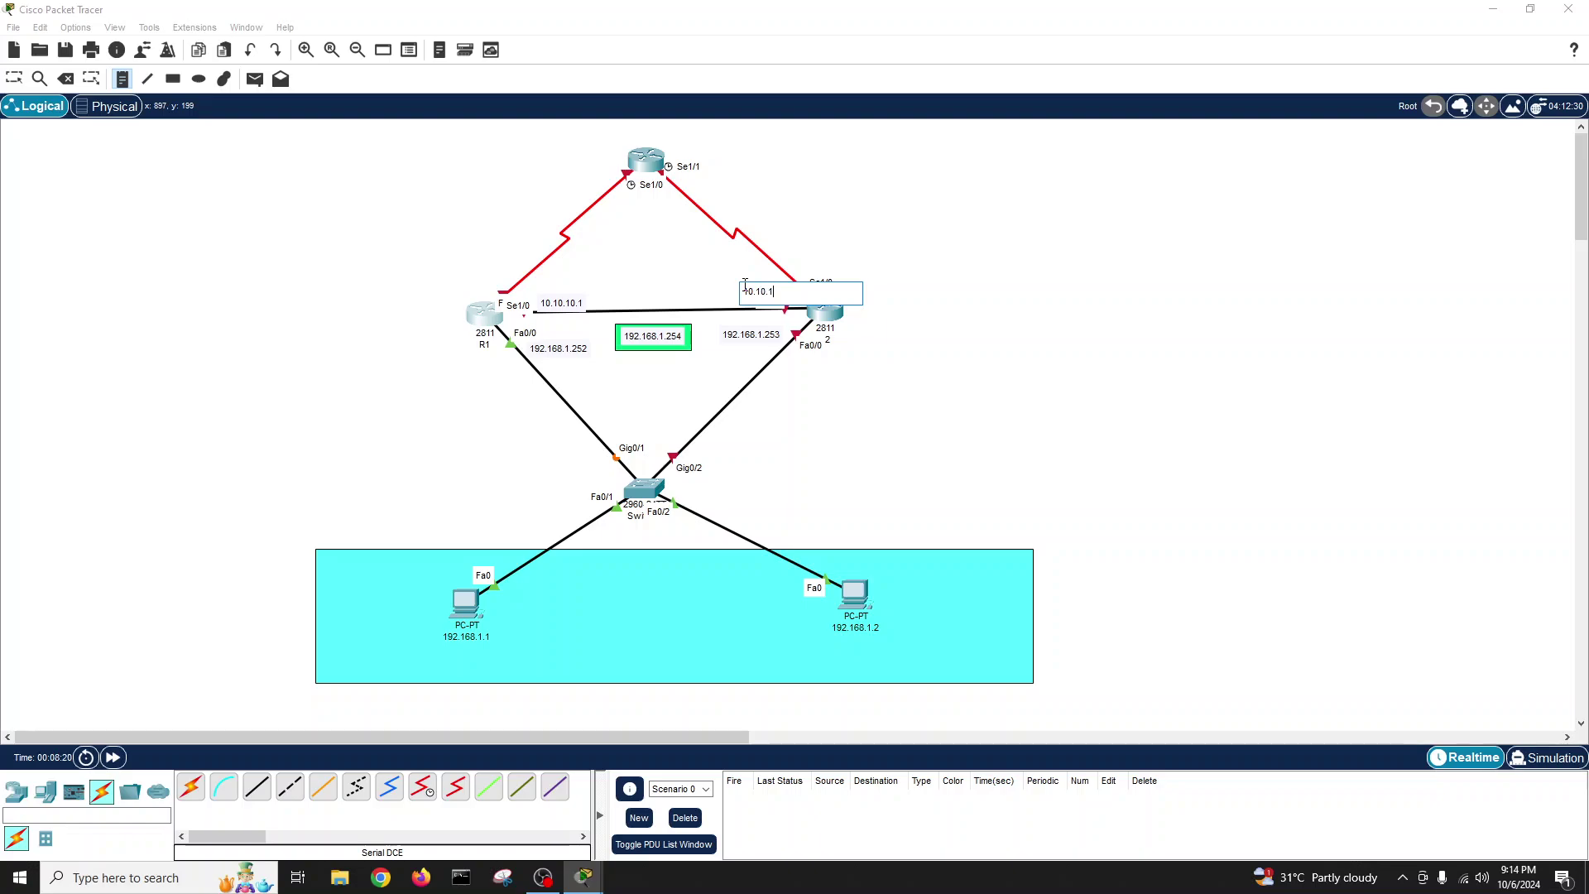
# - Label the serial link from R1 to the upper router with notes 1.1.1.1 at R1 and 1.1.1.2 at the upper router
pyautogui.click(465, 274)
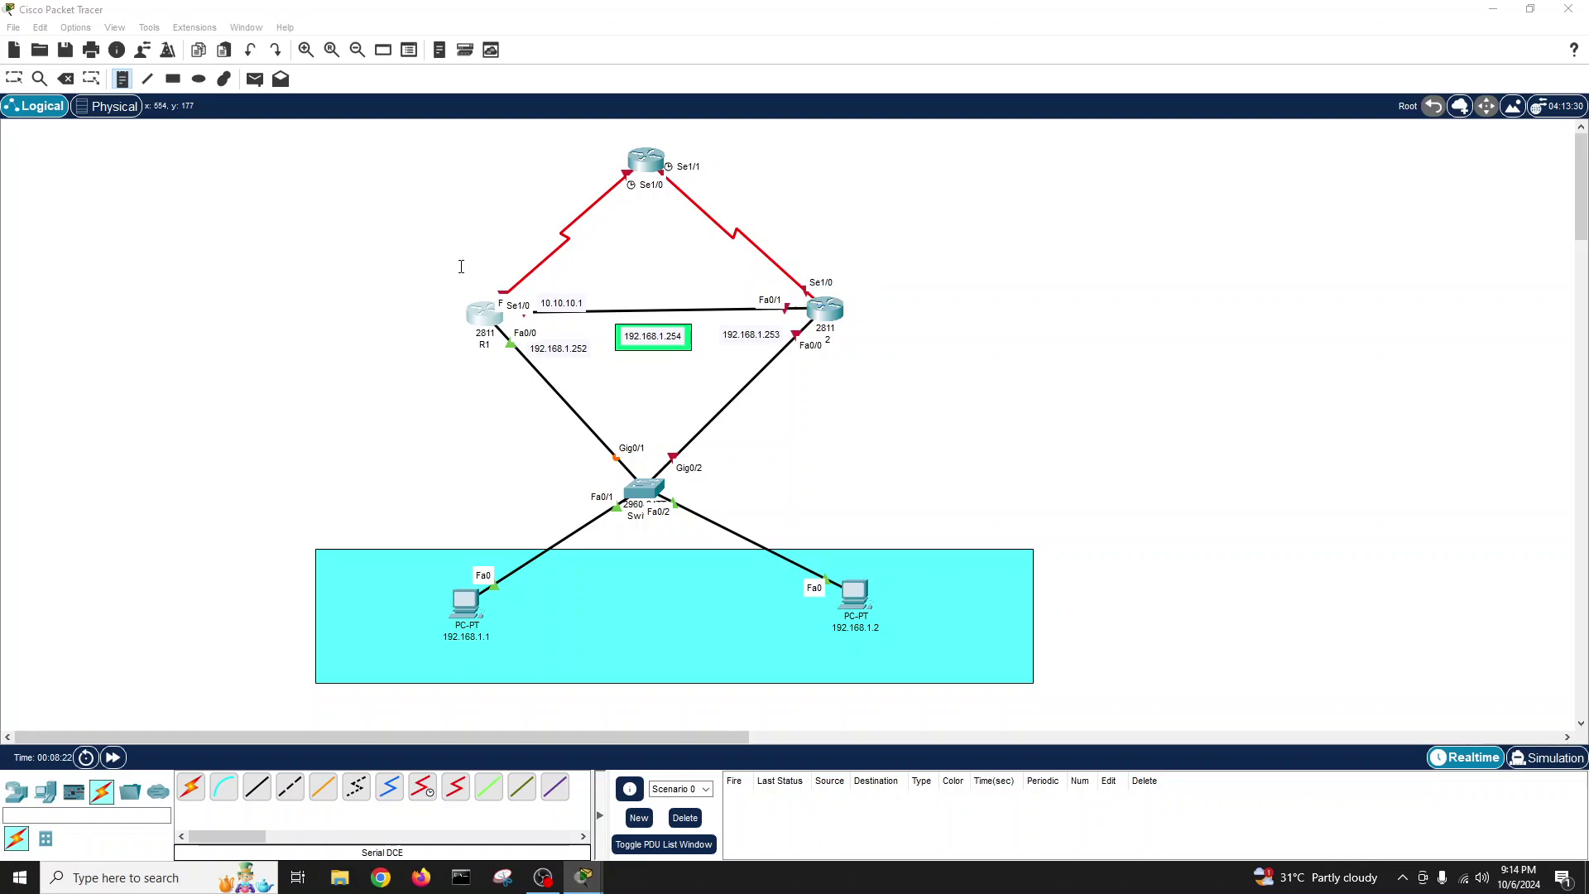
pyautogui.write('1.1.1.1')
pyautogui.click(569, 159)
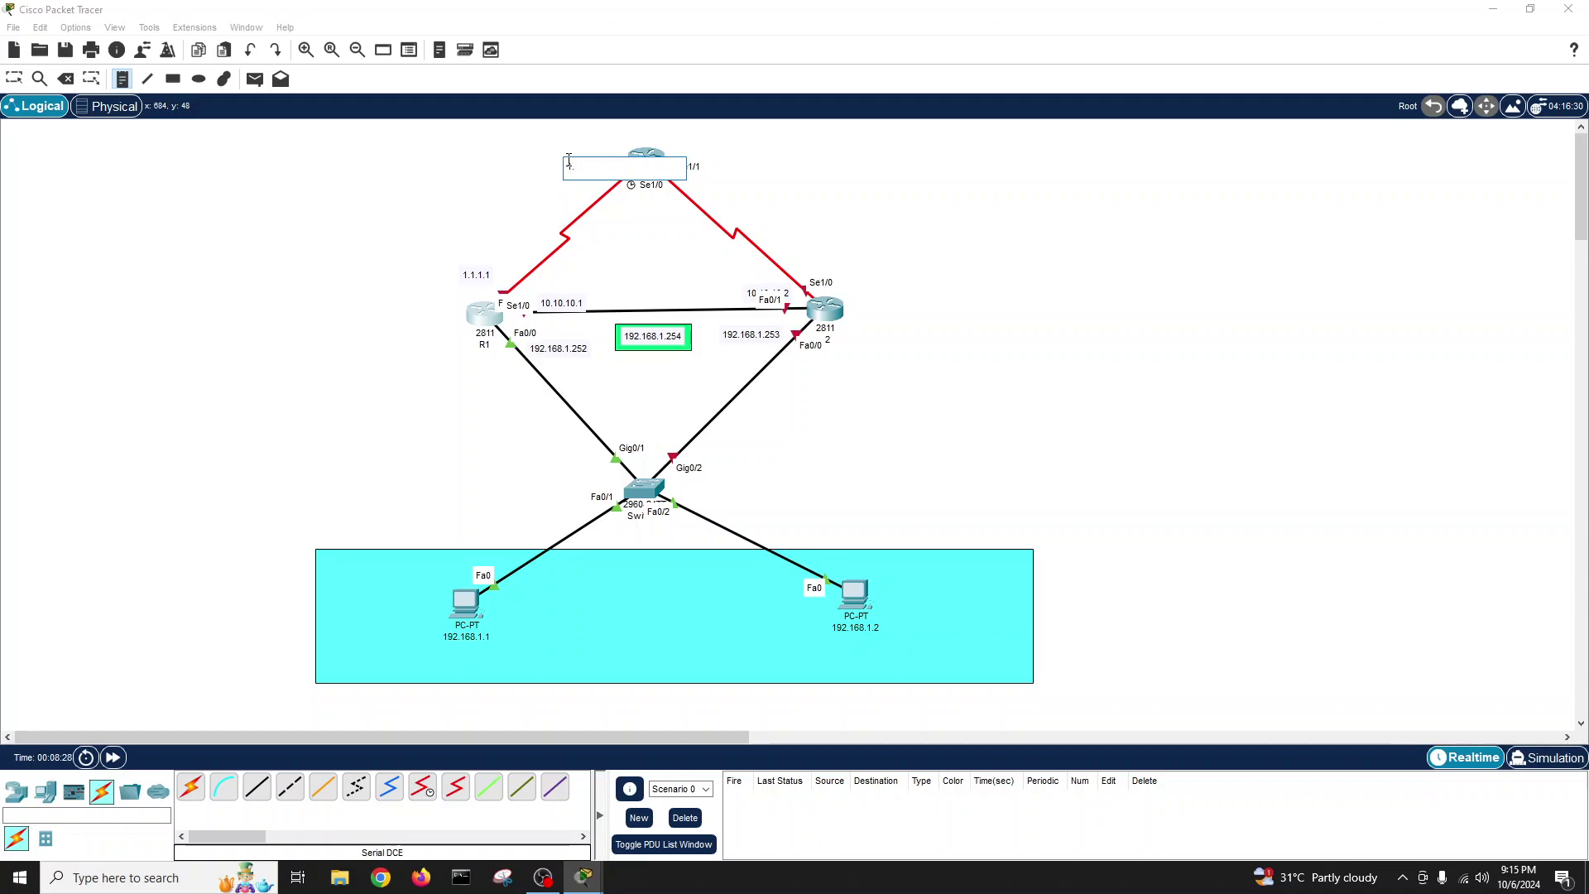
# - Label the serial link from the upper router to R2 with notes 2.1.1.1 at the upper router and 2.1.1.2 at R2
pyautogui.click(716, 162)
pyautogui.write('2.1')
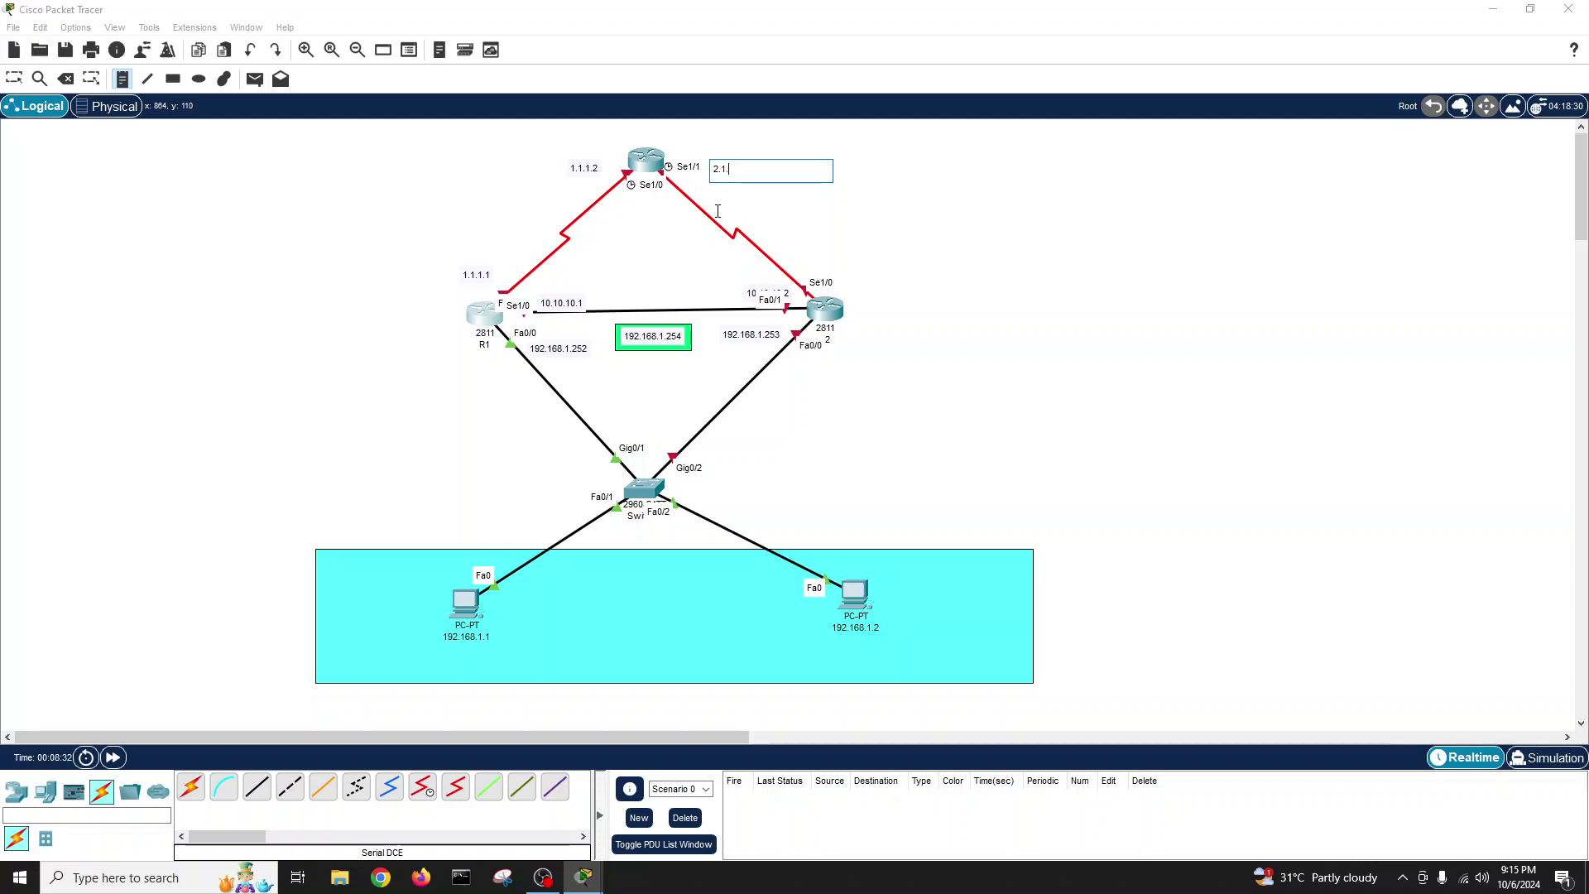
pyautogui.write('.1.1')
pyautogui.click(799, 254)
pyautogui.write('2.1.')
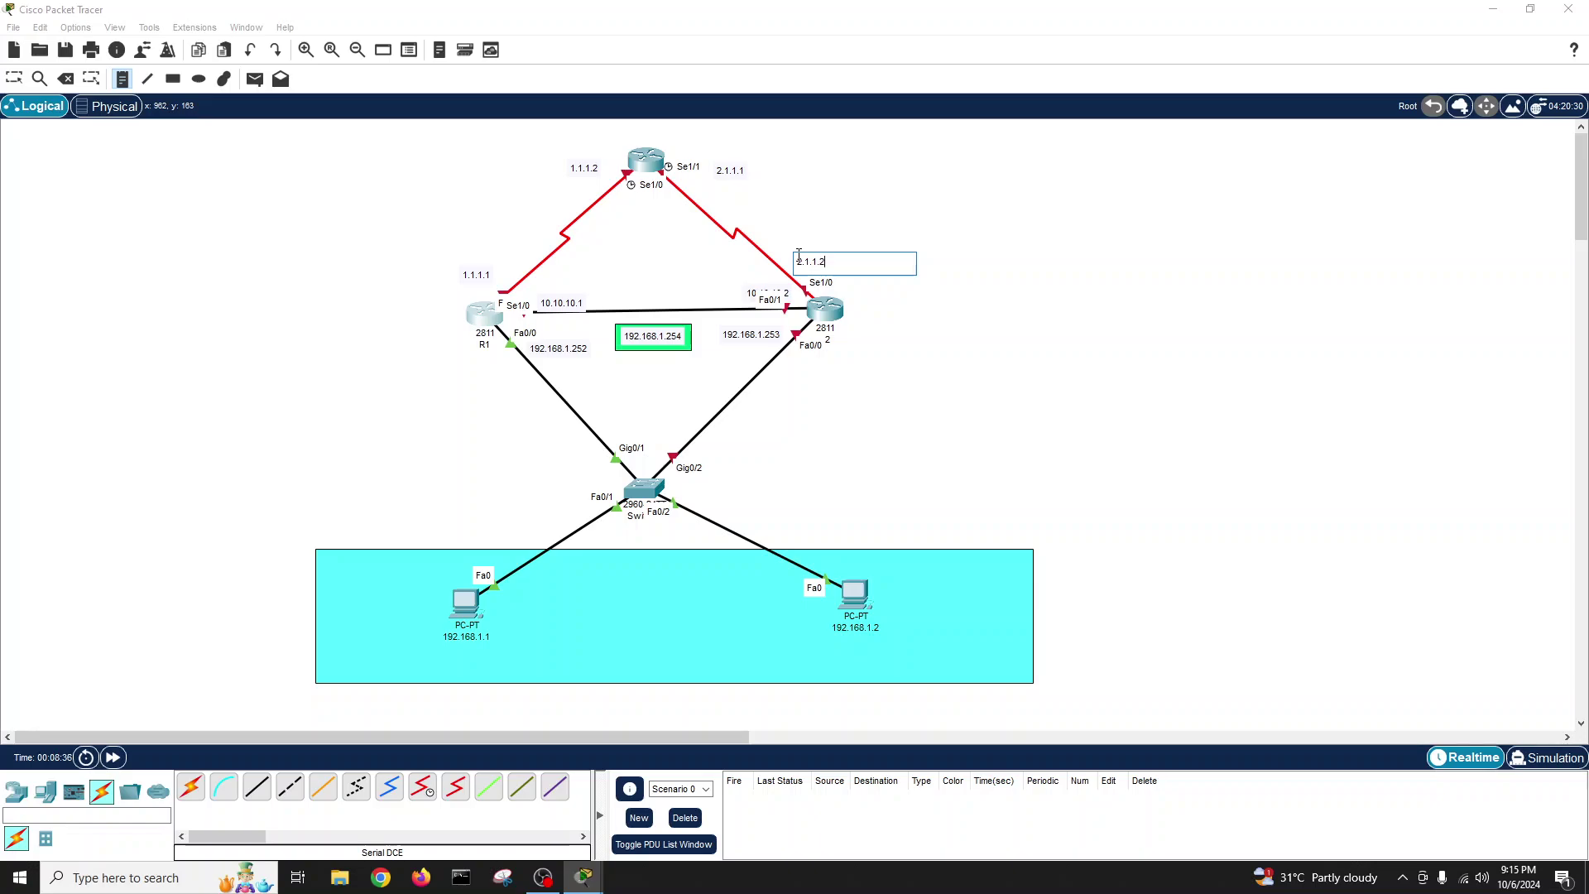
pyautogui.write('1.2')
# - Stop placing notes and shift the 10.10.10.2 and 10.10.10.1 labels slightly upward, clear of the link and port labels
pyautogui.click(929, 334)
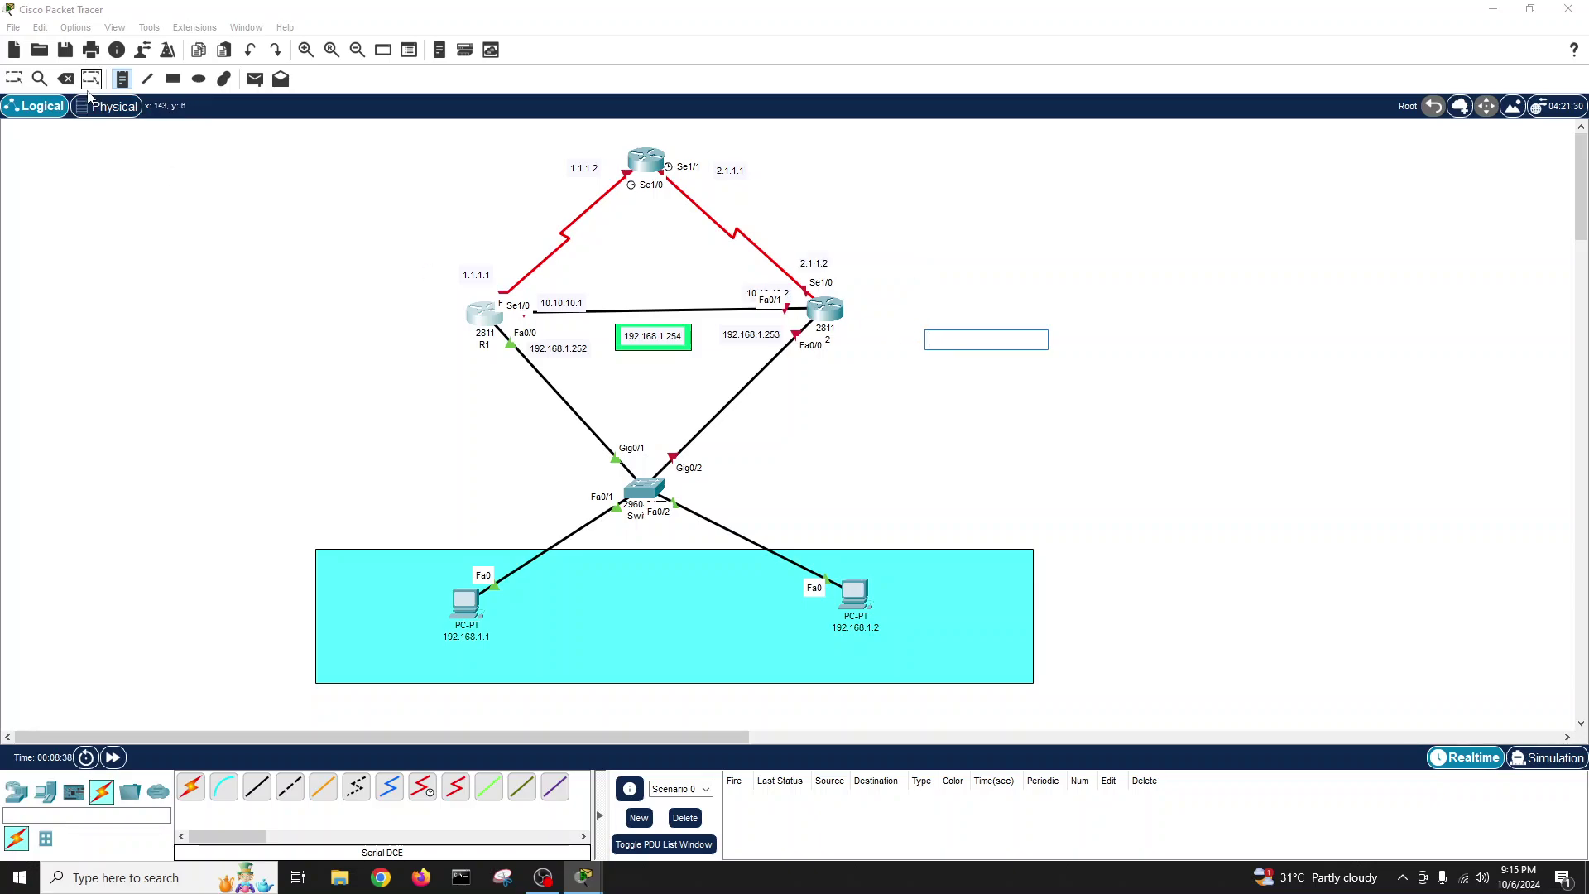
pyautogui.click(14, 79)
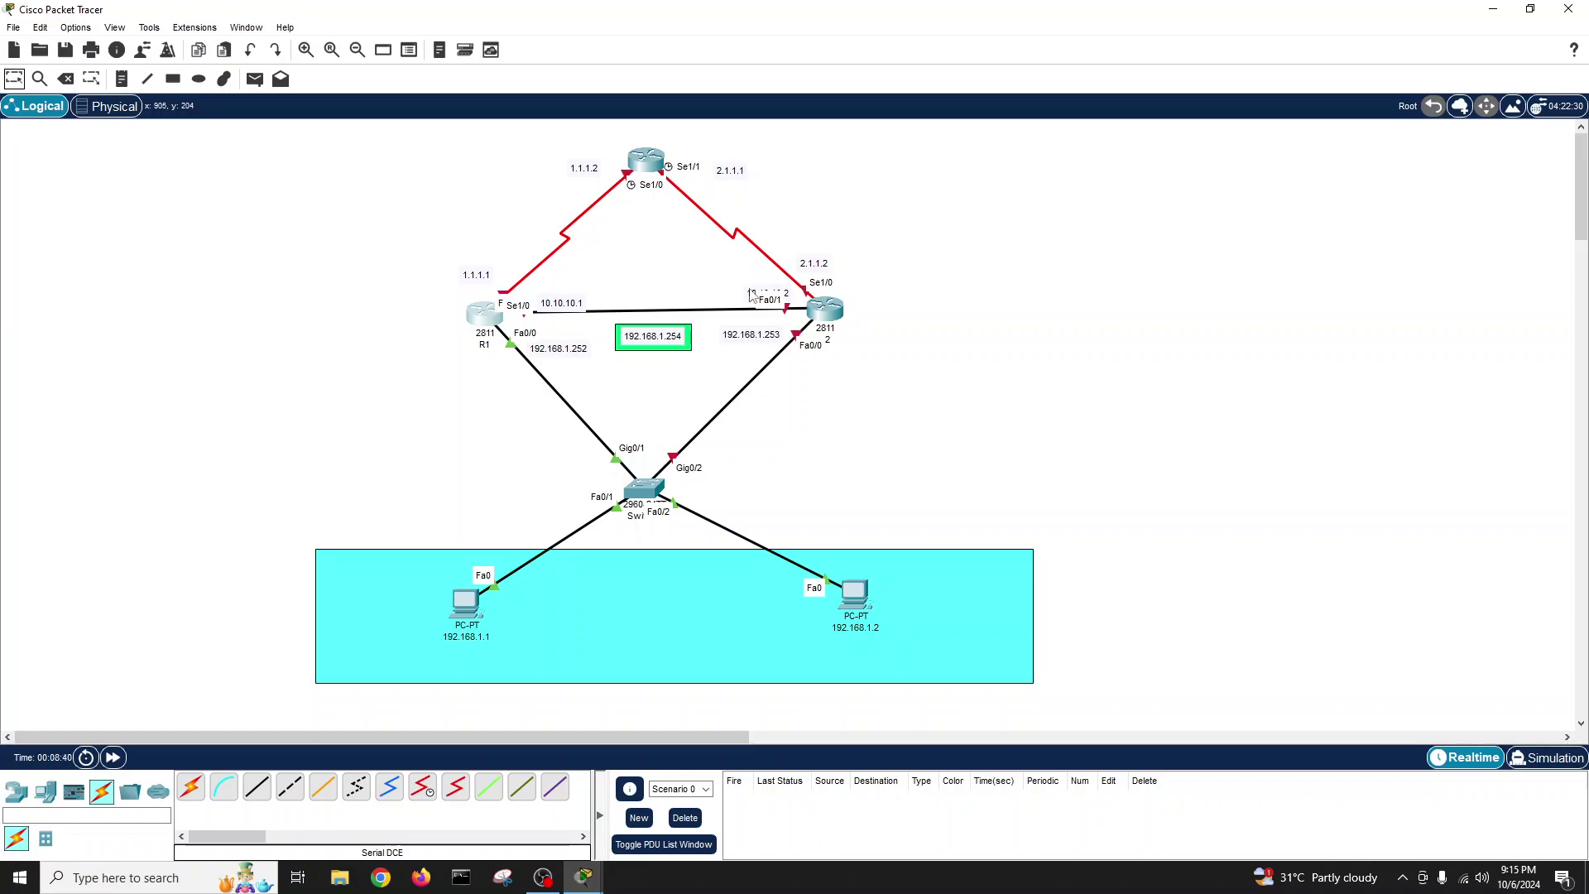
pyautogui.moveTo(747, 295); pyautogui.dragTo(736, 285)
pyautogui.moveTo(547, 303); pyautogui.dragTo(548, 292)
# - Reopen R1's command line, give fastEthernet 0/1 the address 10.10.10.1 with mask 255.255.255.0 and enable it with no sh
pyautogui.click(484, 313)
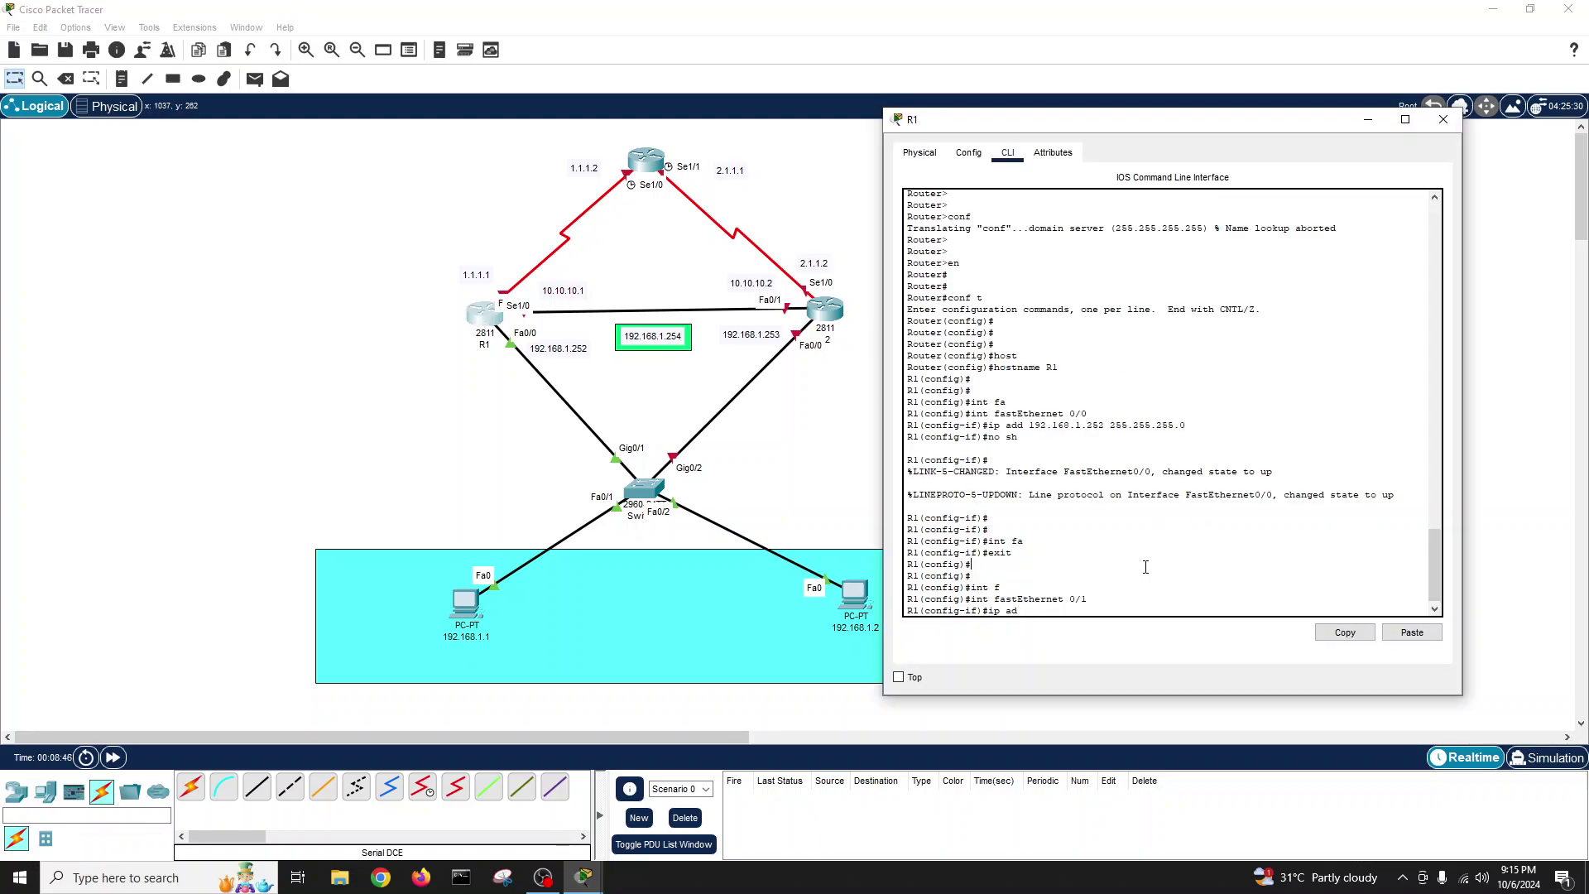
pyautogui.press('Return')
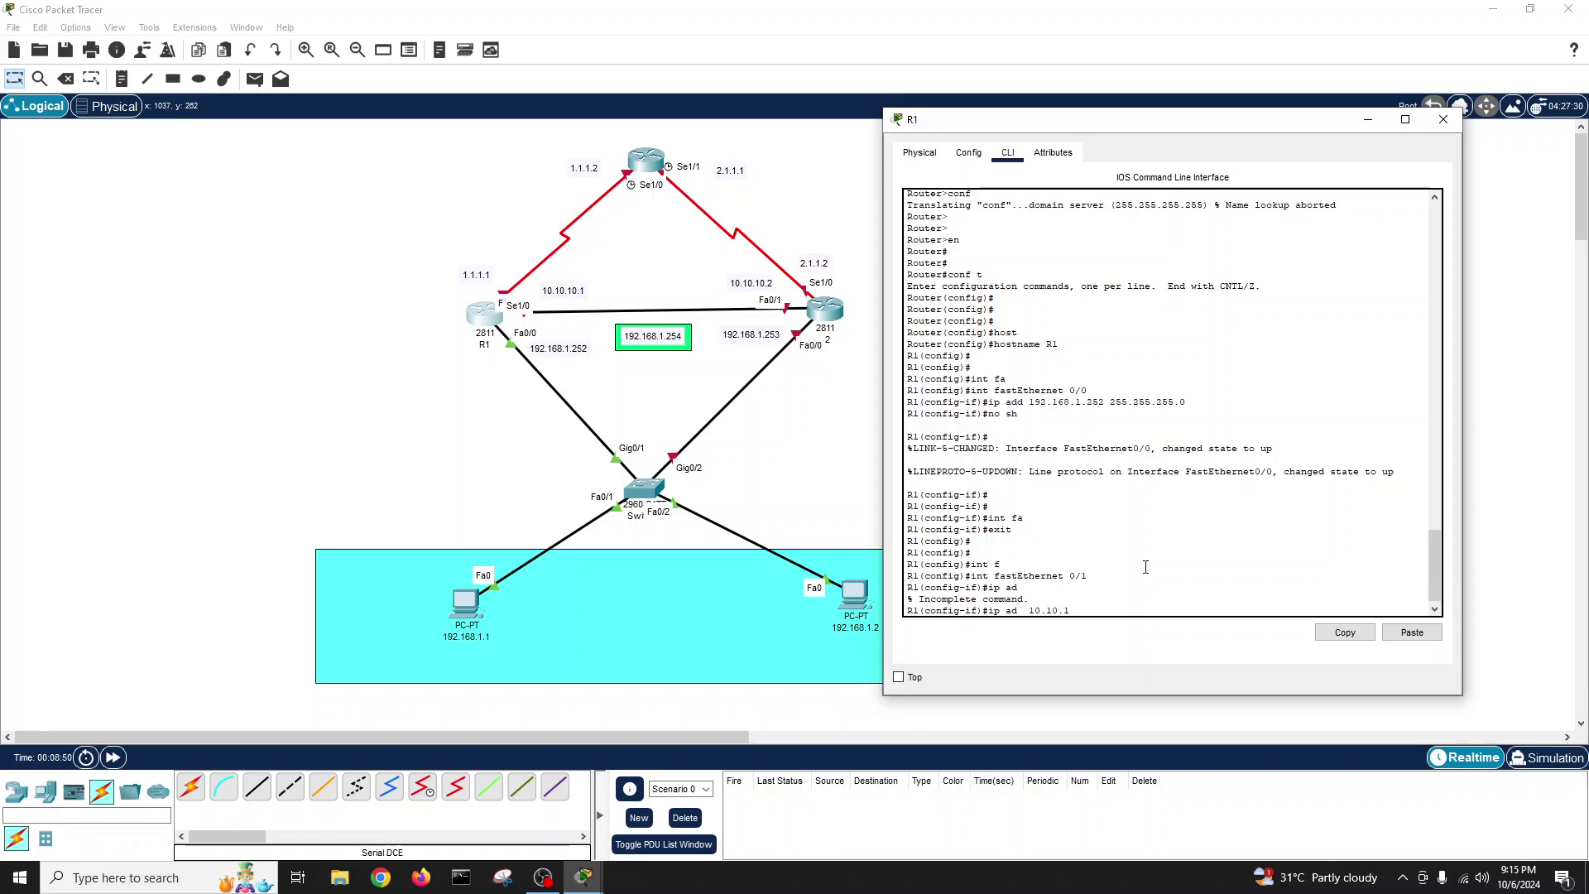
pyautogui.write('55/255')
pyautogui.press('BackSpace')
pyautogui.press('BackSpace')
pyautogui.write('.255.255.0')
pyautogui.press('Return')
pyautogui.write('no')
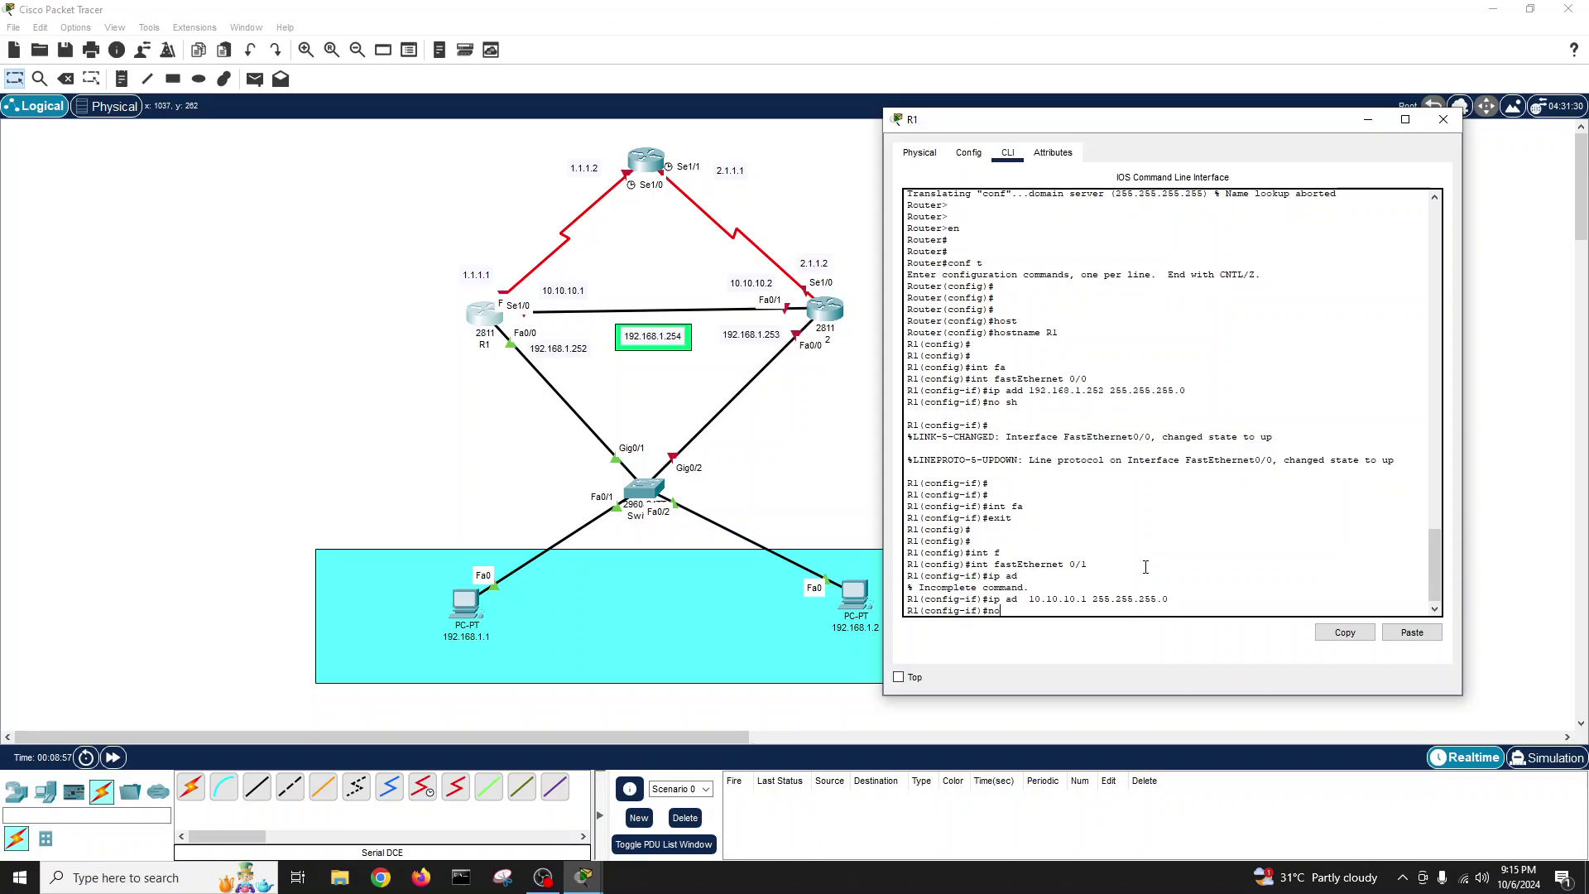
pyautogui.write(' sh')
pyautogui.press('Return')
pyautogui.press('Return')
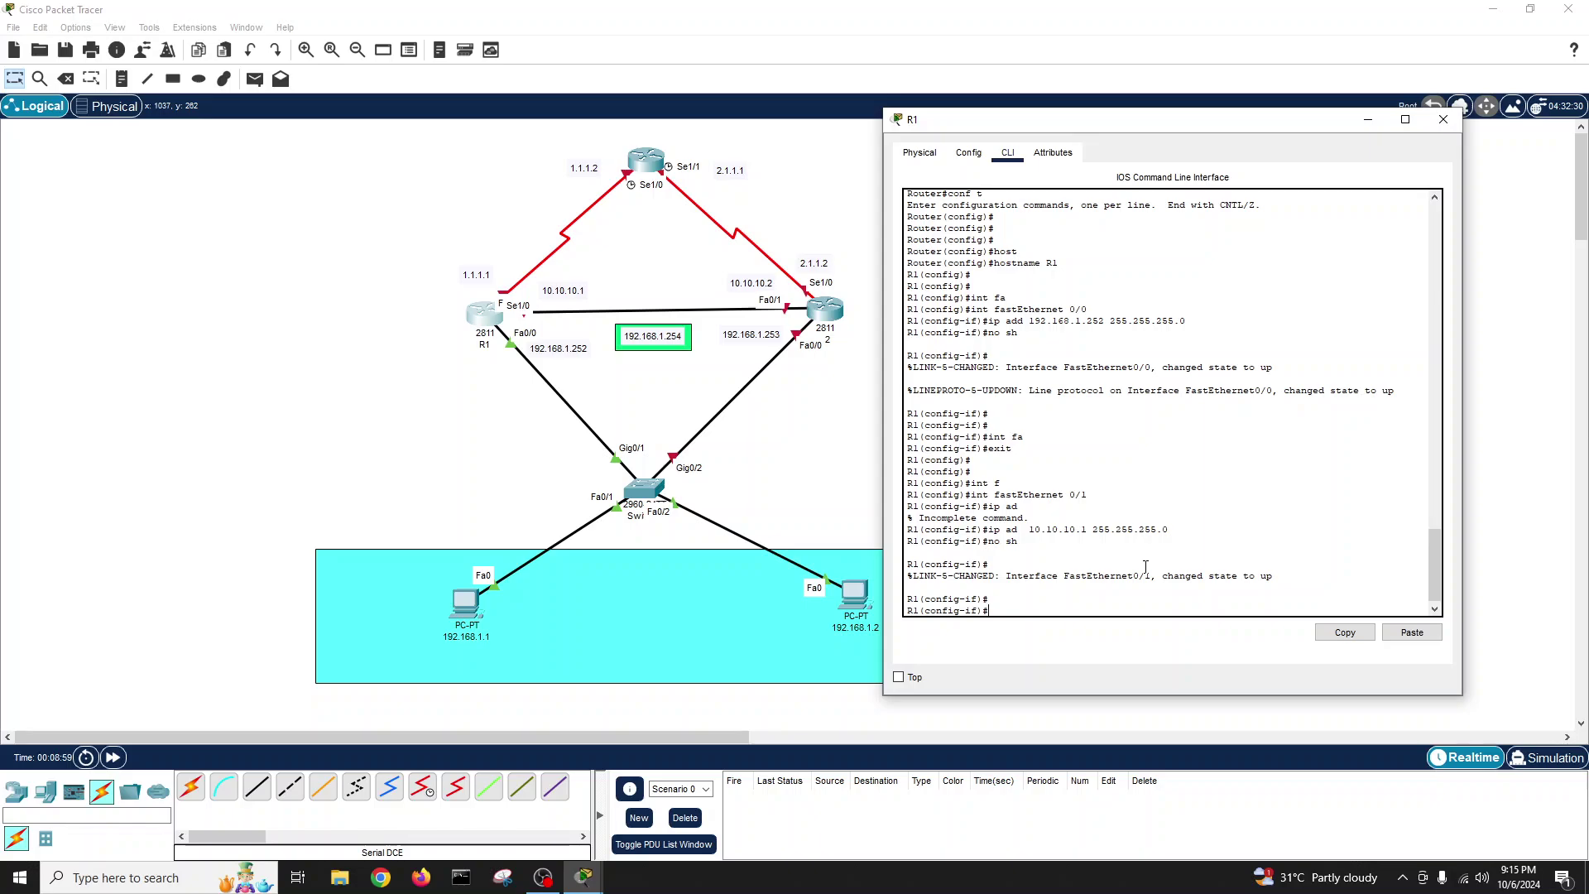
# - Give R1's se1/0 interface the address 1.1.1.1 with mask 255.255.255.0 and enable it with no sh
pyautogui.write('int se1/0')
pyautogui.press('Return')
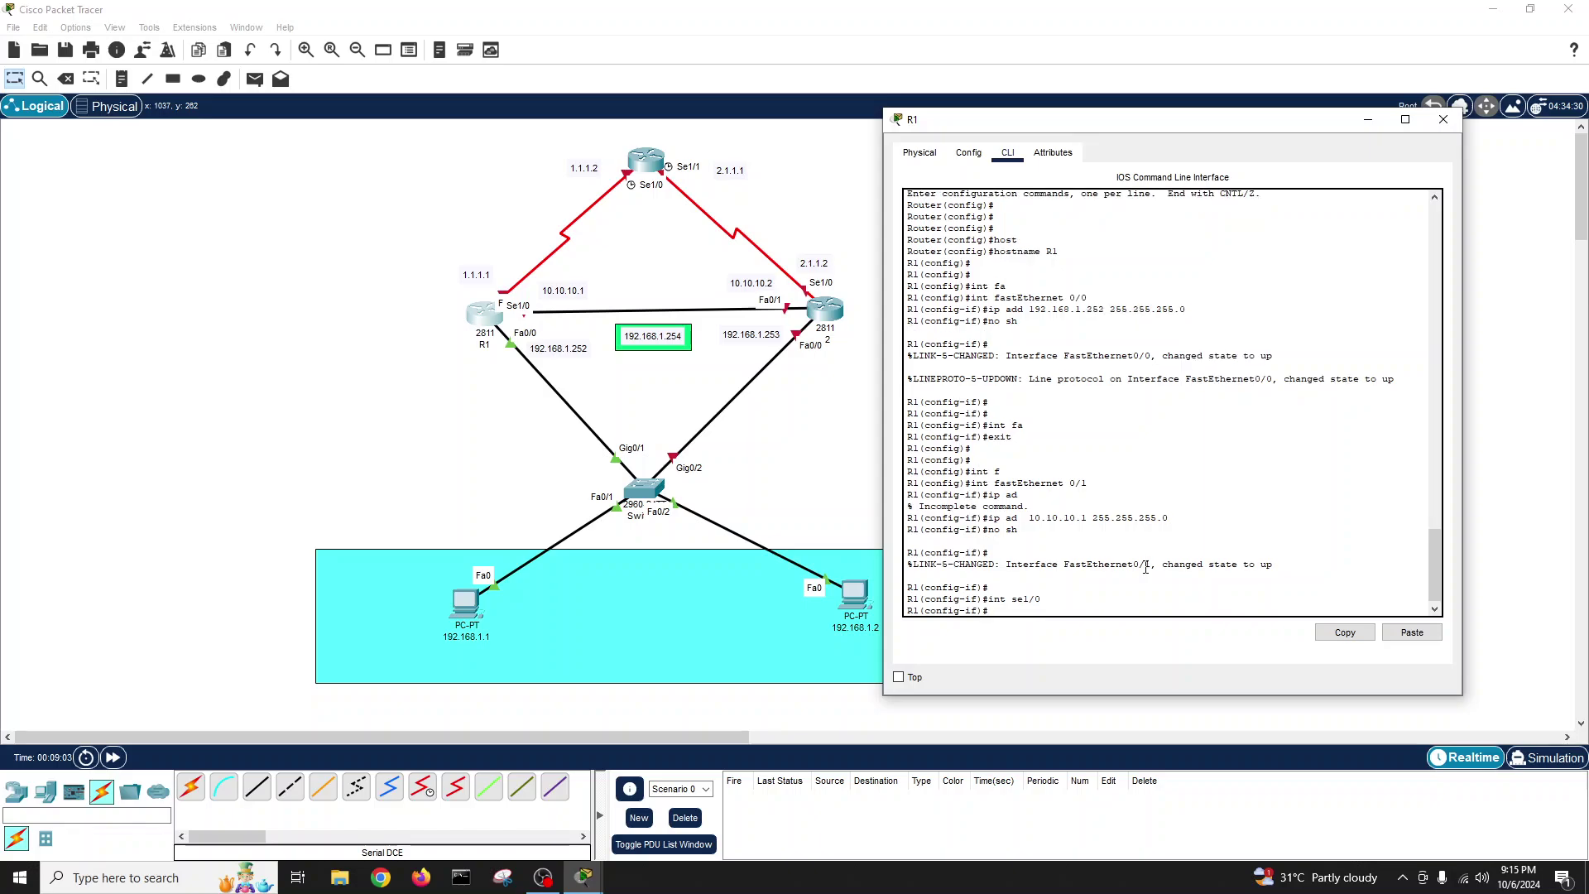
pyautogui.write('ip add 1.1.1.1 255.255.255.0')
pyautogui.press('Return')
pyautogui.write('no sh')
pyautogui.press('Return')
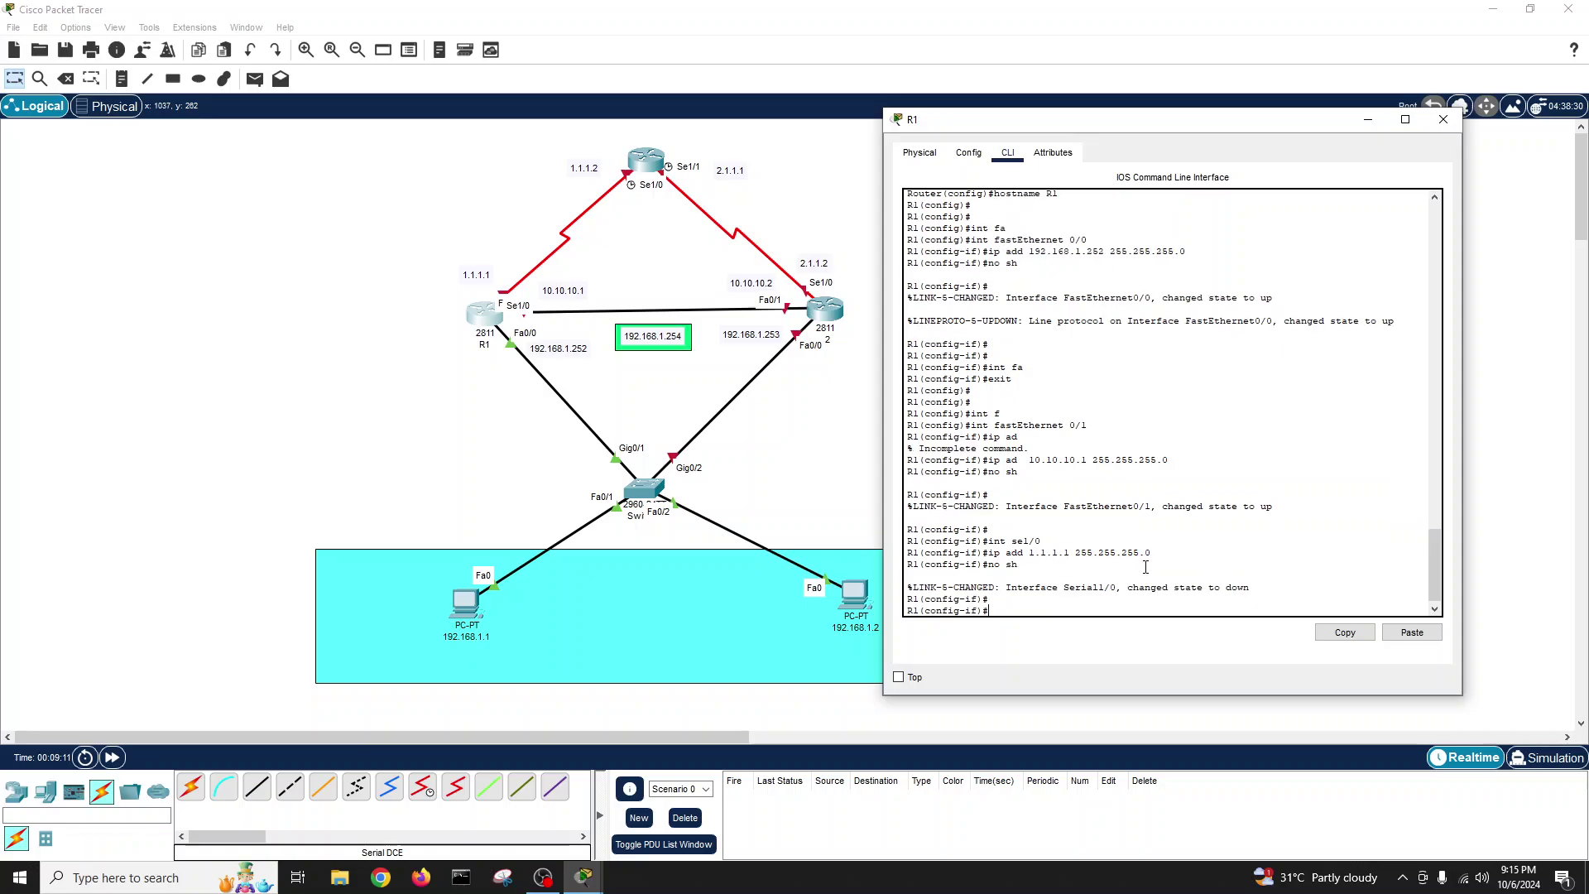
pyautogui.press('Return')
pyautogui.press('Return')
pyautogui.press('Return')
# - Exit to R1's privileged mode and save the running configuration to startup-config, accepting the default destination filename
pyautogui.write('exit')
pyautogui.press('Return')
pyautogui.press('Return')
pyautogui.press('Return')
pyautogui.write('ex')
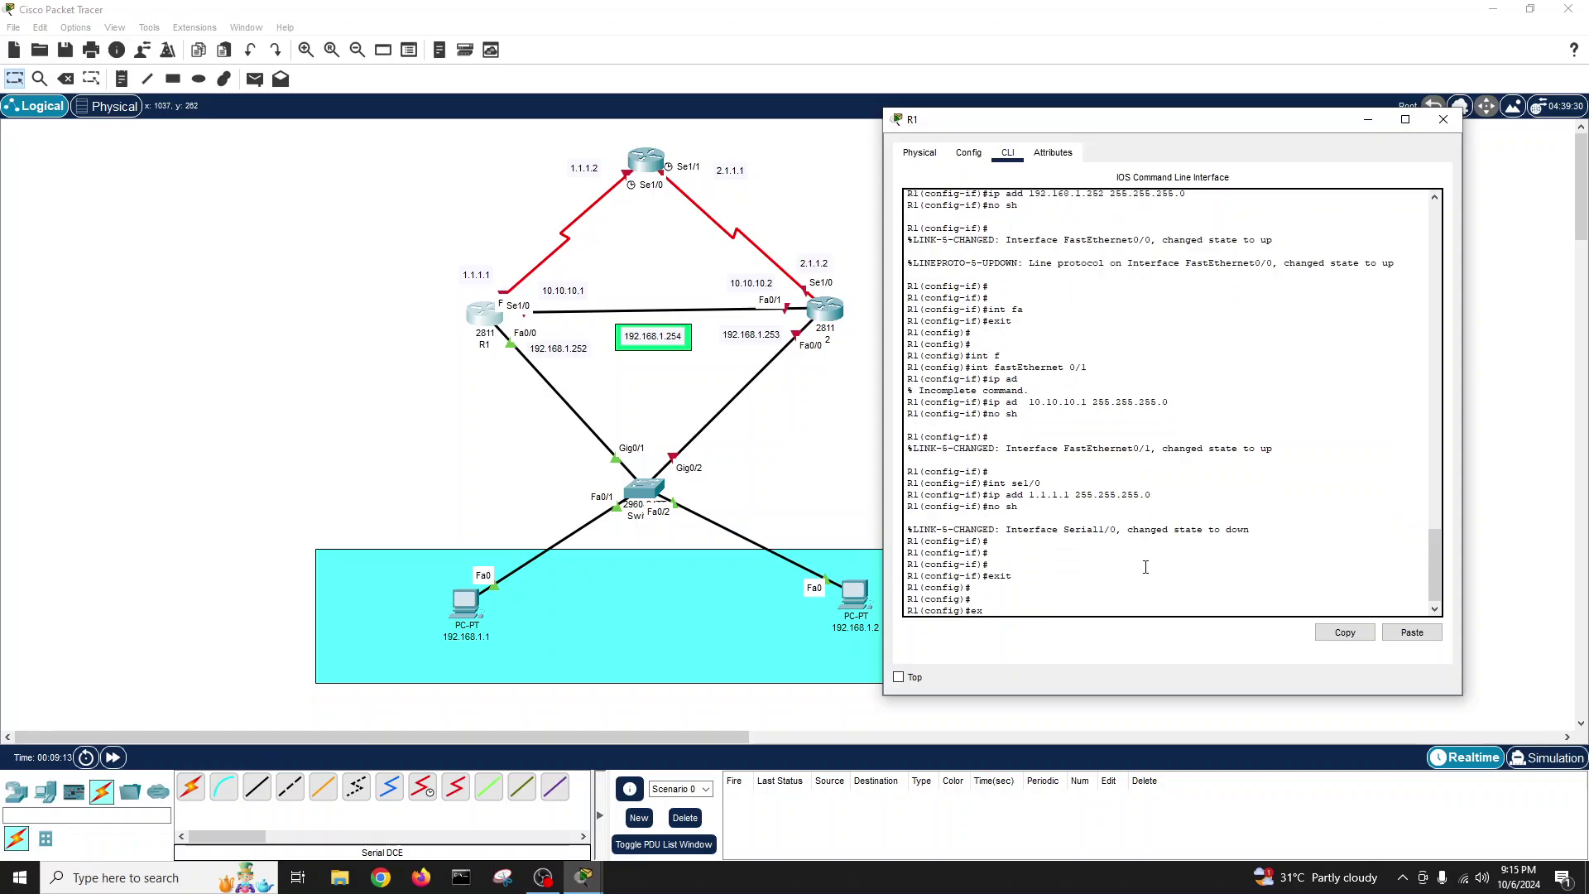
pyautogui.write('it')
pyautogui.press('Return')
pyautogui.write('copy run st')
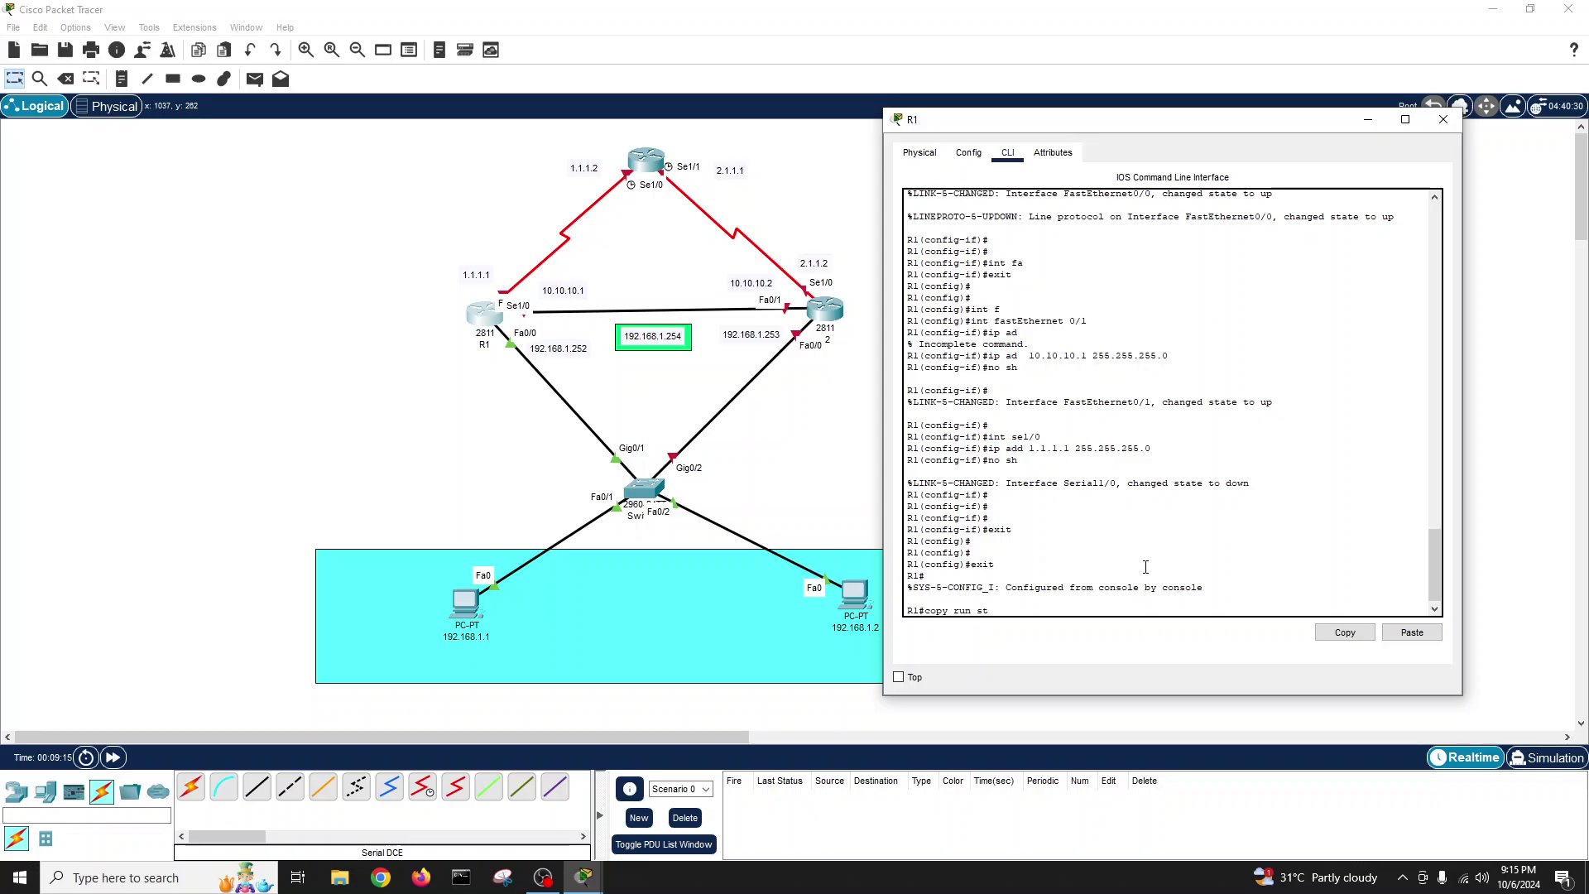
pyautogui.press('Return')
pyautogui.press('Return')
pyautogui.press('Return')
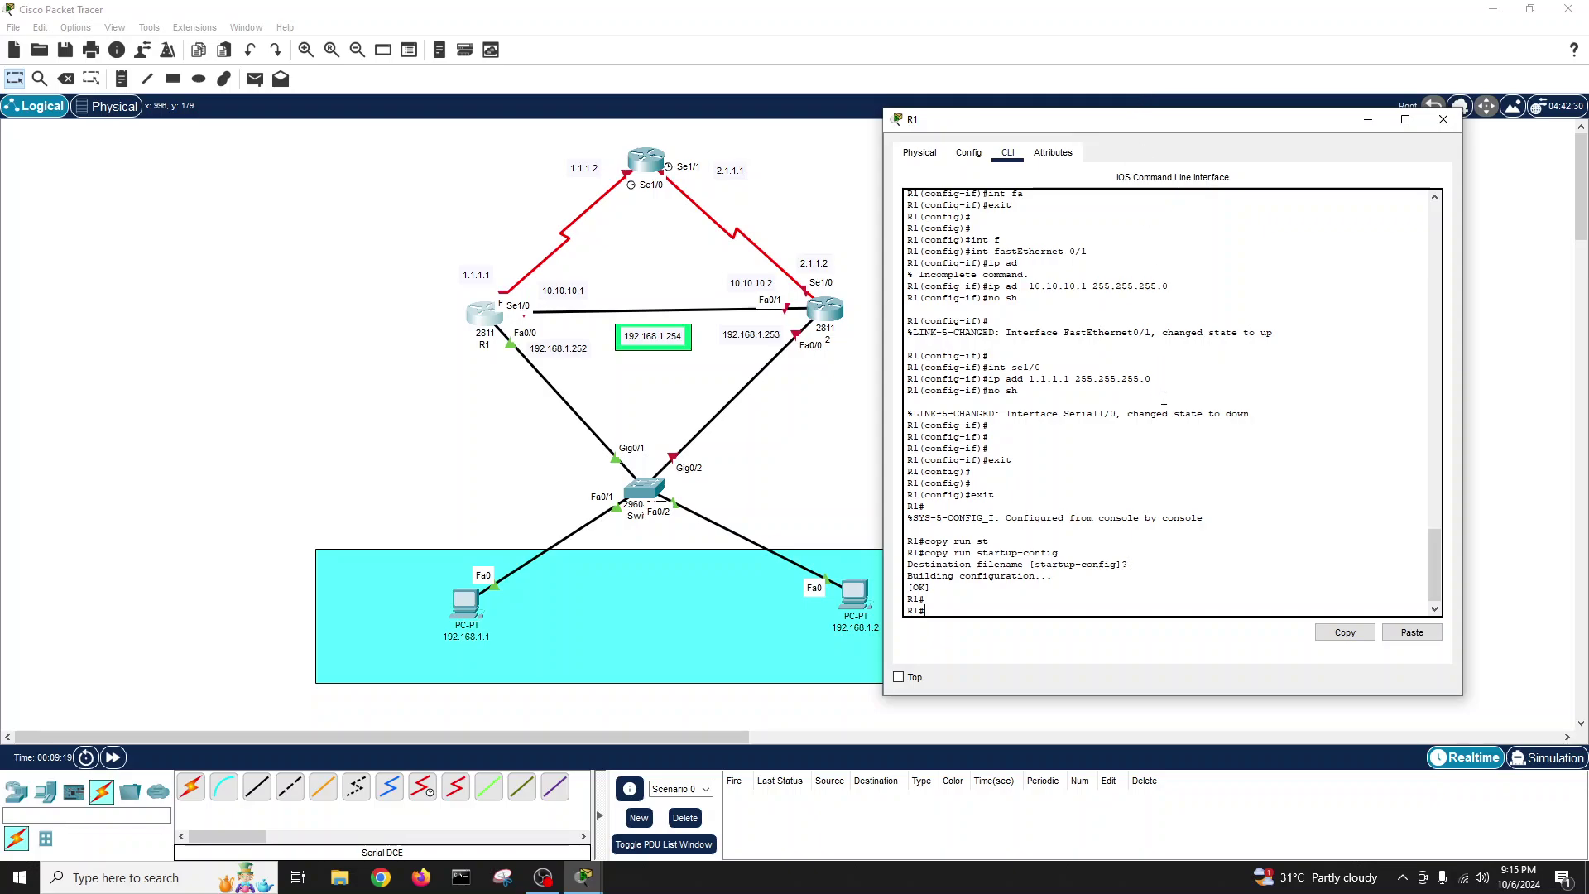
# - Run show ip int brief on R1, examine the rows of FastEthernet0/0, FastEthernet0/1 and Serial1/0, and close the router window
pyautogui.write('show ip int bri')
pyautogui.press('Tab')
pyautogui.press('Return')
pyautogui.press('Return')
pyautogui.press('Return')
pyautogui.press('Return')
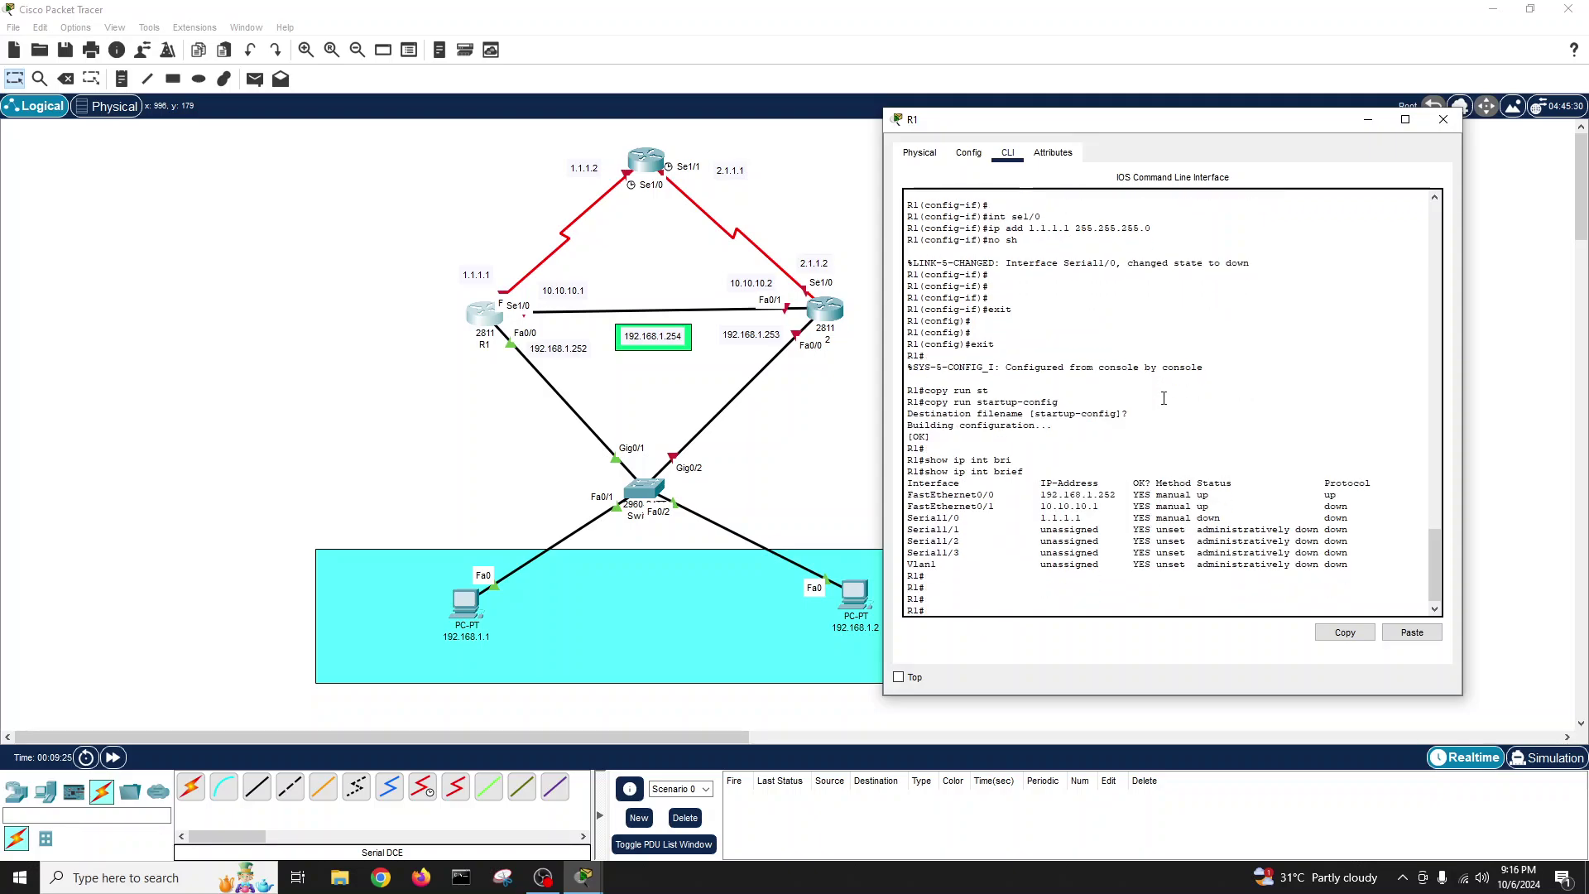
pyautogui.moveTo(1351, 518); pyautogui.dragTo(901, 499)
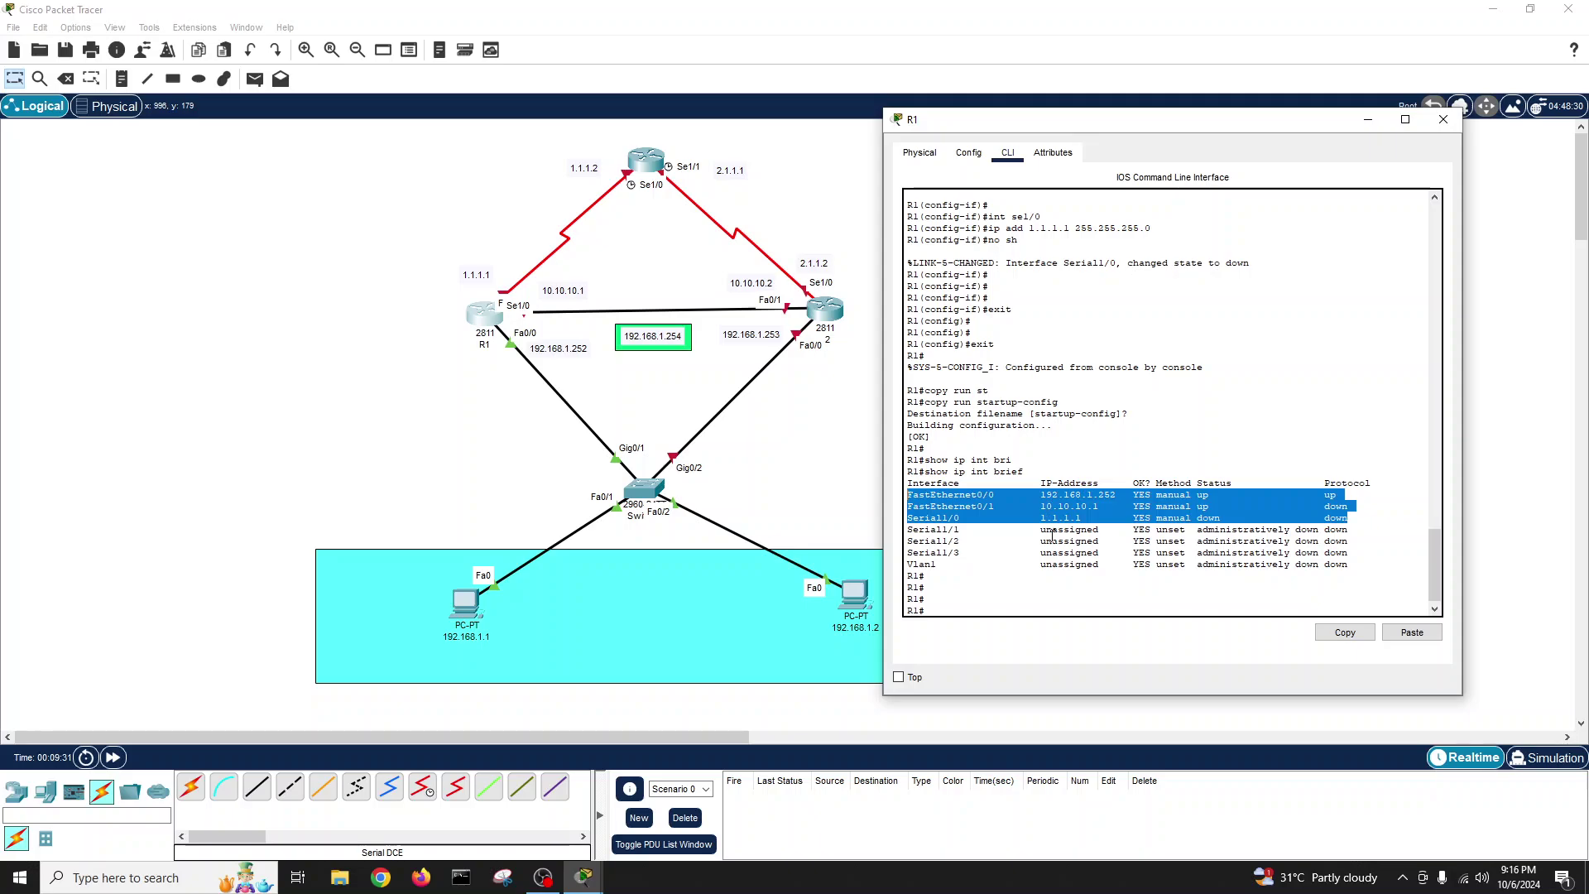
pyautogui.click(1444, 119)
# - Open router R2's command line and answer no to the initial configuration dialog
pyautogui.click(828, 323)
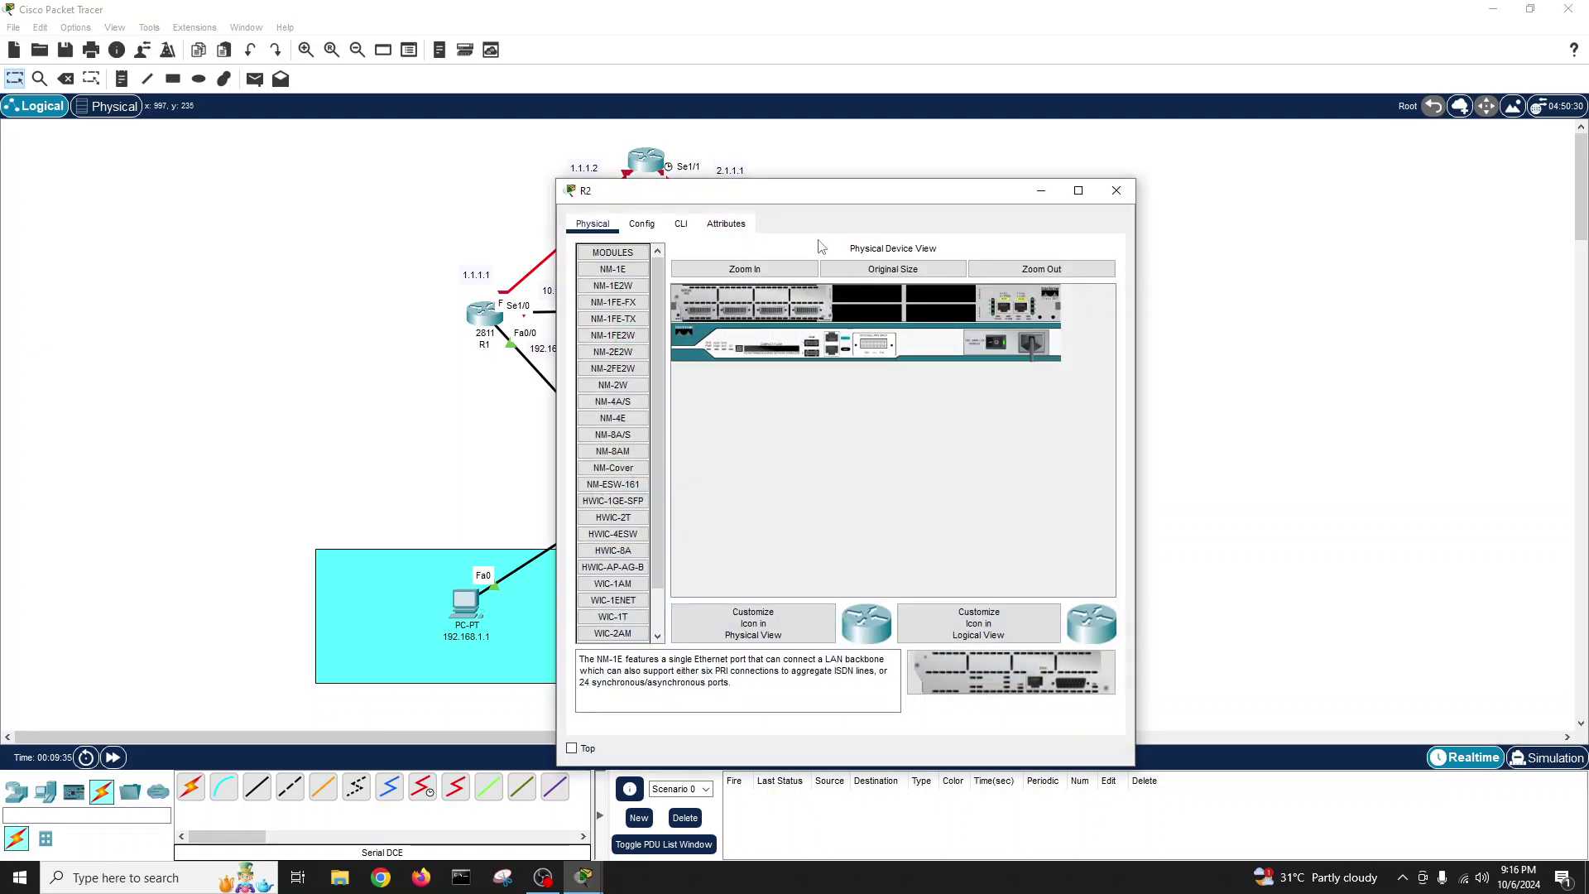
pyautogui.moveTo(798, 192); pyautogui.dragTo(1177, 177)
pyautogui.click(1062, 199)
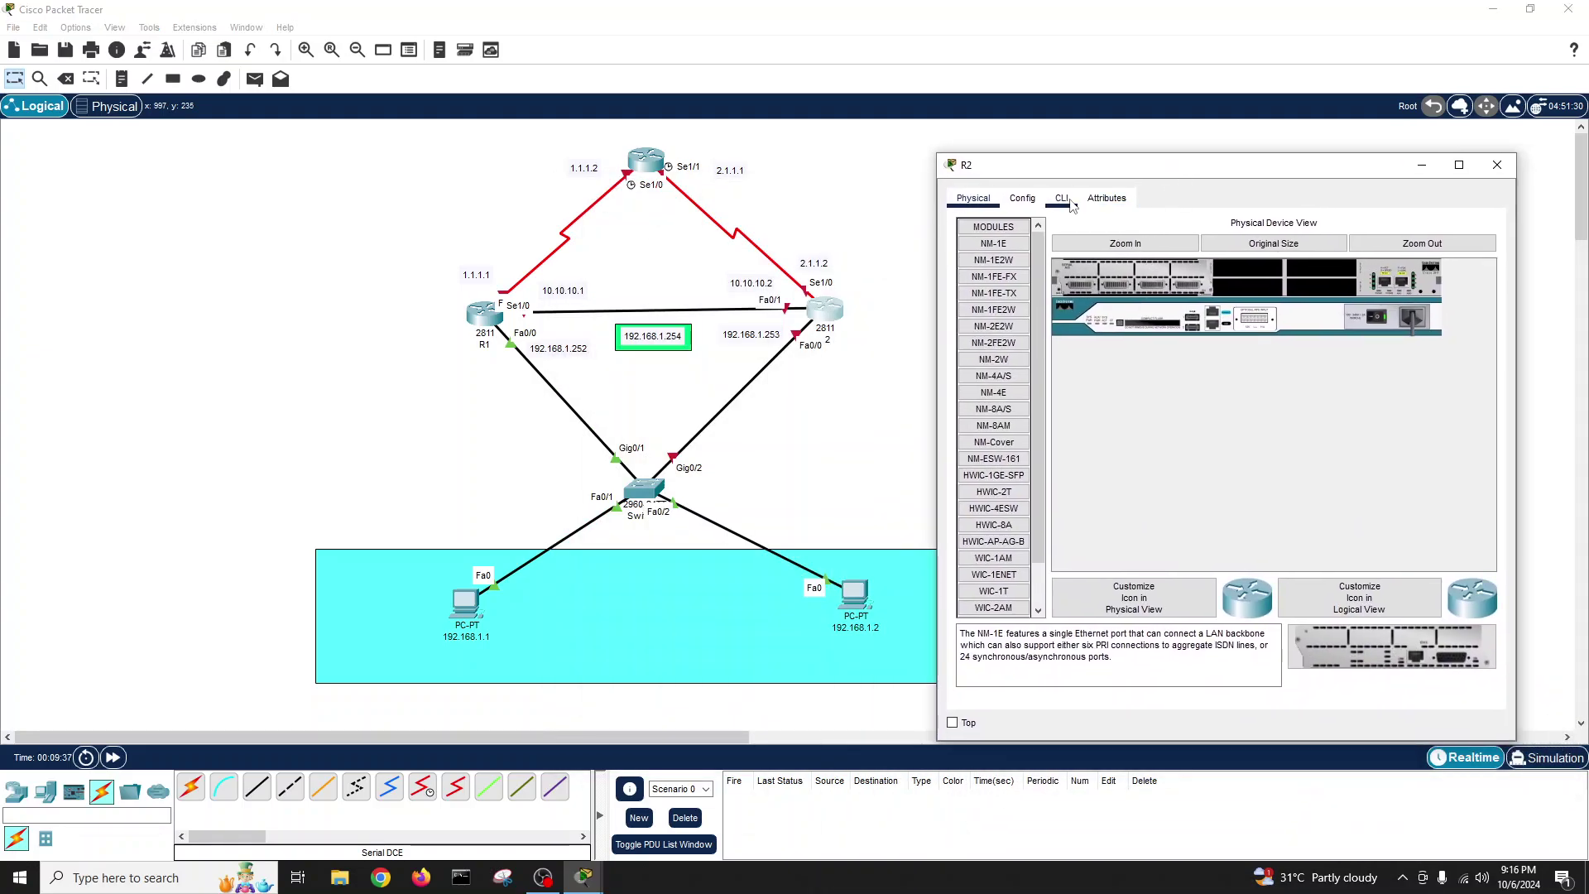
pyautogui.press('Return')
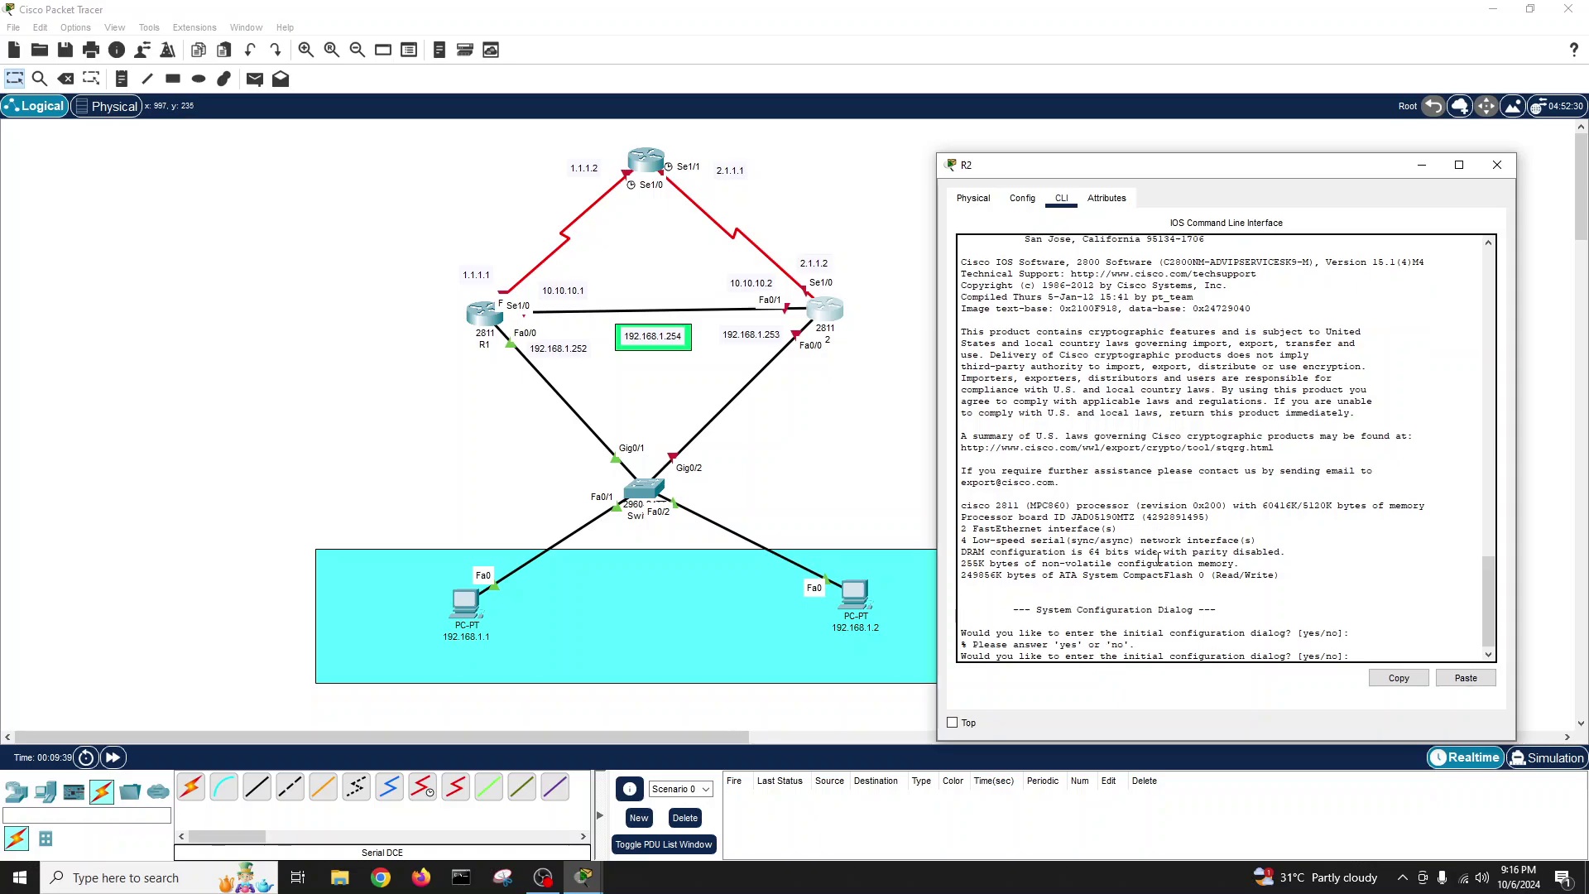
pyautogui.write('no')
pyautogui.press('Return')
pyautogui.press('Return')
pyautogui.press('Return')
# - Enter privileged mode on R2 with en and start global configuration with conf t
pyautogui.write('er')
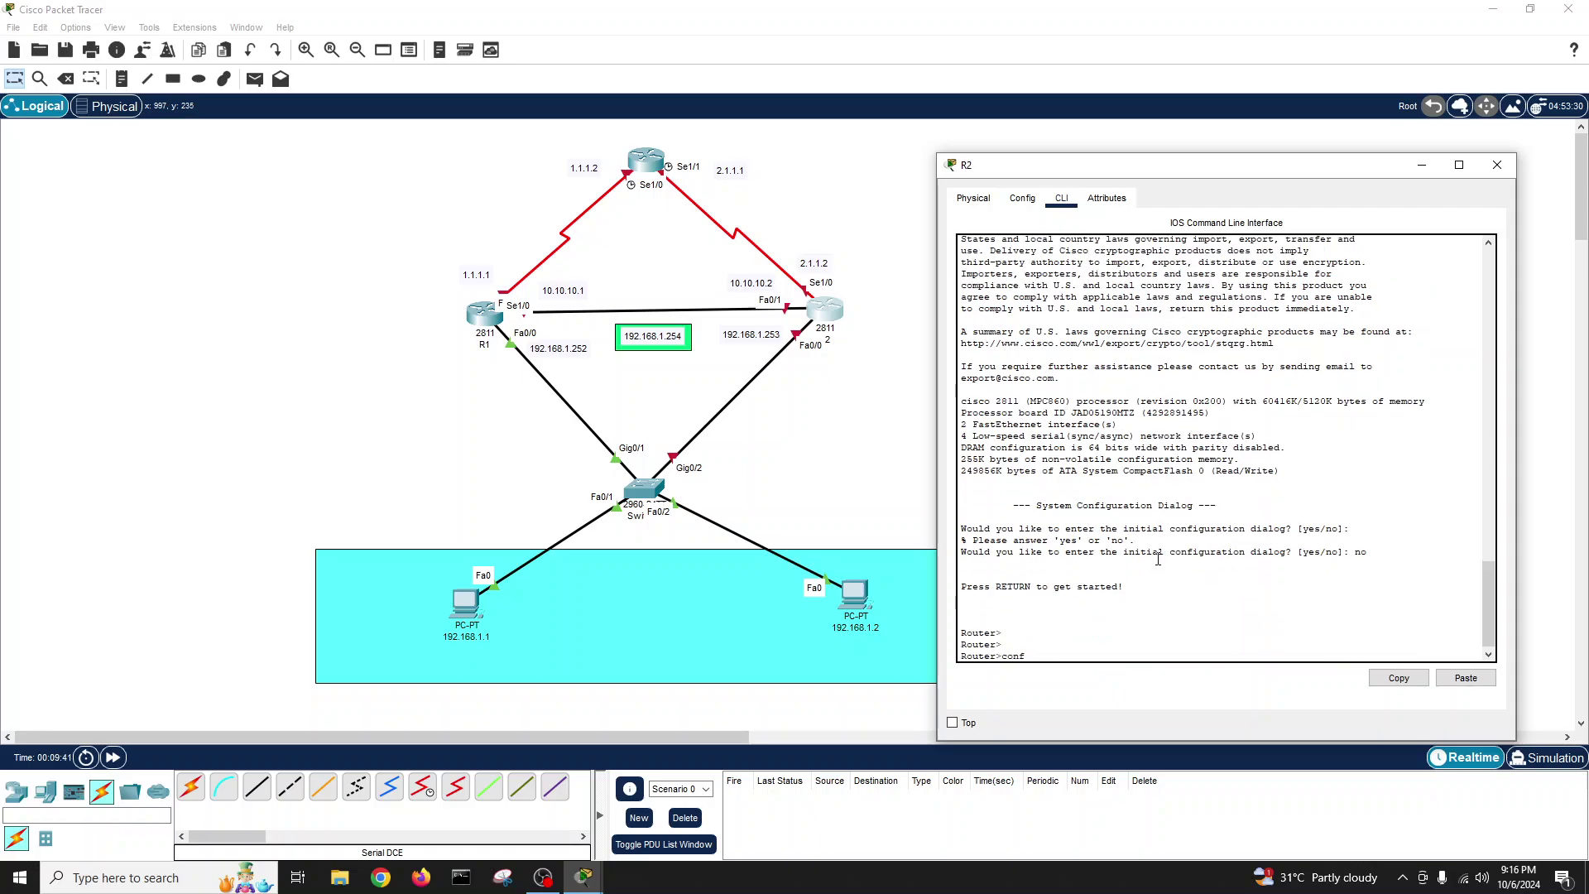
pyautogui.press('Return')
pyautogui.press('Return')
pyautogui.press('Return')
pyautogui.press('Return')
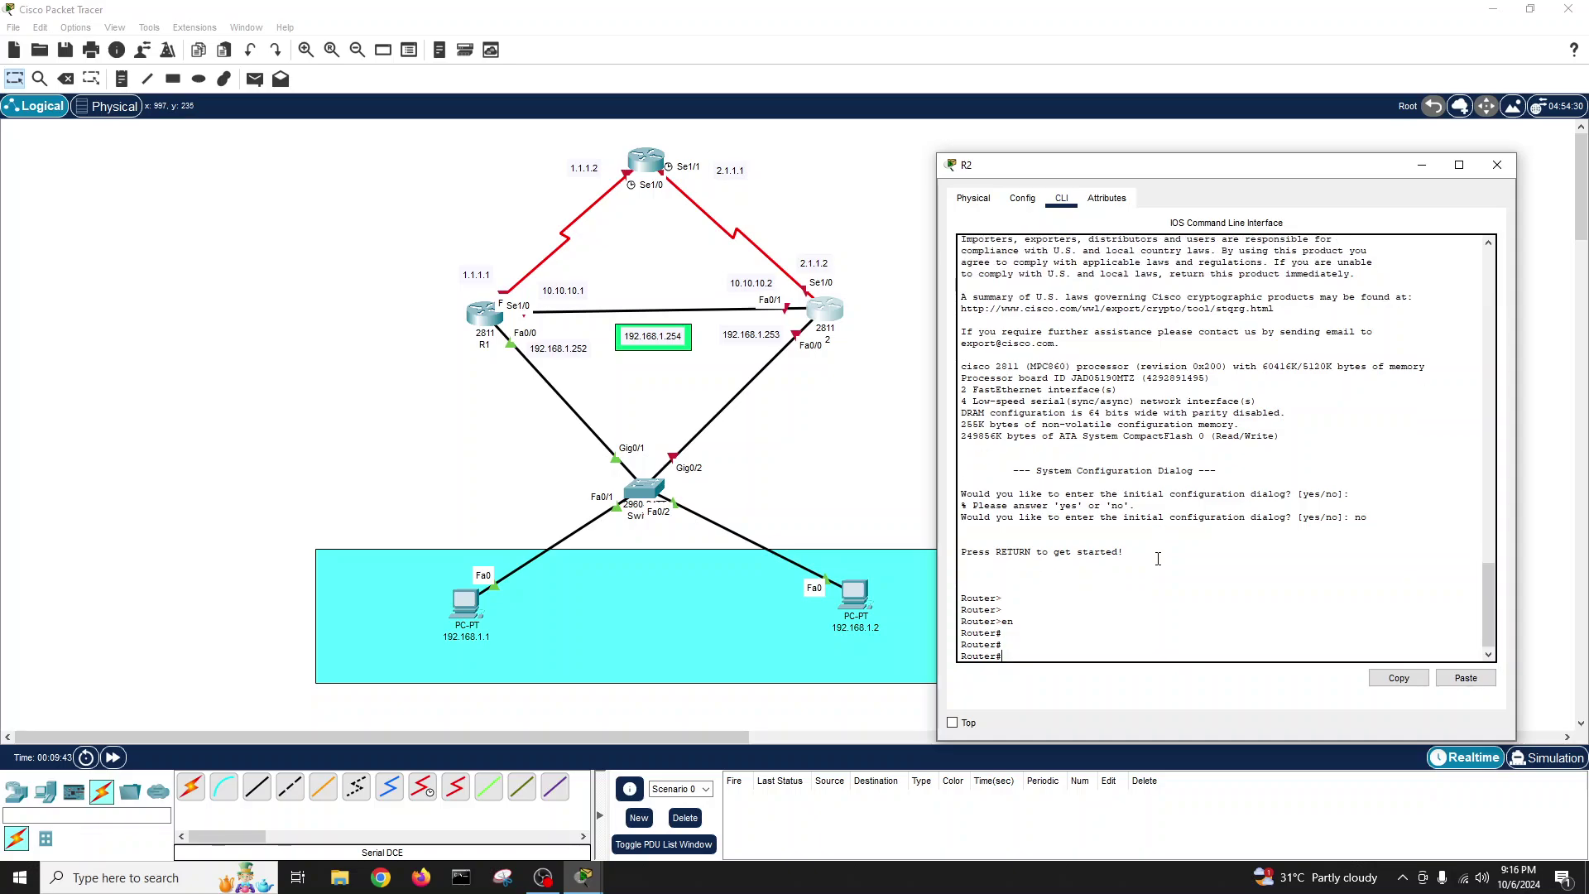
pyautogui.write('conf t')
pyautogui.press('Return')
pyautogui.press('Return')
pyautogui.press('Return')
# - Set the router's hostname to R2 in global configuration mode
pyautogui.write('hot')
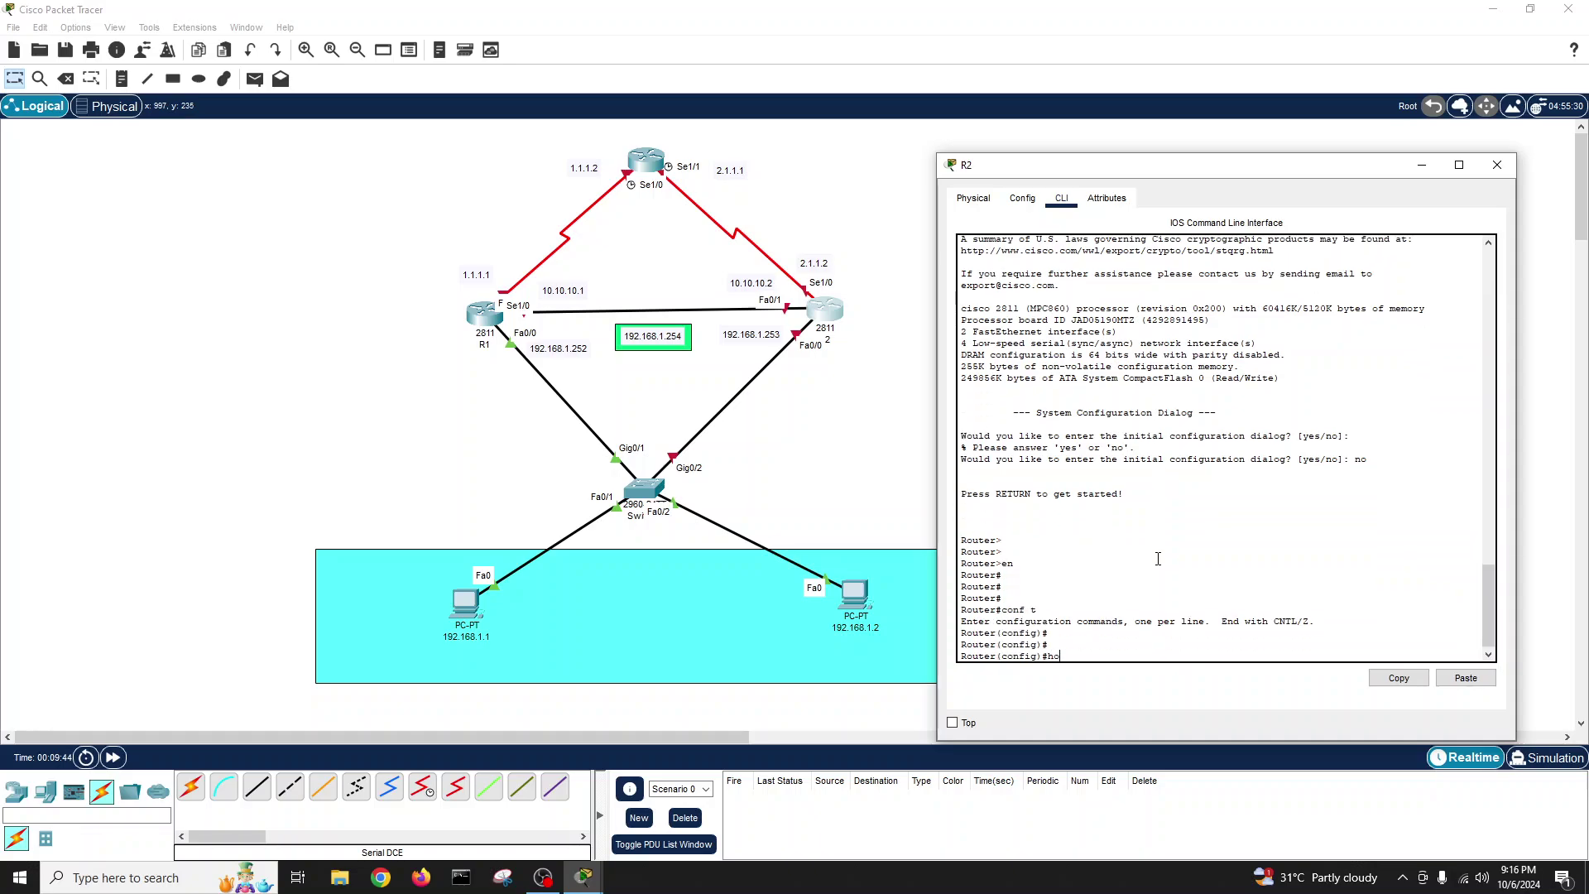
pyautogui.press('Tab')
pyautogui.write('n')
pyautogui.press('Tab')
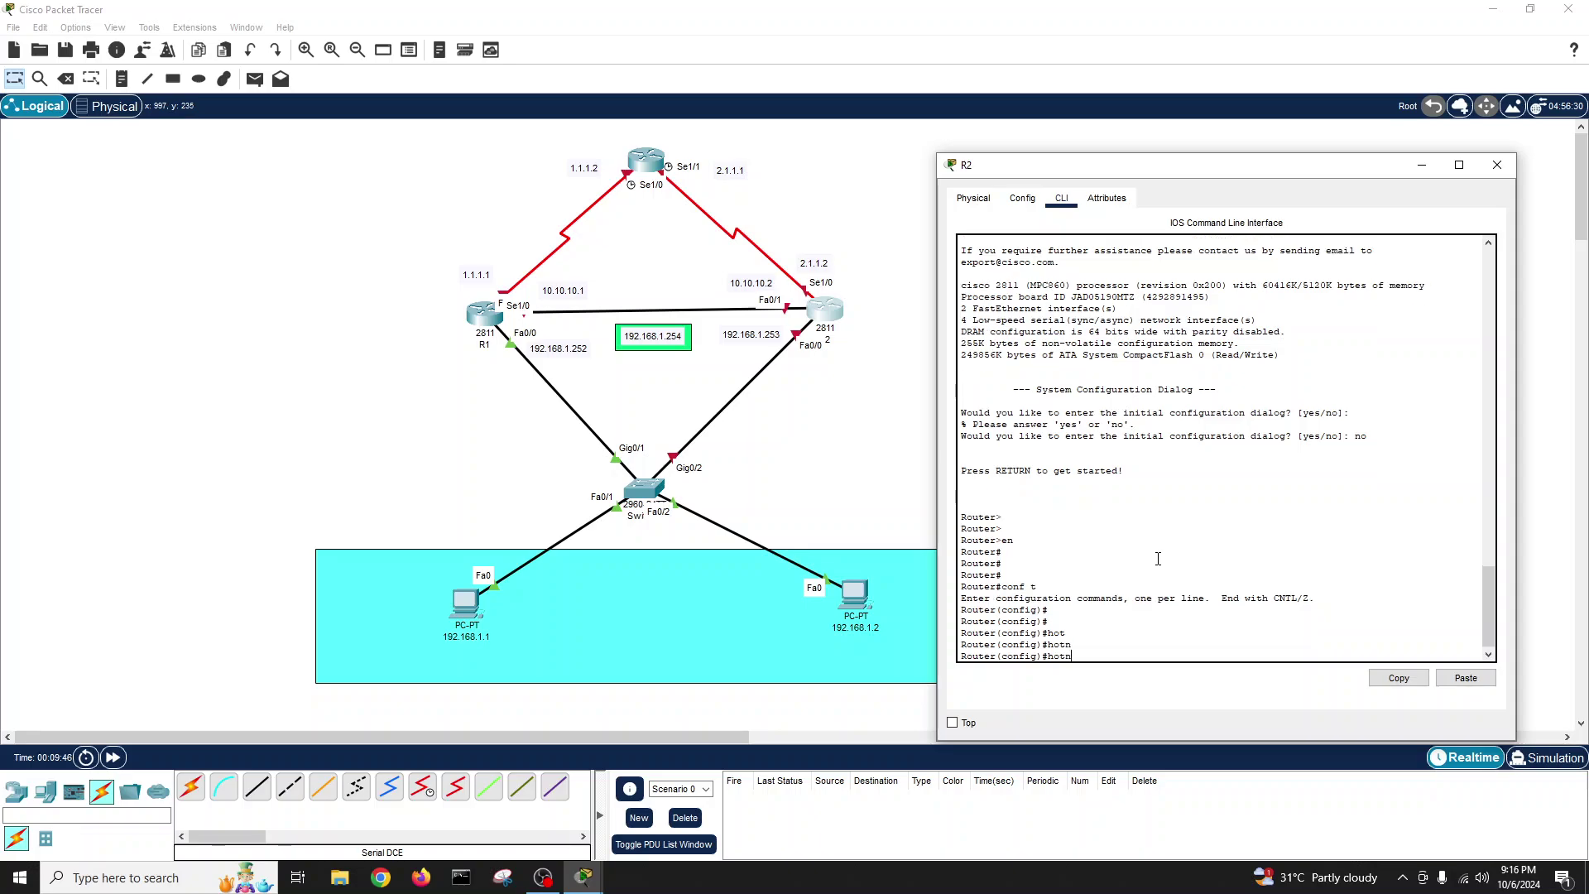
pyautogui.write('t')
pyautogui.press('Tab')
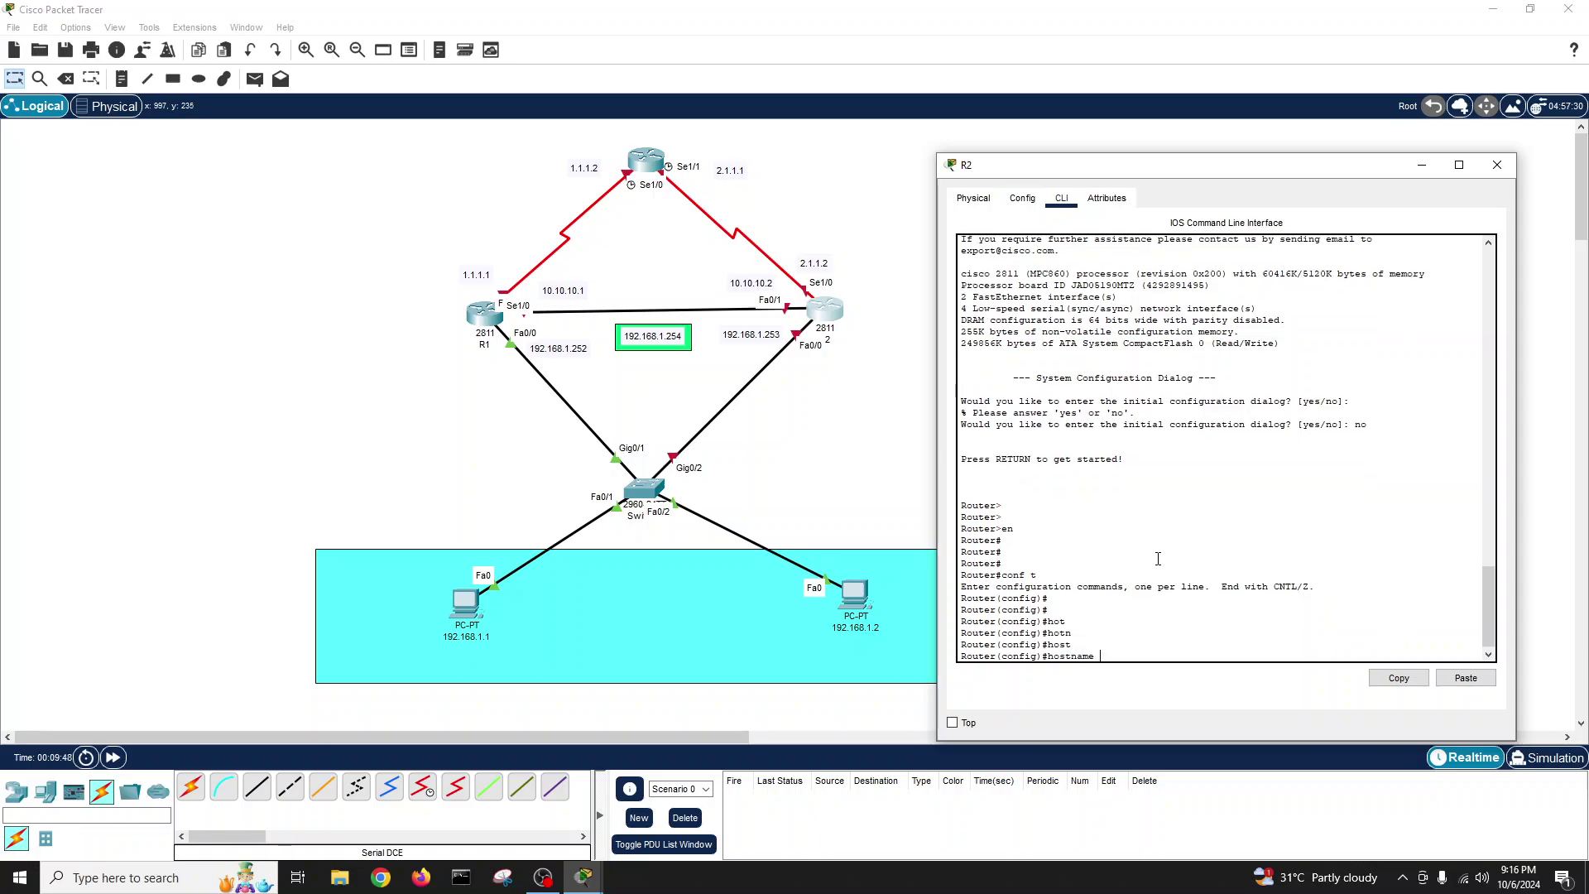
pyautogui.write('R12')
pyautogui.press('BackSpace')
pyautogui.press('BackSpace')
pyautogui.write('2')
pyautogui.press('Return')
# - Give R2's fastEthernet 0/0 the address 192.168.1.253 with mask 255.255.255.0 and enable it with no sh
pyautogui.write('int fa')
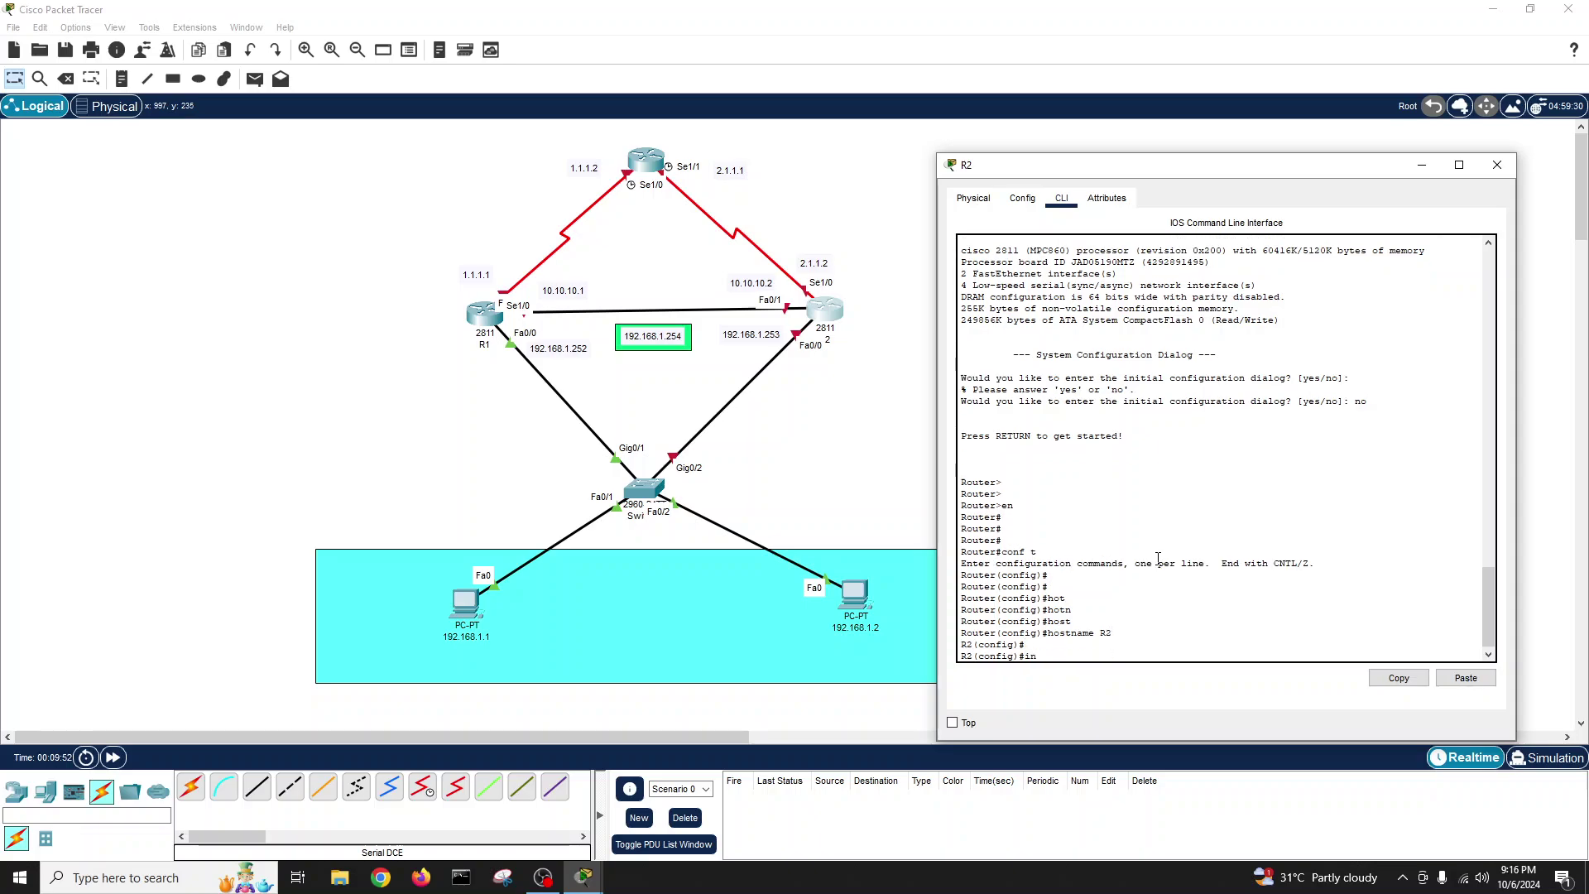
pyautogui.press('Tab')
pyautogui.write('0/0')
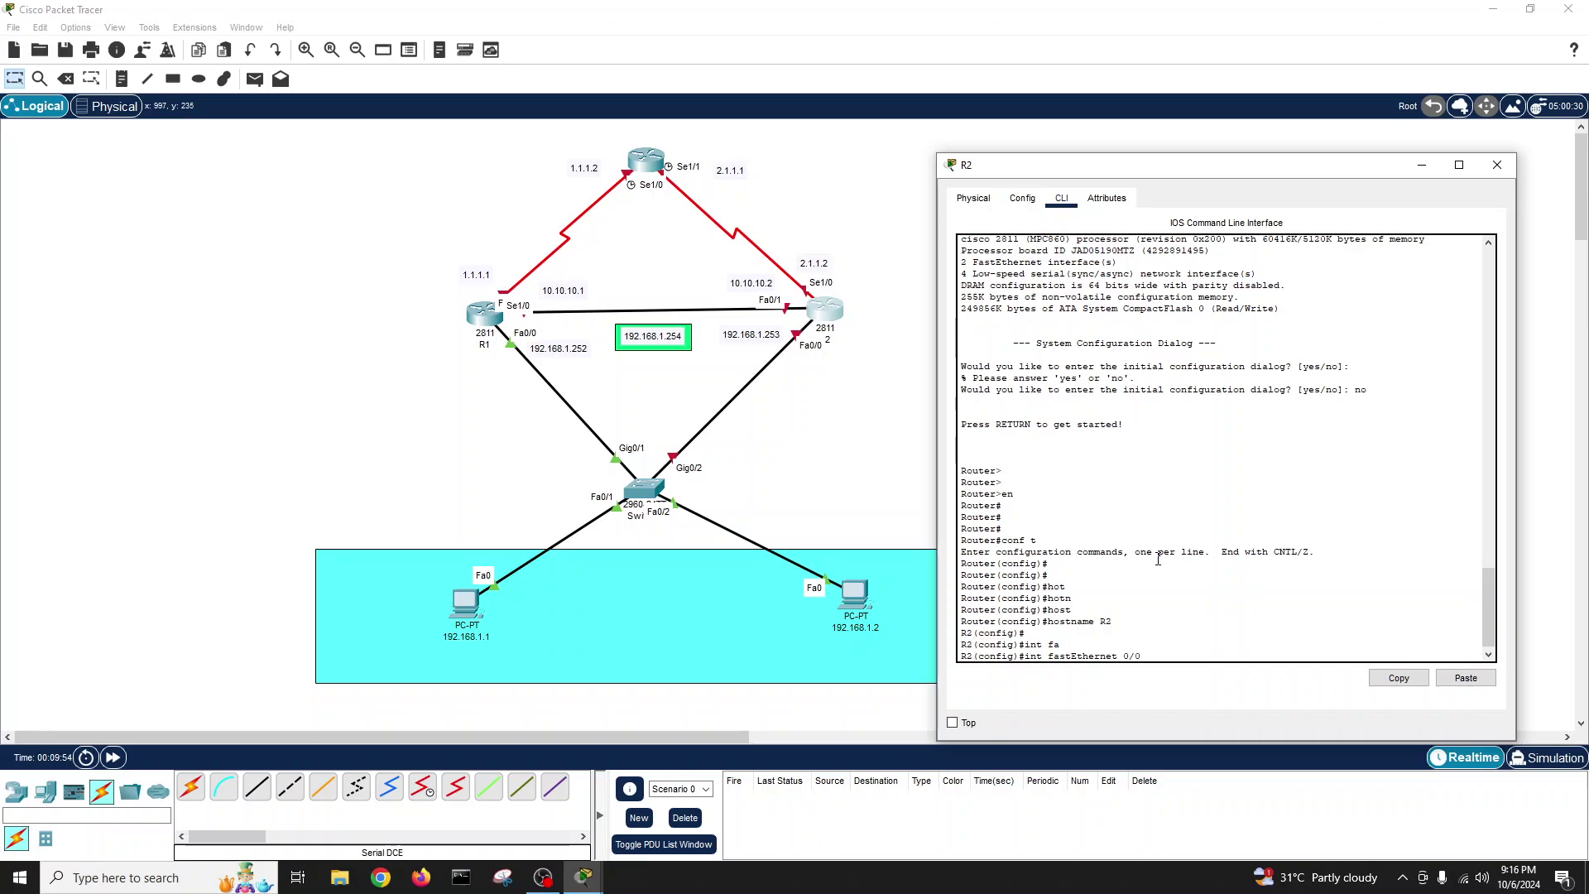
pyautogui.press('Return')
pyautogui.write('ip add')
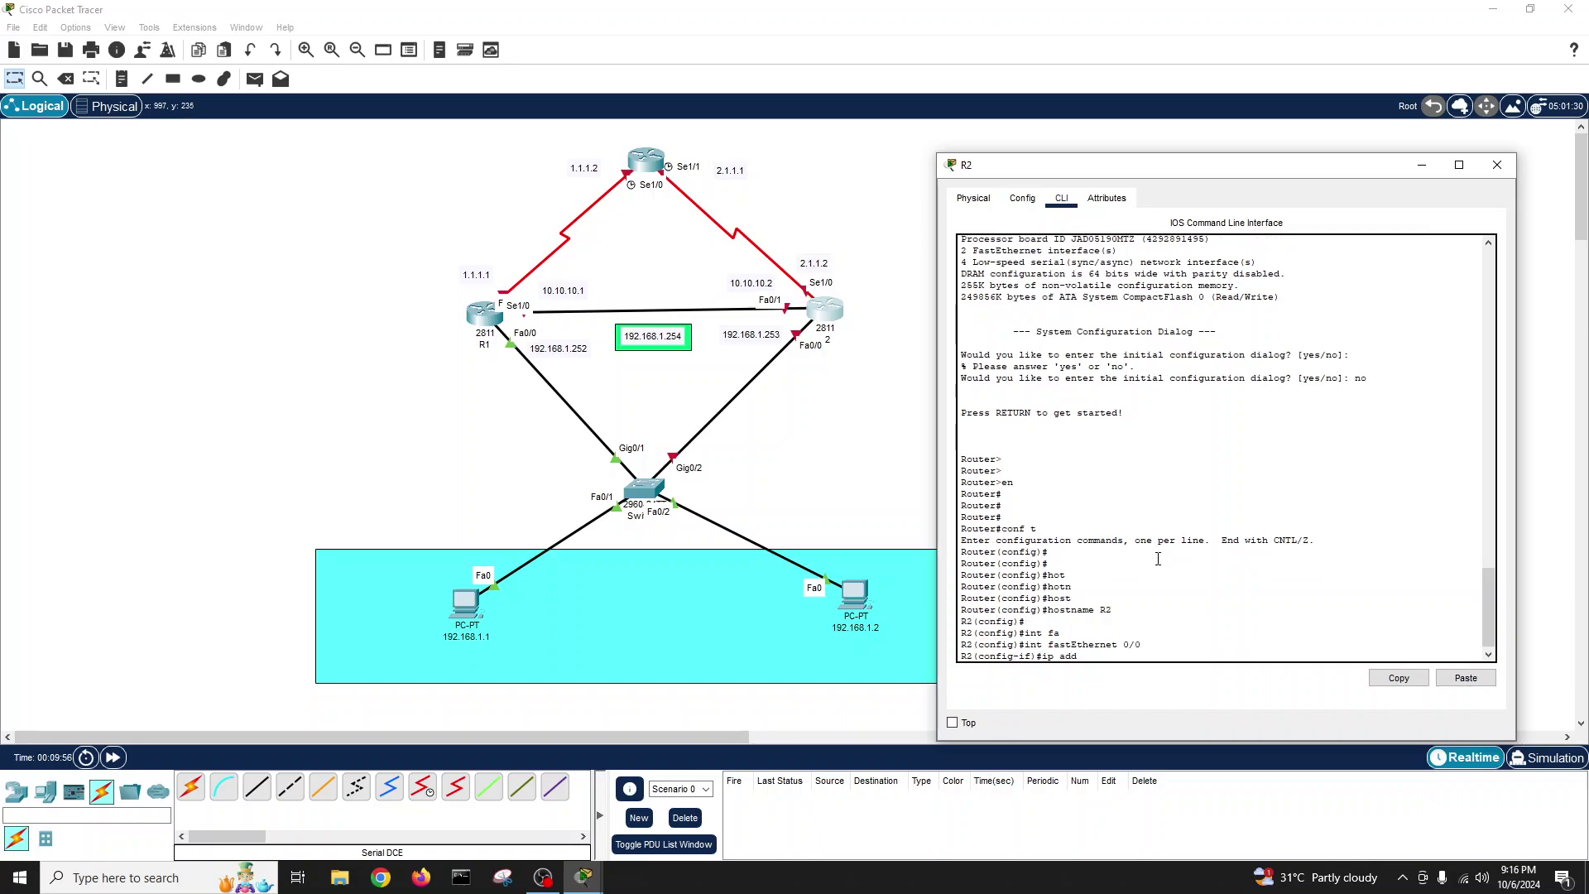
pyautogui.write(' 192.168.1.253 255.255.25')
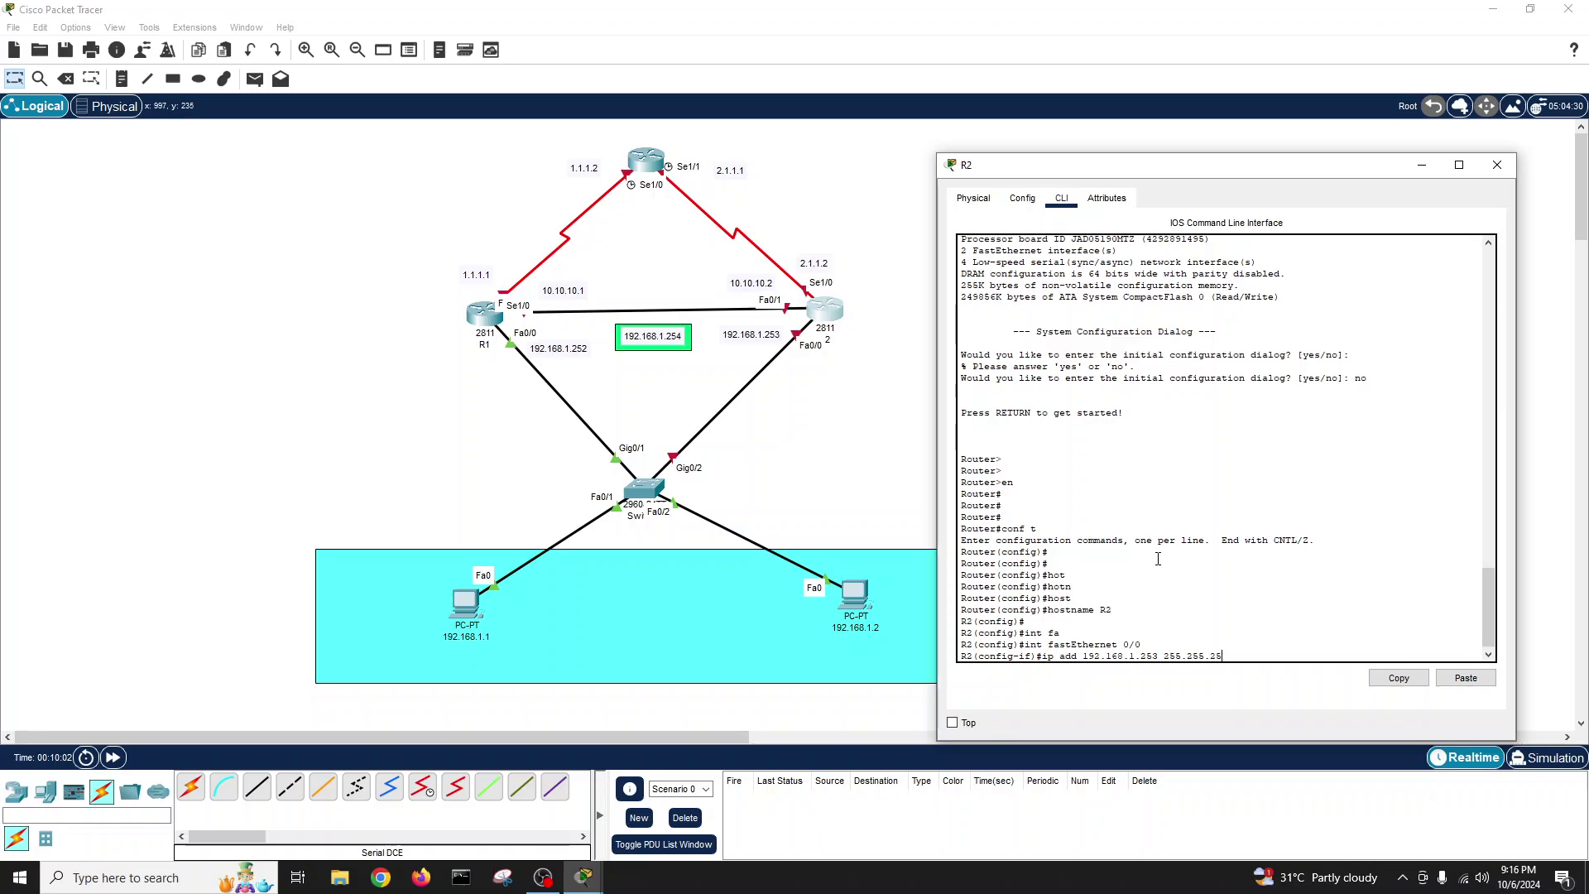
pyautogui.write('5.0')
pyautogui.press('Return')
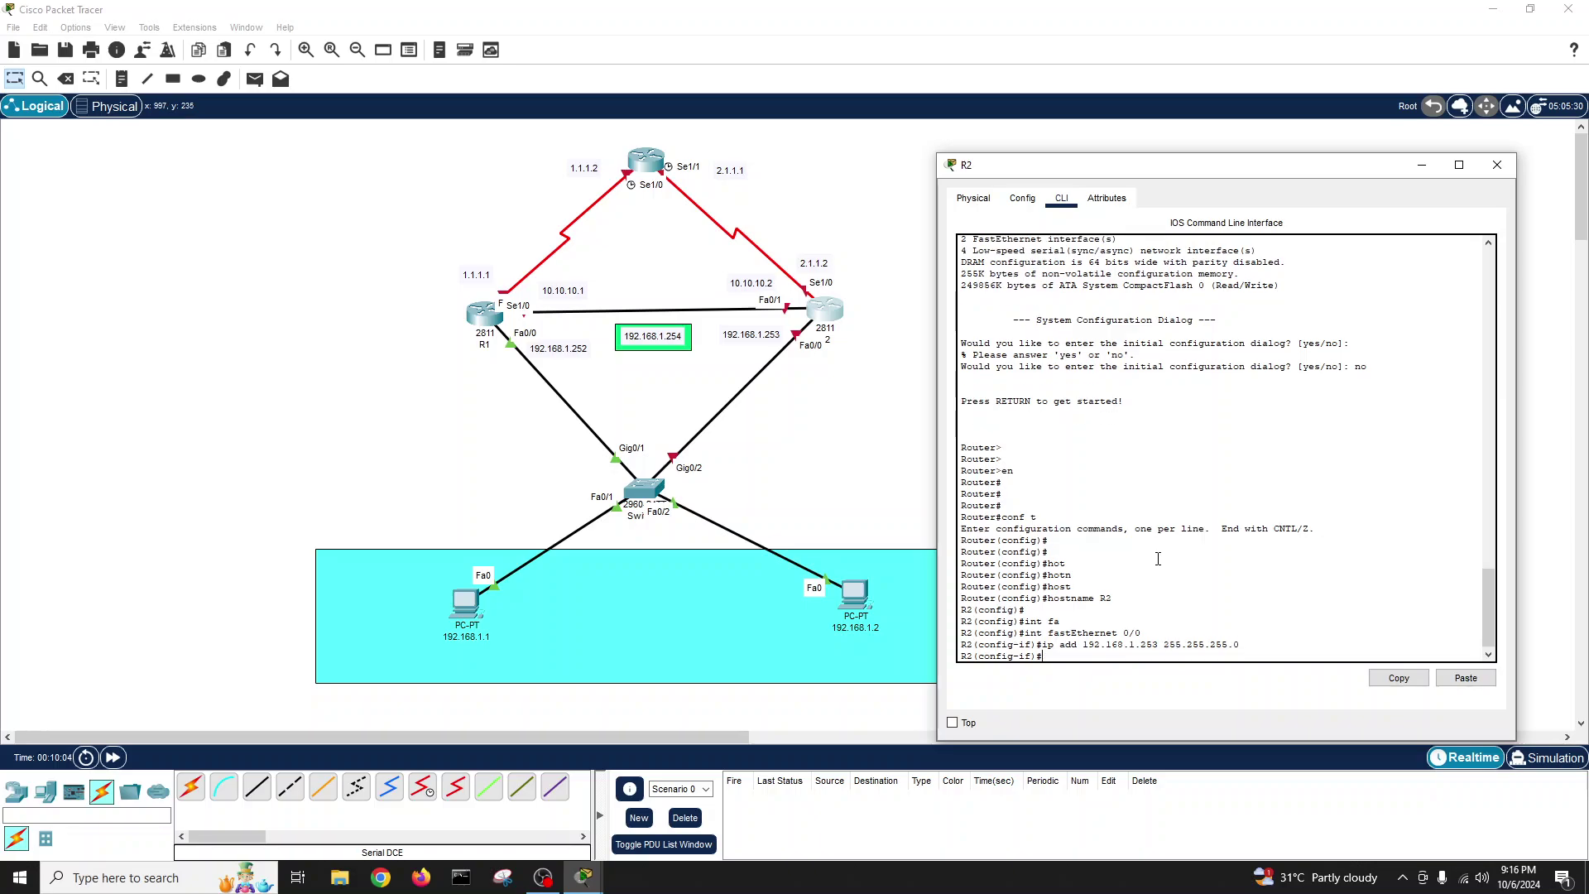
pyautogui.write('no sh')
pyautogui.press('Return')
pyautogui.press('Return')
pyautogui.press('Return')
pyautogui.press('Return')
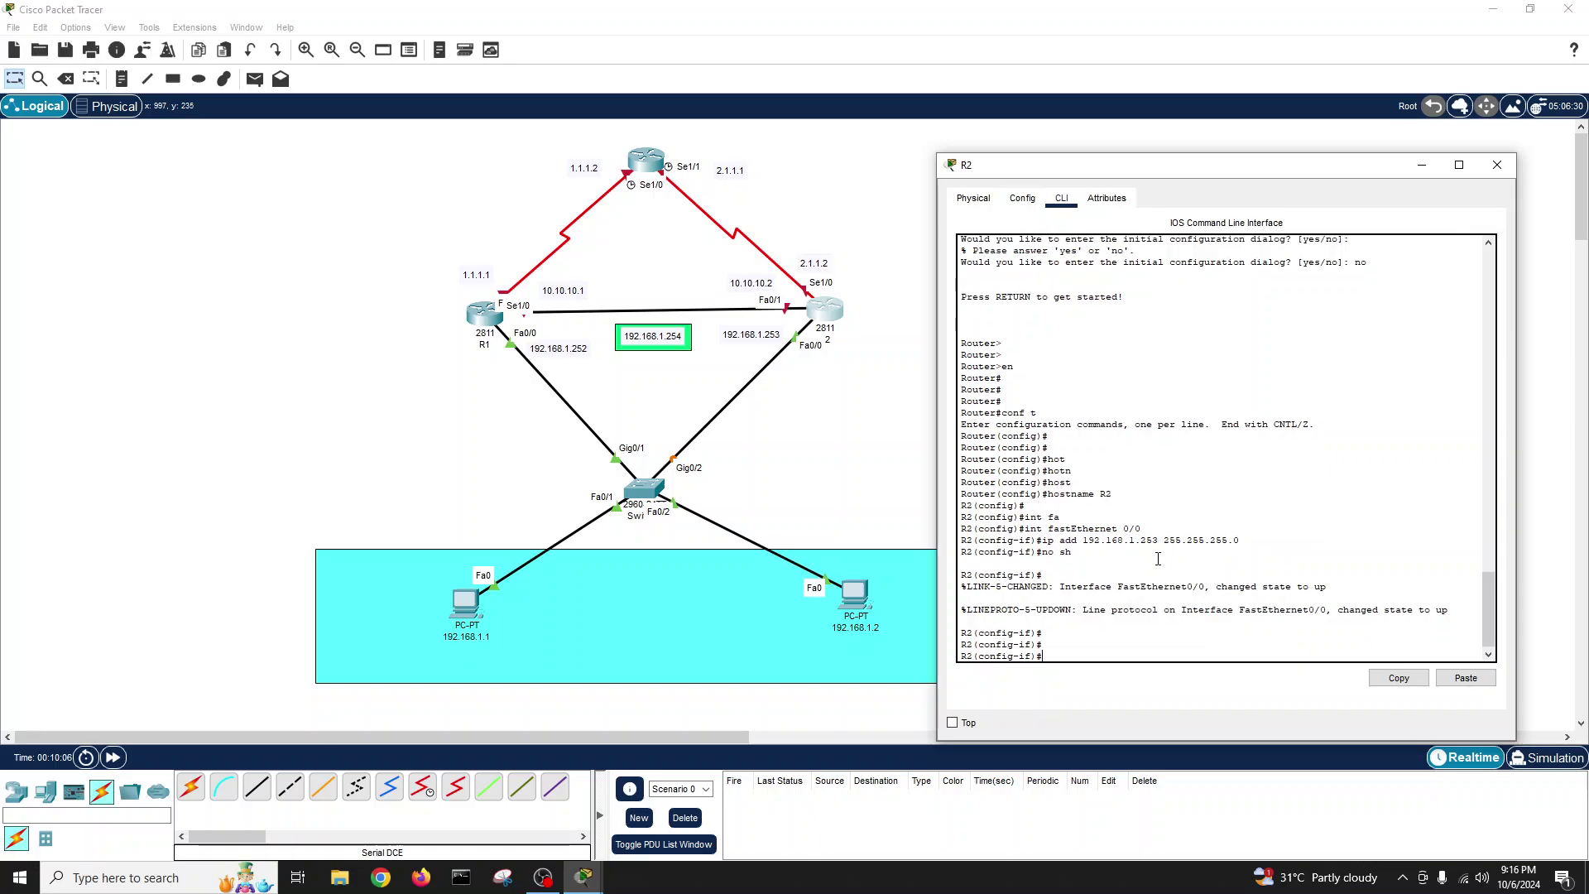
# - Exit to R2's global configuration, give fa 0/1 the address 10.10.10.2 with mask 255.255.255.0 and enable it with no sh
pyautogui.write('exit')
pyautogui.press('Return')
pyautogui.write('in')
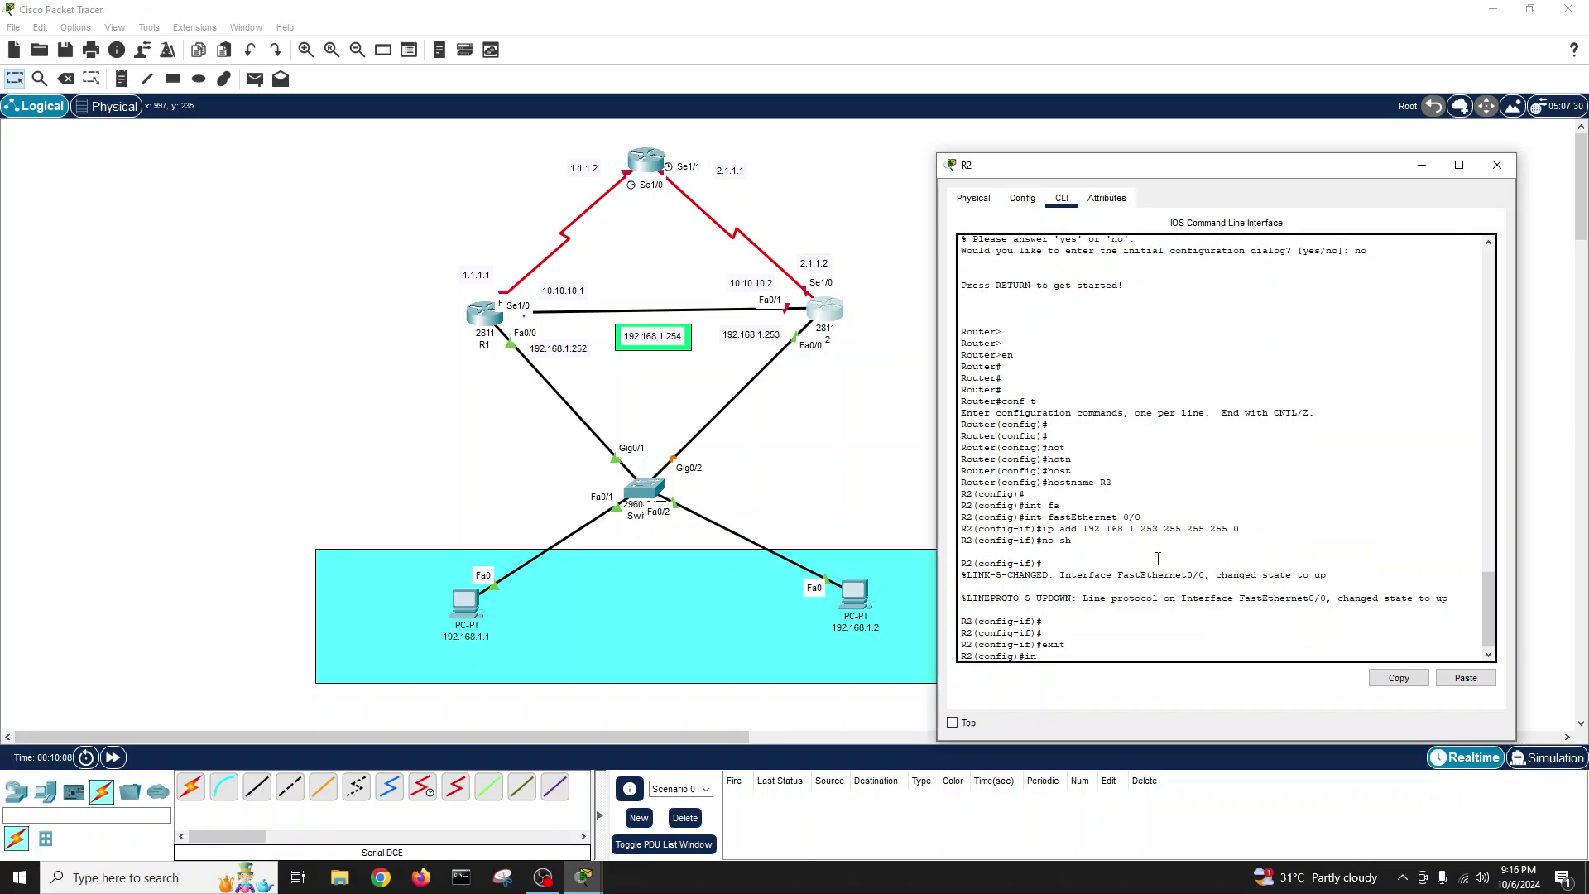
pyautogui.write('t fa 0/1')
pyautogui.press('Return')
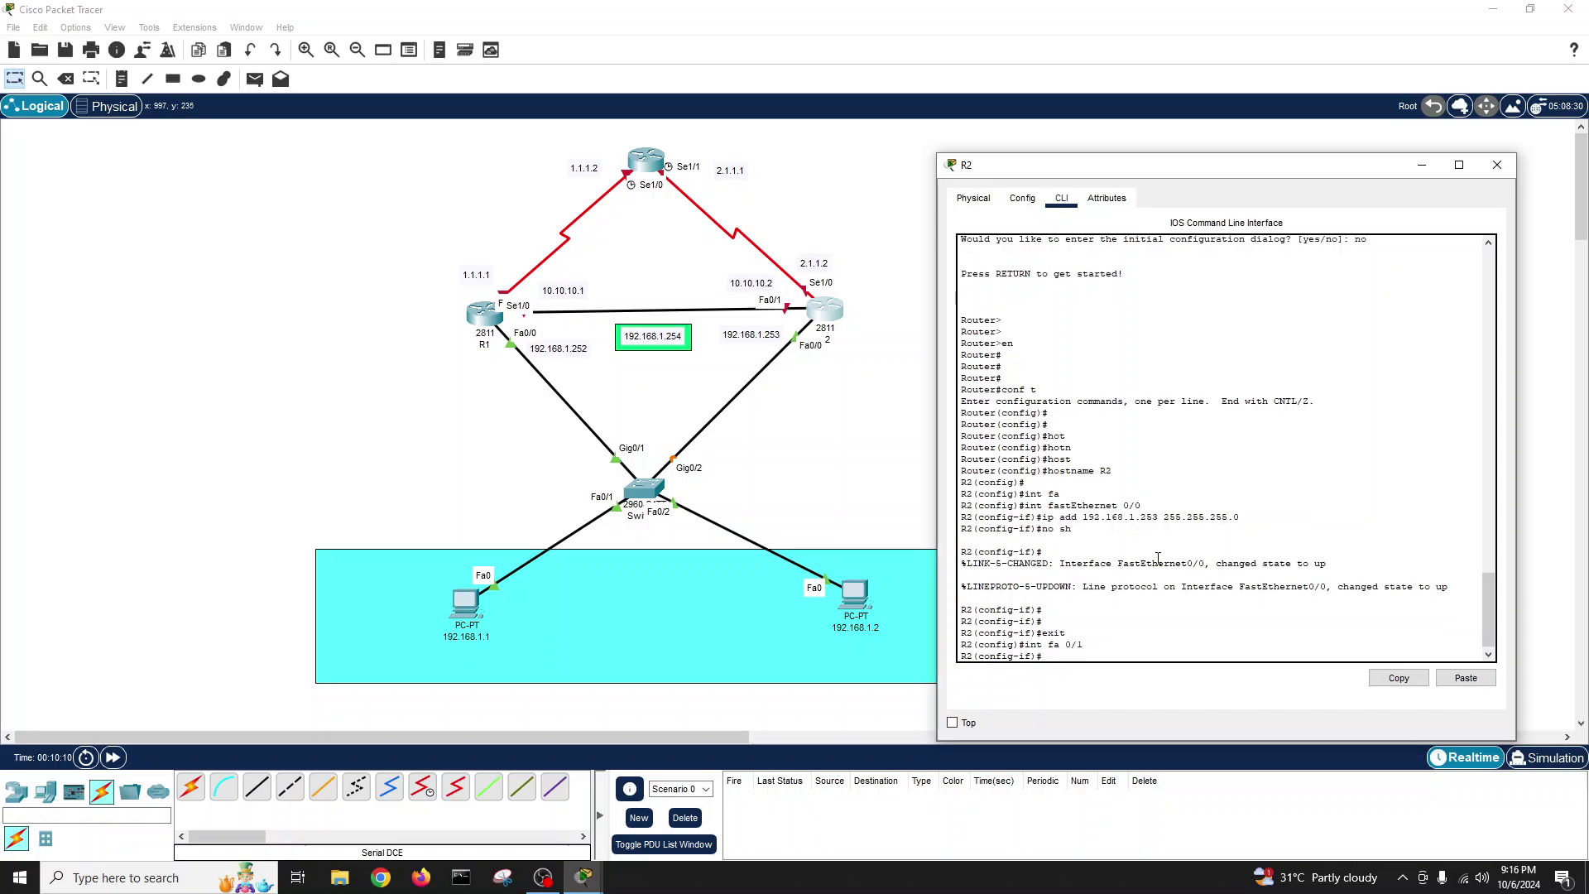
pyautogui.write('ip add 10.10.10.2 255.255.2')
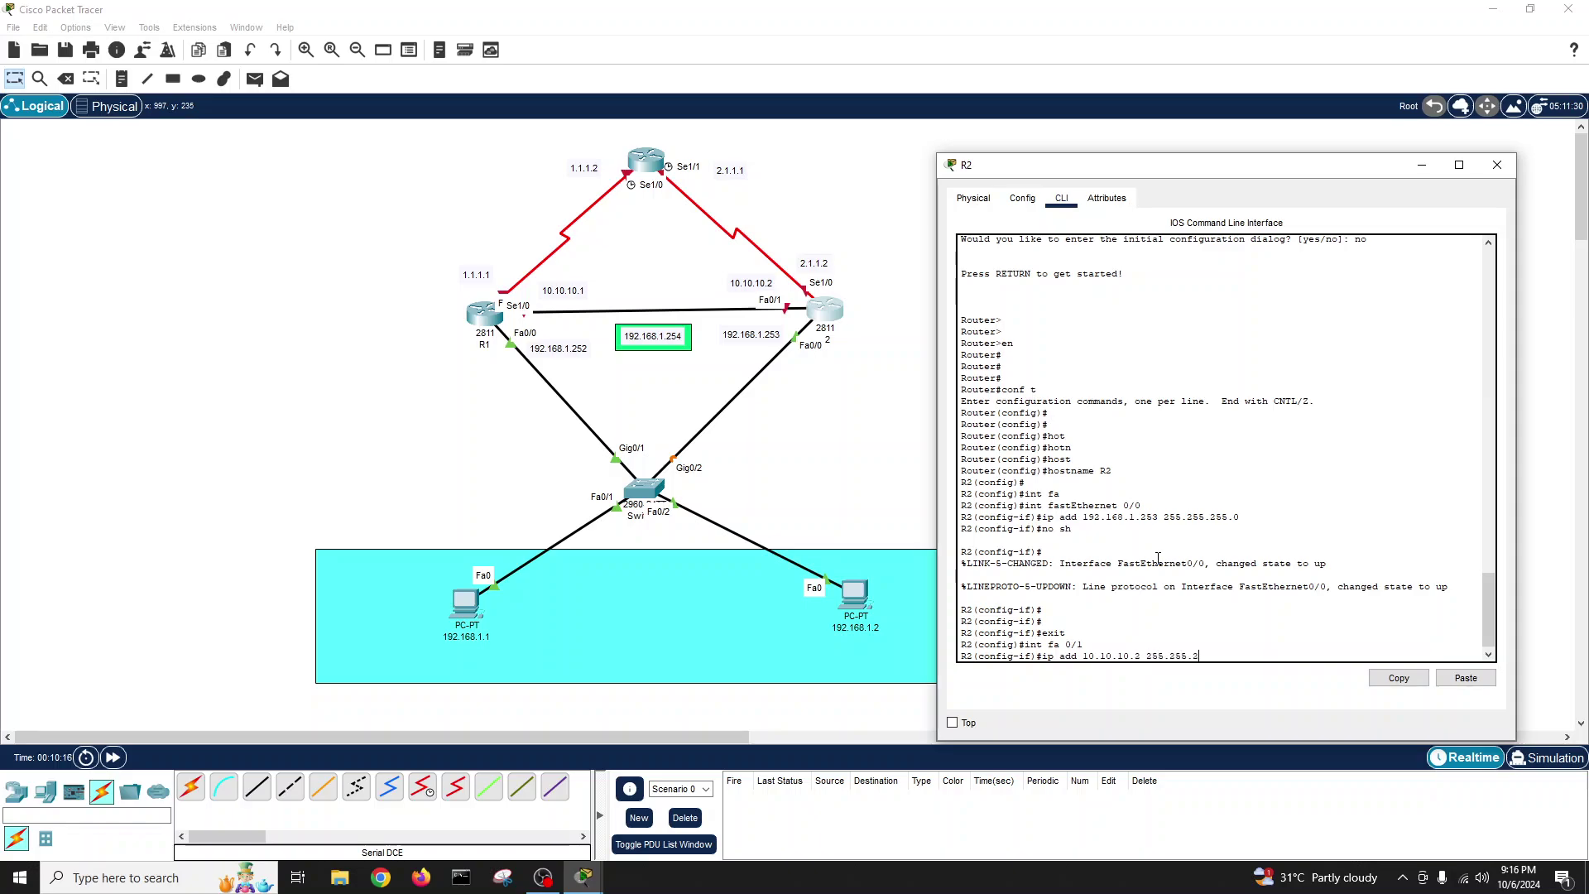
pyautogui.write('55.0')
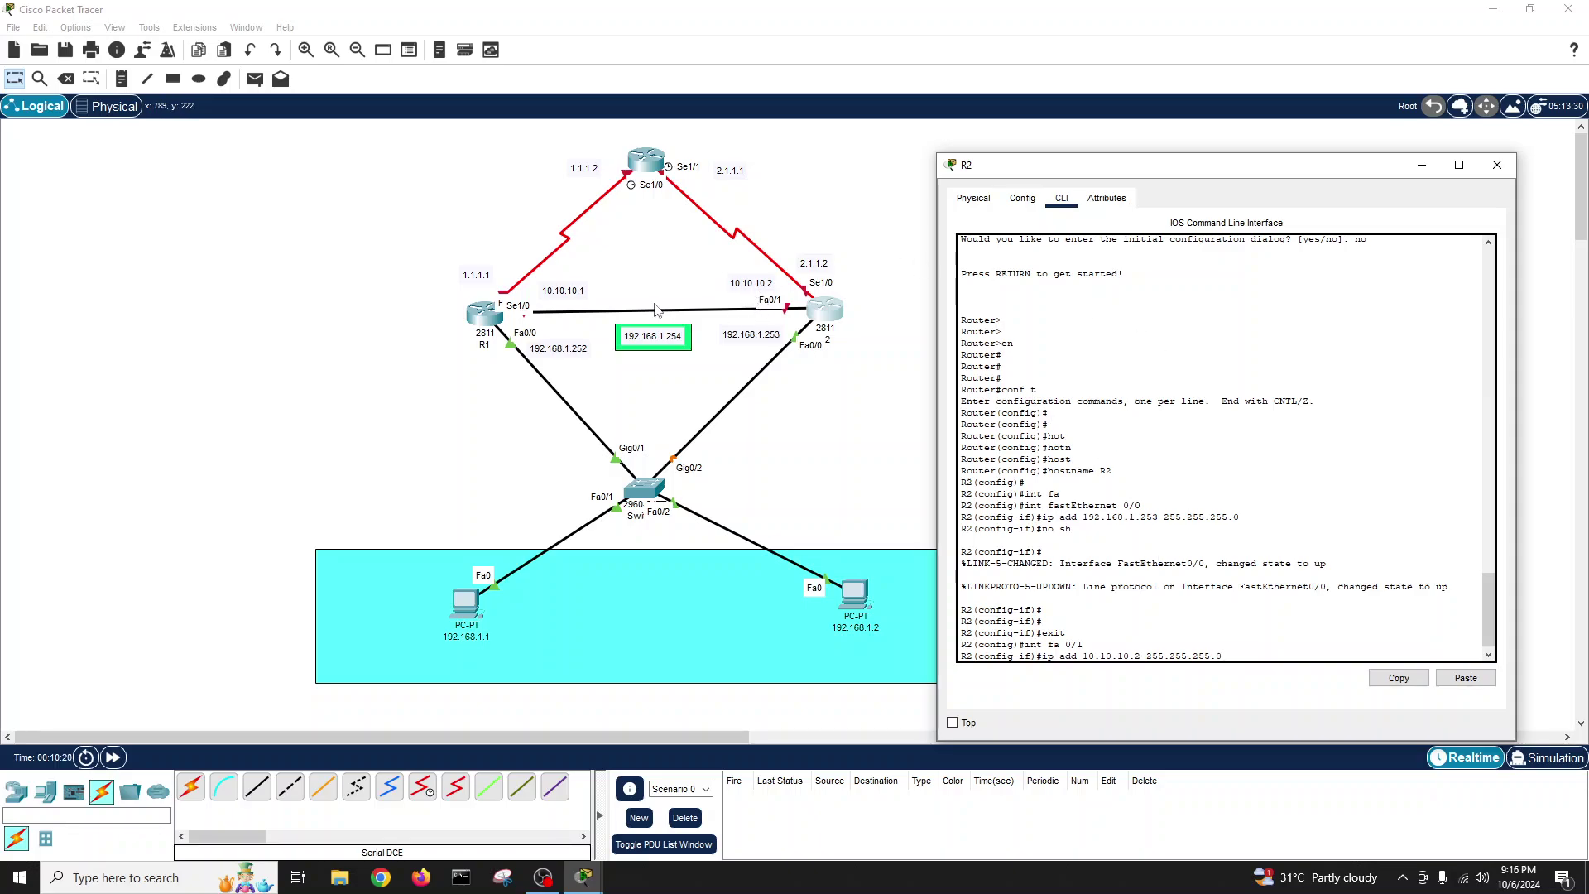
pyautogui.press('Return')
pyautogui.press('Return')
pyautogui.press('Return')
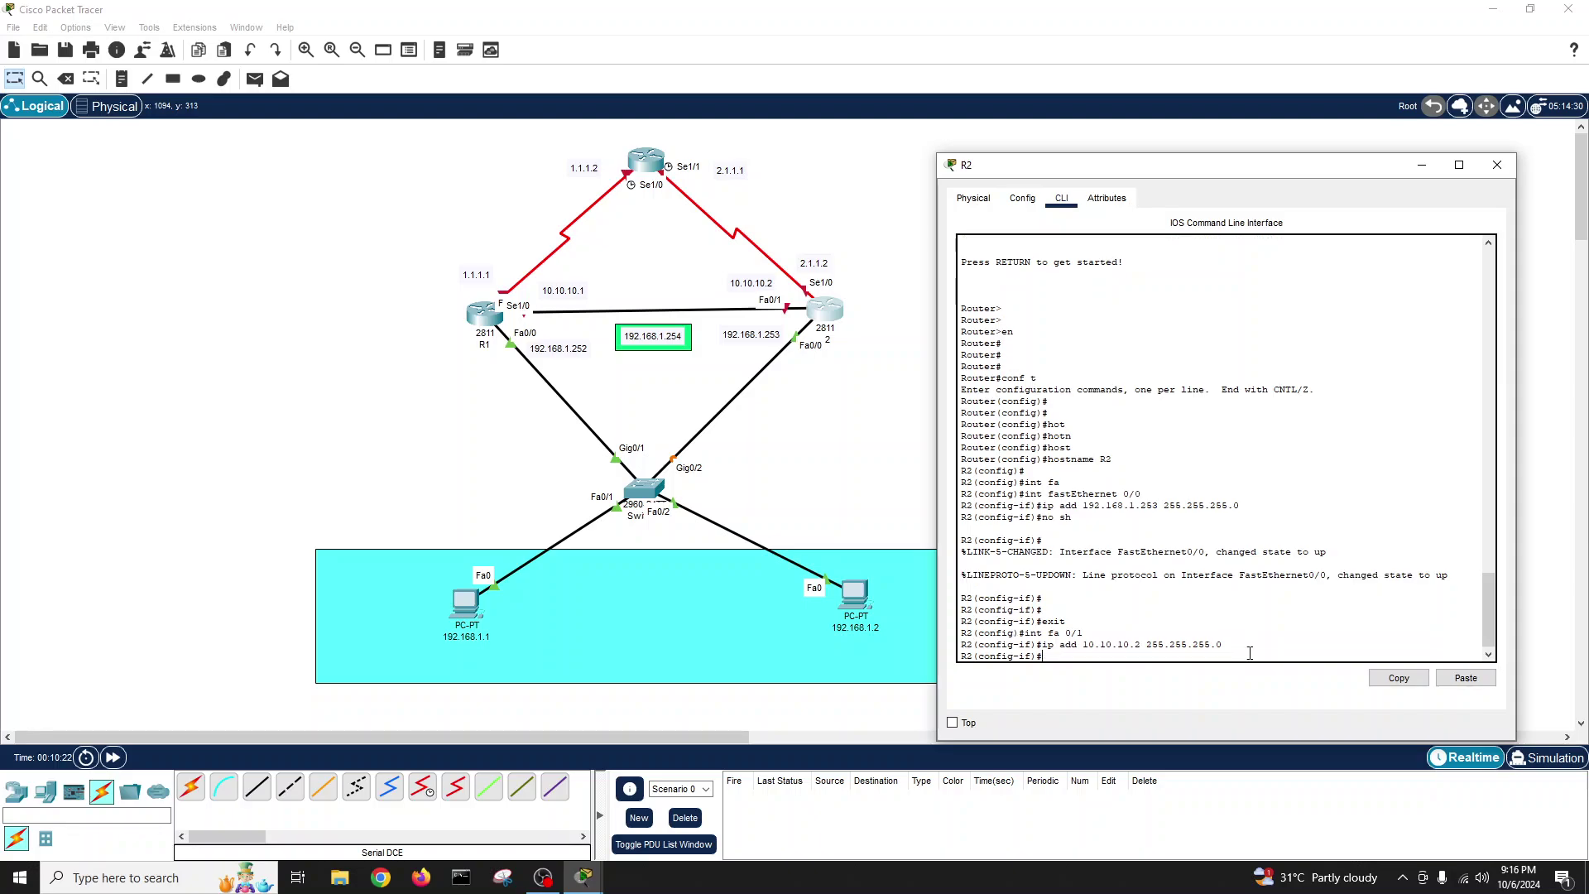
pyautogui.write('no sh')
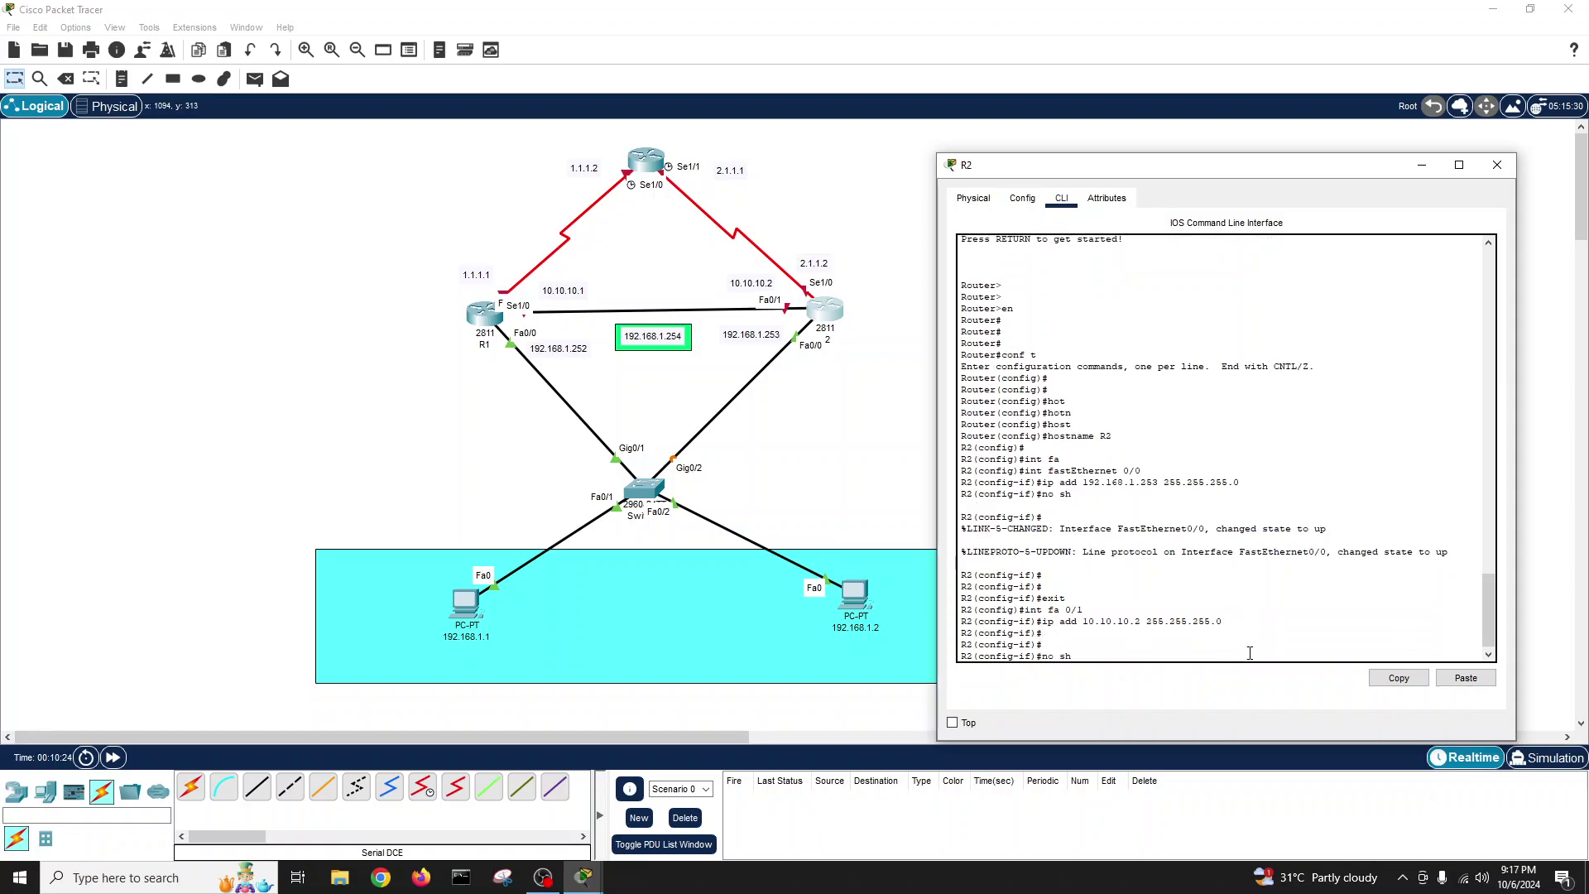
pyautogui.press('Return')
pyautogui.press('Return')
pyautogui.press('Return')
pyautogui.press('Return')
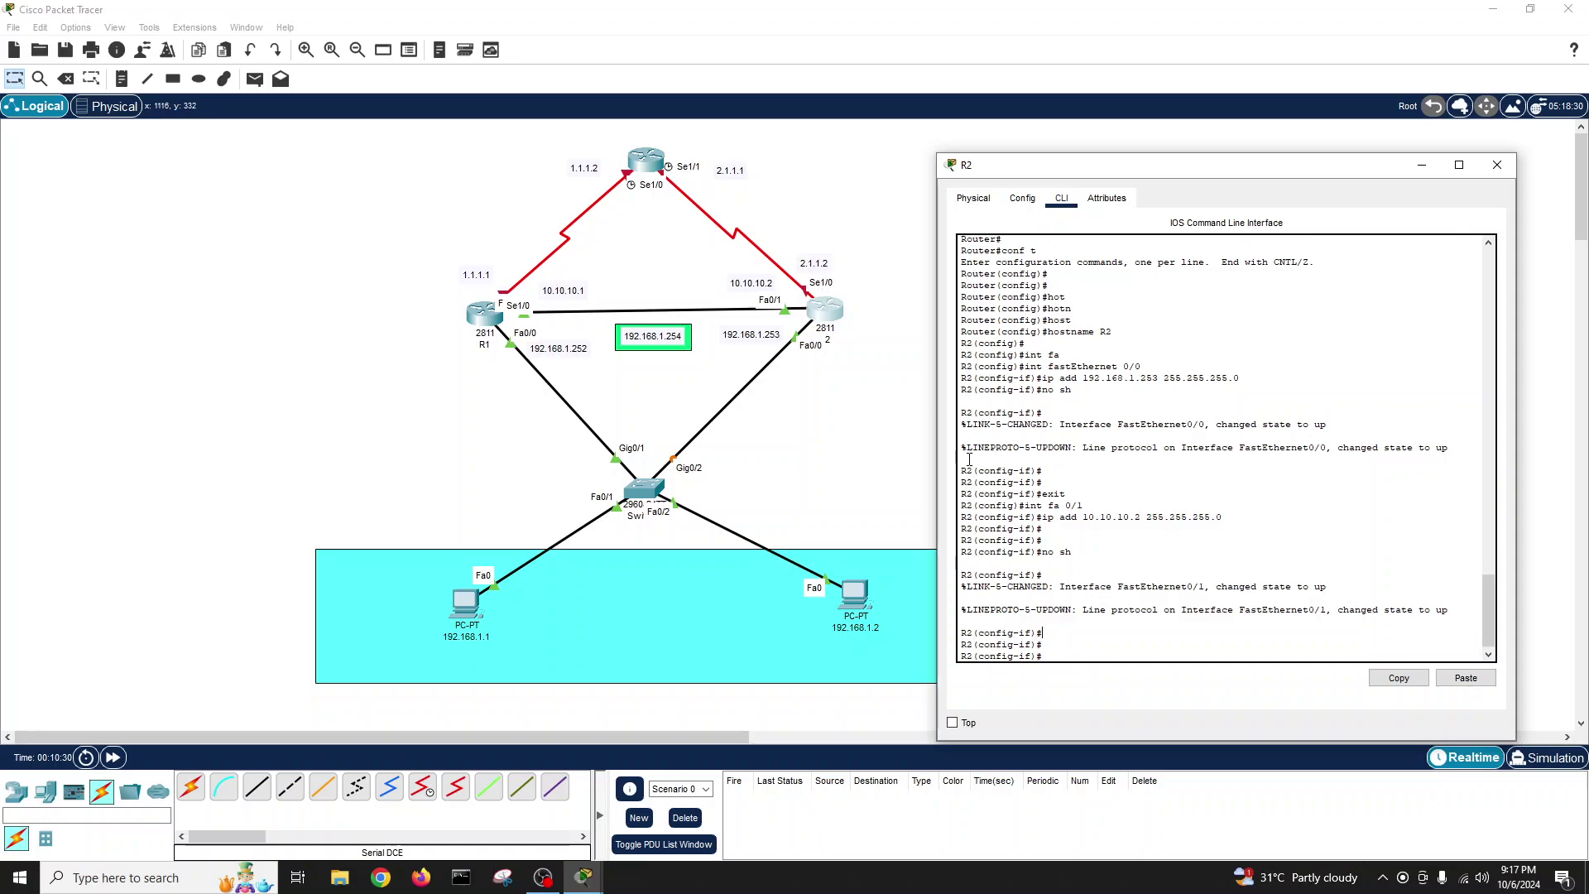
pyautogui.press('Return')
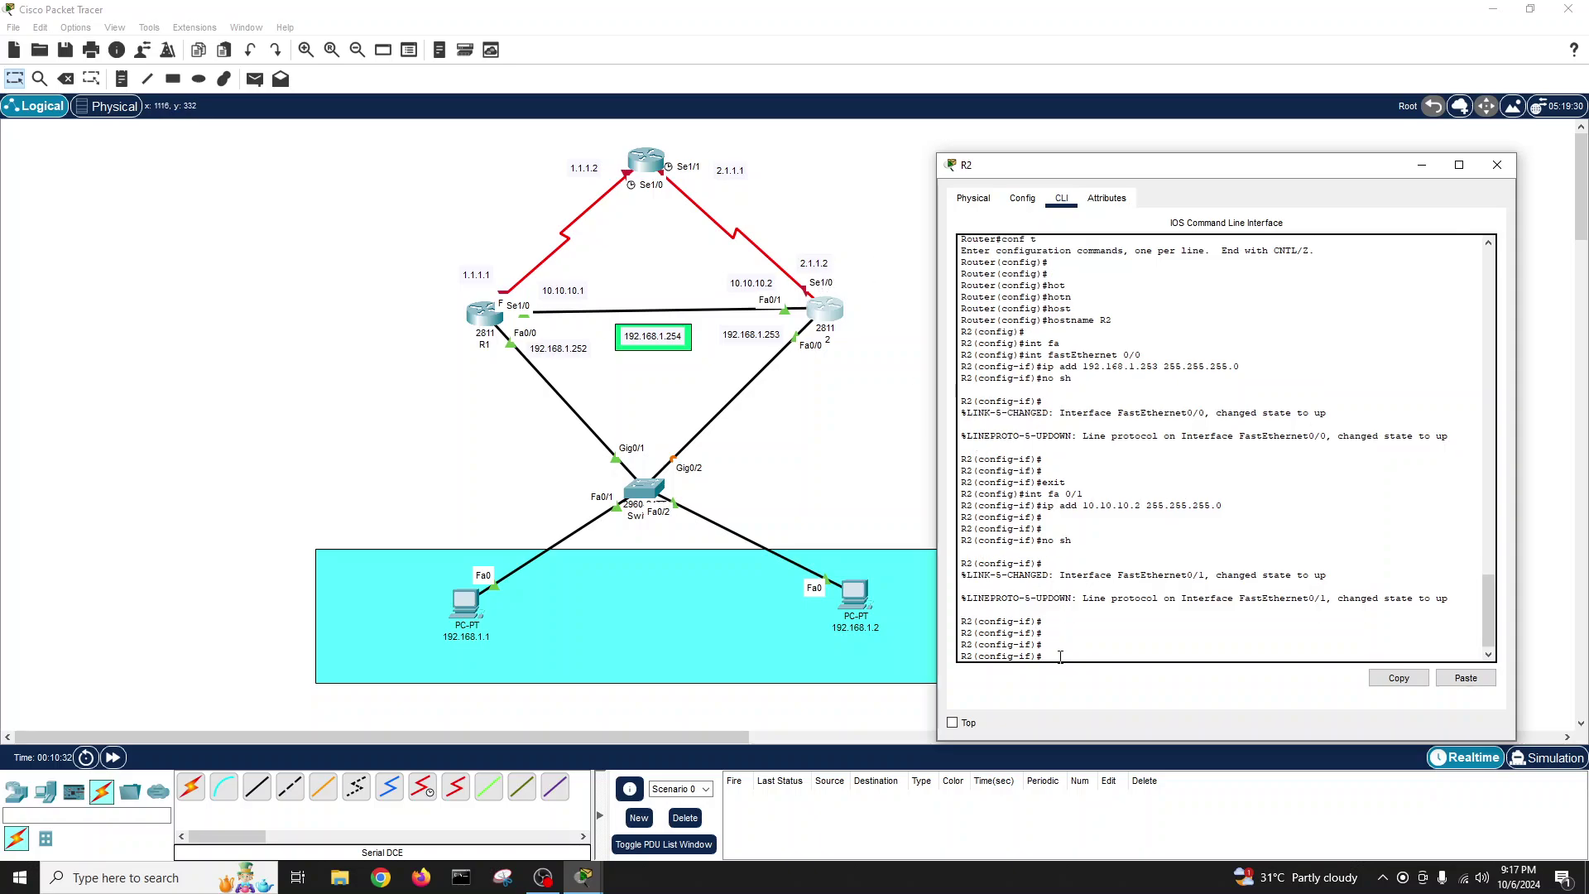
# - Give R2's se1/0 interface the address 2.1.1.2 with mask 255.255.255.0 and enable it with no sh
pyautogui.write('int se1/0')
pyautogui.press('Return')
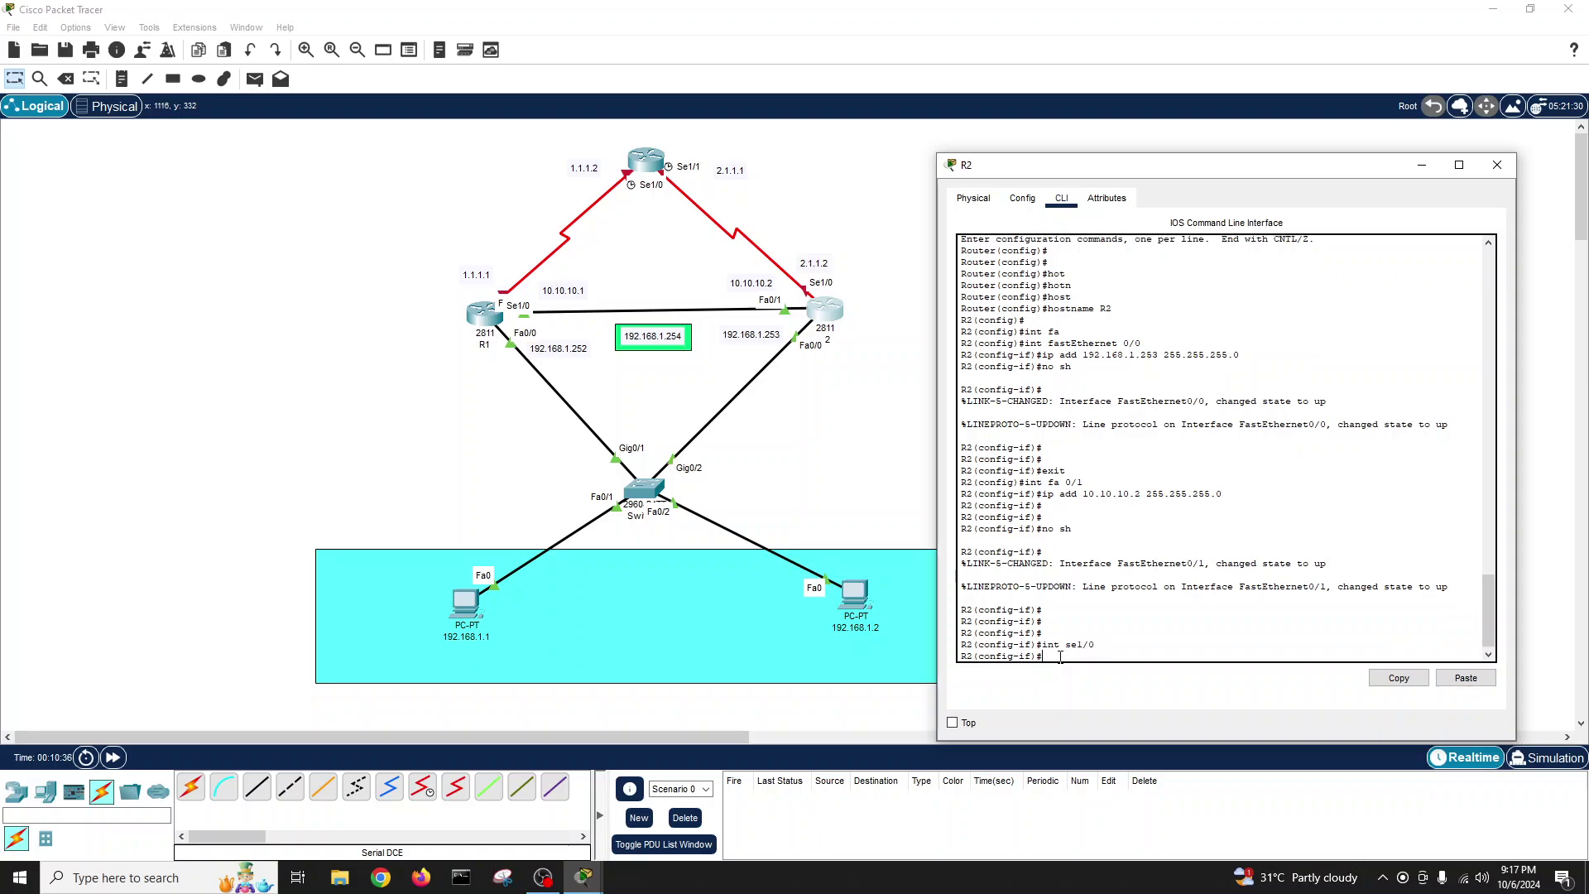
pyautogui.write('p')
pyautogui.write('ip add ')
pyautogui.write('2.1.')
pyautogui.write('1.2')
pyautogui.write(' 255.255.2')
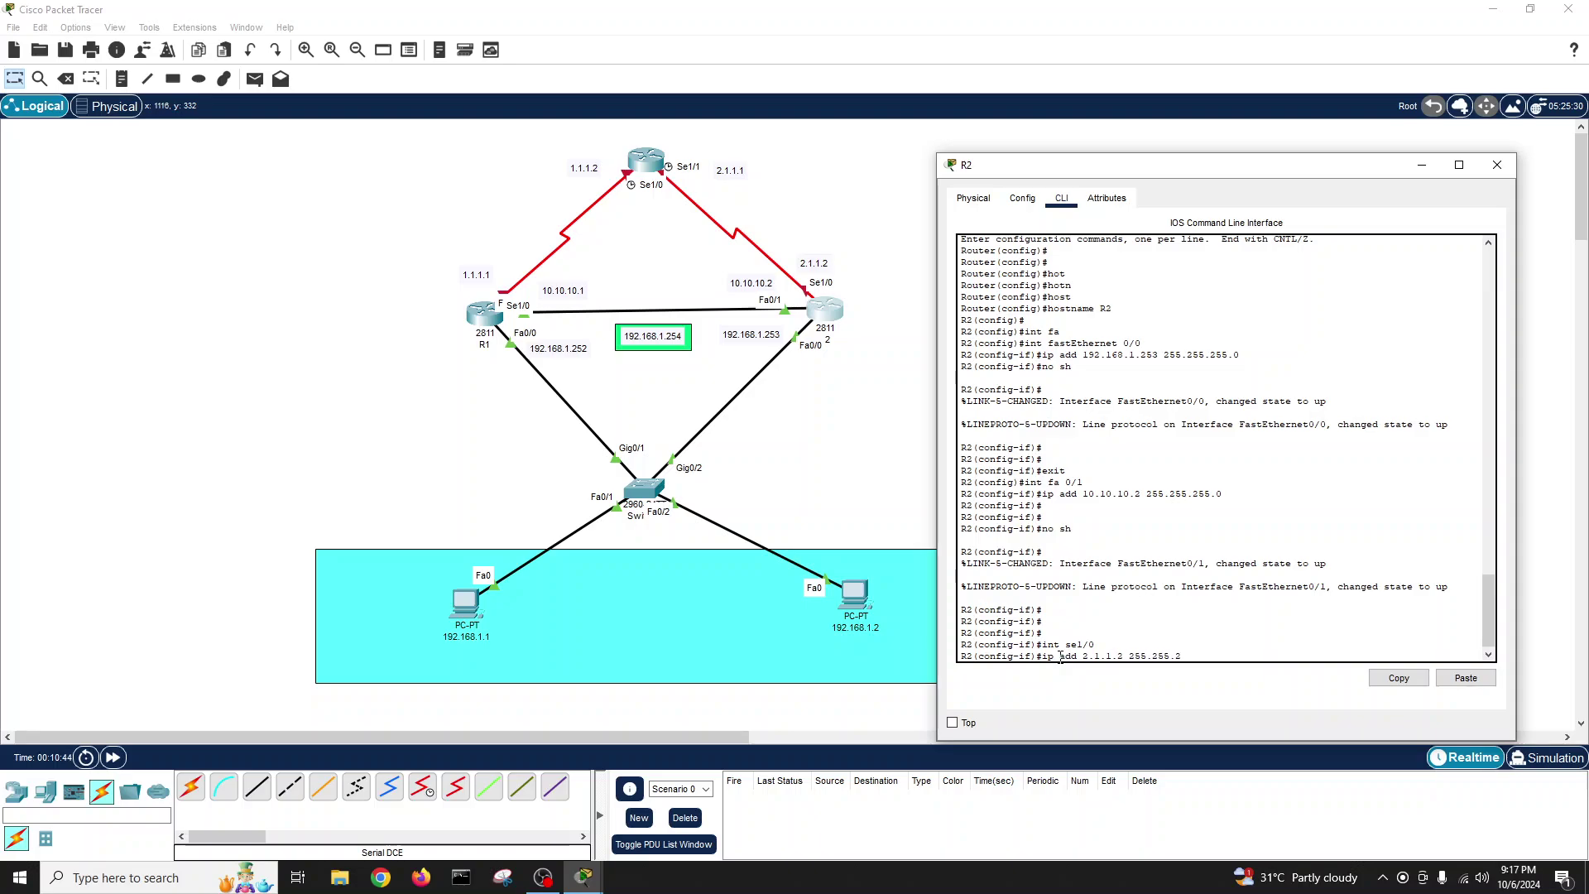
pyautogui.write('55.0')
pyautogui.press('Return')
pyautogui.write('no sh')
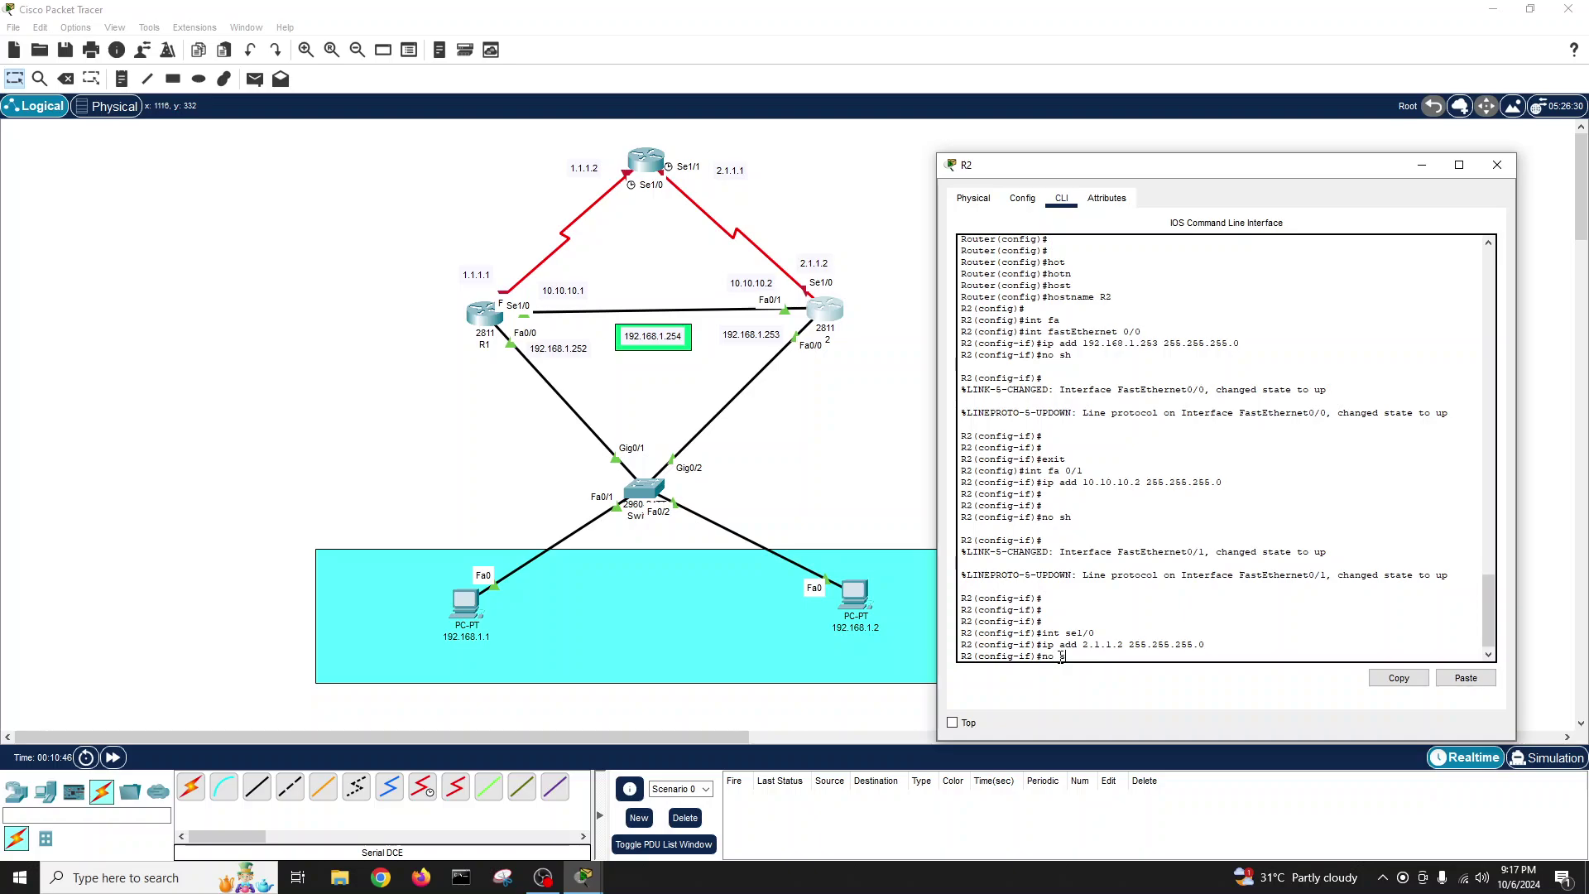
pyautogui.press('Return')
pyautogui.press('Return')
pyautogui.press('Return')
pyautogui.press('Return')
# - Exit to R2's privileged mode, save the running configuration to startup-config under the default filename, and close the router window
pyautogui.write('e')
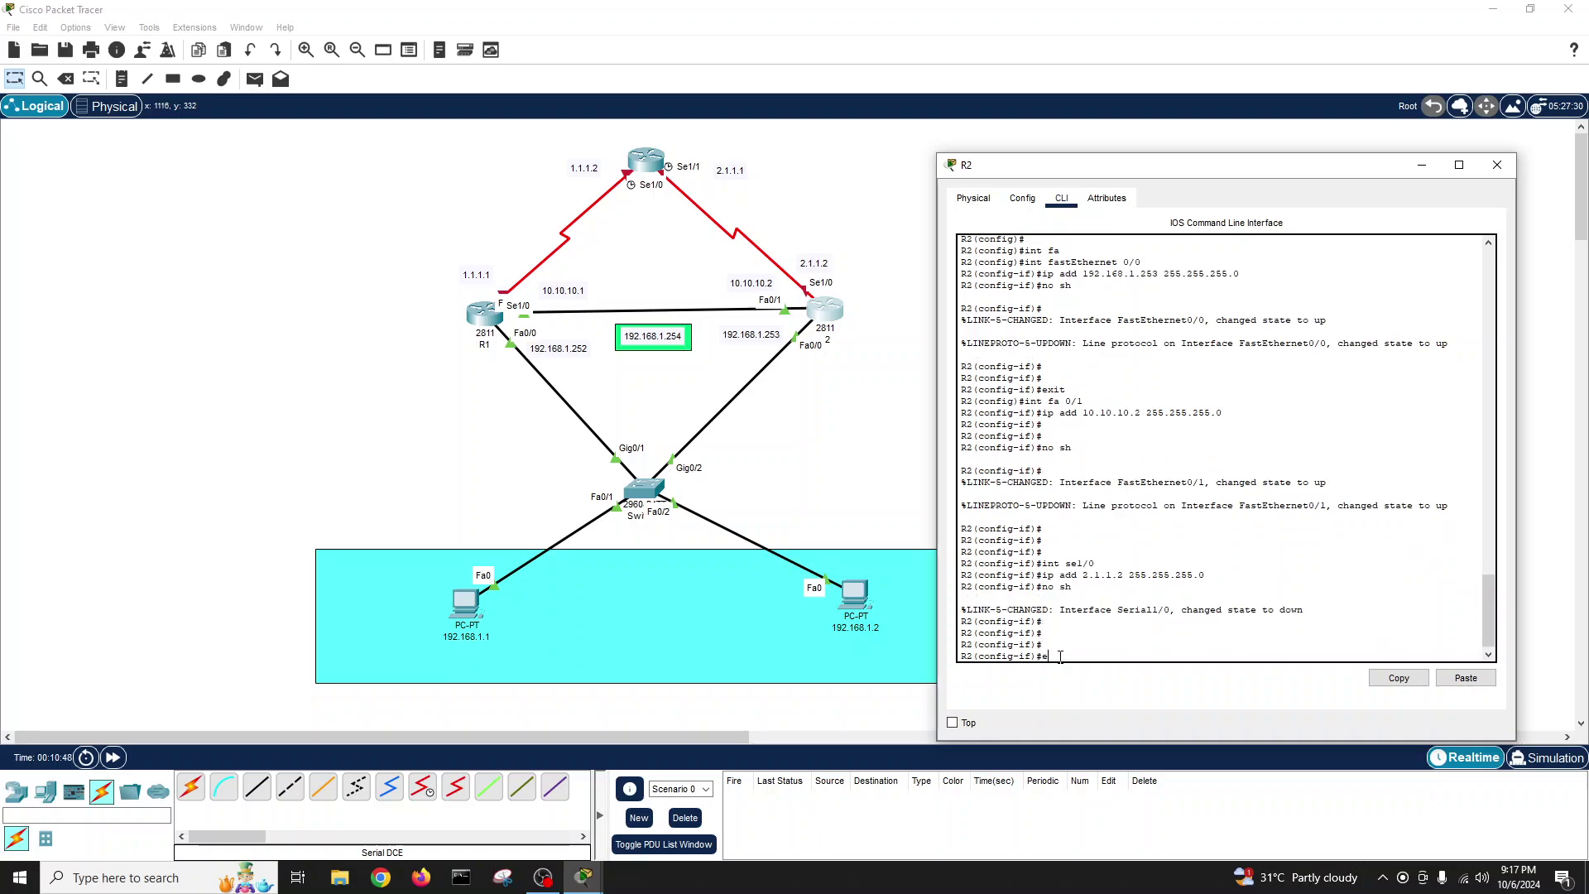
pyautogui.write('xit')
pyautogui.press('Return')
pyautogui.write('exit')
pyautogui.press('Return')
pyautogui.press('Return')
pyautogui.write('copy')
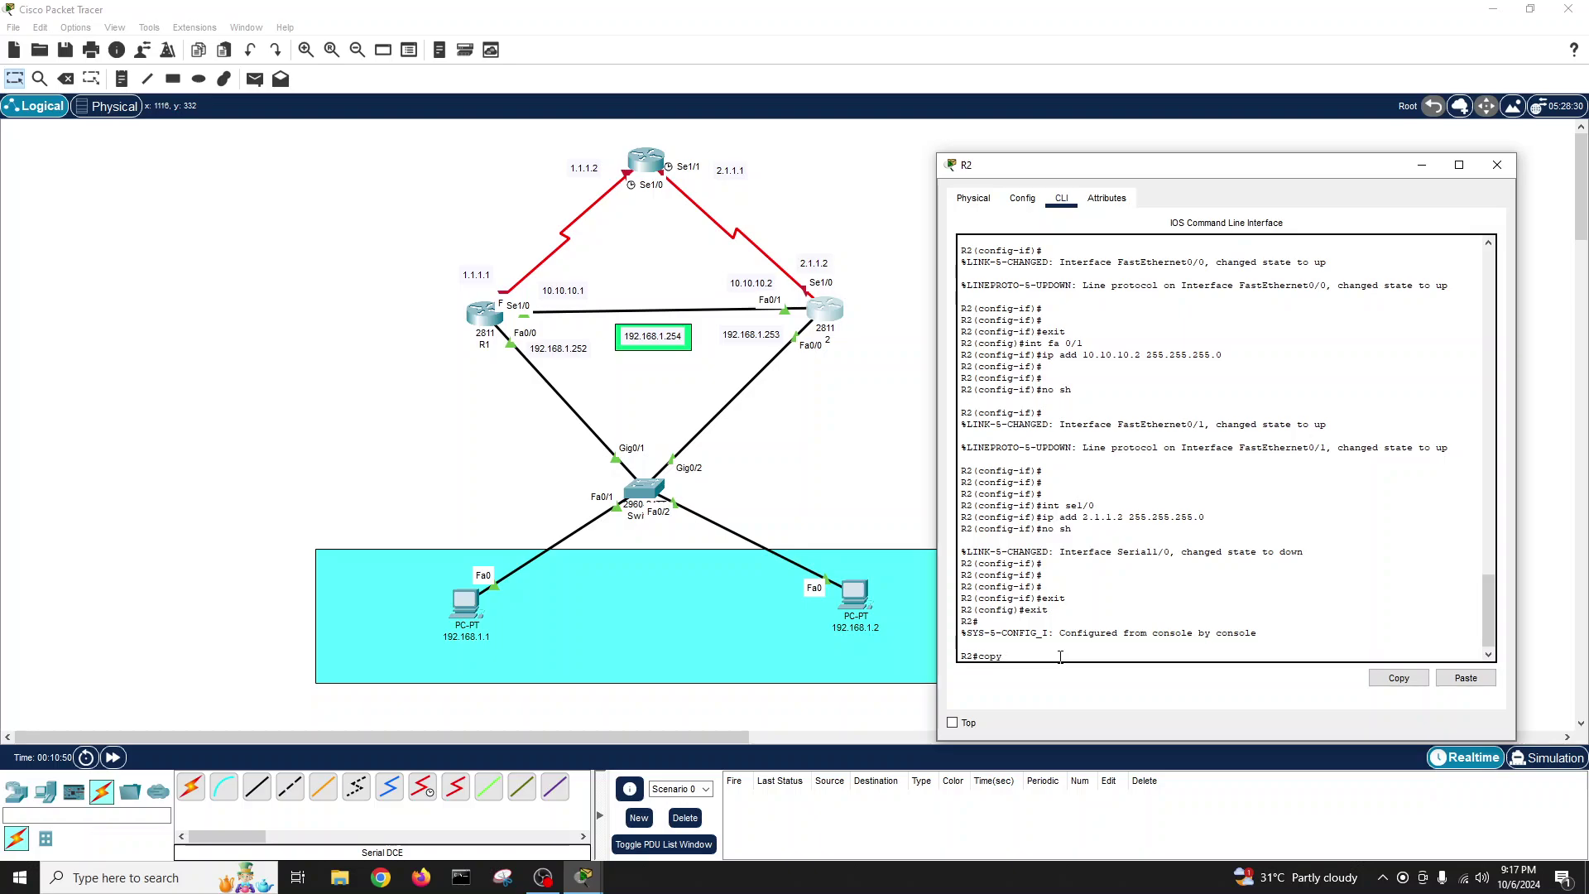
pyautogui.write(' run st')
pyautogui.press('Tab')
pyautogui.press('Return')
pyautogui.press('Return')
pyautogui.press('Return')
pyautogui.press('Return')
pyautogui.press('Return')
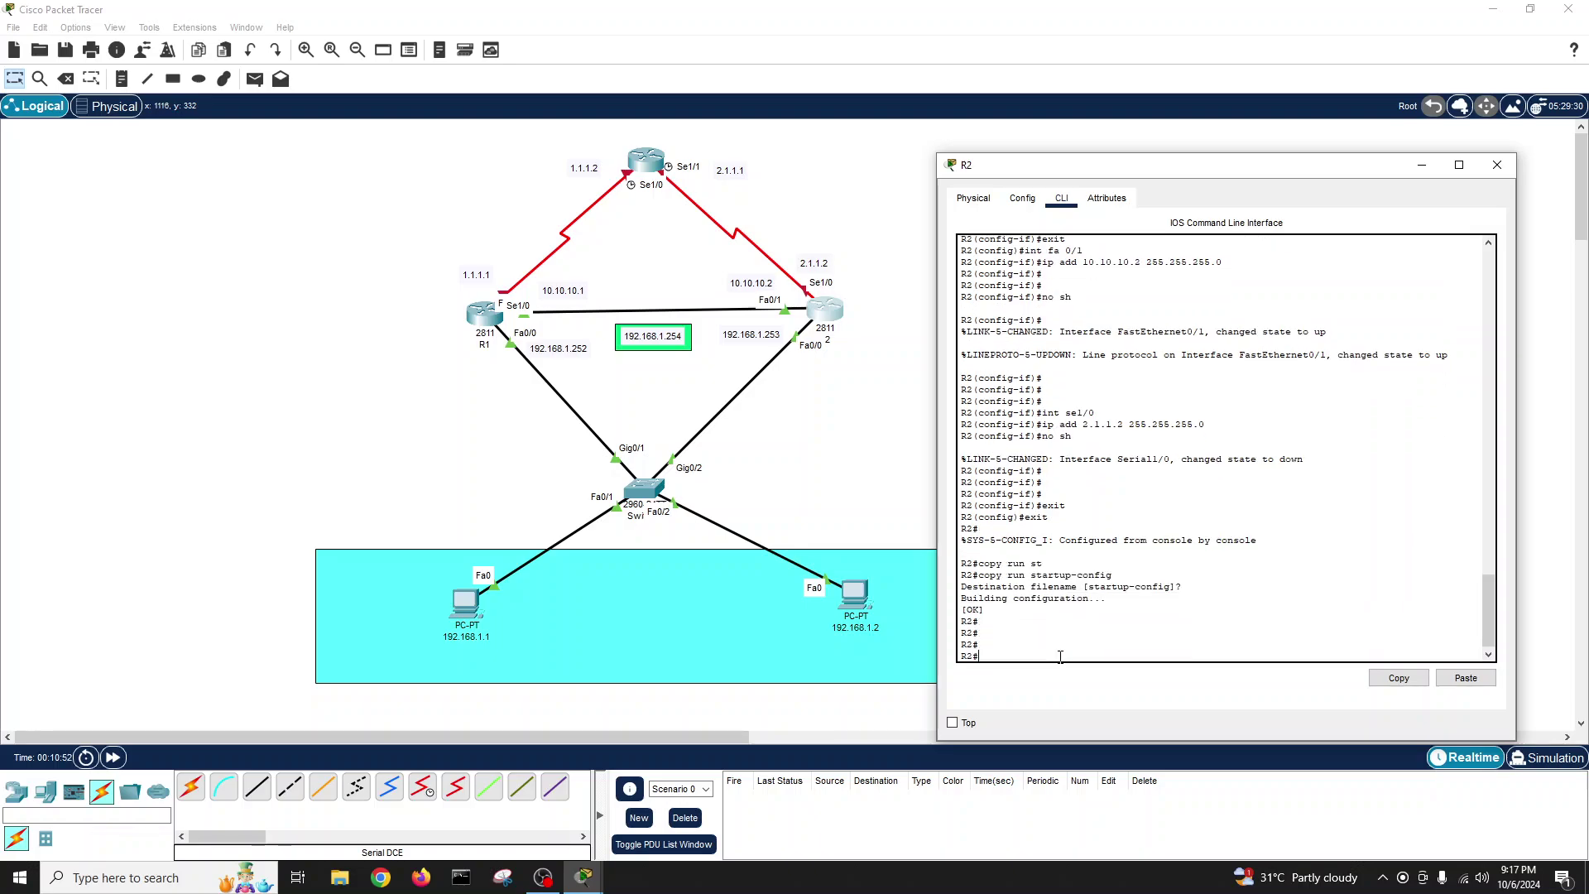
pyautogui.click(1498, 165)
# - Open the command line of Router2 at the top of the topology and answer no to the initial configuration dialog
pyautogui.click(648, 166)
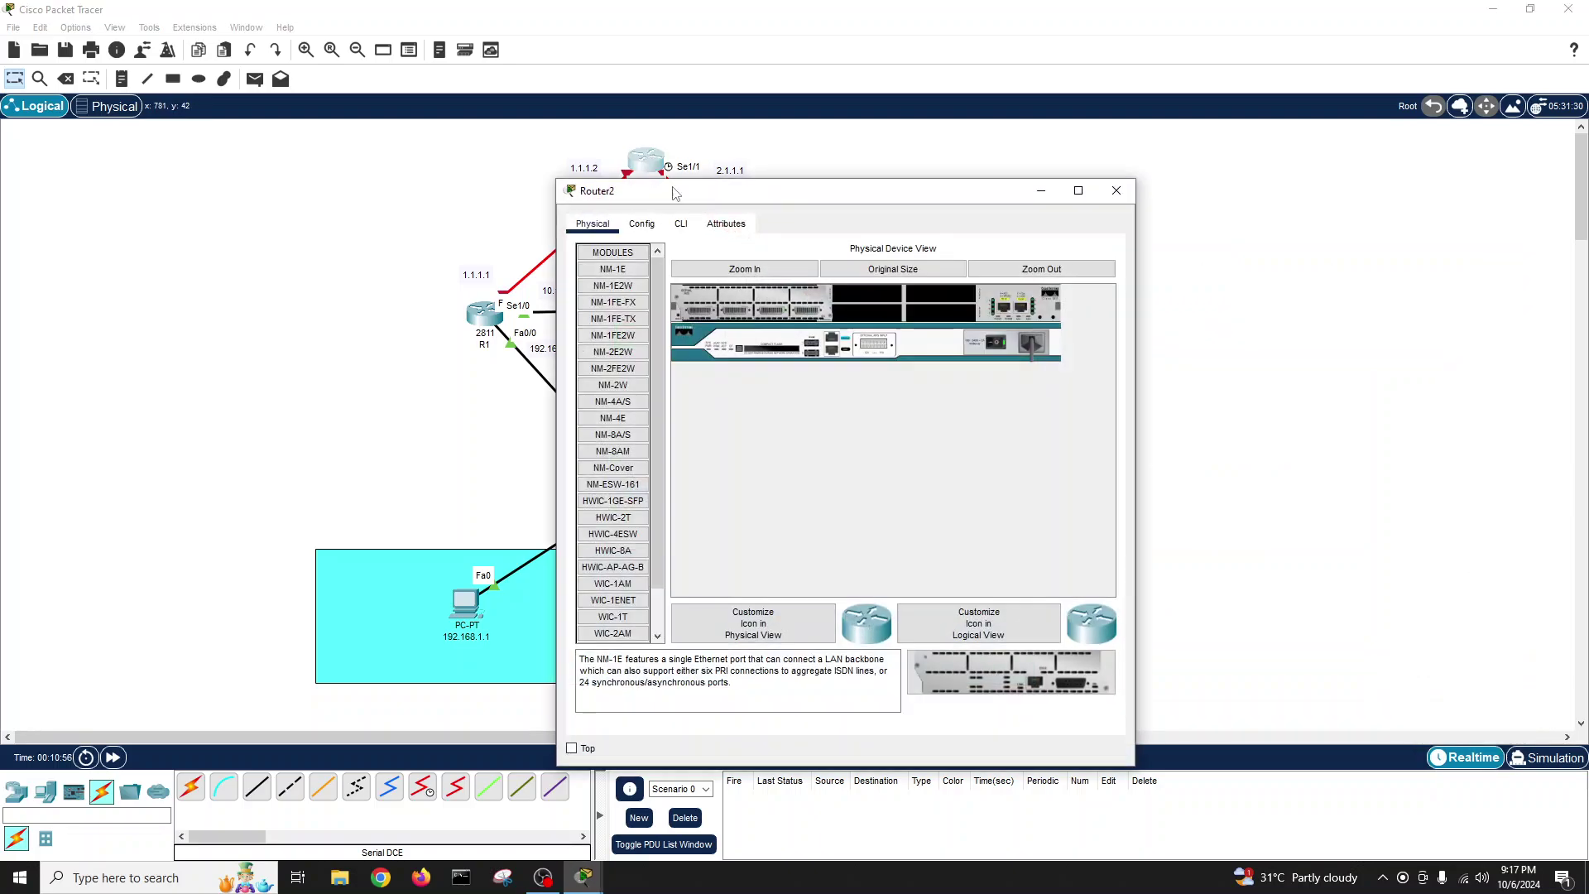
pyautogui.moveTo(708, 196); pyautogui.dragTo(1079, 152)
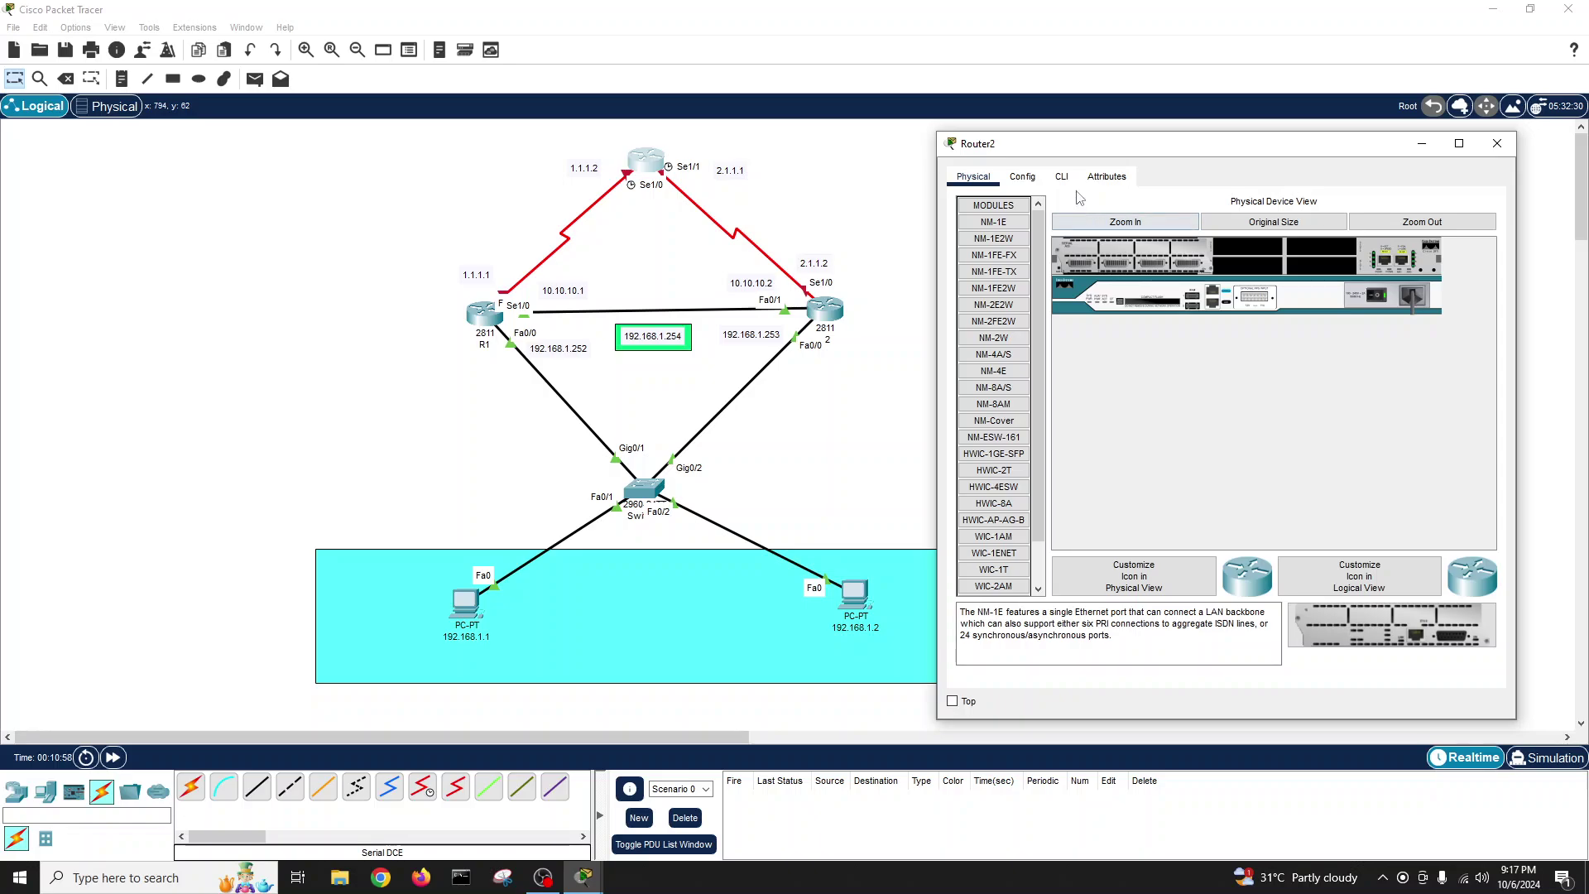
pyautogui.click(1062, 176)
pyautogui.press('Return')
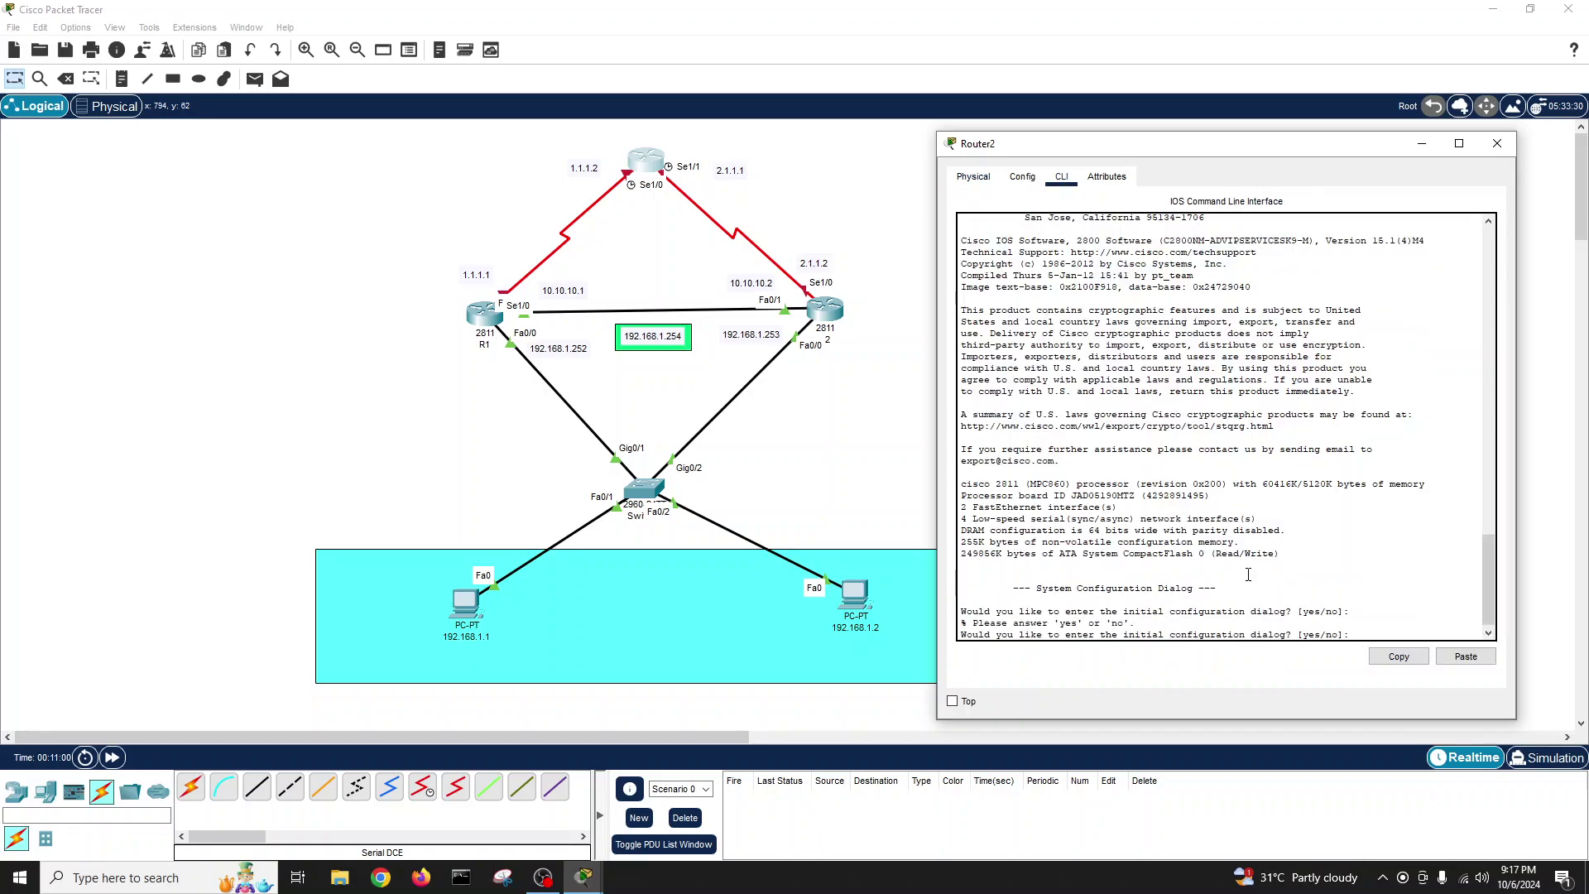
pyautogui.write('no')
pyautogui.press('Return')
pyautogui.press('Return')
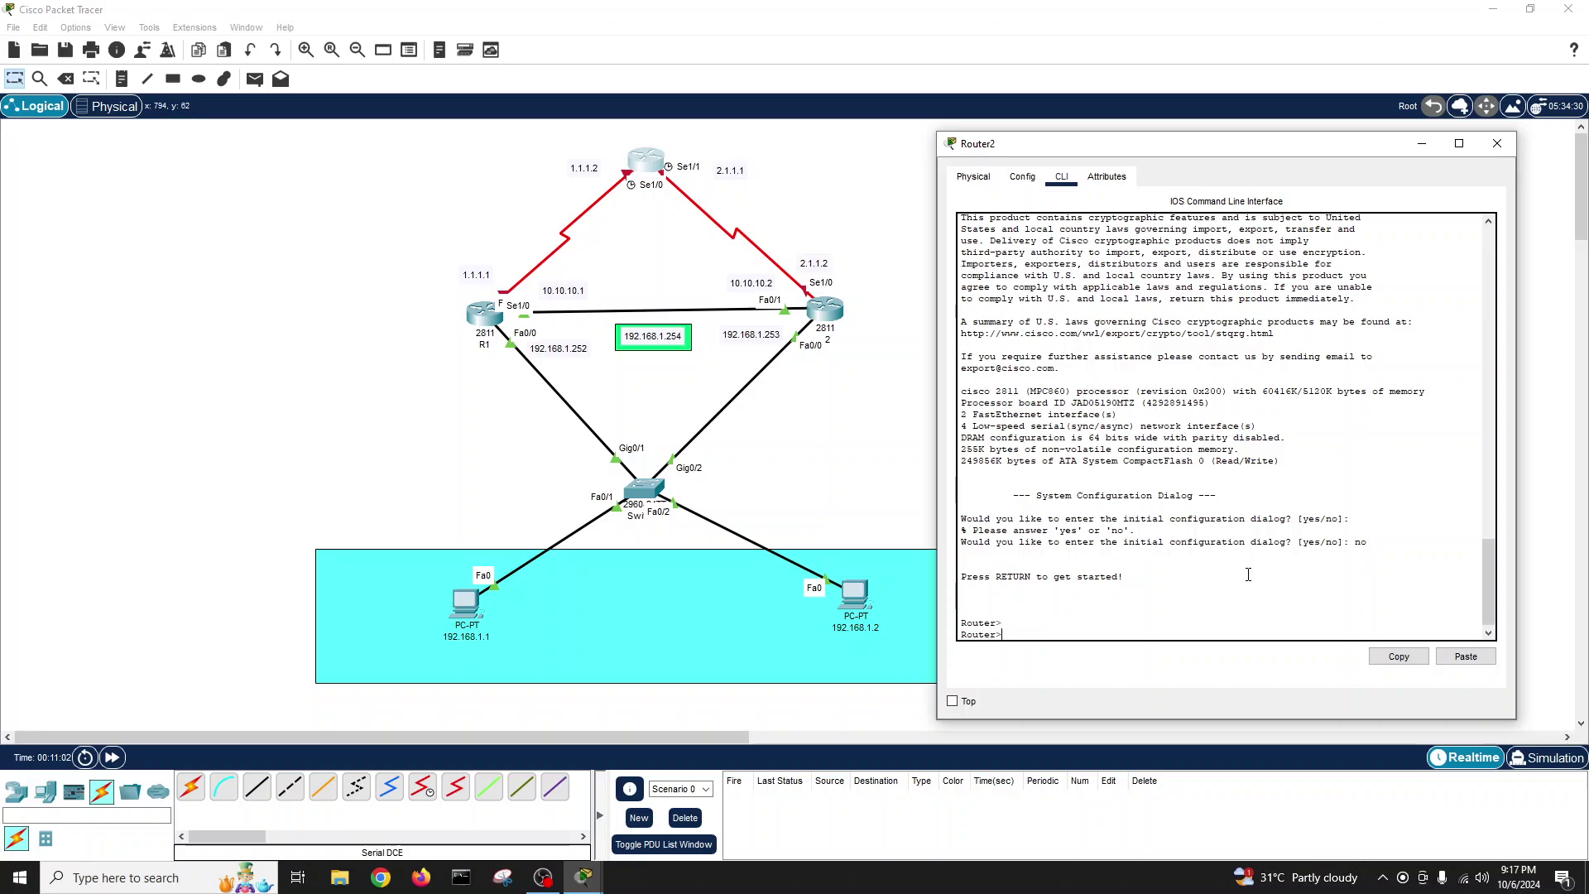
# - Enter privileged mode on Router2 with en and start global configuration with conf t
pyautogui.write('en')
pyautogui.press('Return')
pyautogui.press('Return')
pyautogui.press('Return')
pyautogui.write('conf t')
pyautogui.press('Return')
pyautogui.press('Return')
pyautogui.press('Return')
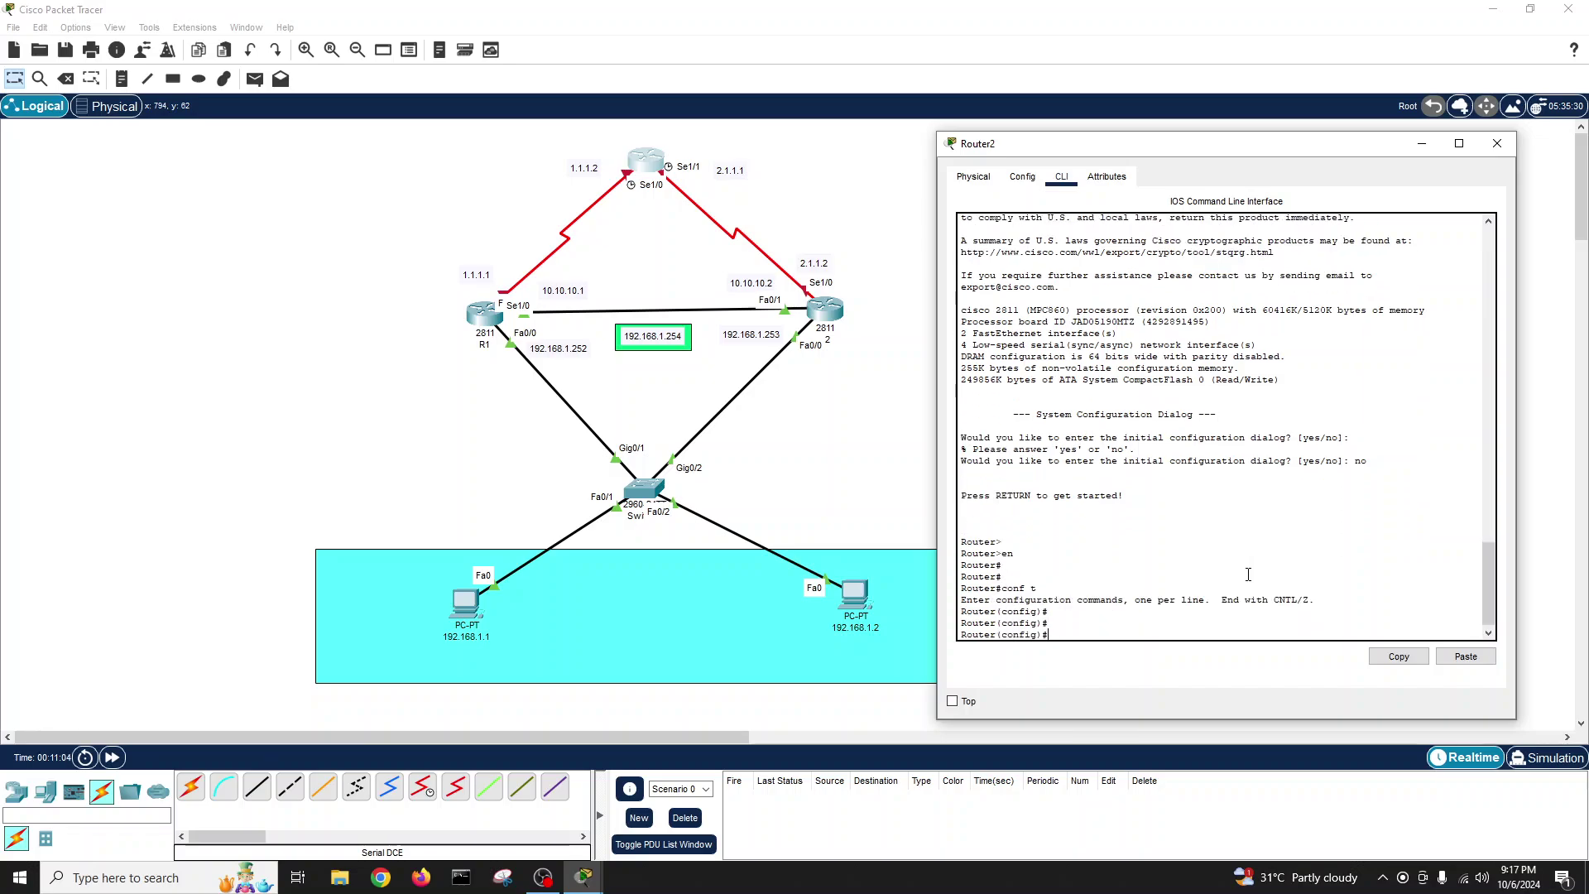
# - Set Router2's hostname to ISP
pyautogui.write('host')
pyautogui.press('Tab')
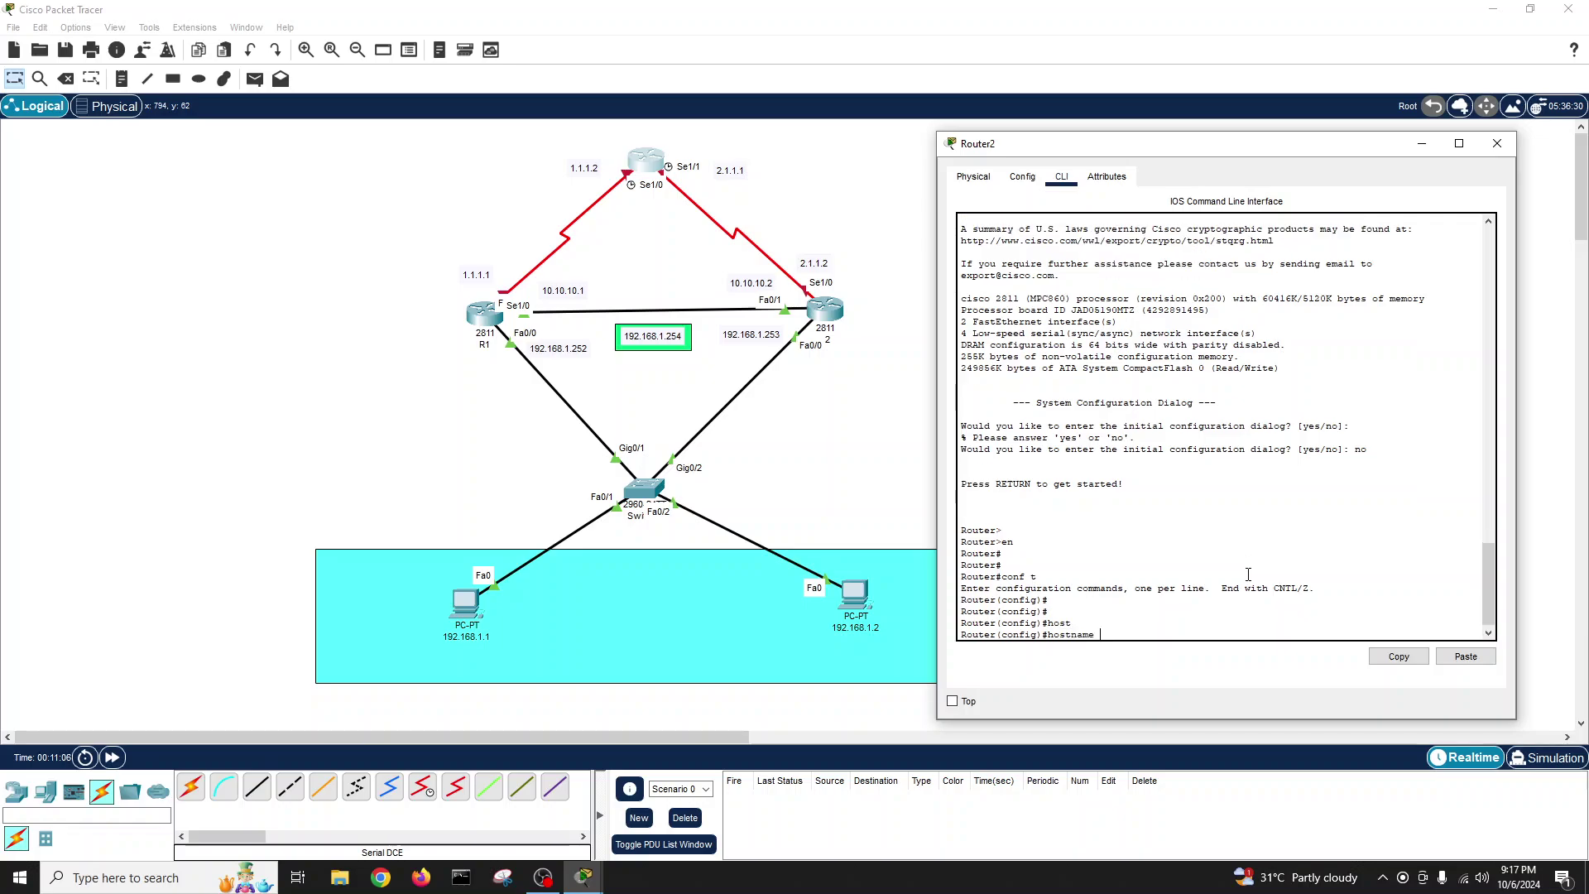
pyautogui.write('ISP')
pyautogui.press('Return')
pyautogui.press('Return')
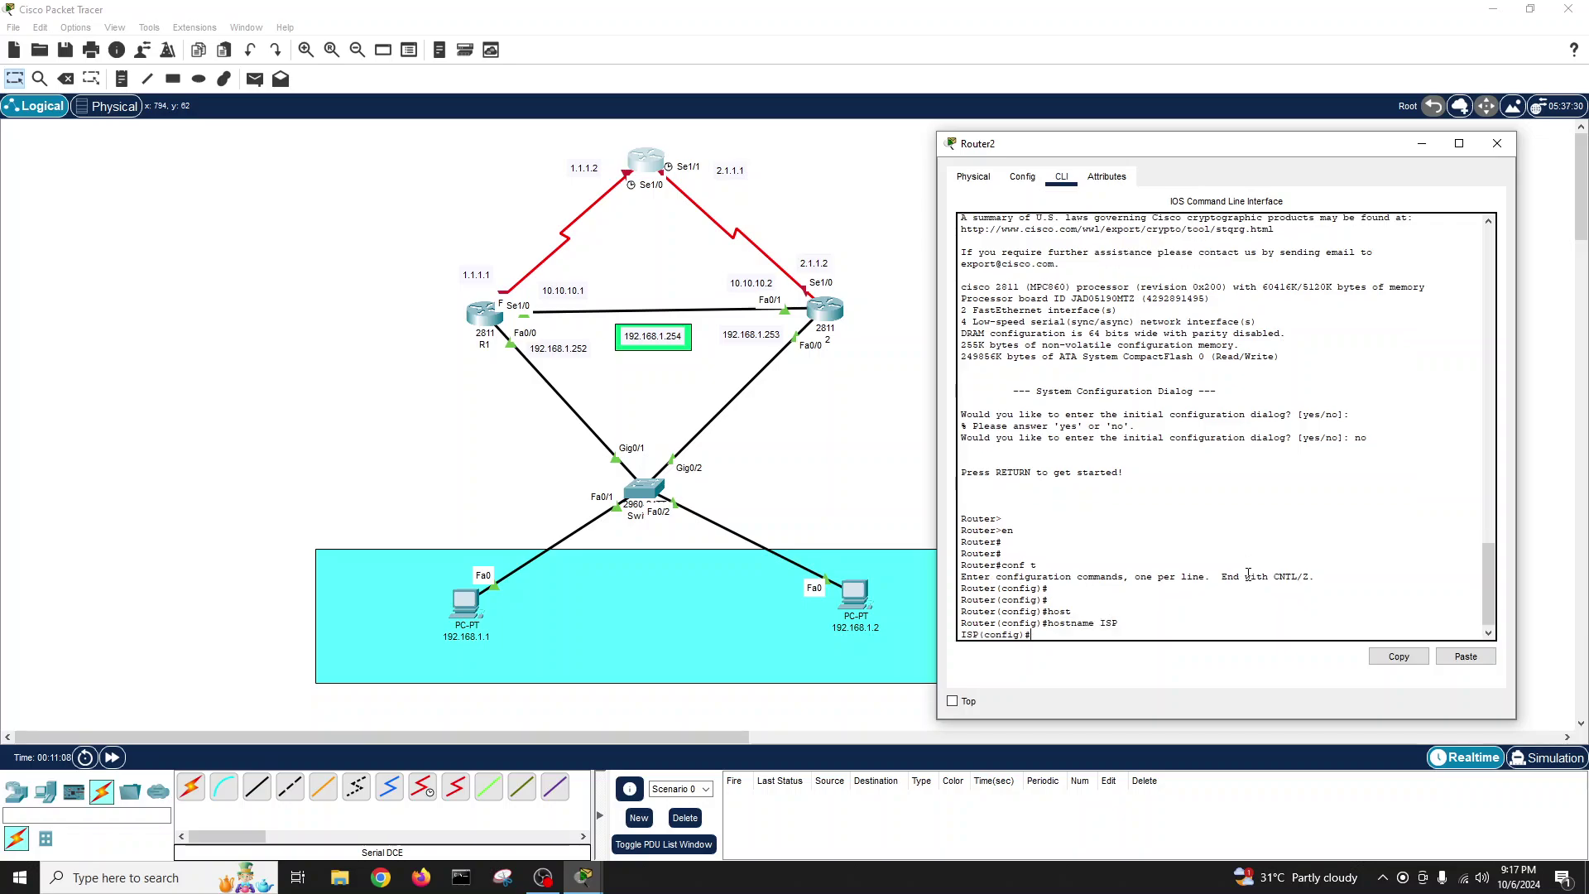
# - Assign IP address 1.1.1.2 with mask 255.255.255.0 to interface Serial1/0 on the ISP router
pyautogui.write('int s')
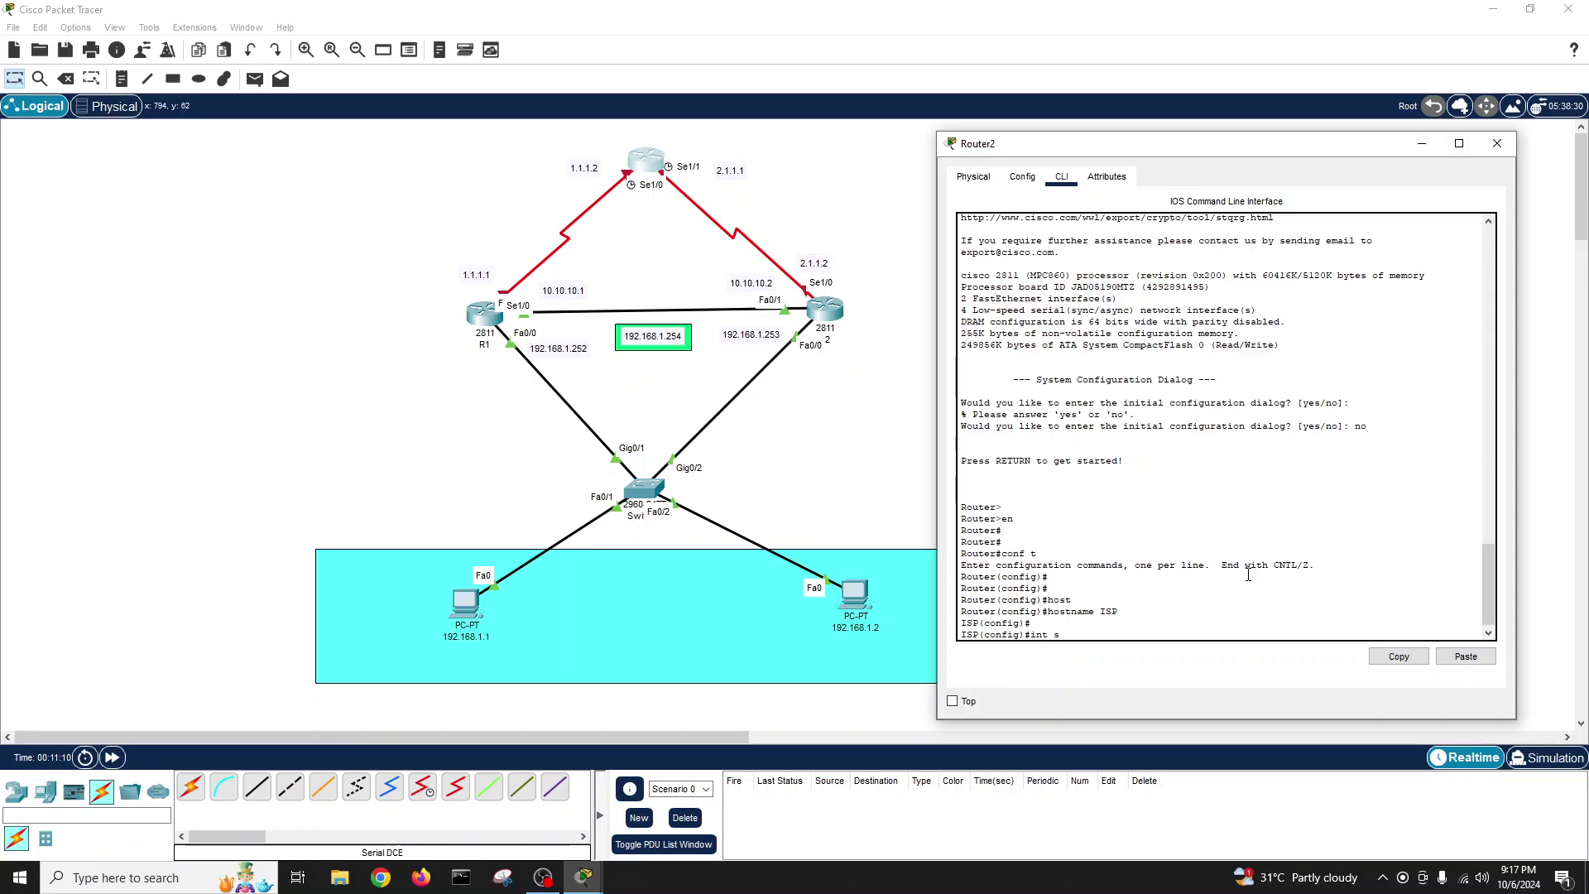
pyautogui.write('e 1/0')
pyautogui.press('Return')
pyautogui.press('Return')
pyautogui.press('Return')
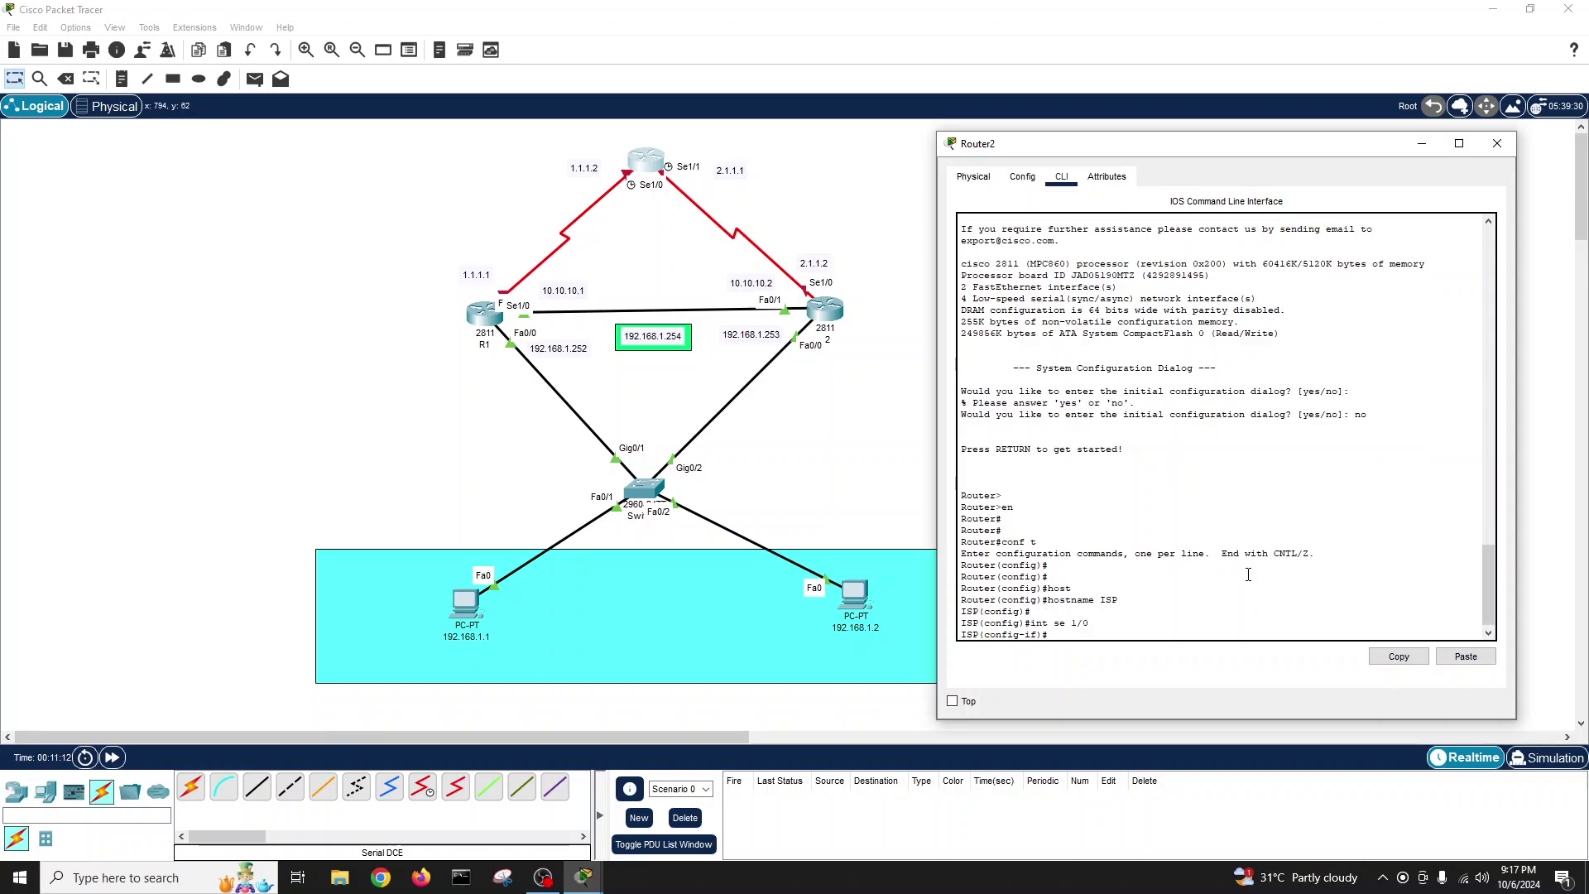
pyautogui.write('ip add 1.1.1.2')
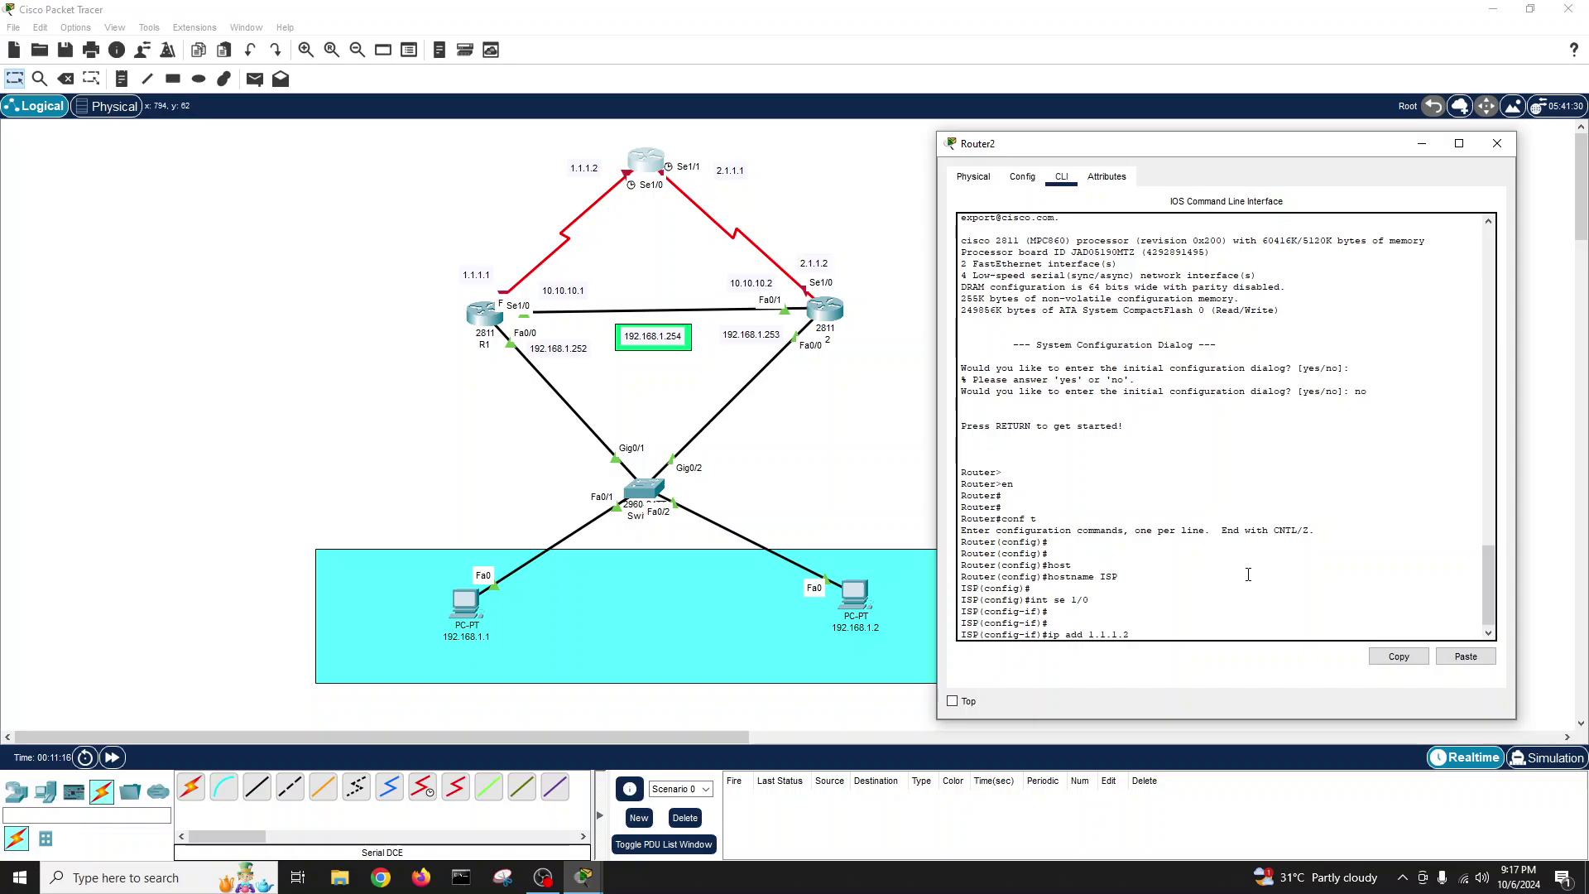
pyautogui.write(' 255.255.255.0')
pyautogui.press('Return')
# - Set the clock rate of ISP's Serial1/0 to 64000 and enable the interface with no sh
pyautogui.write('cloc')
pyautogui.press('Tab')
pyautogui.write('r')
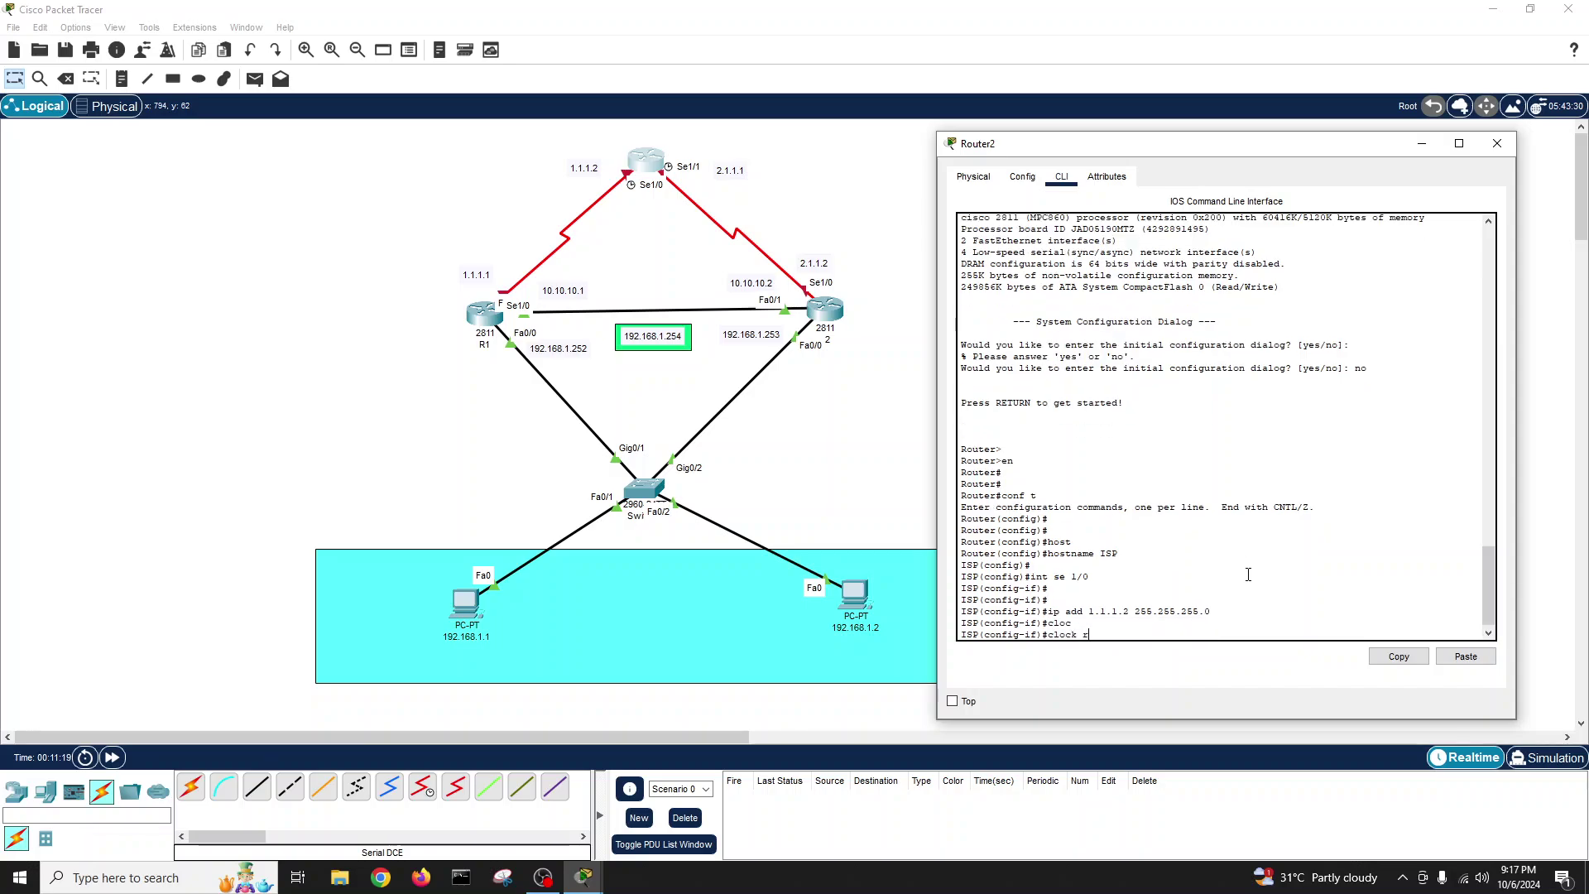
pyautogui.press('Tab')
pyautogui.write('64000')
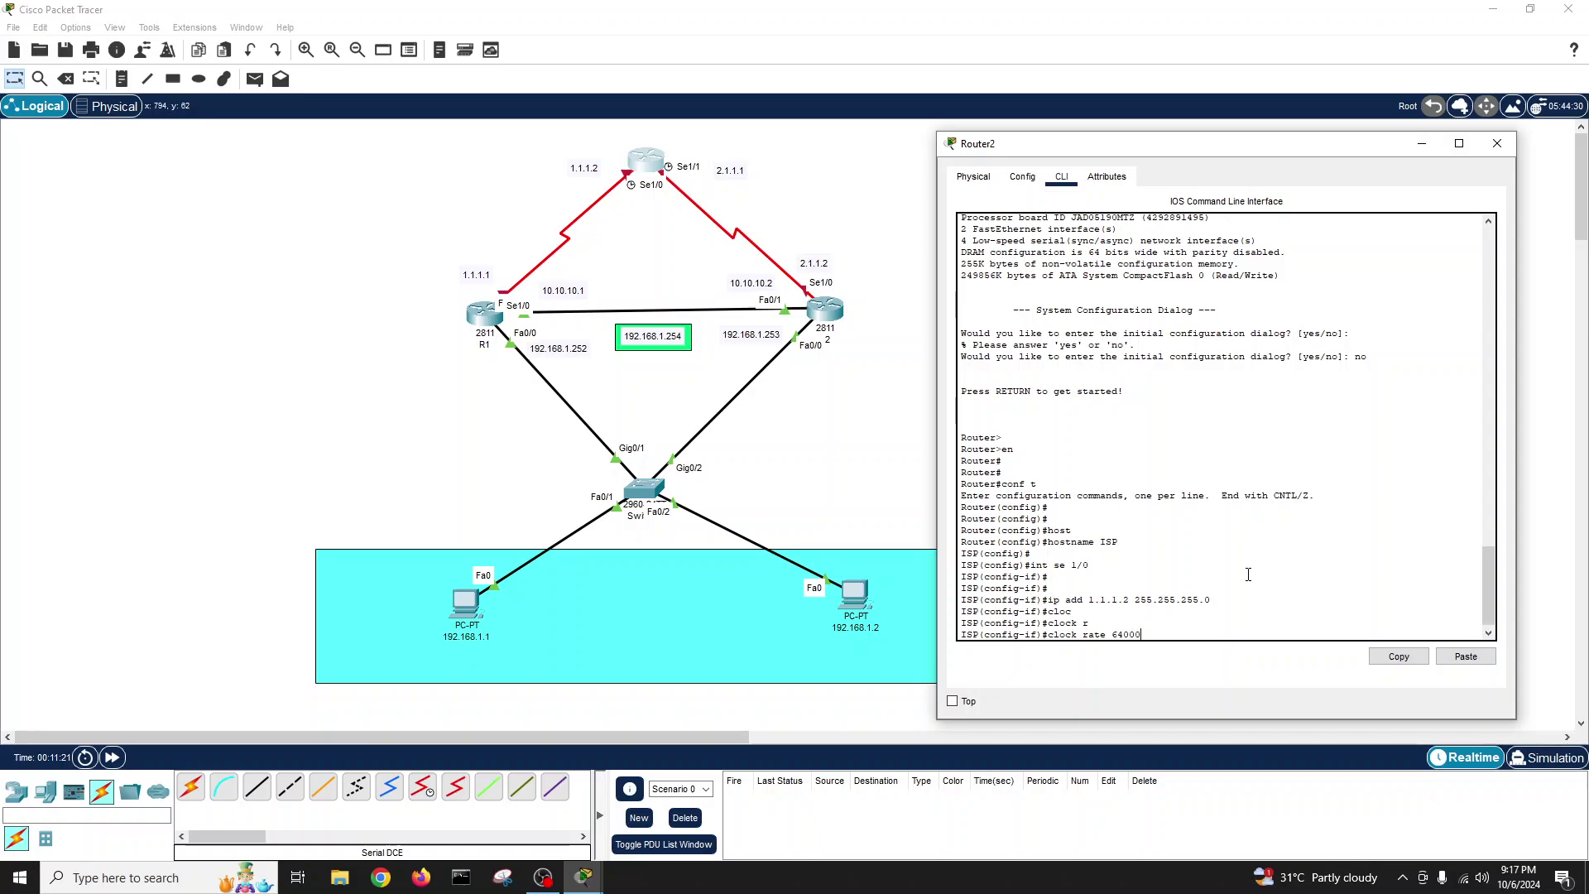
pyautogui.press('Return')
pyautogui.write('no sh')
pyautogui.press('Return')
pyautogui.press('Return')
pyautogui.press('Return')
pyautogui.press('Return')
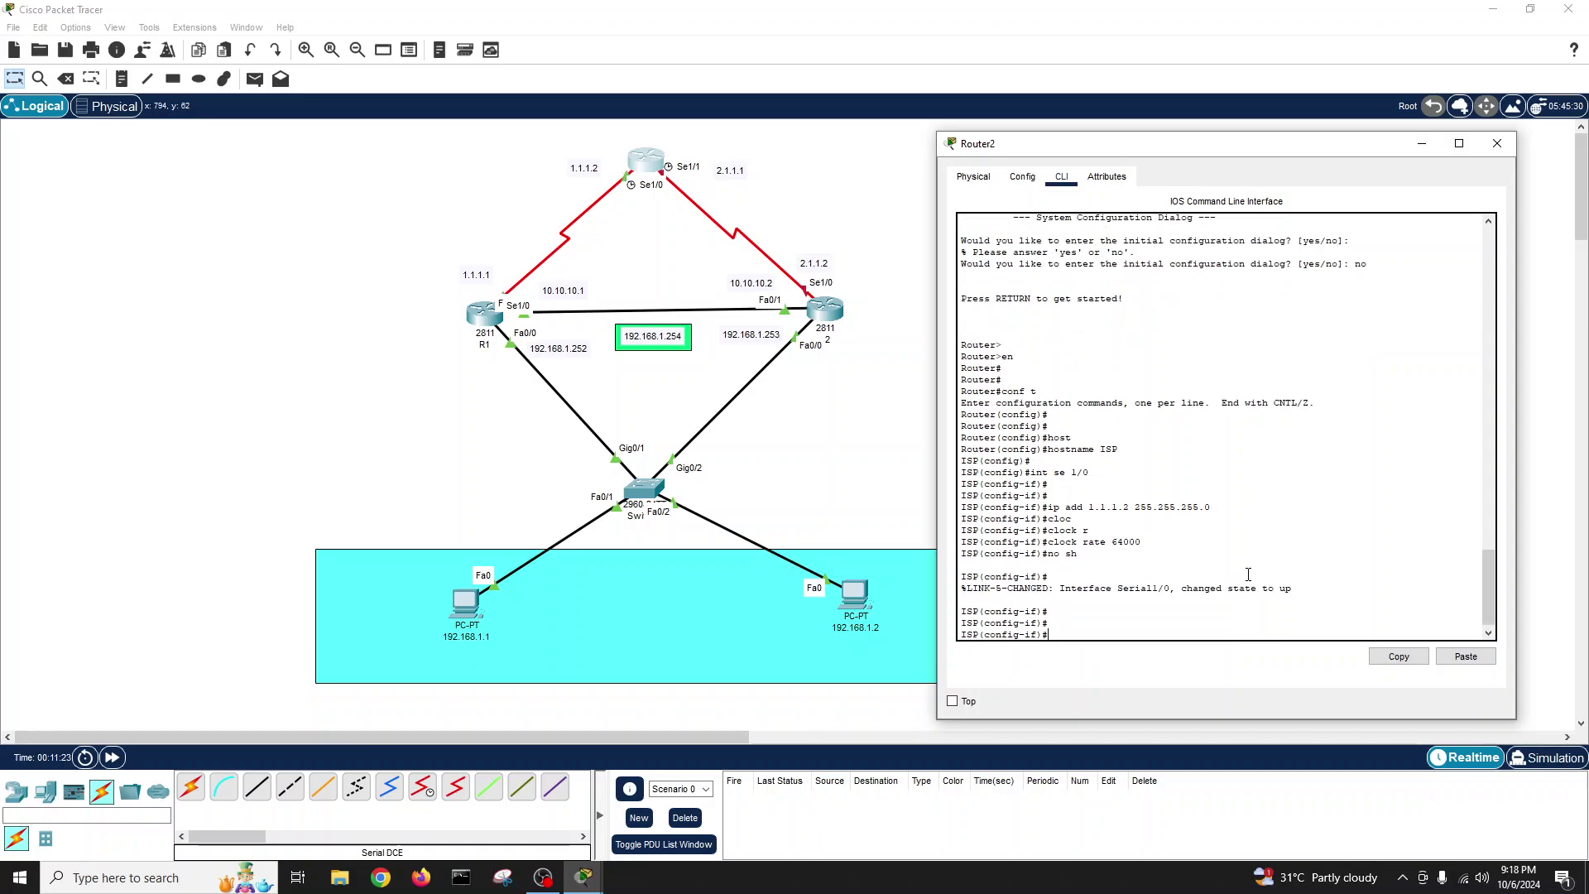
# - Enter interface configuration for Serial1/1 on ISP
pyautogui.write('int se 1/1')
pyautogui.press('Return')
pyautogui.write('ip add')
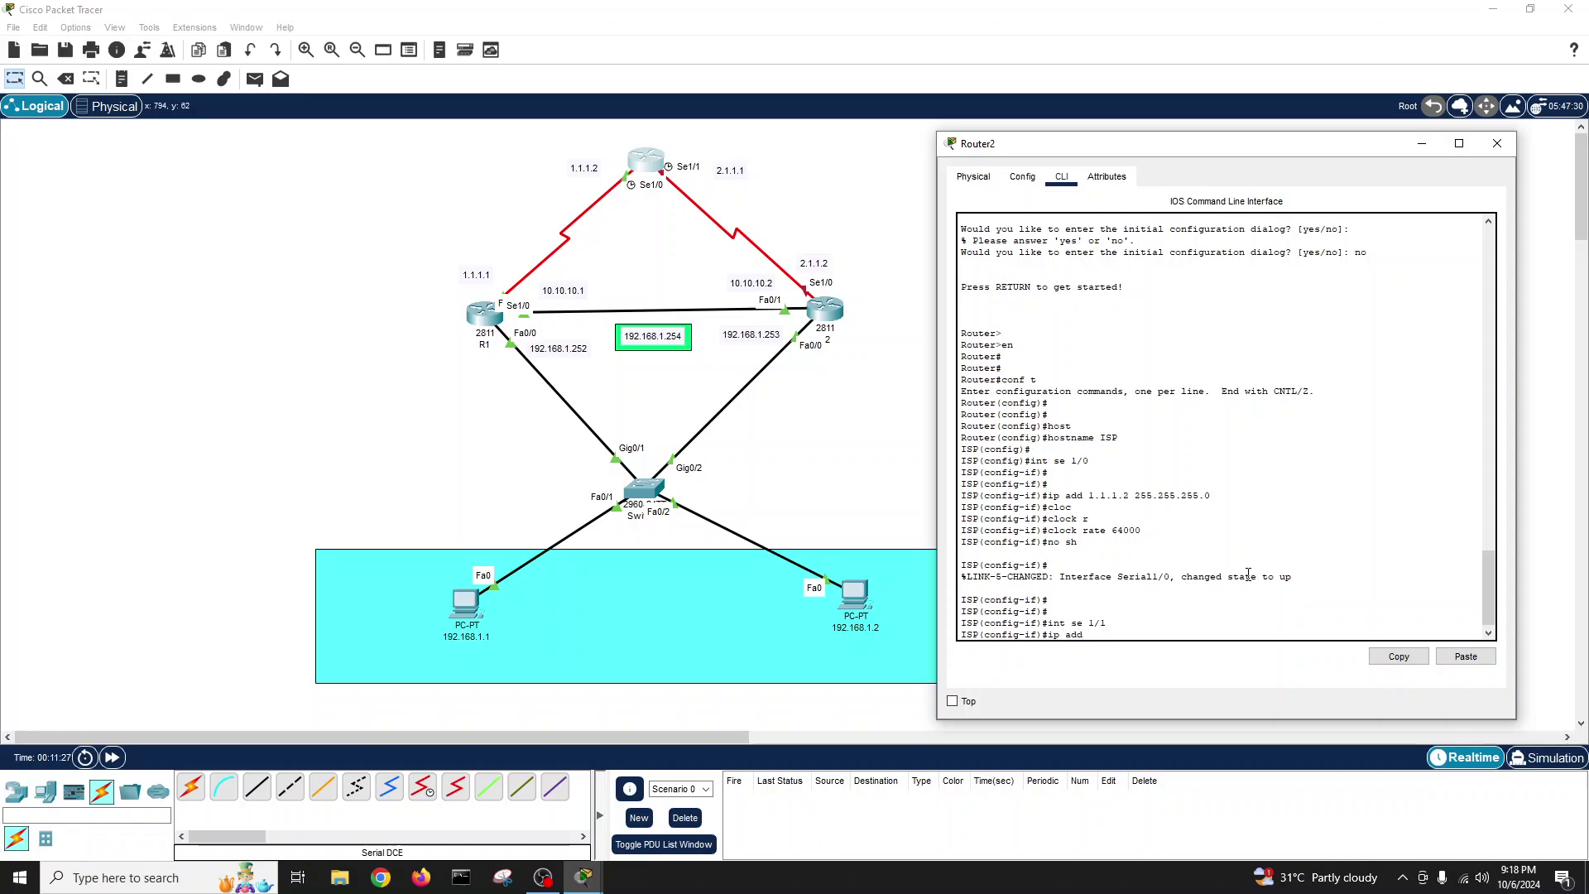
pyautogui.write(' 2.1.1.1 255.255')
pyautogui.write('.255.2')
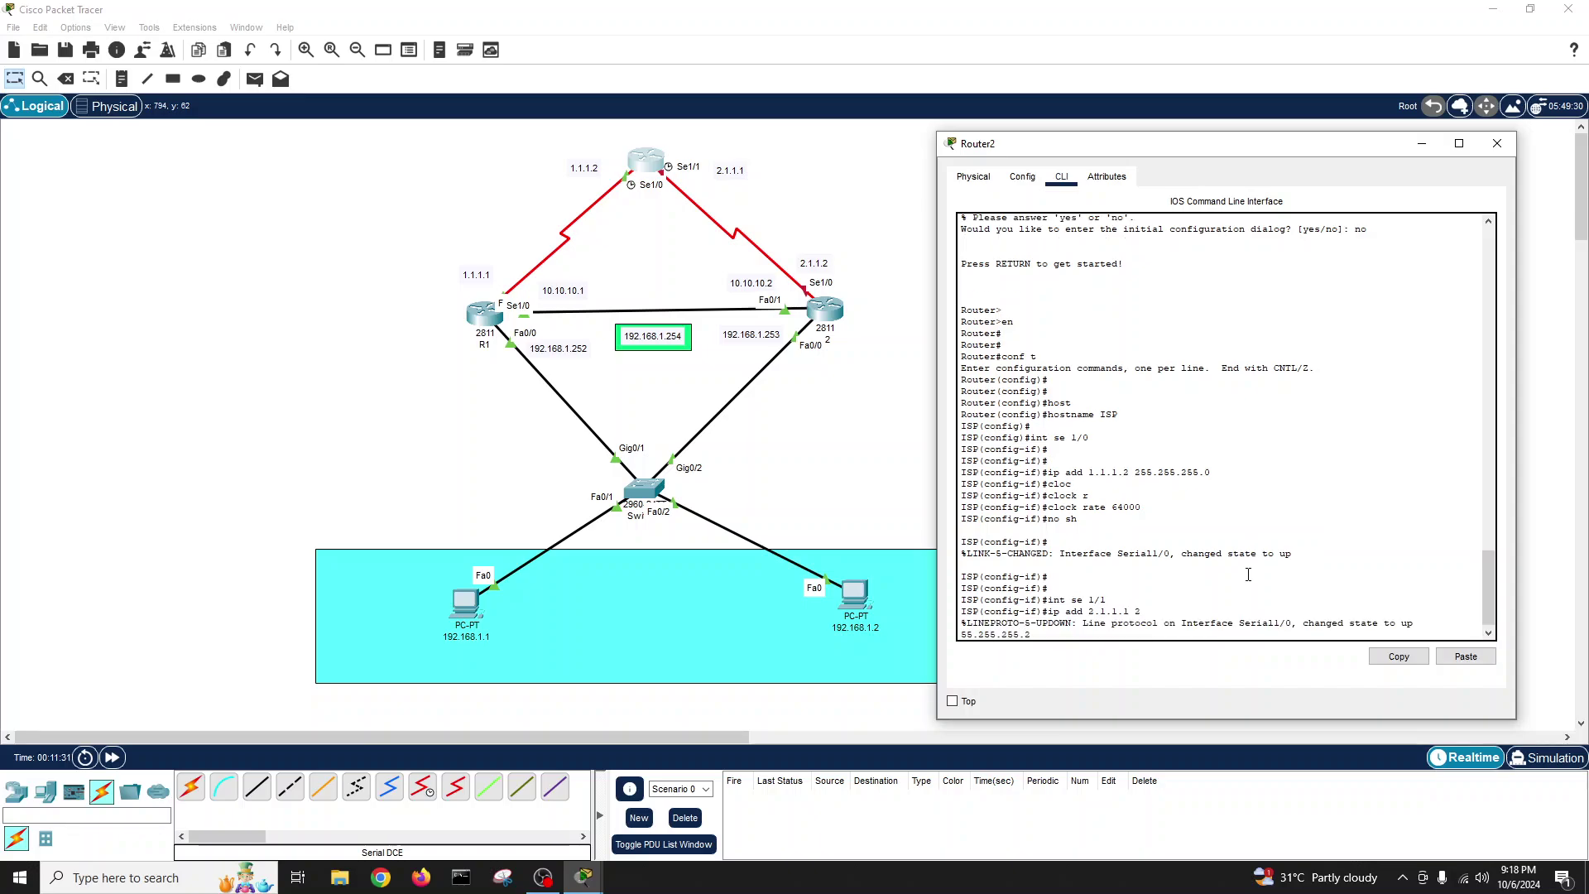
pyautogui.write('55')
pyautogui.press('BackSpace')
pyautogui.press('BackSpace')
pyautogui.press('BackSpace')
pyautogui.press('Up')
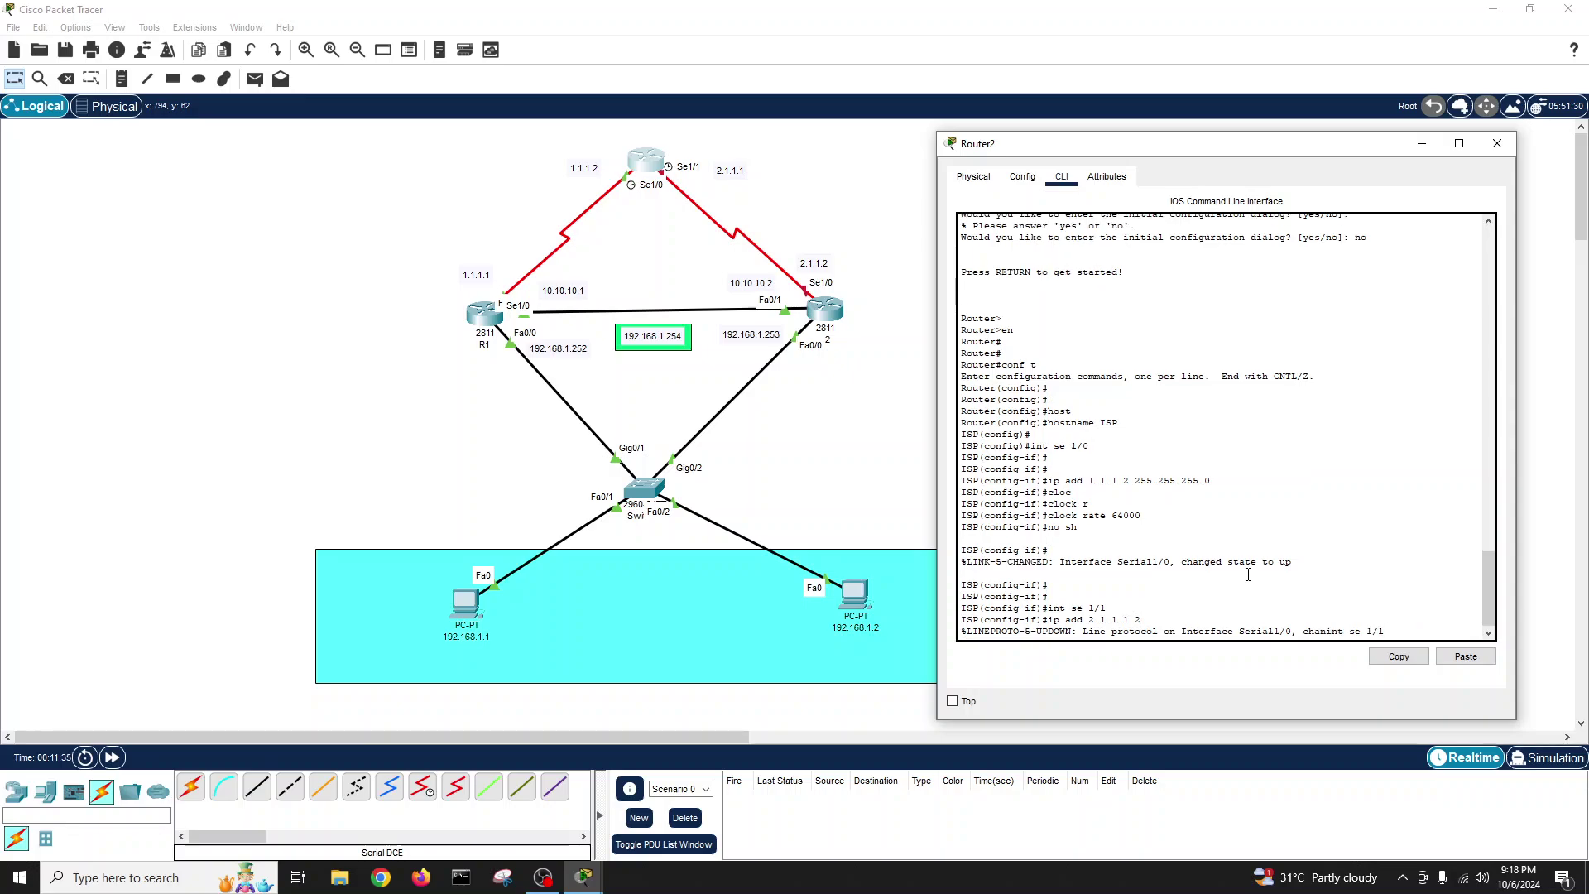
pyautogui.press('Return')
pyautogui.press('Return')
pyautogui.press('Return')
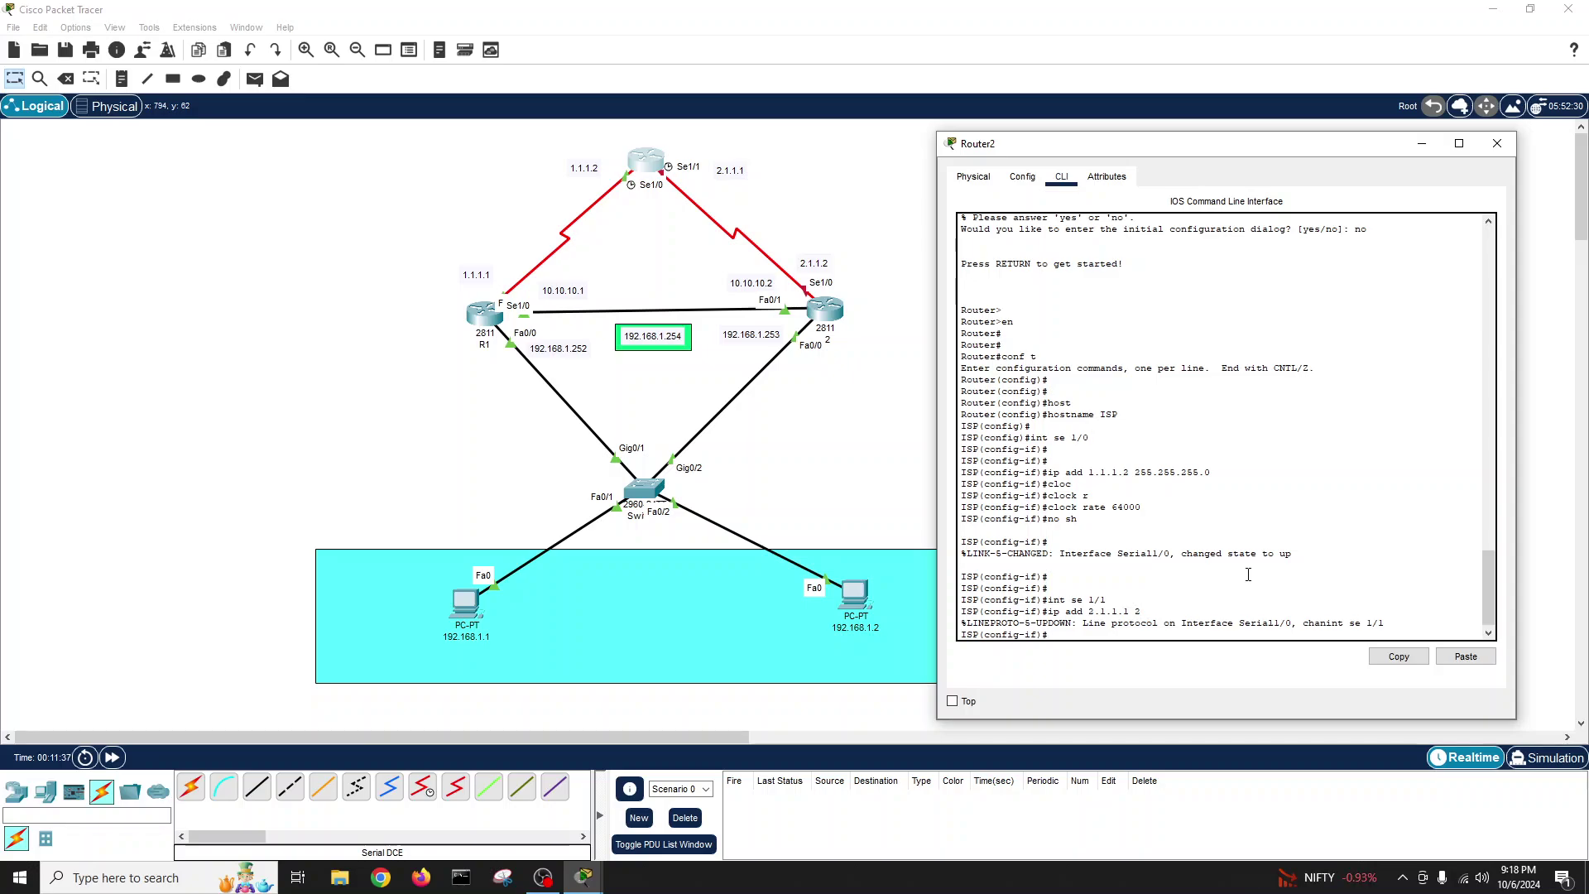
pyautogui.press('Up')
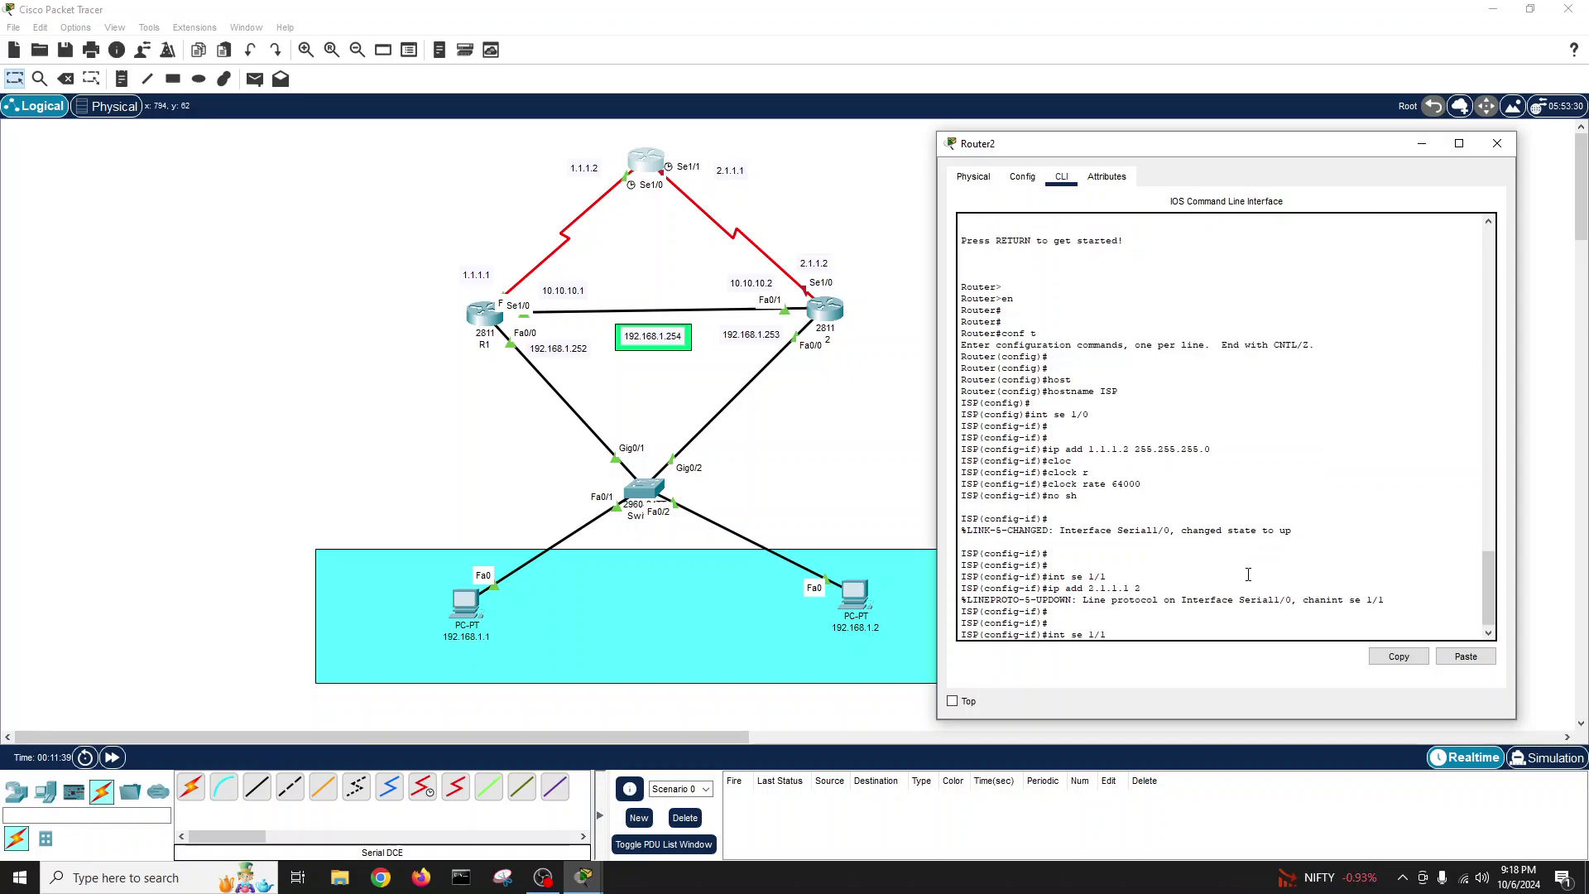
pyautogui.press('Down')
pyautogui.press('Up')
pyautogui.press('Down')
# - Assign IP address 2.1.1.1 with mask 255.255.255.0 to ISP's Serial1/1 and enable the interface
pyautogui.write('ip add 2.1.1.1 255.255.255.0')
pyautogui.press('Return')
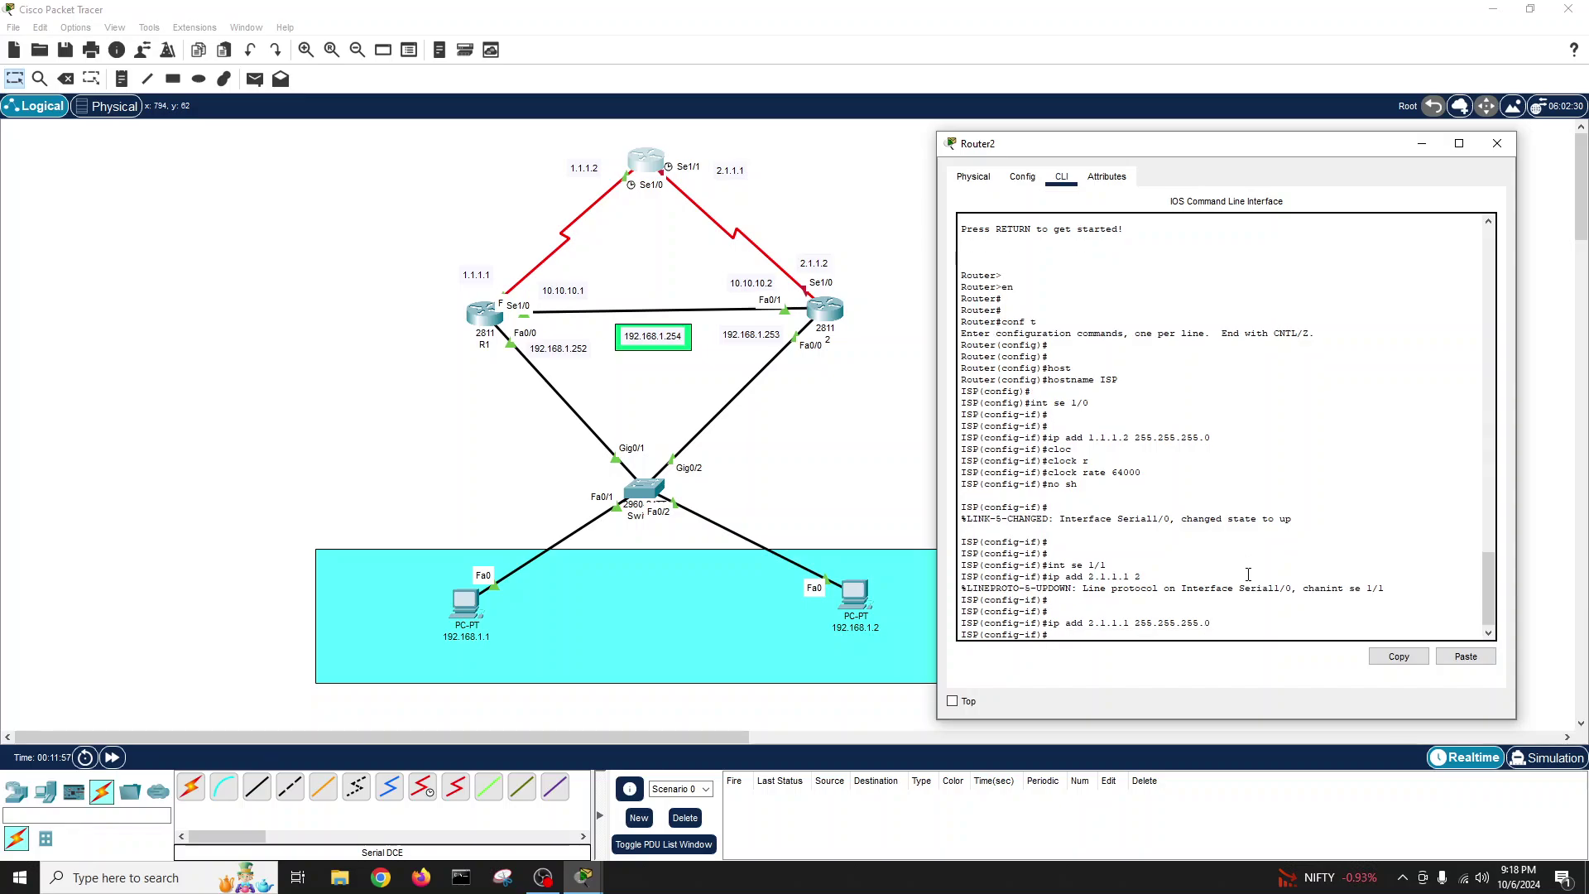
pyautogui.write('no sh')
pyautogui.press('Return')
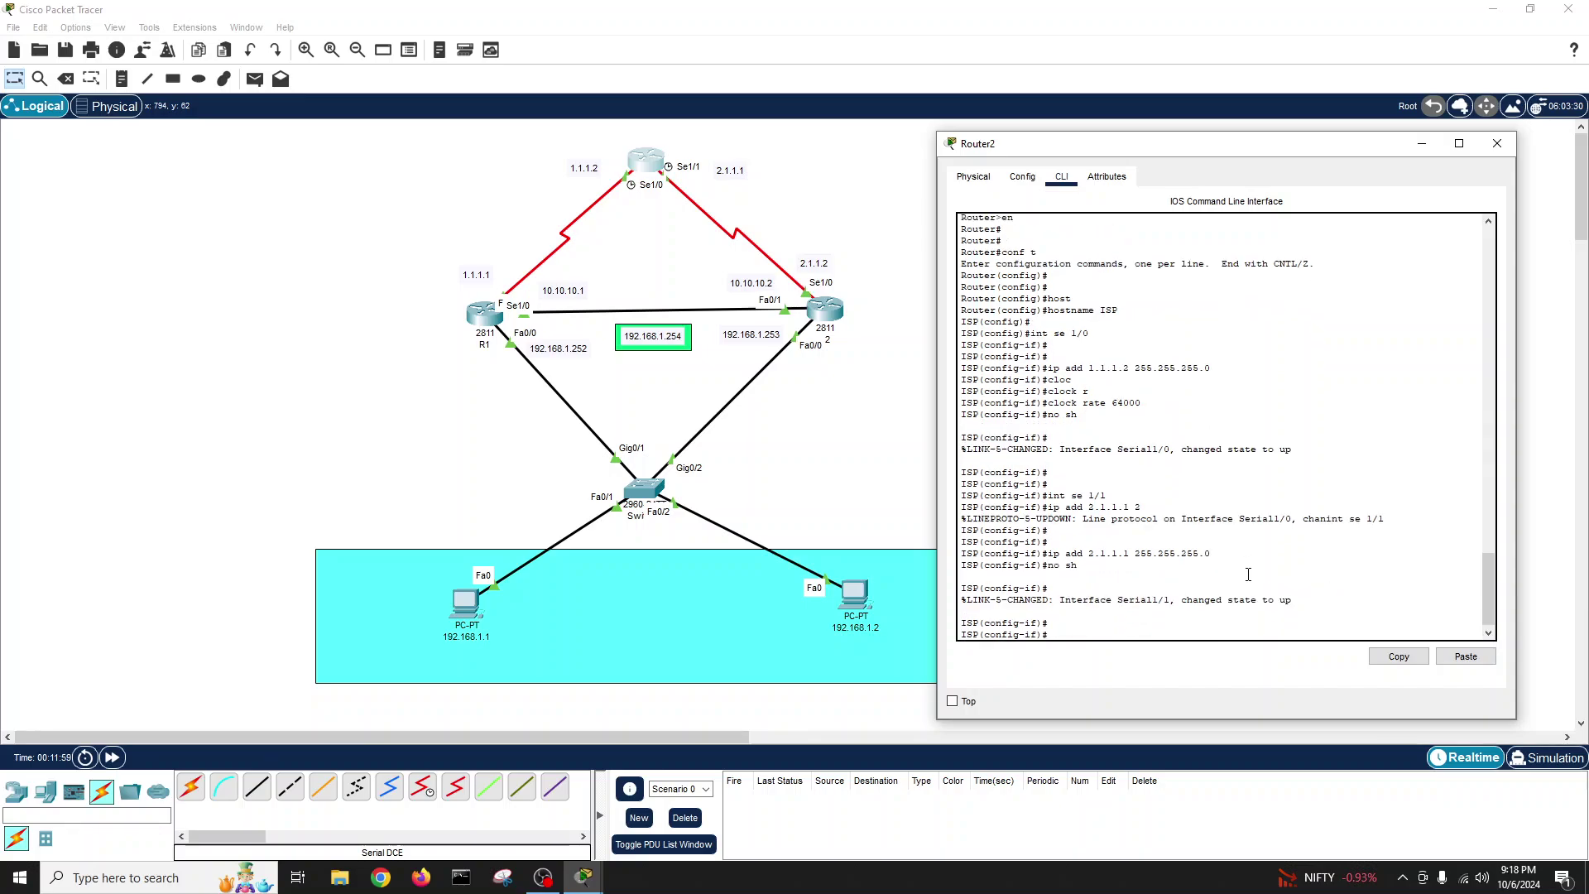
# - Exit interface and global configuration on ISP to return to privileged mode
pyautogui.press('Return')
pyautogui.press('Return')
pyautogui.press('Return')
pyautogui.press('Return')
pyautogui.write('exit')
pyautogui.press('Return')
pyautogui.press('Return')
pyautogui.write('e')
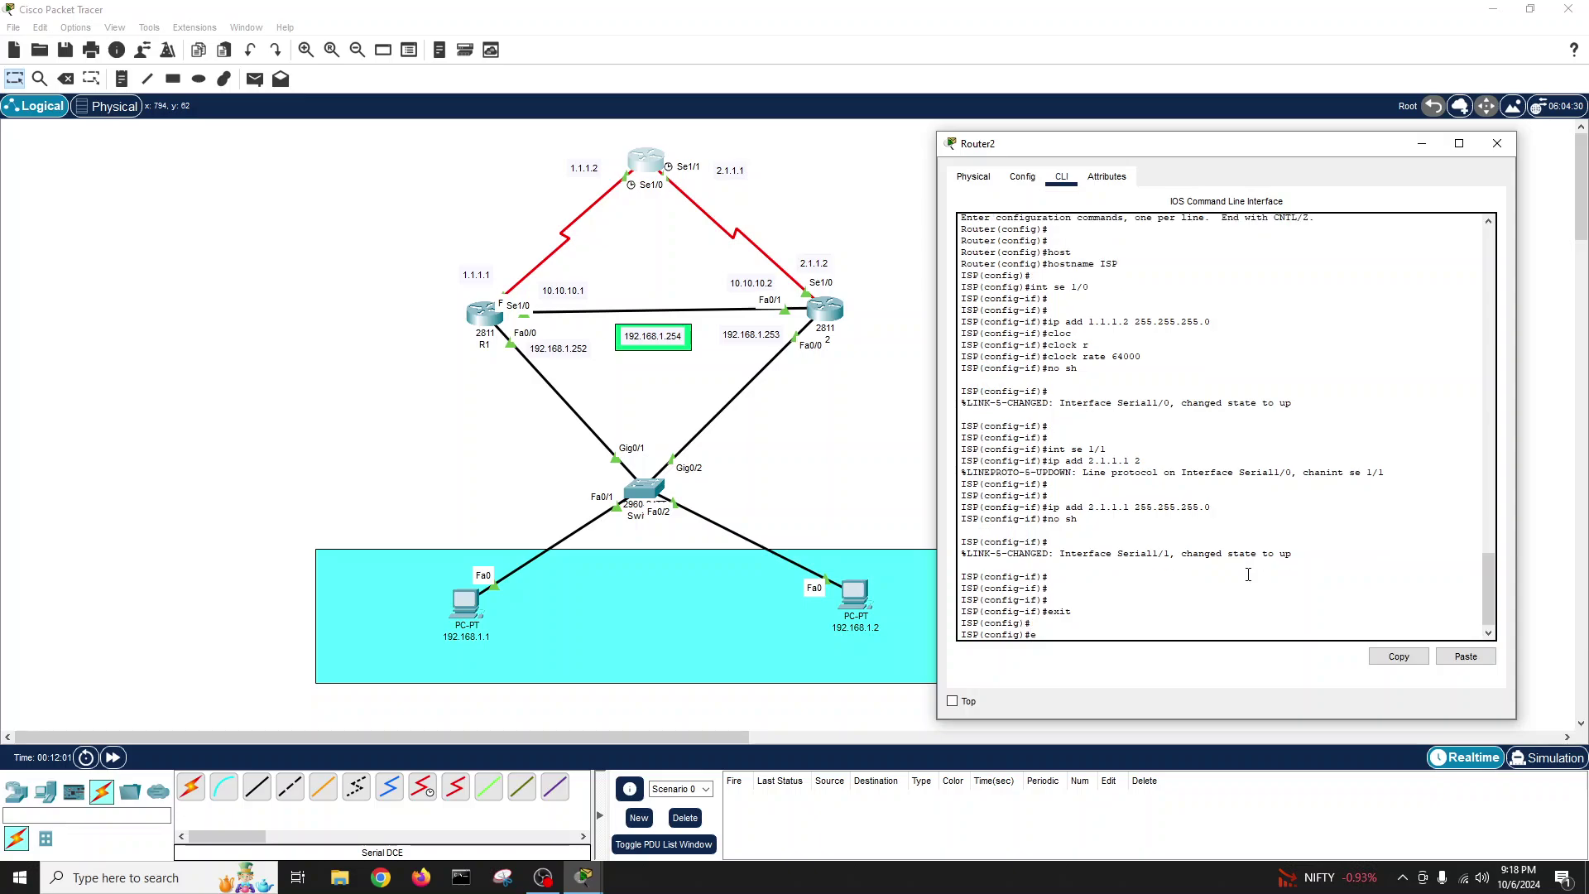
pyautogui.write('xit')
pyautogui.press('Return')
# - Save ISP's running configuration to startup-config under the default filename
pyautogui.write('co')
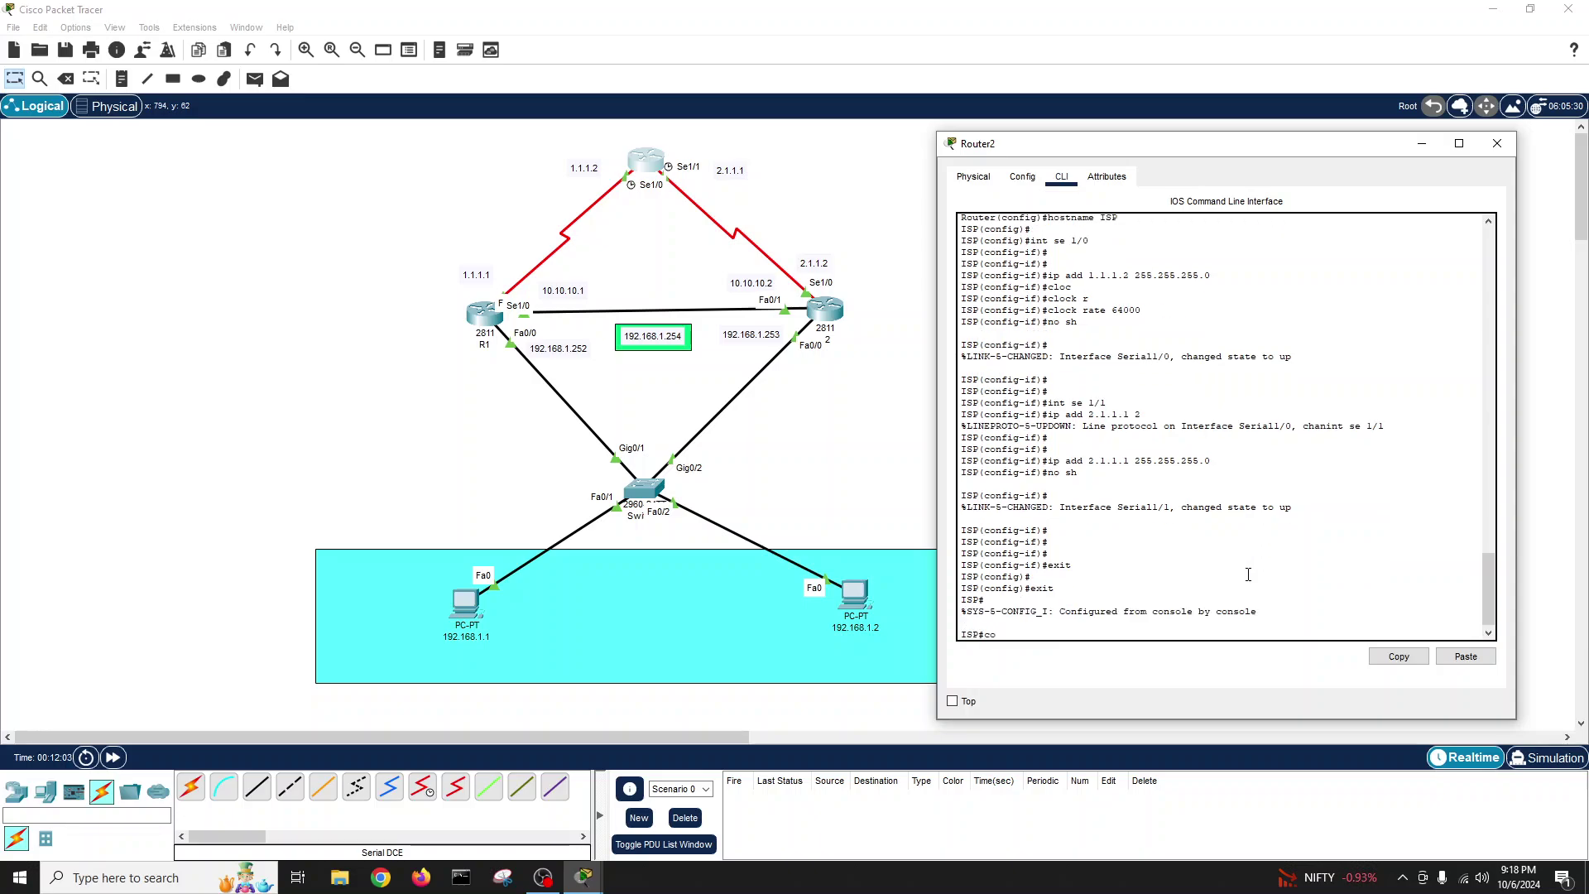
pyautogui.write('py run sta')
pyautogui.press('Tab')
pyautogui.press('Return')
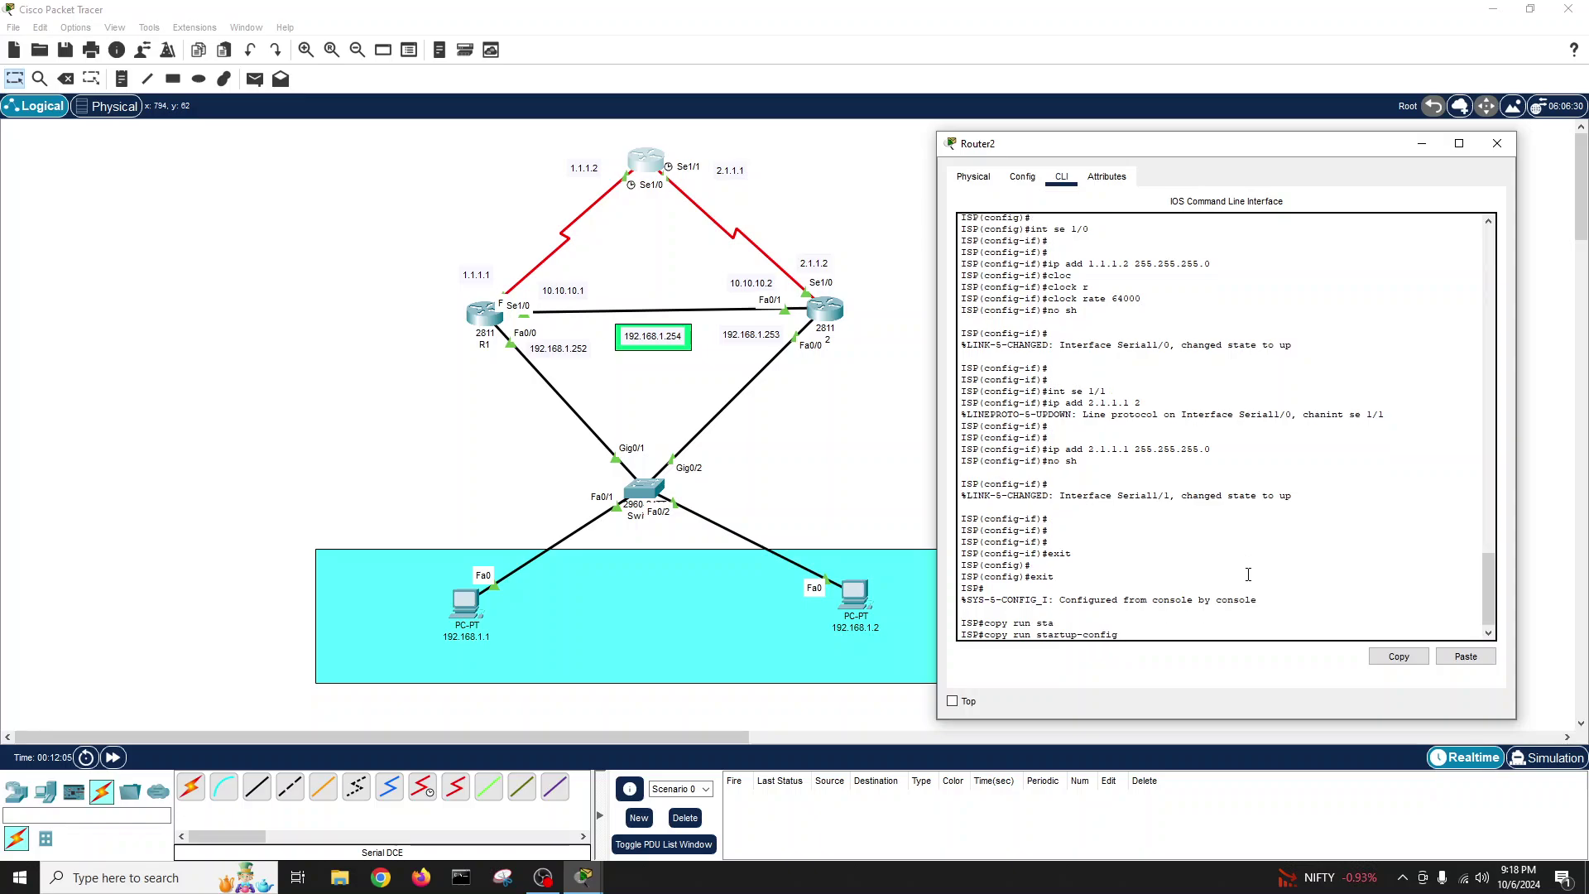
pyautogui.press('Return')
pyautogui.press('Return')
# - Start global configuration on ISP again with conf t
pyautogui.write('conf t')
pyautogui.press('Return')
pyautogui.write('int')
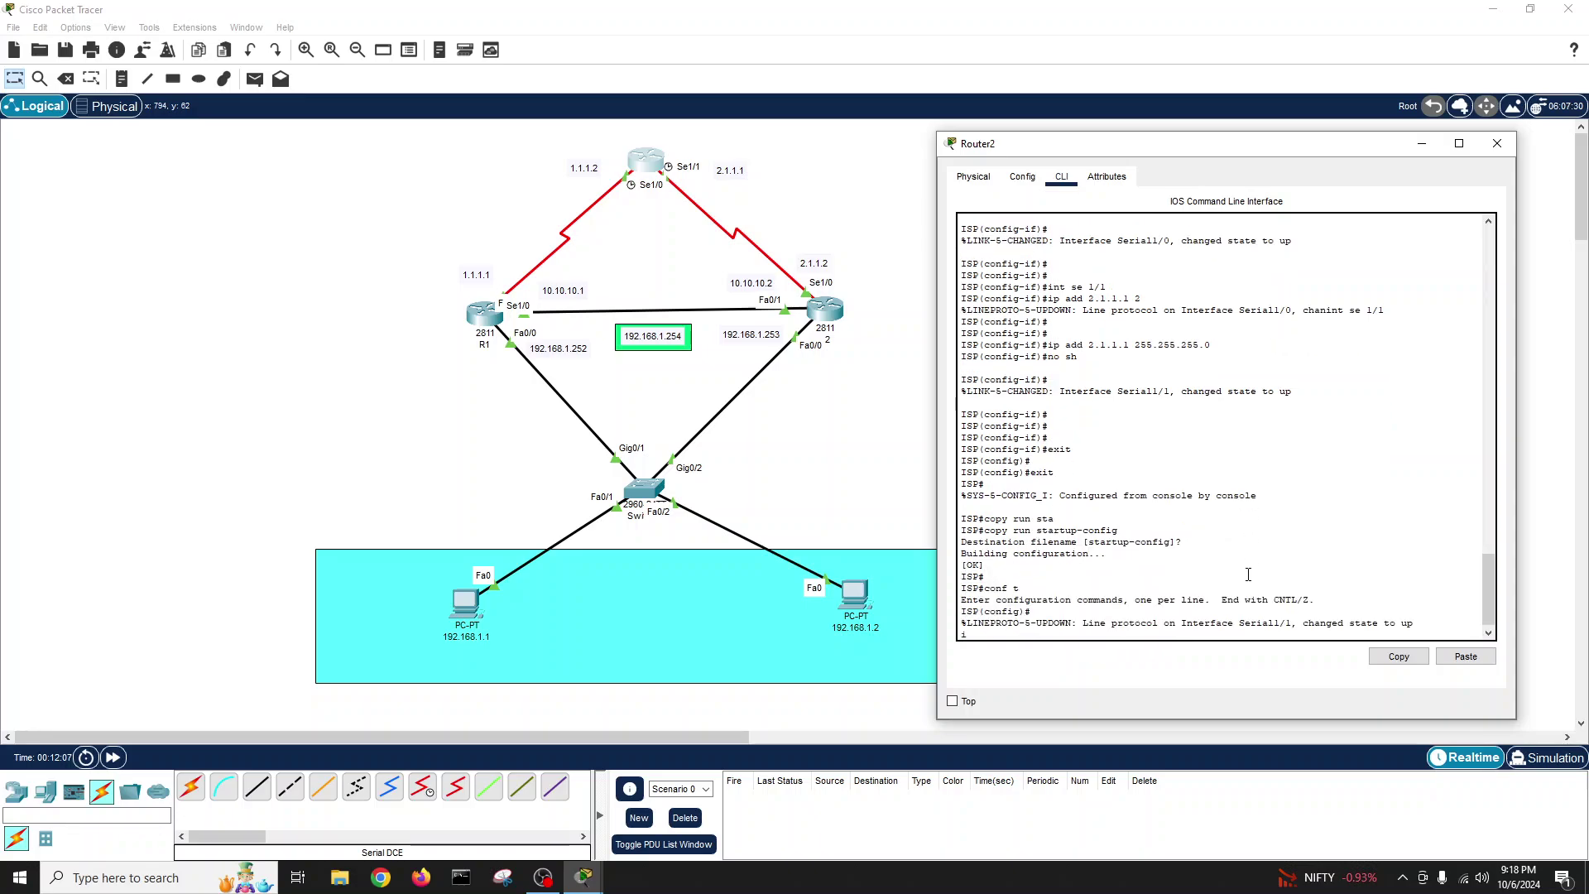
pyautogui.press('BackSpace')
pyautogui.write('conf t')
pyautogui.press('Return')
pyautogui.press('Return')
pyautogui.press('Return')
# - Set the clock rate of ISP's Serial1/1 to 64000 and issue no sh on the interface
pyautogui.write('int se ')
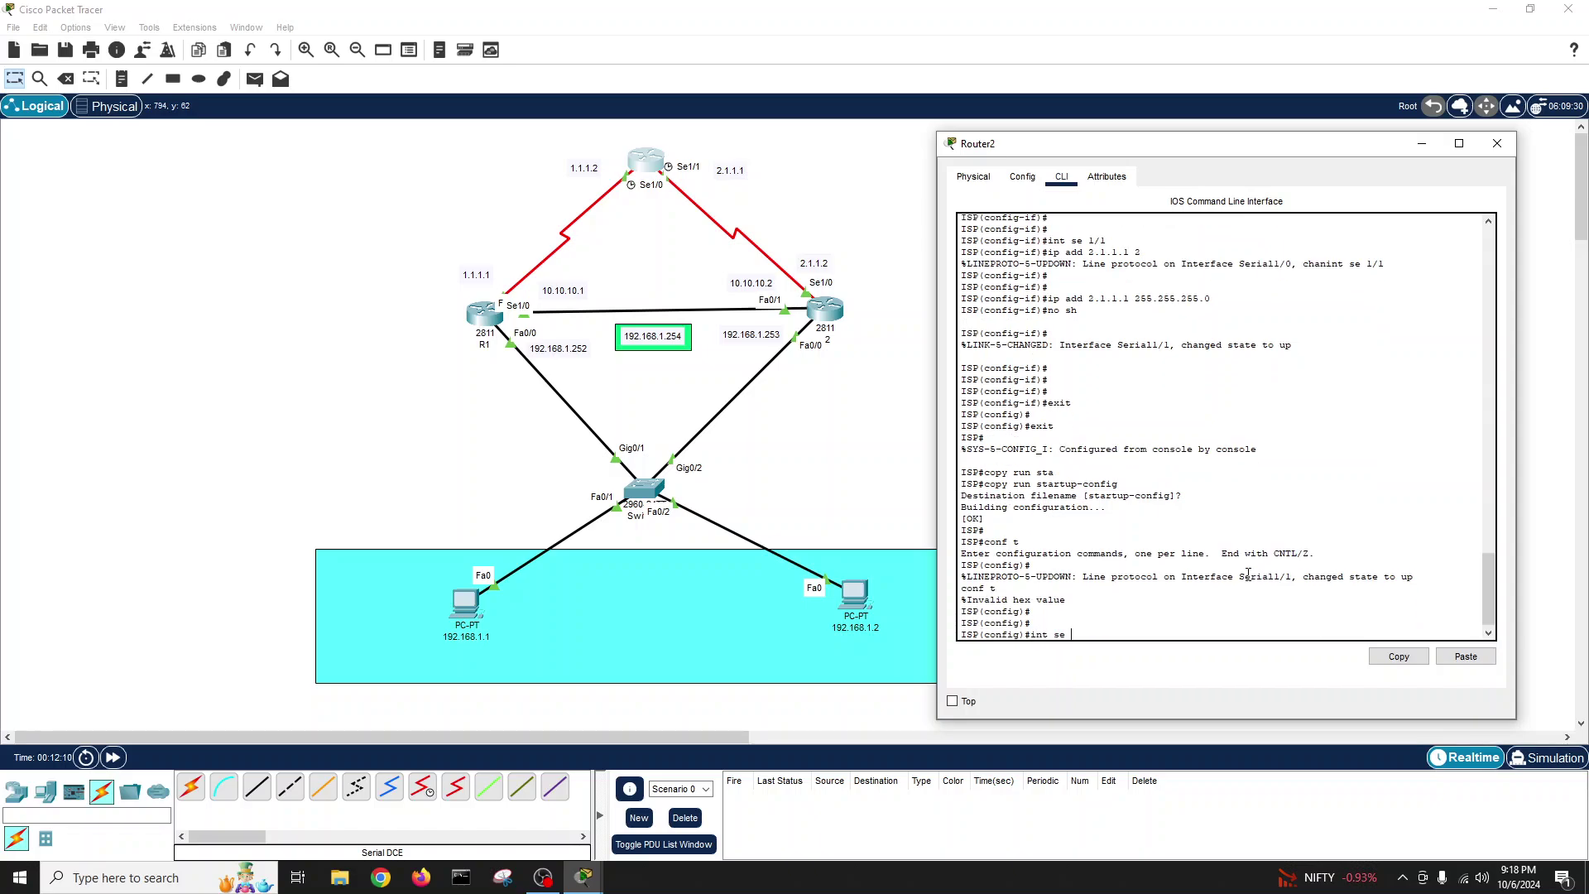
pyautogui.write('1/1')
pyautogui.press('Return')
pyautogui.write('clc')
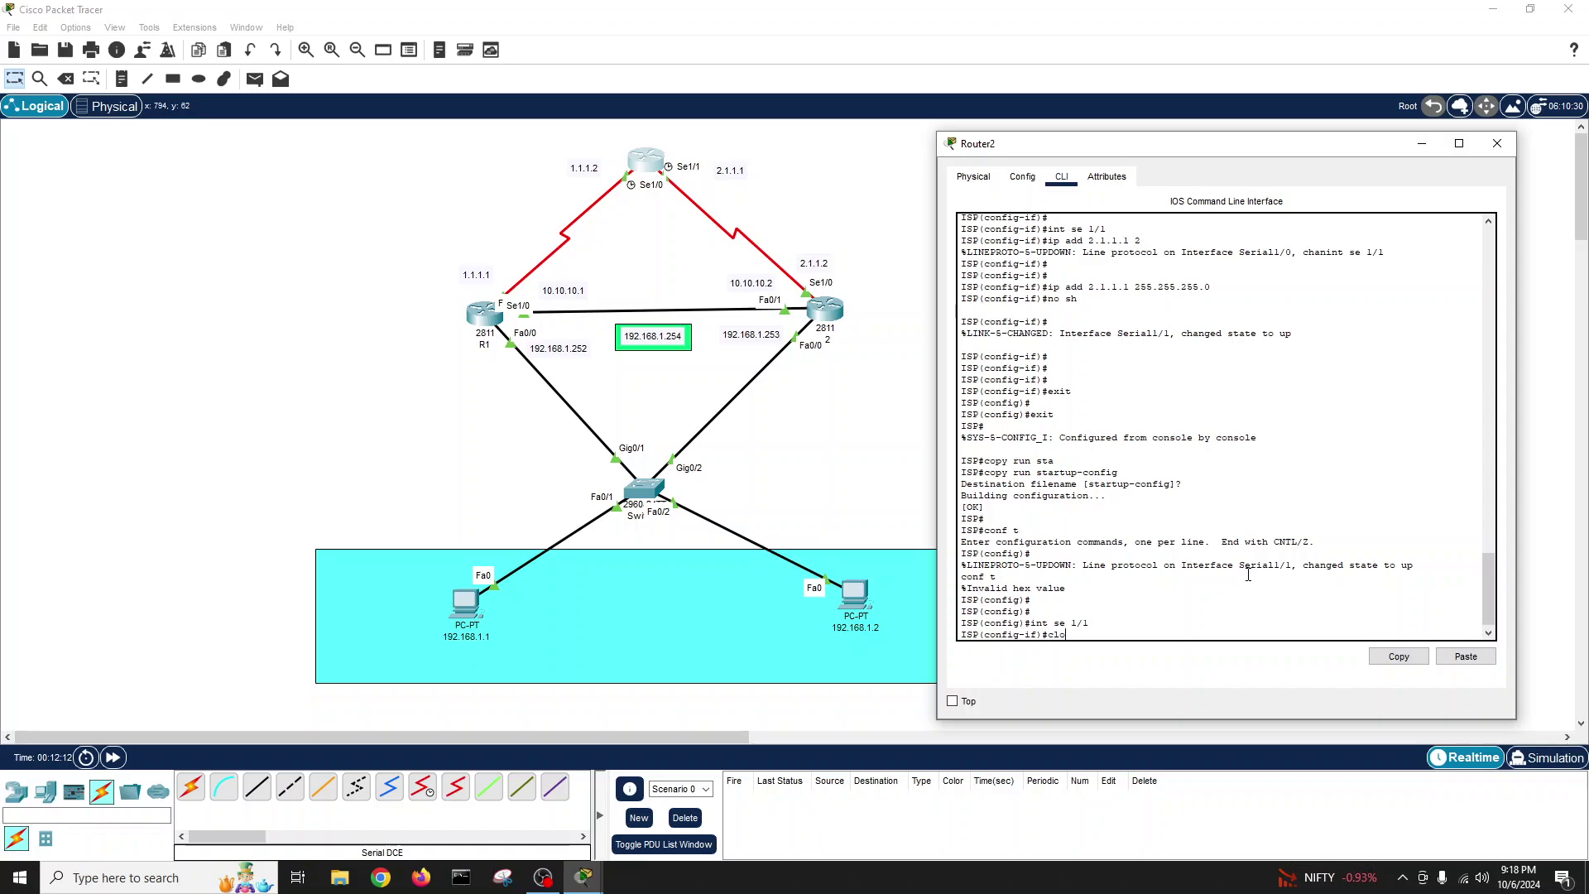
pyautogui.press('Tab')
pyautogui.write('r')
pyautogui.press('Tab')
pyautogui.write('6400')
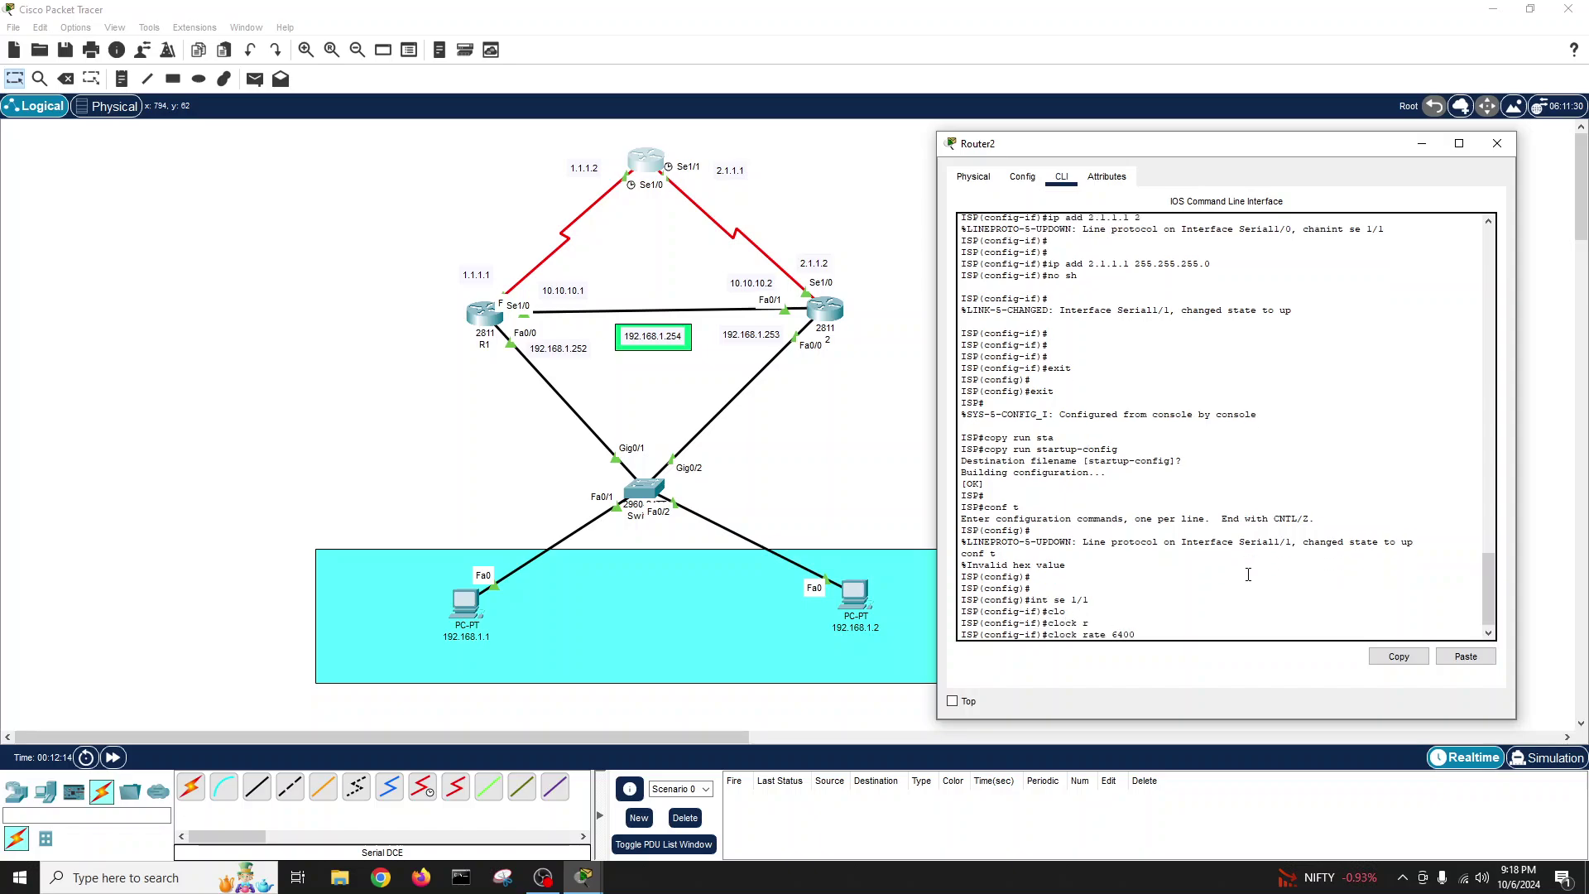
pyautogui.write('0')
pyautogui.press('Return')
pyautogui.write('no sh')
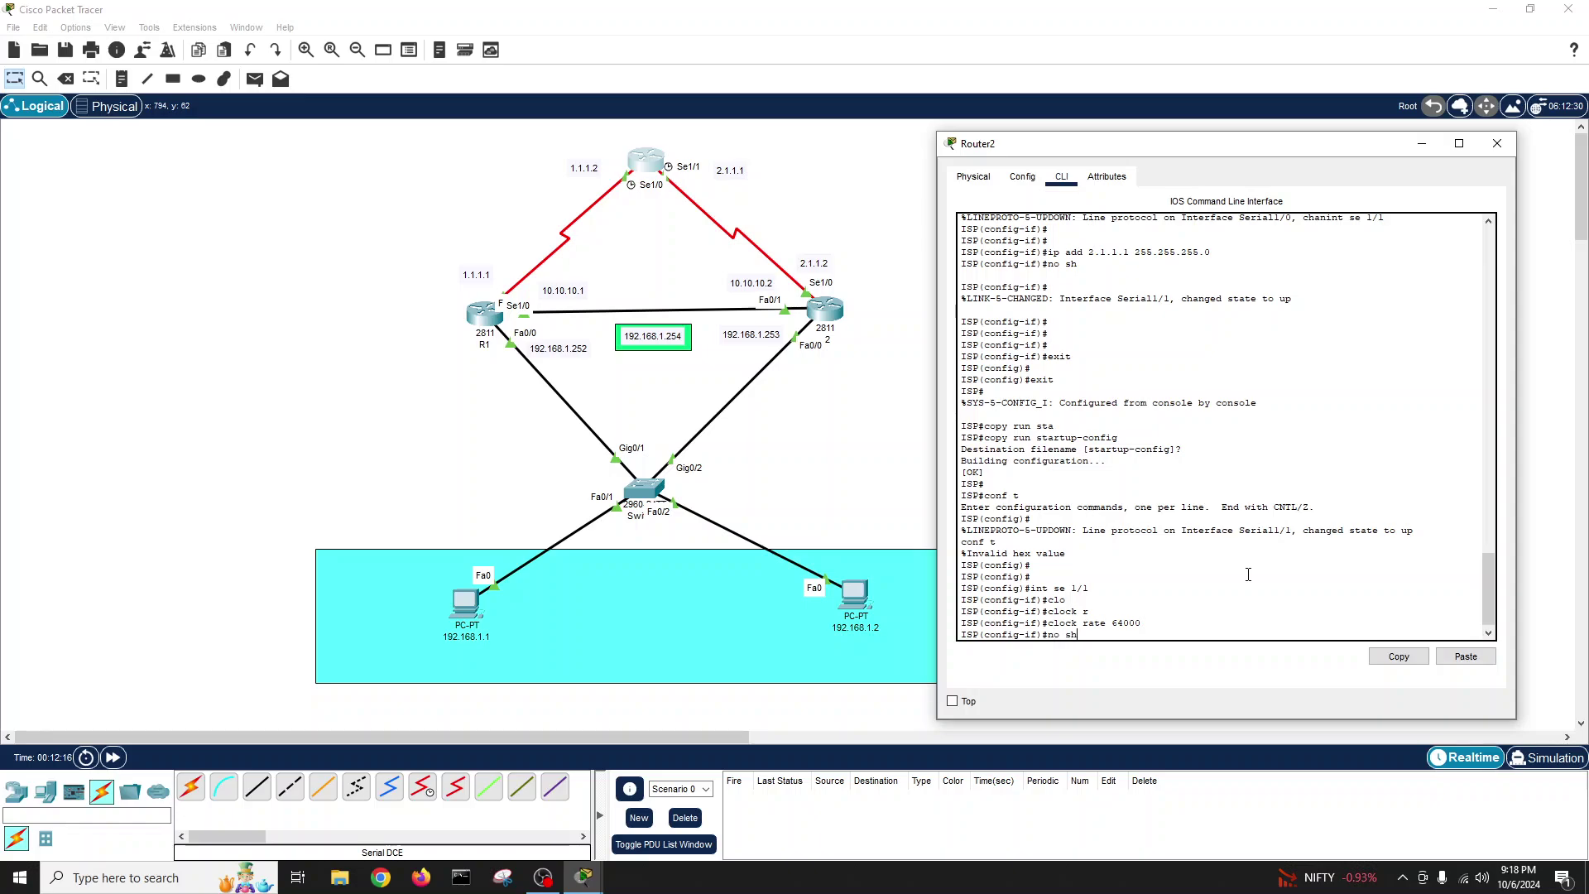
pyautogui.press('Return')
pyautogui.press('Return')
pyautogui.press('Return')
# - End configuration mode, save ISP's running configuration to startup-config under the default filename, and close the router window
pyautogui.hotkey('ctrl', 'z')
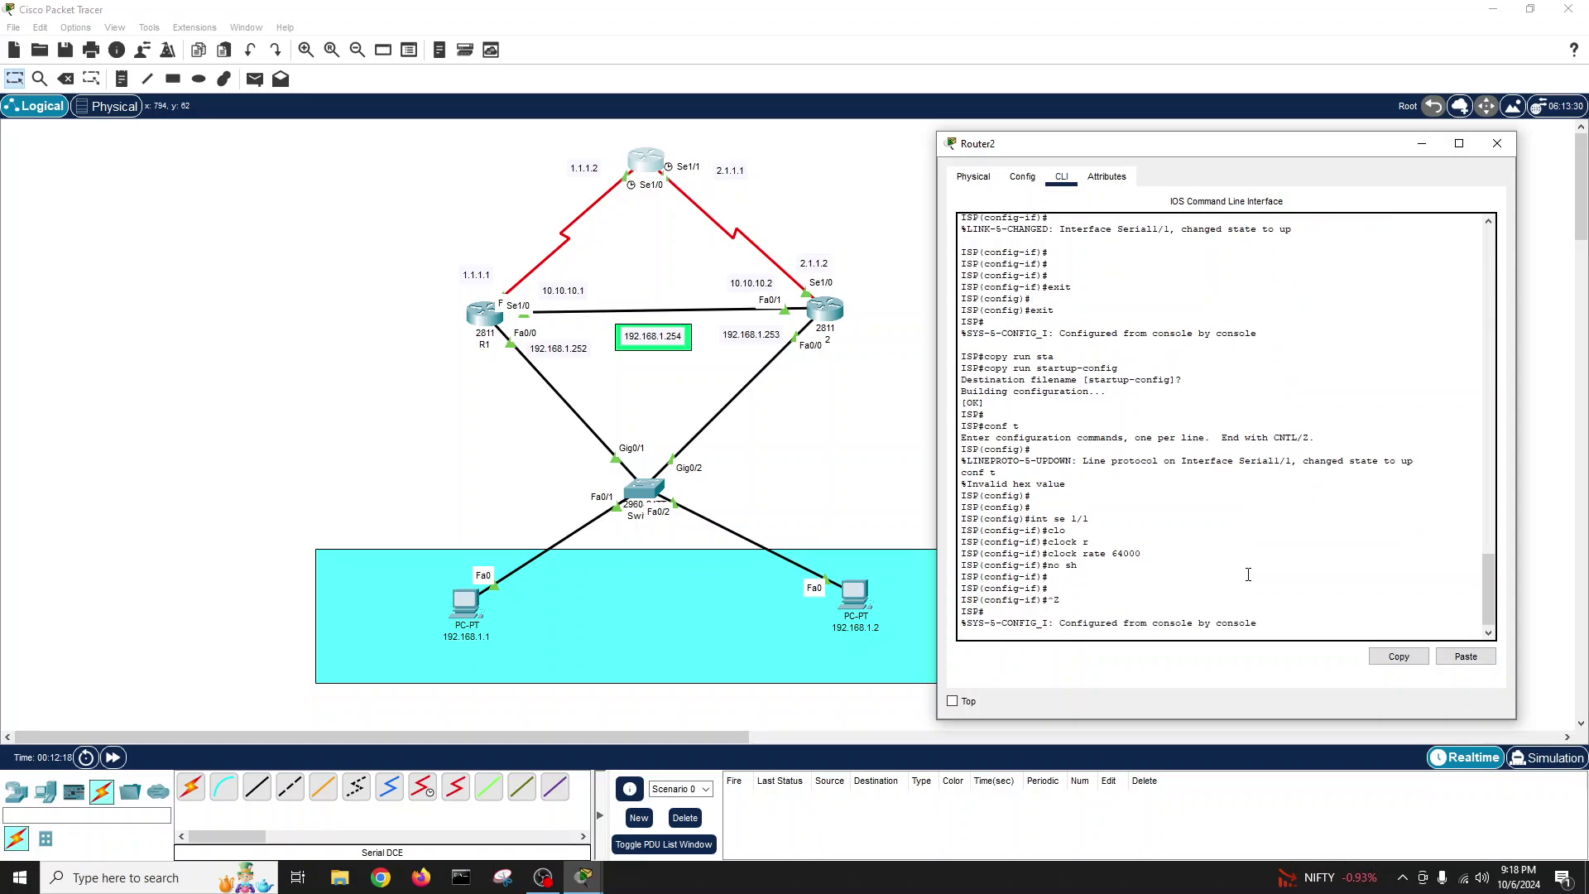
pyautogui.press('Return')
pyautogui.press('Return')
pyautogui.press('Return')
pyautogui.write('copy ru')
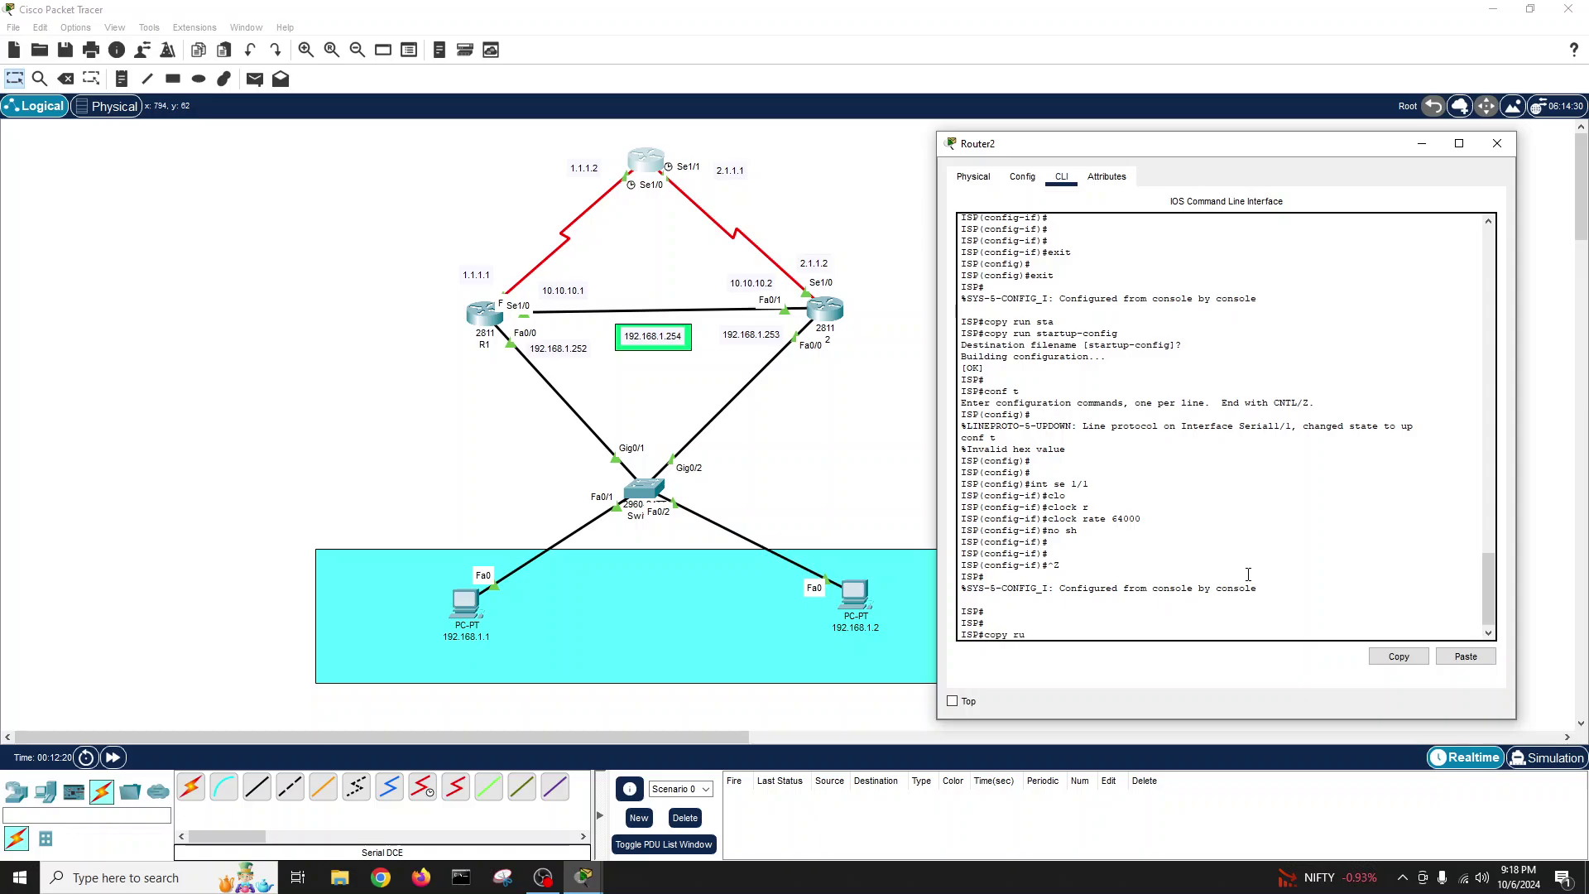
pyautogui.write('n st')
pyautogui.press('Tab')
pyautogui.press('Return')
pyautogui.press('Return')
pyautogui.press('Return')
pyautogui.press('Return')
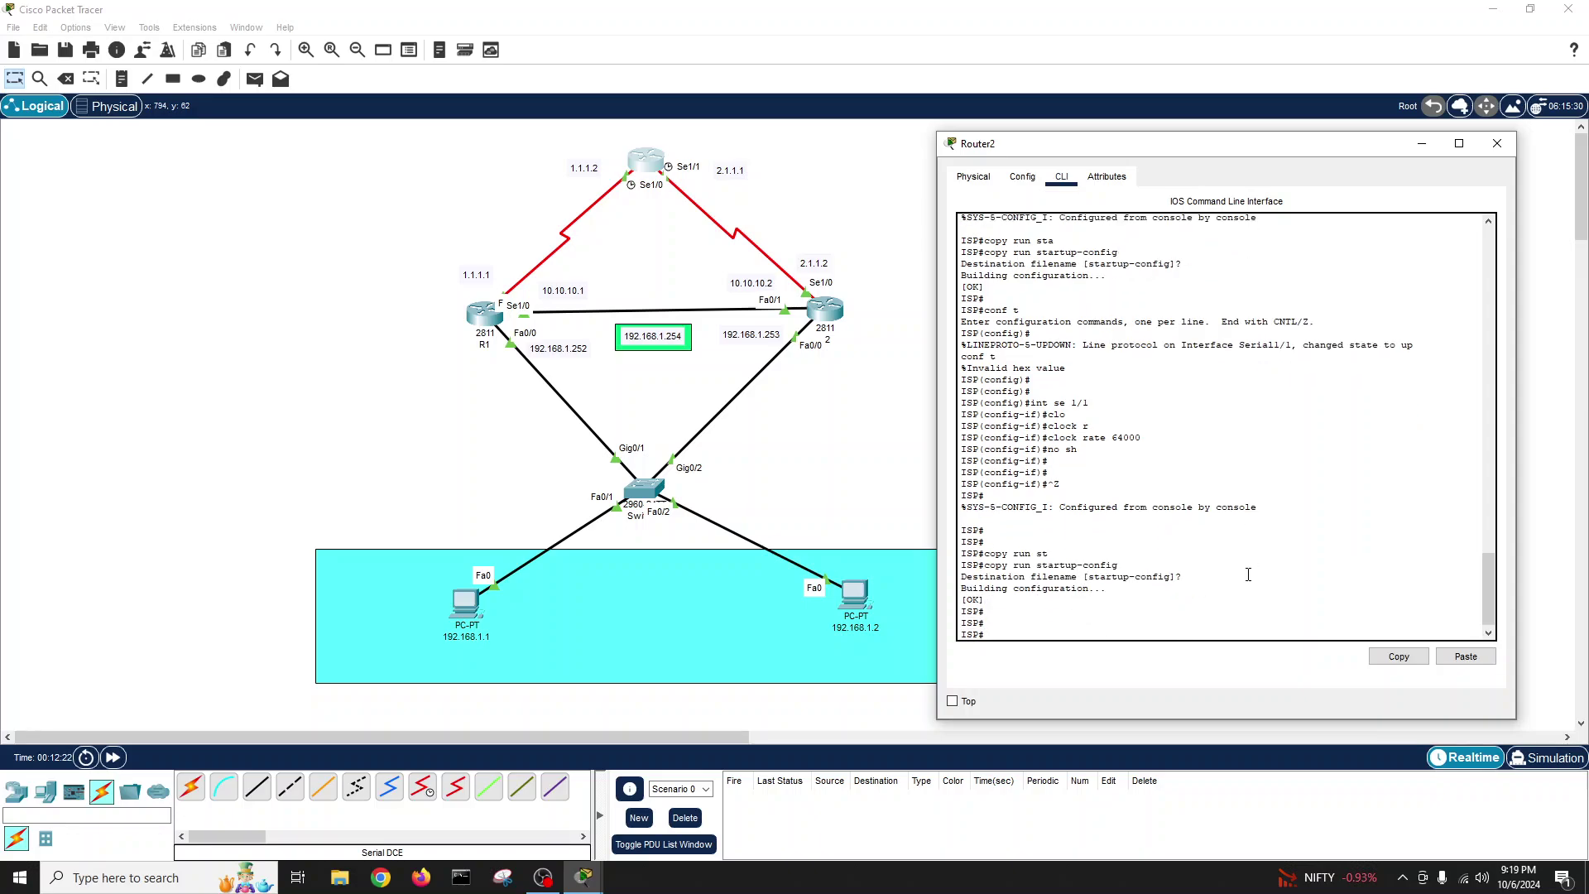
pyautogui.click(1498, 144)
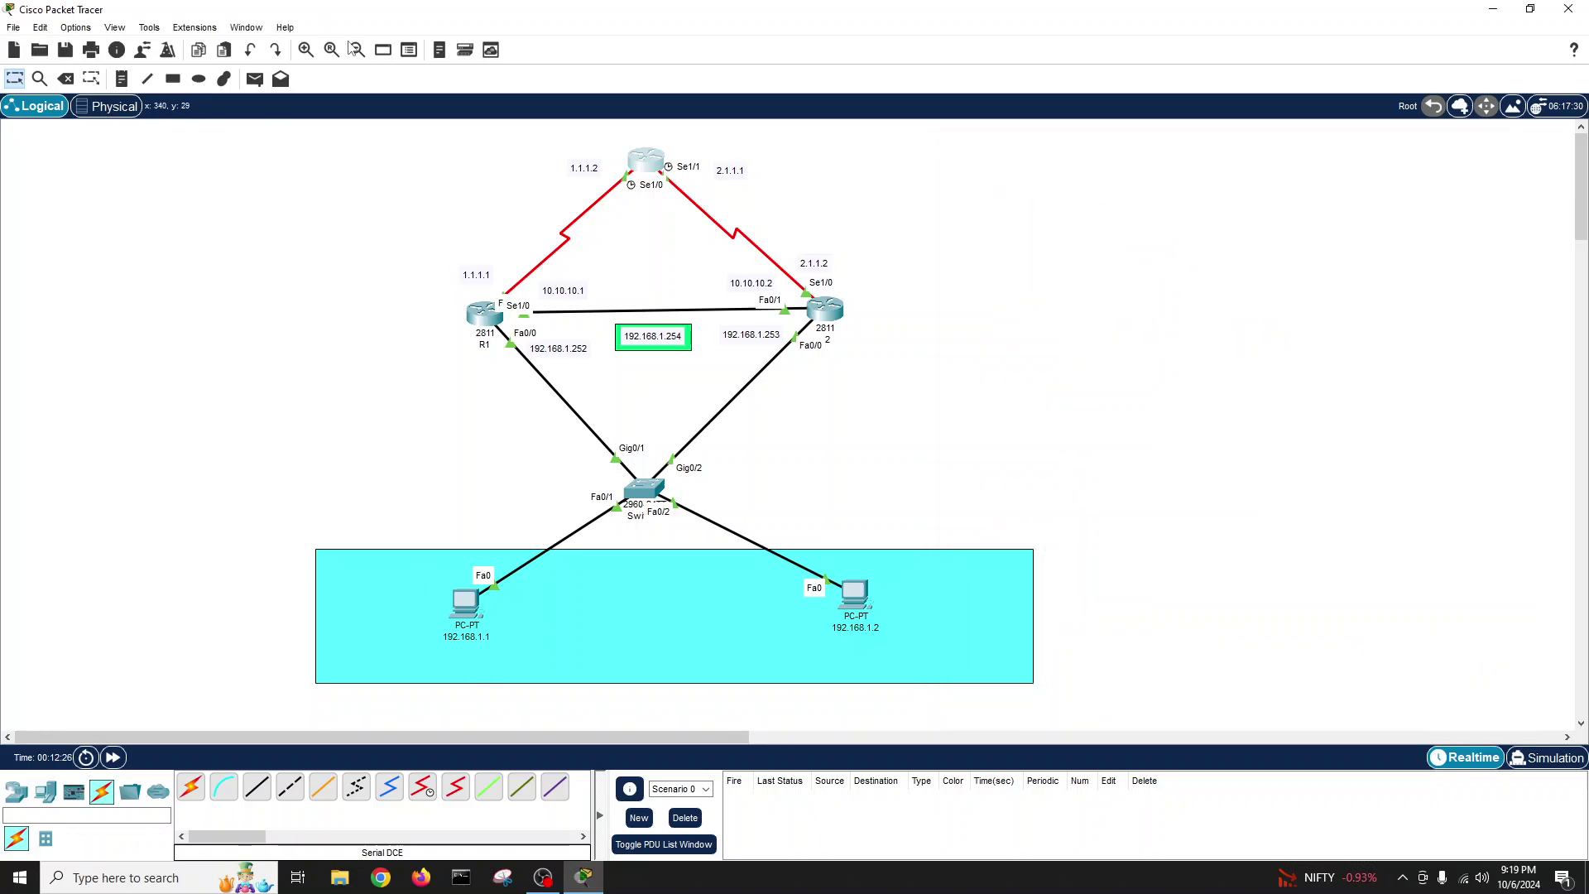
# - Activate the rectangle drawing tool with its palette of outline and fill options
pyautogui.click(383, 50)
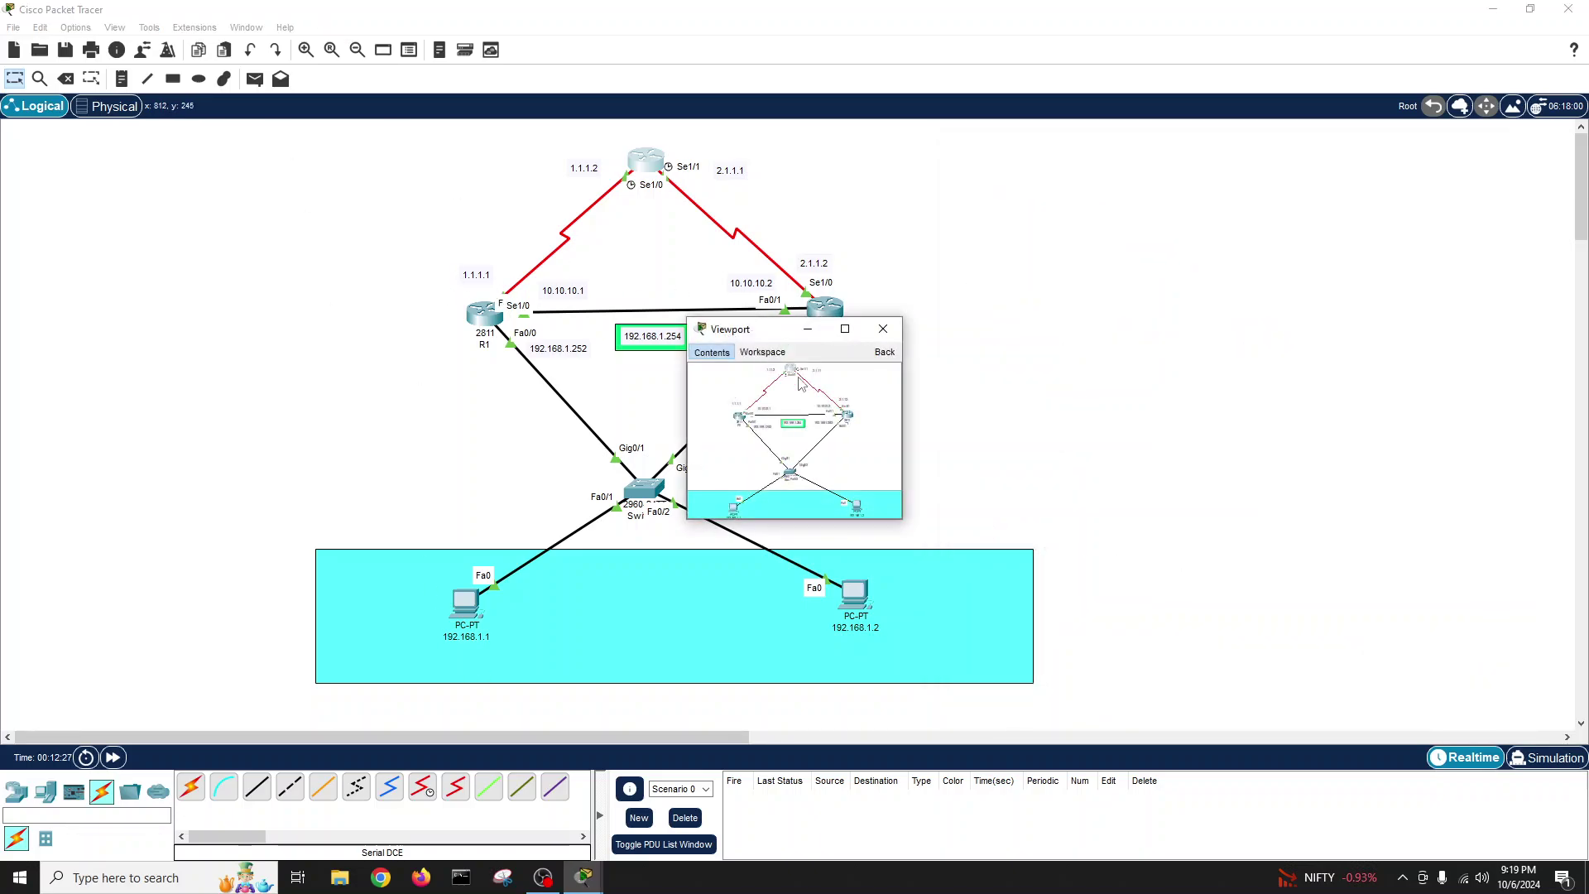
pyautogui.click(883, 329)
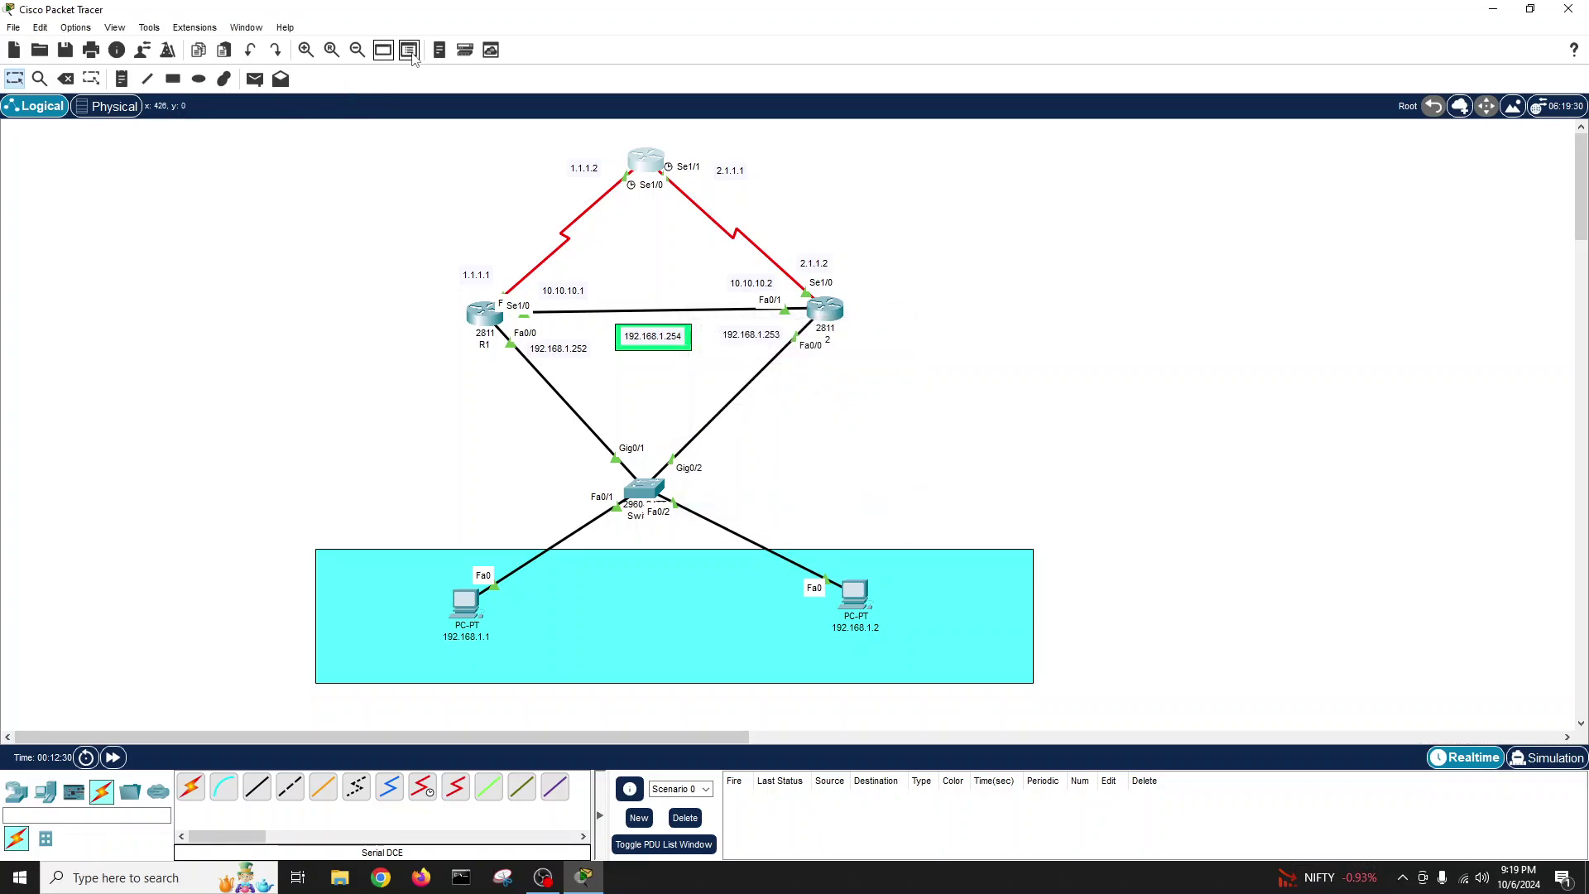
pyautogui.click(173, 78)
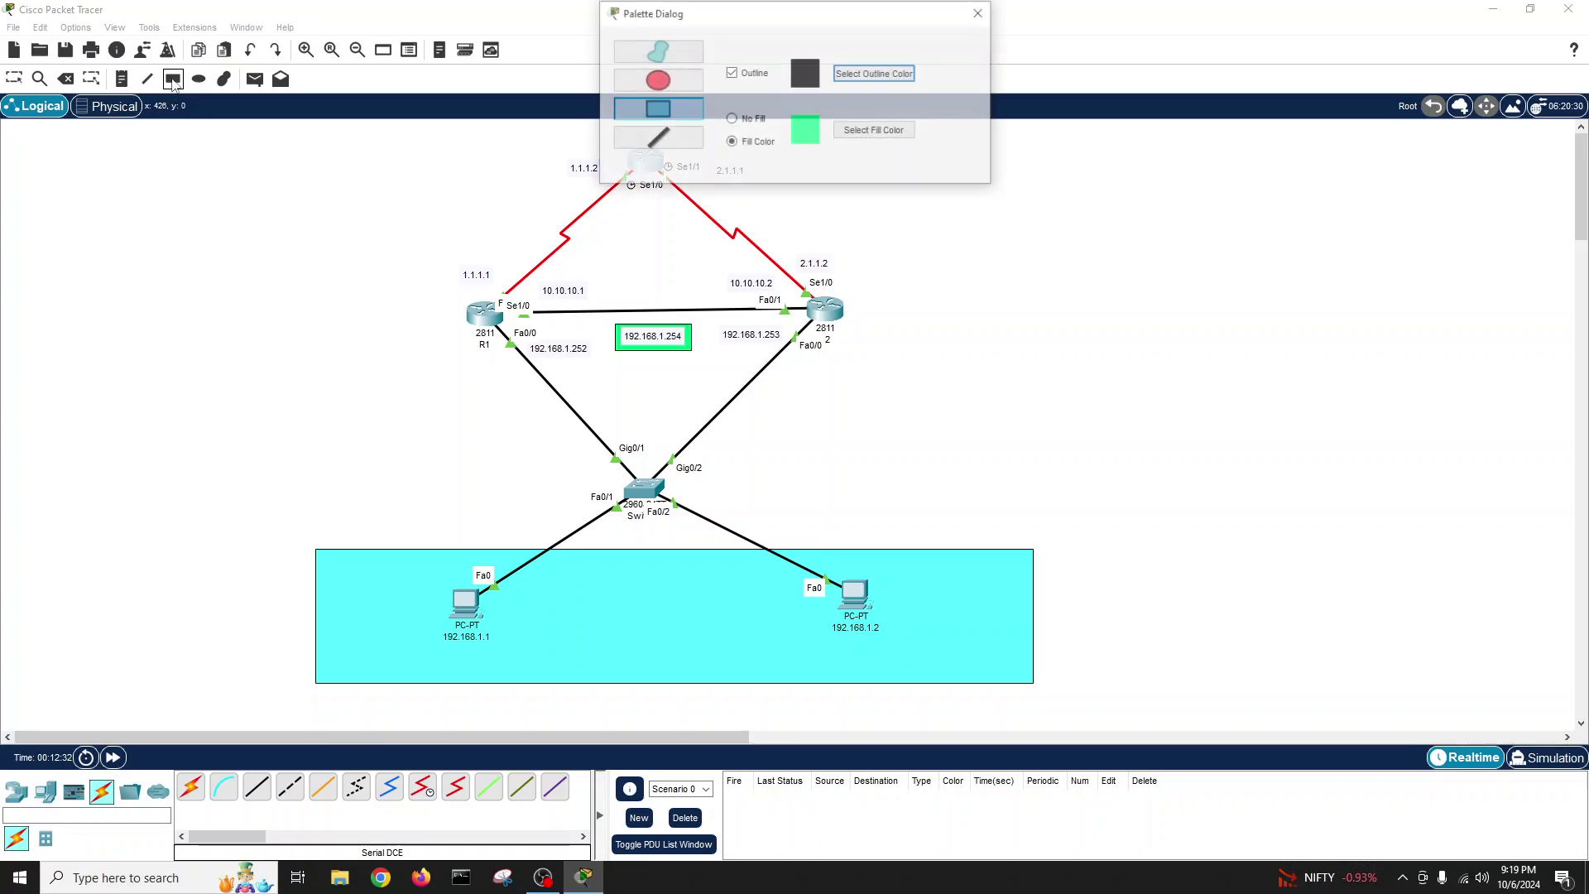
# - Set the rectangle's fill color to light yellow #ffff7f
pyautogui.click(876, 131)
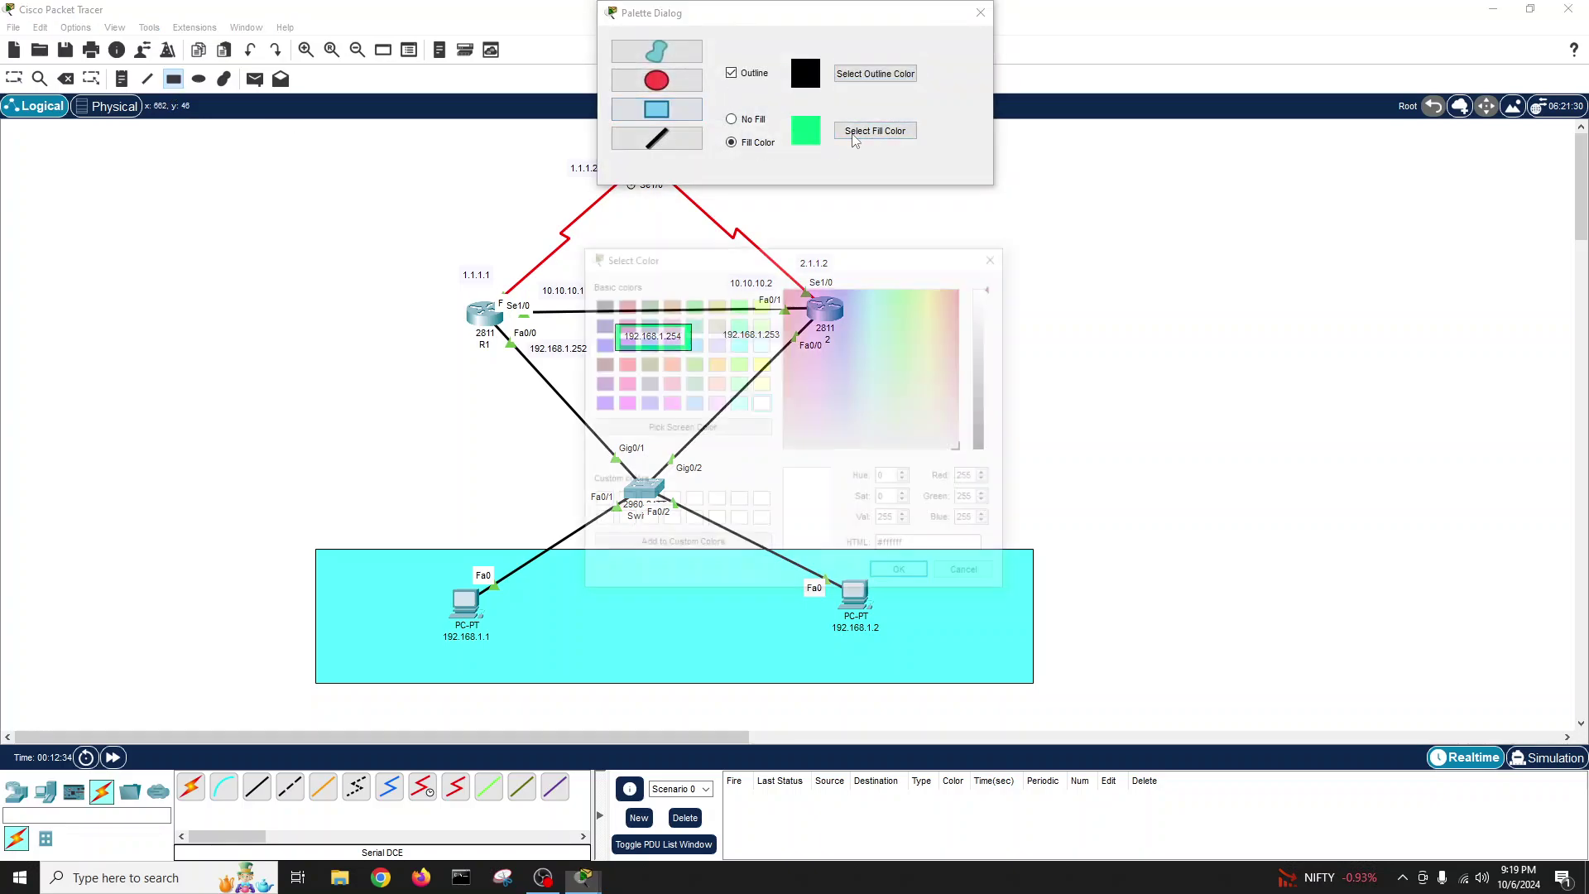
pyautogui.click(761, 384)
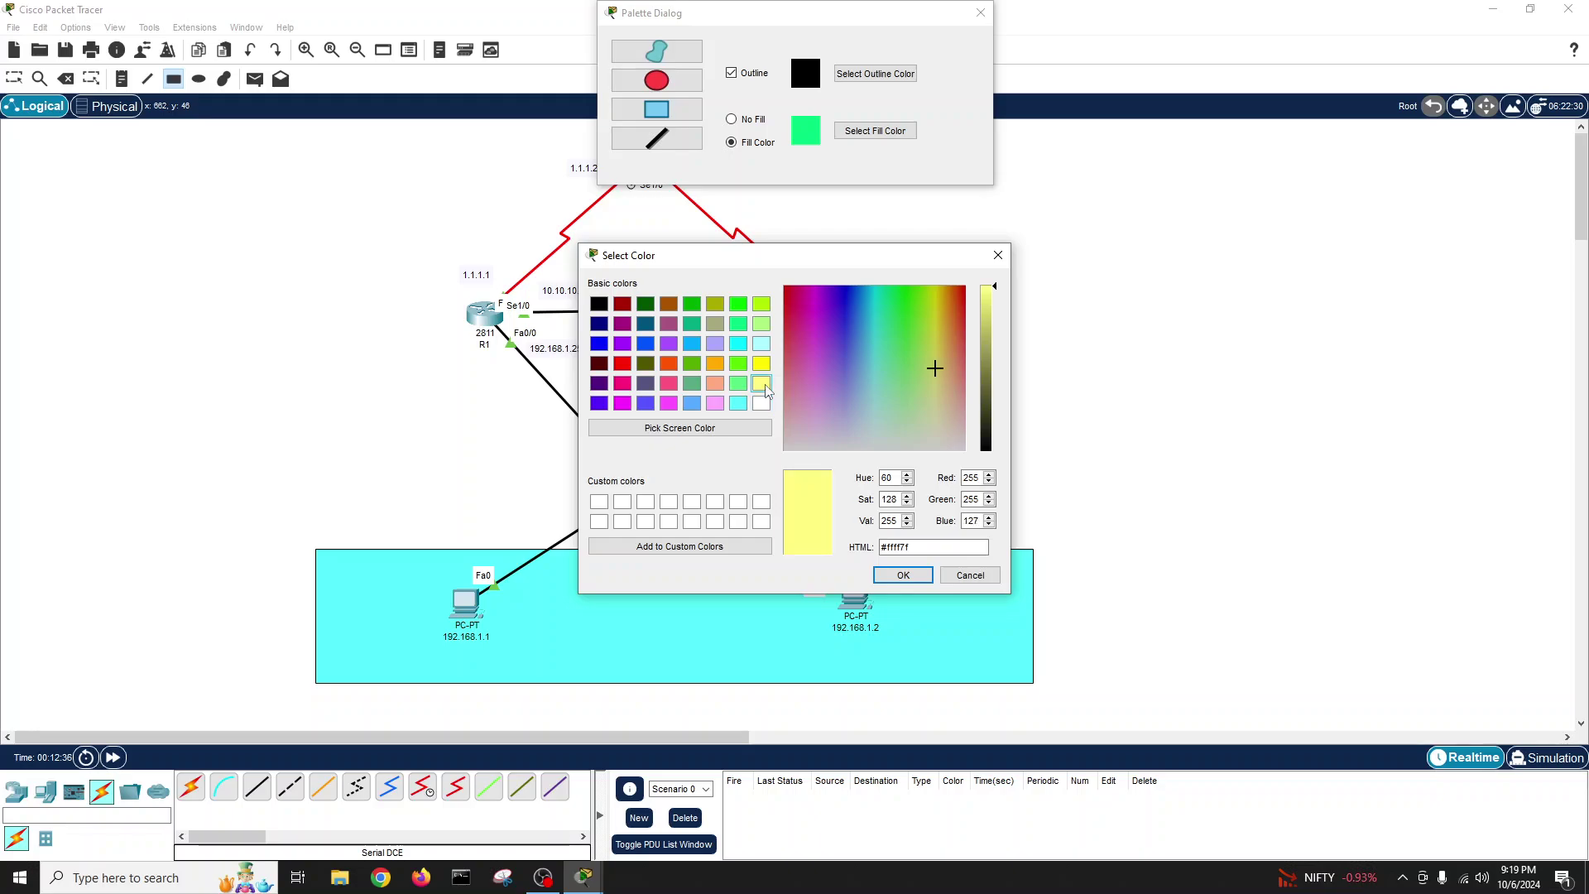
pyautogui.click(903, 574)
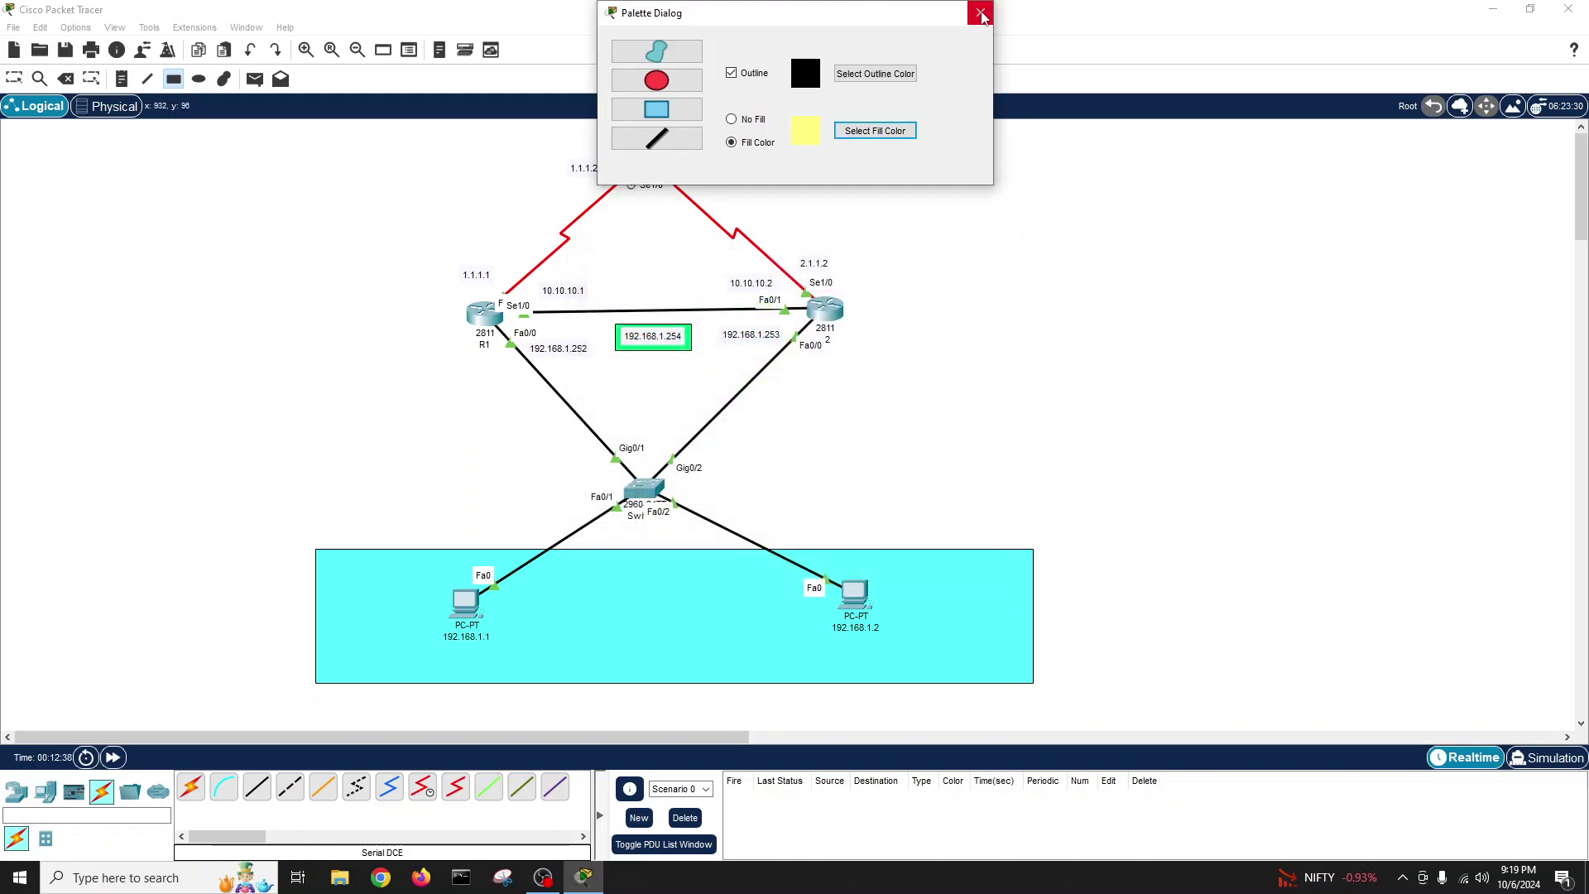
# - Set the fill color to orange #ffaa00, draw a rectangle around the ISP router and its serial links, and close the palette
pyautogui.click(879, 135)
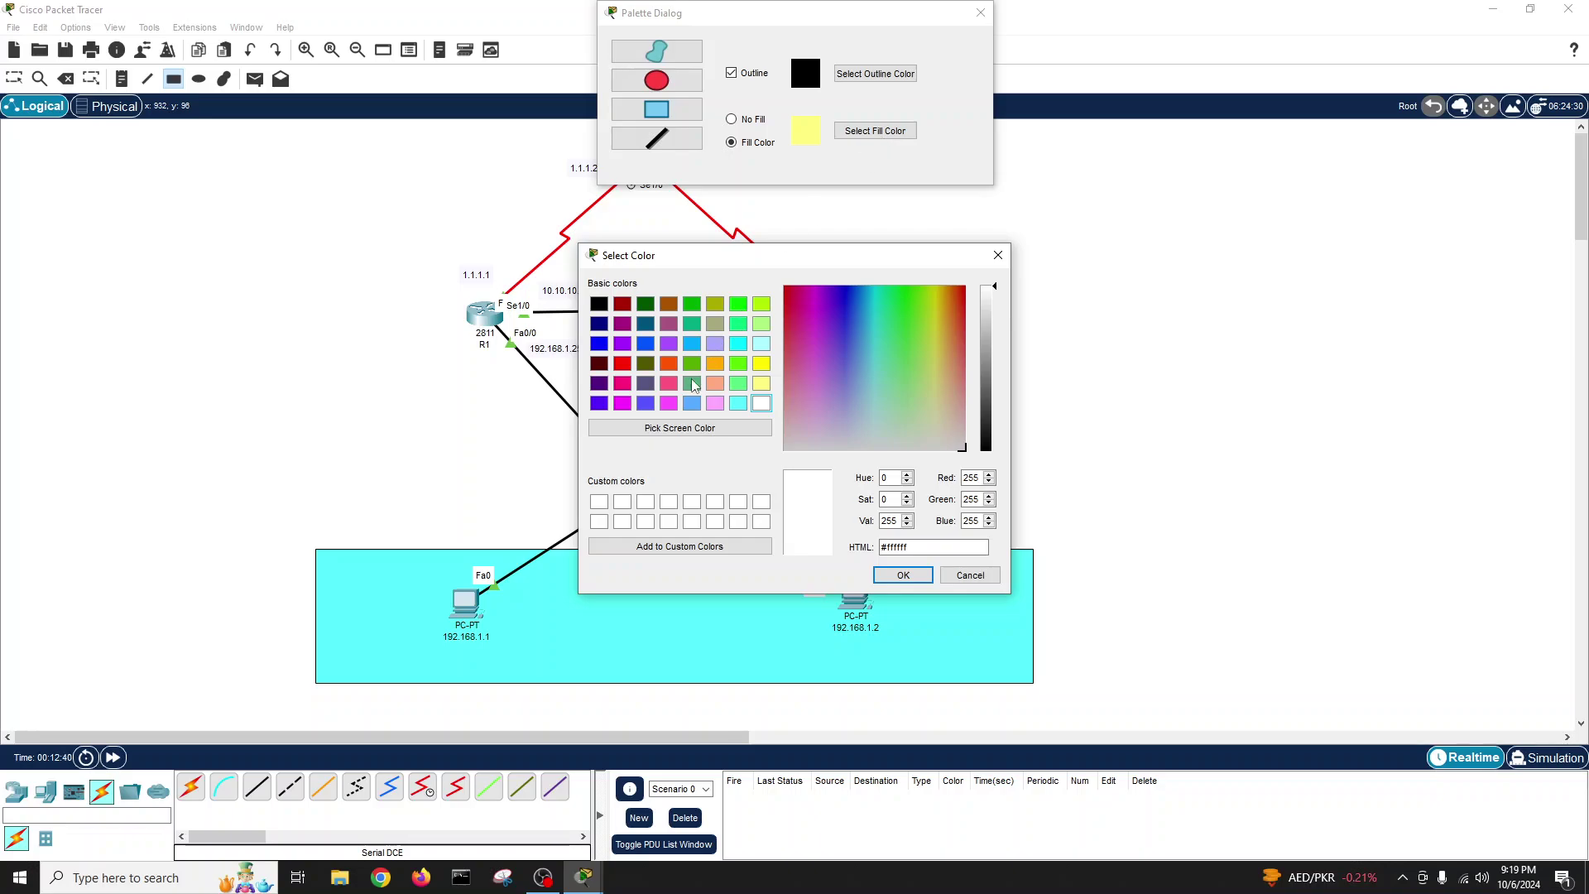
pyautogui.click(714, 363)
pyautogui.click(904, 575)
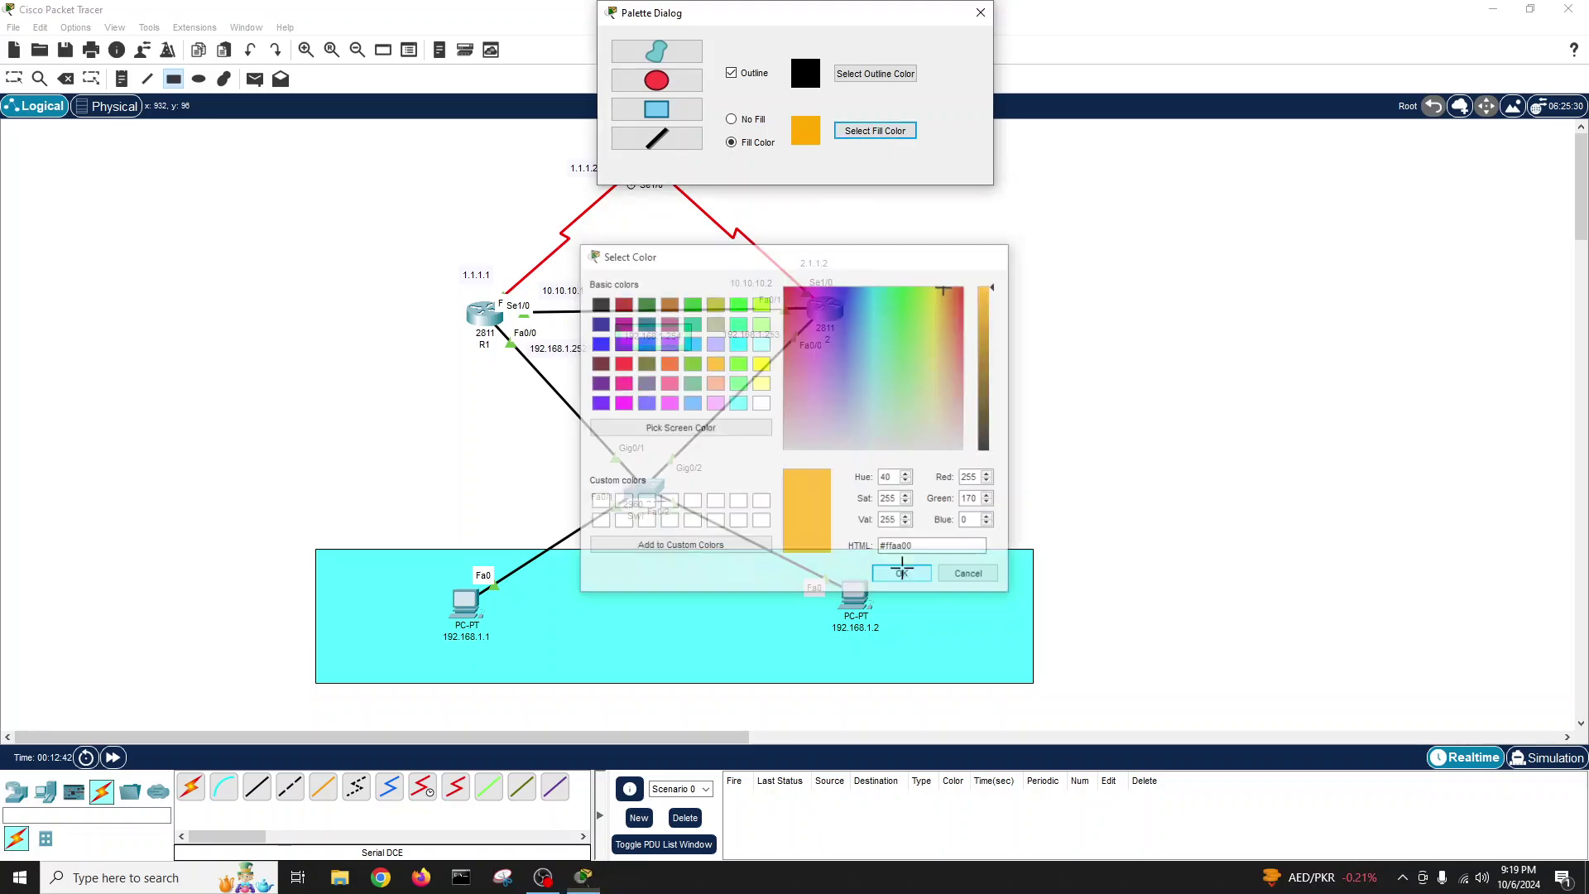
pyautogui.moveTo(361, 134); pyautogui.dragTo(945, 302)
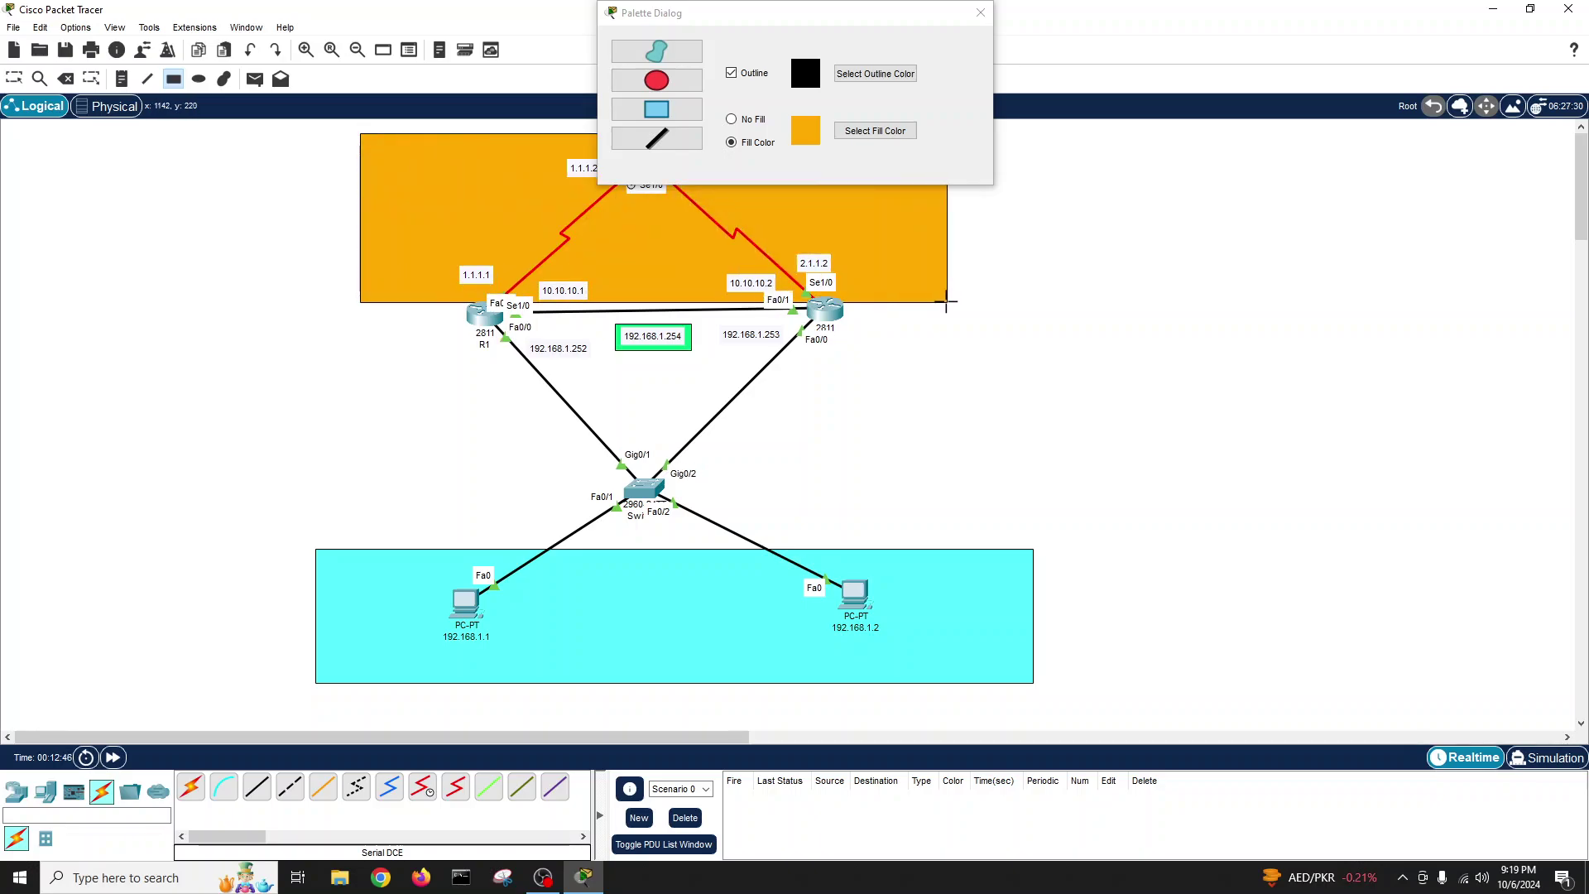
pyautogui.click(981, 13)
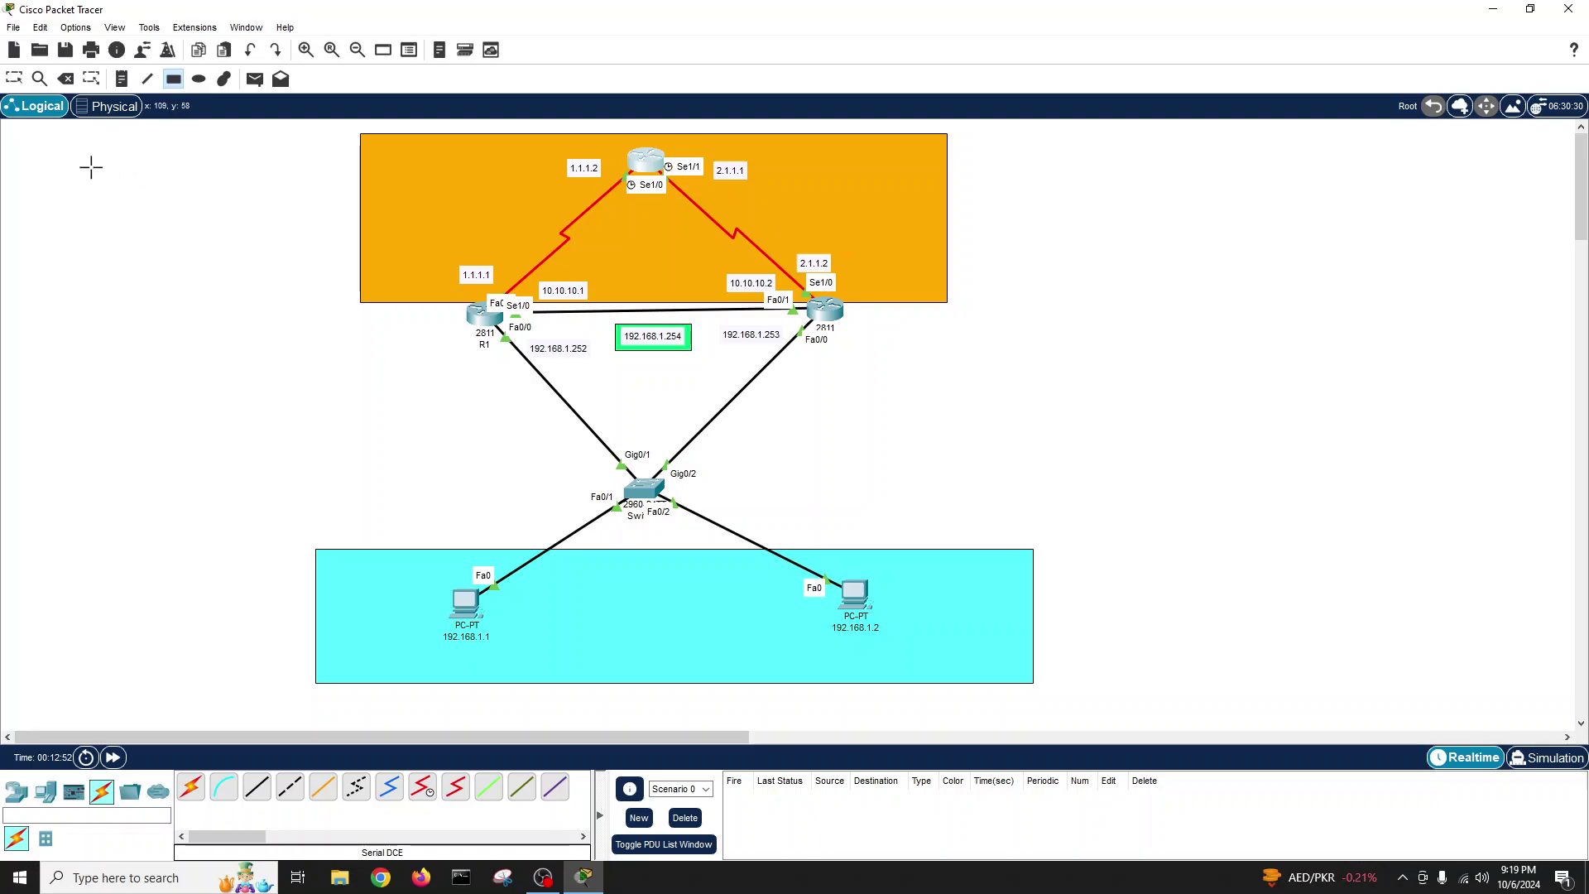
# - Delete the orange rectangle drawn around the ISP router and its serial links
pyautogui.click(13, 79)
pyautogui.click(399, 228)
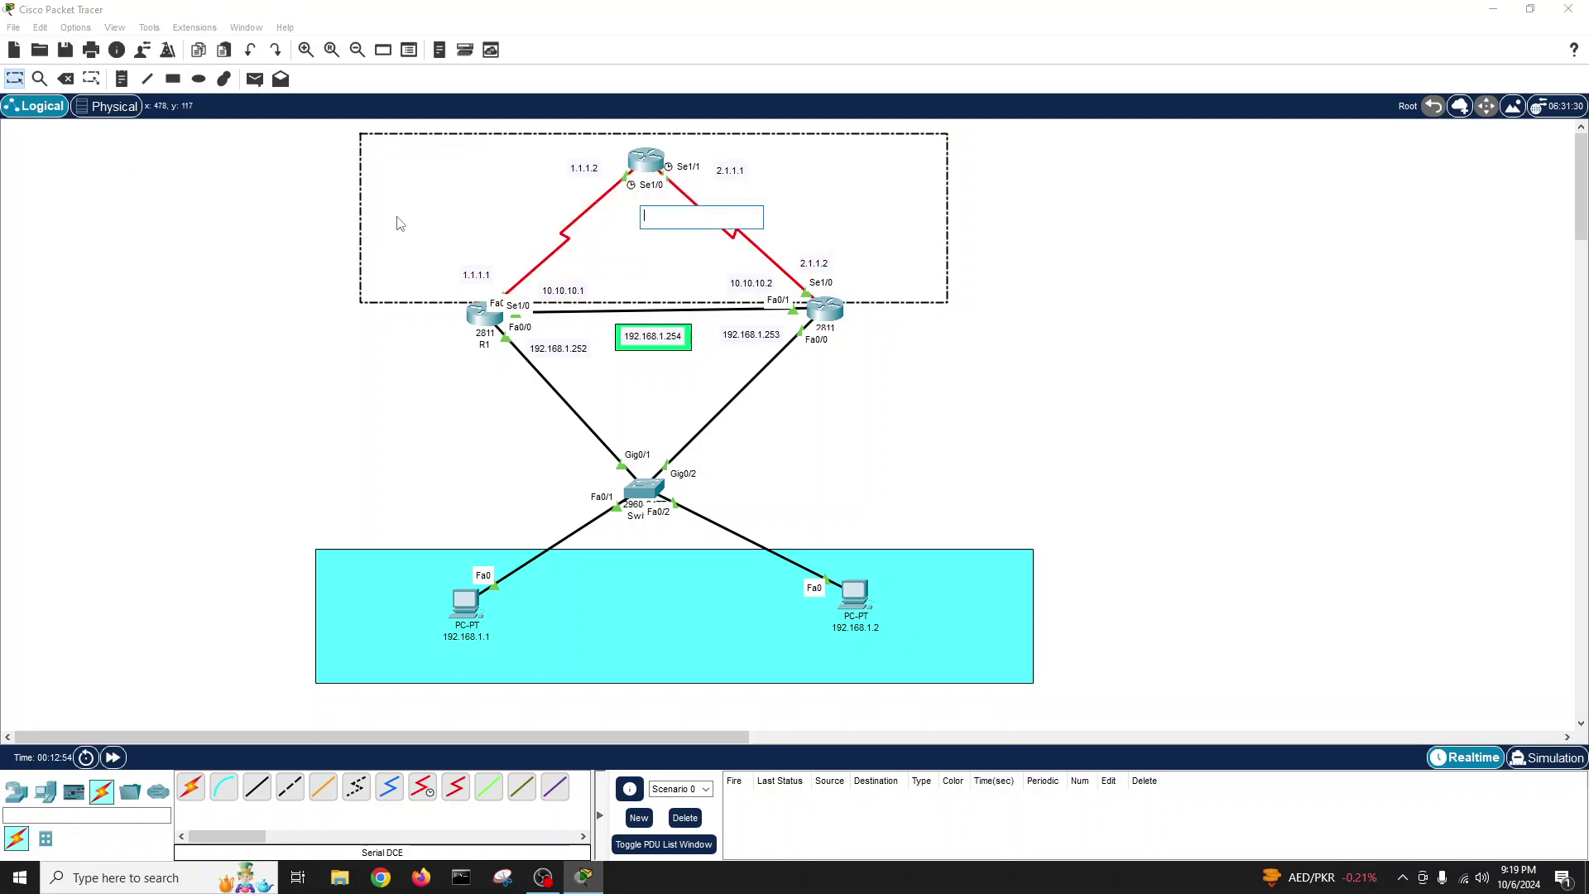
pyautogui.click(916, 310)
pyautogui.doubleClick(916, 310)
pyautogui.click(156, 221)
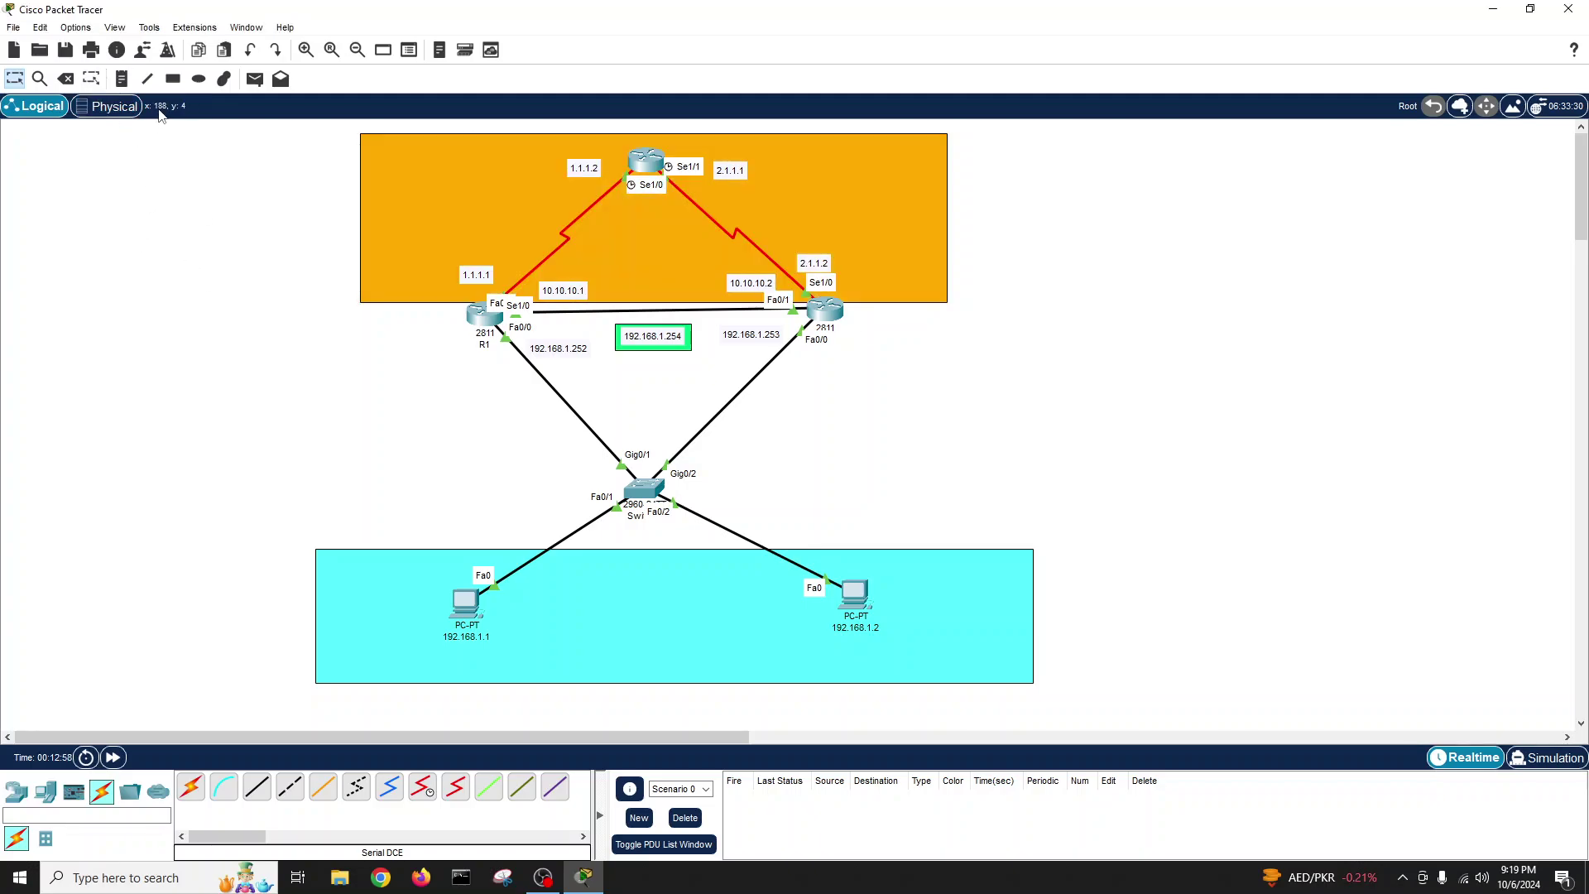
pyautogui.click(66, 79)
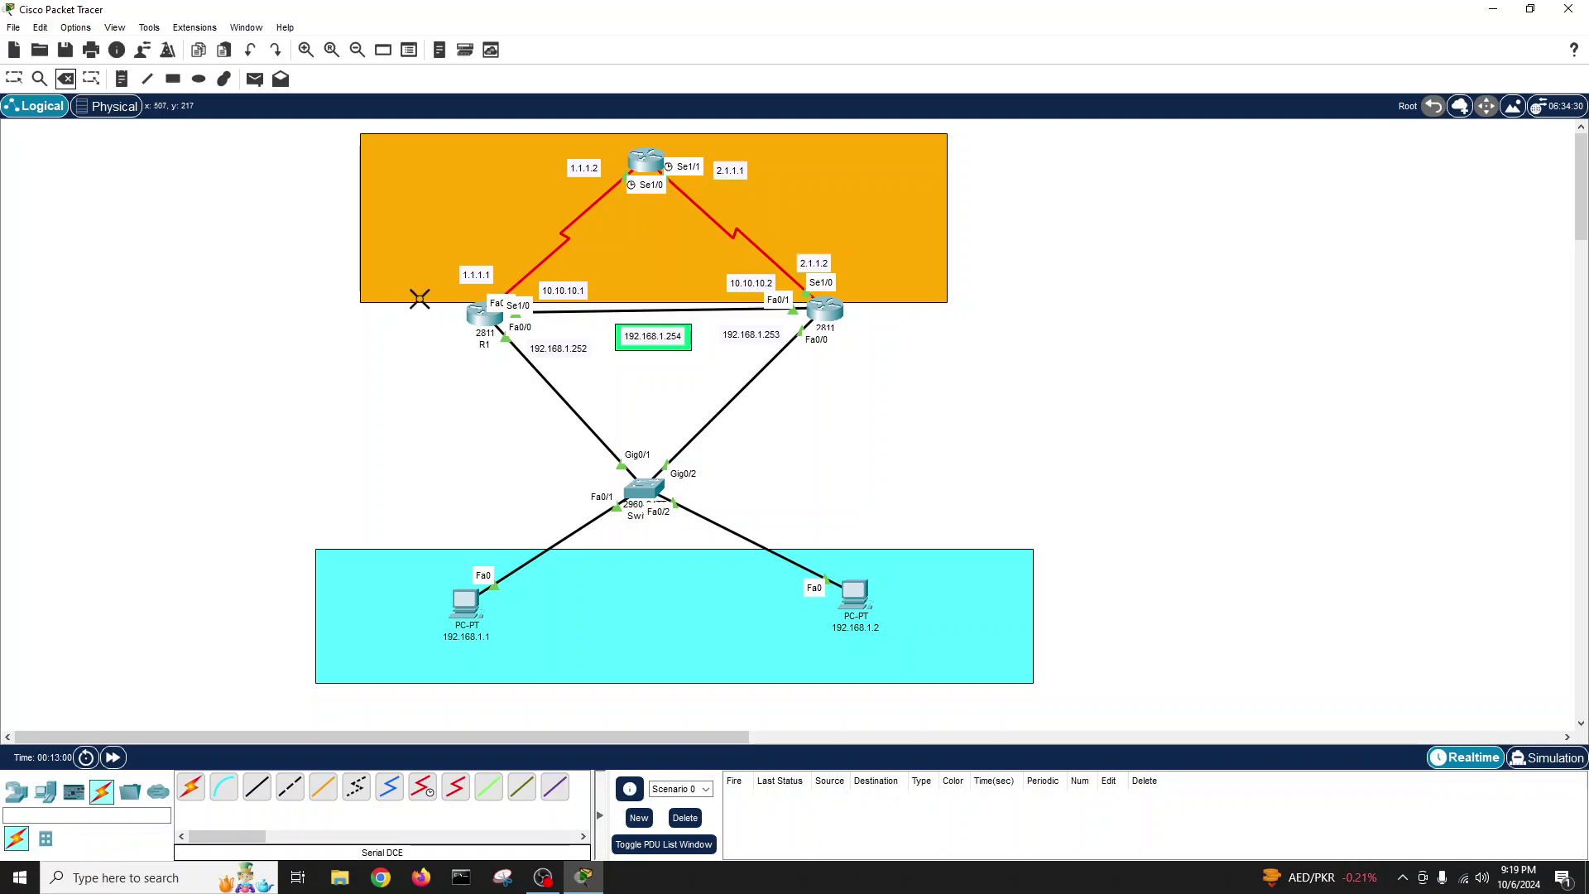
pyautogui.click(373, 303)
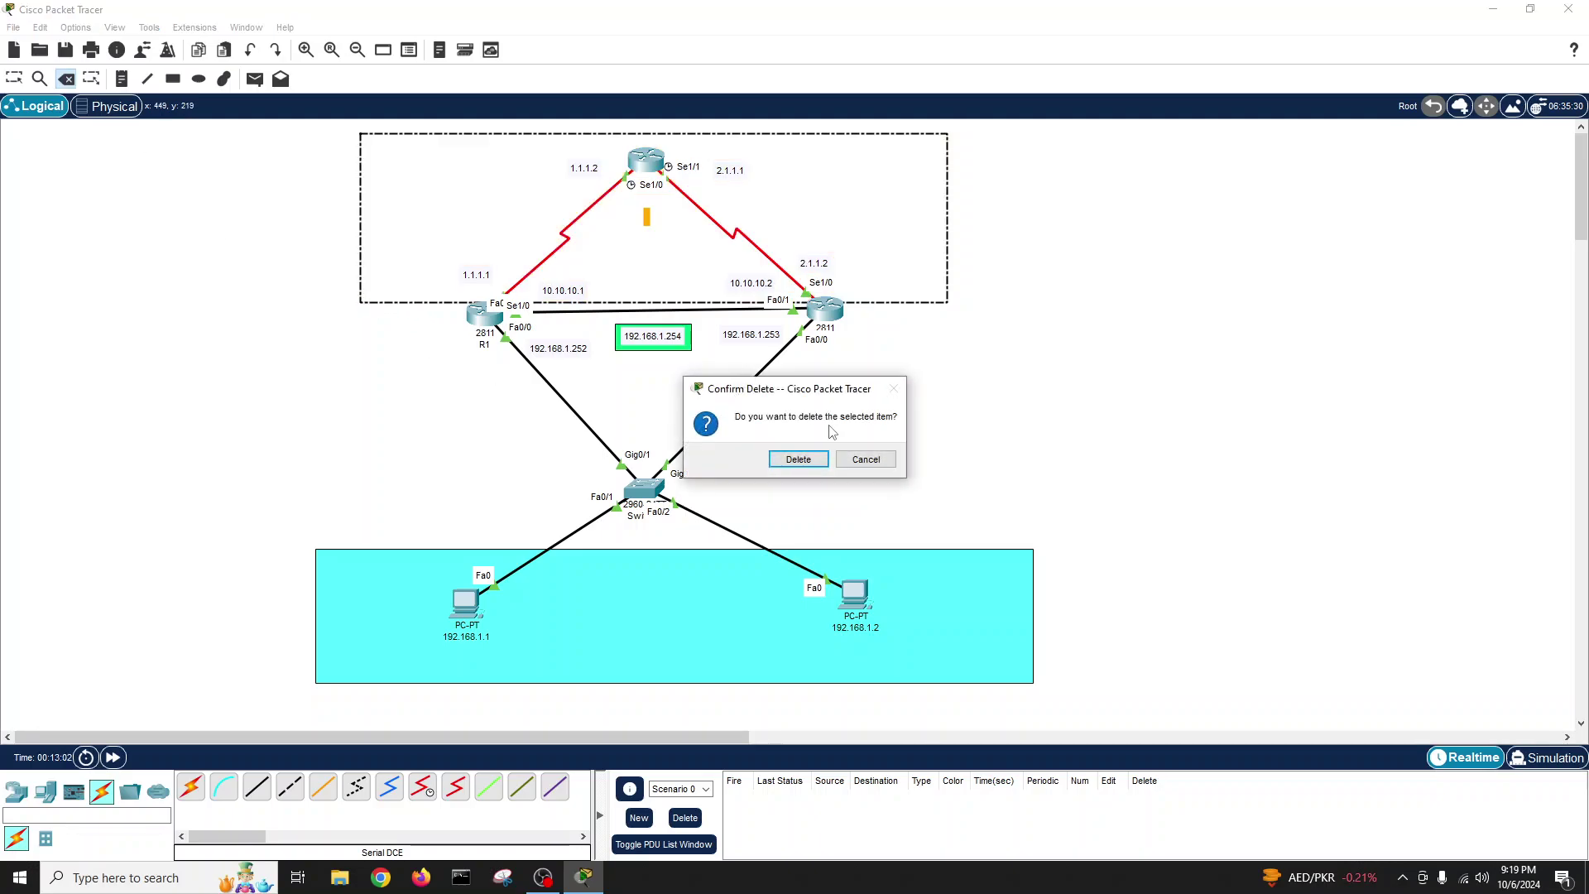
pyautogui.click(805, 460)
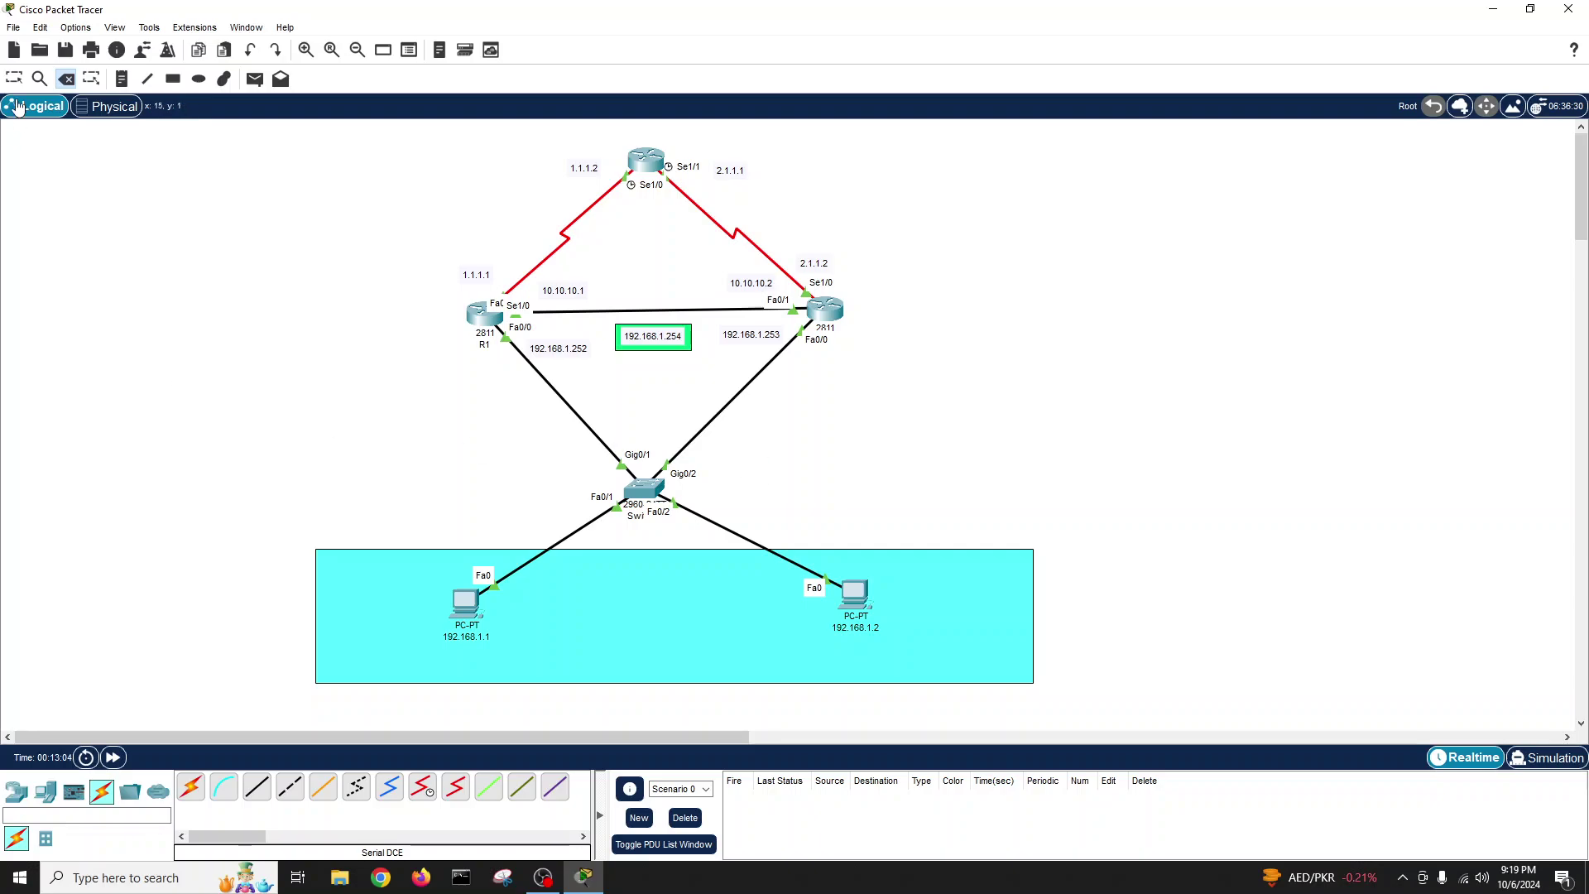
pyautogui.press('Escape')
pyautogui.click(464, 609)
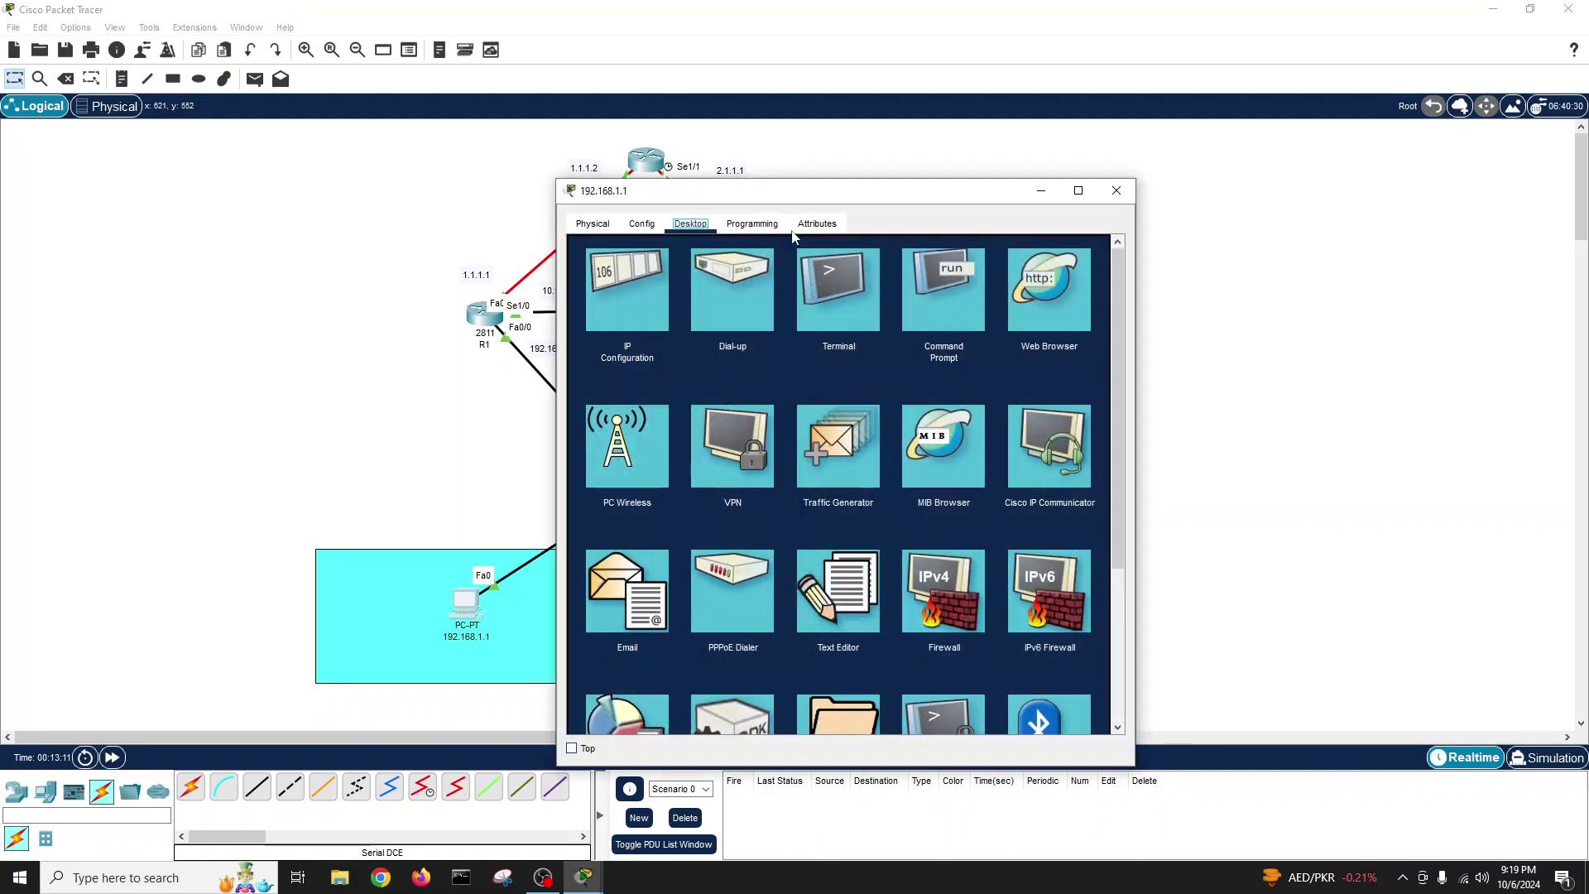
pyautogui.moveTo(774, 190); pyautogui.dragTo(1166, 117)
pyautogui.click(1512, 110)
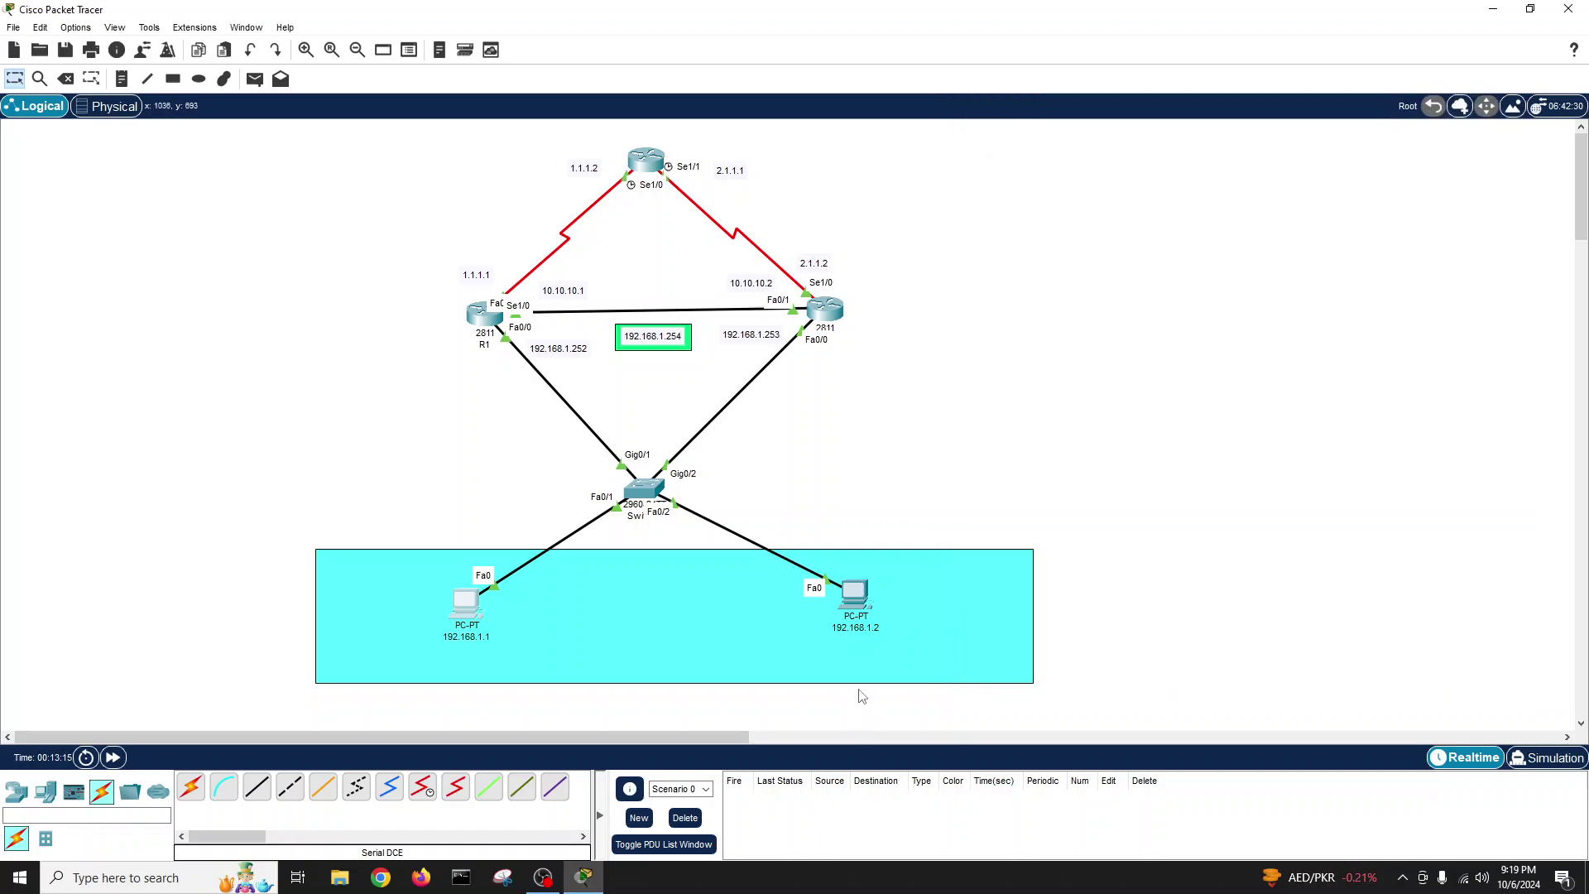
# - Open the command prompt on PC 192.168.1.2 and run ipconfig to check its IP address, subnet mask and default gateway
pyautogui.click(854, 594)
pyautogui.moveTo(844, 192); pyautogui.dragTo(1289, 129)
pyautogui.click(1370, 222)
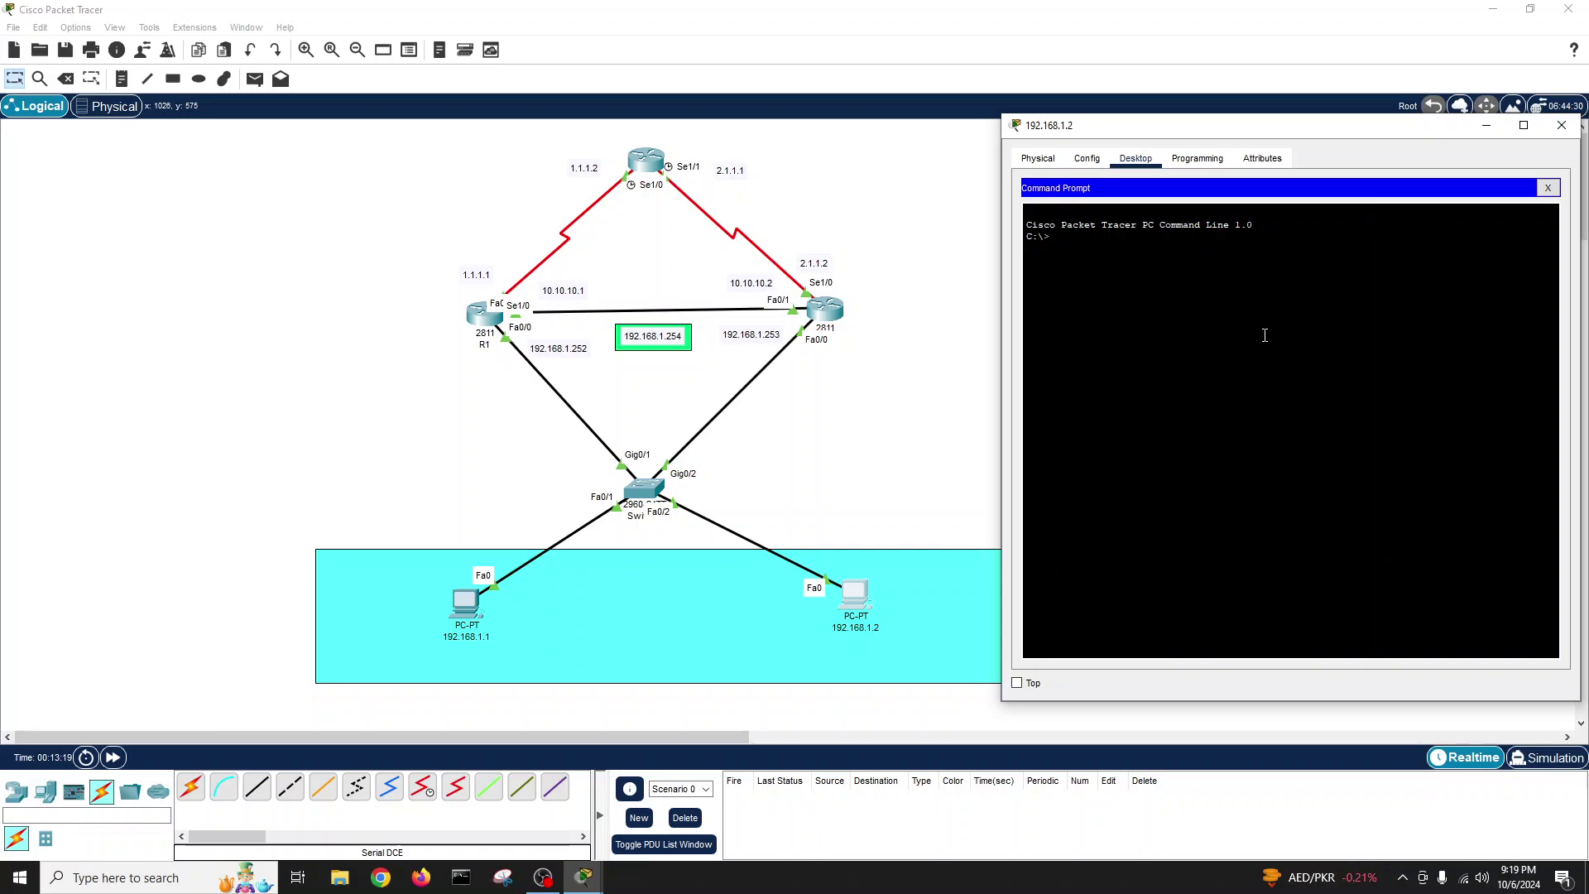
pyautogui.press('Return')
pyautogui.press('Return')
pyautogui.write('ipconfig')
pyautogui.press('Return')
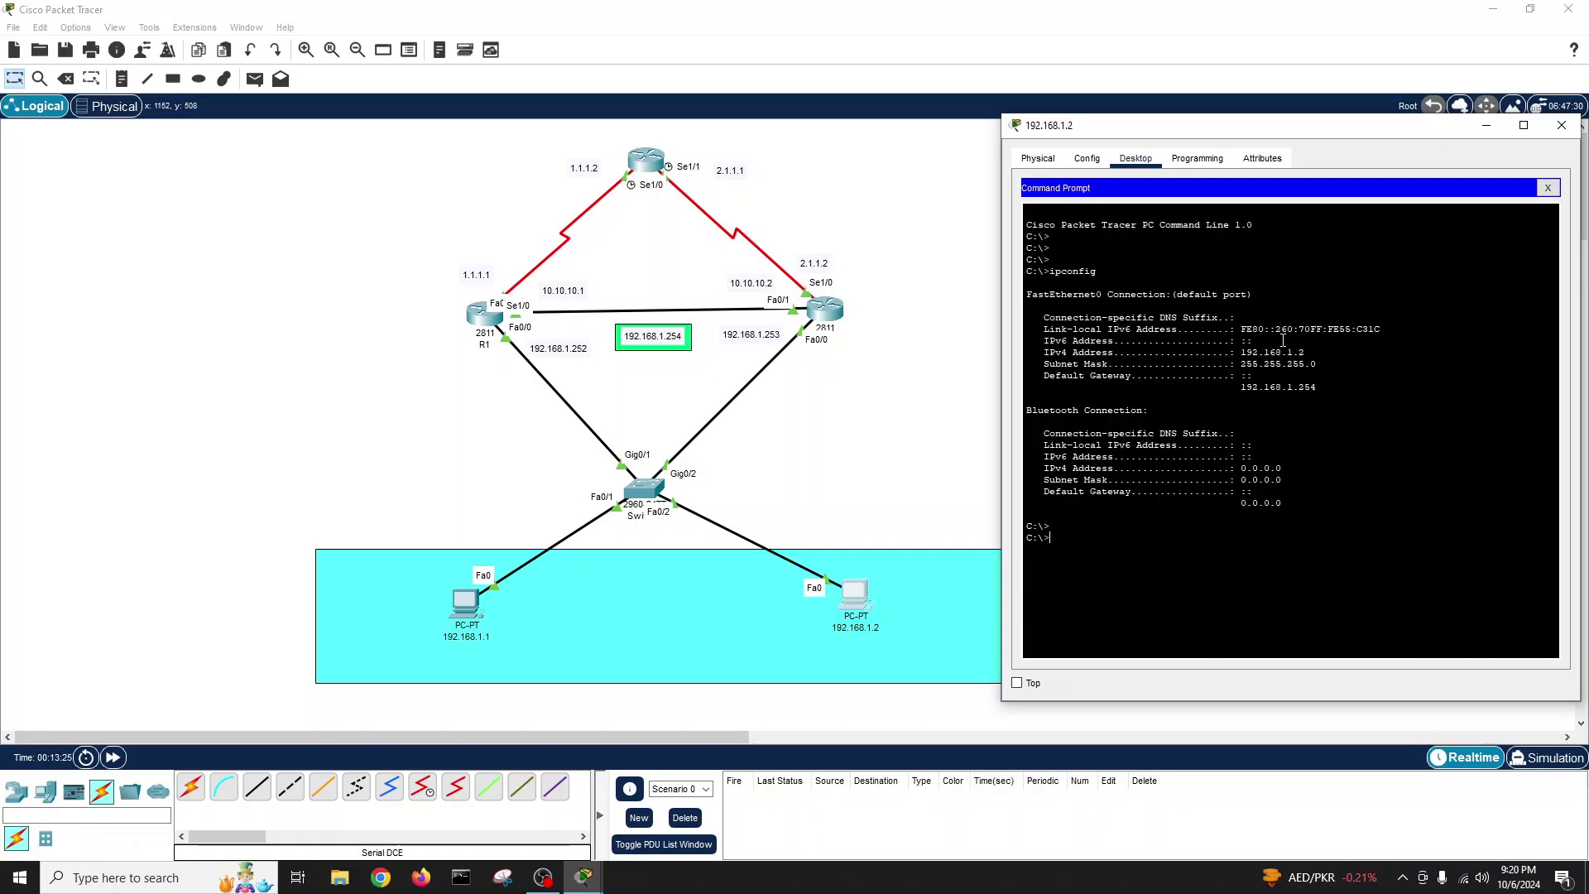
pyautogui.moveTo(1242, 351); pyautogui.dragTo(1307, 354)
pyautogui.moveTo(1241, 364); pyautogui.dragTo(1323, 386)
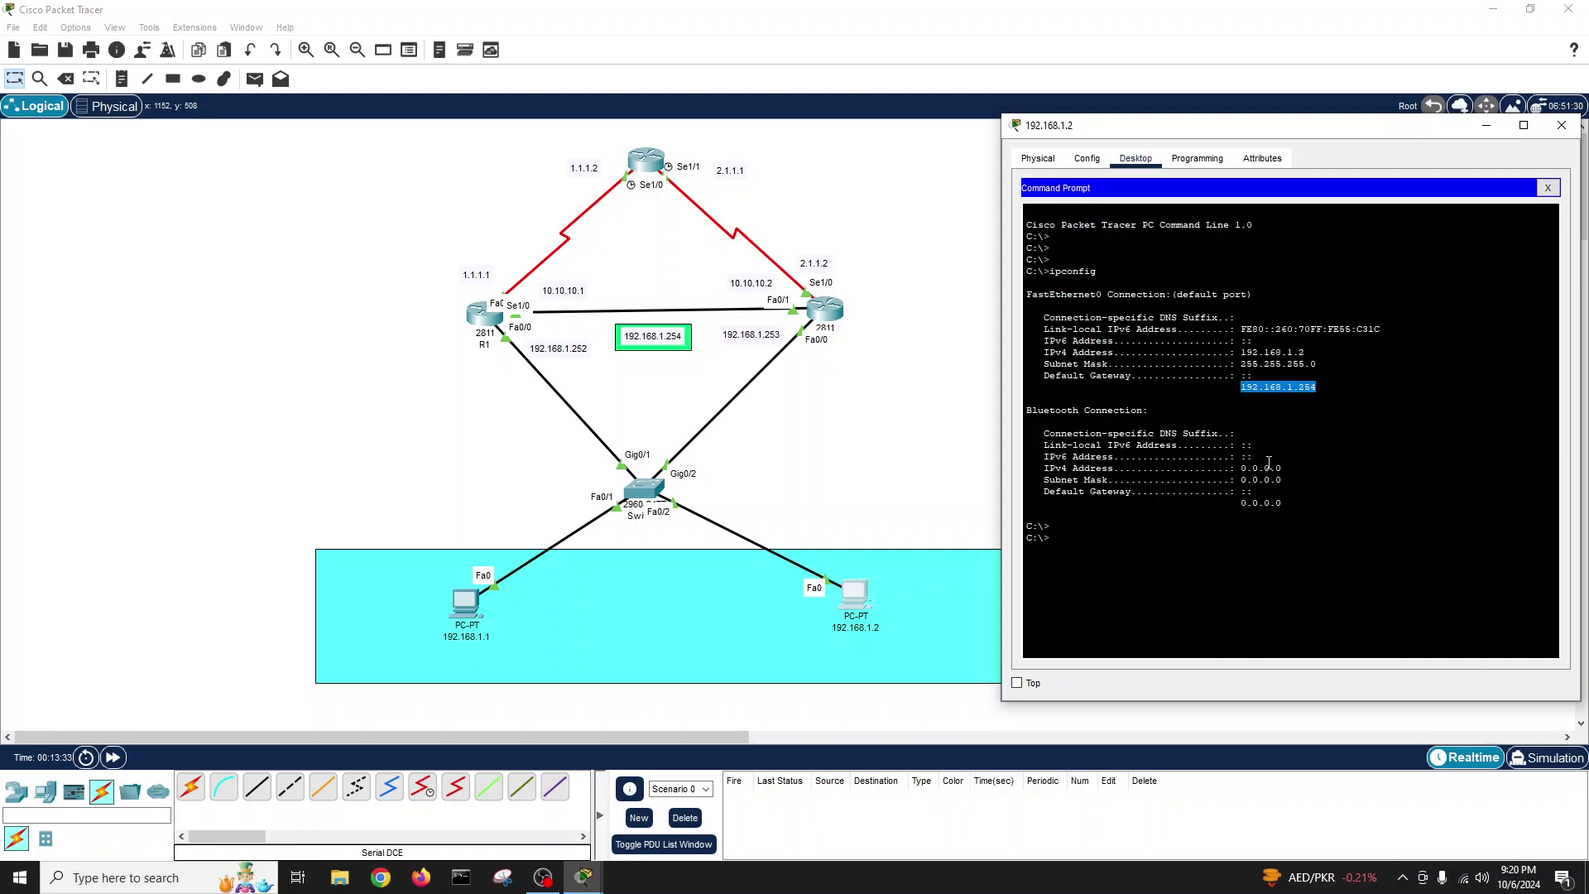
# - Ping the gateway 192.168.1.254 and the other PC at 192.168.1.1 from the command prompt
pyautogui.click(1120, 537)
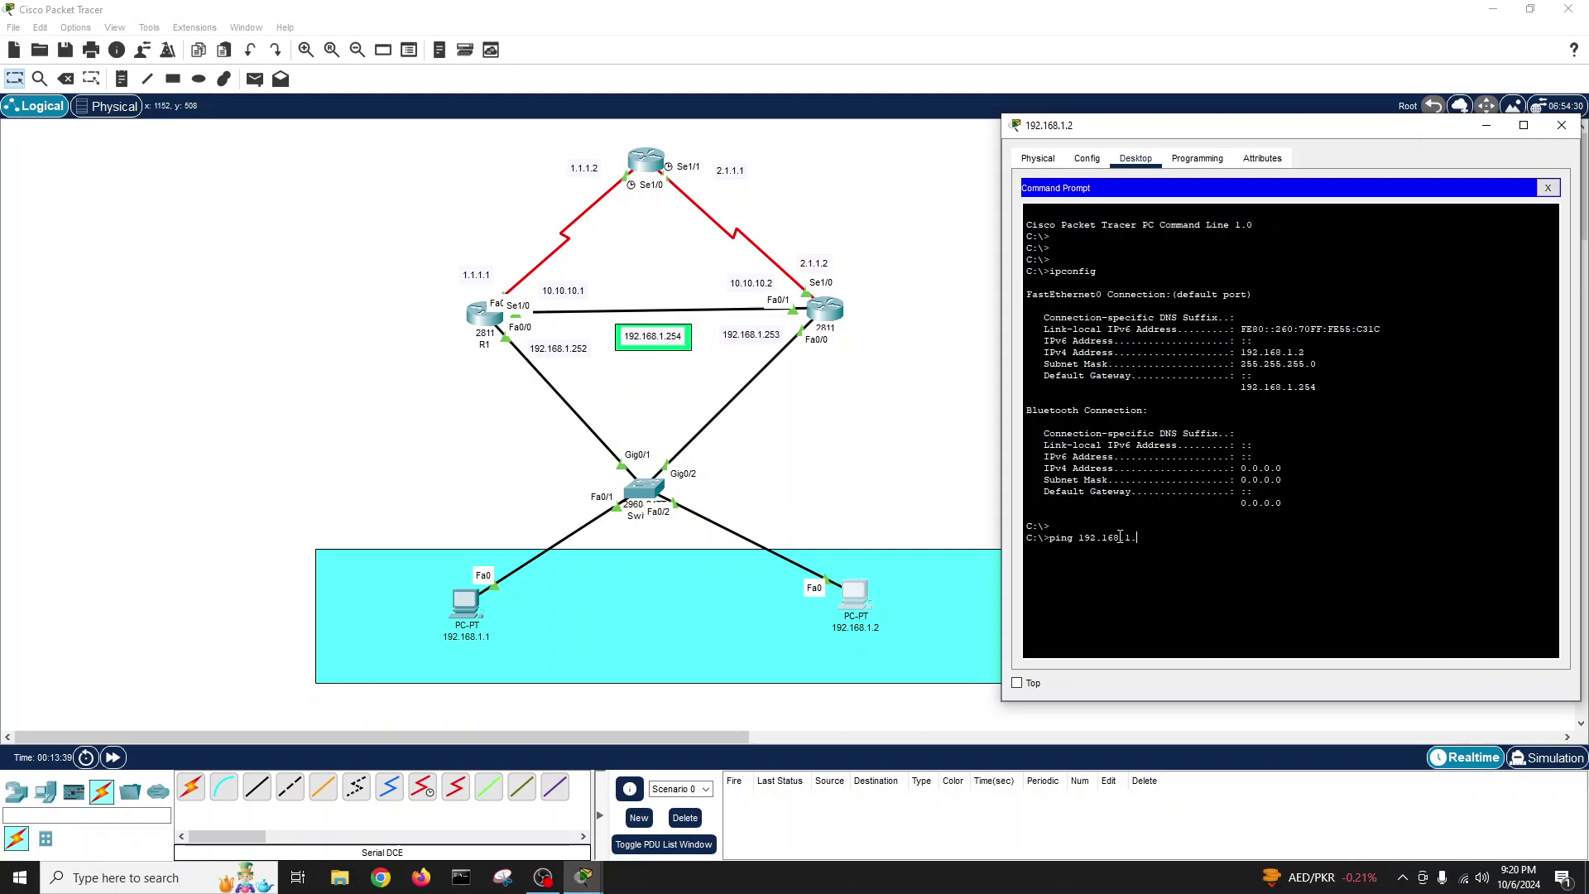
pyautogui.press('Return')
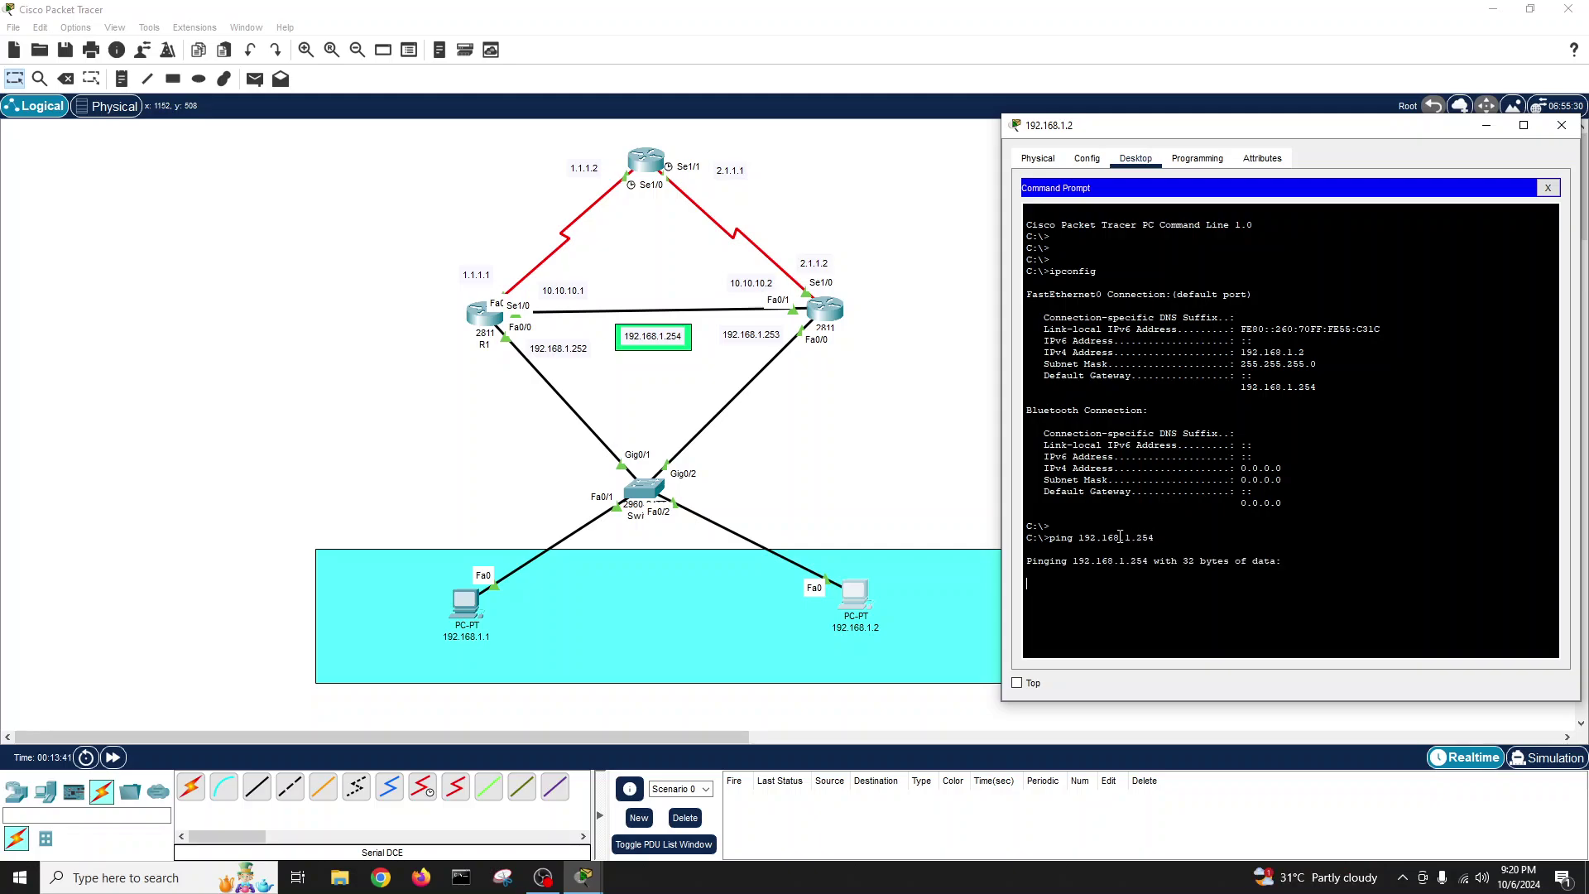
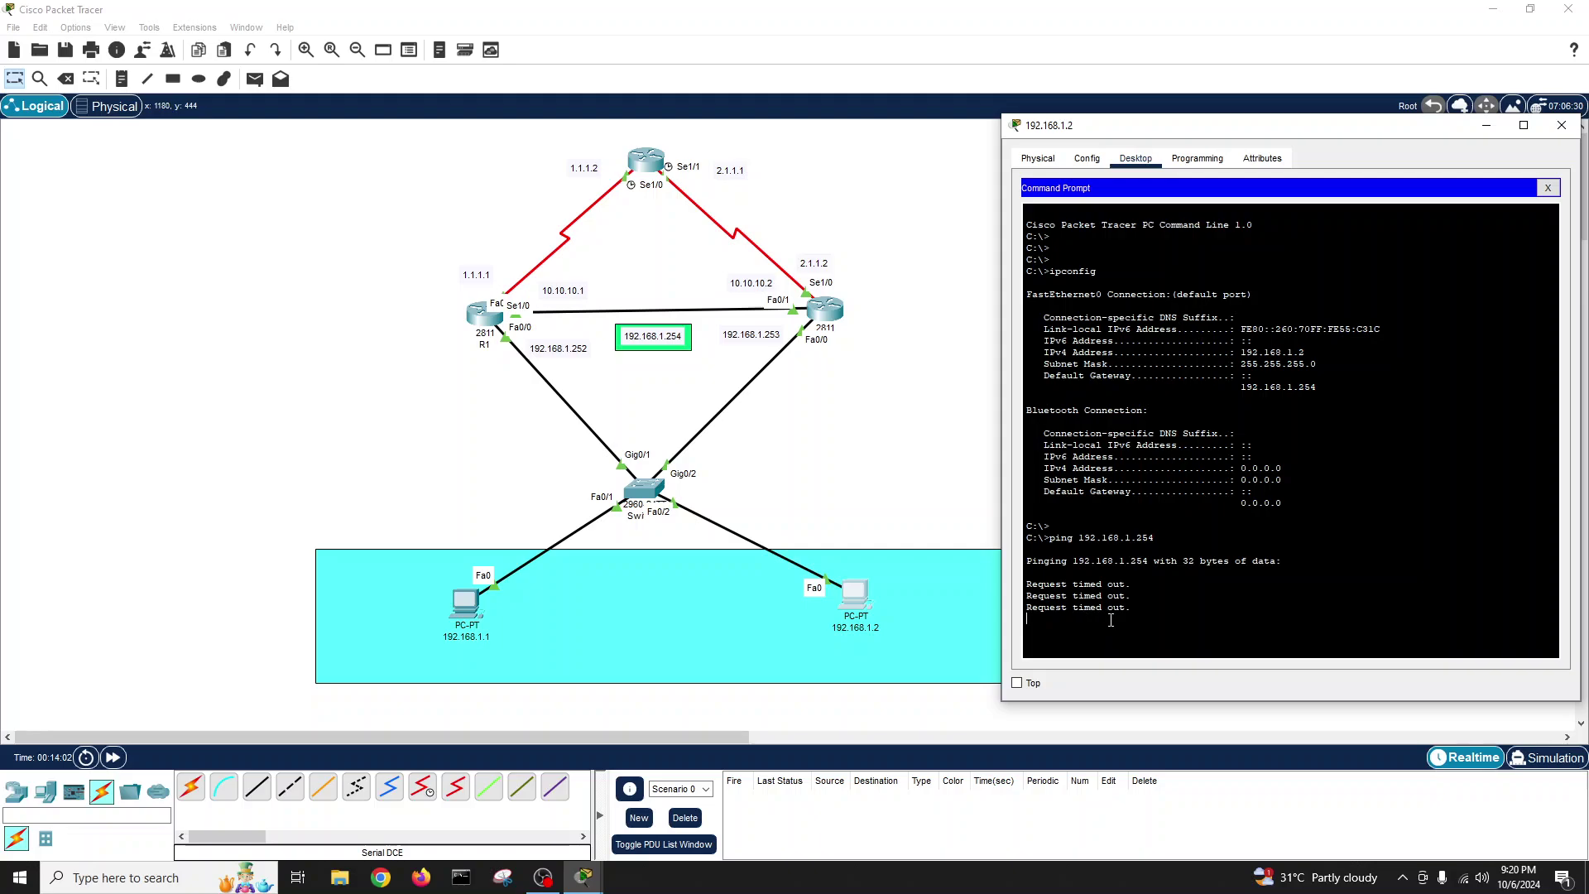
pyautogui.press('Up')
pyautogui.rightClick(1138, 633)
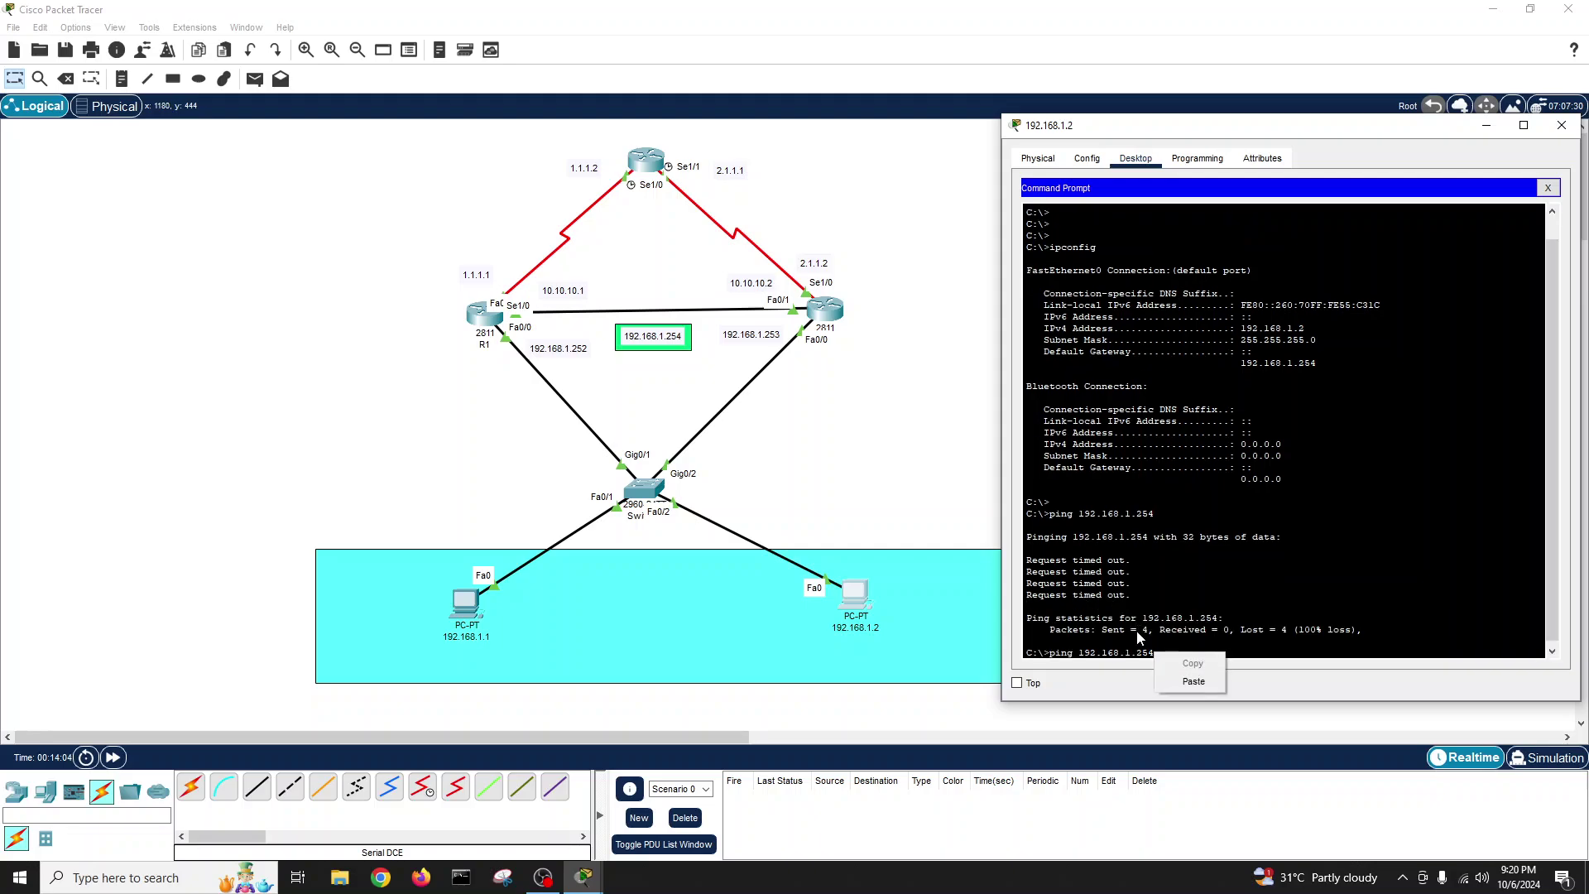
pyautogui.click(1136, 633)
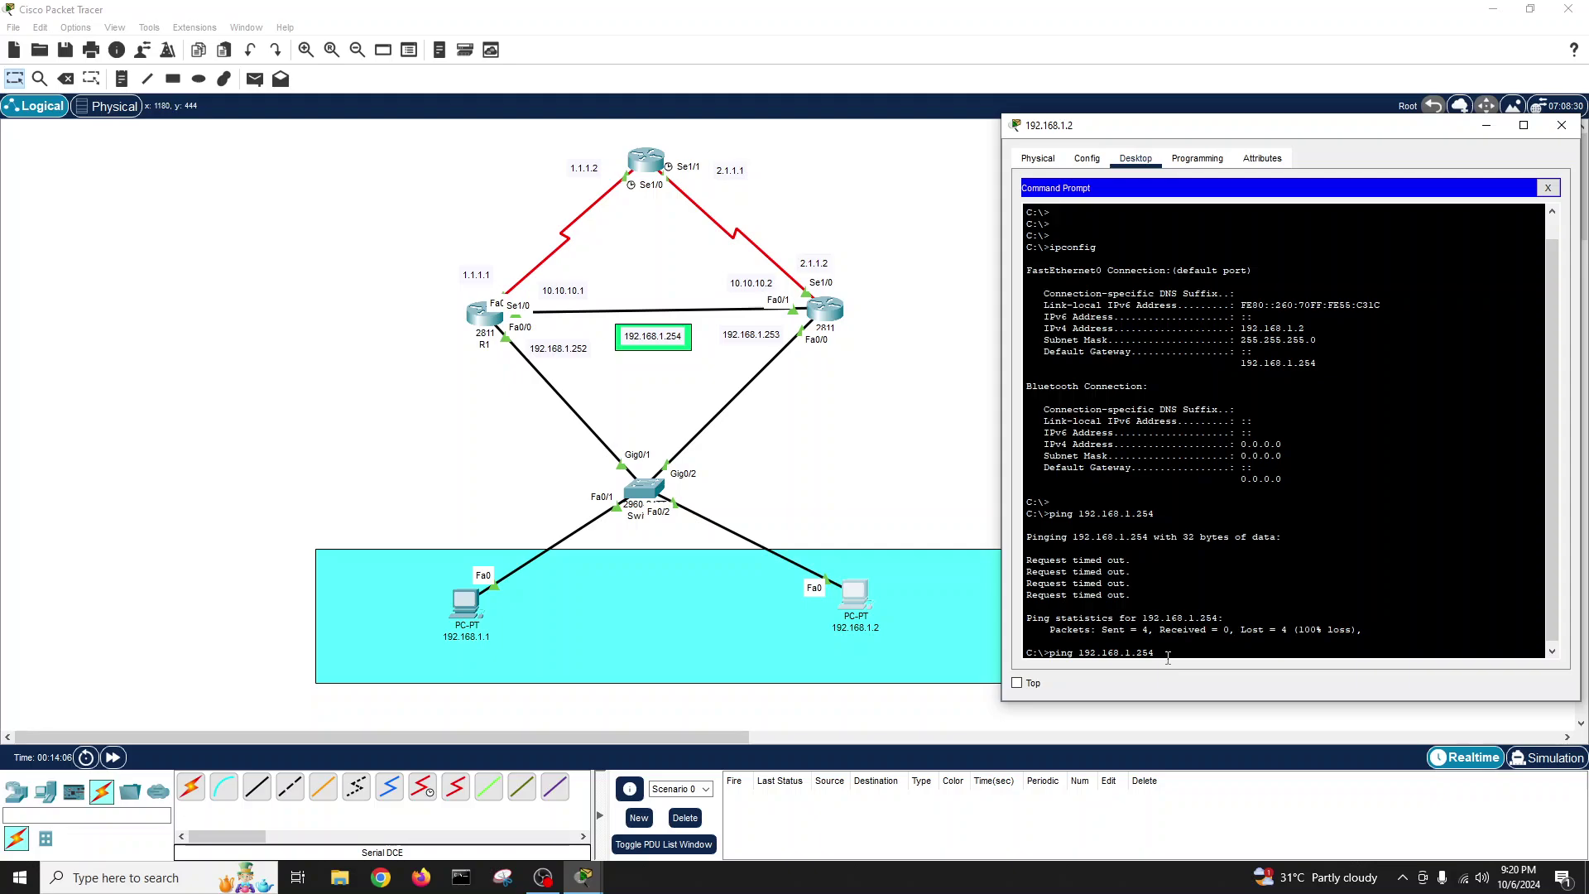
pyautogui.press('Return')
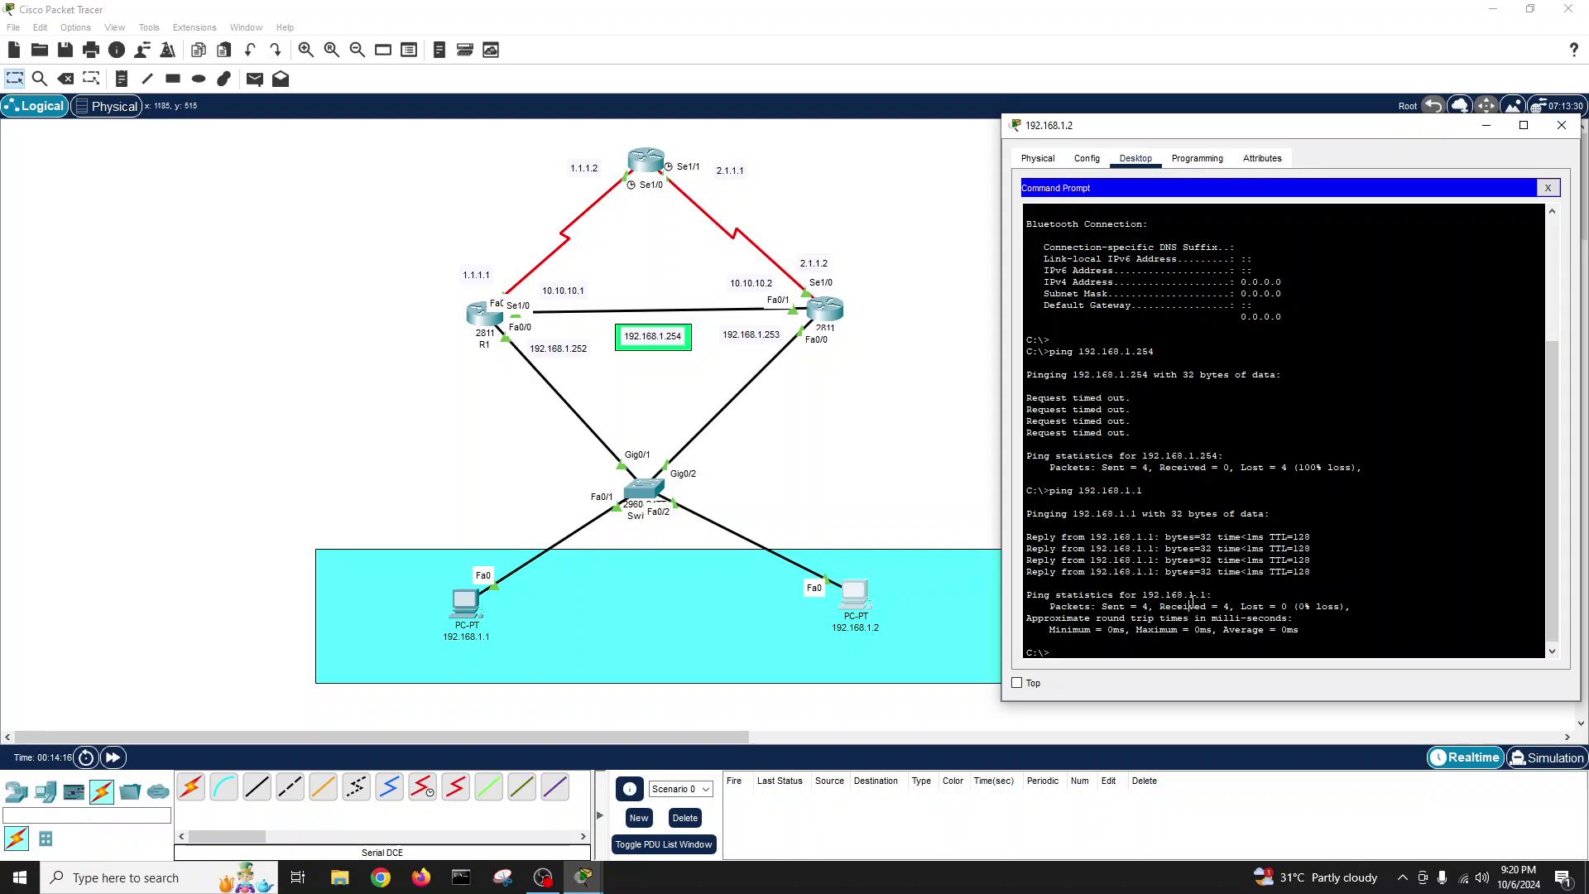
# - Start a continuous ping from the PC with ping -t 192.168.1.254
pyautogui.press('Up')
pyautogui.press('Up')
pyautogui.write('-t')
pyautogui.press('Return')
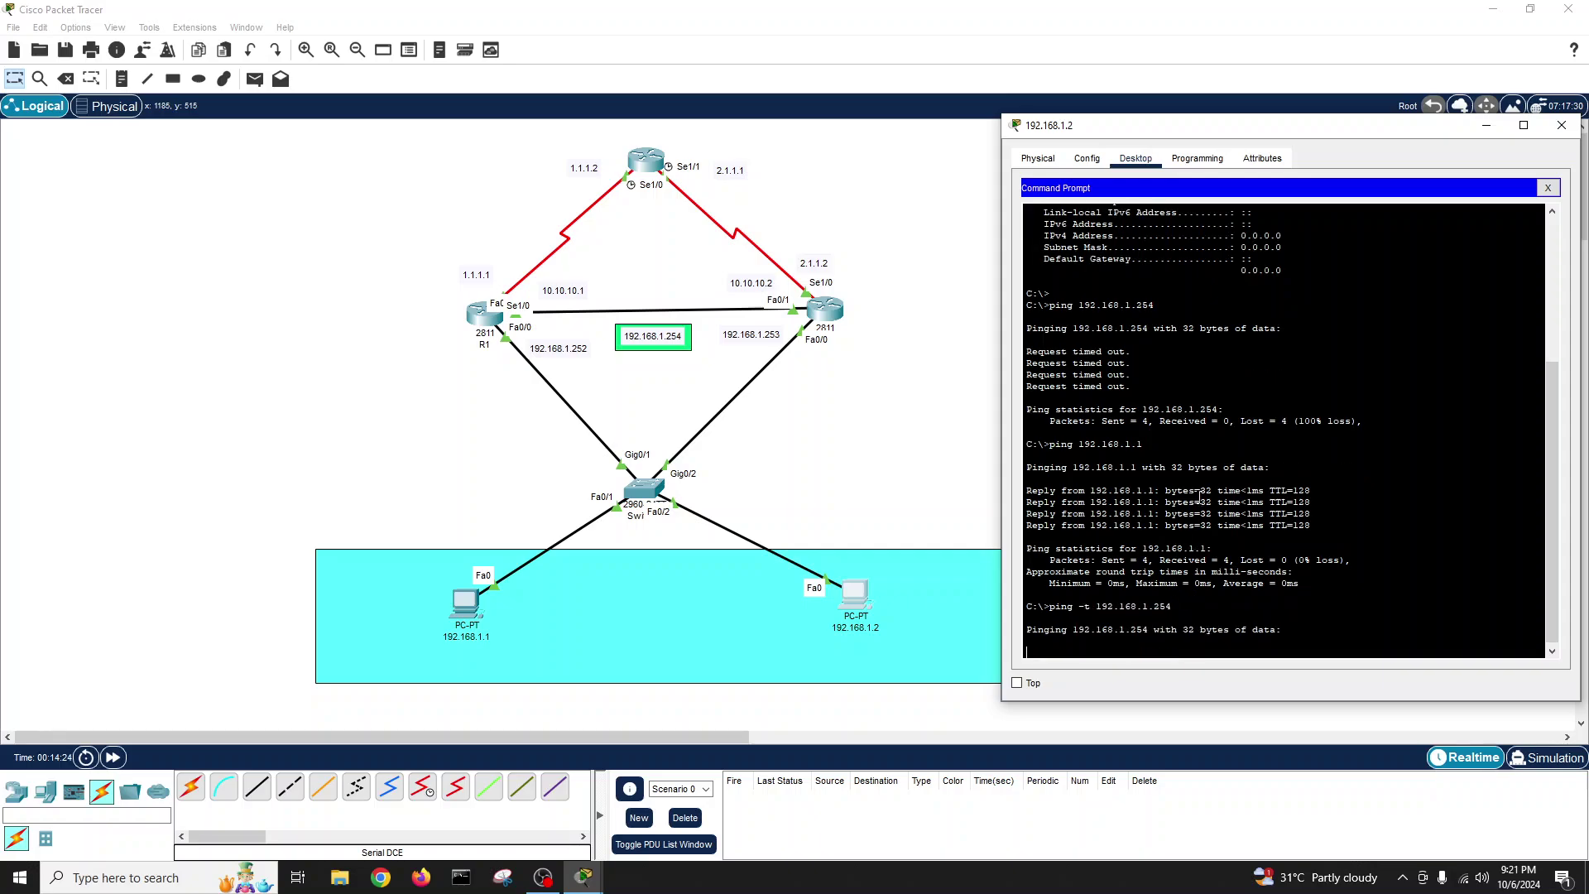
pyautogui.moveTo(1237, 129); pyautogui.dragTo(1194, 120)
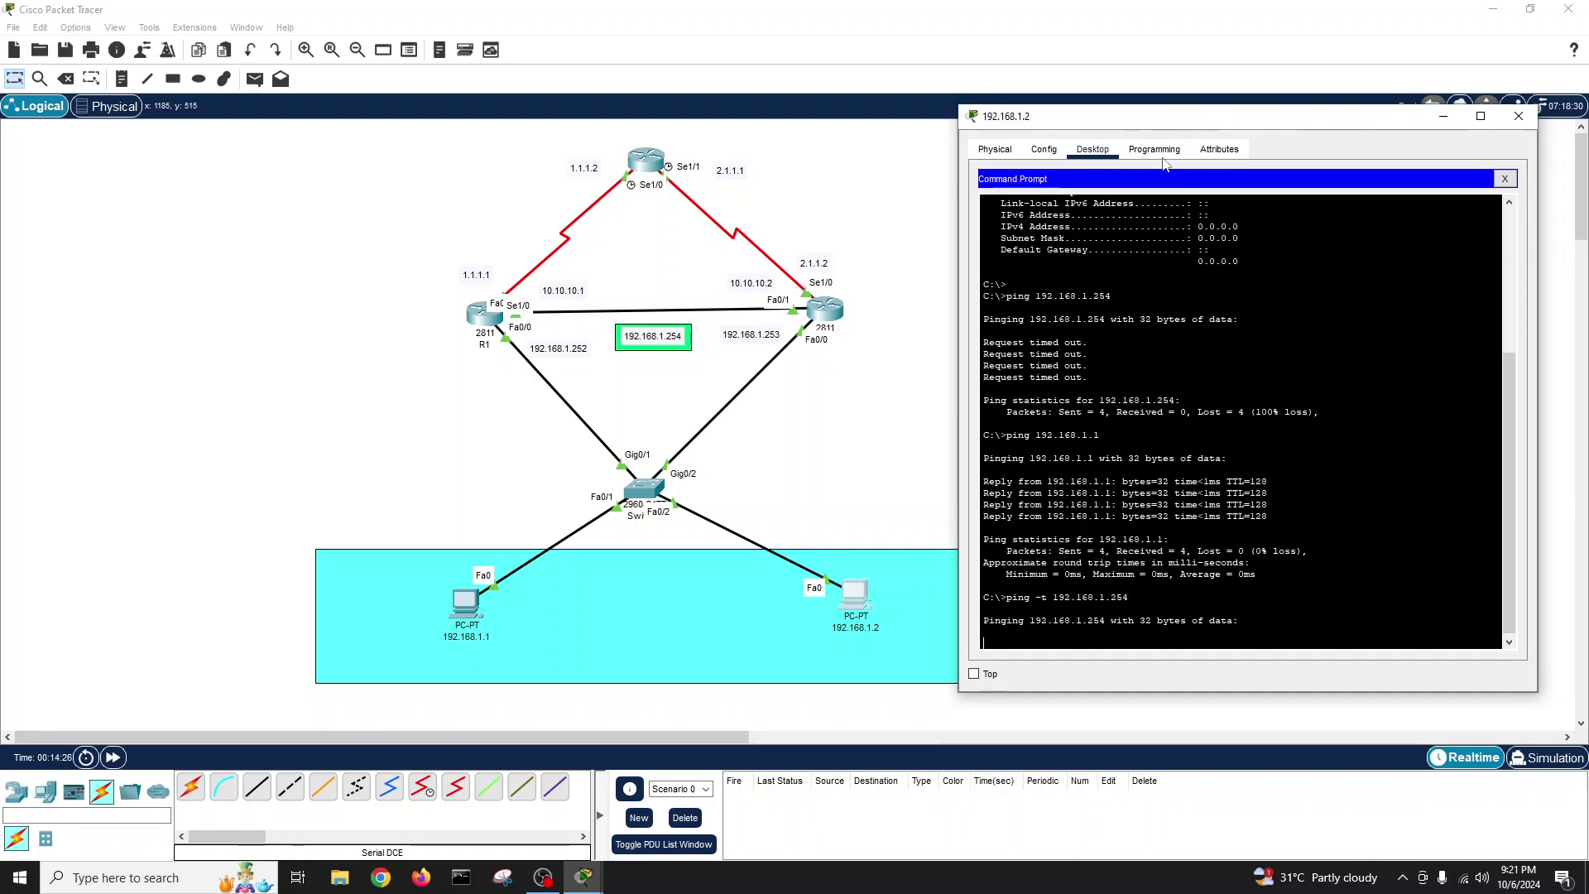
# - Open R1's command-line interface and arrange it side by side with the command prompt window of PC 192.168.1.2
pyautogui.click(479, 314)
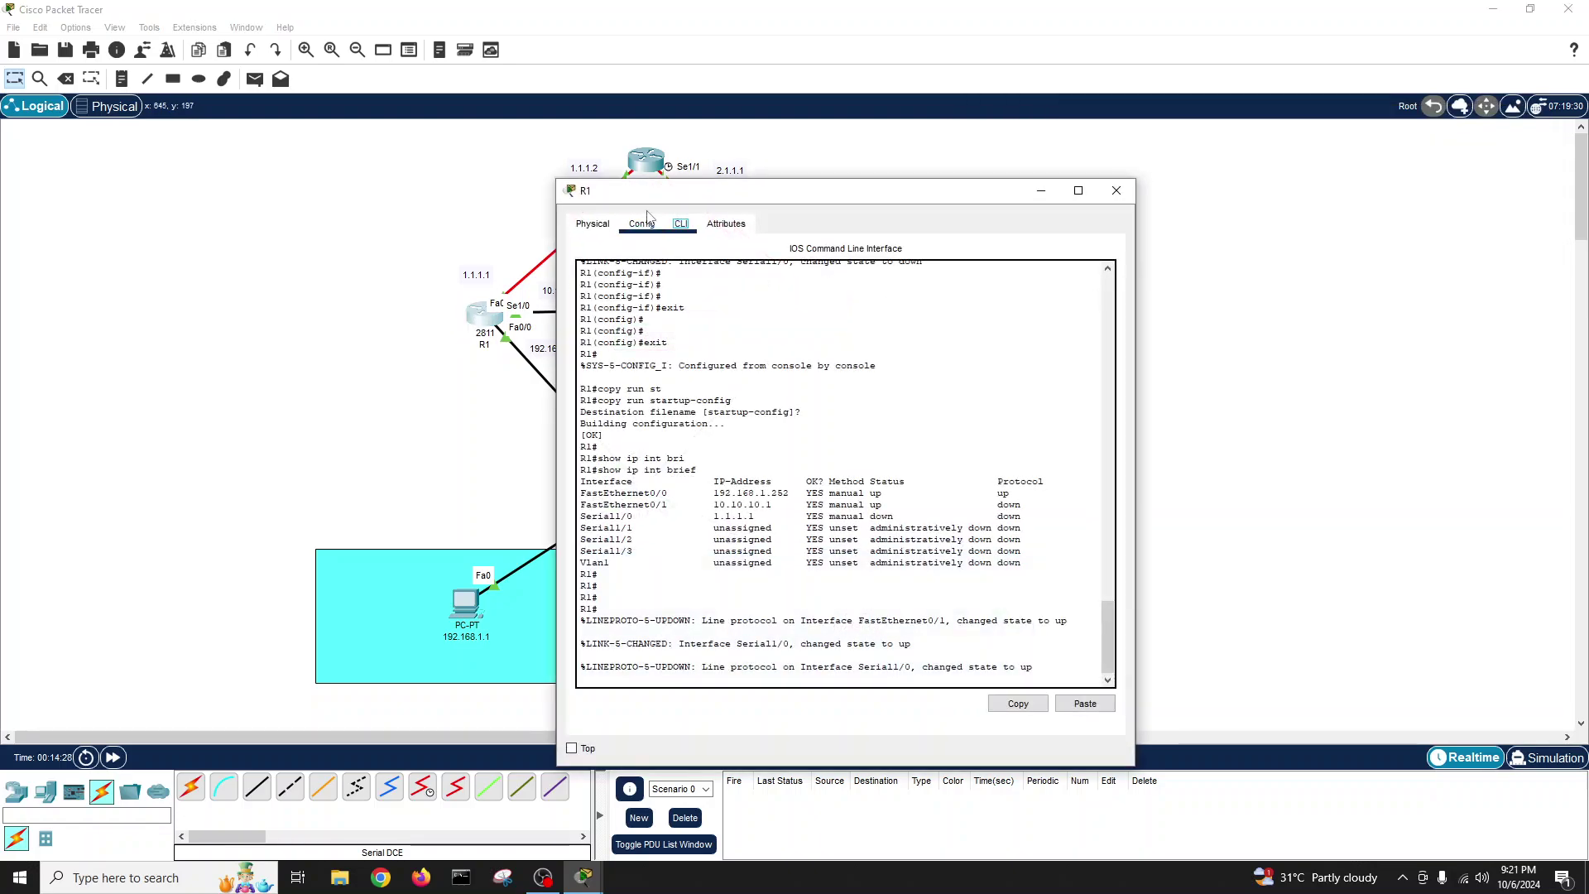
pyautogui.moveTo(647, 190); pyautogui.dragTo(143, 100)
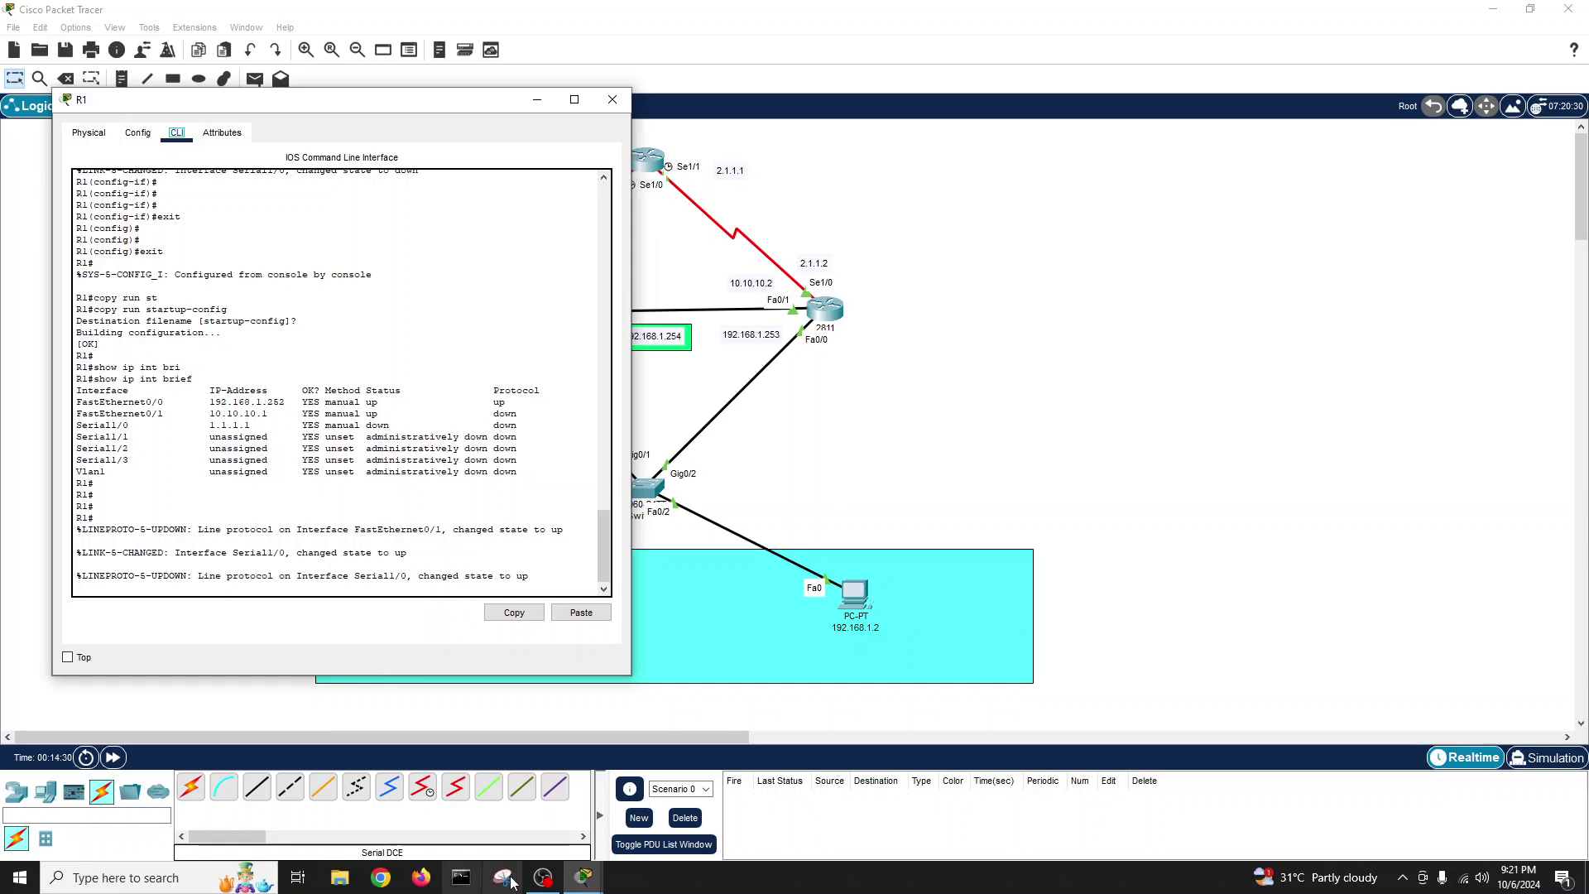
pyautogui.moveTo(586, 879)
pyautogui.click(593, 818)
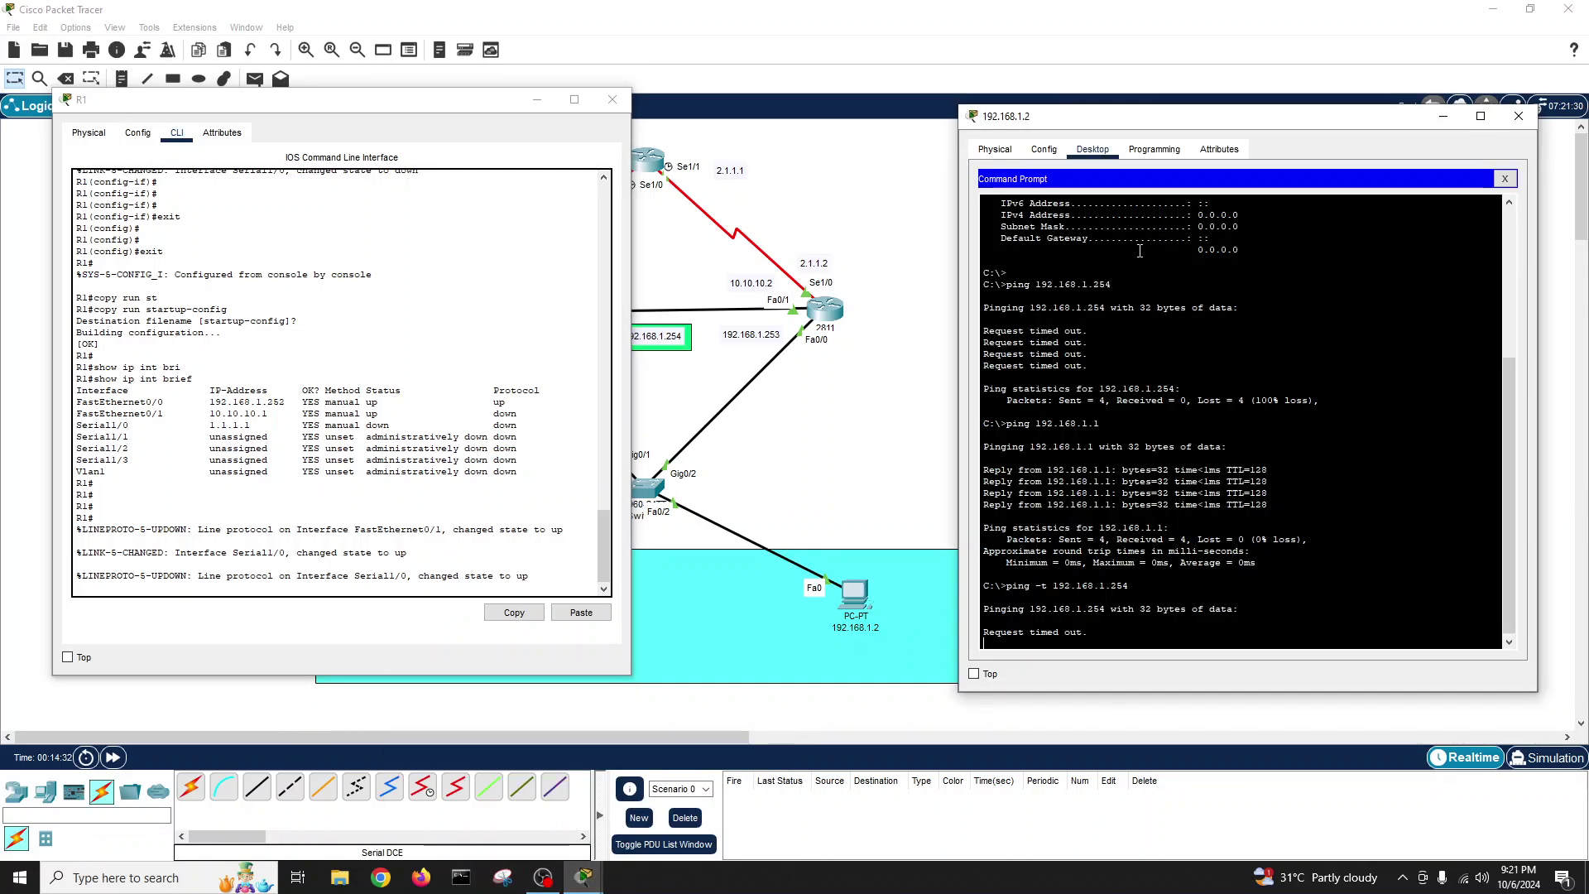
pyautogui.moveTo(1156, 115); pyautogui.dragTo(1135, 108)
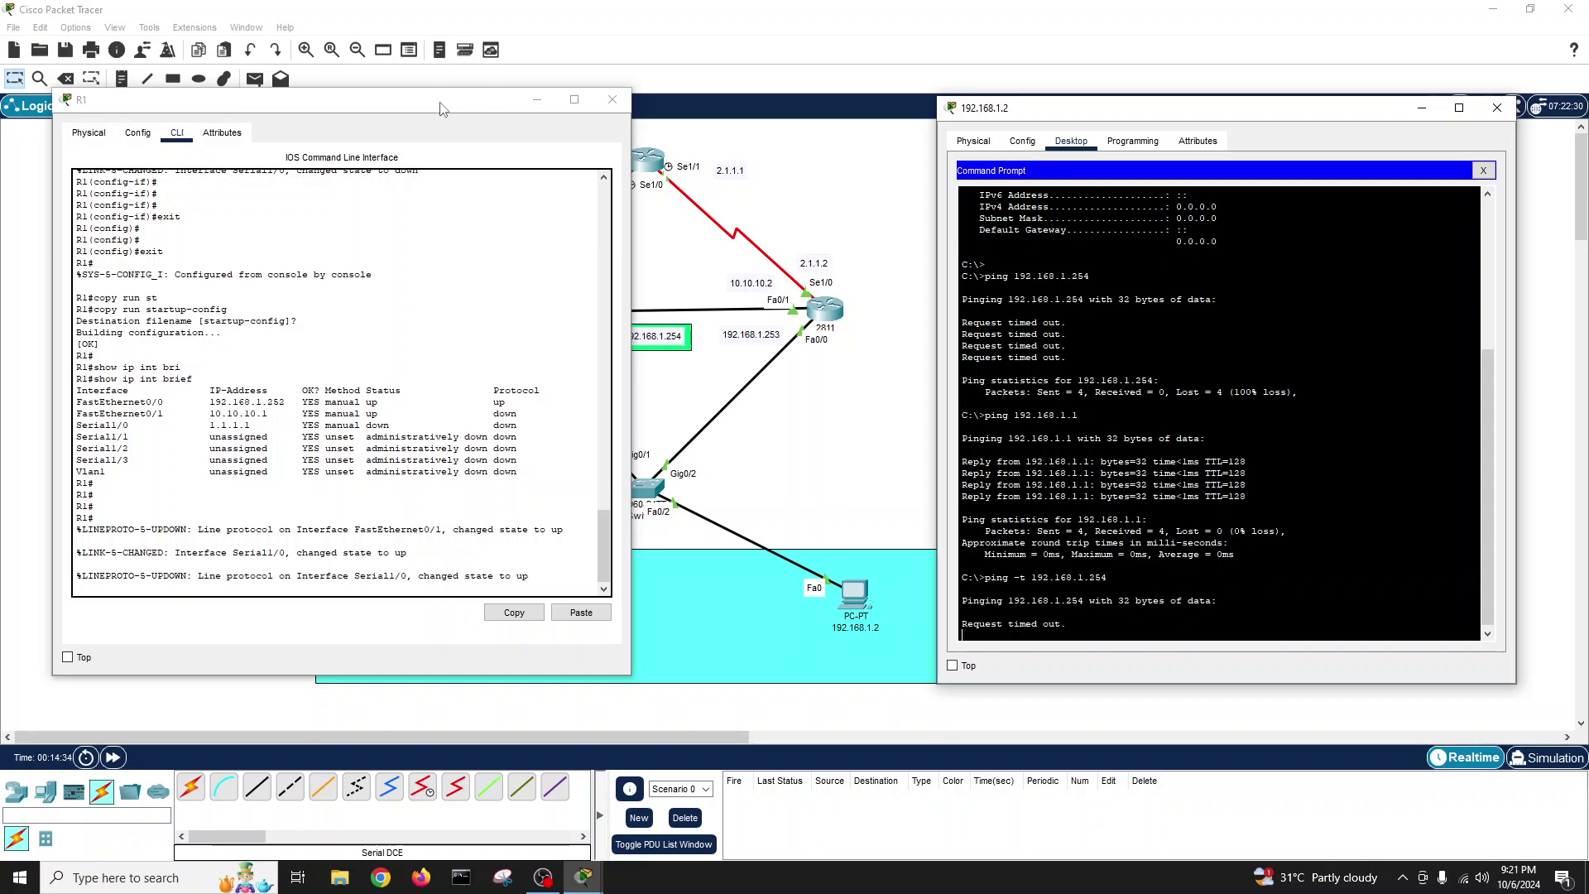
pyautogui.moveTo(441, 108); pyautogui.dragTo(465, 108)
pyautogui.click(450, 482)
pyautogui.press('Return')
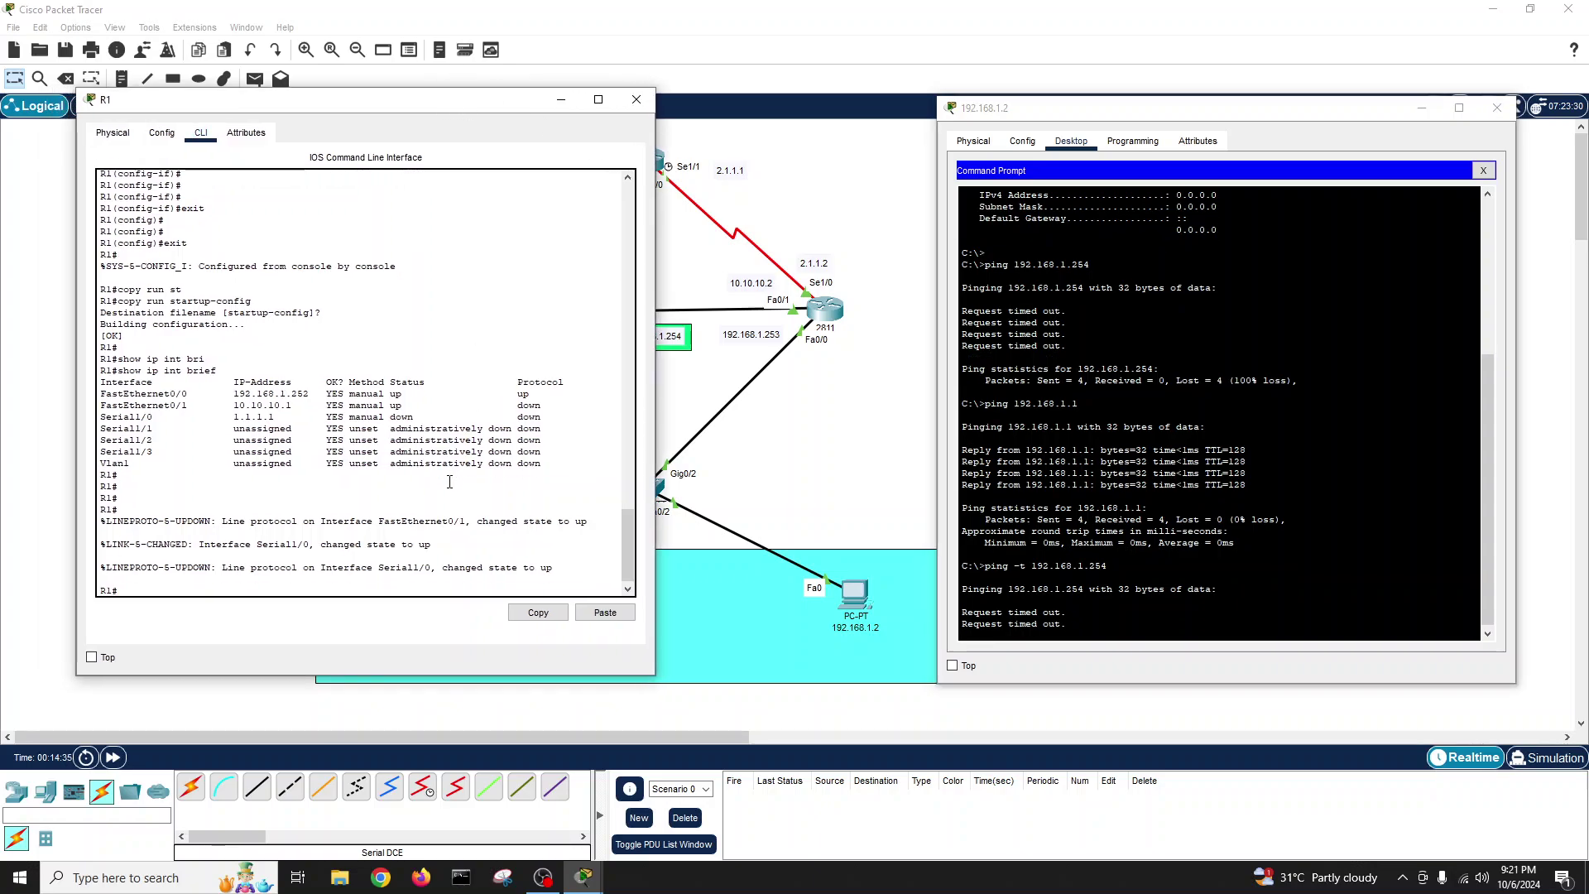
pyautogui.press('Return')
pyautogui.press('Return')
pyautogui.press('Return')
pyautogui.press('Return')
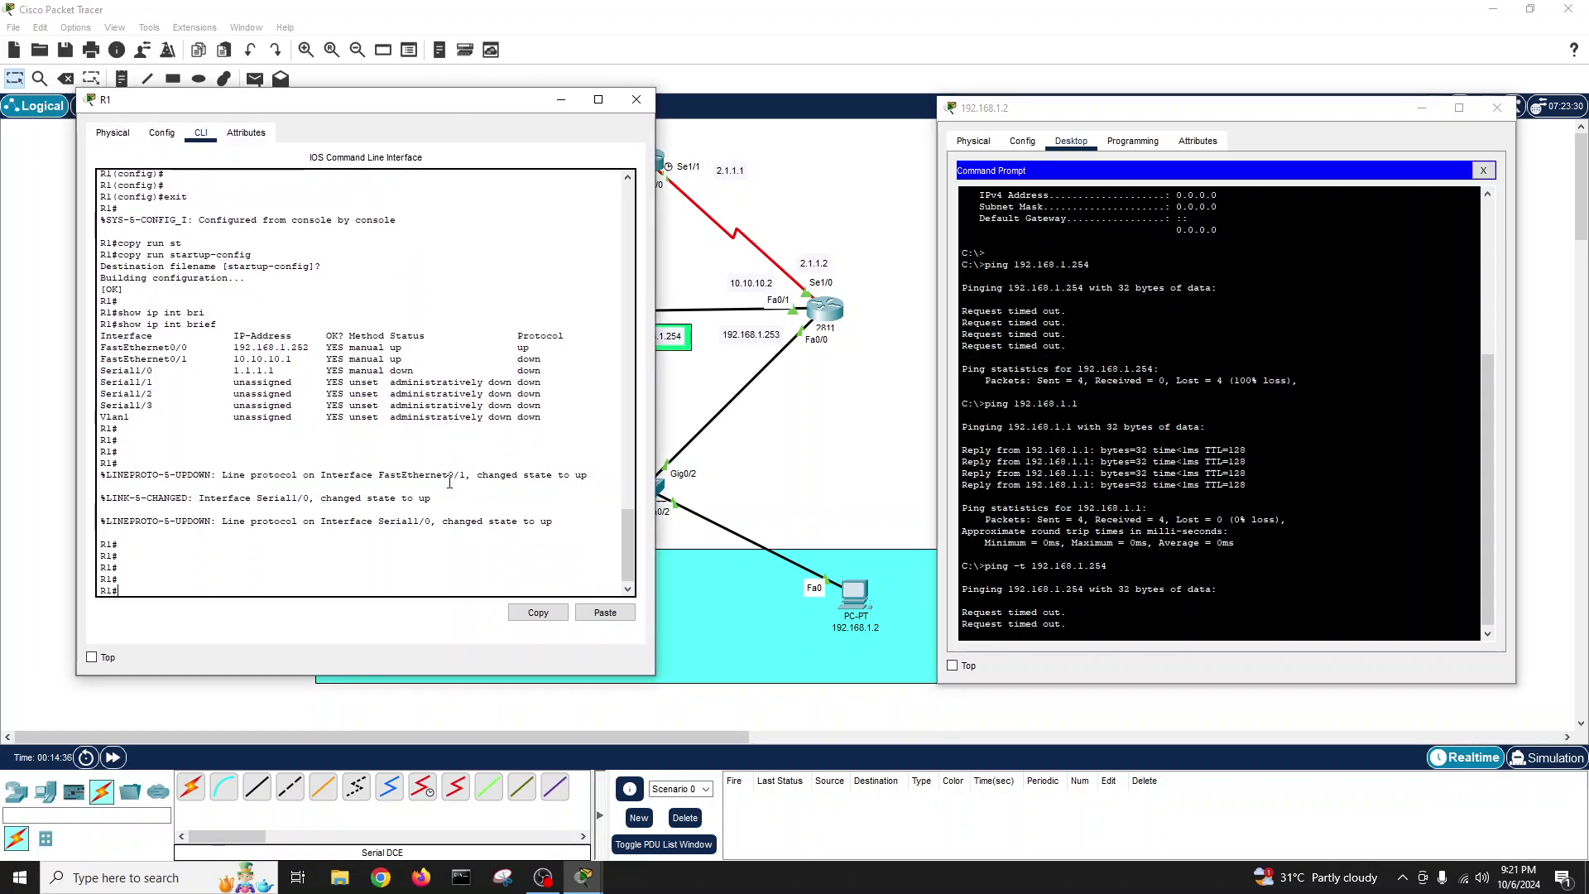
# - Return to R1's command-line interface and enter global configuration mode with conf t
pyautogui.click(561, 100)
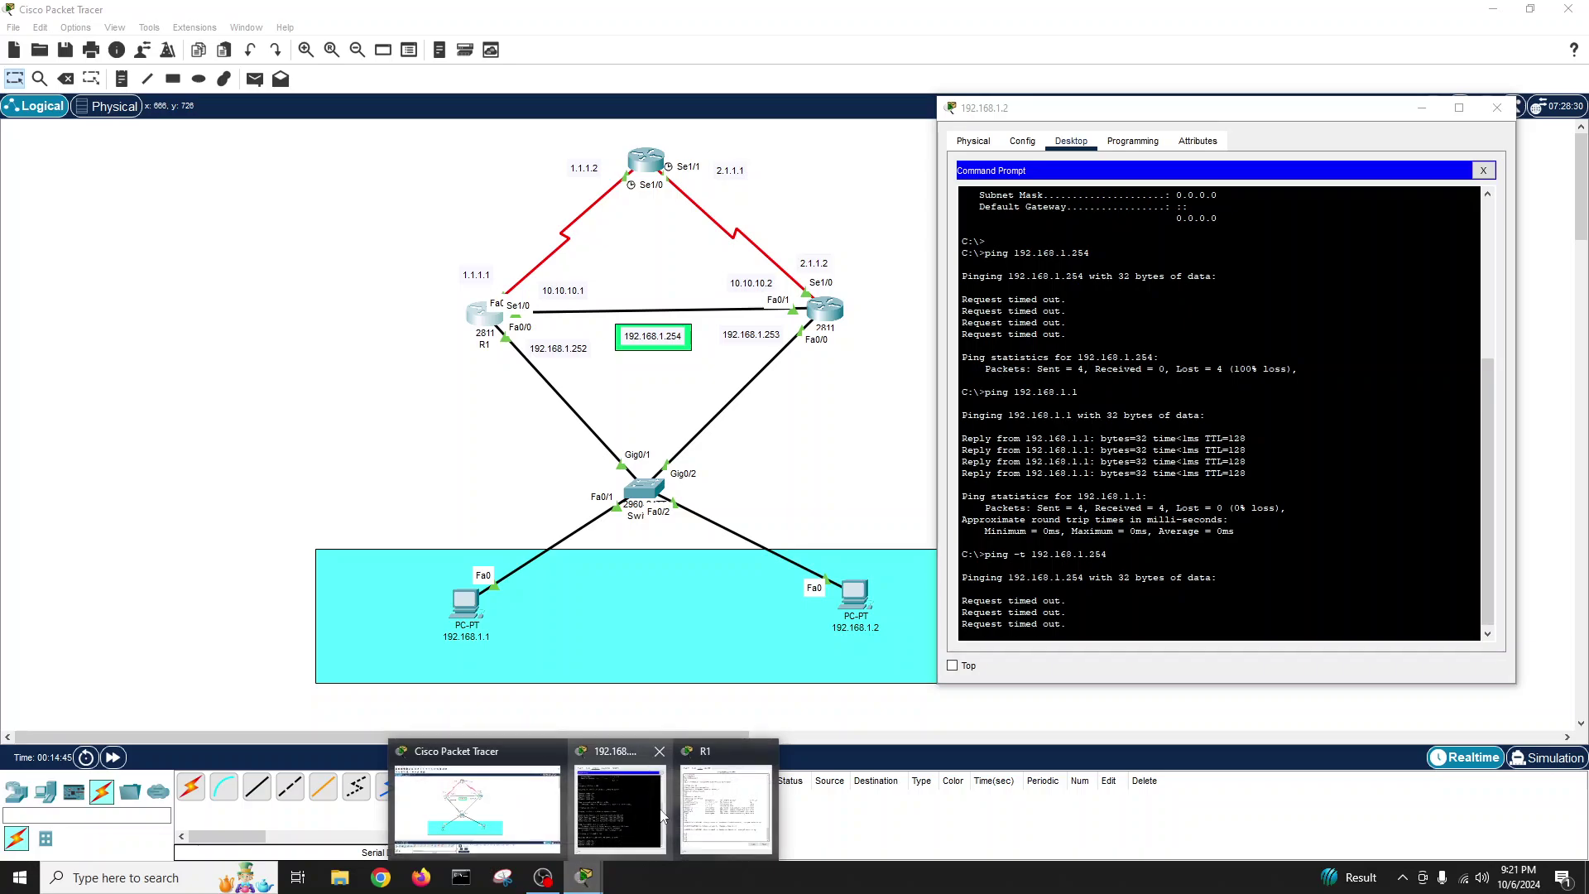
pyautogui.click(629, 808)
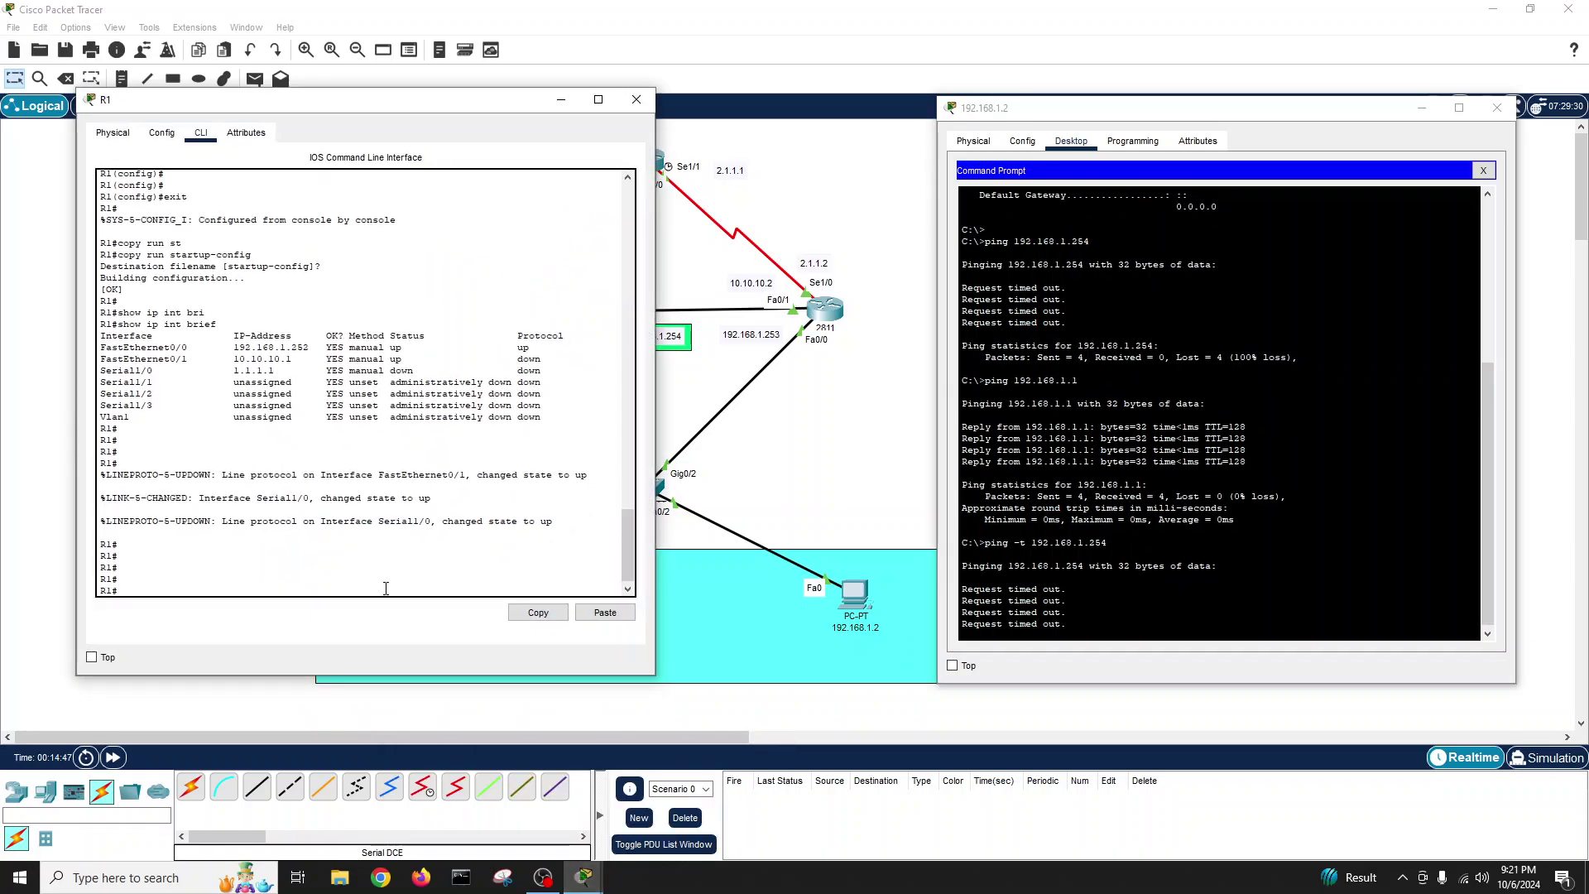
pyautogui.press('Return')
pyautogui.write('conf t')
pyautogui.press('Return')
pyautogui.press('Return')
pyautogui.press('Return')
pyautogui.press('Return')
pyautogui.press('Return')
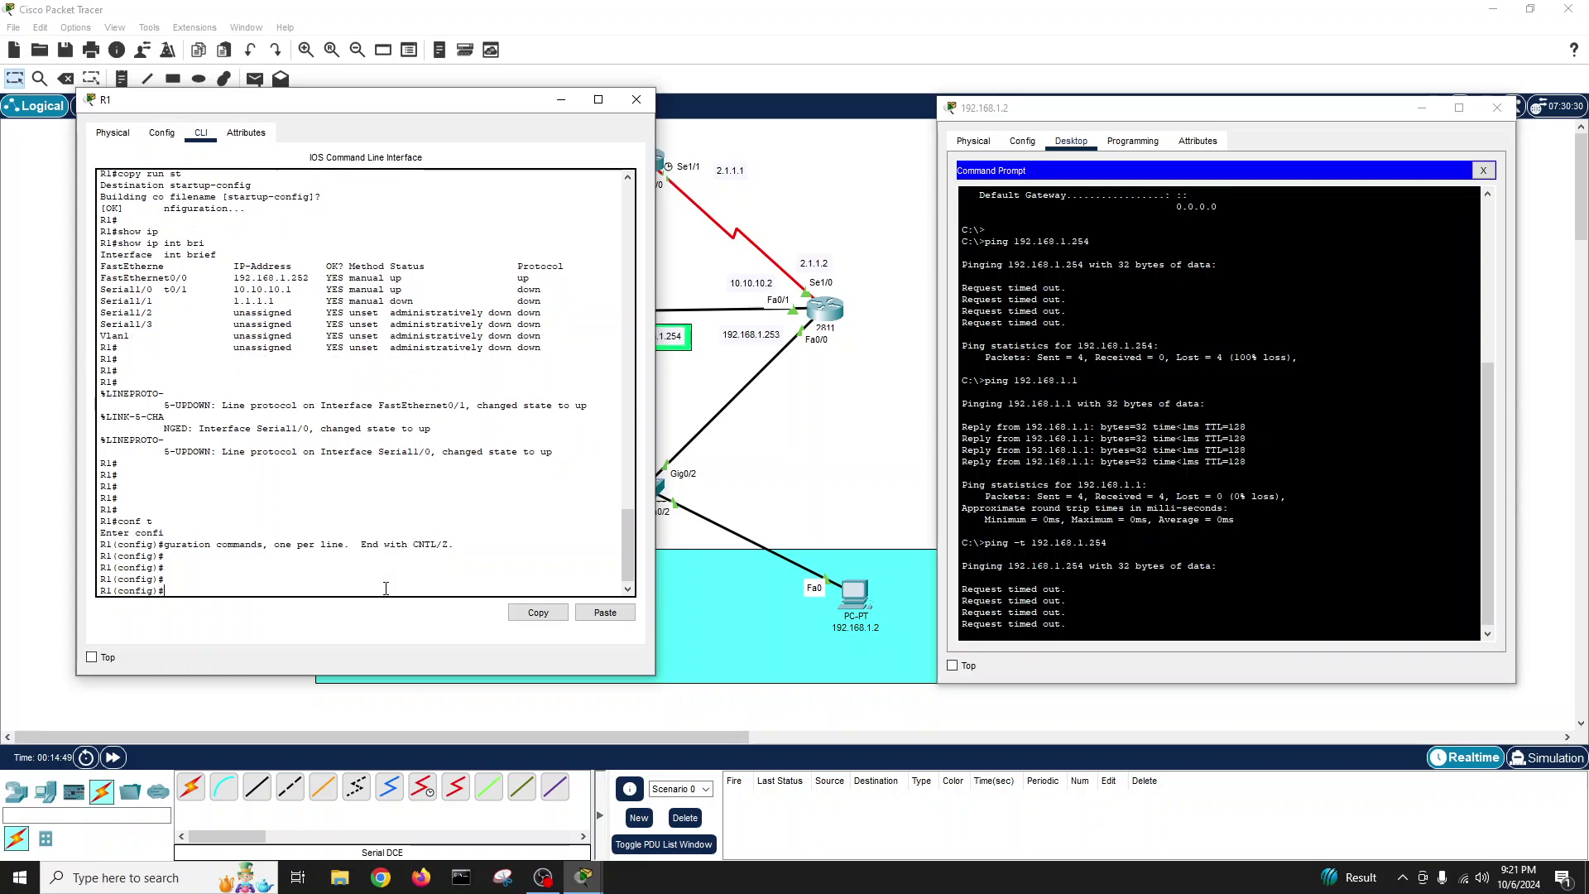
# - Enter interface configuration mode for fastEthernet 0/0 on R1
pyautogui.write('int fa')
pyautogui.press('Tab')
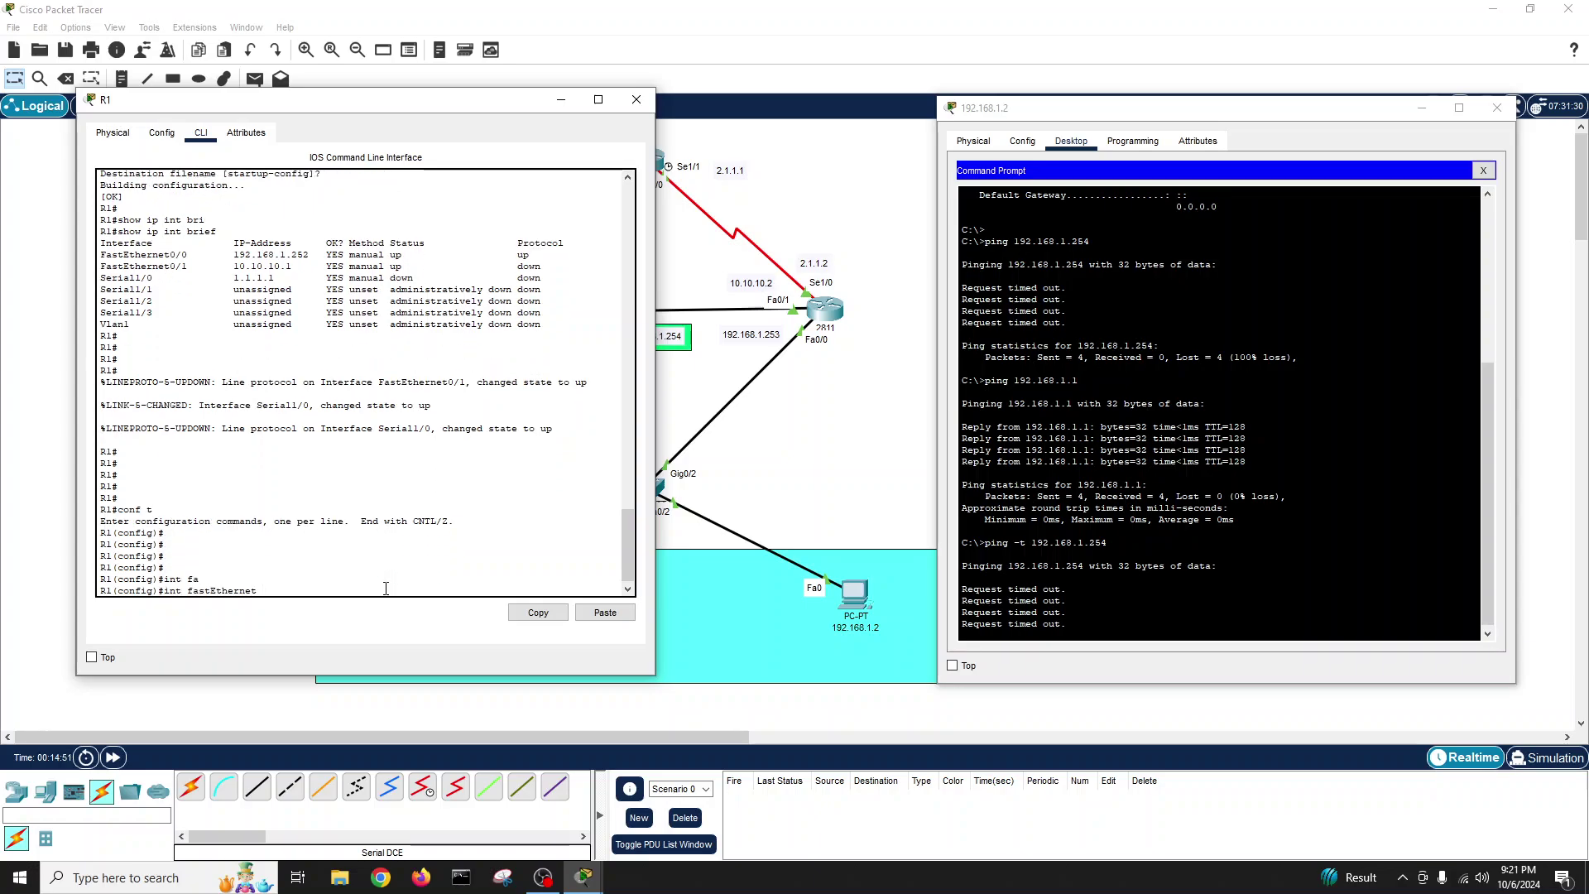
pyautogui.write('0/0')
pyautogui.press('Return')
pyautogui.press('Return')
pyautogui.press('Return')
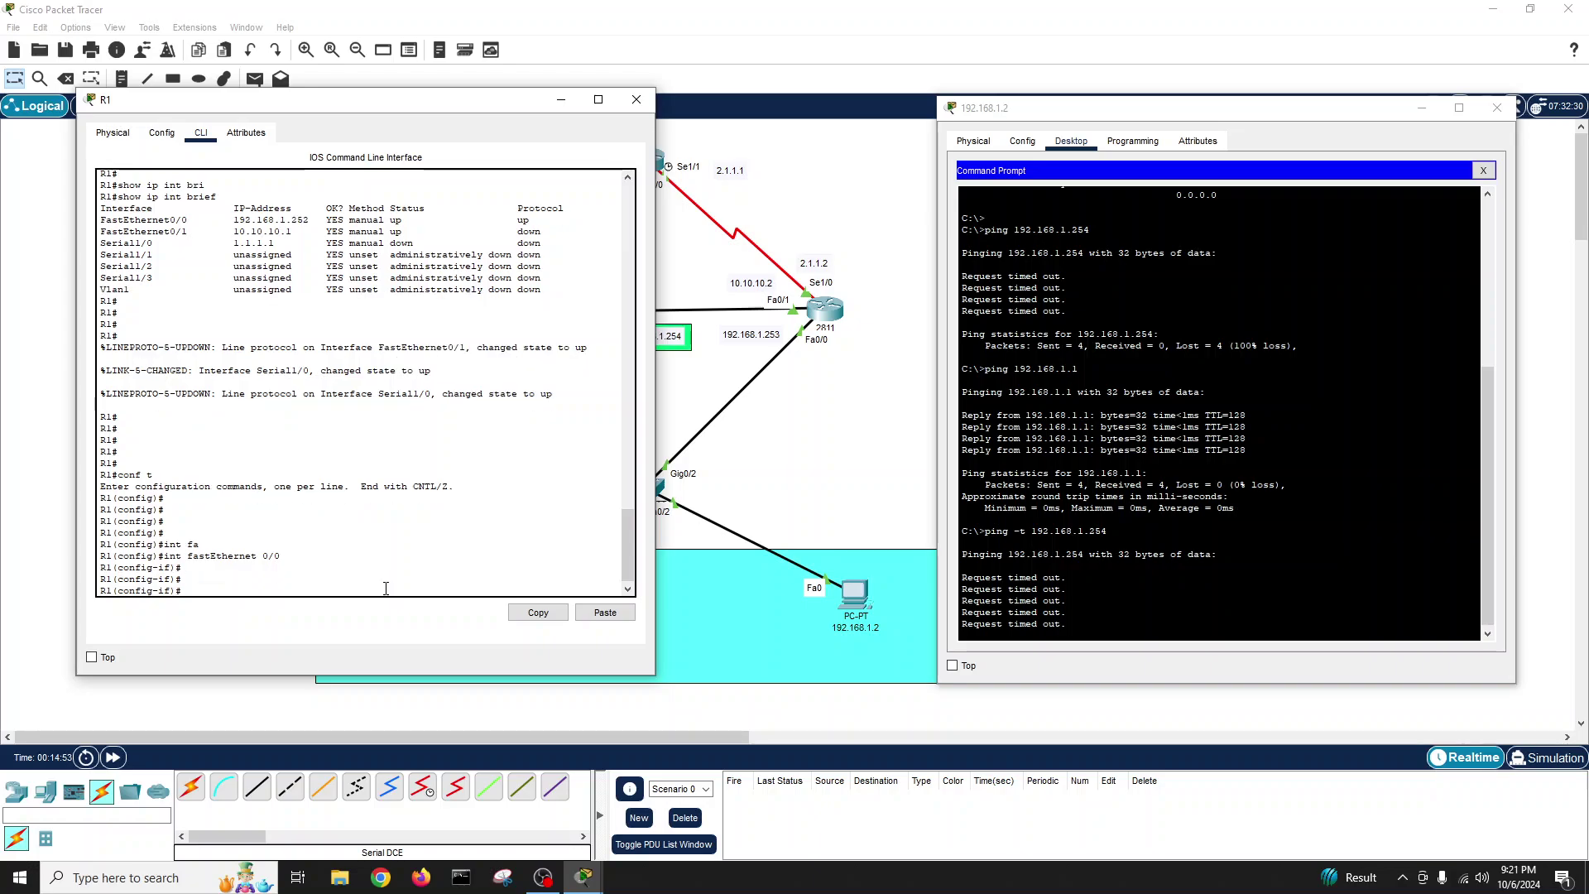
# - Begin a standby command for HSRP group 1 on fastEthernet 0/0, consulting the inline help for its options
pyautogui.write('sta')
pyautogui.press('Tab')
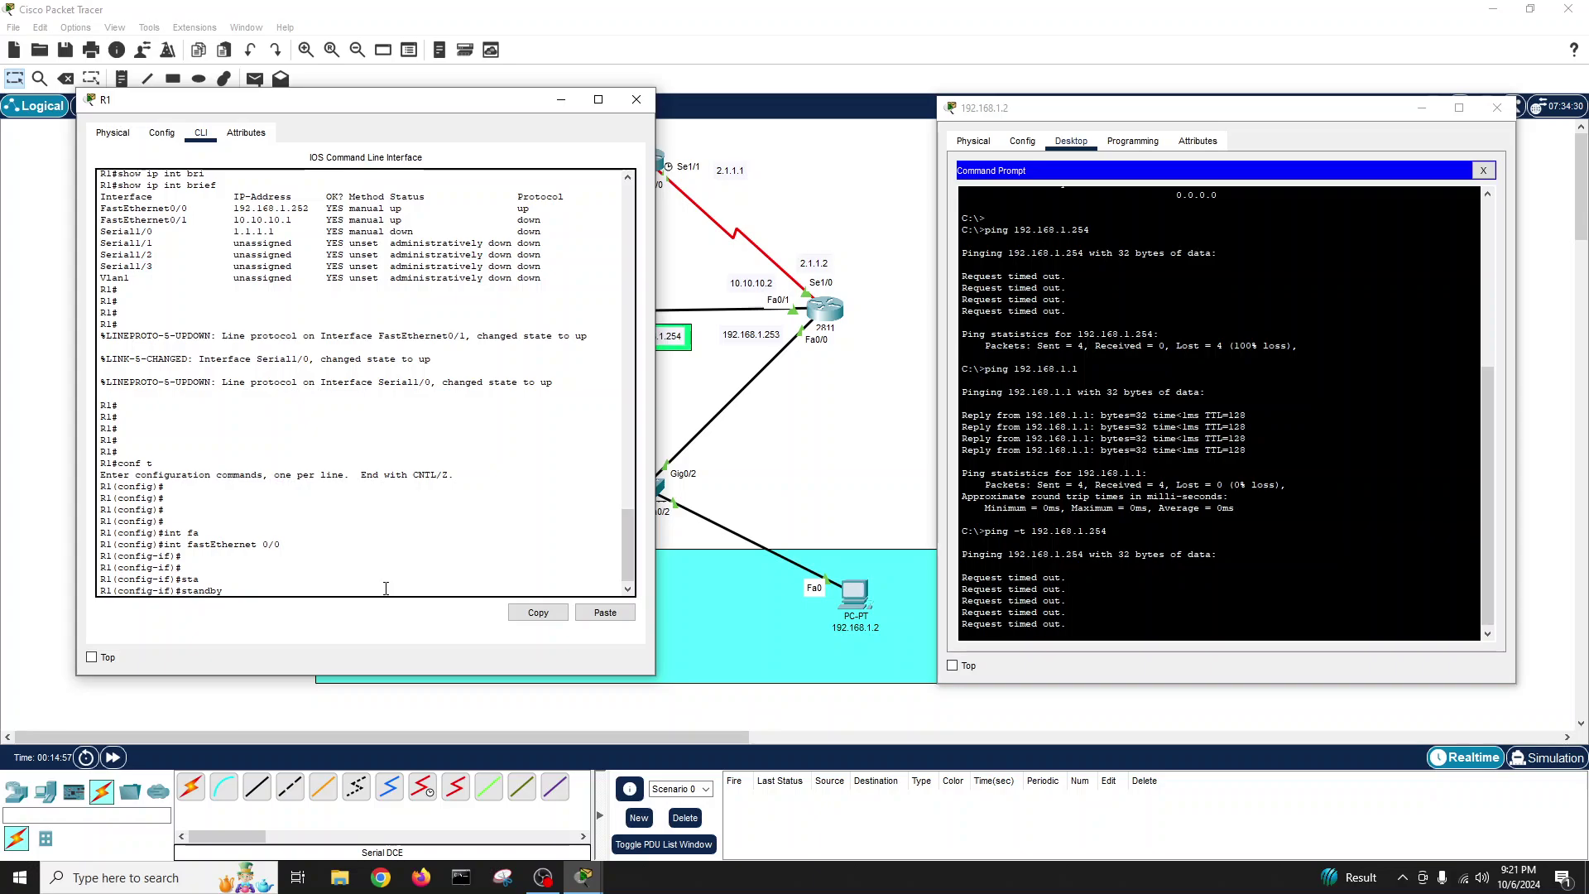
pyautogui.write('?')
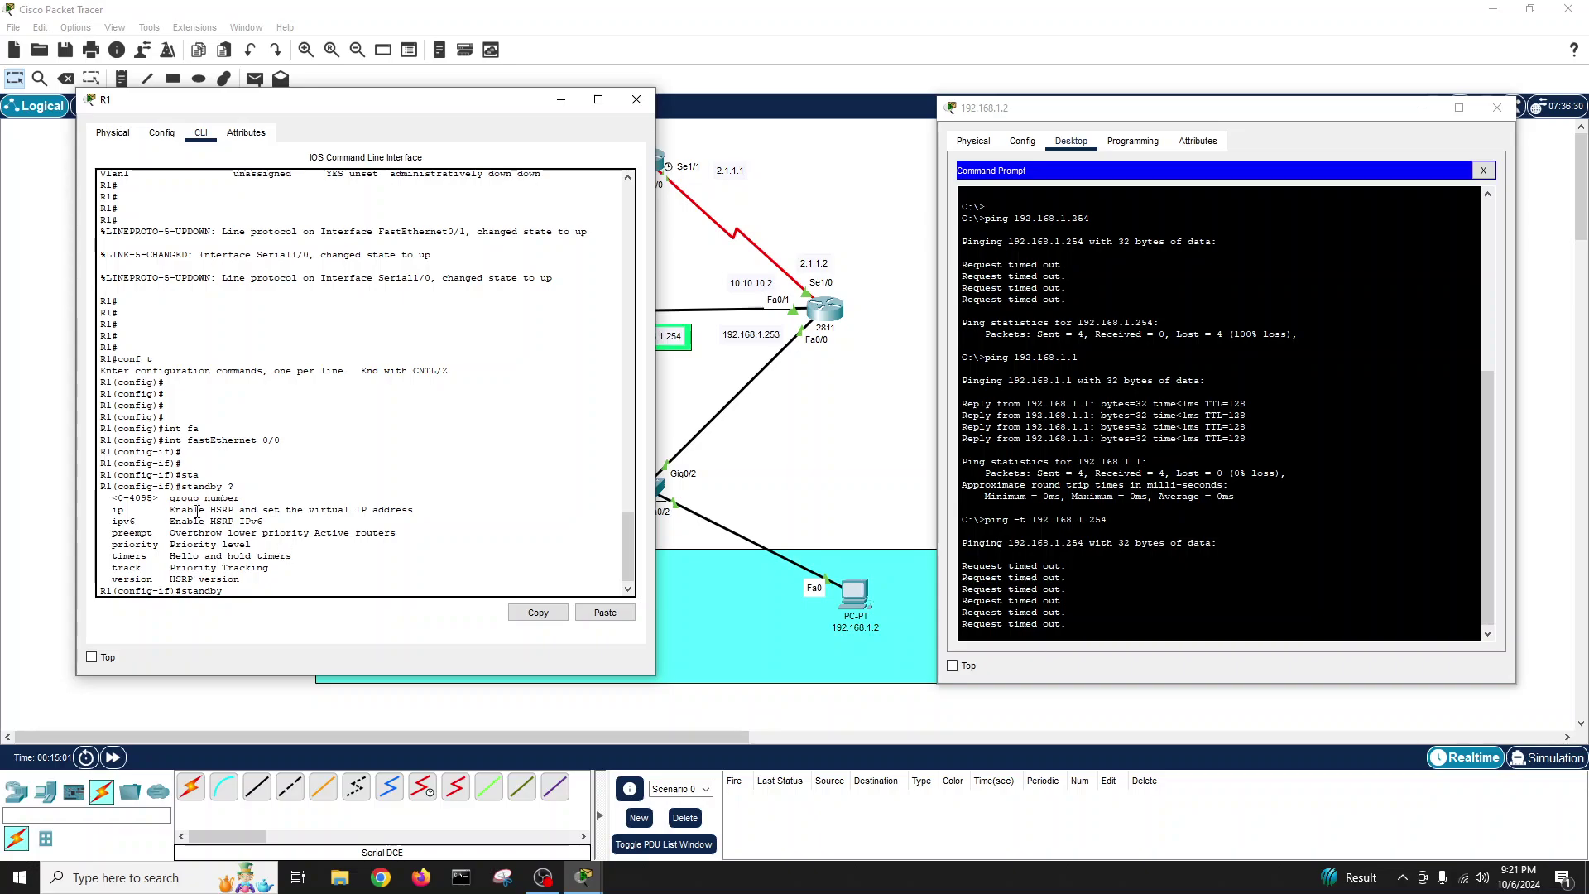
pyautogui.moveTo(242, 498); pyautogui.dragTo(113, 496)
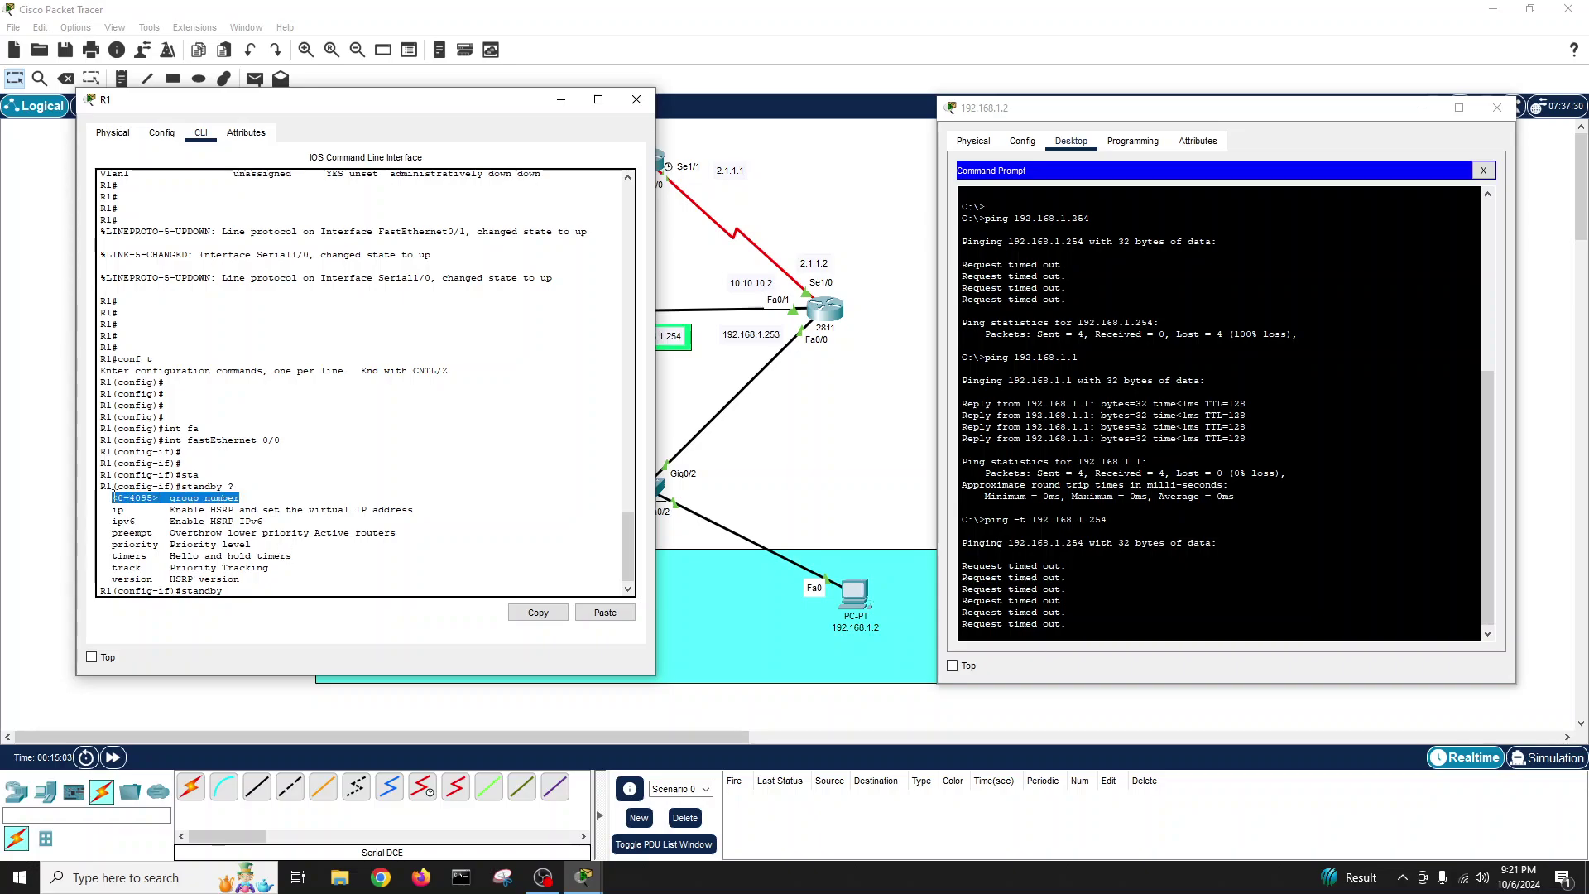
pyautogui.click(240, 593)
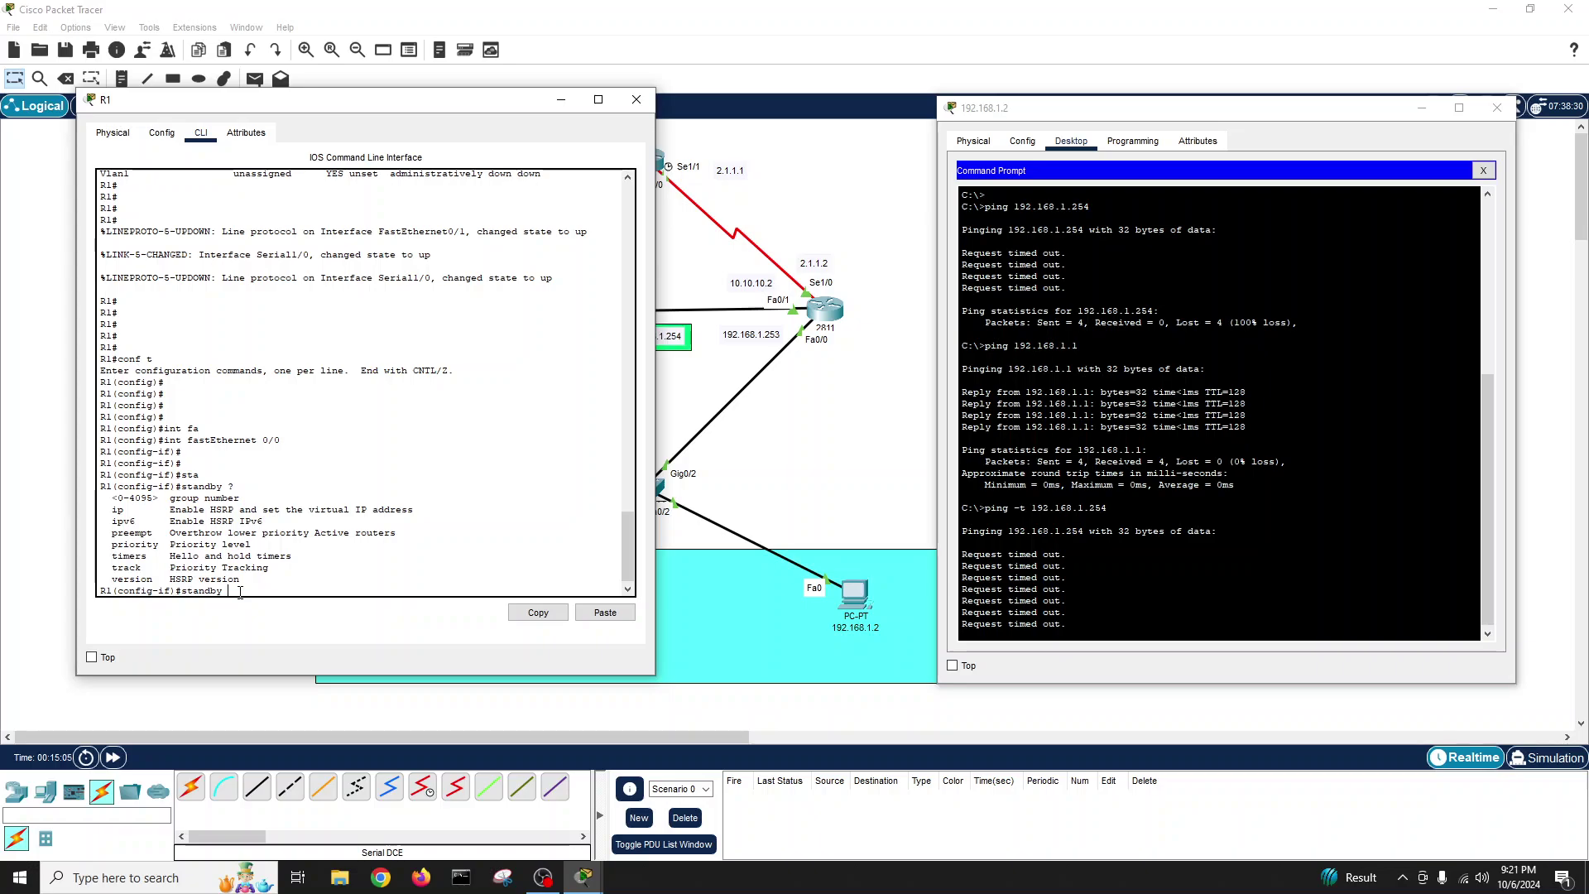
pyautogui.write('1 ?')
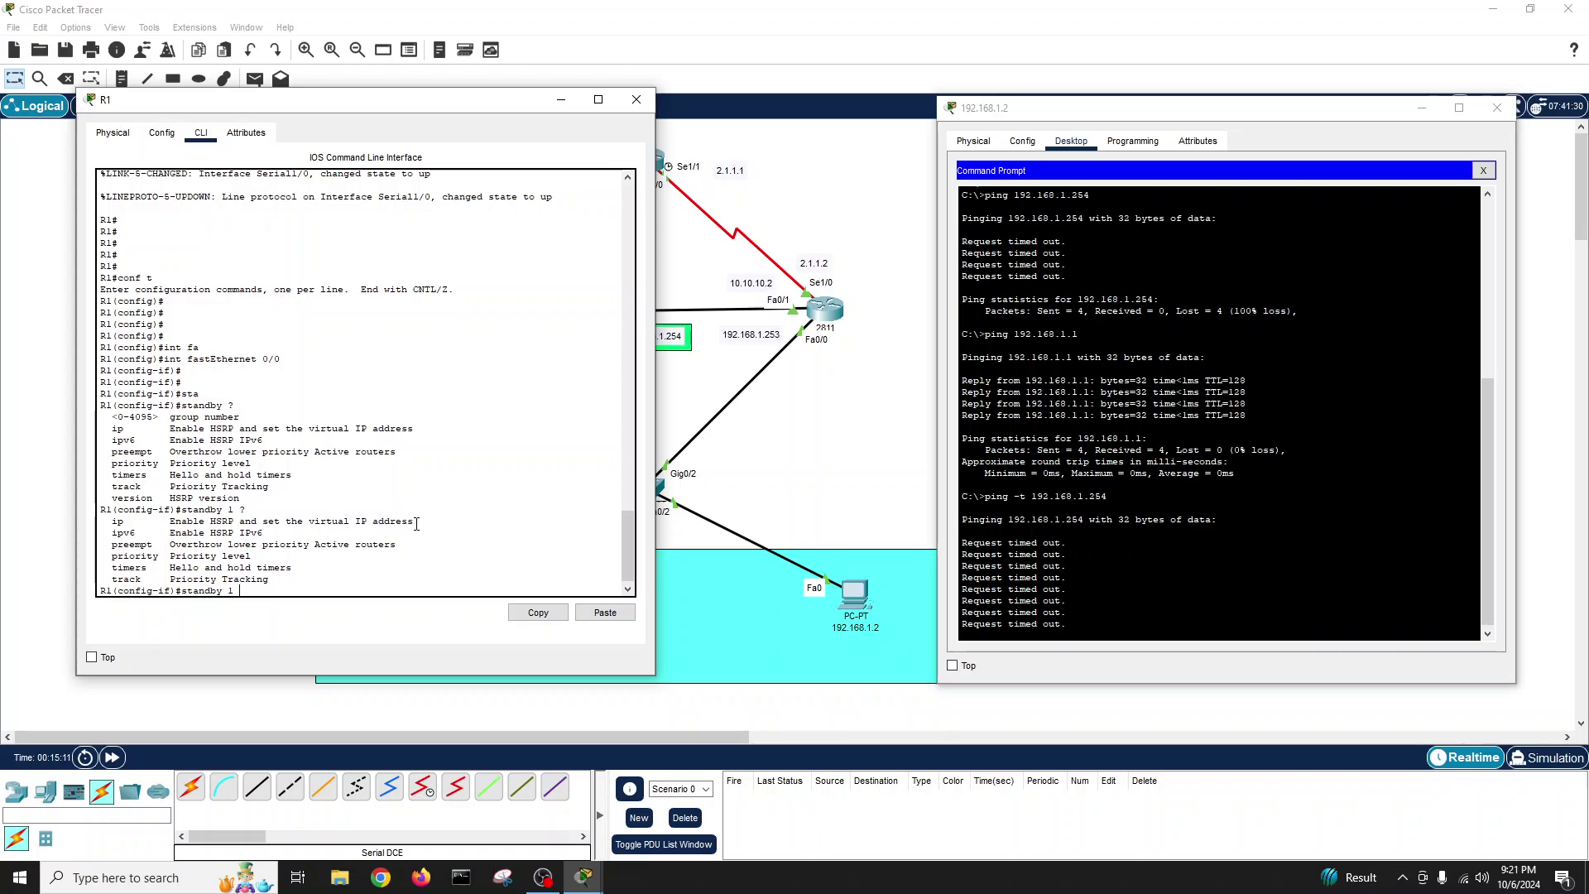
pyautogui.moveTo(413, 521); pyautogui.dragTo(269, 523)
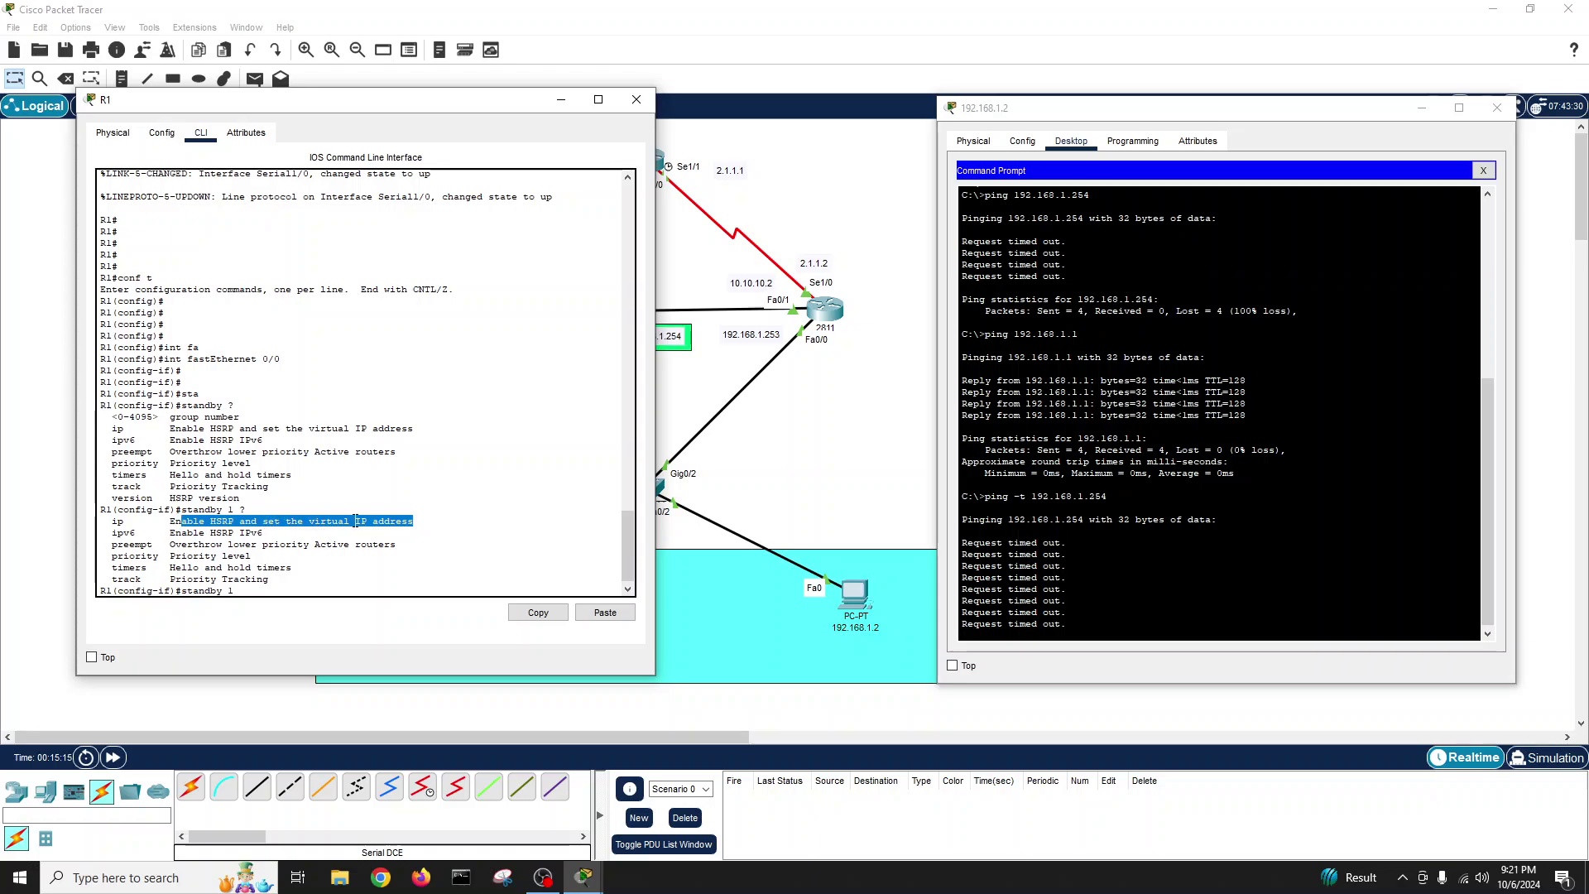
pyautogui.click(265, 595)
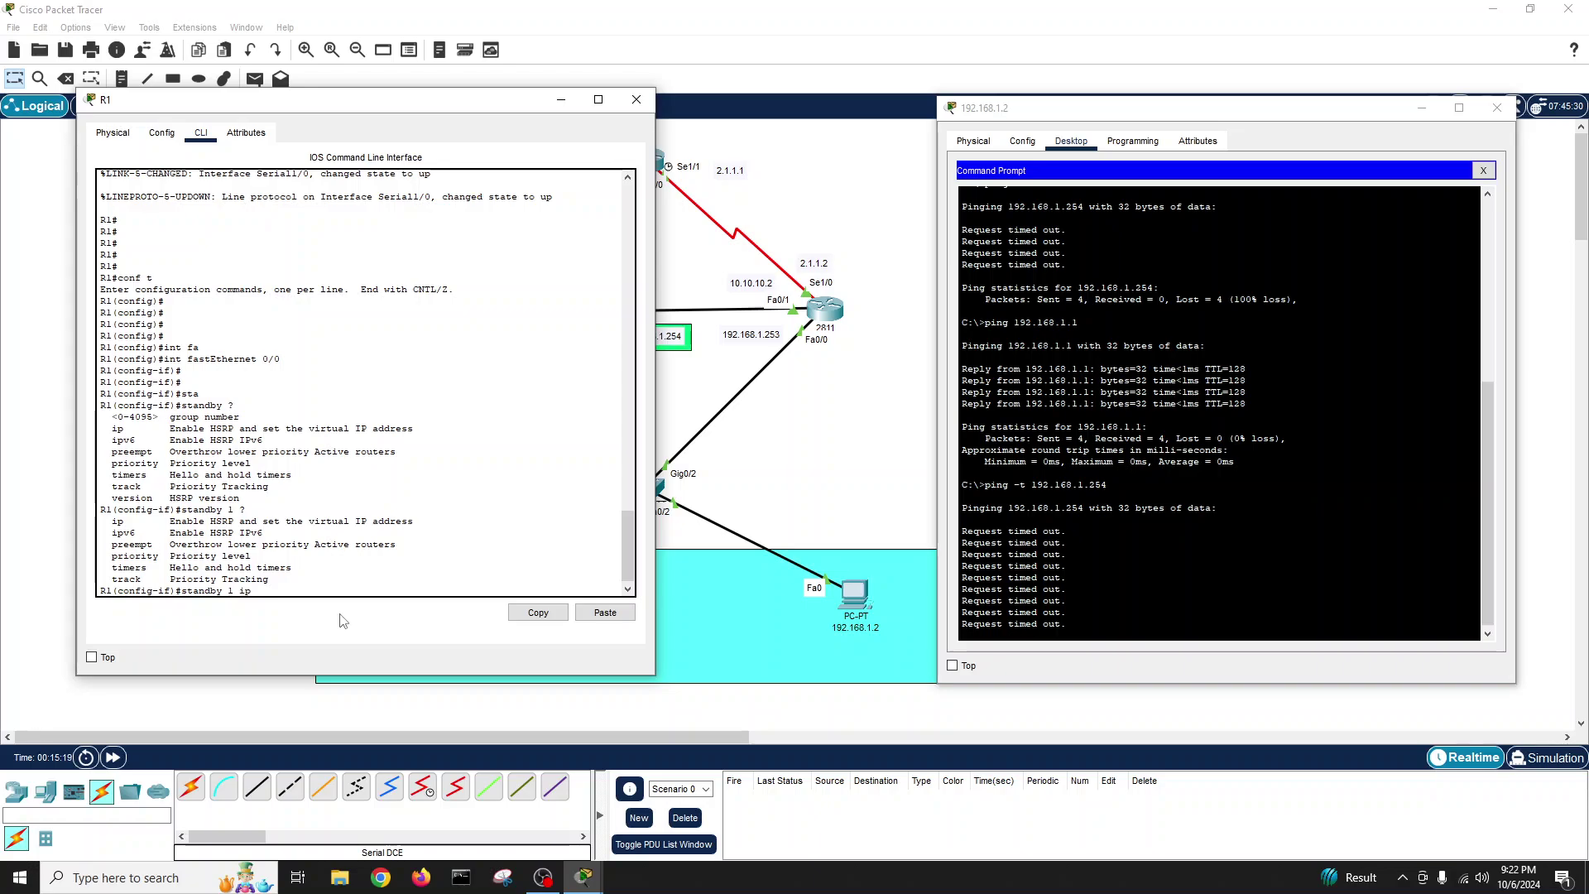
# - Complete and run the command standby 1 ip 192.168.1.254 to assign the group's virtual IP address
pyautogui.write('?')
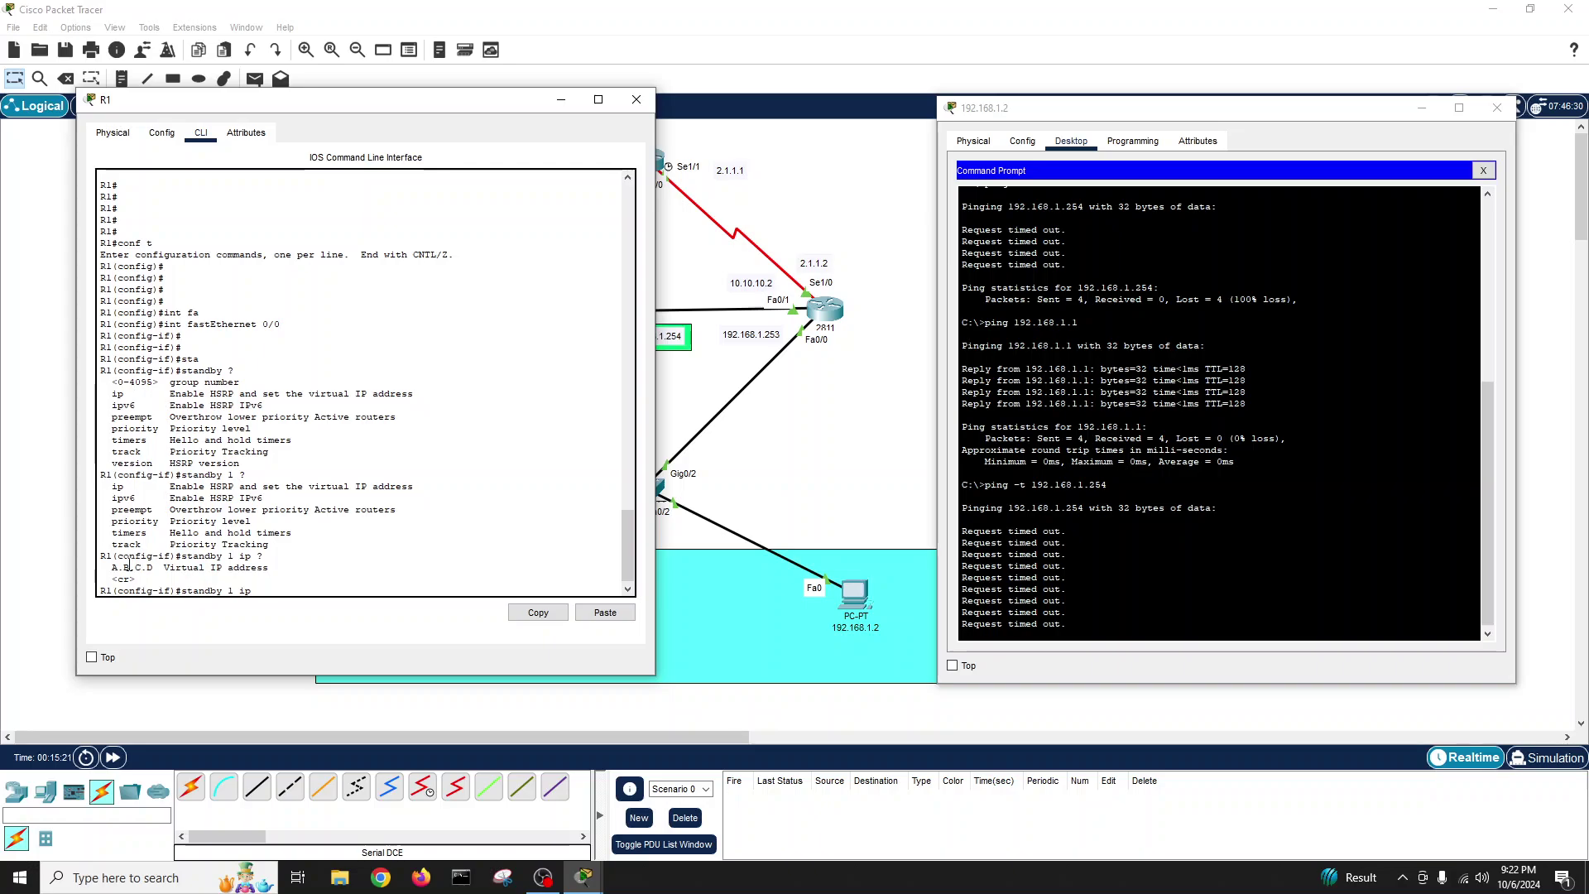
pyautogui.moveTo(114, 566); pyautogui.dragTo(276, 568)
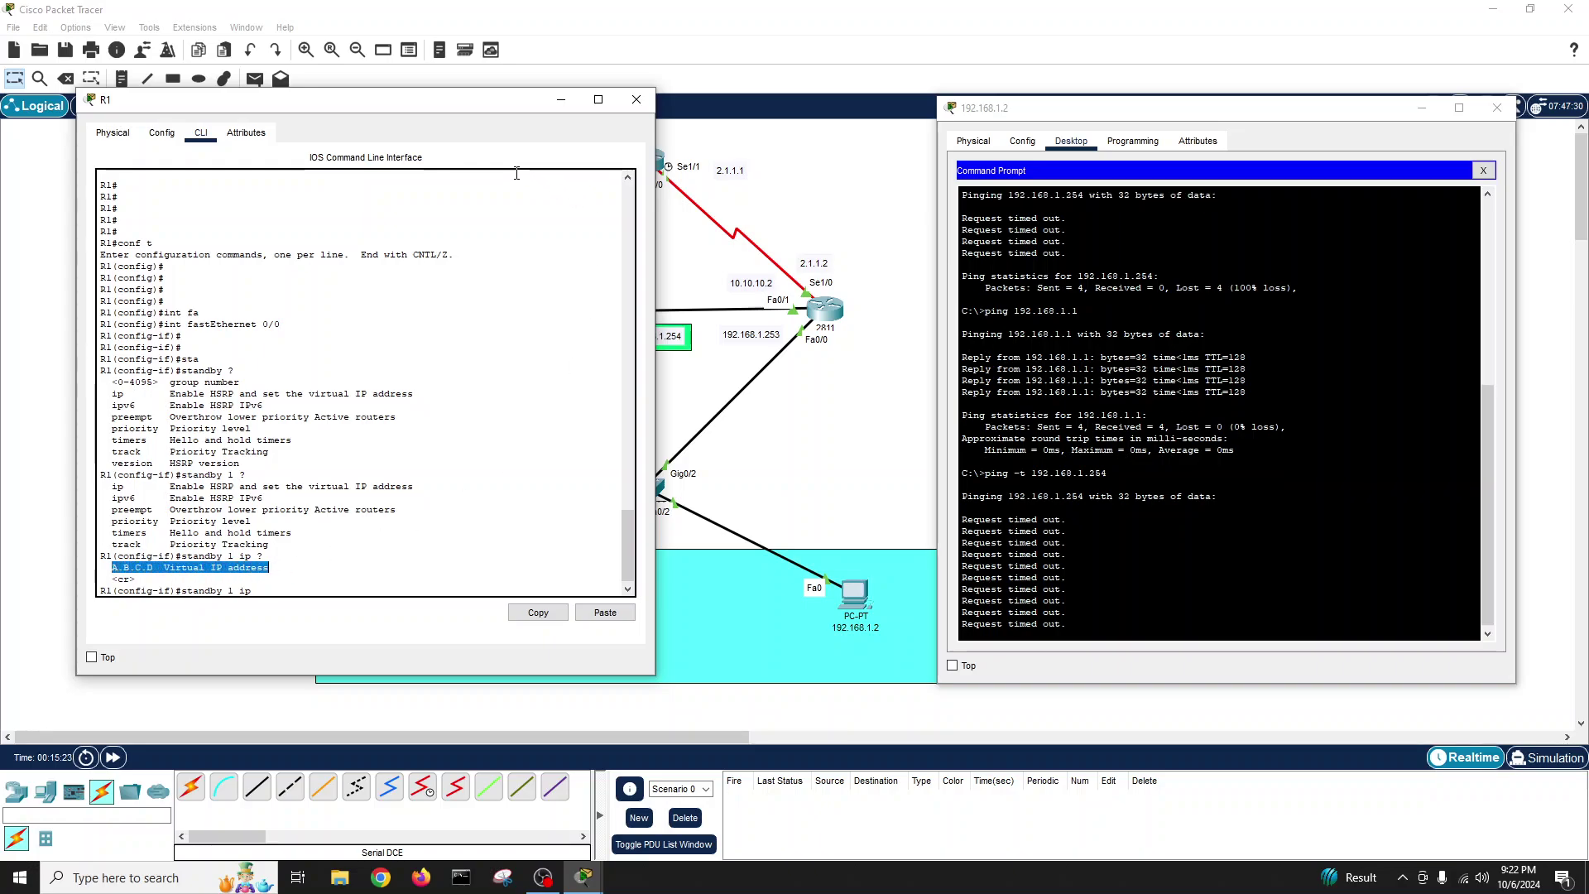
pyautogui.moveTo(502, 103); pyautogui.dragTo(453, 97)
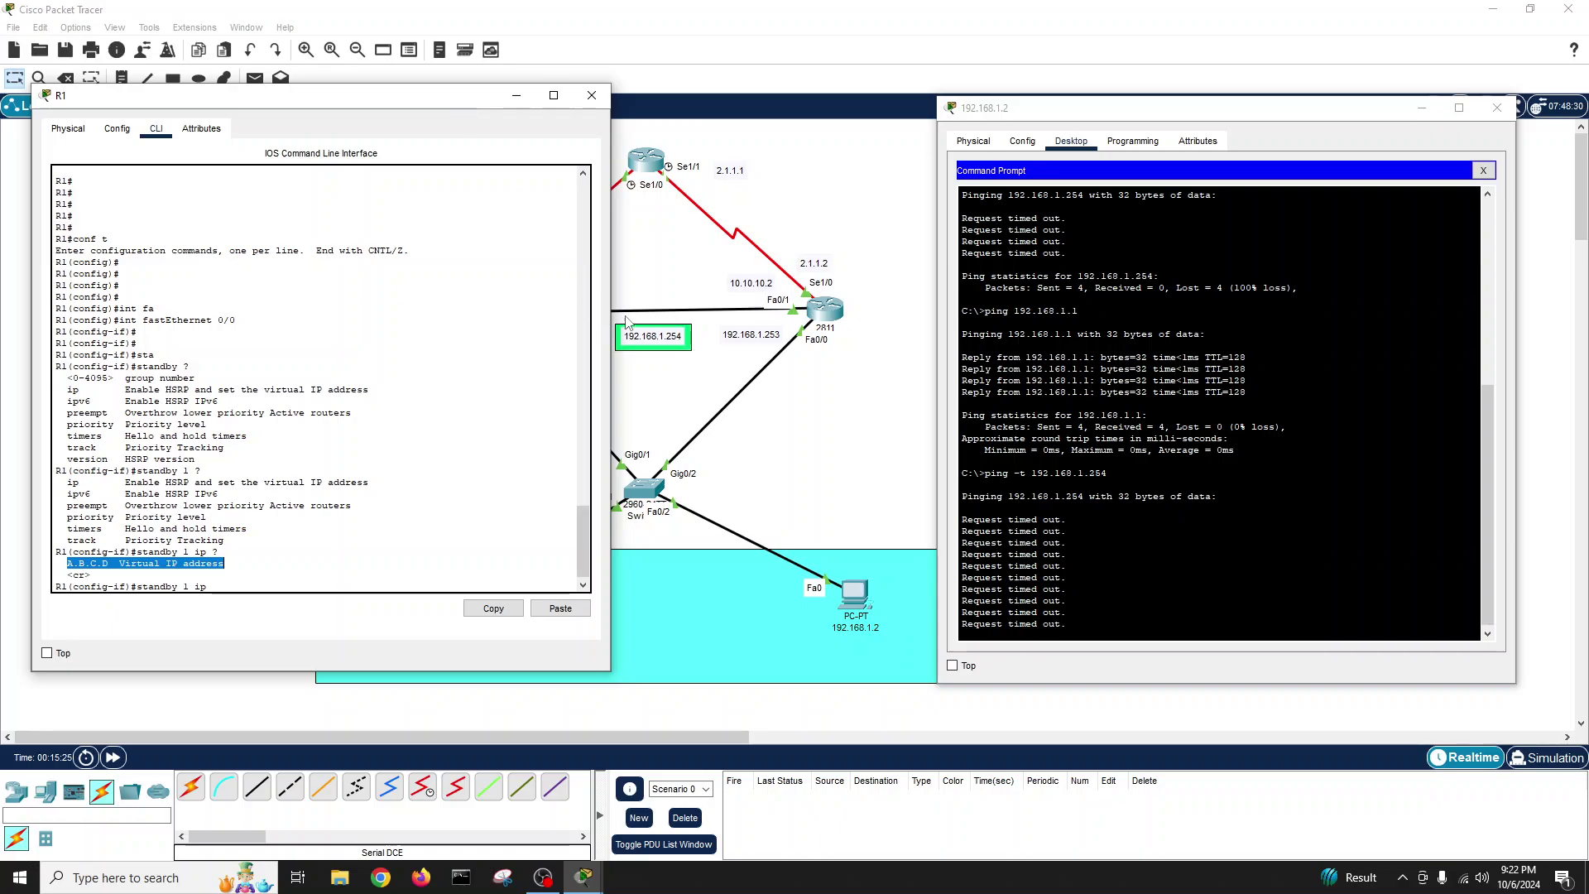
pyautogui.click(255, 586)
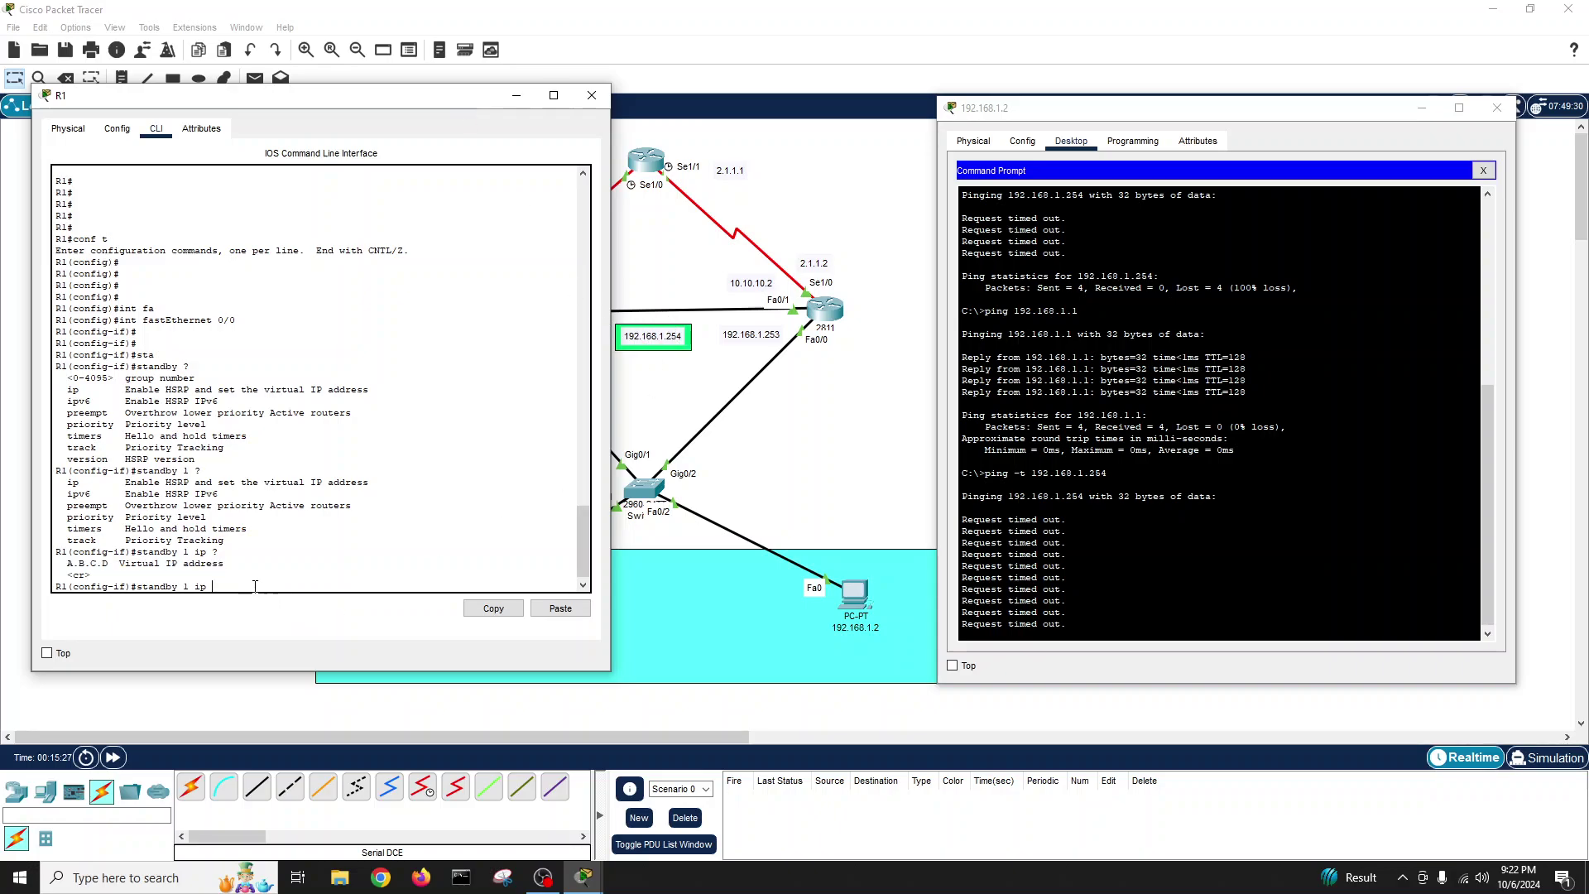
pyautogui.write('192.168.1.2')
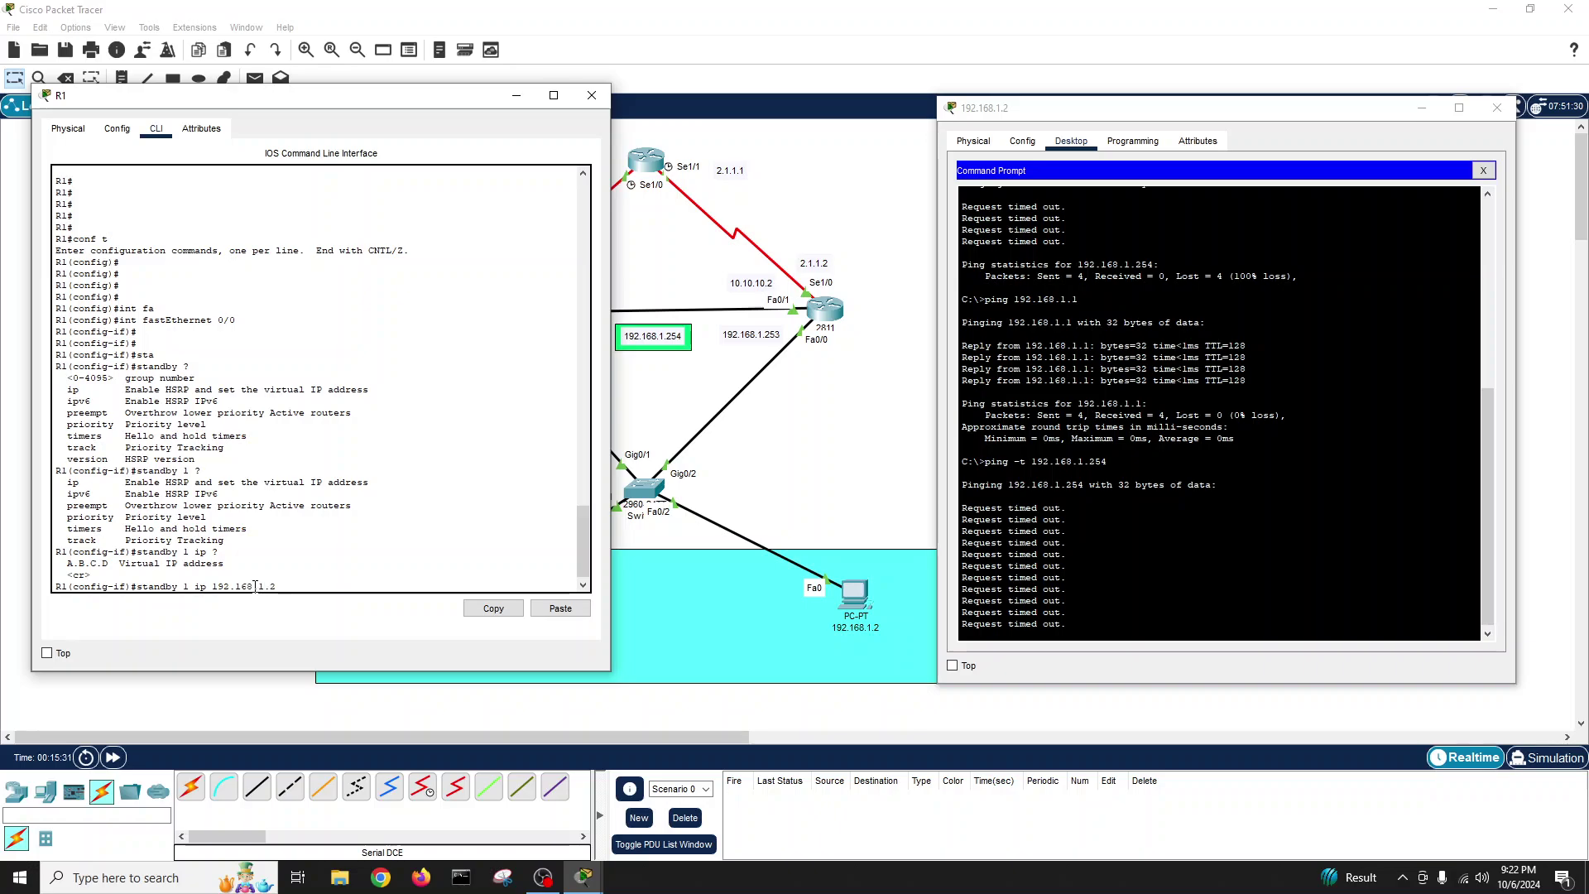
pyautogui.write('54 ?')
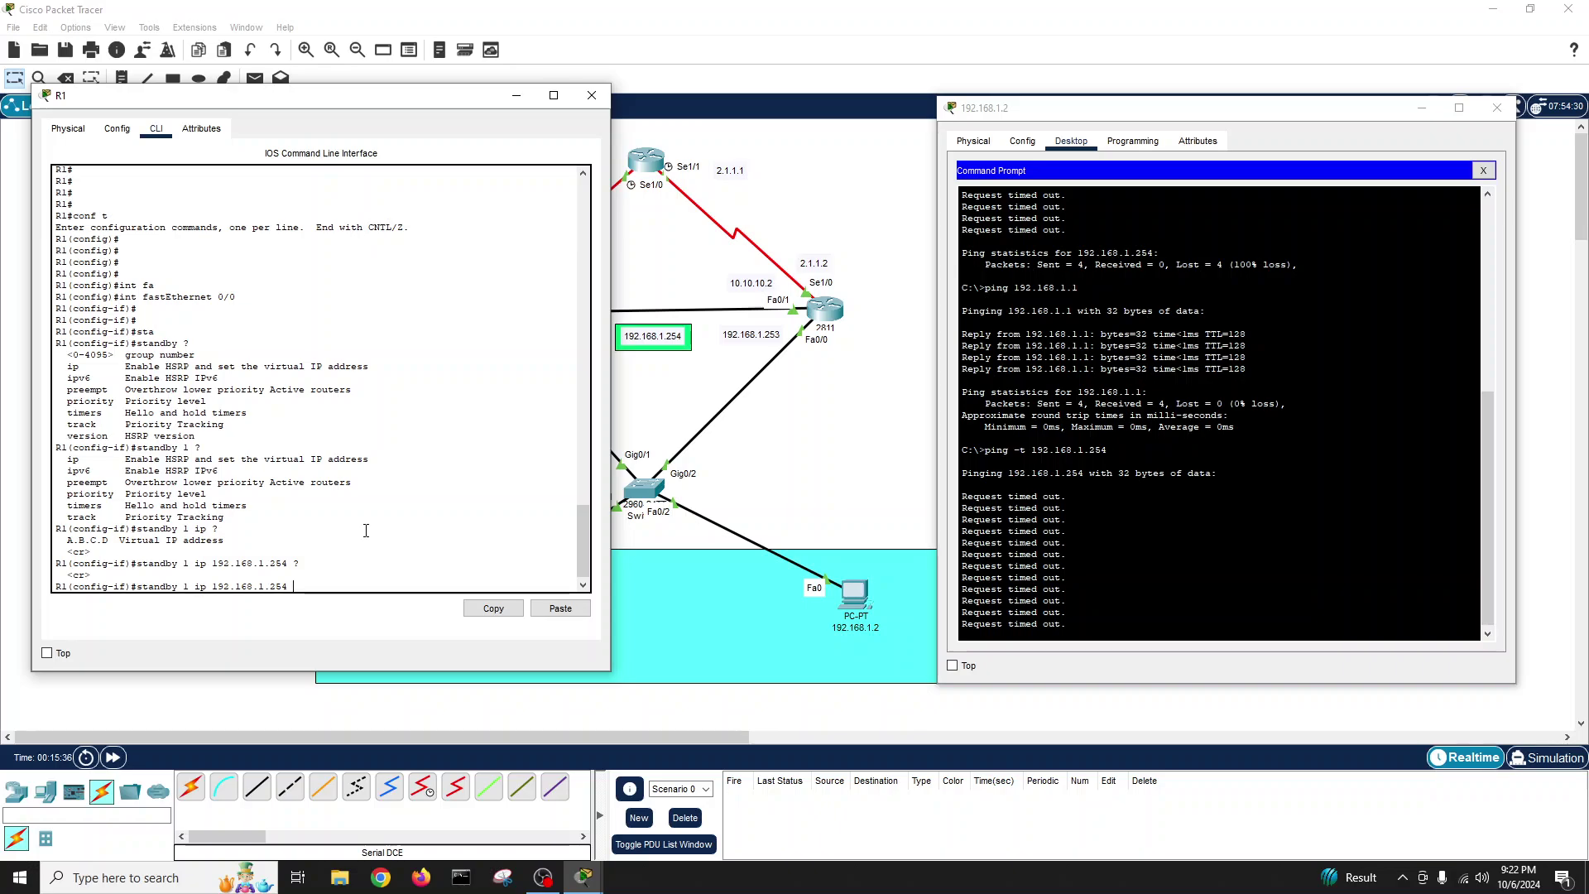
pyautogui.press('Return')
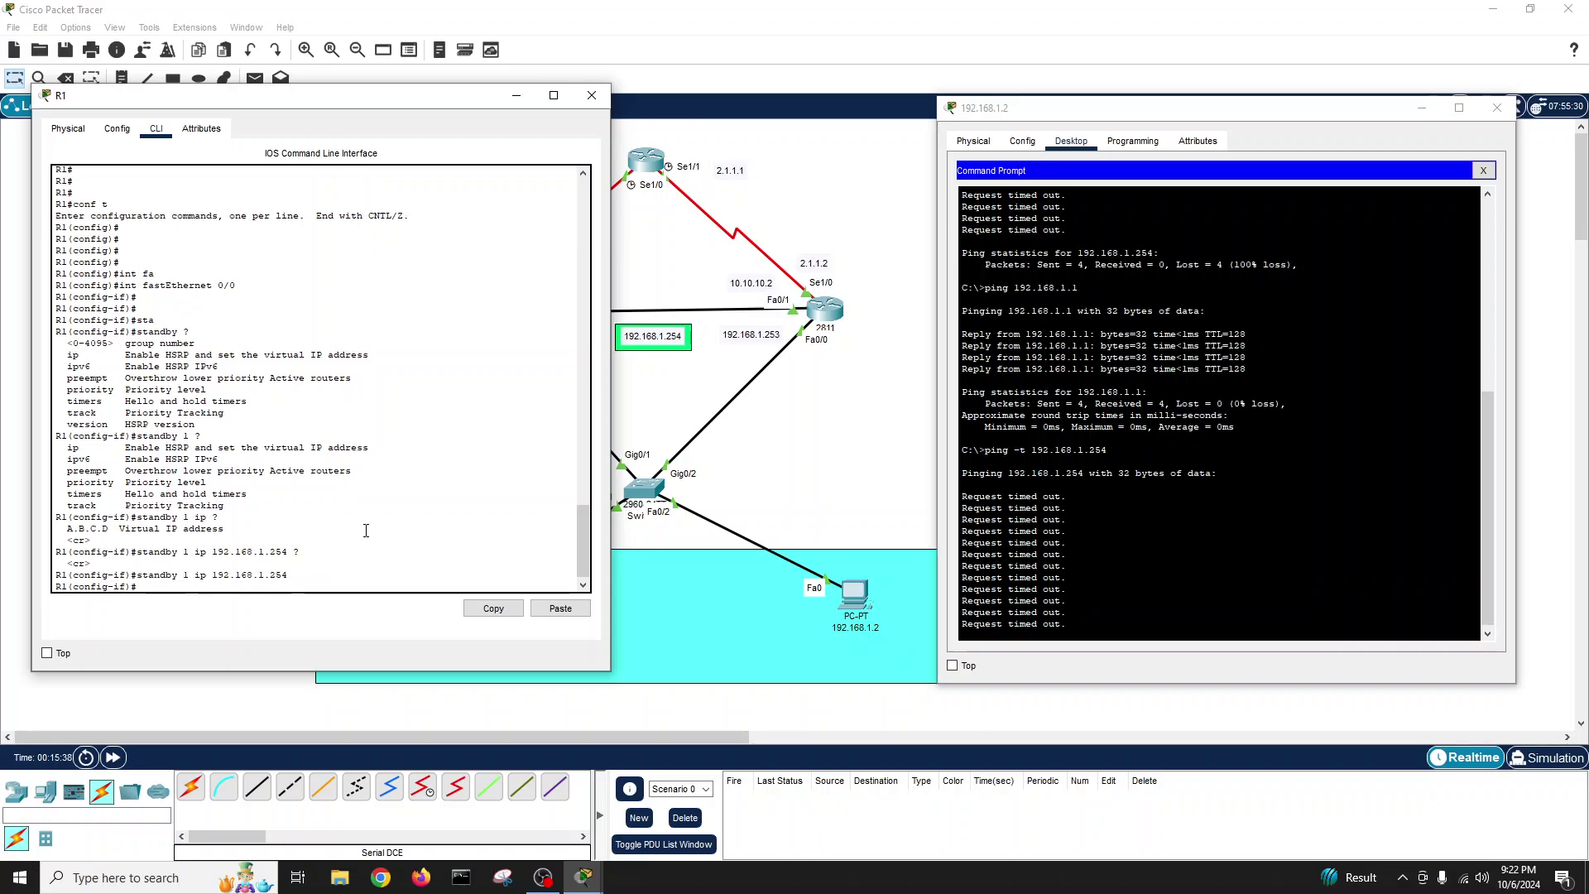
pyautogui.press('Return')
pyautogui.press('Return')
pyautogui.press('Return')
pyautogui.press('Return')
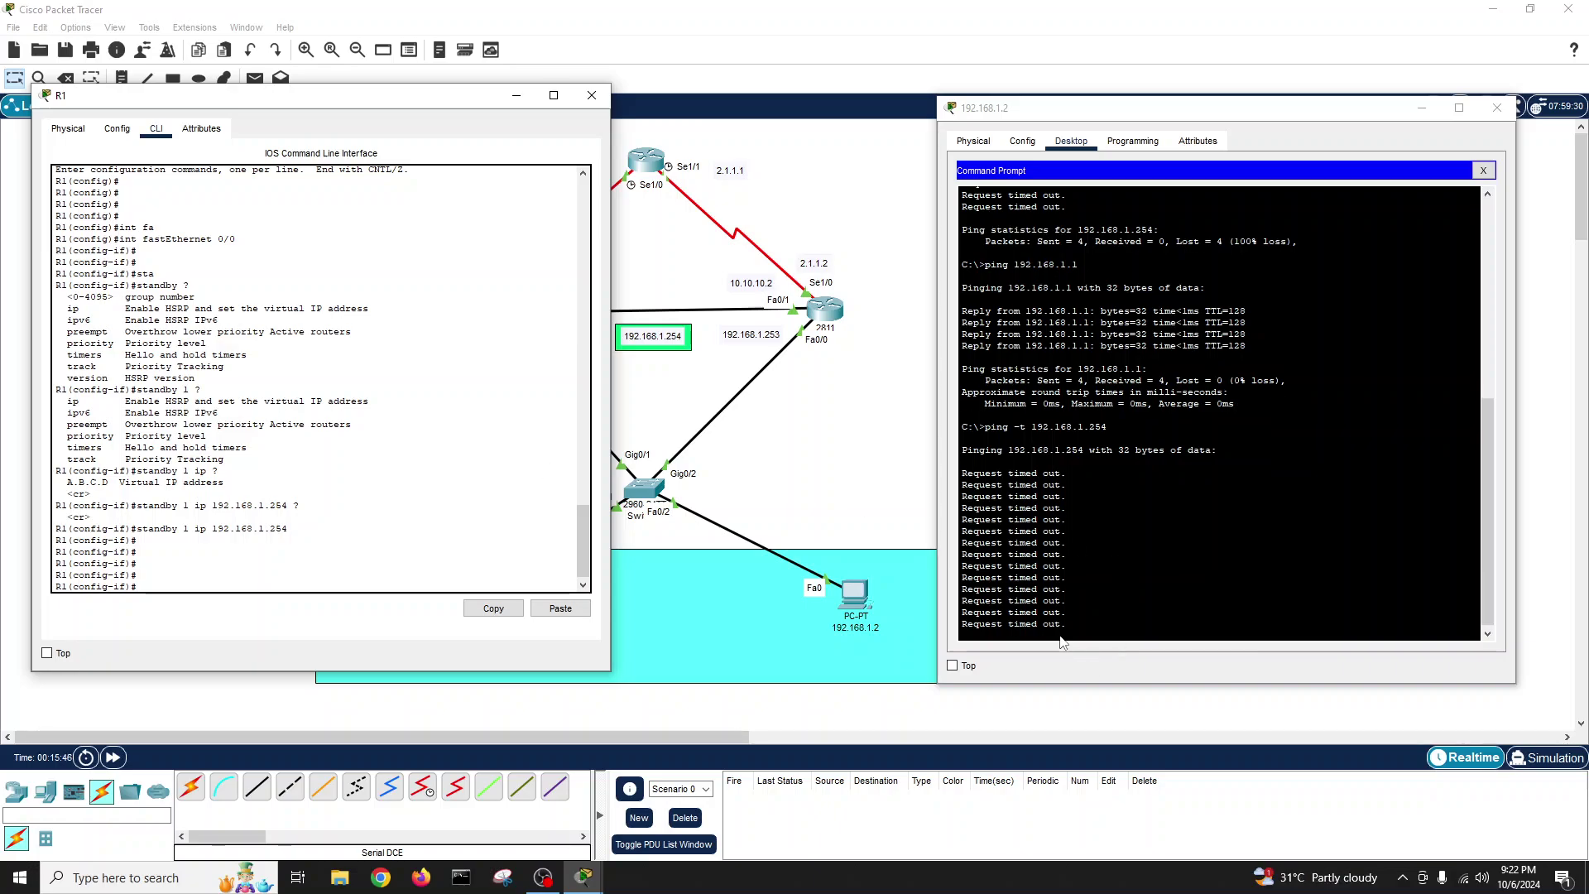
# - Move the PC's command prompt window closer to R1's window and examine the HSRP state-change messages on R1
pyautogui.moveTo(1081, 110); pyautogui.dragTo(971, 108)
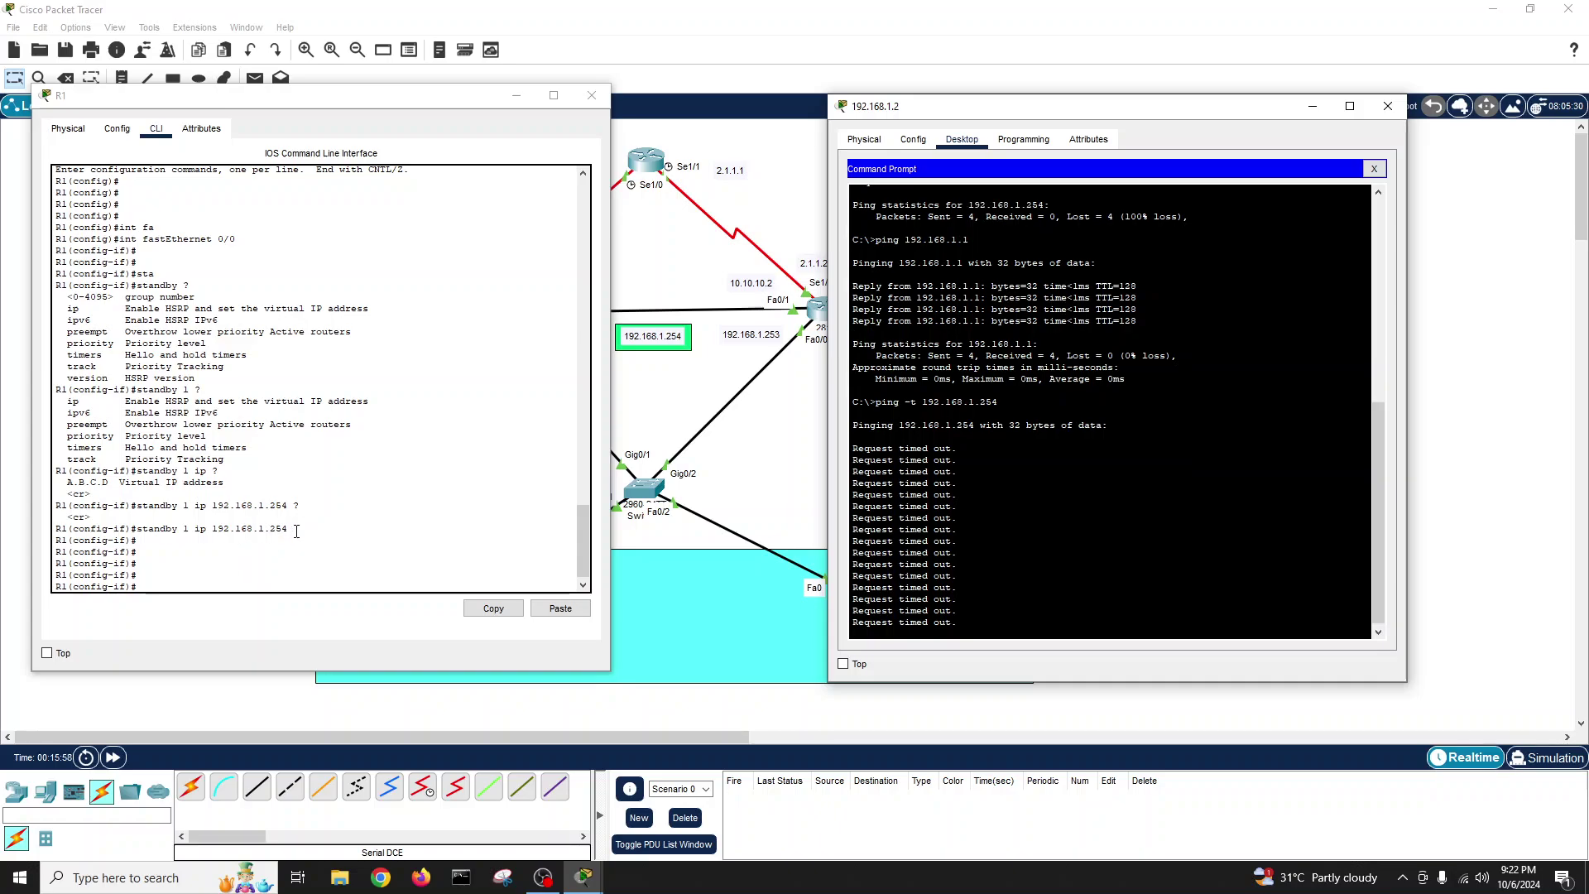
pyautogui.click(192, 579)
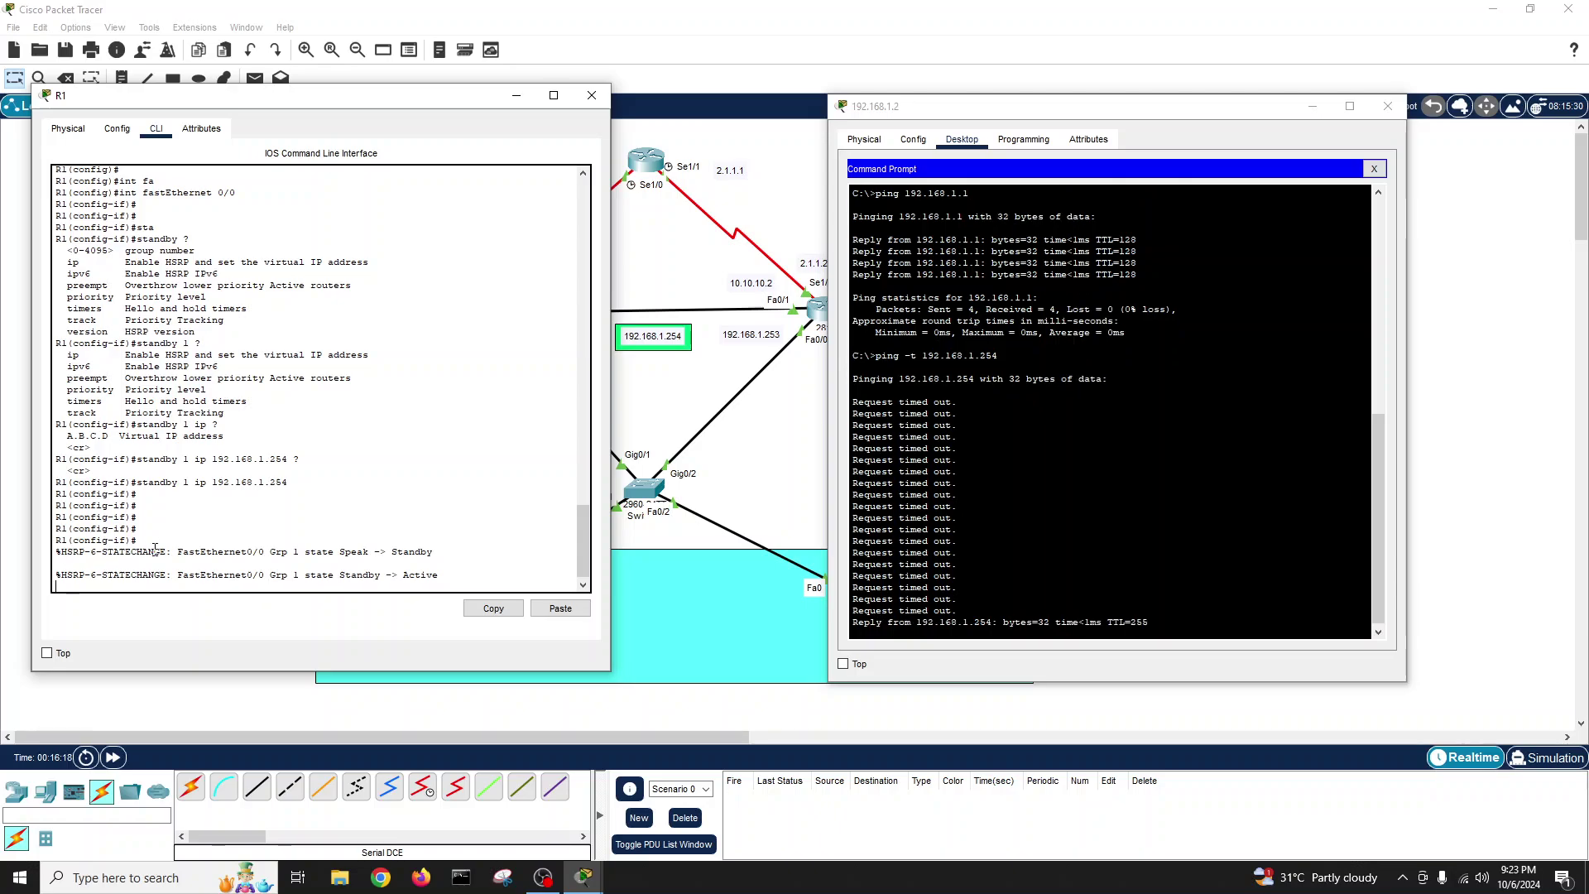
pyautogui.moveTo(175, 550); pyautogui.dragTo(433, 552)
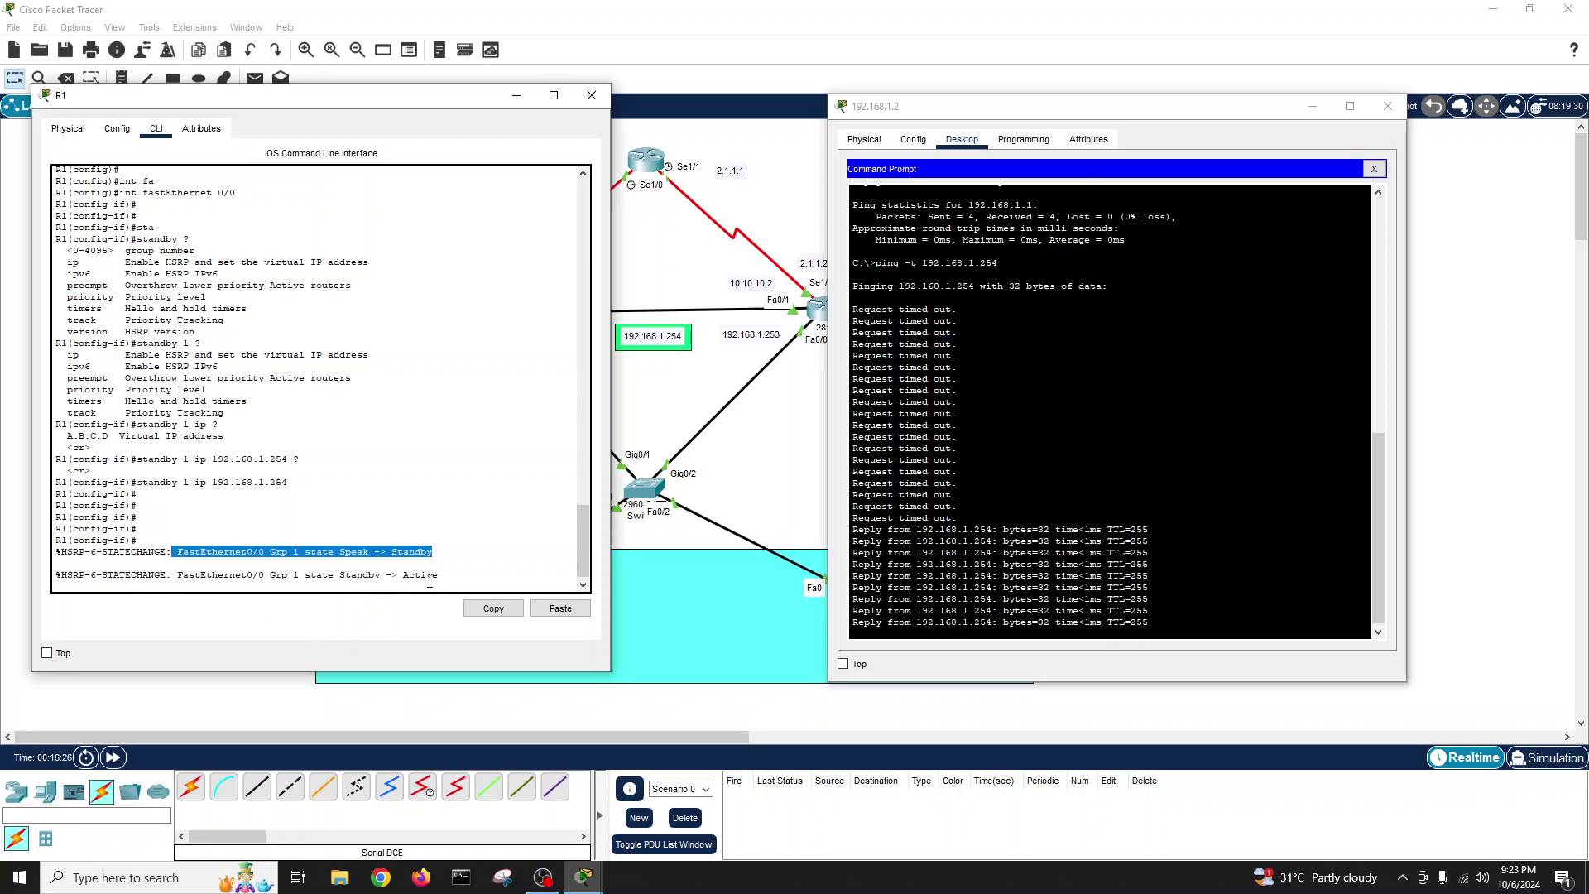
pyautogui.doubleClick(401, 576)
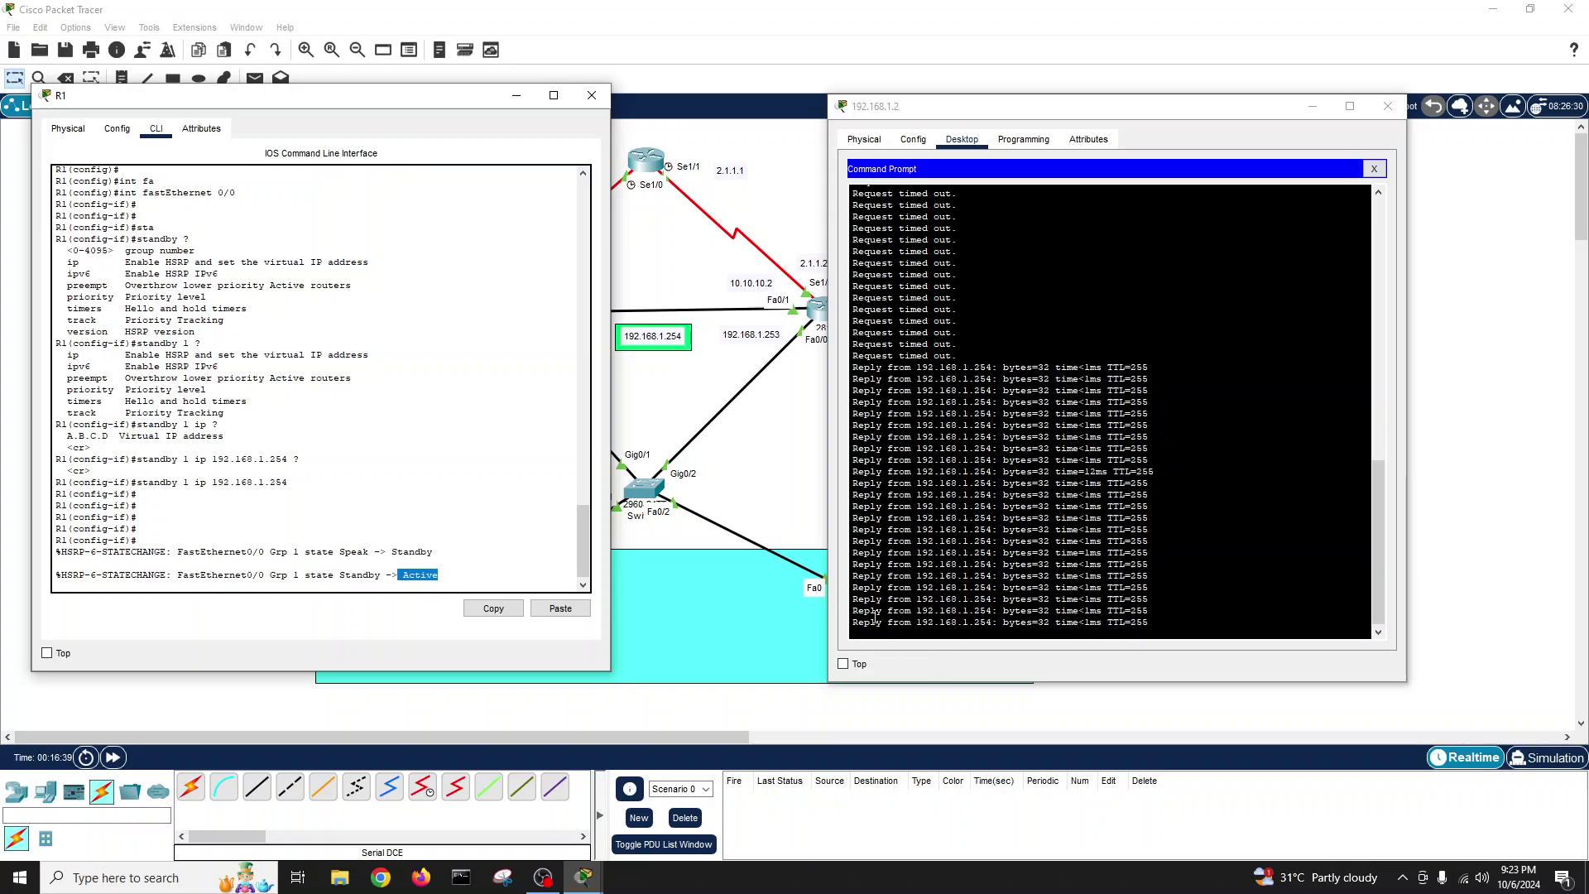
# - Exit interface and global configuration modes on R1 to return to privileged EXEC mode
pyautogui.click(456, 548)
pyautogui.press('Return')
pyautogui.press('Return')
pyautogui.press('Return')
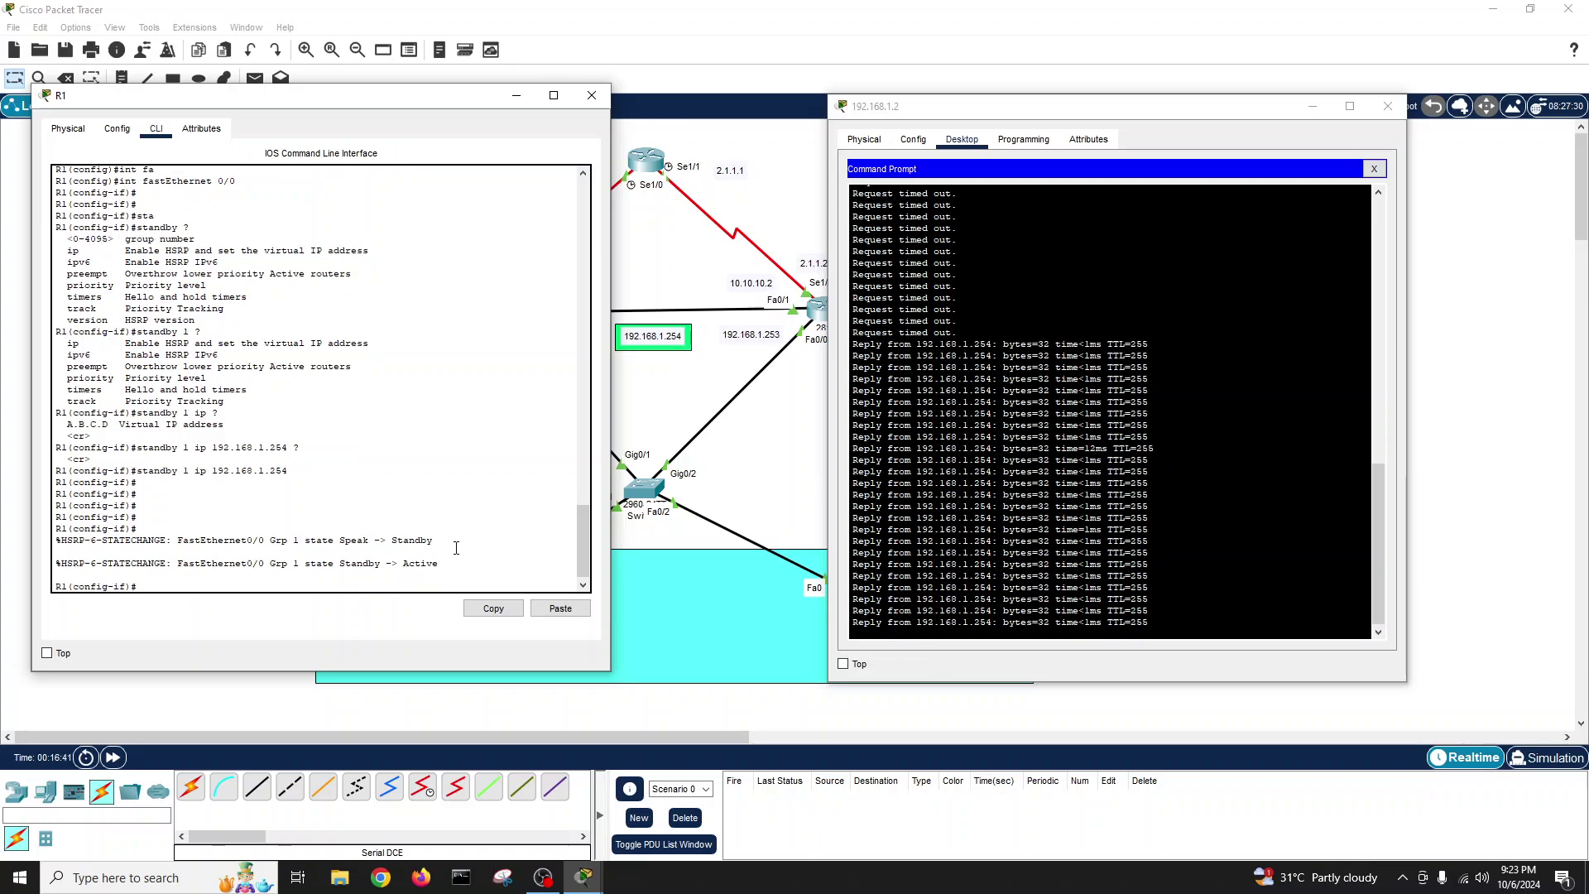
pyautogui.write('exit')
pyautogui.press('Return')
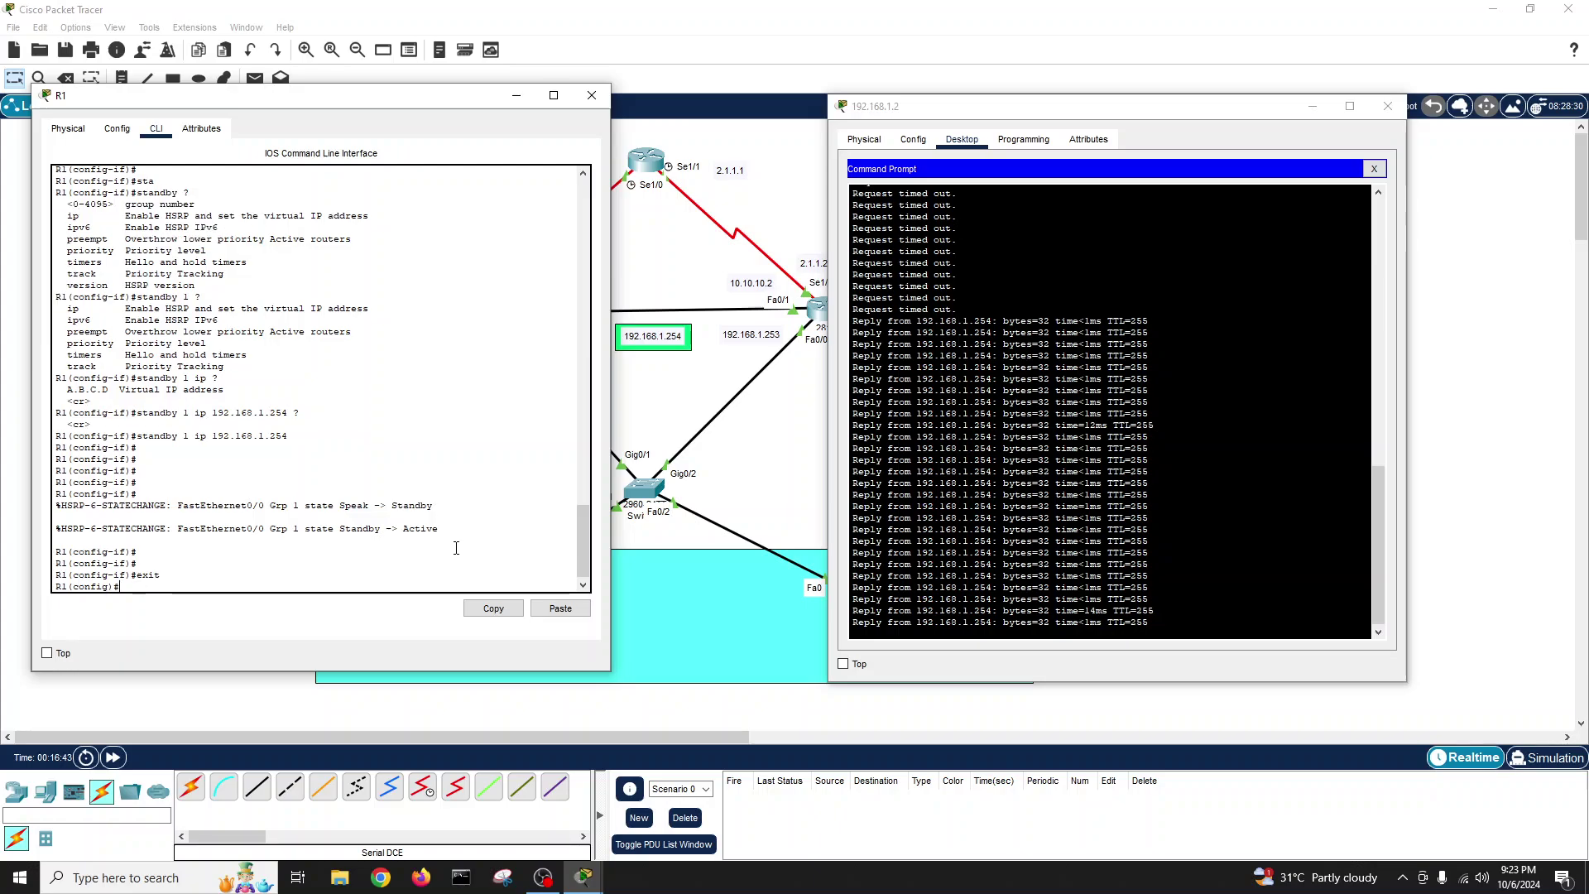
pyautogui.press('Return')
pyautogui.write('exit')
pyautogui.press('Return')
pyautogui.press('Return')
pyautogui.press('Return')
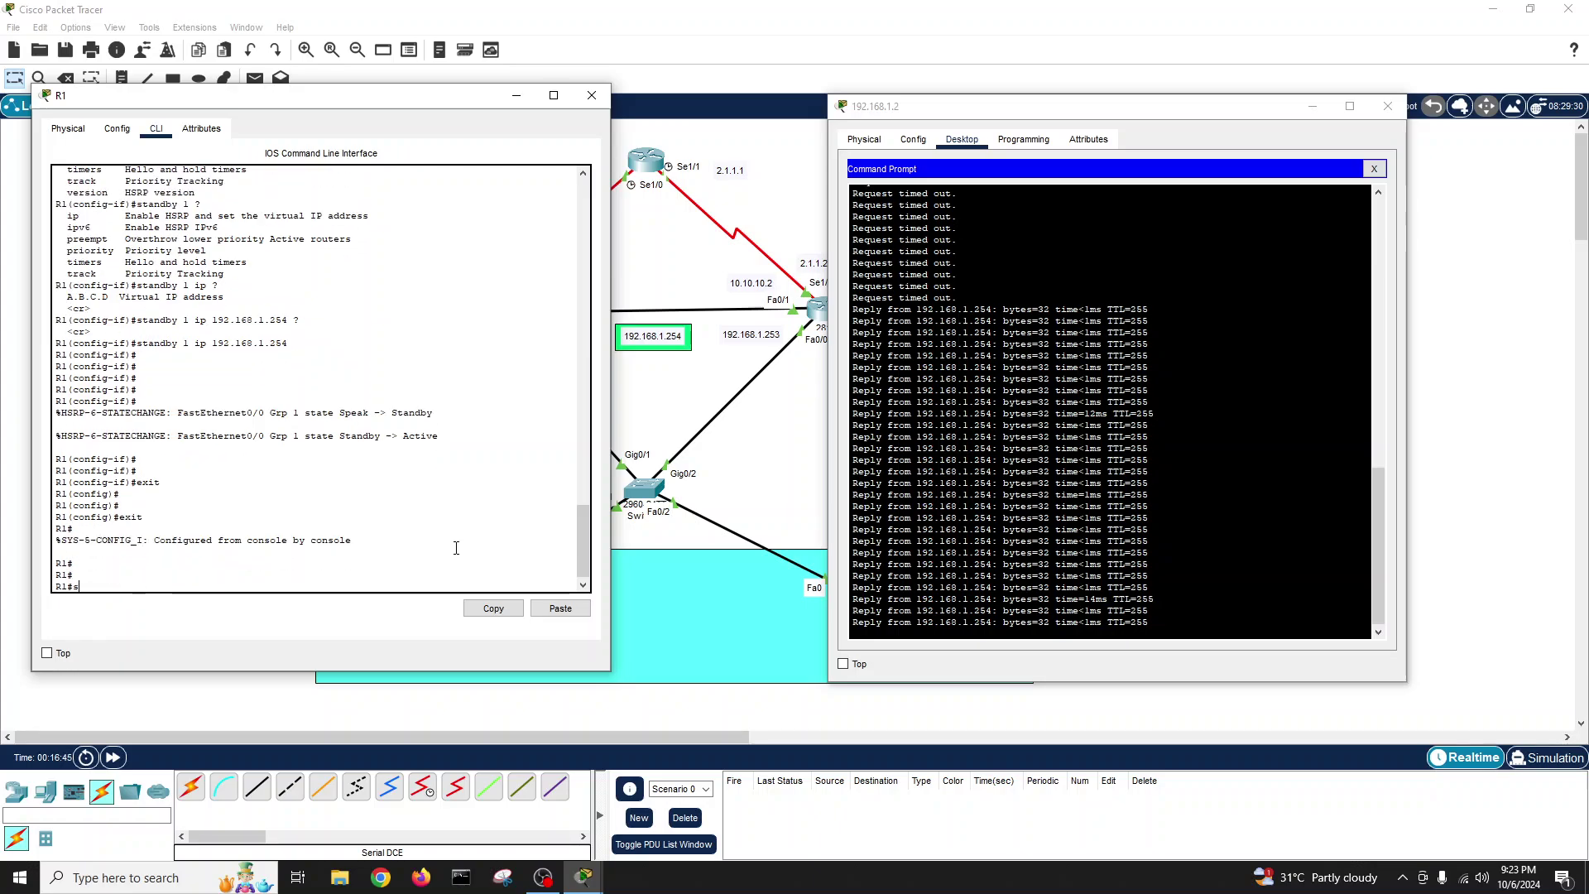
# - Run show standby brief on R1 and examine the active and standby router entries for Fa0/0
pyautogui.write('show st')
pyautogui.press('Tab')
pyautogui.write('an')
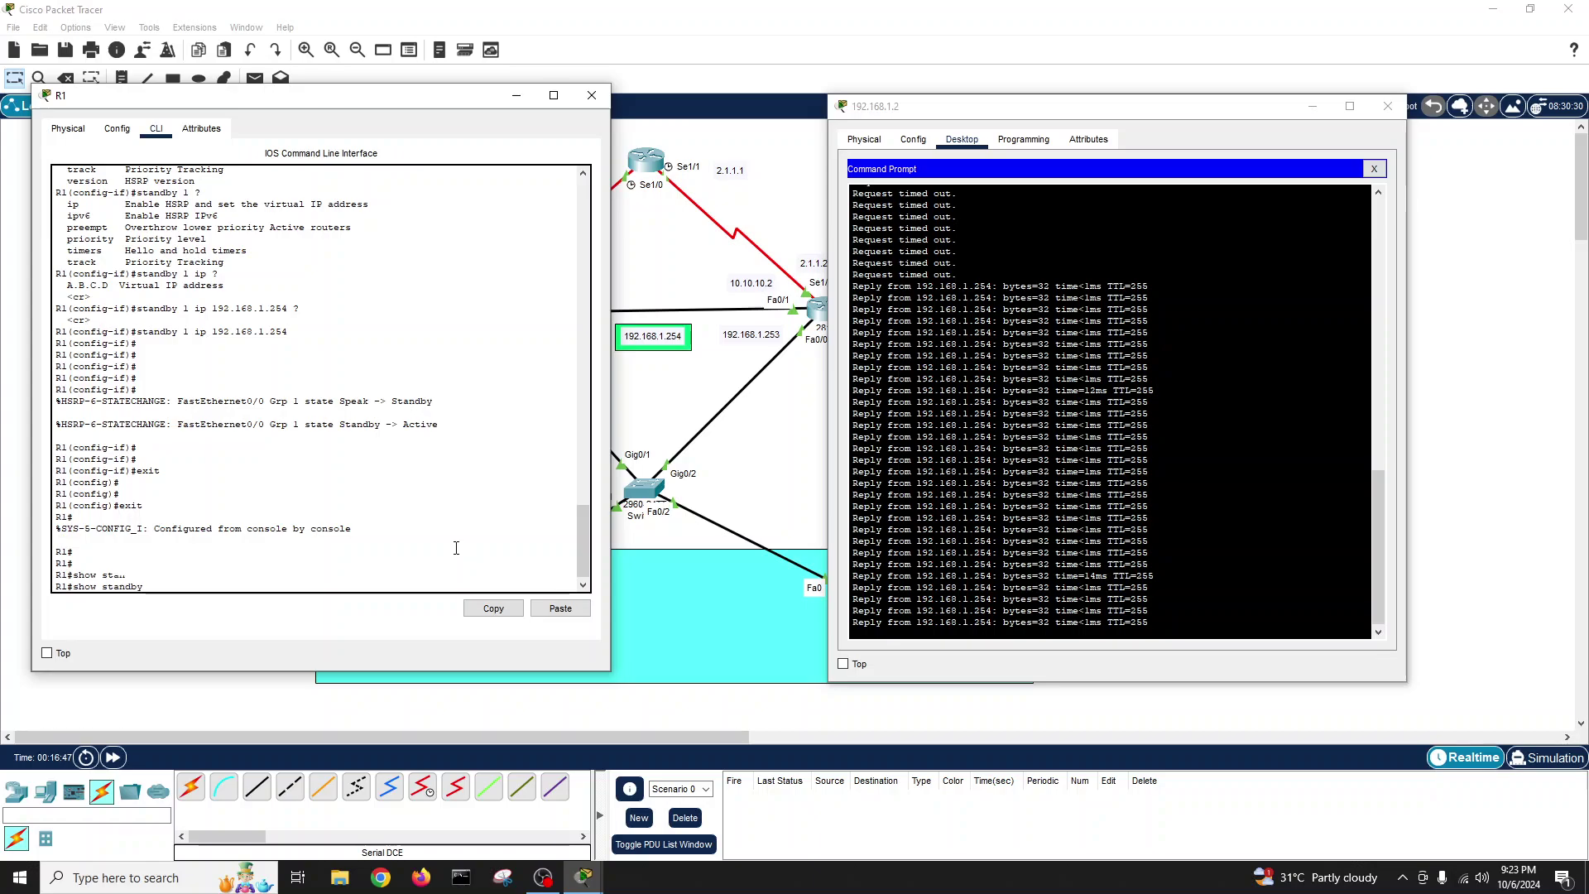
pyautogui.press('Tab')
pyautogui.write('br')
pyautogui.press('Tab')
pyautogui.press('Return')
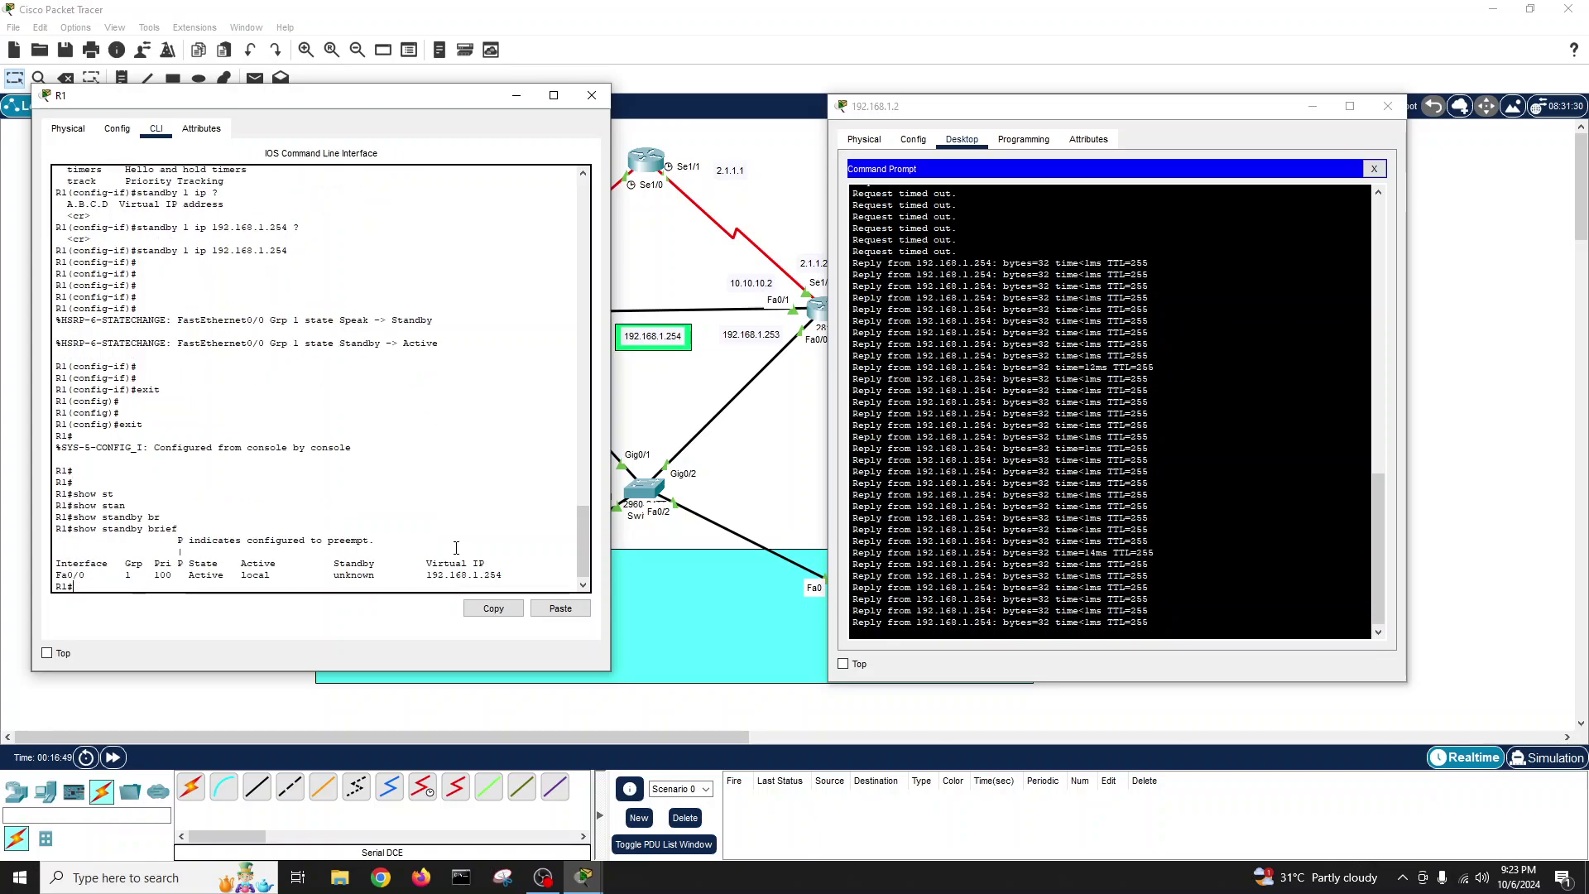
pyautogui.press('Return')
pyautogui.press('Return')
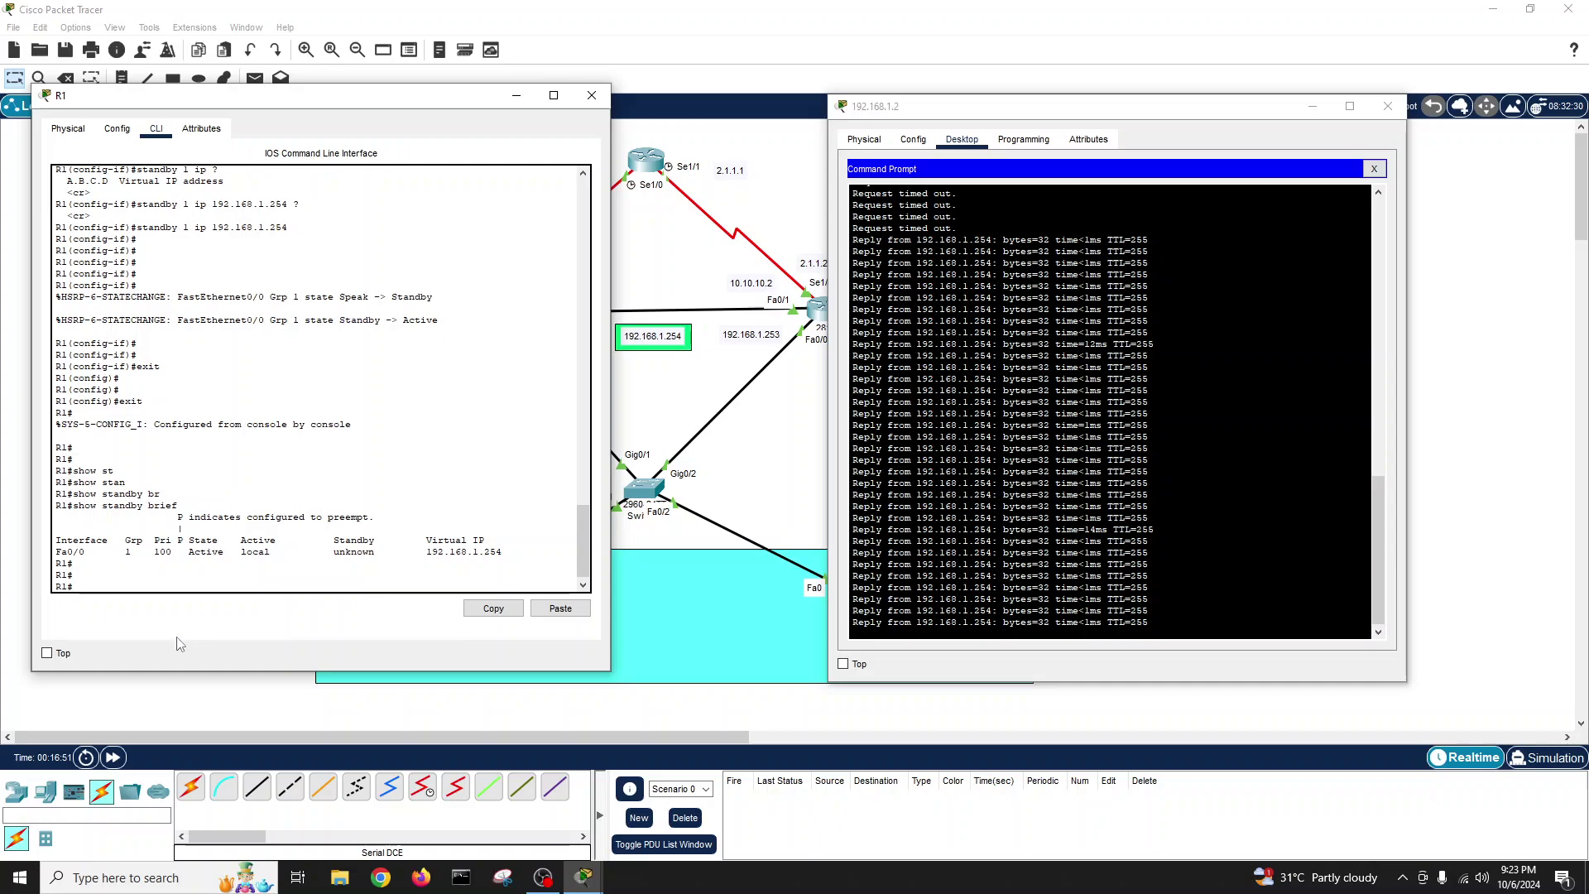
pyautogui.moveTo(57, 549); pyautogui.dragTo(271, 555)
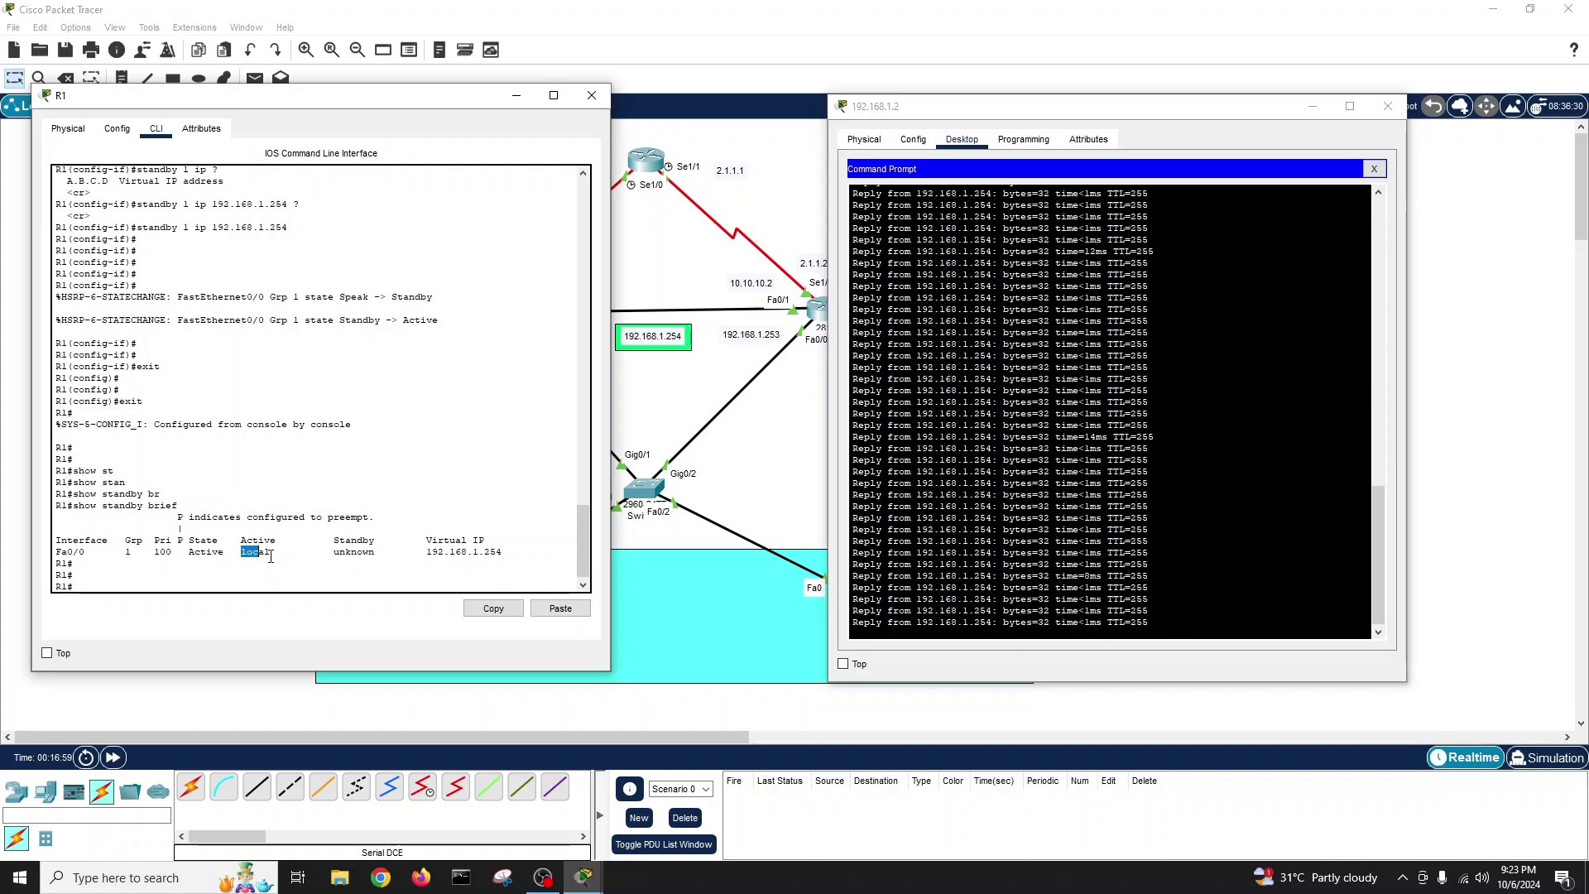
pyautogui.tripleClick(338, 550)
pyautogui.click(377, 552)
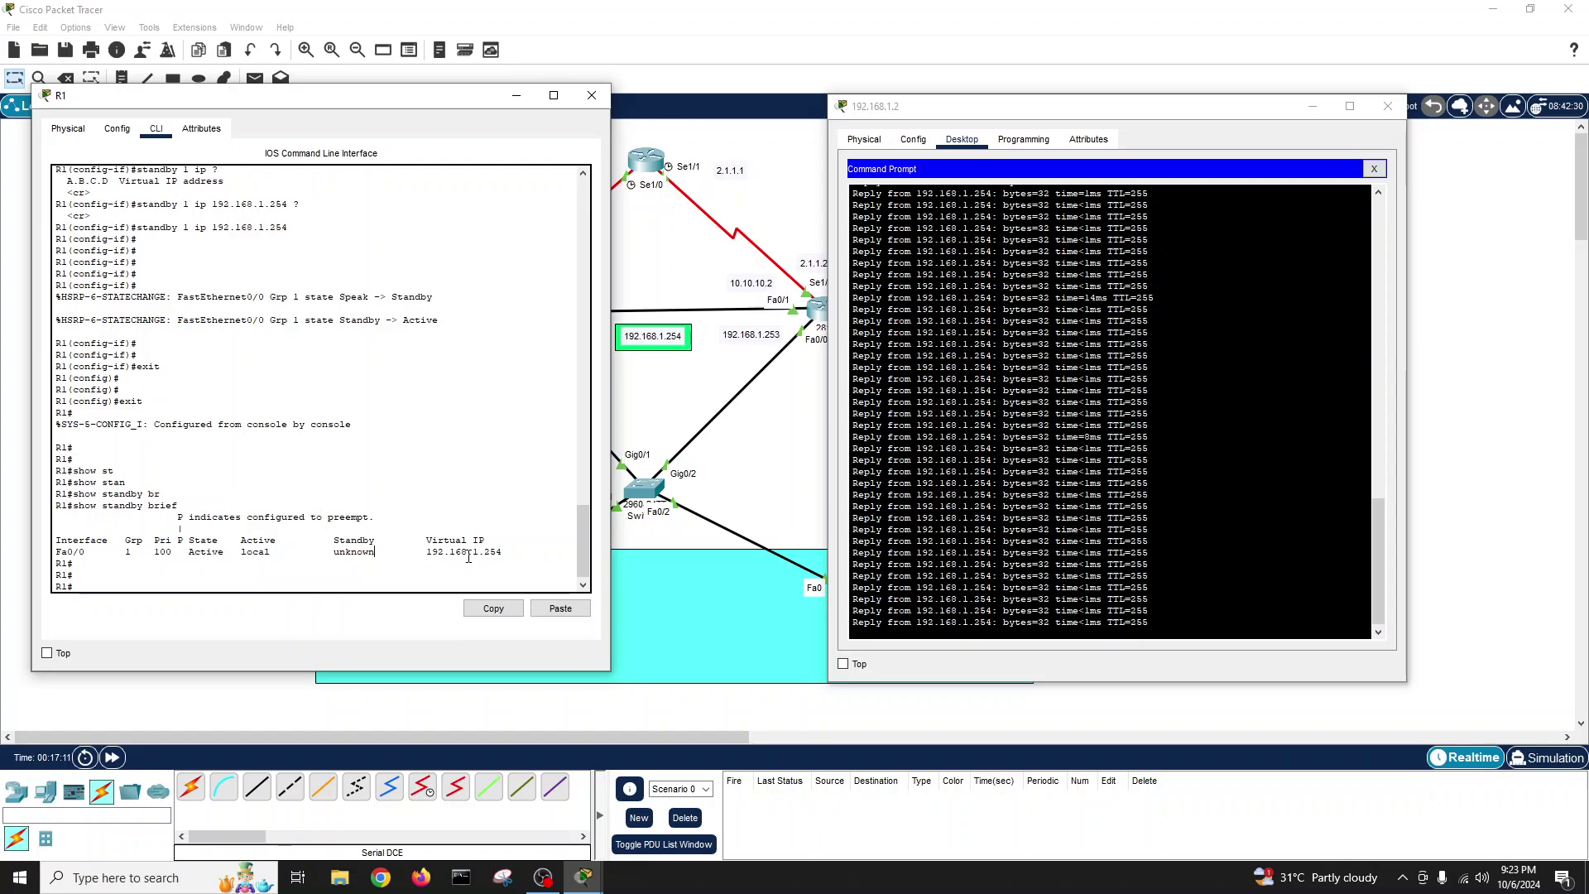
# - Check the show standby options, then display R1's detailed HSRP status with show standby
pyautogui.click(374, 575)
pyautogui.press('Return')
pyautogui.write('show st')
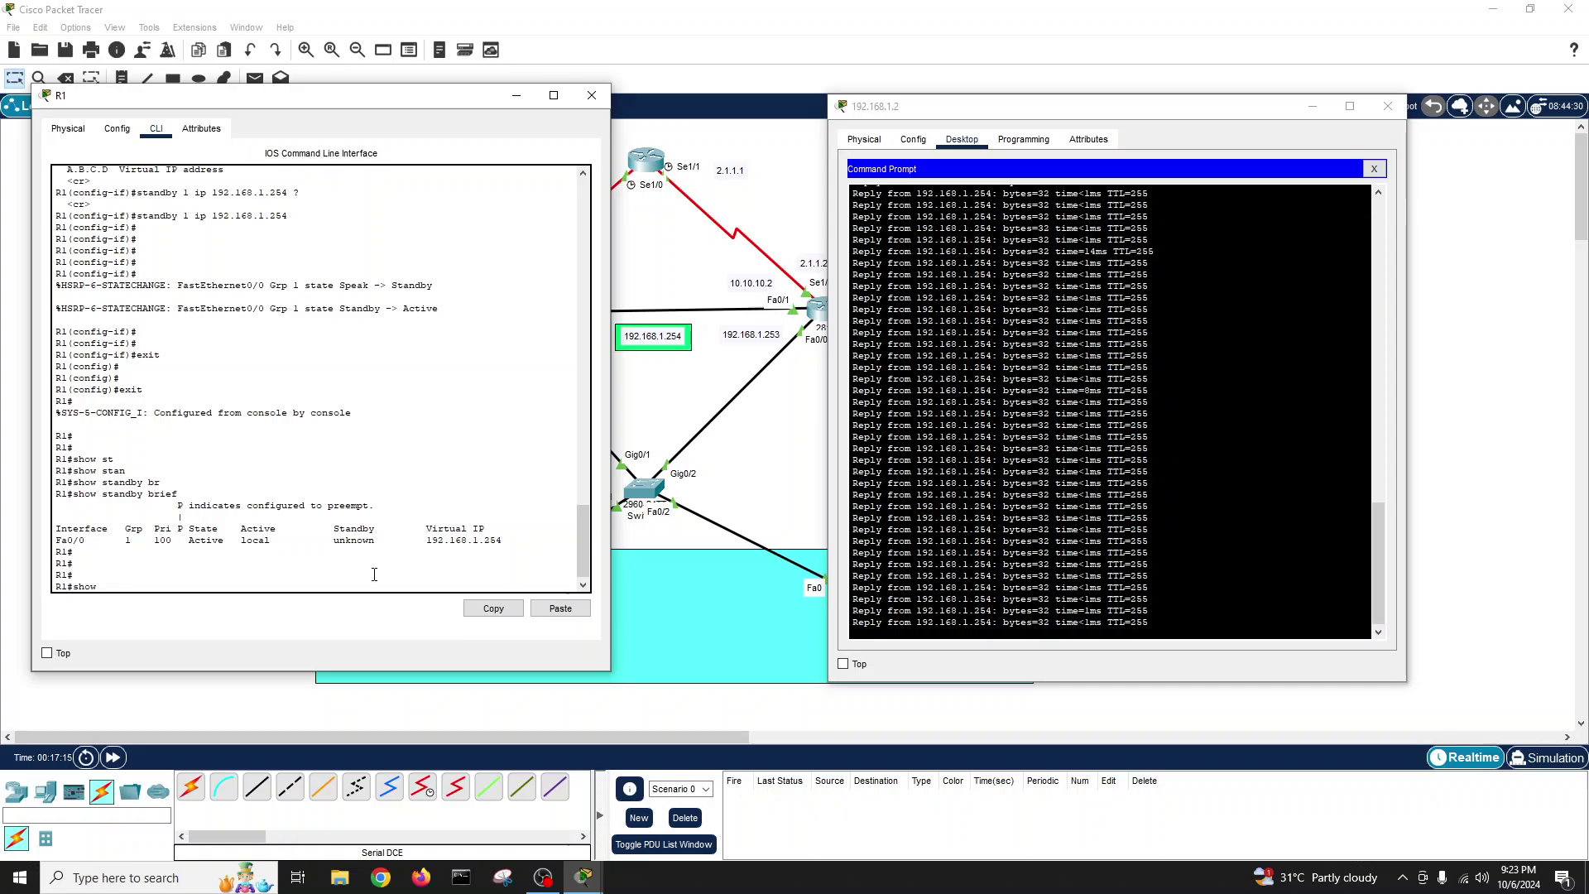
pyautogui.press('Tab')
pyautogui.write('an')
pyautogui.press('Tab')
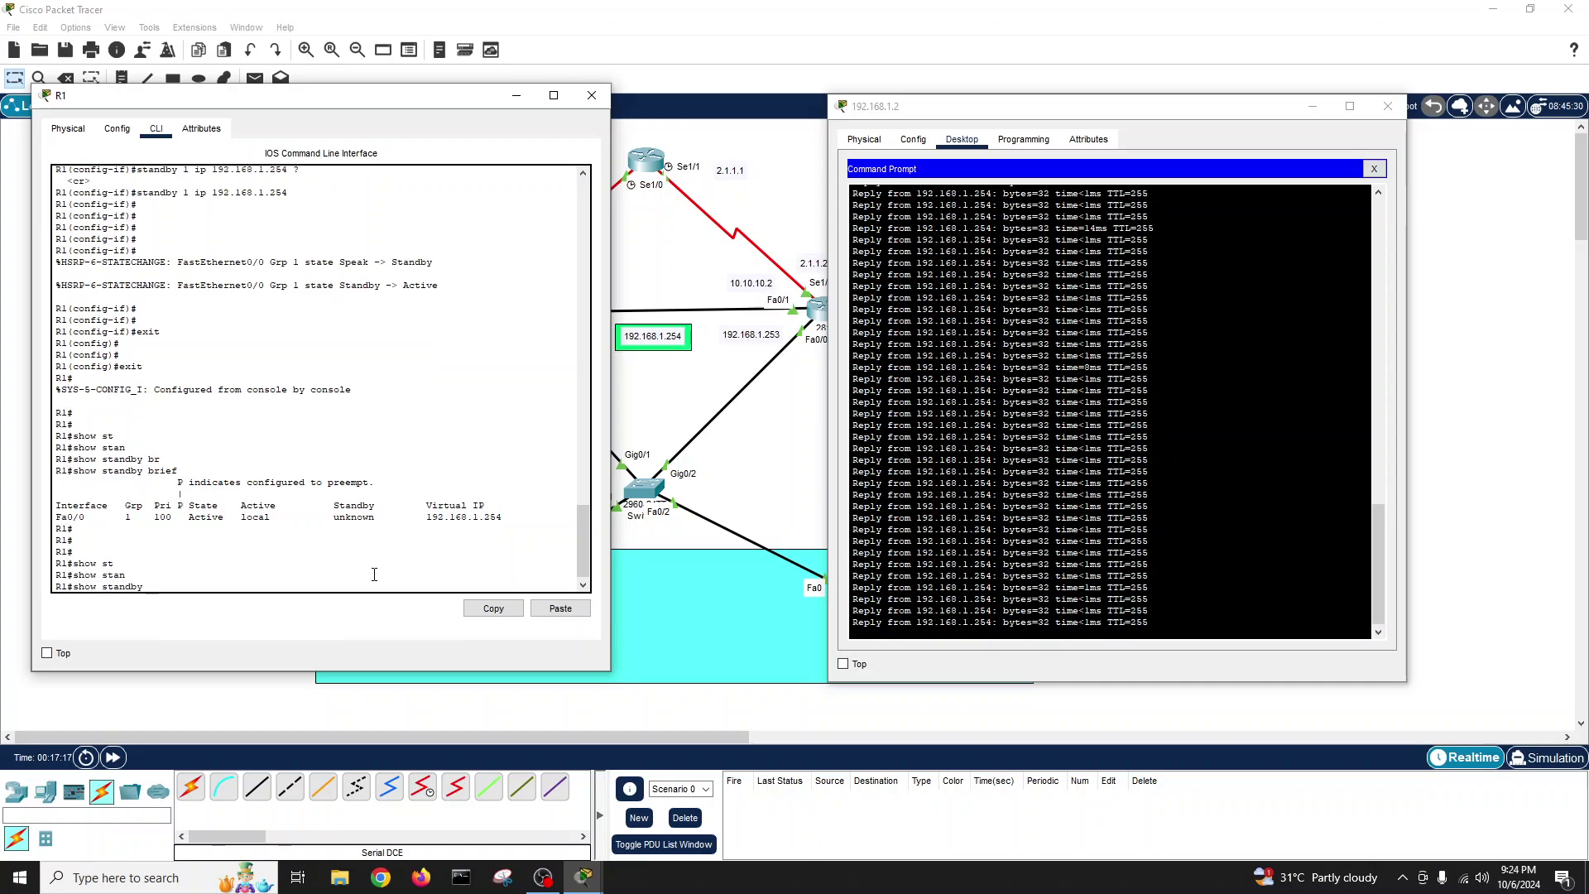
pyautogui.write('?')
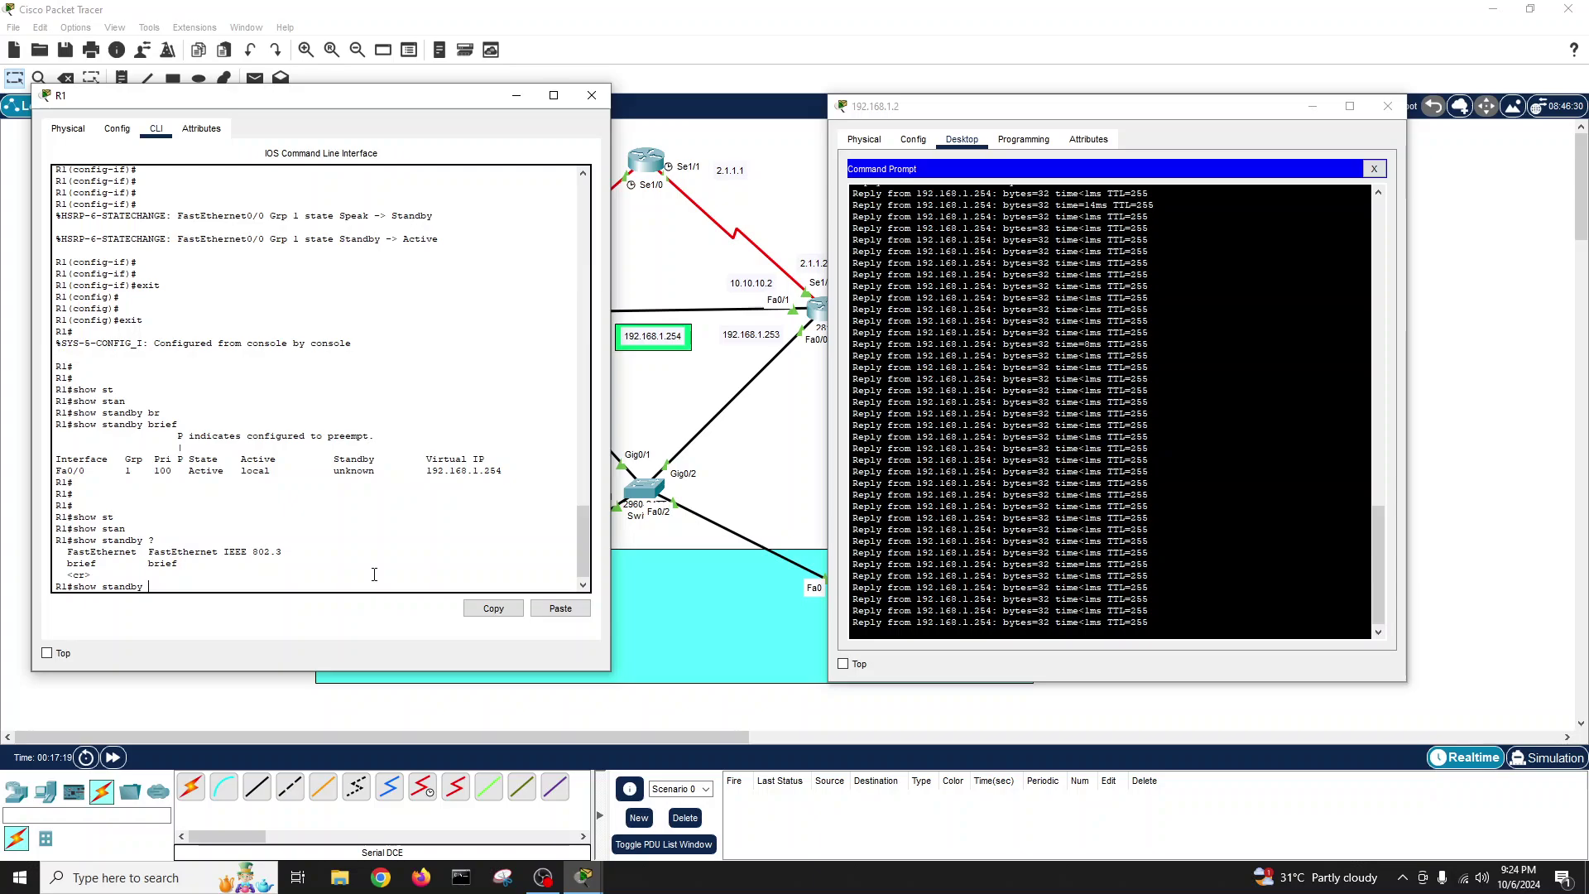
pyautogui.press('Return')
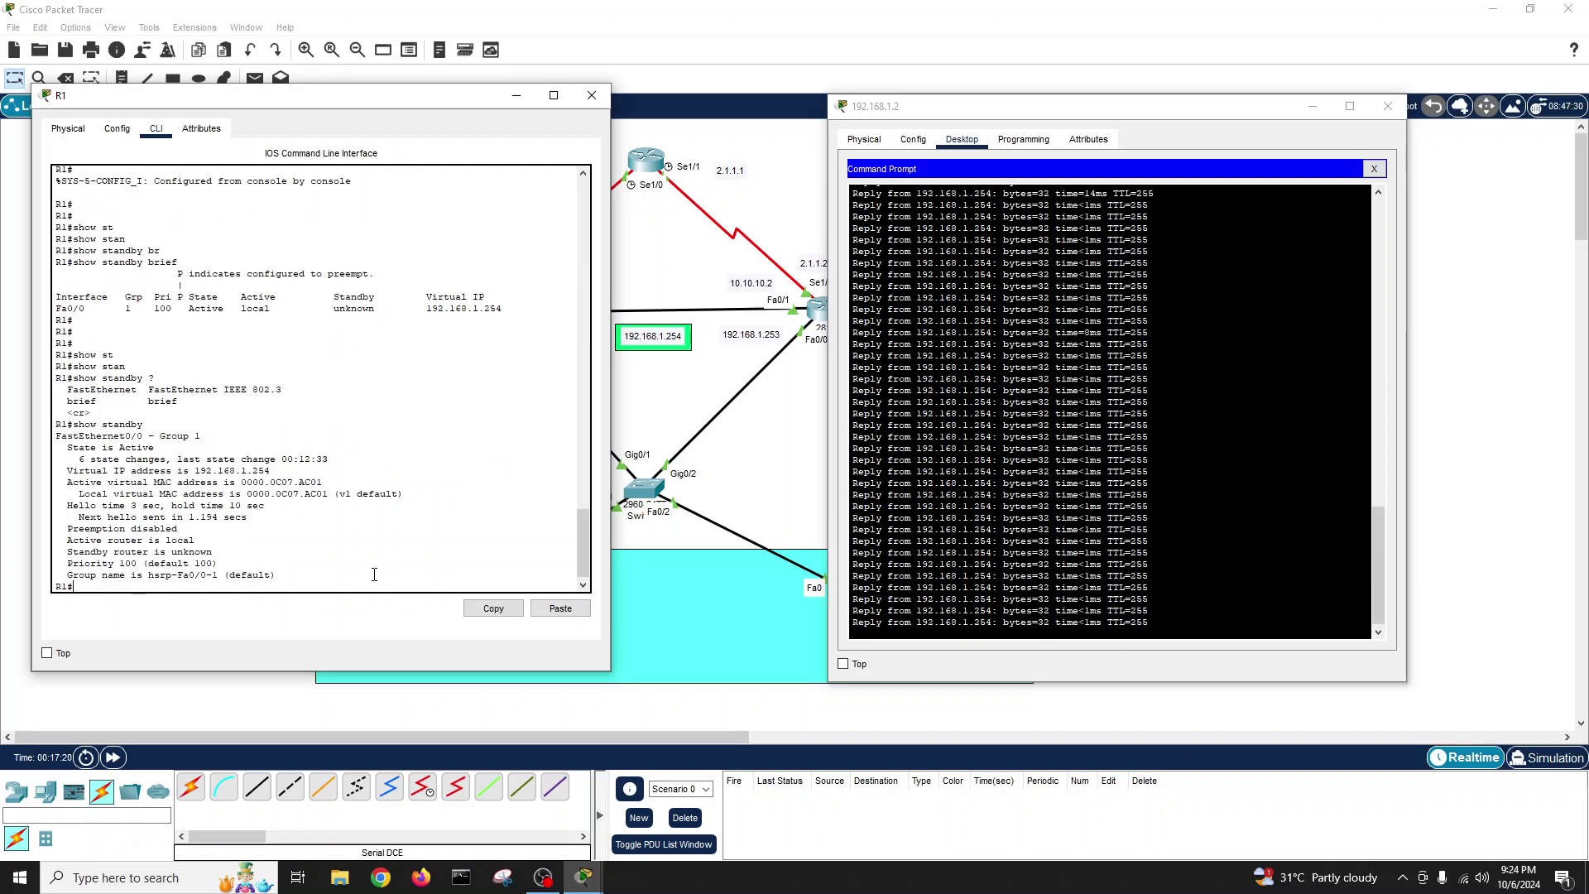
pyautogui.press('Return')
pyautogui.press('Return')
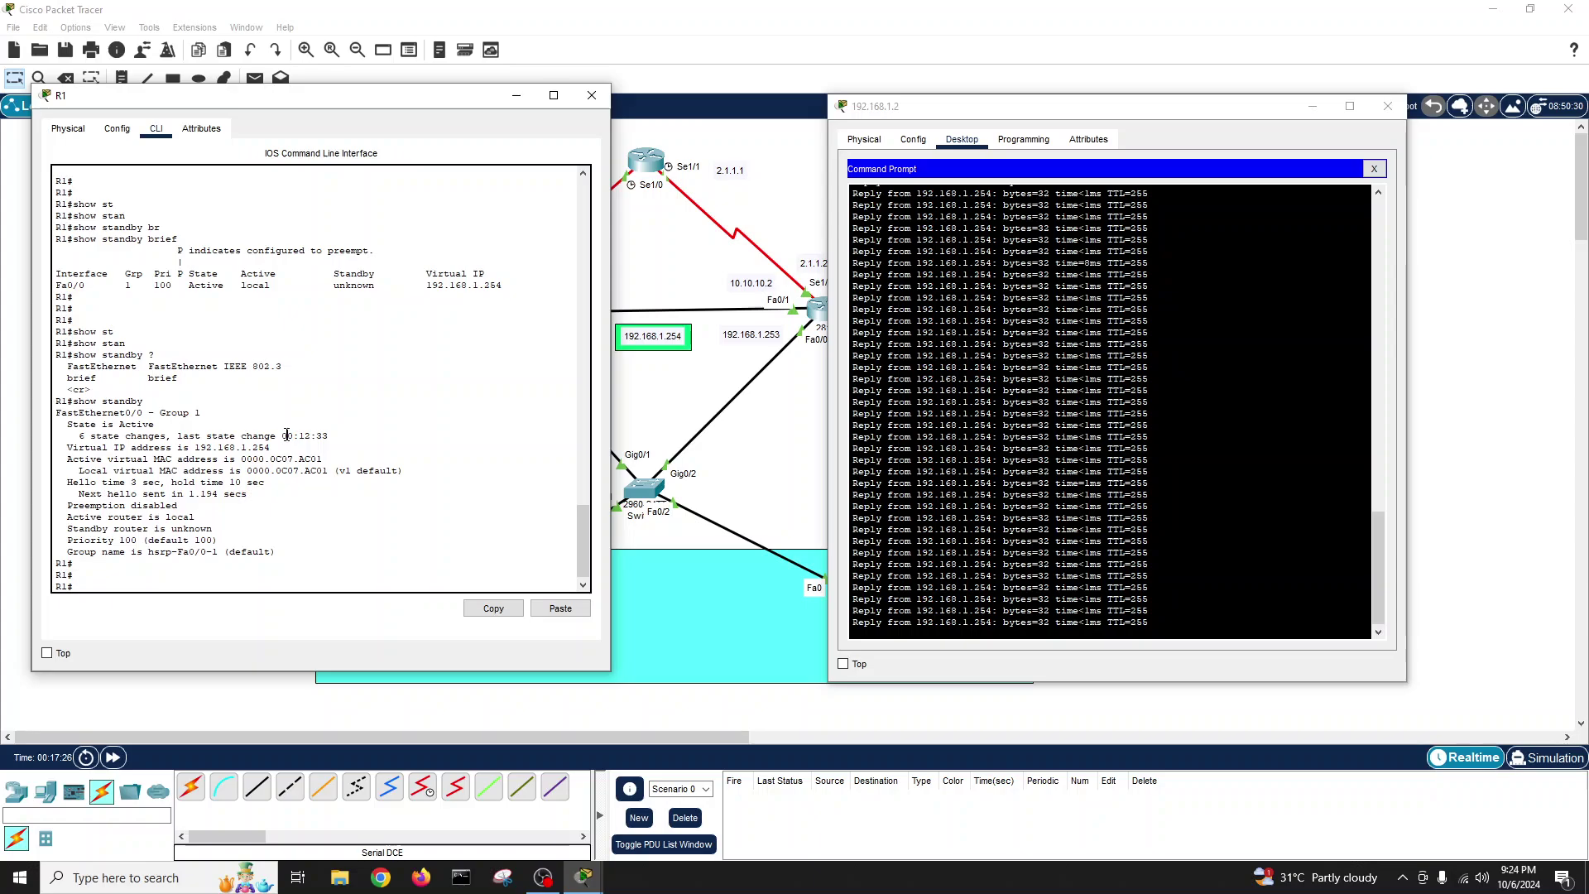
# - Examine the last state change, virtual IP, virtual MAC addresses and standby router in the detailed HSRP output
pyautogui.moveTo(287, 438); pyautogui.dragTo(330, 442)
pyautogui.moveTo(68, 449); pyautogui.dragTo(271, 448)
pyautogui.moveTo(68, 459); pyautogui.dragTo(322, 461)
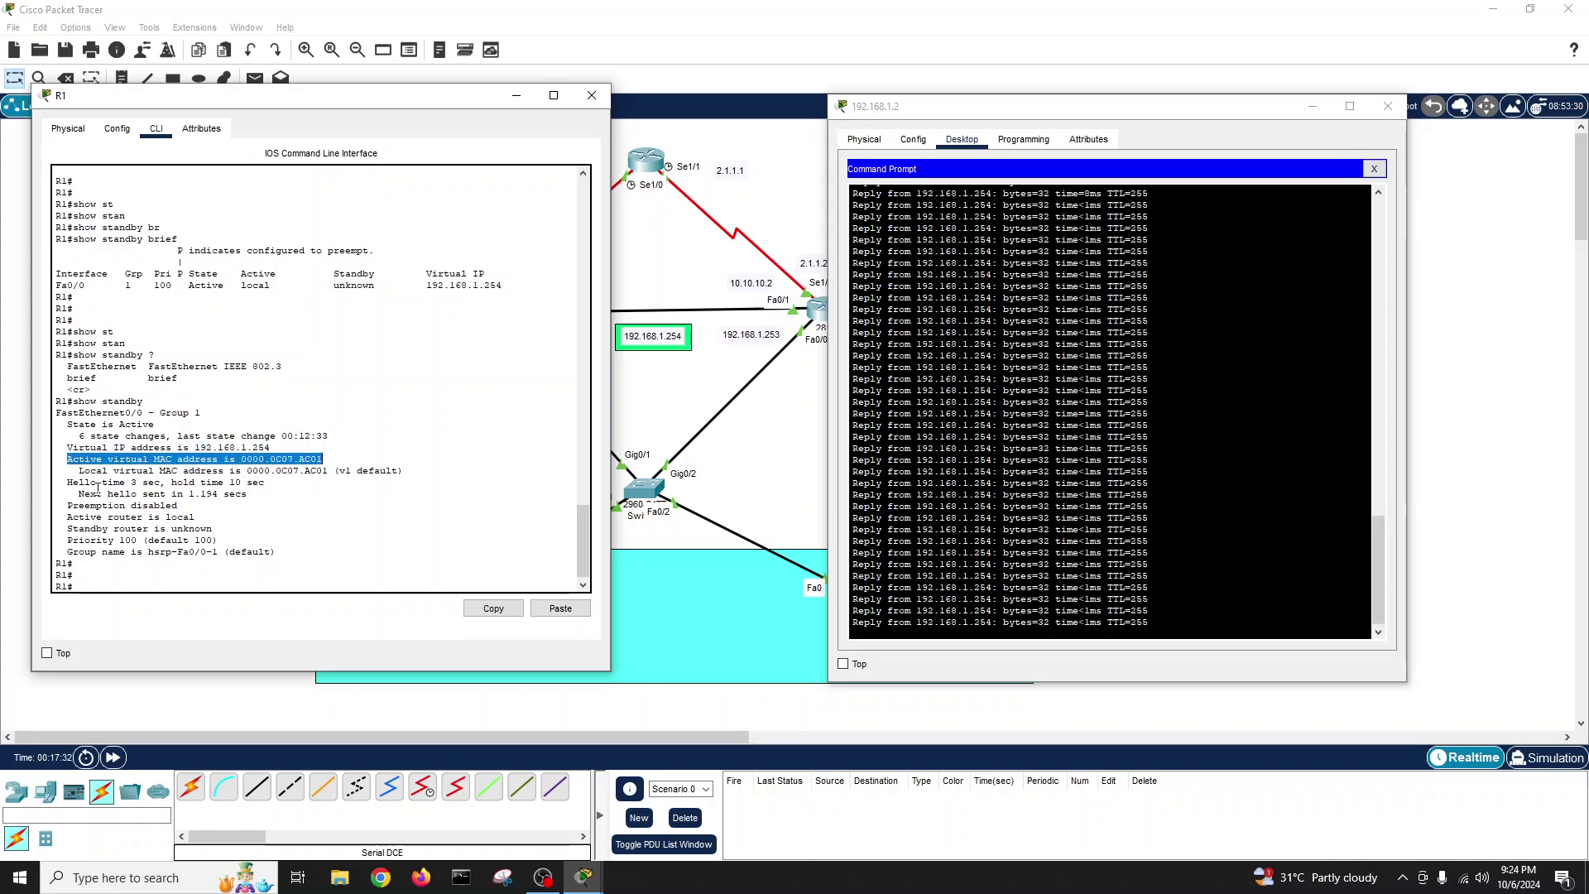
pyautogui.moveTo(80, 470); pyautogui.dragTo(392, 468)
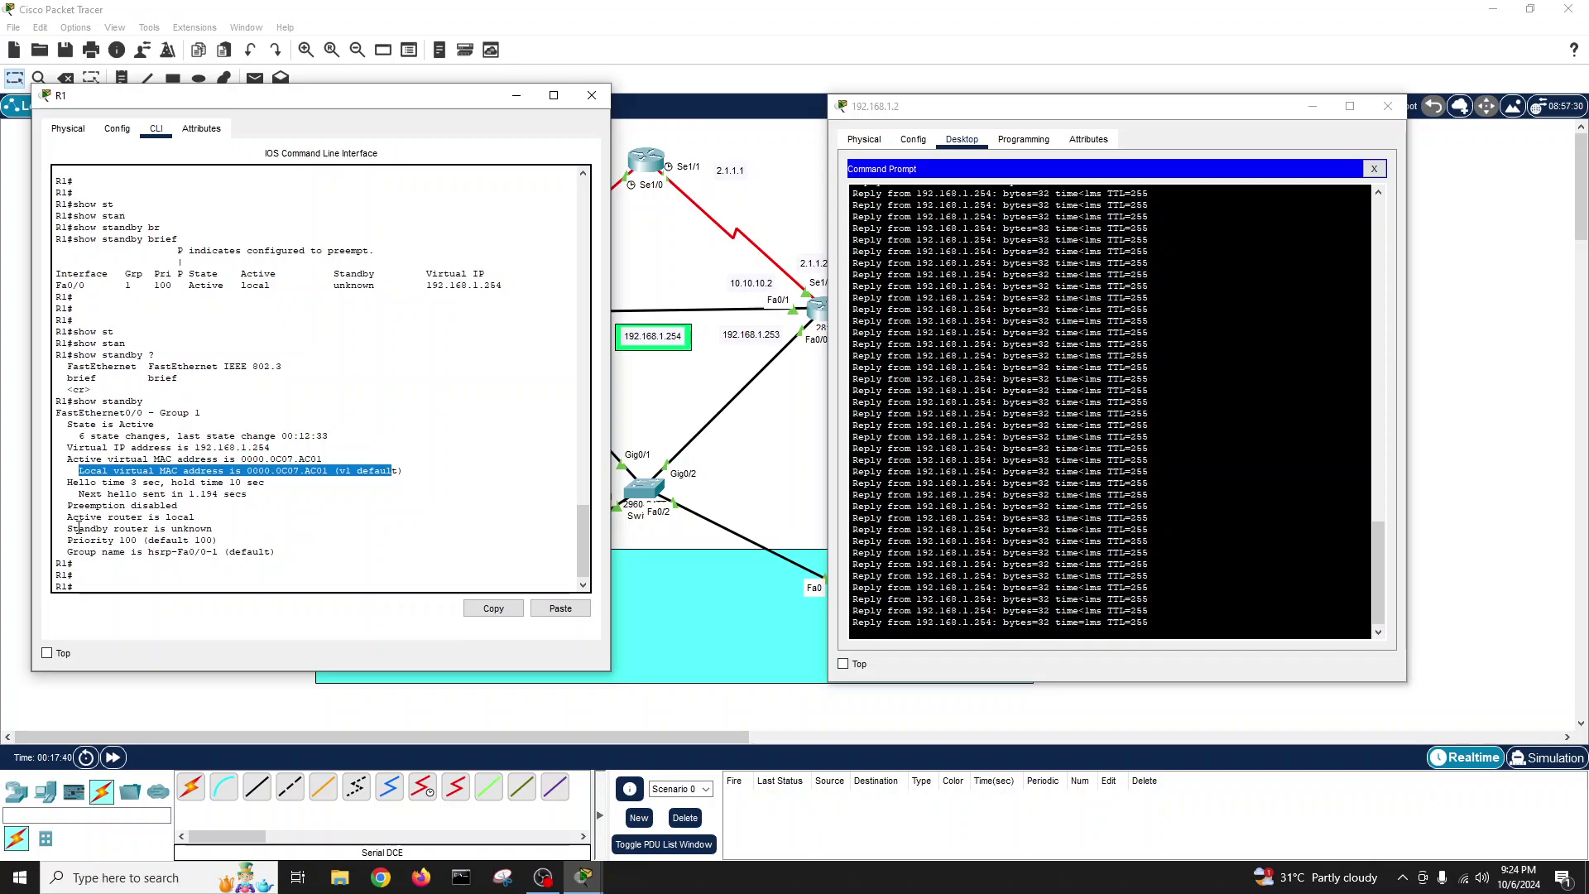
pyautogui.moveTo(67, 528); pyautogui.dragTo(232, 528)
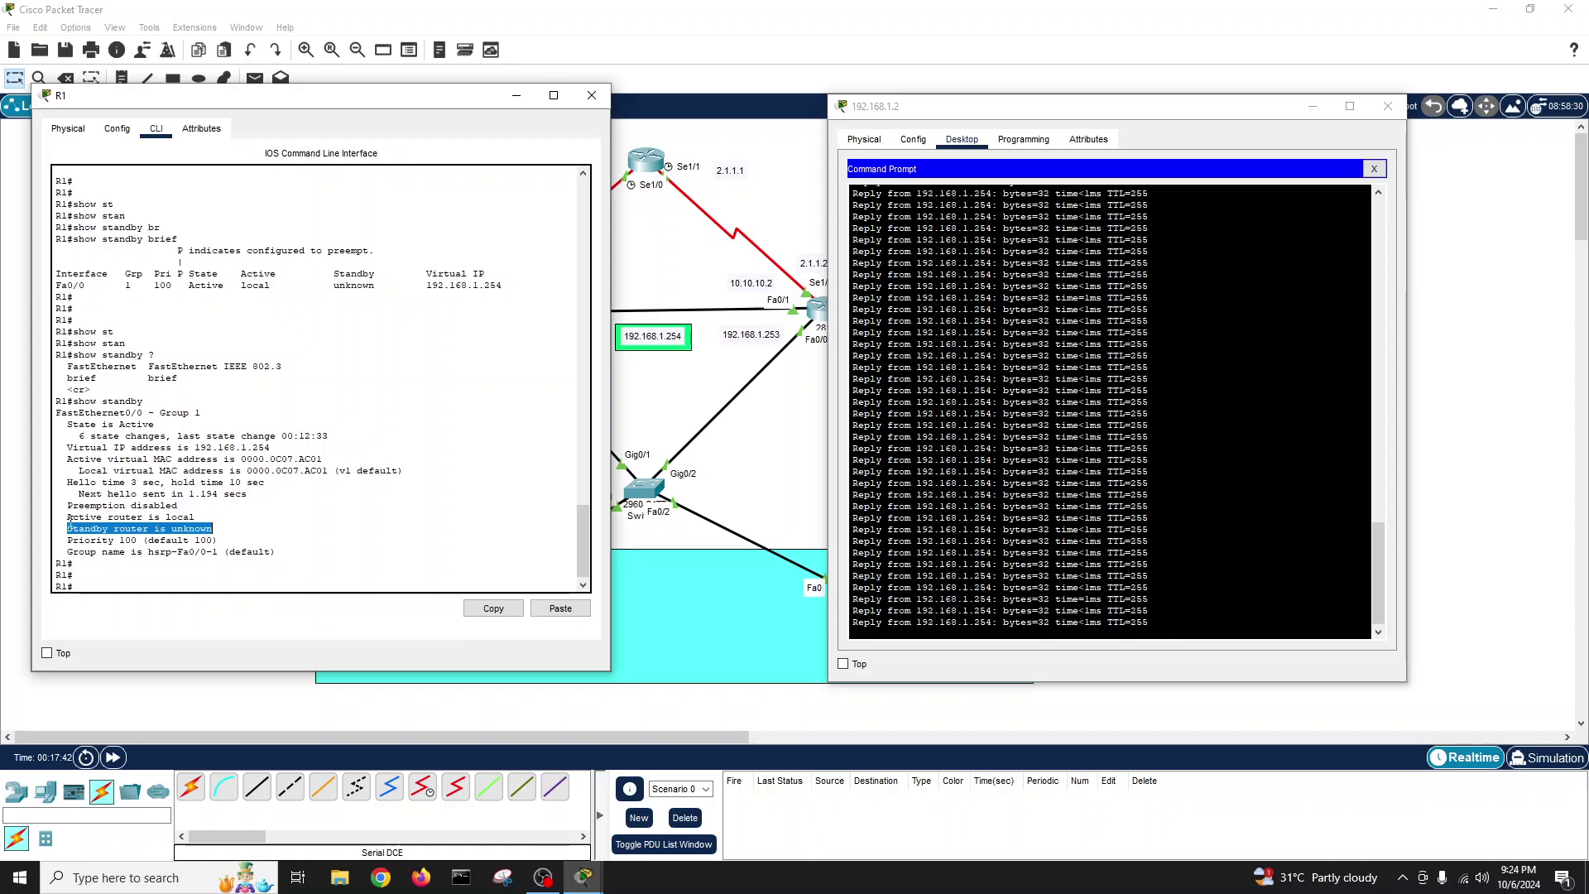
# - Examine the active router, priority and group name entries in R1's detailed HSRP output
pyautogui.moveTo(67, 518); pyautogui.dragTo(196, 518)
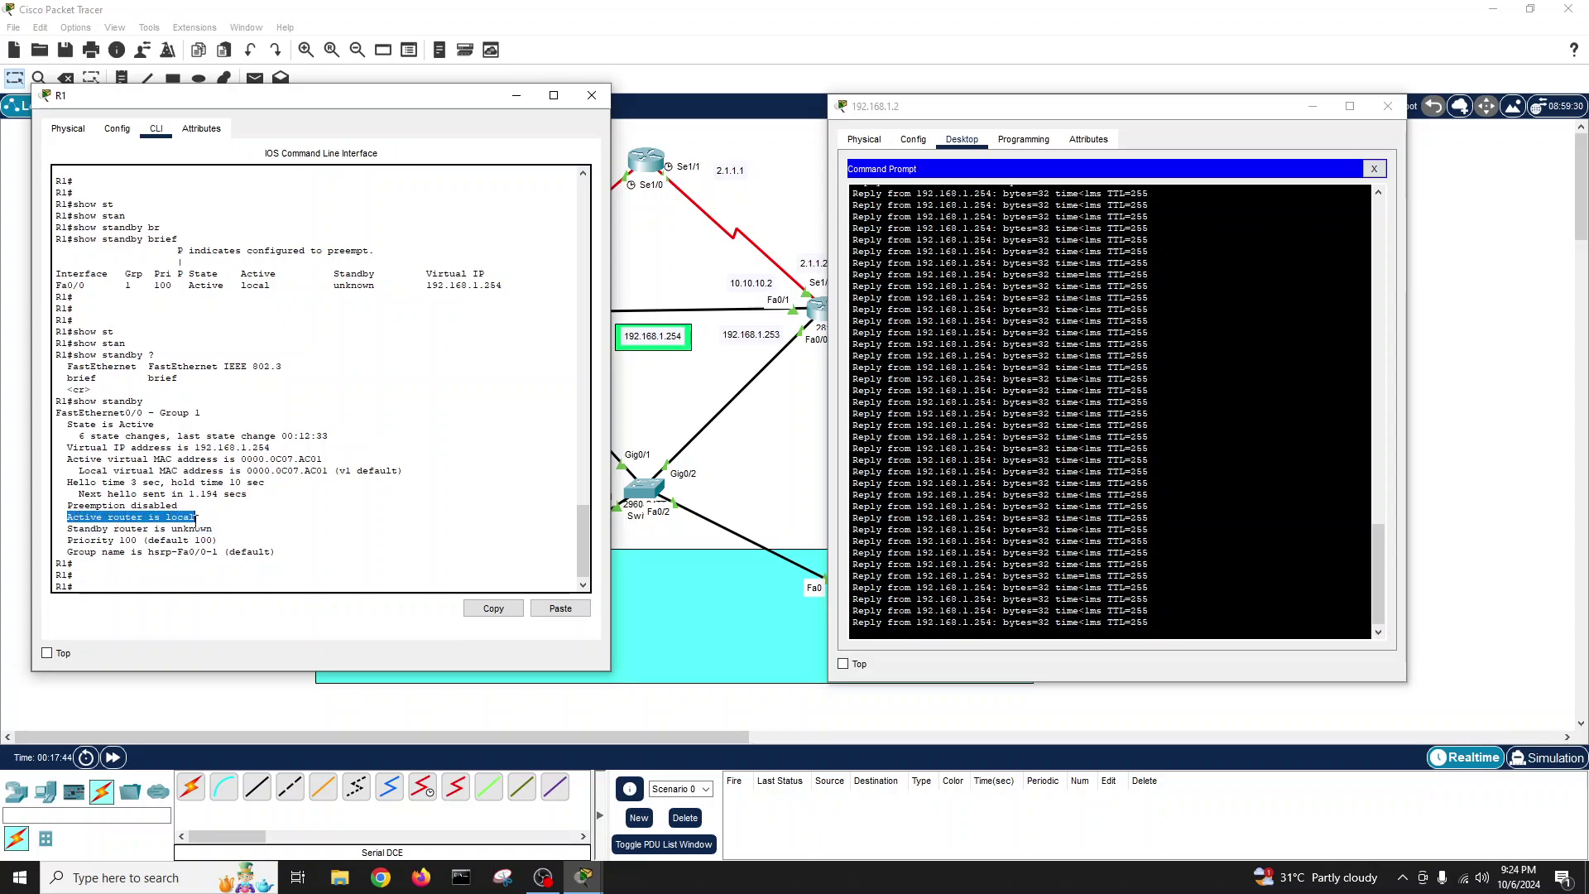
pyautogui.moveTo(67, 539); pyautogui.dragTo(133, 540)
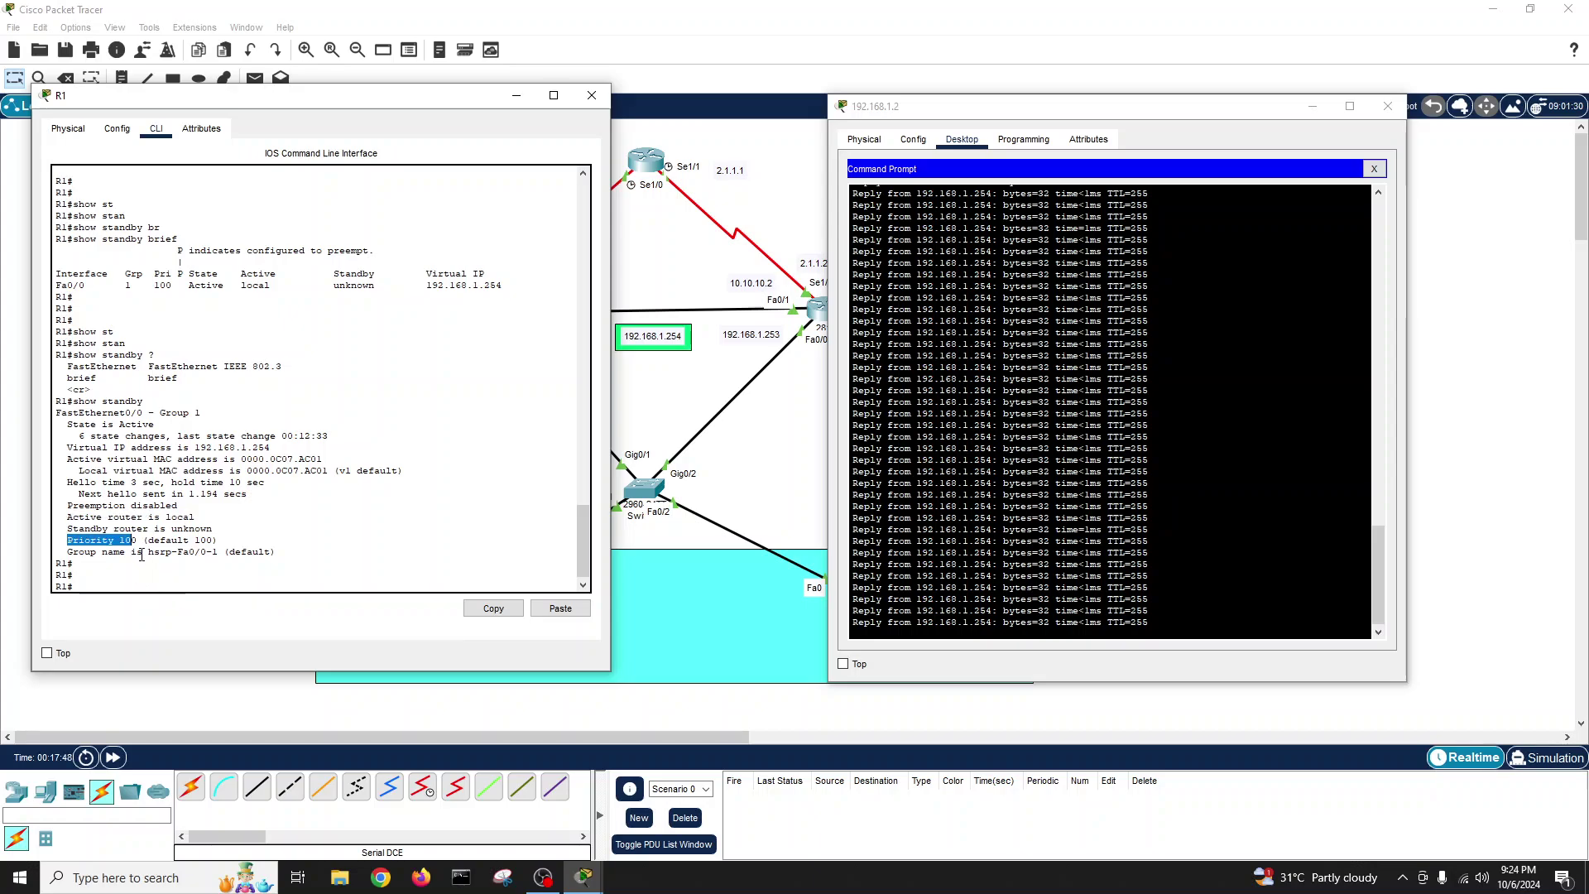
pyautogui.moveTo(183, 552); pyautogui.dragTo(206, 552)
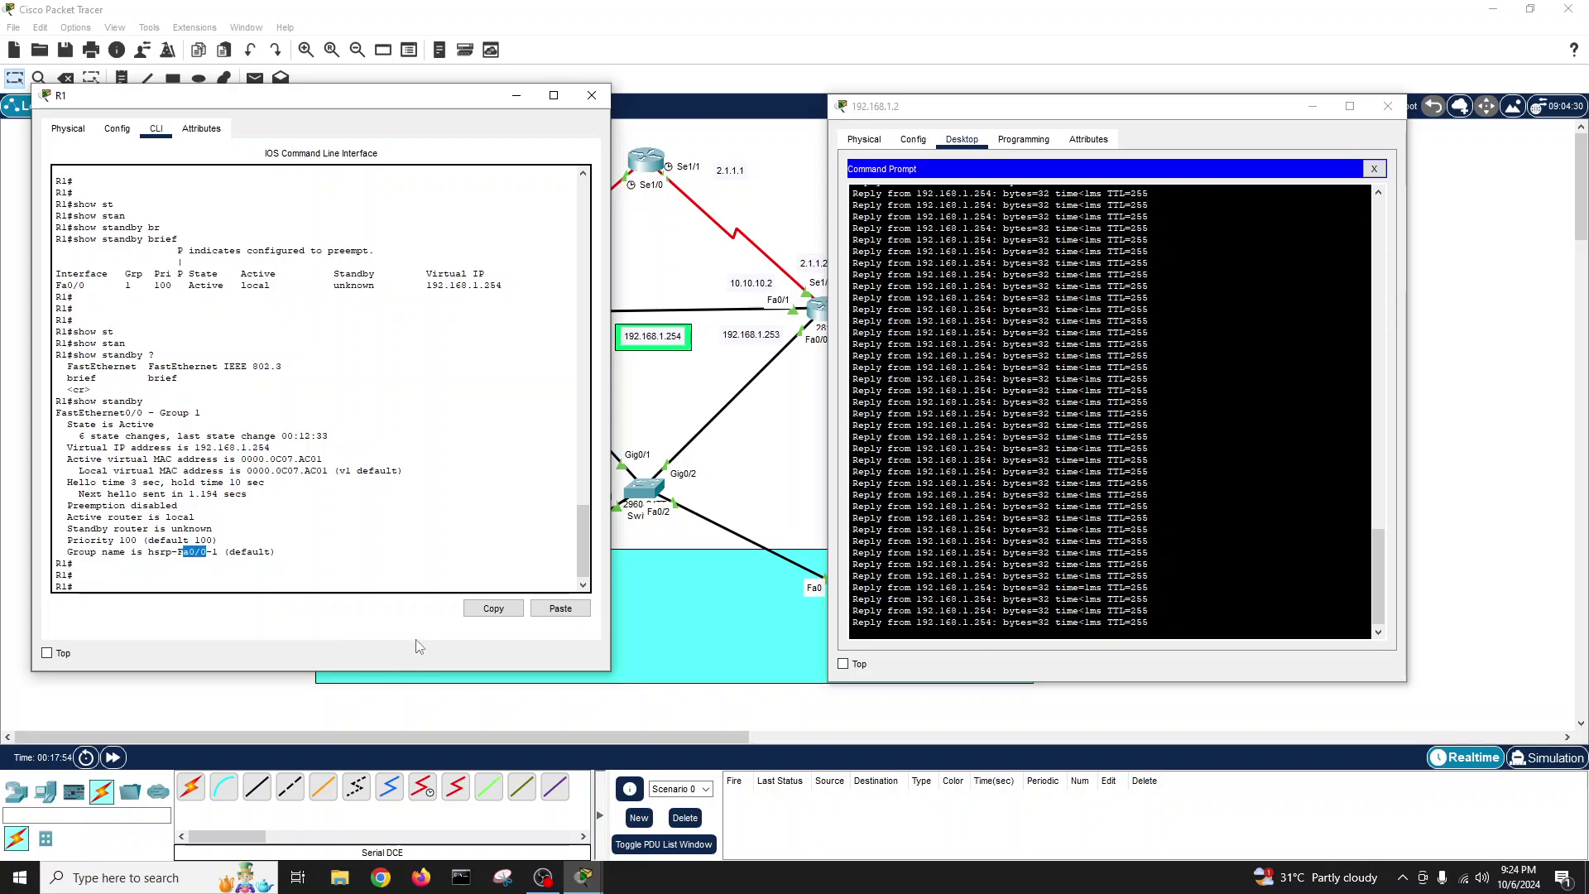
# - Run show standby brief on R1 again to display its HSRP summary
pyautogui.click(317, 575)
pyautogui.press('Return')
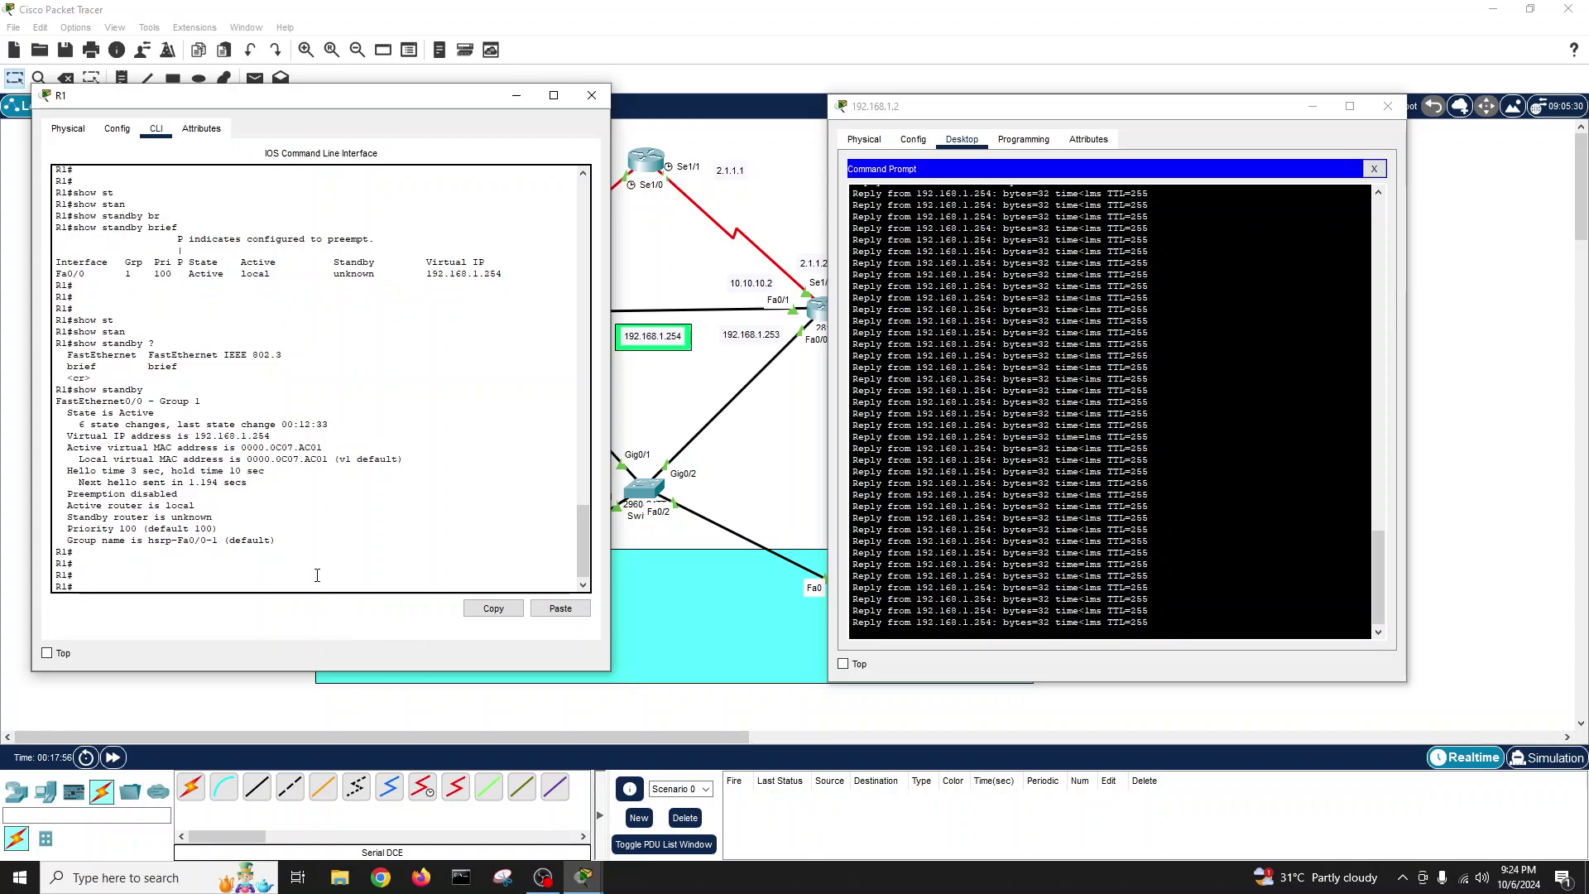
pyautogui.press('Up')
pyautogui.write('brief')
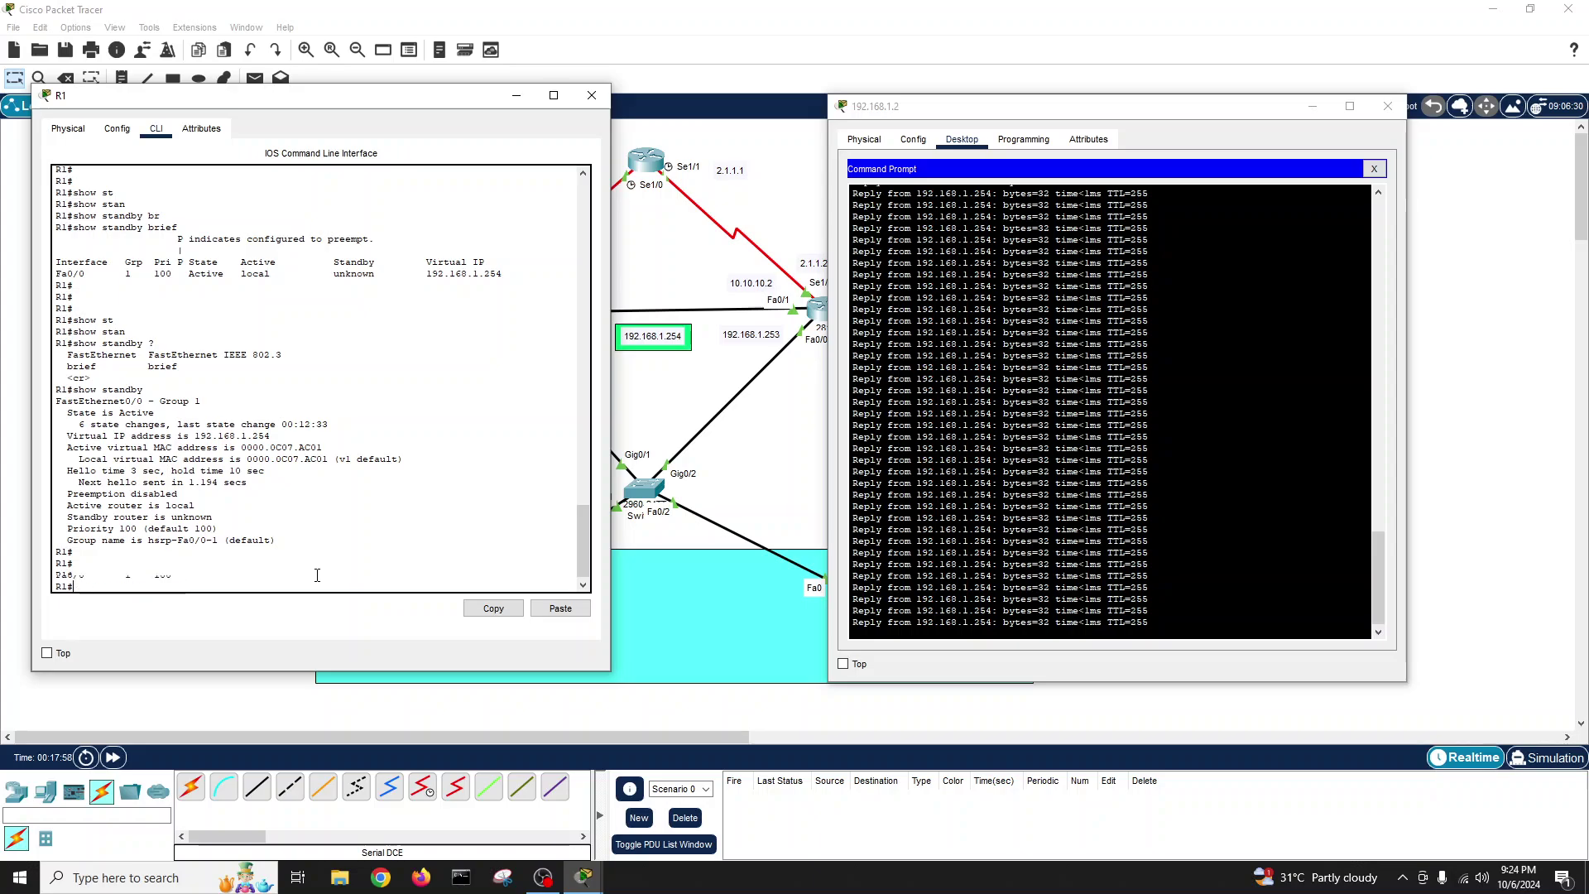
pyautogui.press('Return')
pyautogui.press('Return')
pyautogui.press('Return')
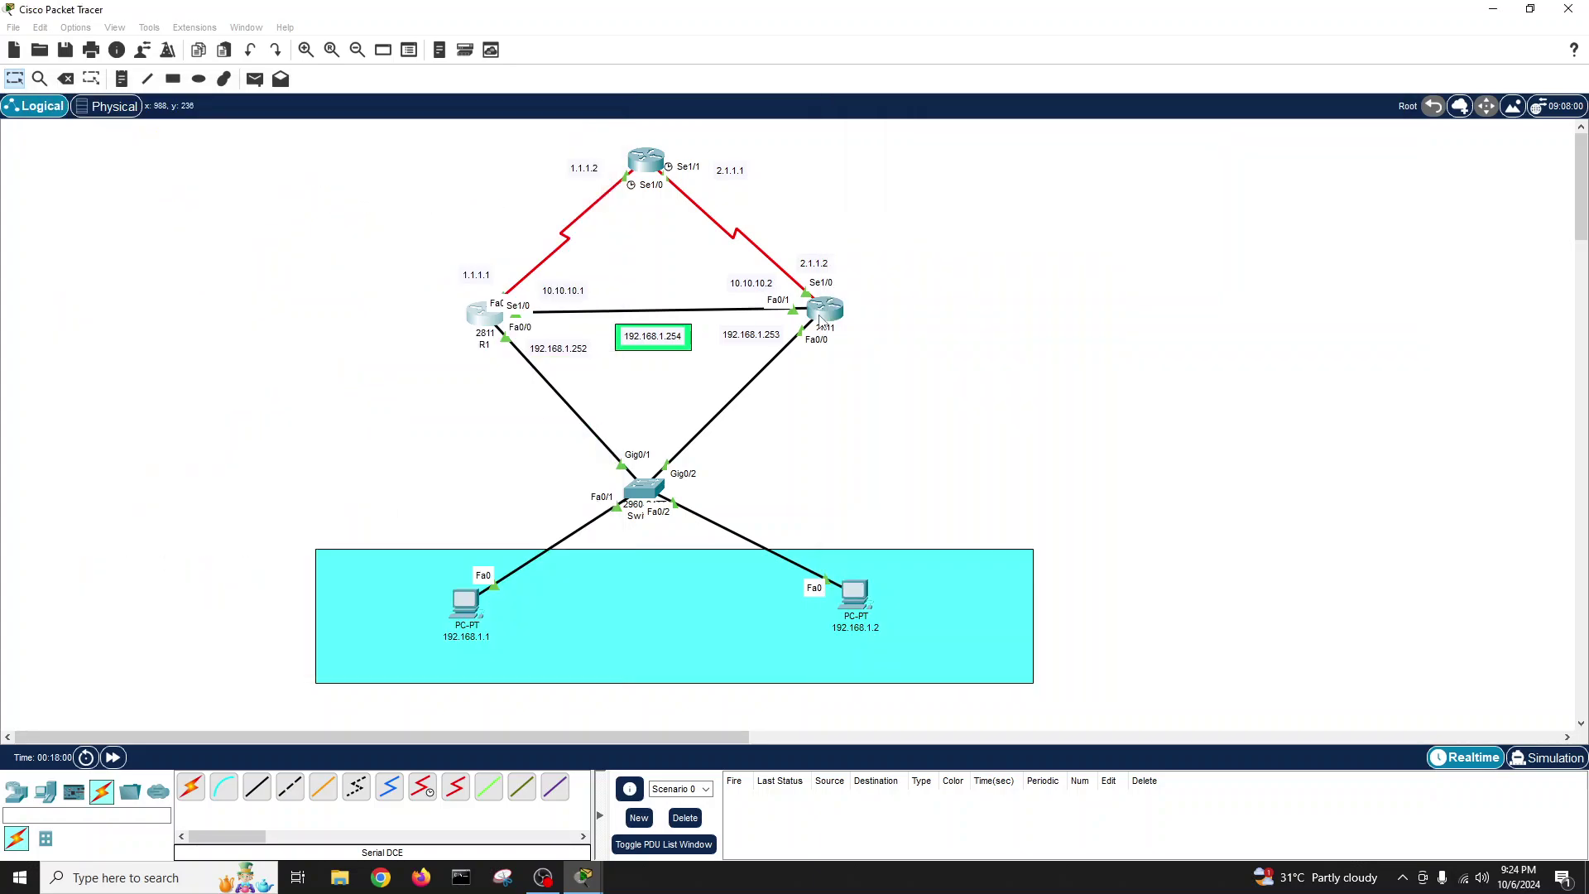
# - Open R2's command-line interface and arrange it beside R1's console and the PC's ping window
pyautogui.click(817, 313)
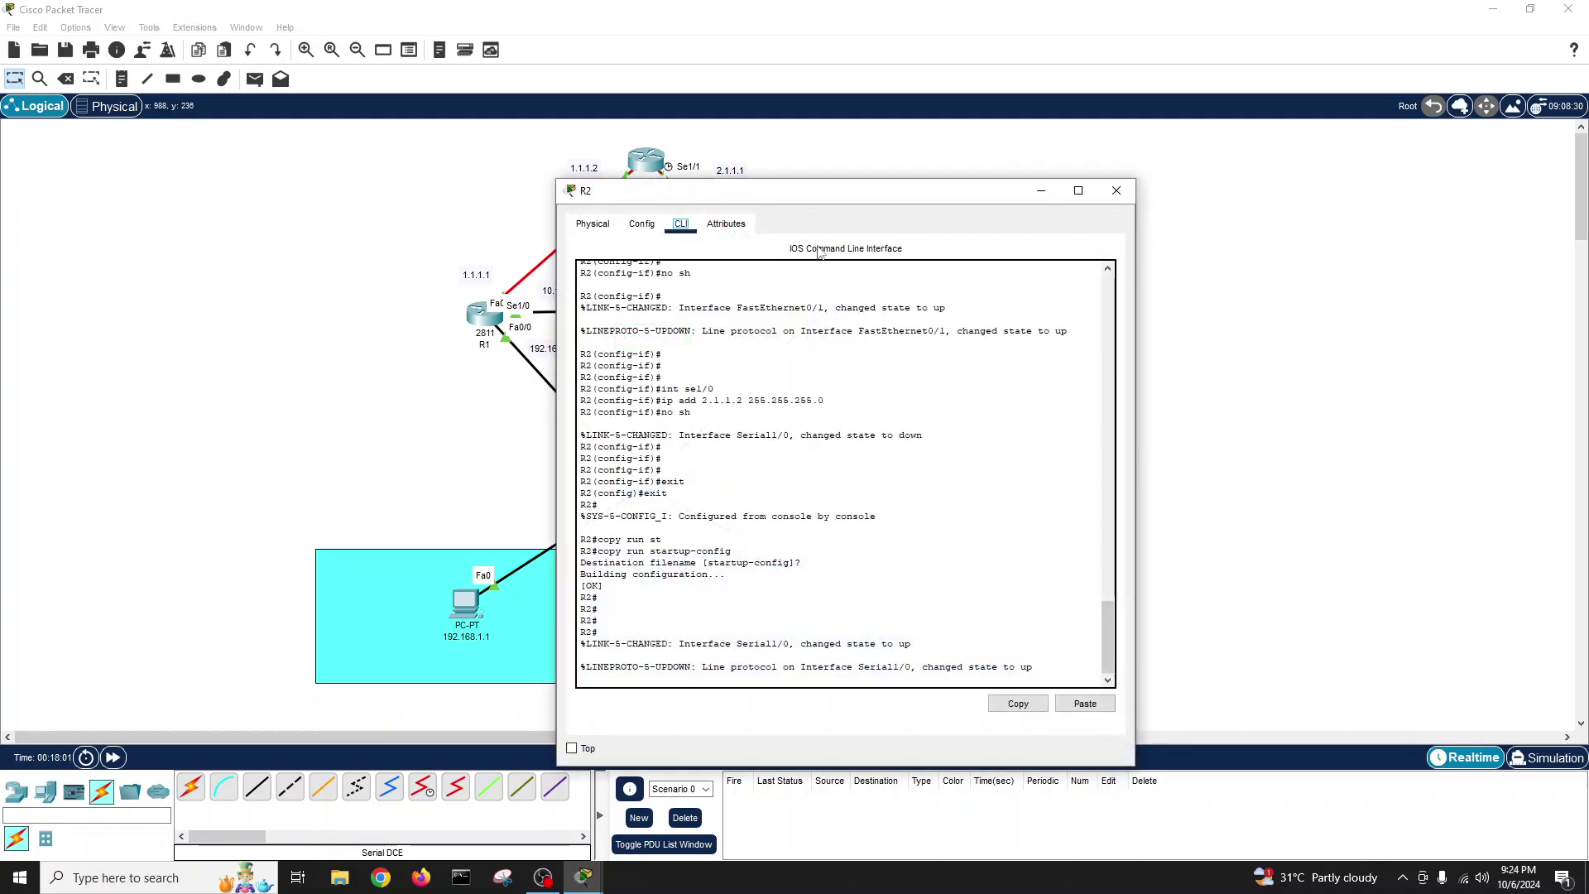
pyautogui.moveTo(799, 200); pyautogui.dragTo(932, 150)
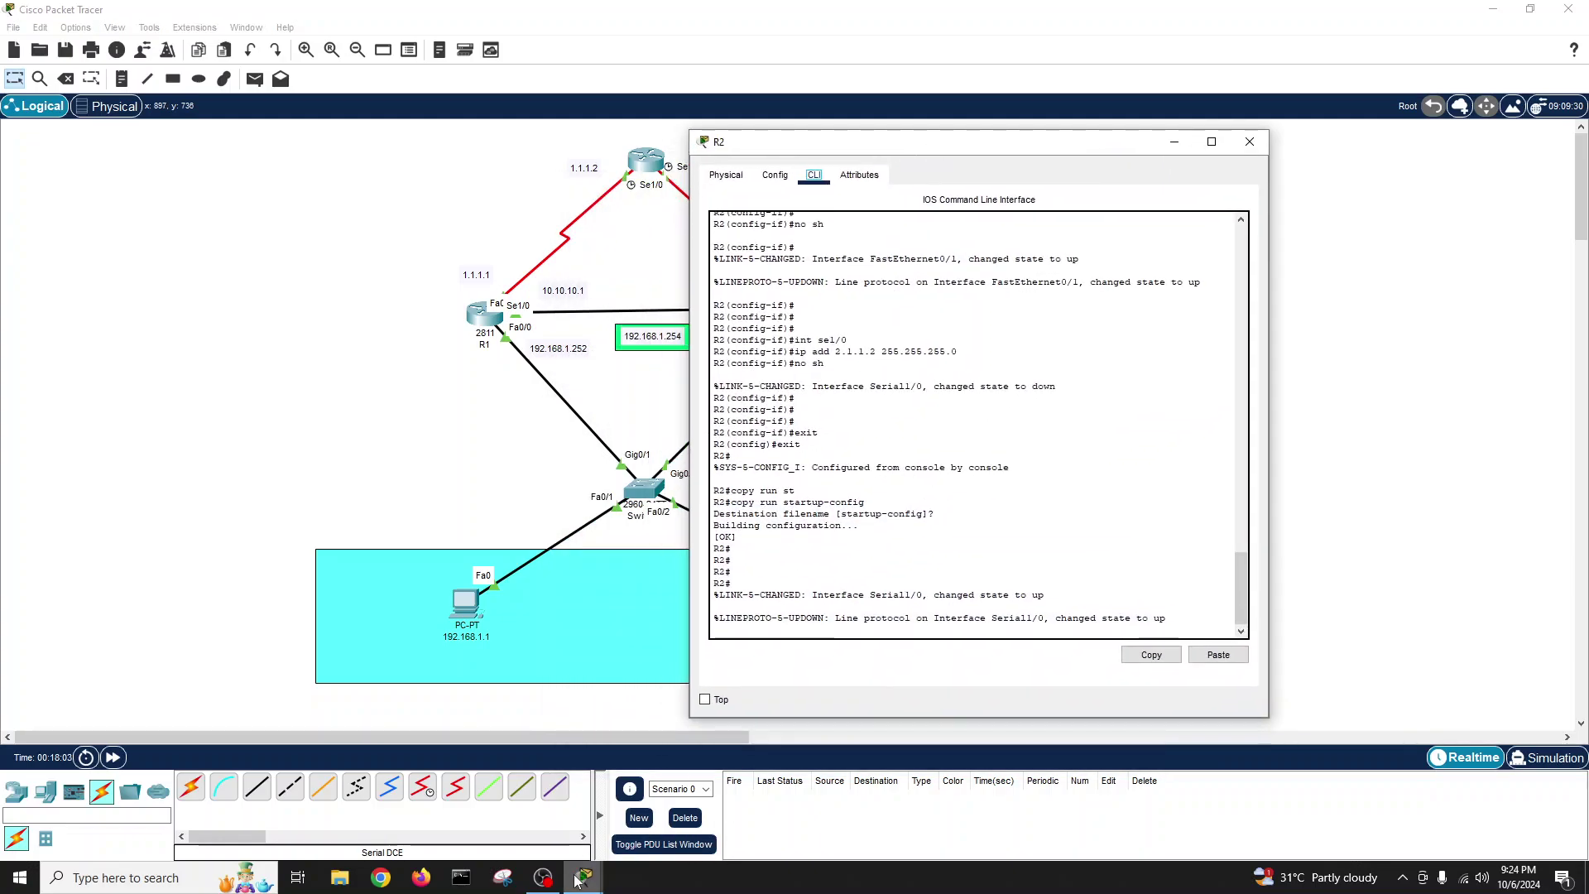
pyautogui.click(580, 880)
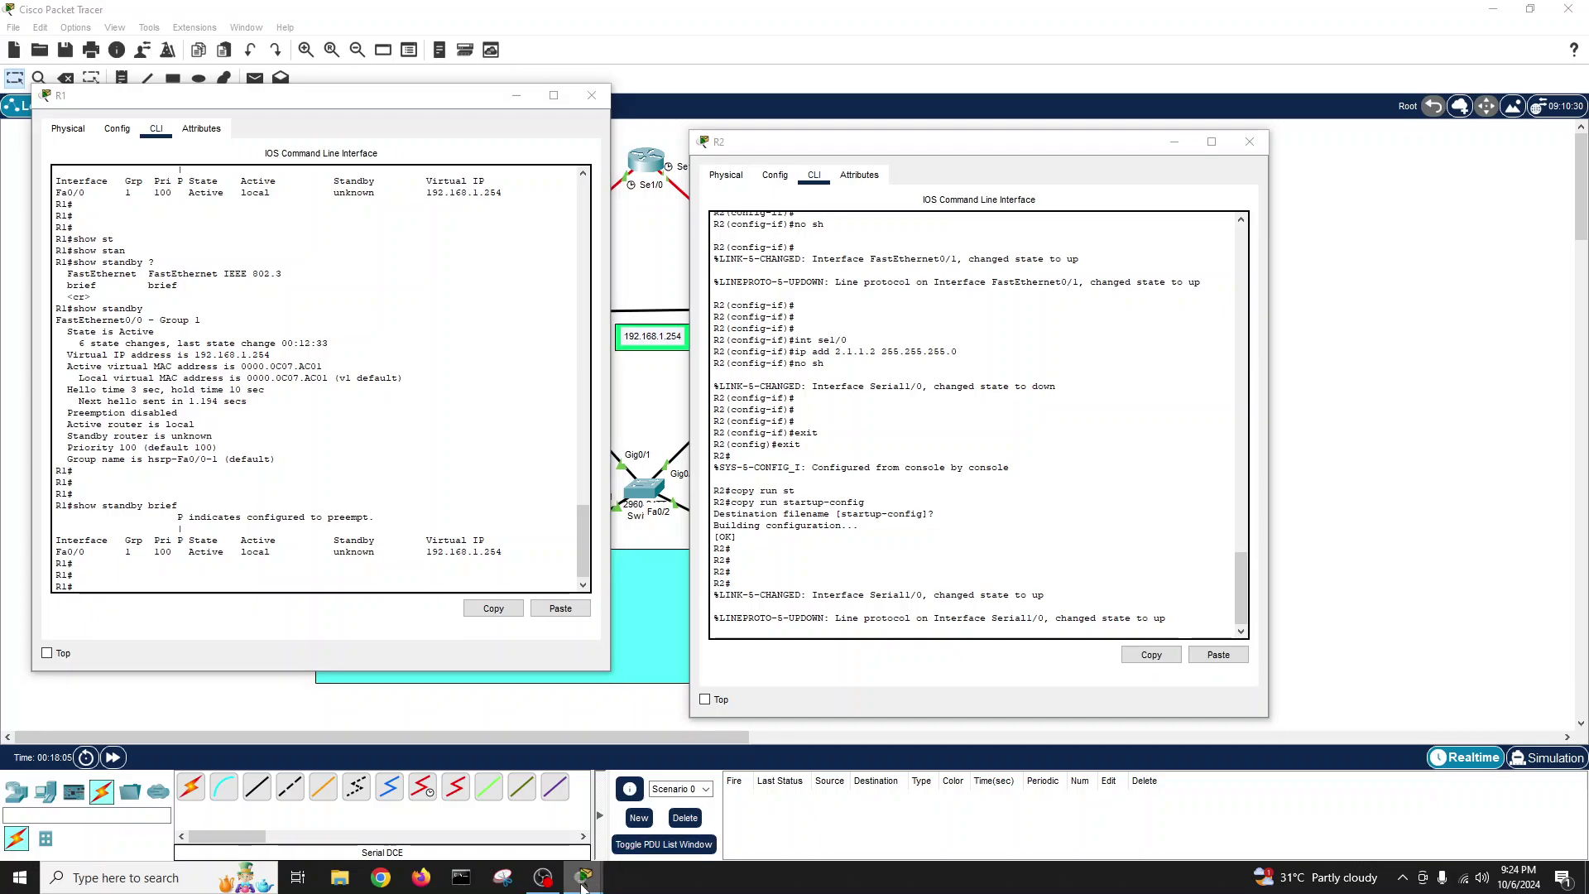
pyautogui.click(596, 808)
pyautogui.moveTo(1070, 114); pyautogui.dragTo(1207, 127)
pyautogui.moveTo(860, 151); pyautogui.dragTo(815, 114)
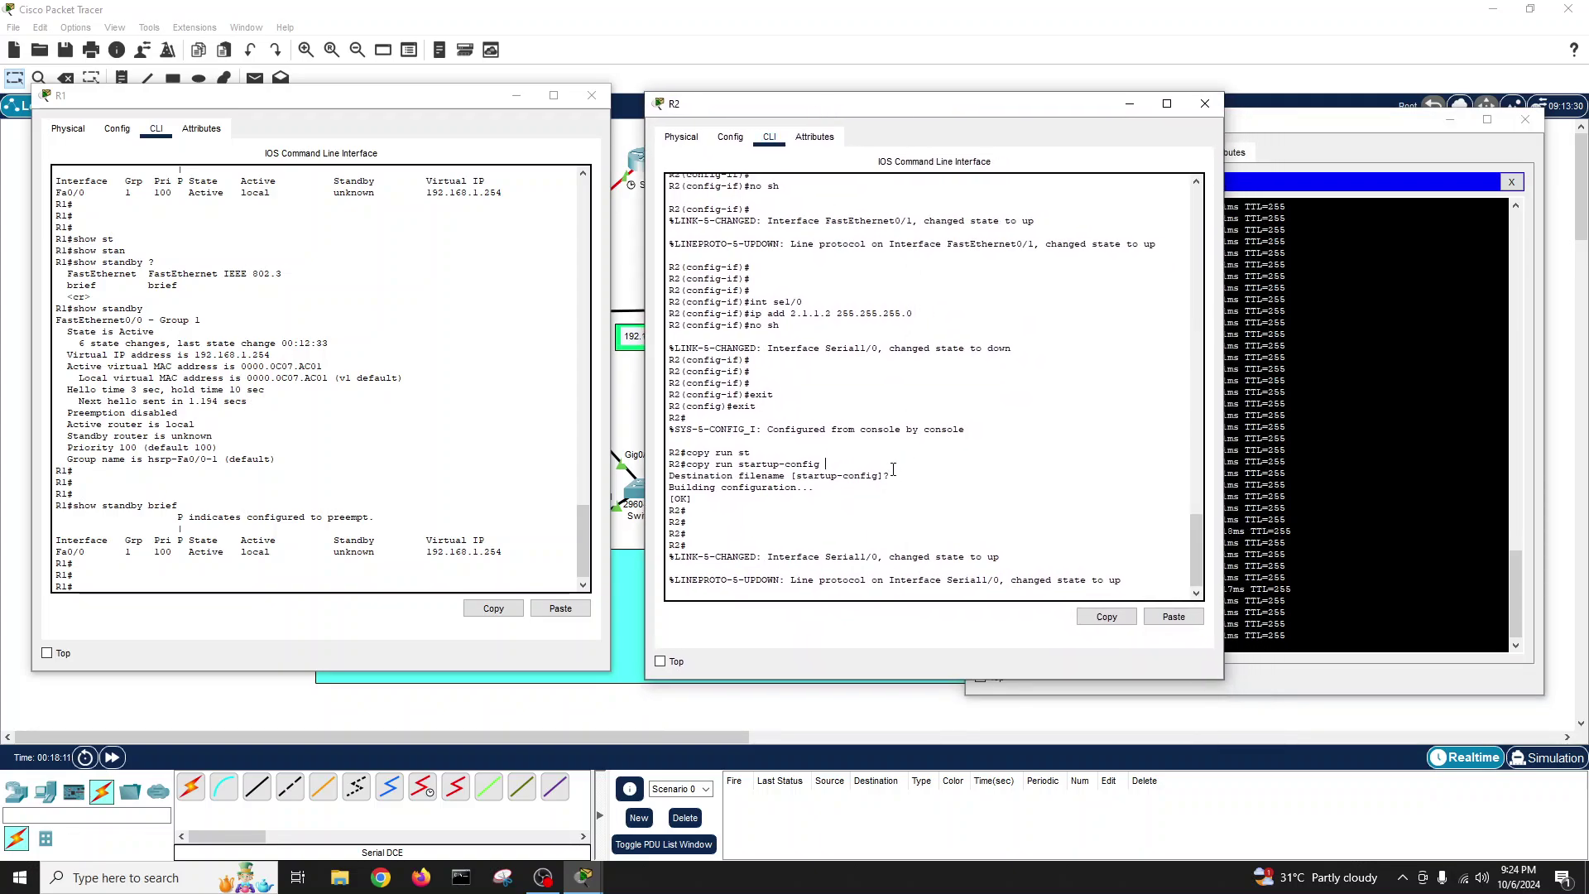
# - Enter global configuration mode on R2 with conf t
pyautogui.press('Return')
pyautogui.press('Return')
pyautogui.press('Return')
pyautogui.press('Return')
pyautogui.write('conf t')
pyautogui.press('Return')
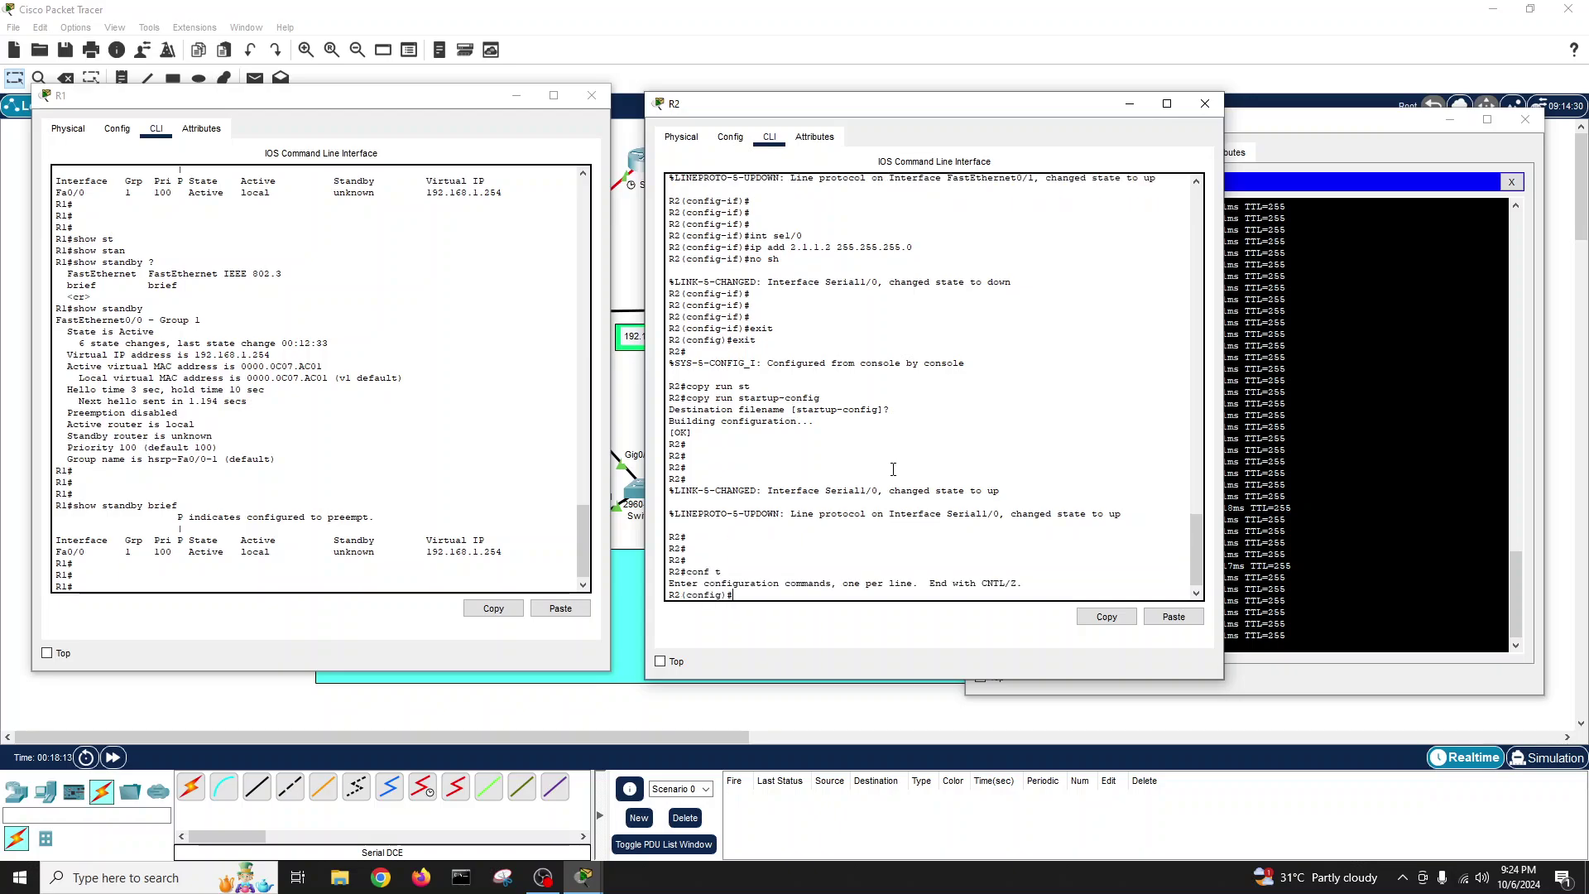
# - Enter interface configuration mode for FastEthernet 0/0 on R2
pyautogui.press('Return')
pyautogui.write('int fa')
pyautogui.press('Tab')
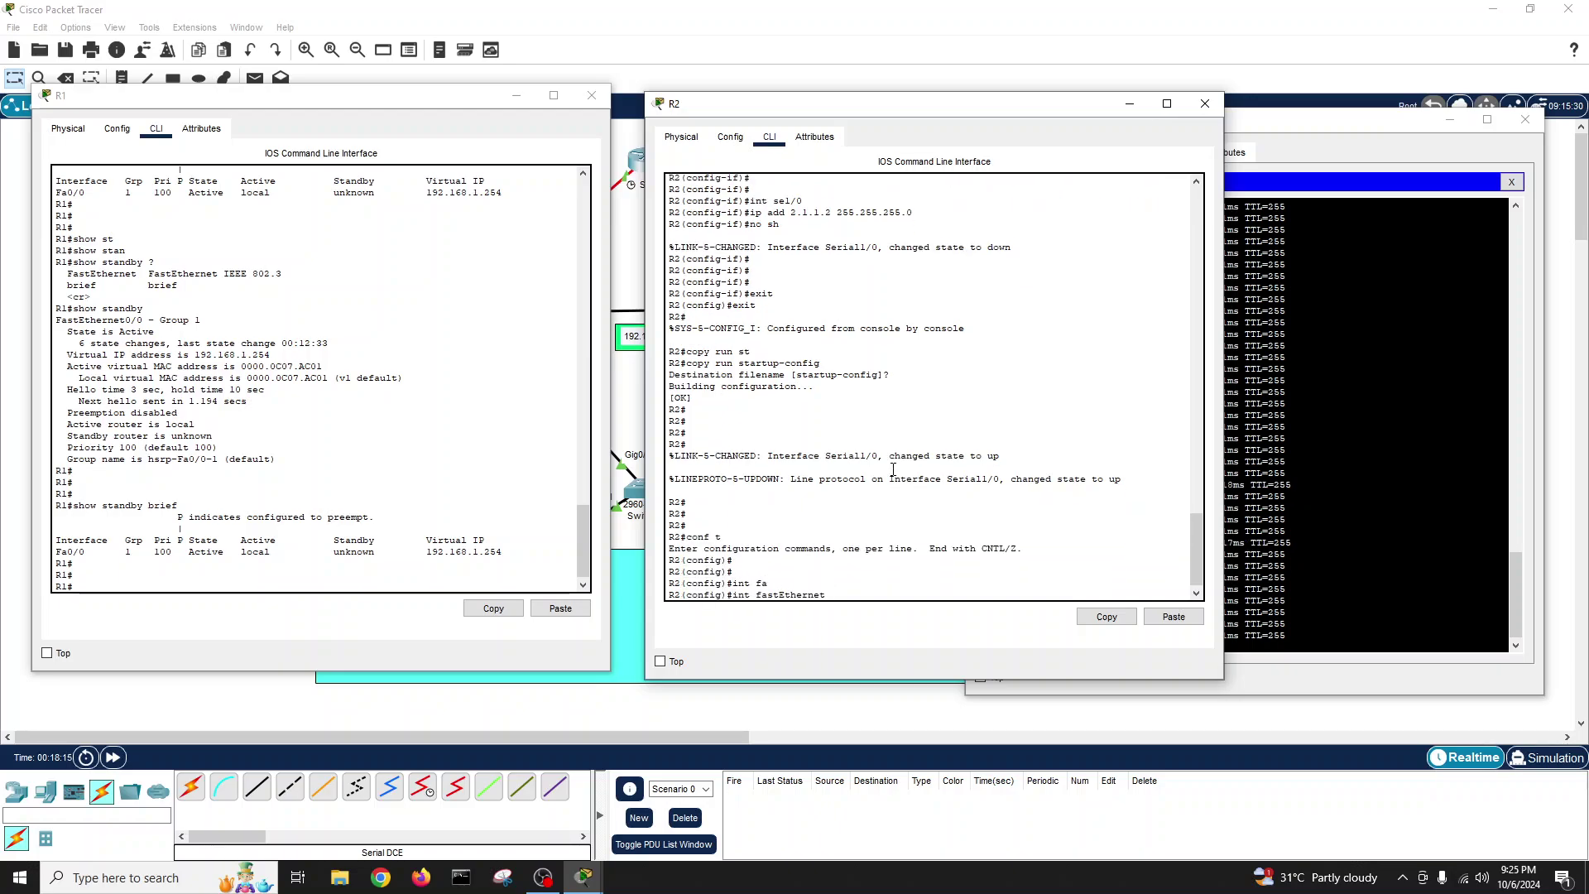
pyautogui.write('0/0')
pyautogui.press('Return')
pyautogui.press('Return')
pyautogui.press('Return')
pyautogui.press('Return')
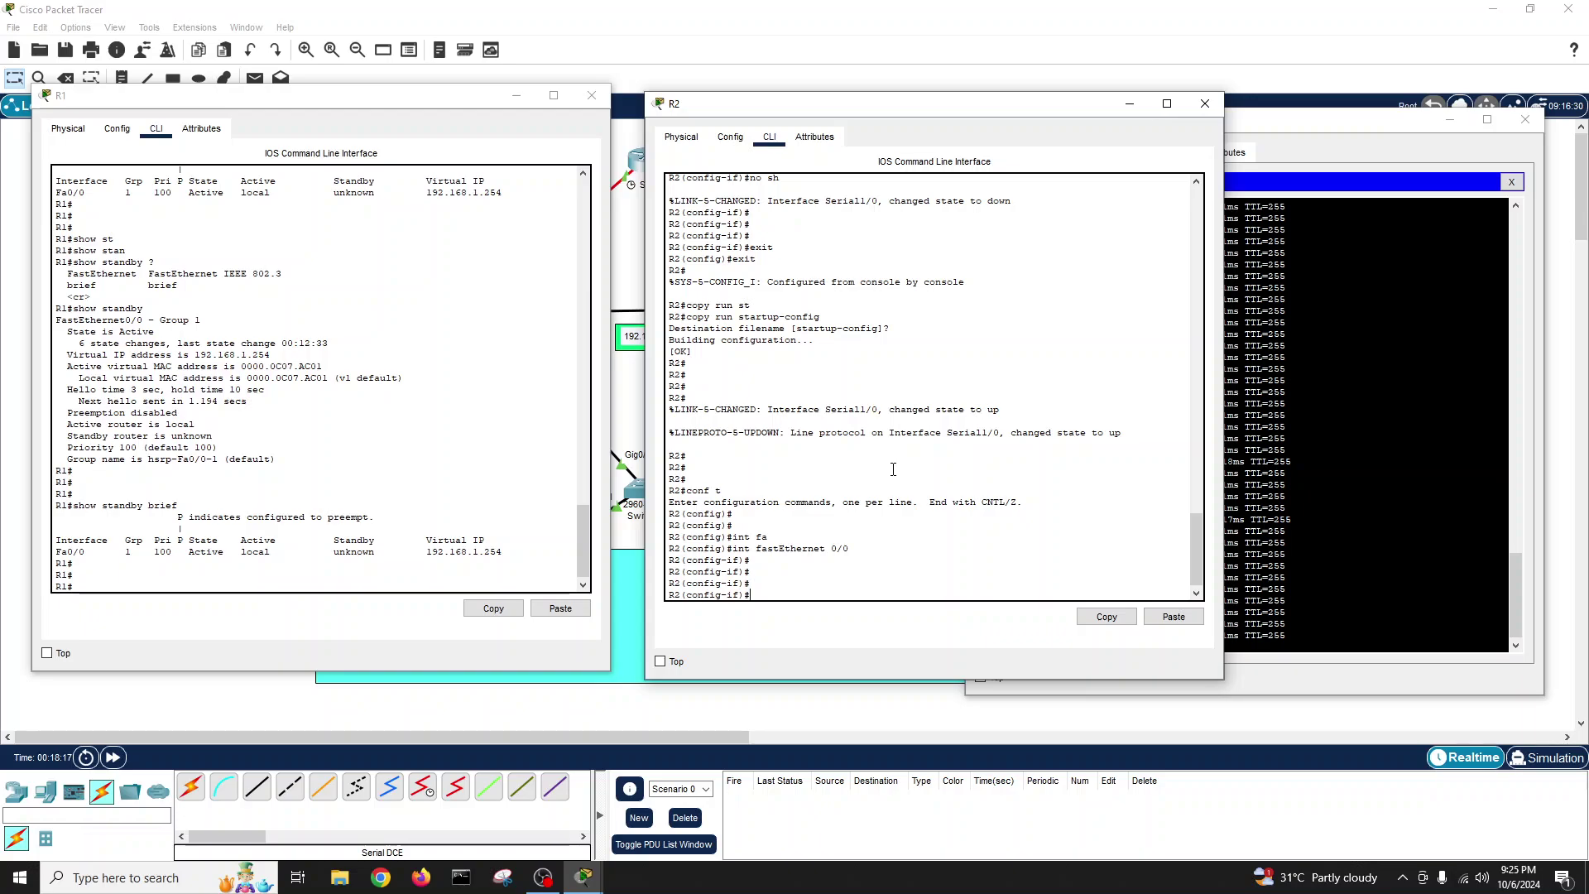
# - Configure HSRP group 1 on R2's FastEthernet 0/0 with virtual IP 192.168.1.254
pyautogui.write('stan')
pyautogui.press('Tab')
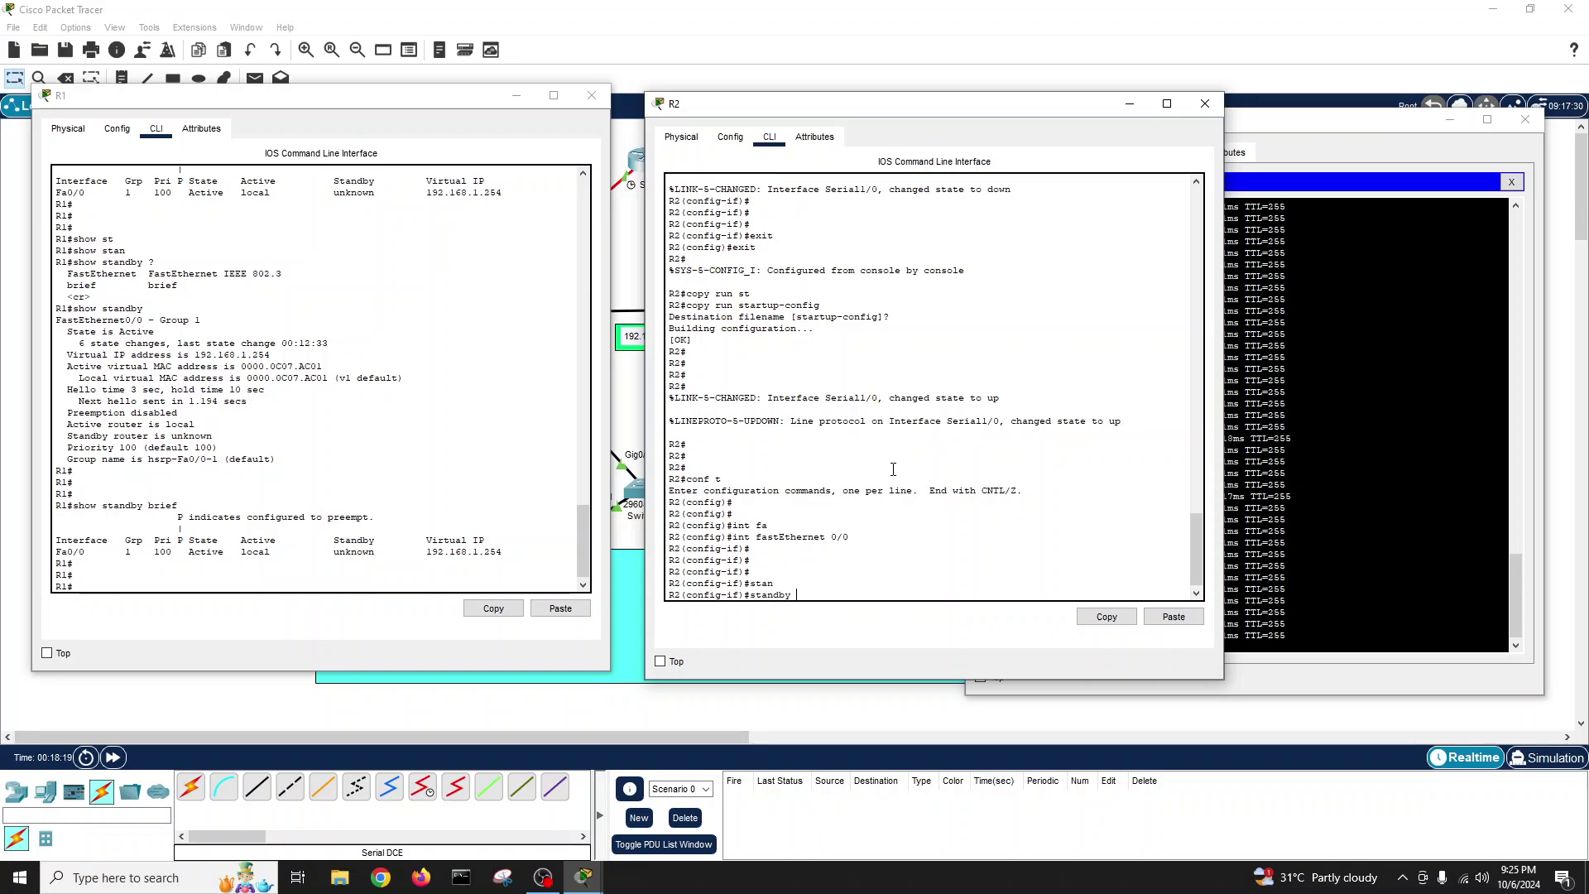
pyautogui.write('1 ip')
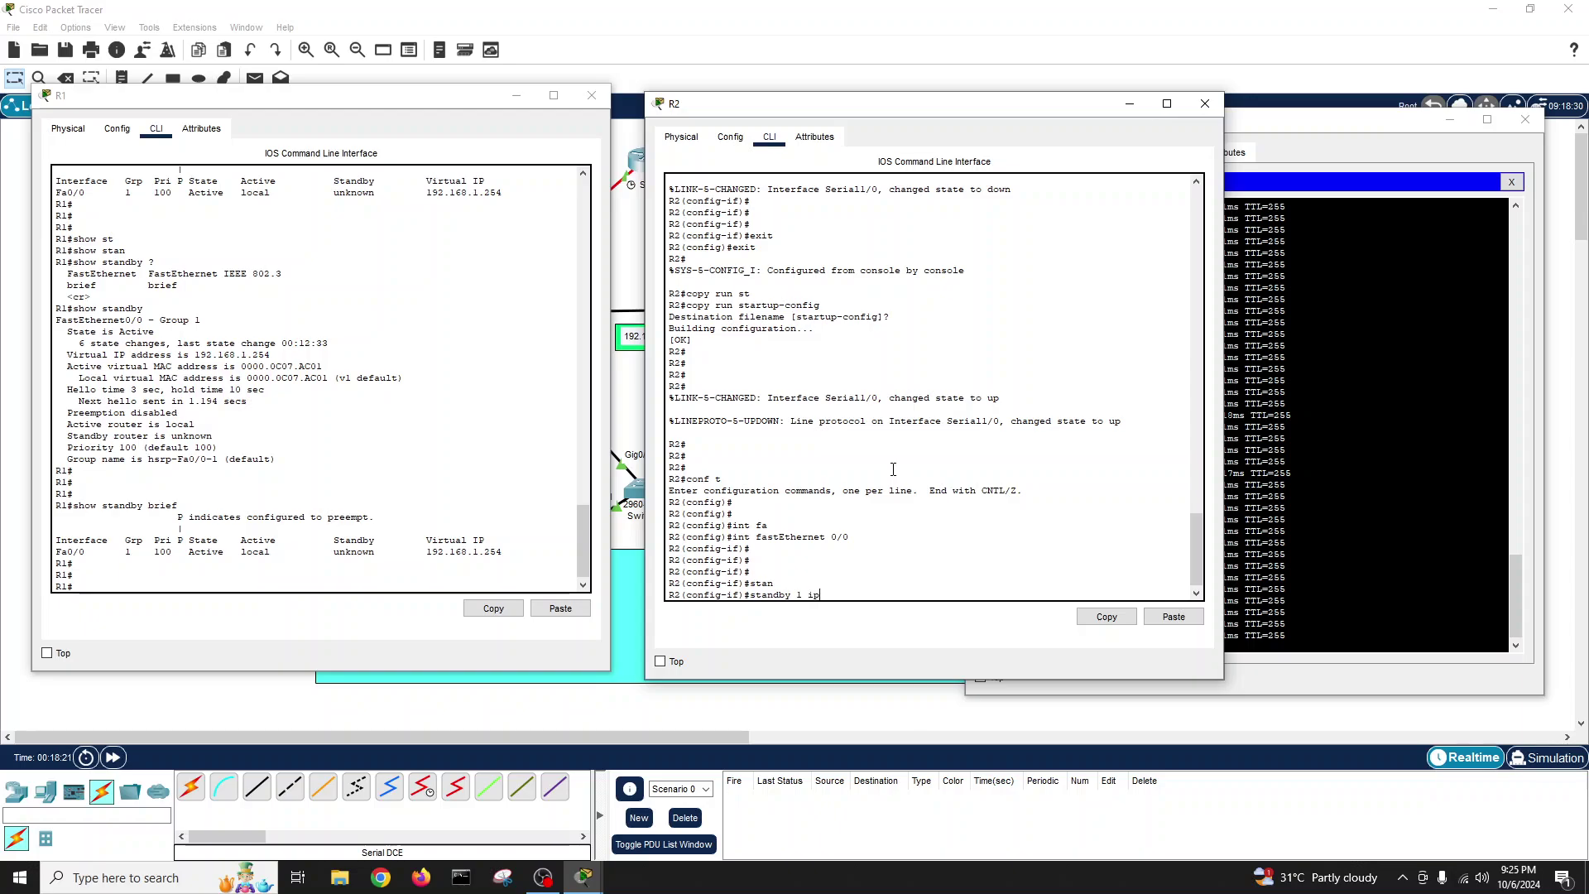
pyautogui.write(' 192.168')
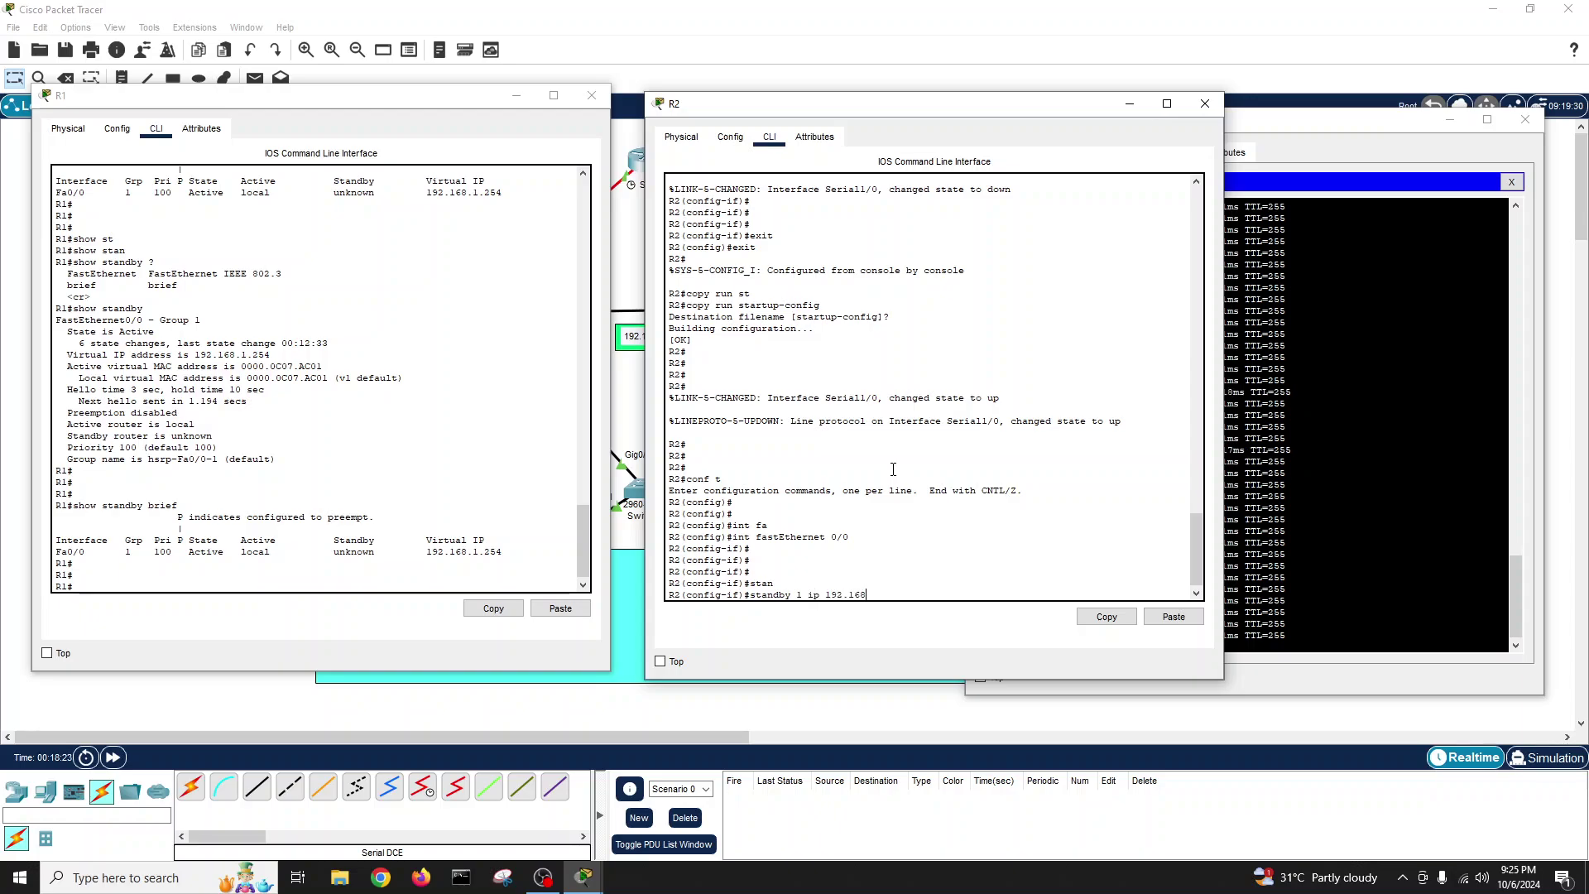
pyautogui.write('.1.254')
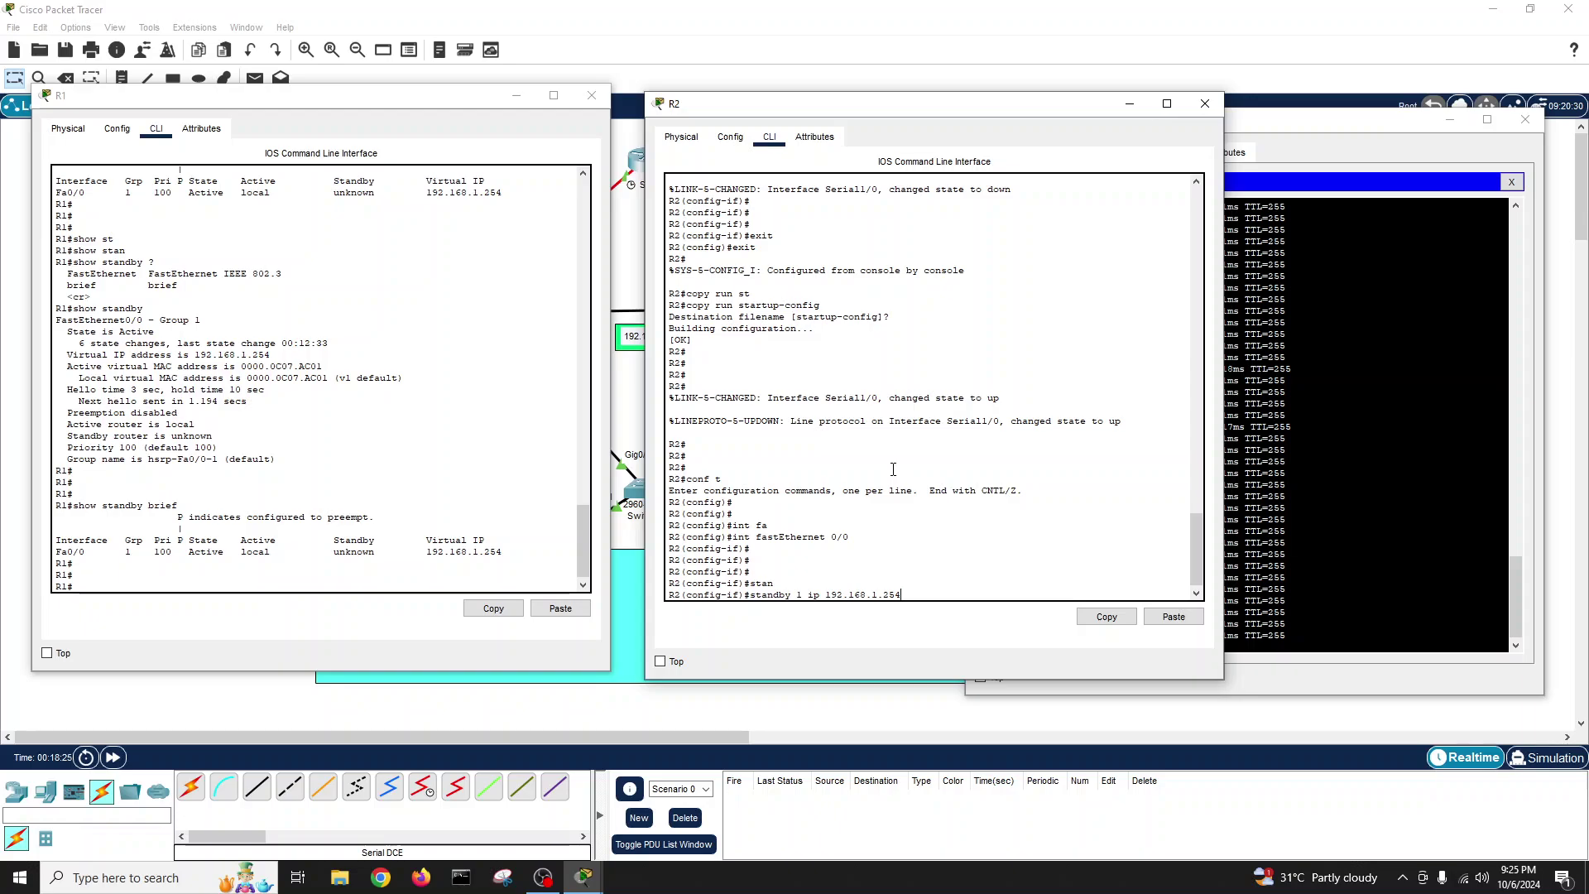
pyautogui.press('Return')
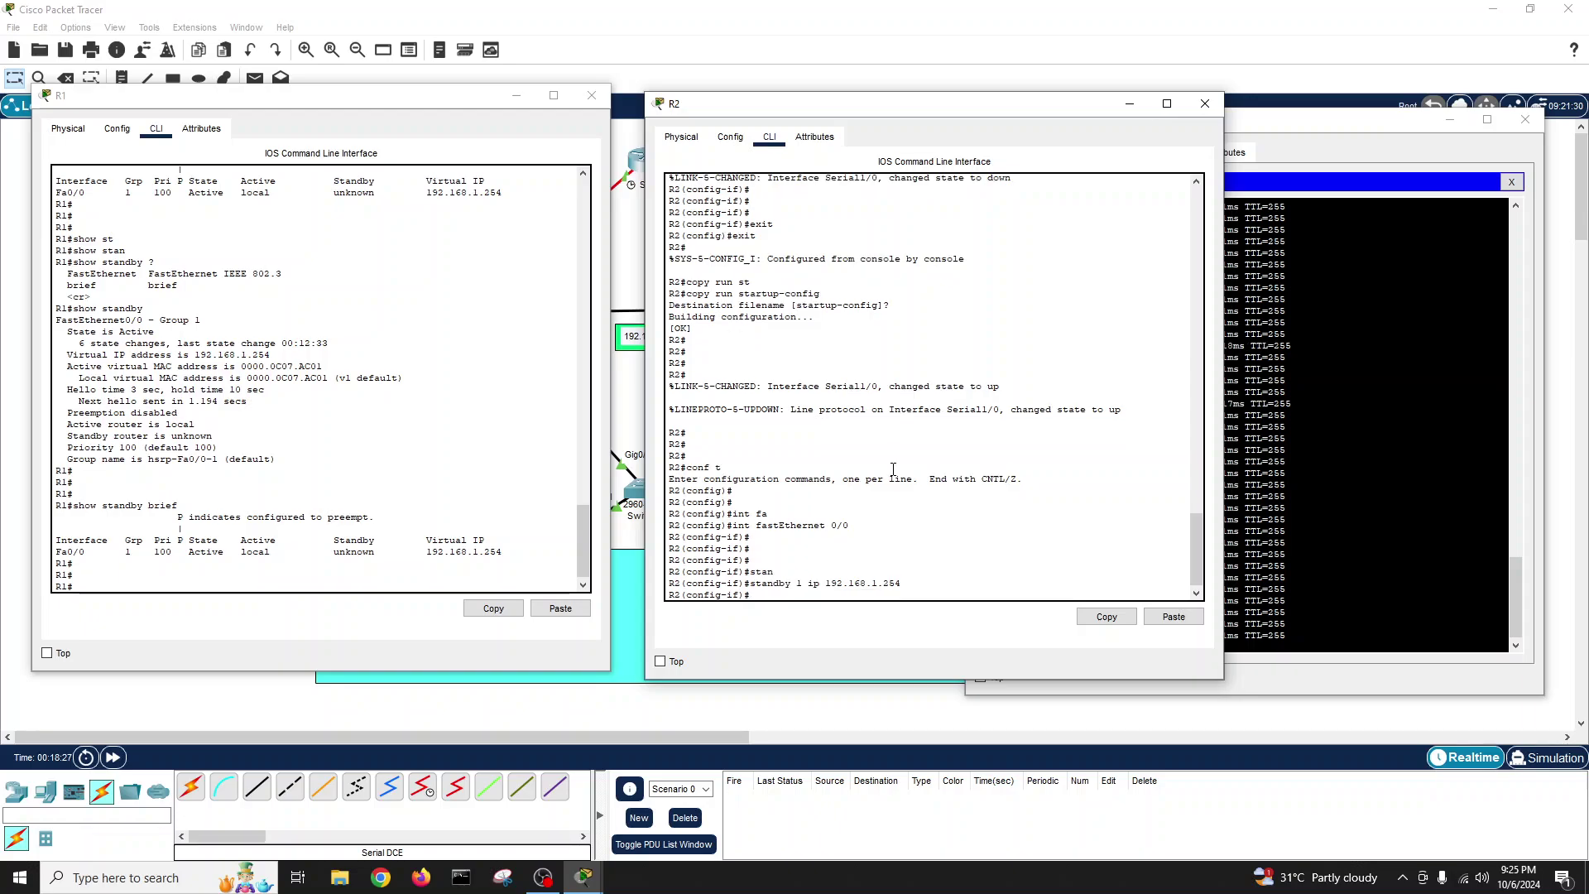
# - Arrange the R1, R2 and 192.168.1.2 windows side by side so both consoles and the ping replies can be read
pyautogui.moveTo(786, 104); pyautogui.dragTo(766, 102)
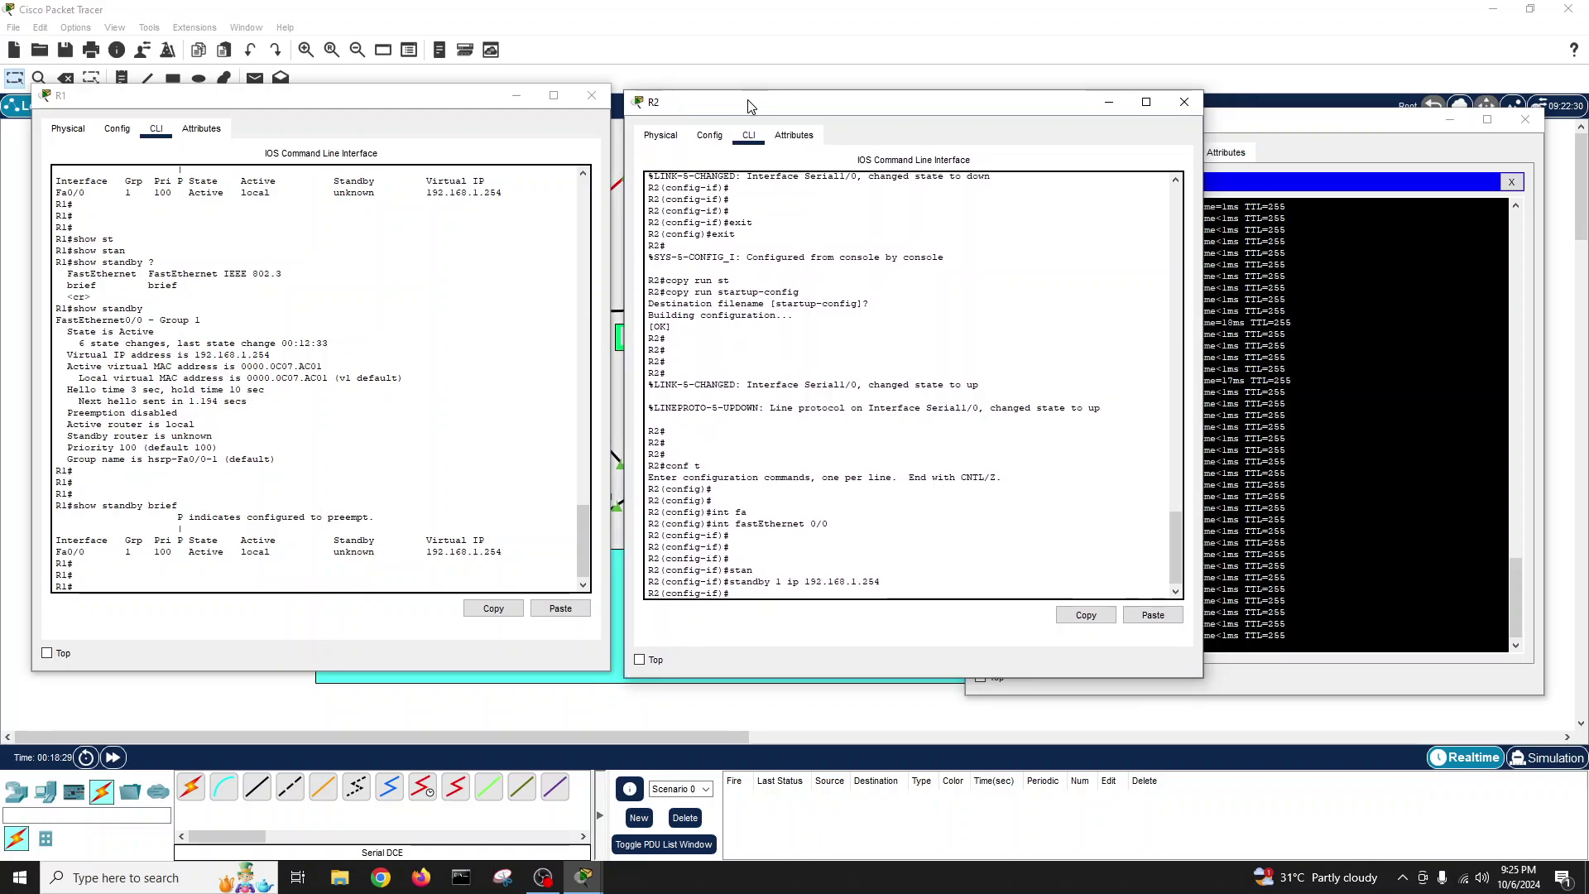
pyautogui.moveTo(501, 105); pyautogui.dragTo(477, 106)
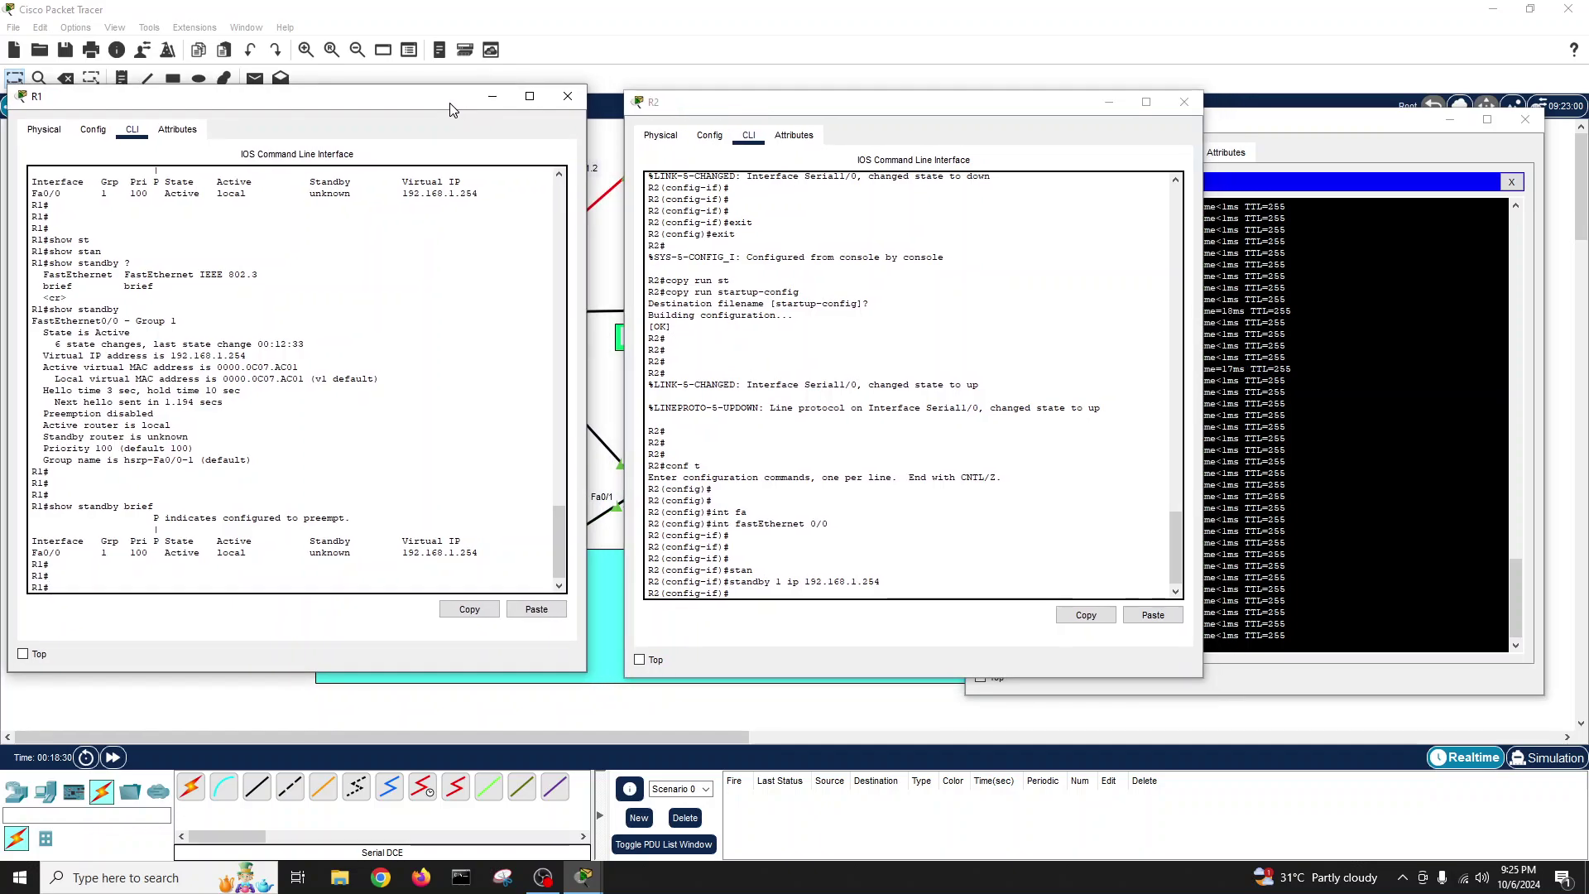
pyautogui.click(695, 112)
pyautogui.moveTo(694, 113); pyautogui.dragTo(674, 108)
pyautogui.click(1195, 135)
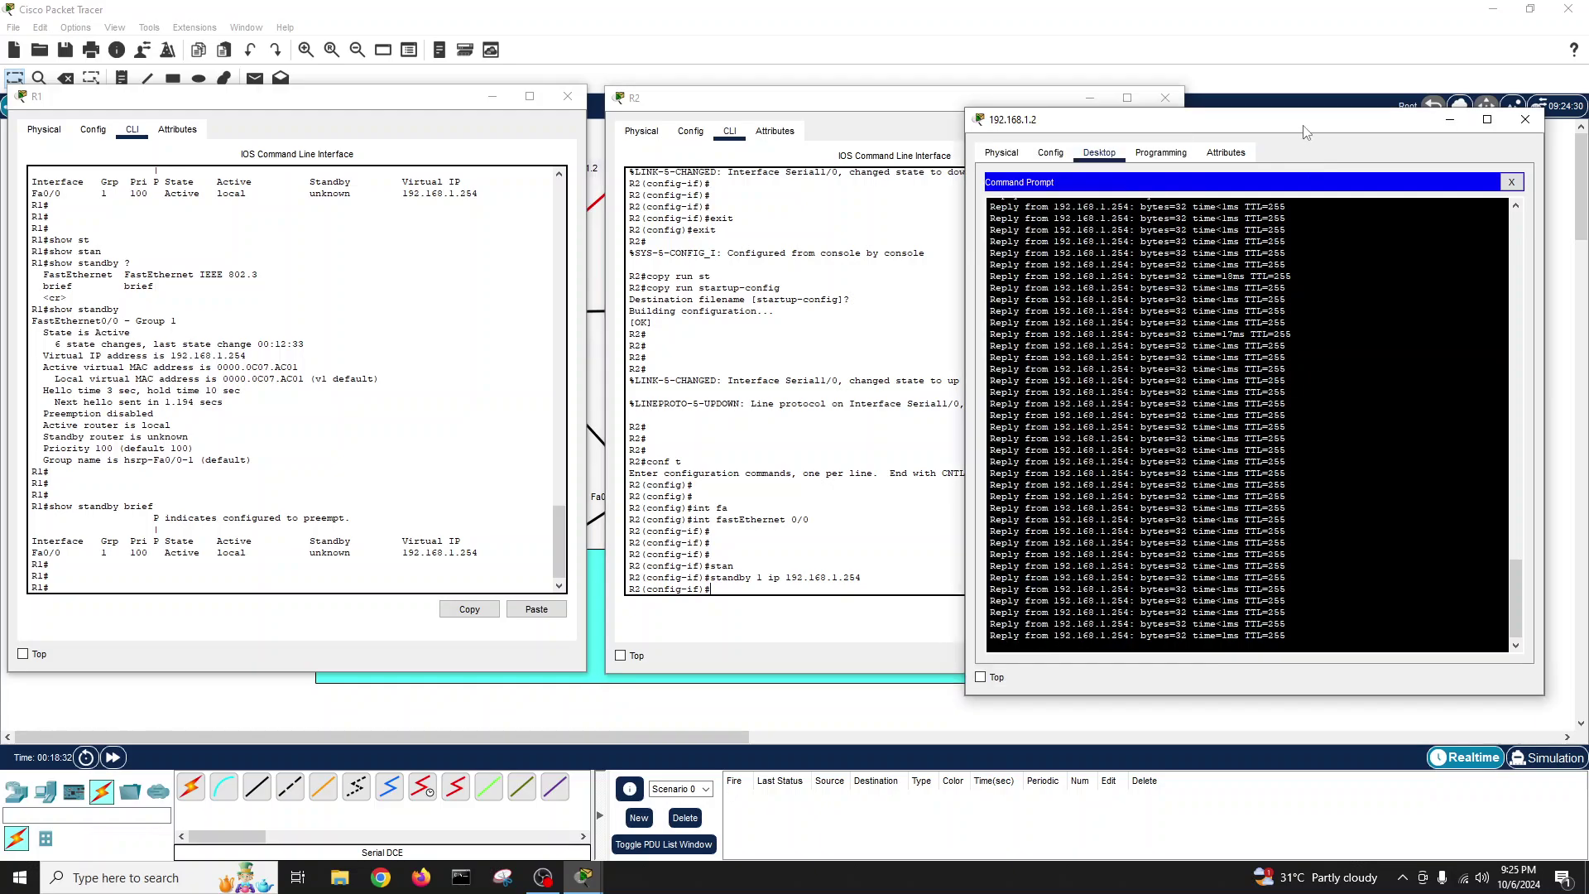
pyautogui.moveTo(1195, 132); pyautogui.dragTo(1217, 131)
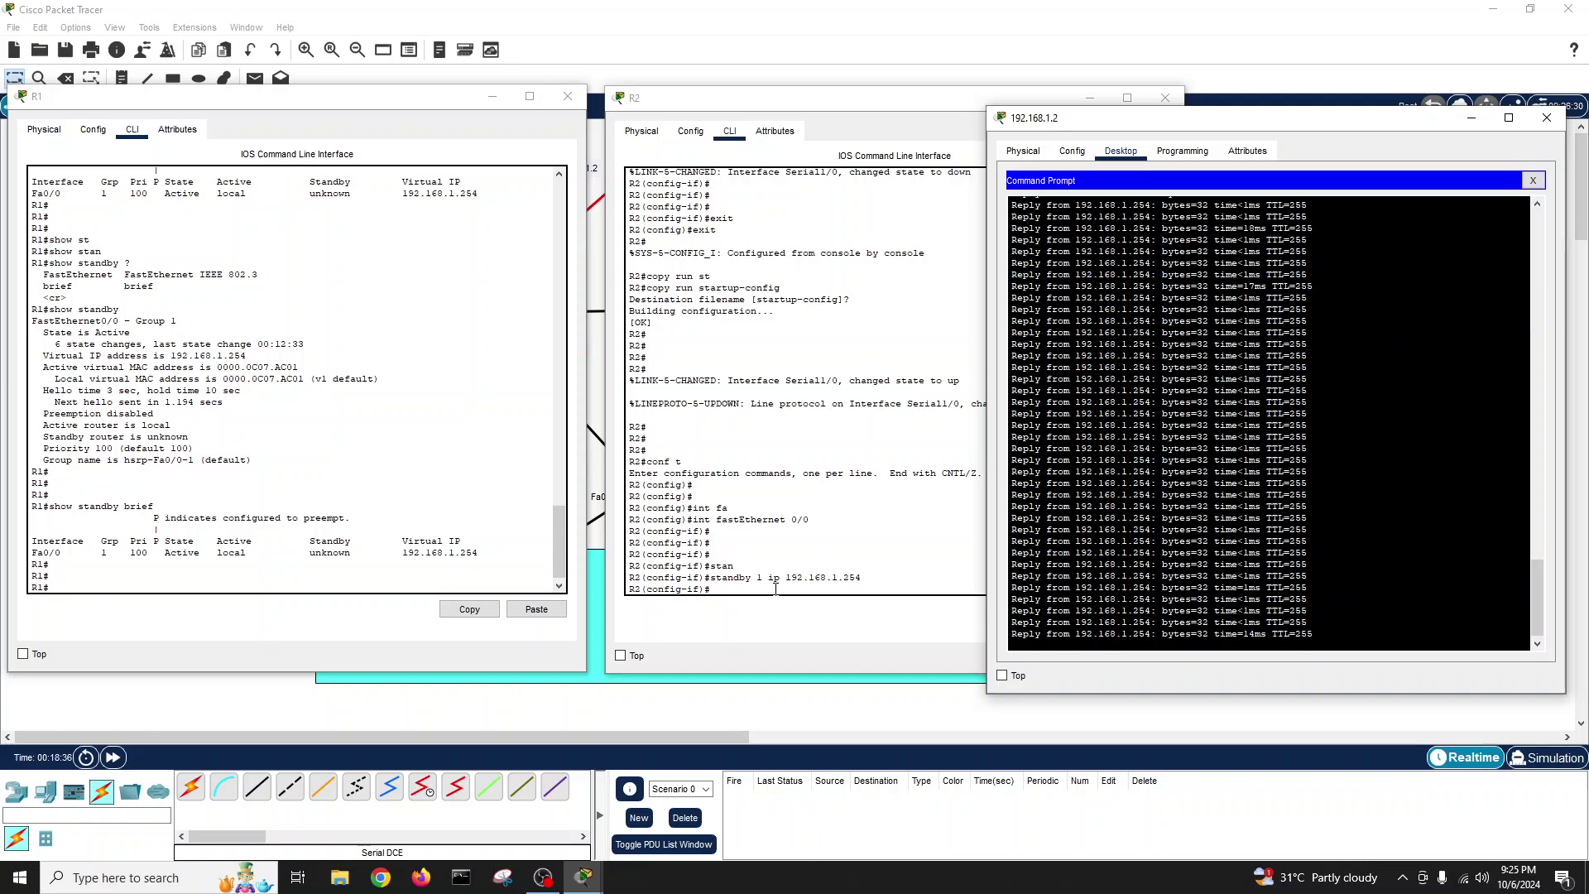
pyautogui.moveTo(1084, 128); pyautogui.dragTo(1243, 117)
pyautogui.moveTo(1288, 106); pyautogui.dragTo(1287, 106)
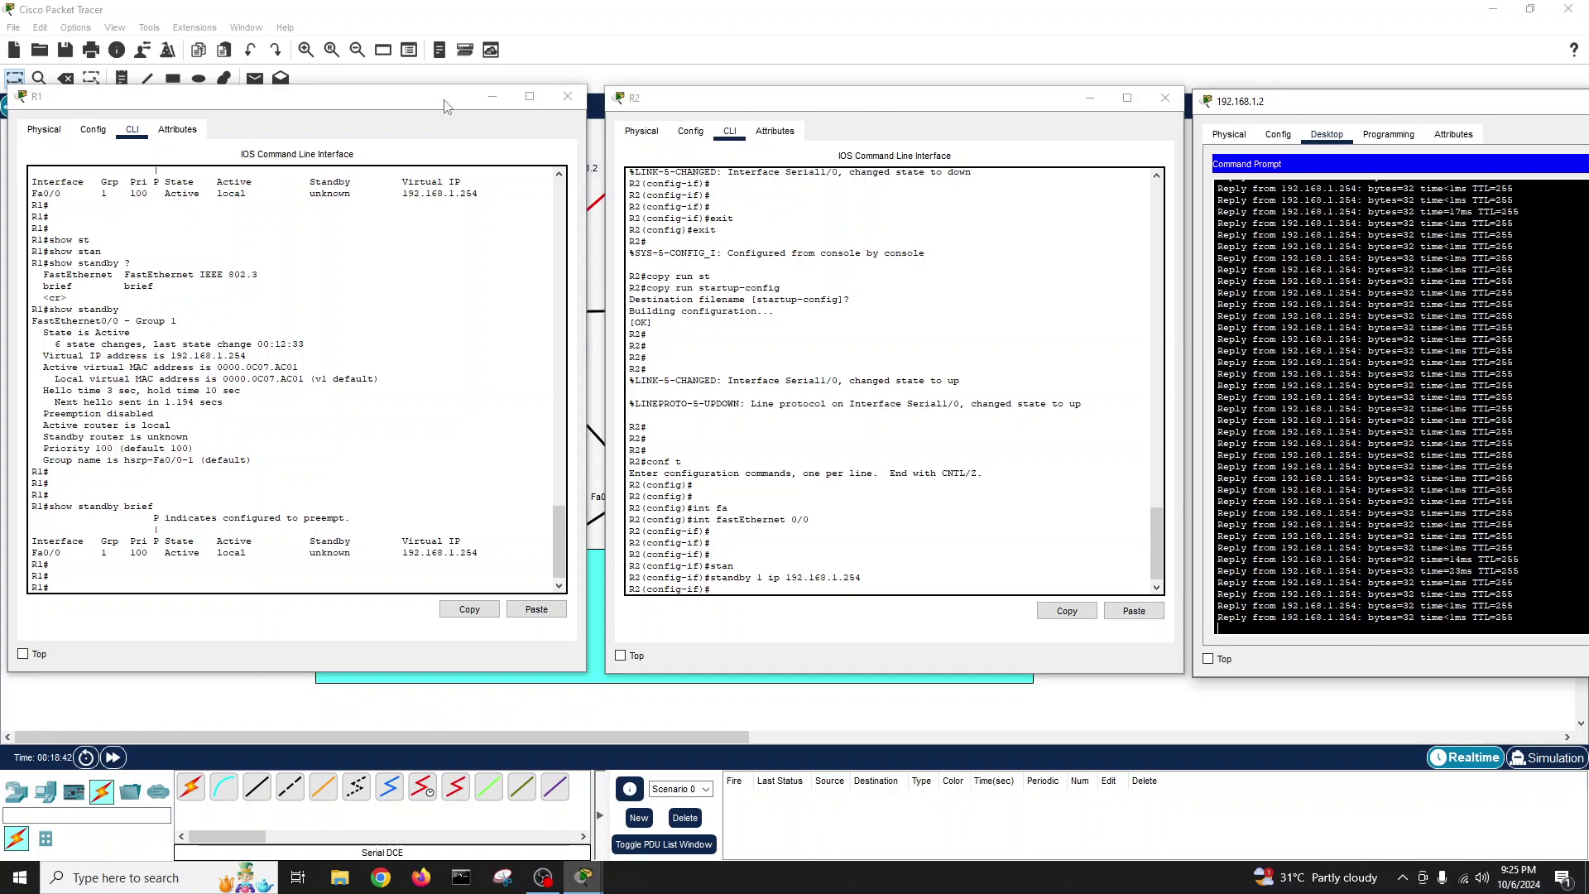
pyautogui.moveTo(446, 106); pyautogui.dragTo(439, 114)
pyautogui.moveTo(690, 99); pyautogui.dragTo(673, 106)
pyautogui.moveTo(1267, 106); pyautogui.dragTo(1251, 106)
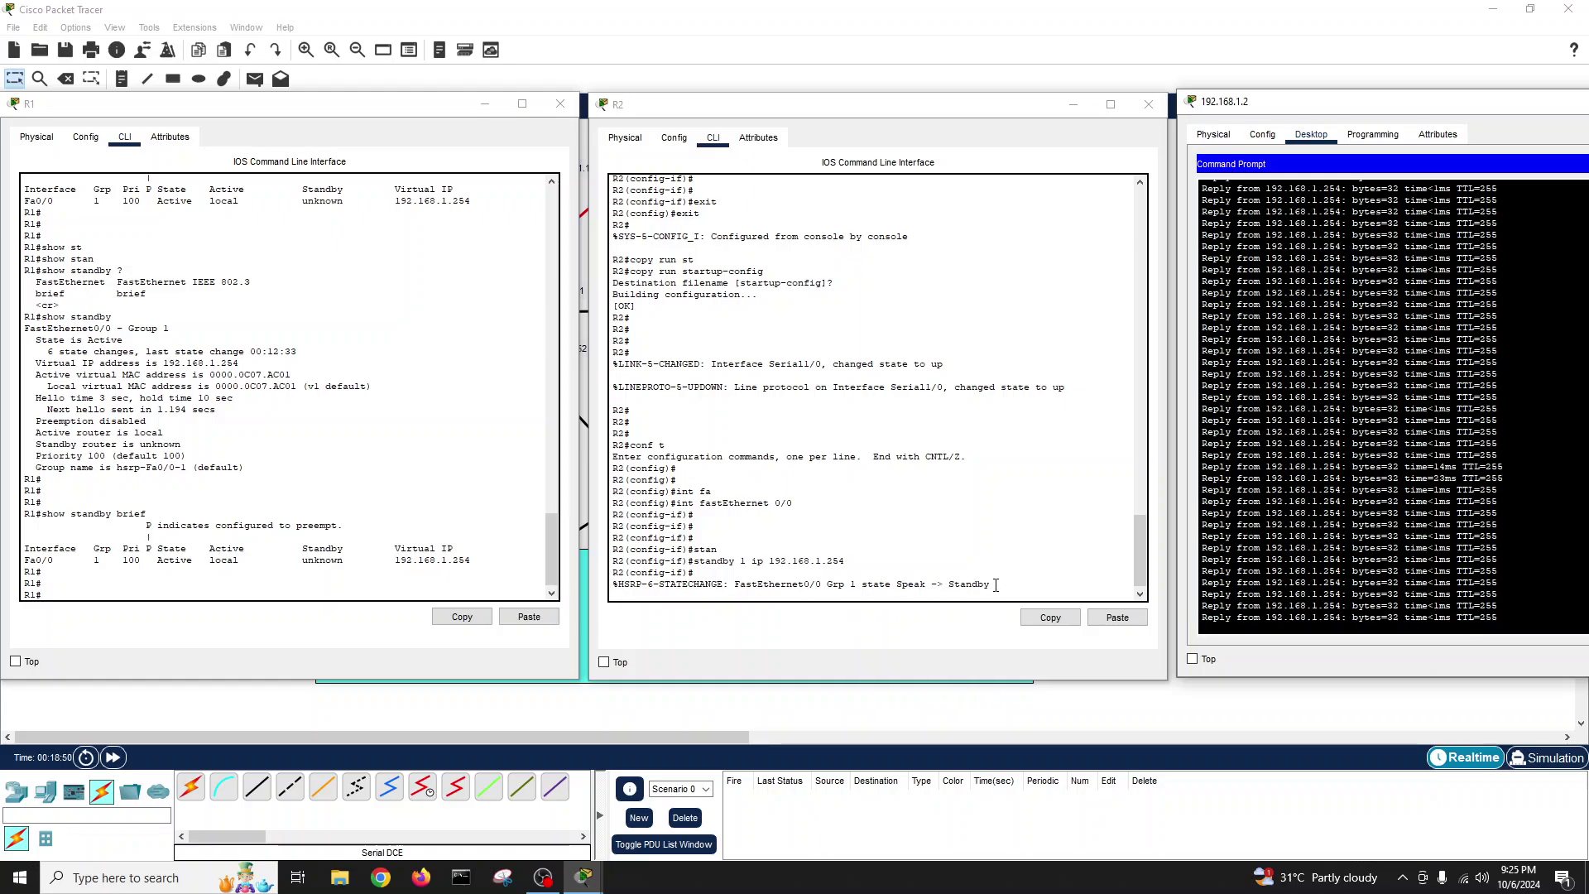
# - Examine the HSRP state change message for FastEthernet0/0 in R2's console and return to a fresh prompt
pyautogui.moveTo(996, 586); pyautogui.dragTo(611, 585)
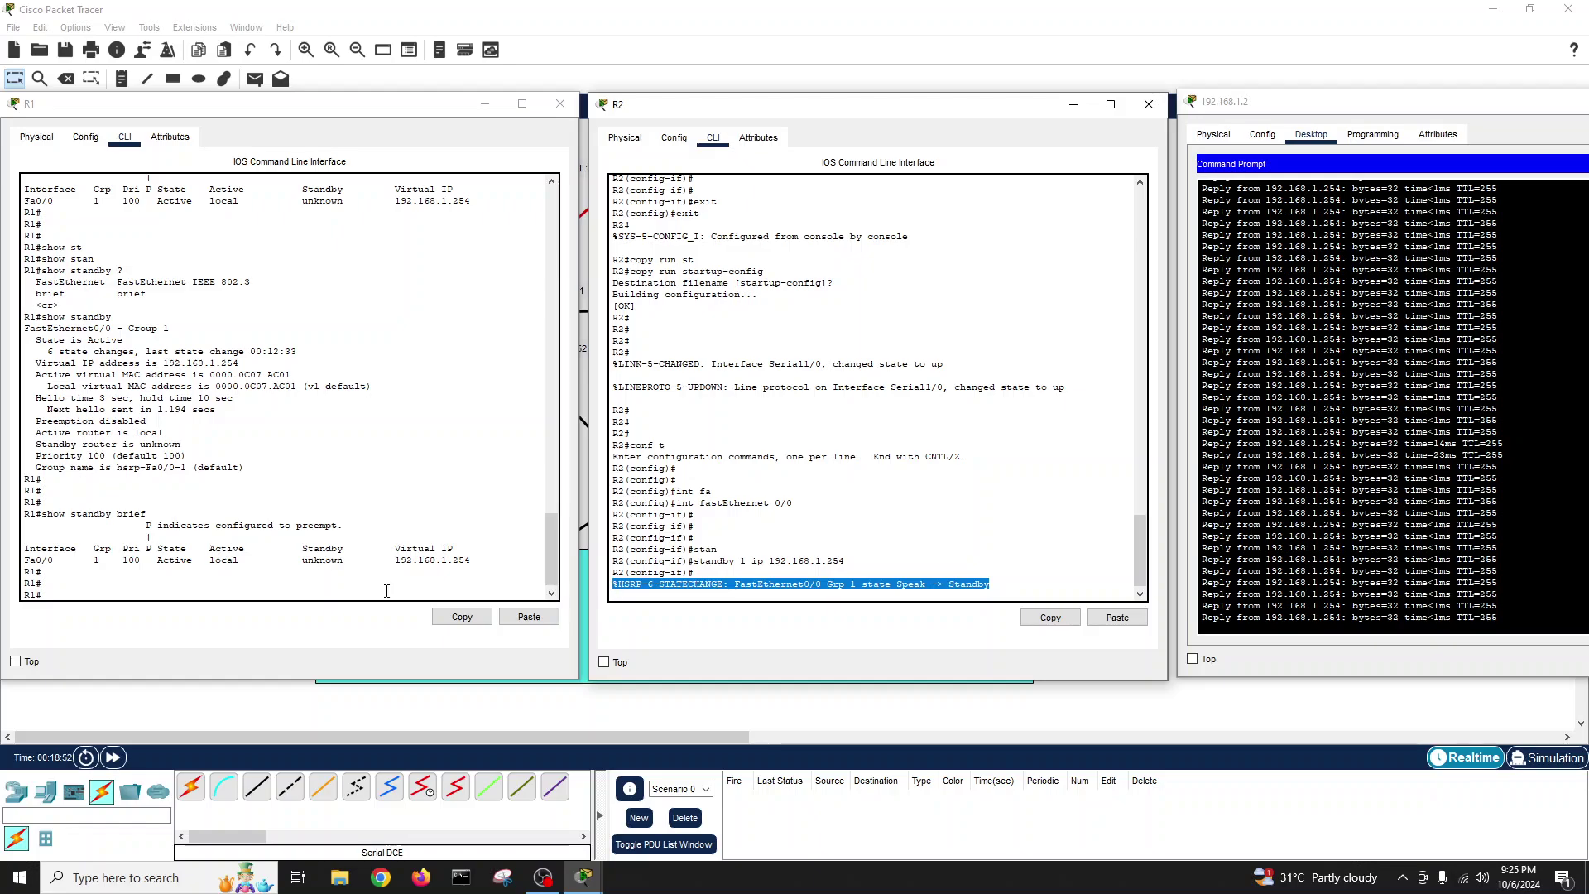
pyautogui.click(990, 586)
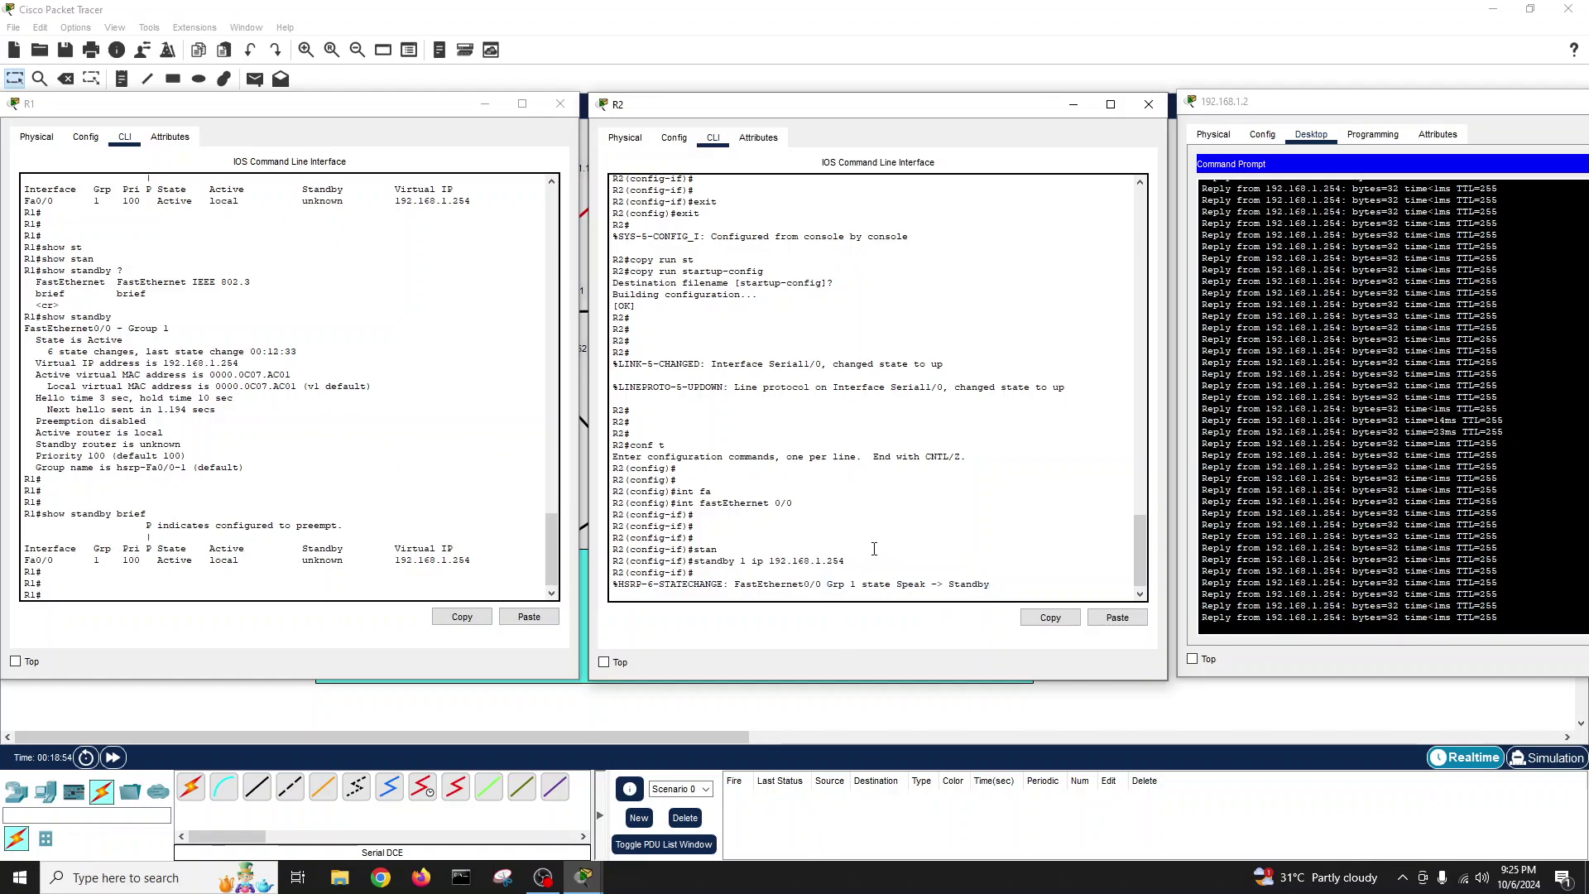
pyautogui.press('Return')
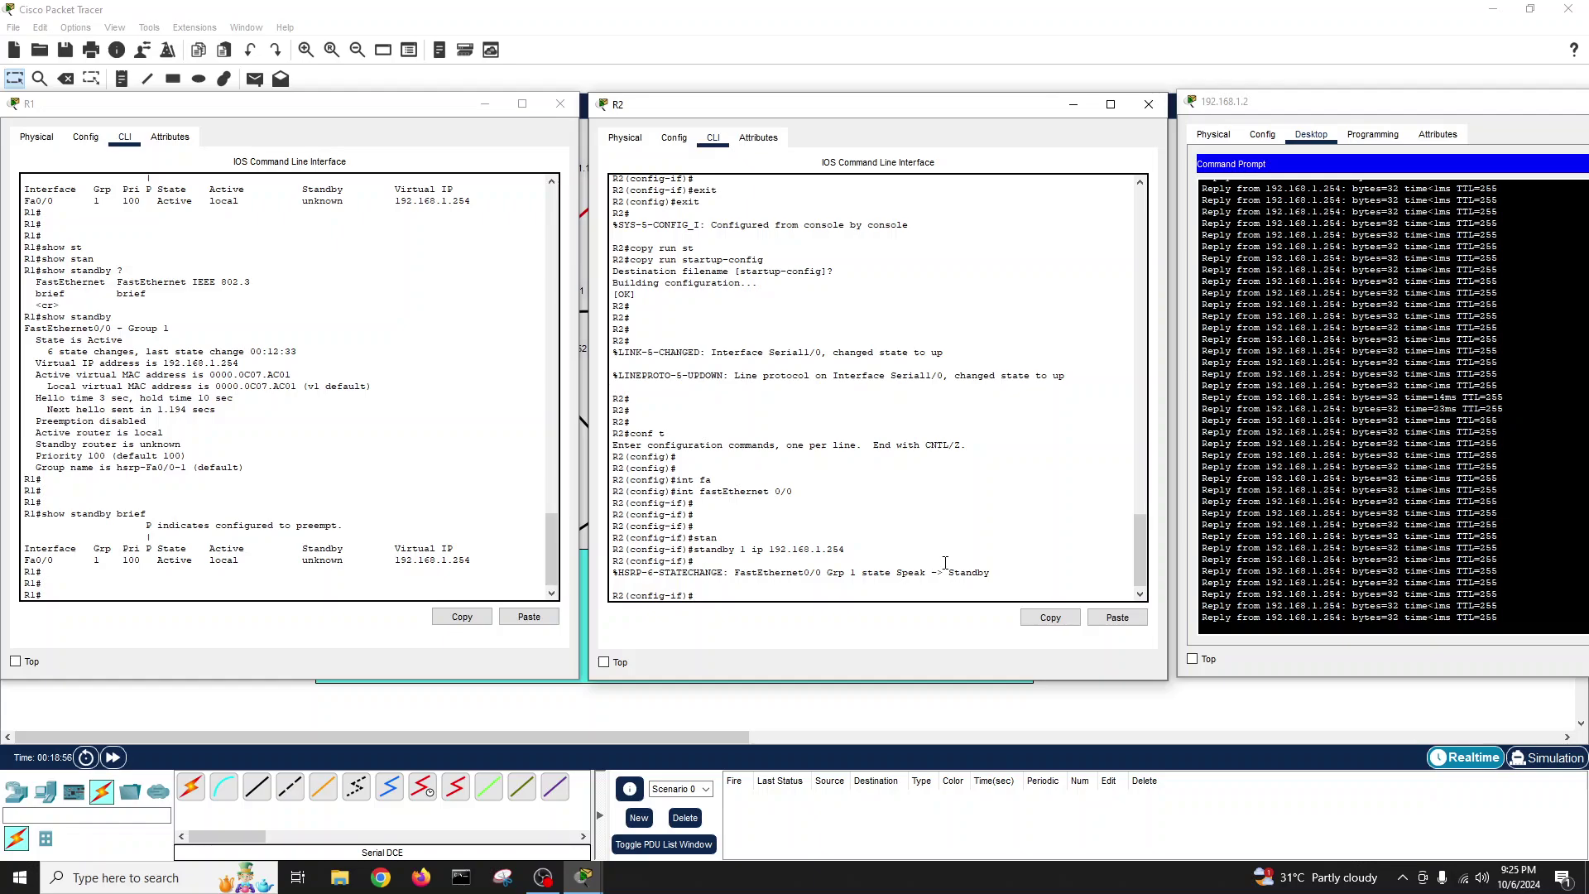
# - Exit interface and global configuration modes on R2 to return to privileged EXEC mode
pyautogui.write('exit')
pyautogui.press('Return')
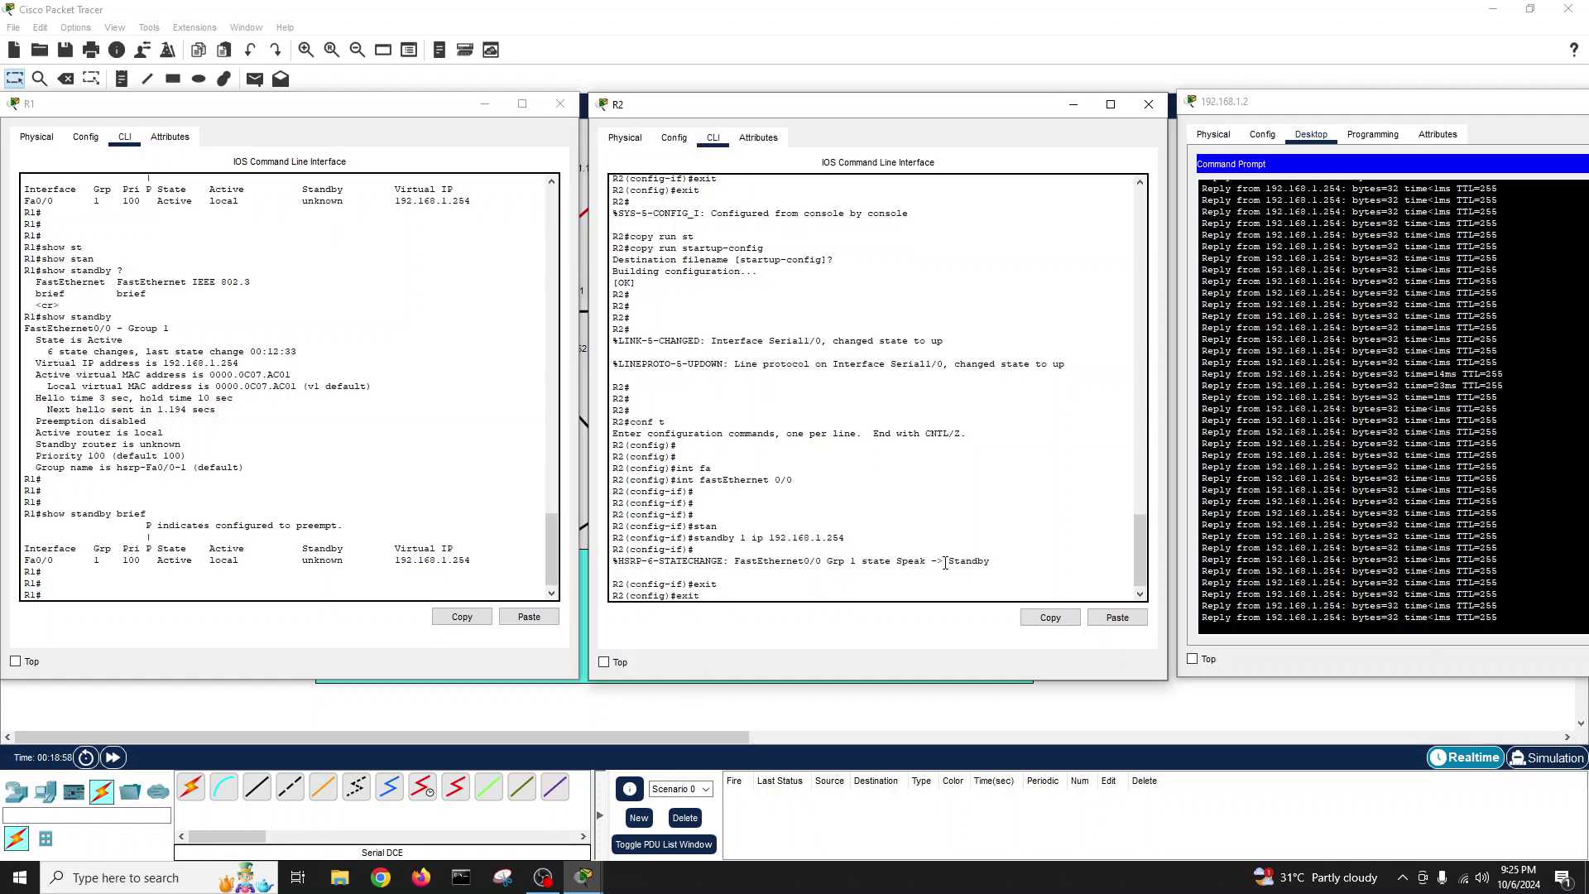
pyautogui.write('exit')
pyautogui.press('Return')
pyautogui.press('Return')
# - Save R2's configuration with write memory
pyautogui.write('wr')
pyautogui.press('Tab')
pyautogui.write('me')
pyautogui.press('Tab')
pyautogui.press('Return')
pyautogui.press('Return')
pyautogui.press('Return')
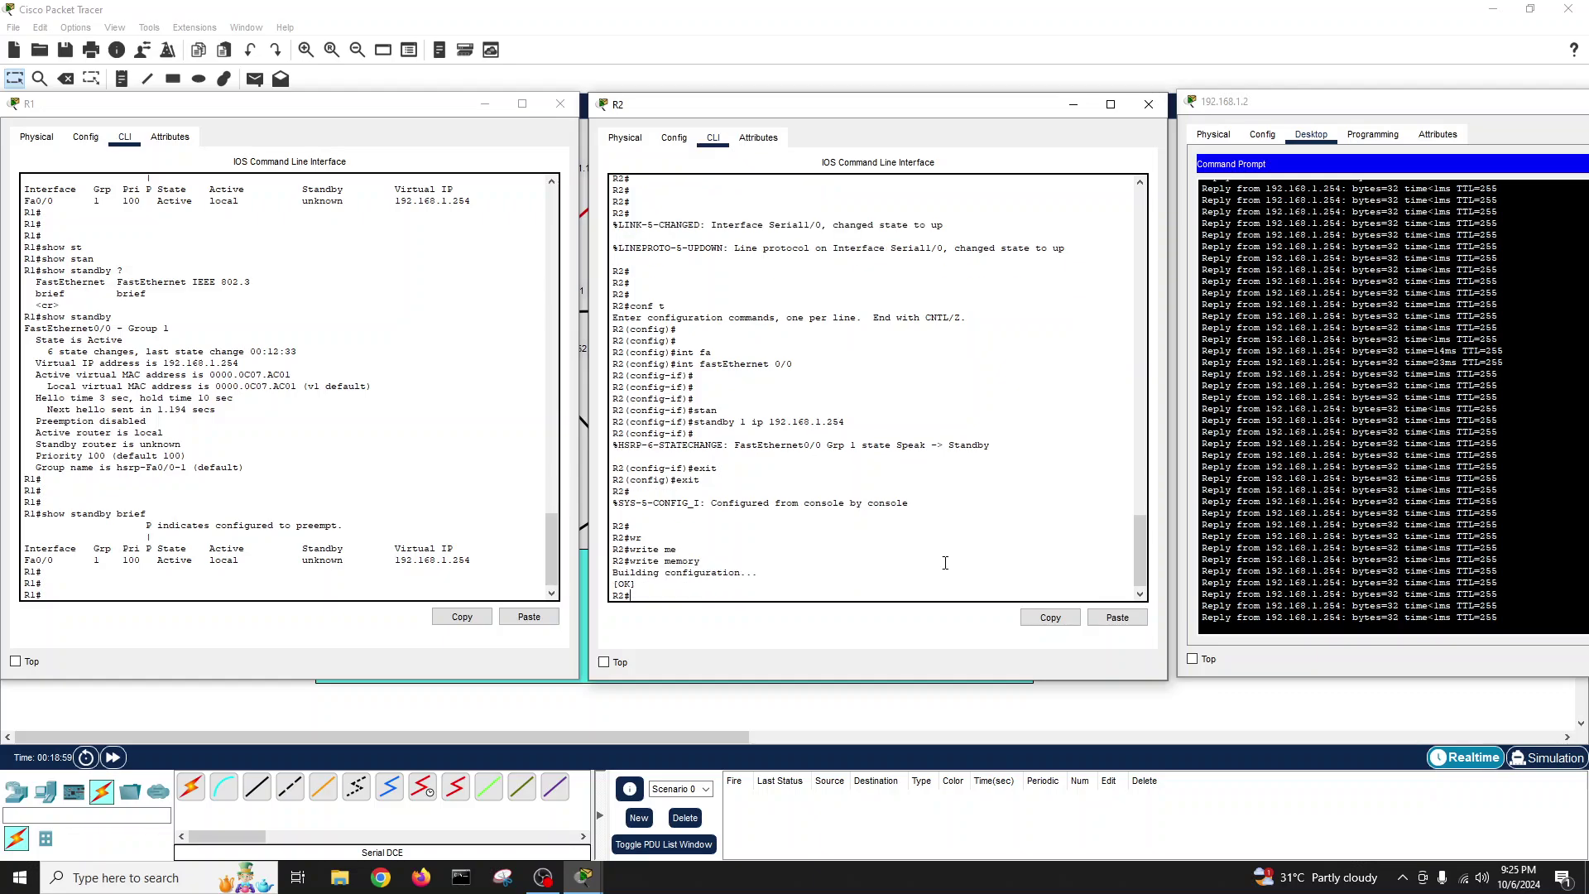
# - Copy R2's running-config to startup-config, accepting the default destination filename
pyautogui.write('coopy run')
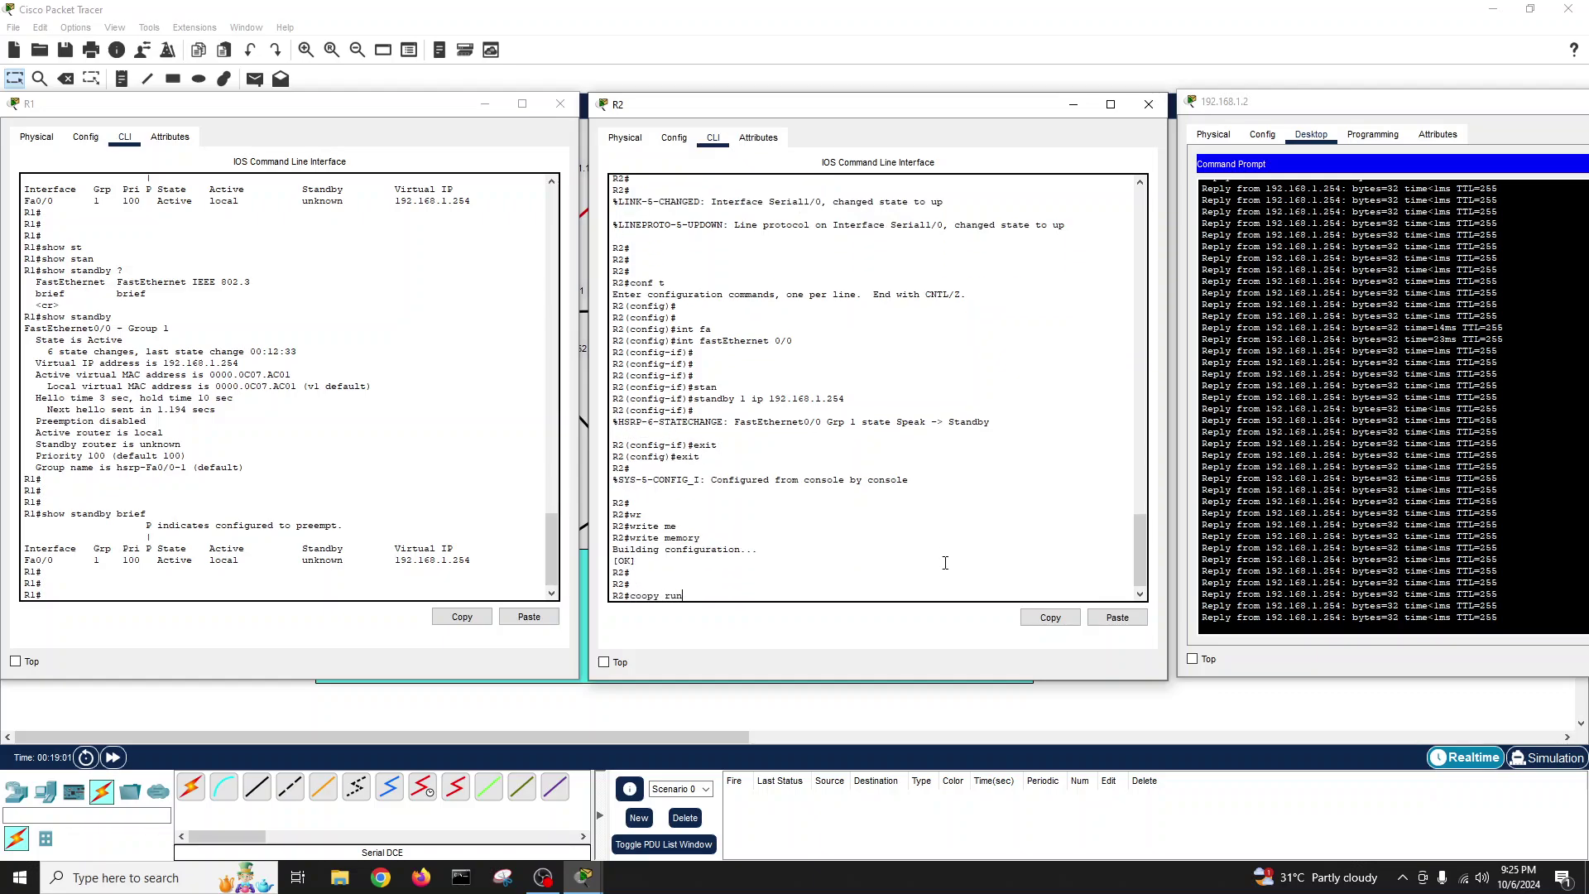
pyautogui.press('BackSpace')
pyautogui.press('BackSpace')
pyautogui.press('BackSpace')
pyautogui.press('Tab')
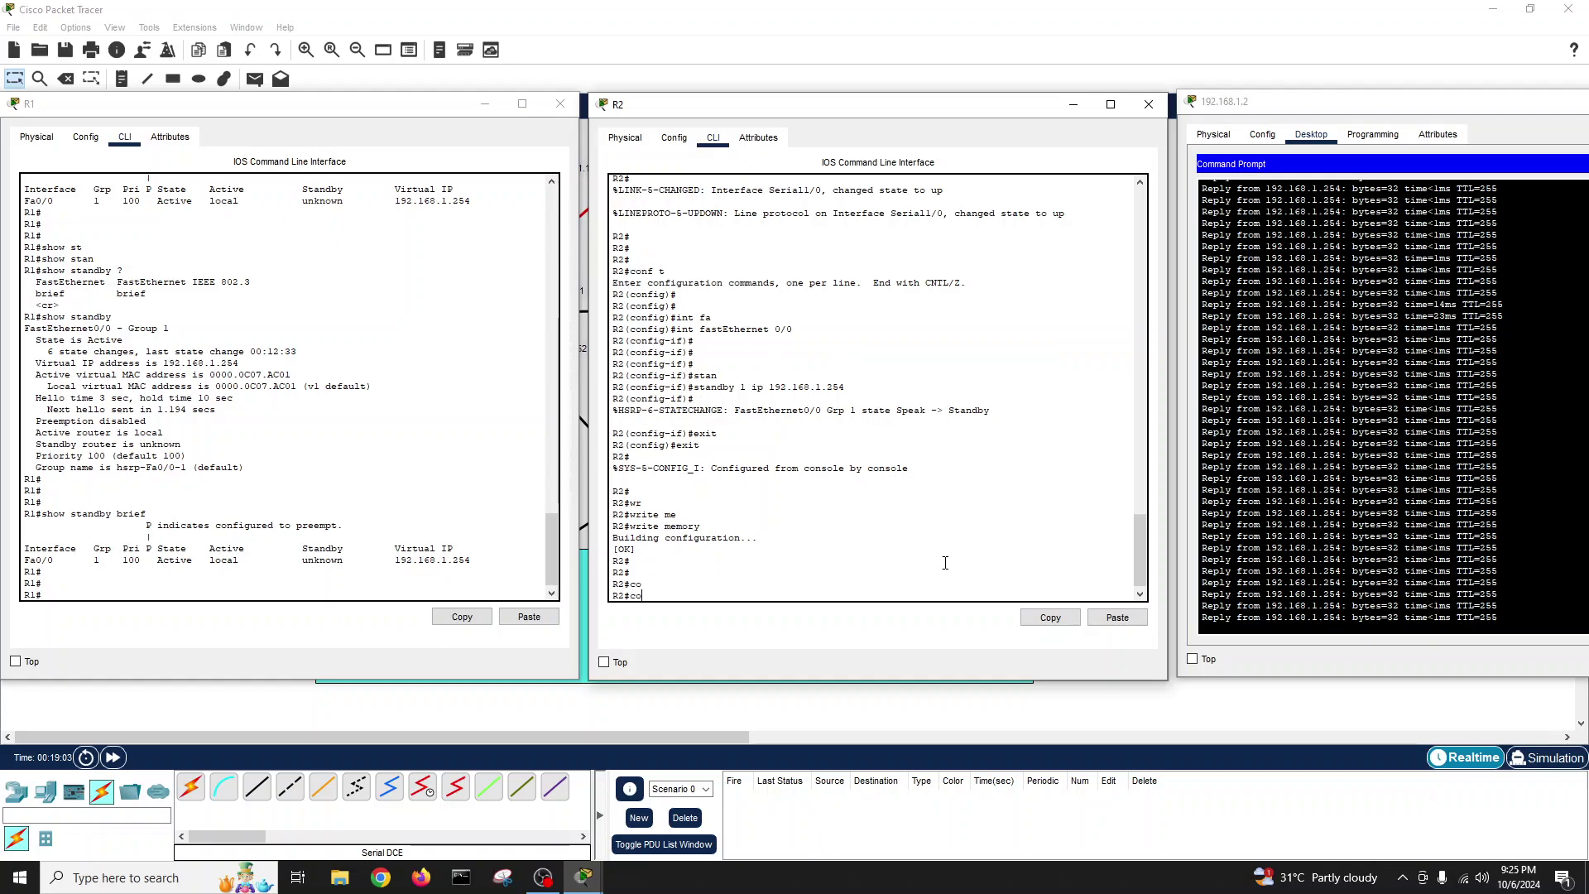
pyautogui.write('o')
pyautogui.press('Tab')
pyautogui.press('BackSpace')
pyautogui.write('p')
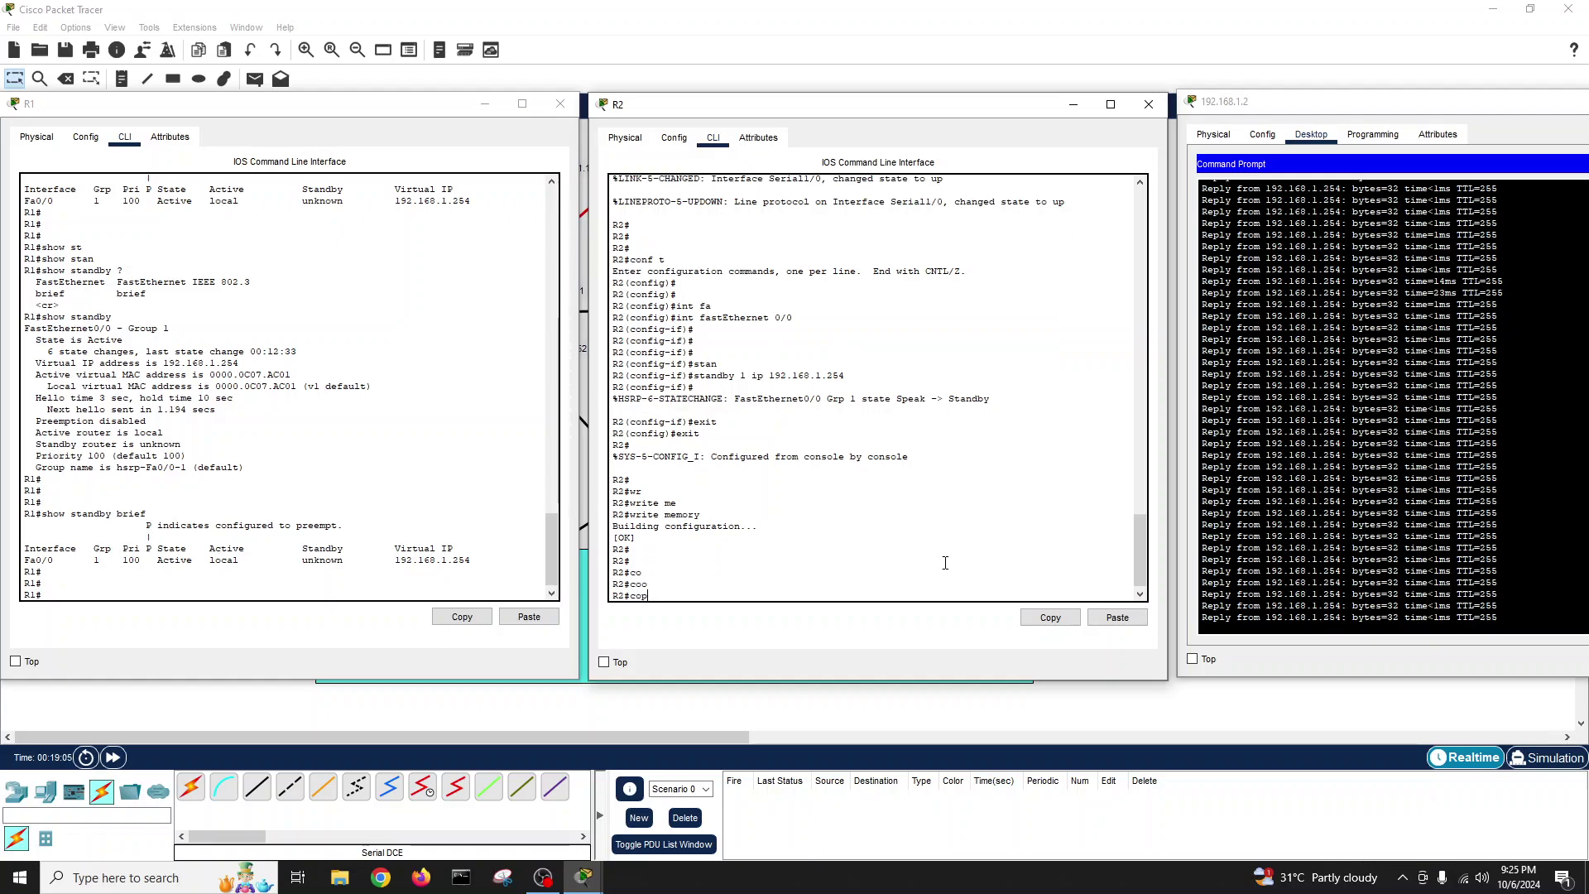
pyautogui.press('Tab')
pyautogui.write('r')
pyautogui.press('Tab')
pyautogui.write('st')
pyautogui.press('Tab')
pyautogui.press('Return')
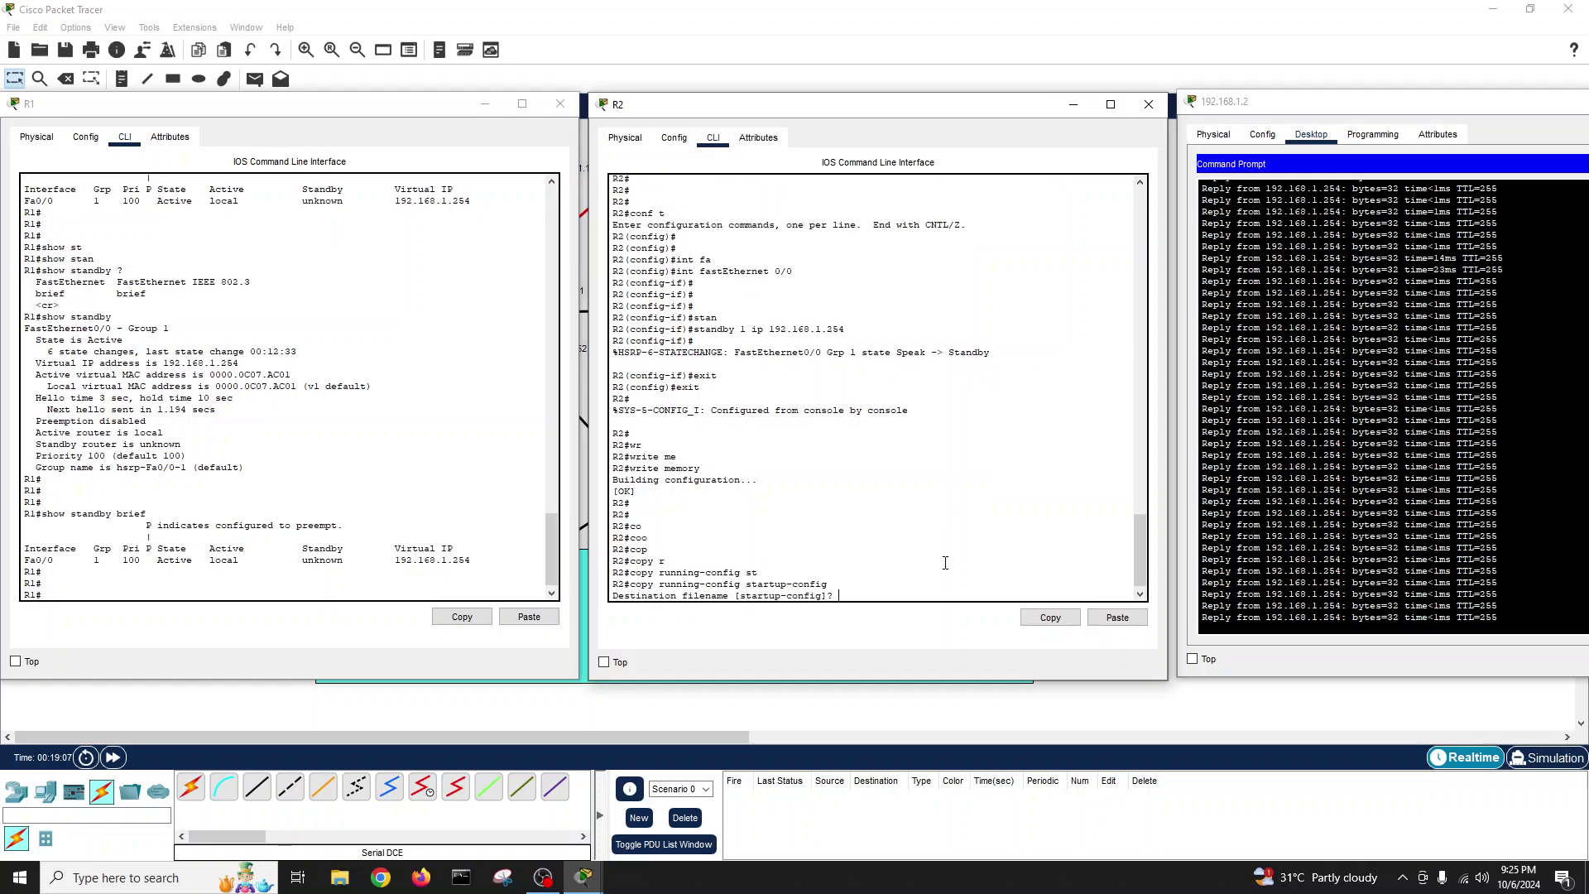
pyautogui.press('Return')
pyautogui.press('Return')
pyautogui.press('Return')
pyautogui.press('Return')
# - Run show standby brief on R2 to display its HSRP summary
pyautogui.write('show stan')
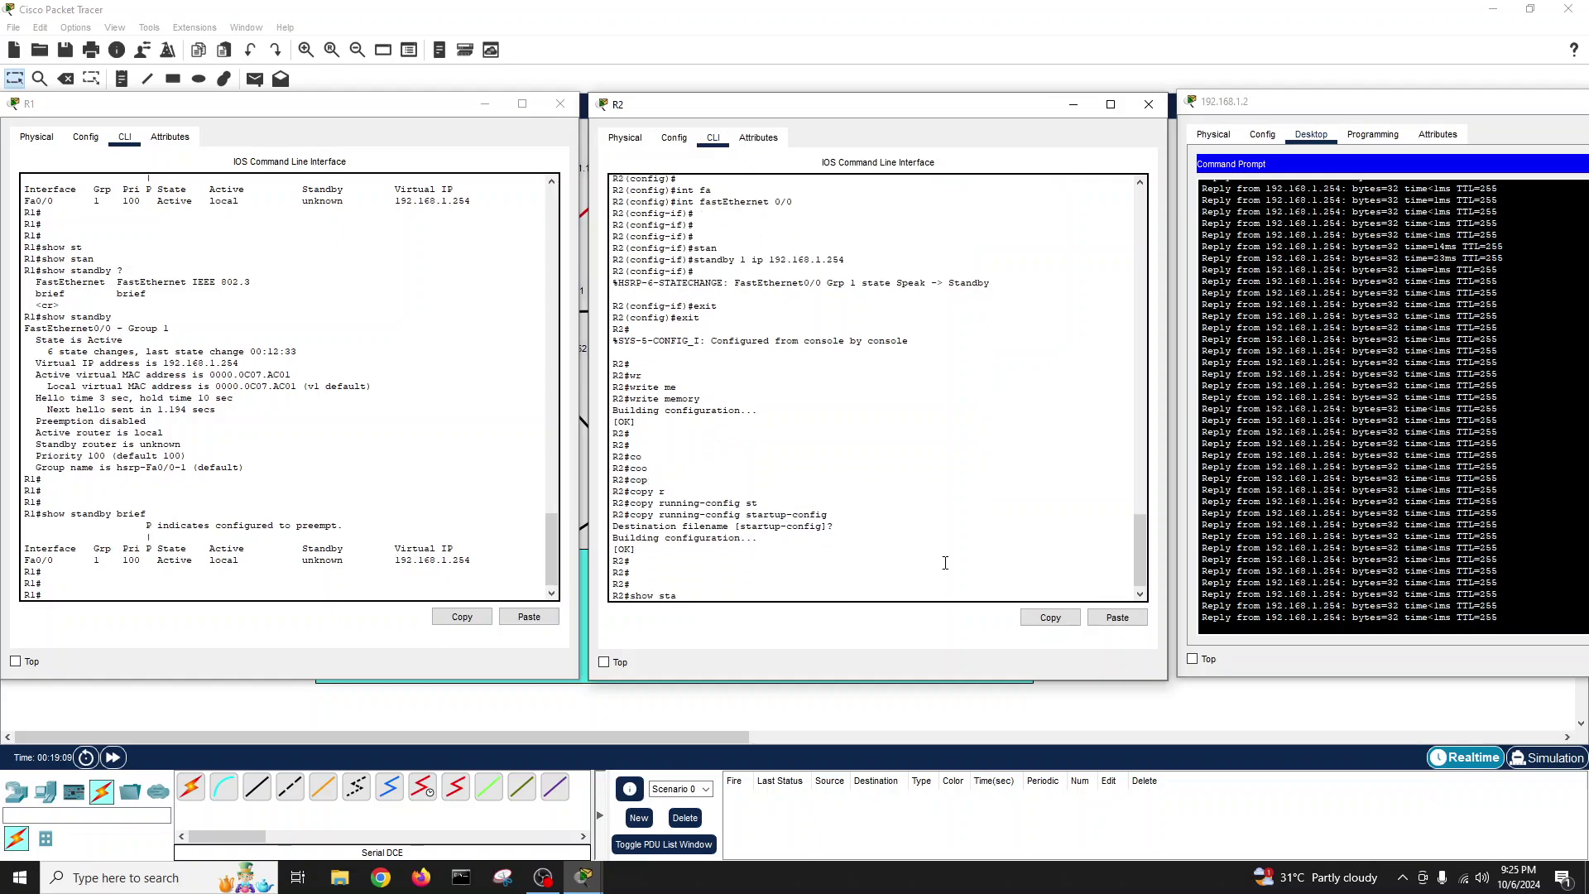
pyautogui.press('Tab')
pyautogui.write('br')
pyautogui.press('Tab')
pyautogui.press('Return')
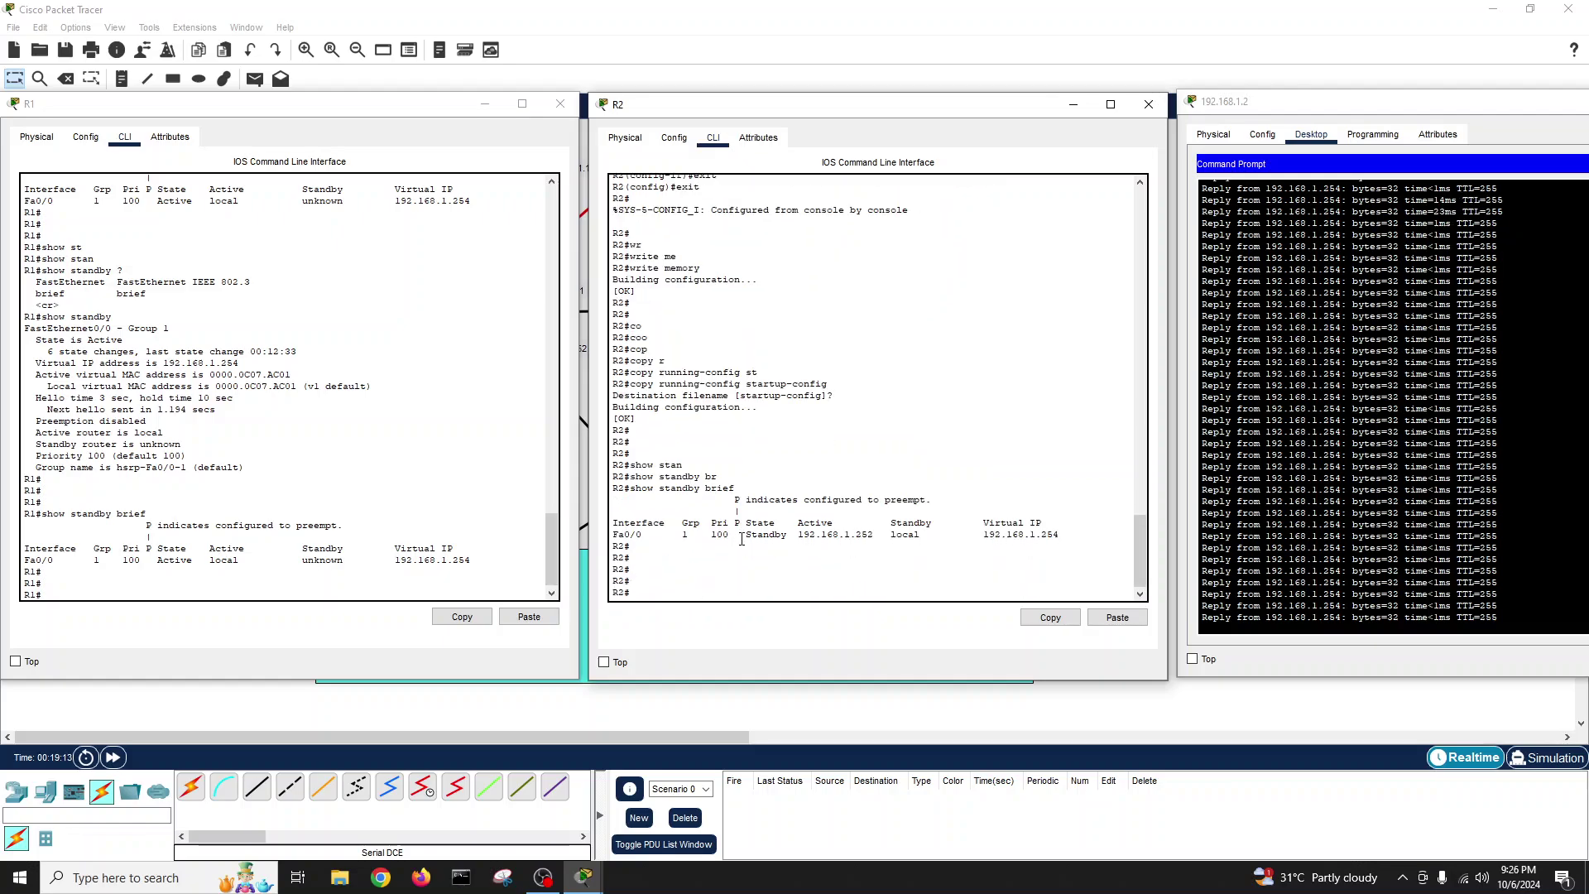
# - Examine the priority, state, active router, standby router and virtual IP in R2's standby summary, comparing the priority with R1's
pyautogui.press('Return')
pyautogui.press('Return')
pyautogui.press('Return')
pyautogui.press('Return')
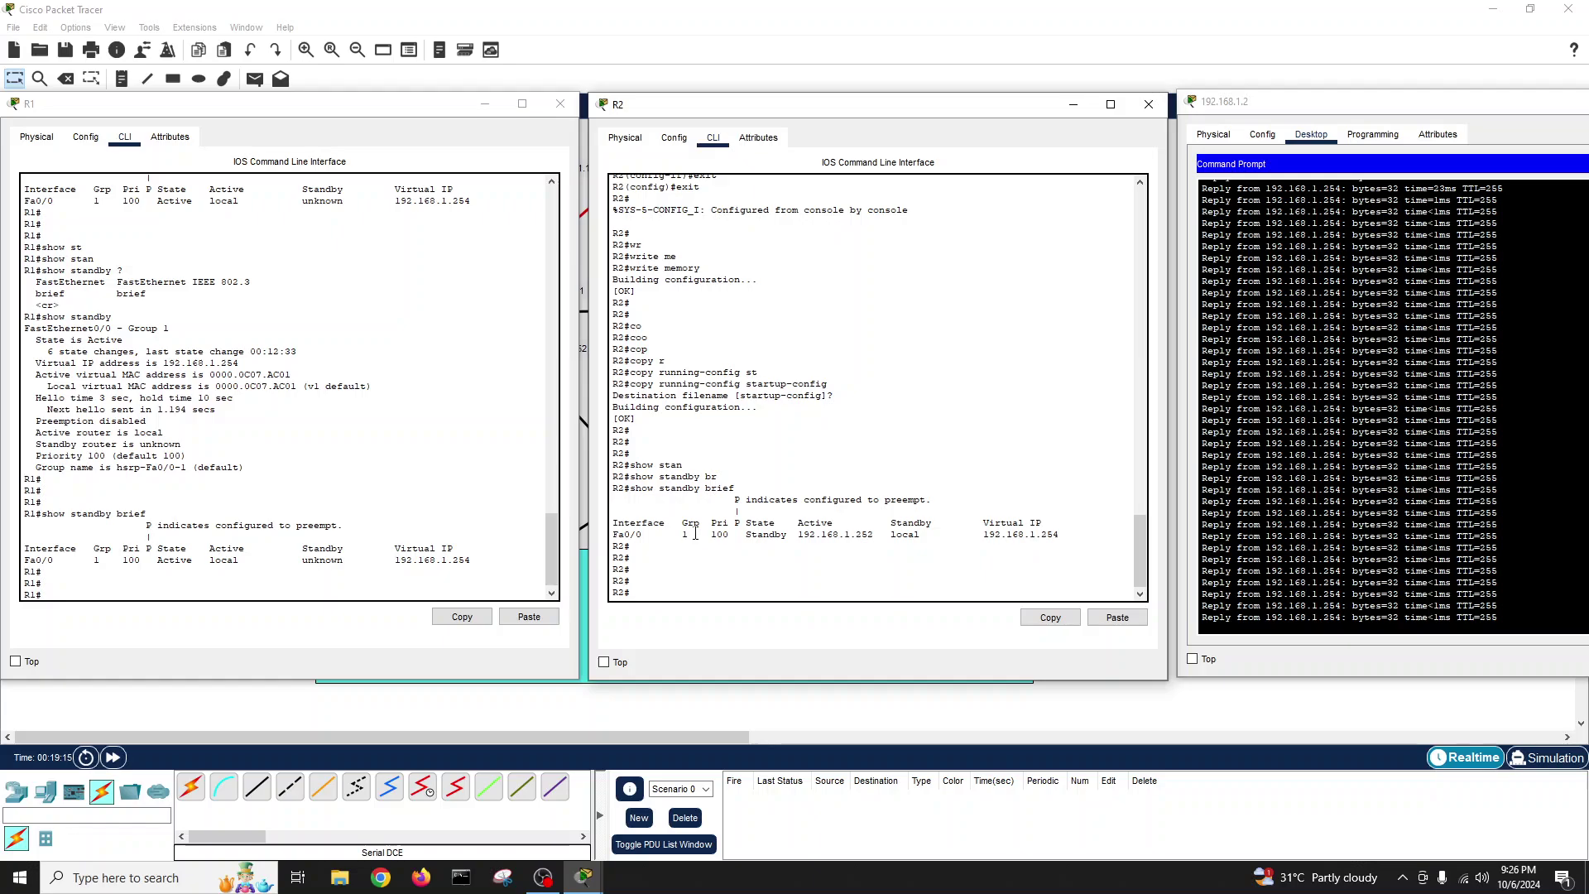
pyautogui.moveTo(708, 535); pyautogui.dragTo(729, 535)
pyautogui.moveTo(123, 561); pyautogui.dragTo(136, 562)
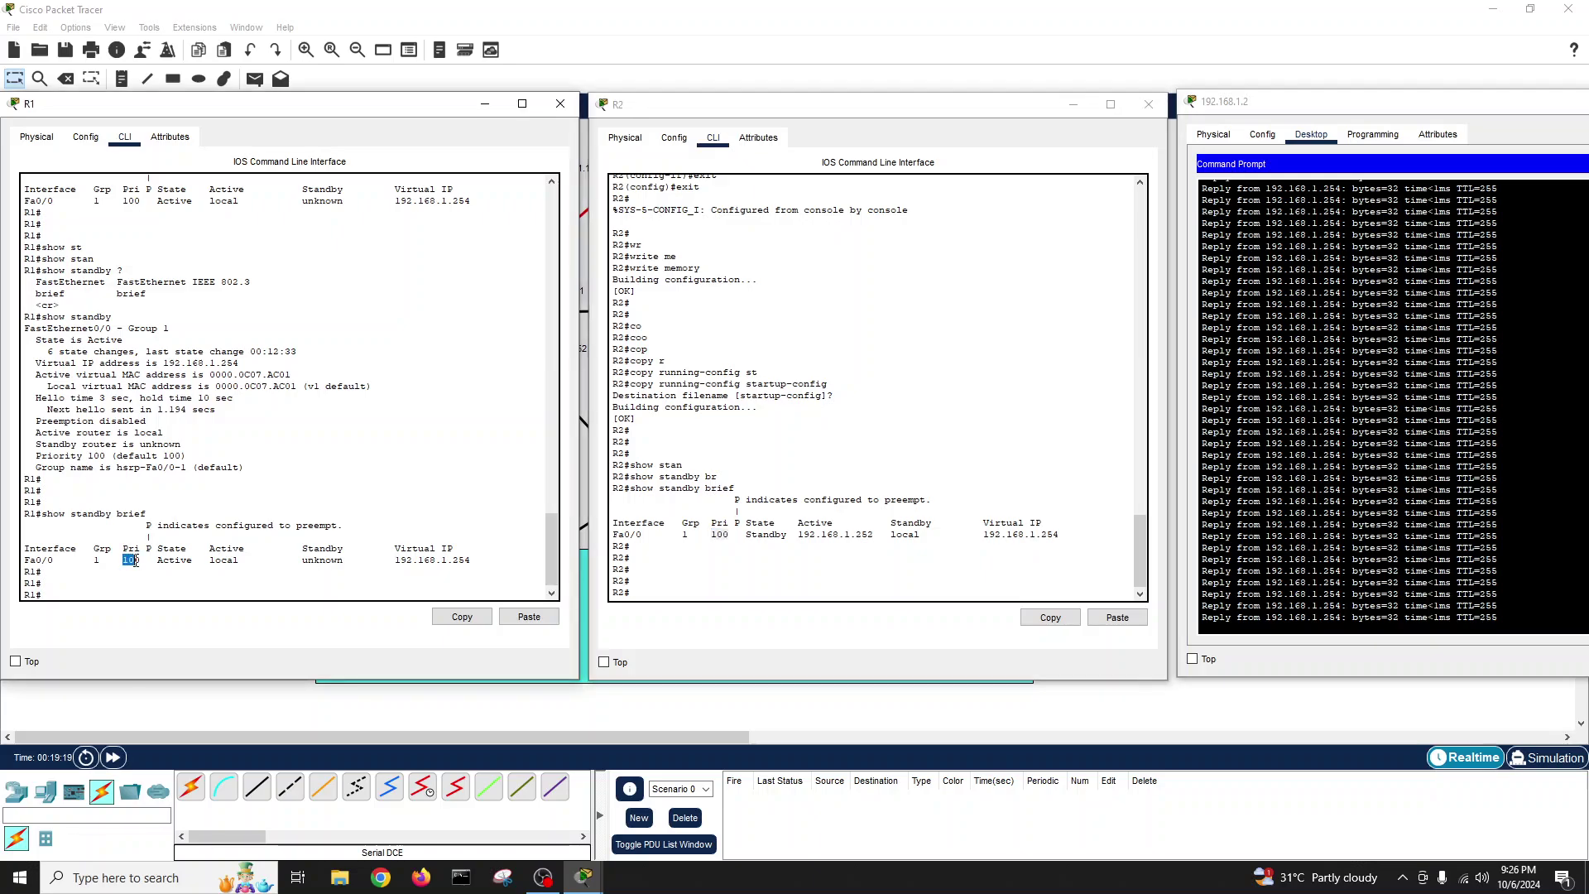
pyautogui.click(748, 535)
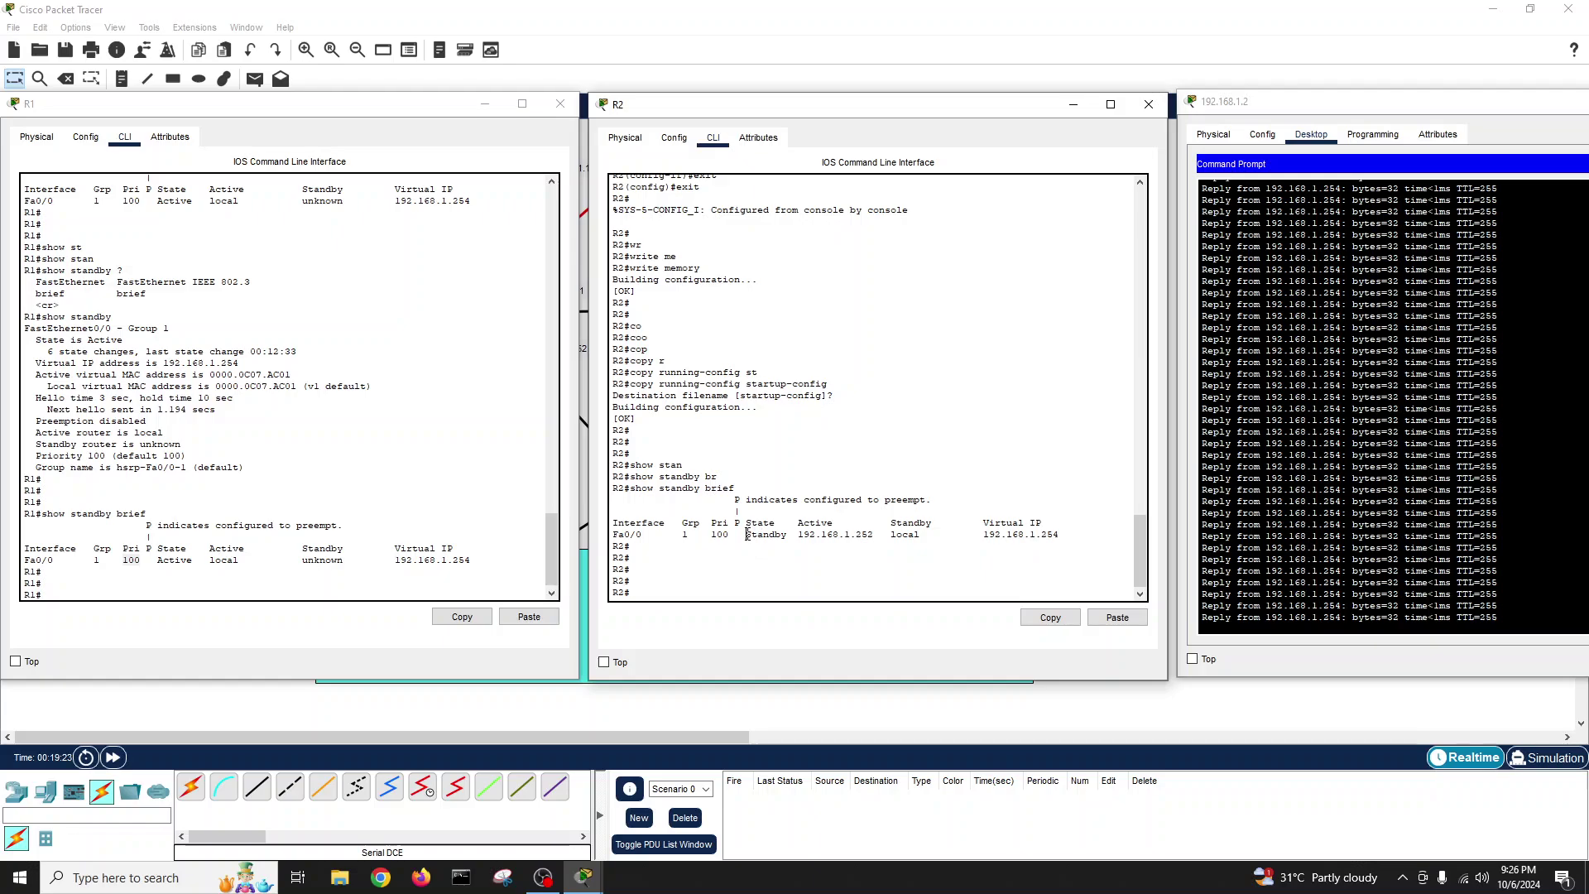
pyautogui.moveTo(748, 535); pyautogui.dragTo(788, 535)
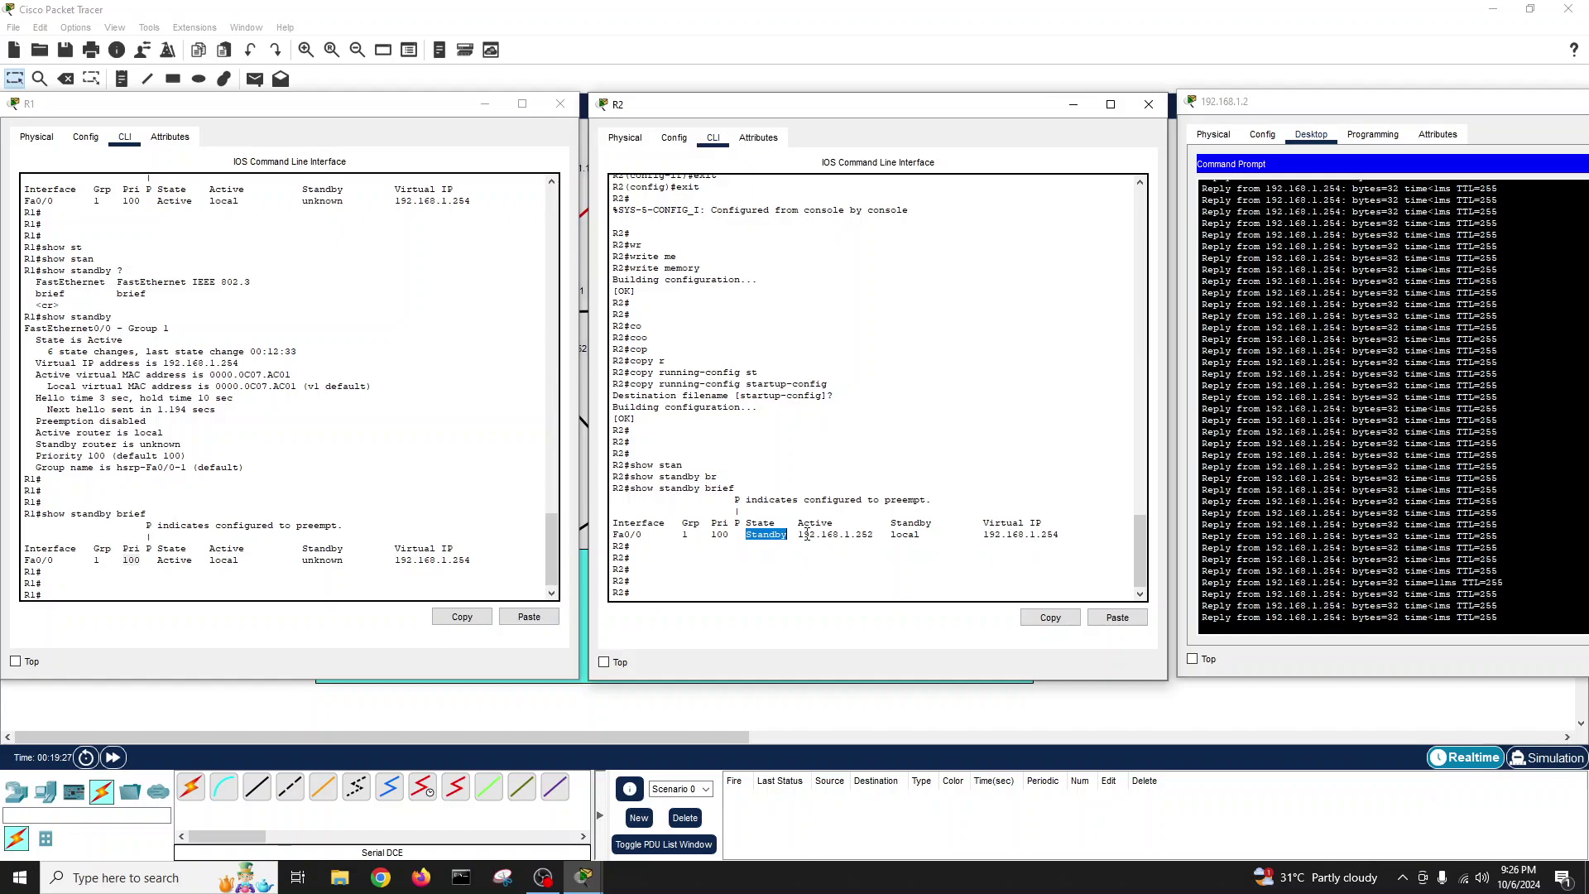
pyautogui.moveTo(800, 535); pyautogui.dragTo(879, 537)
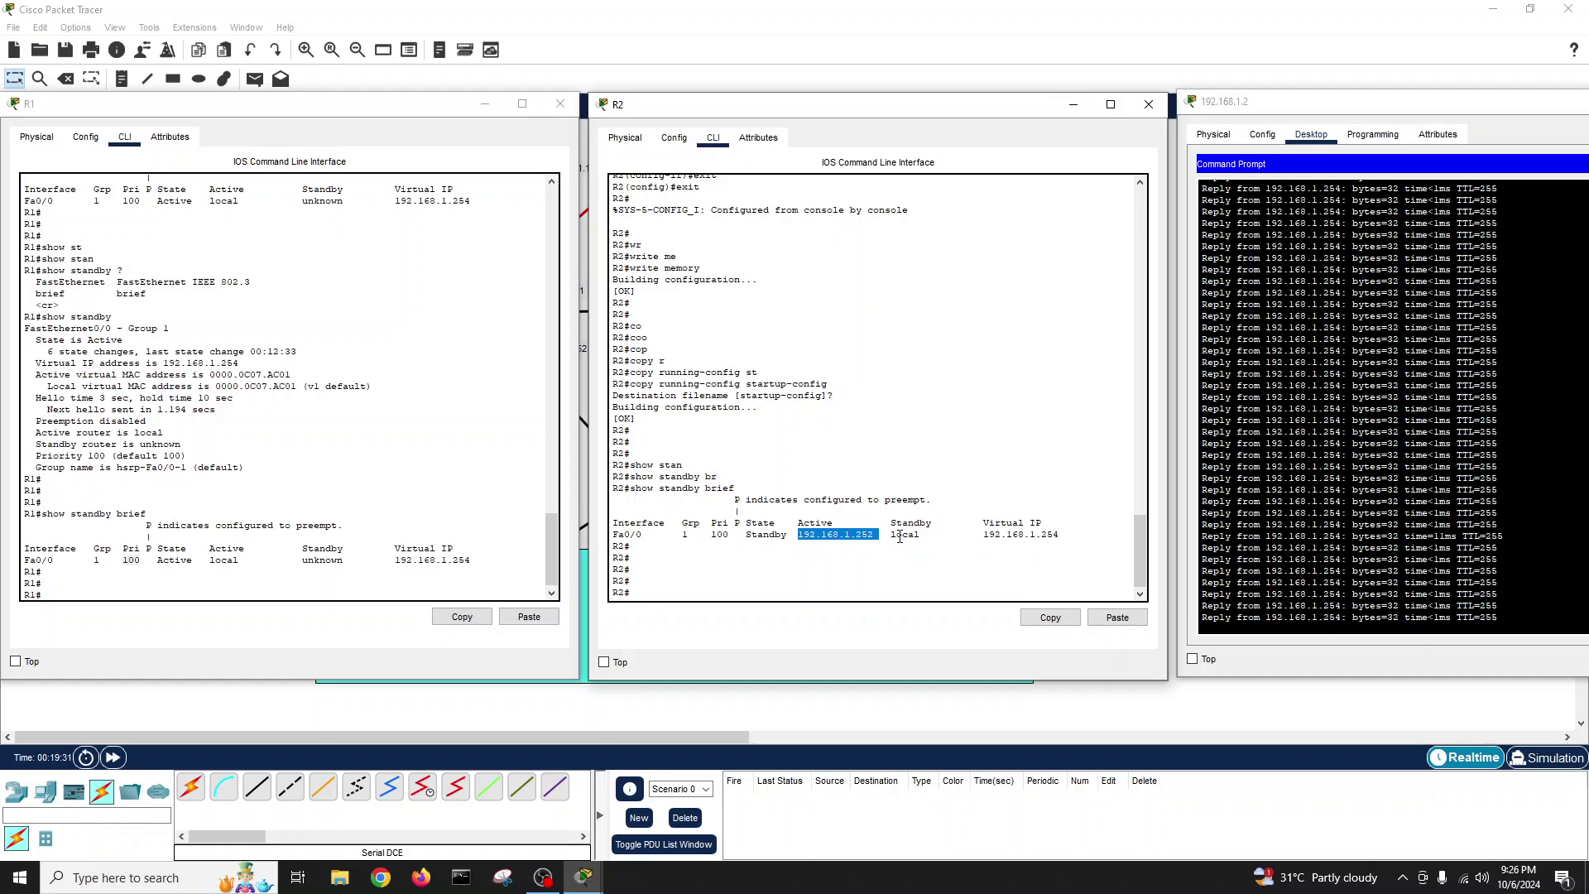
pyautogui.click(891, 537)
pyautogui.doubleClick(892, 537)
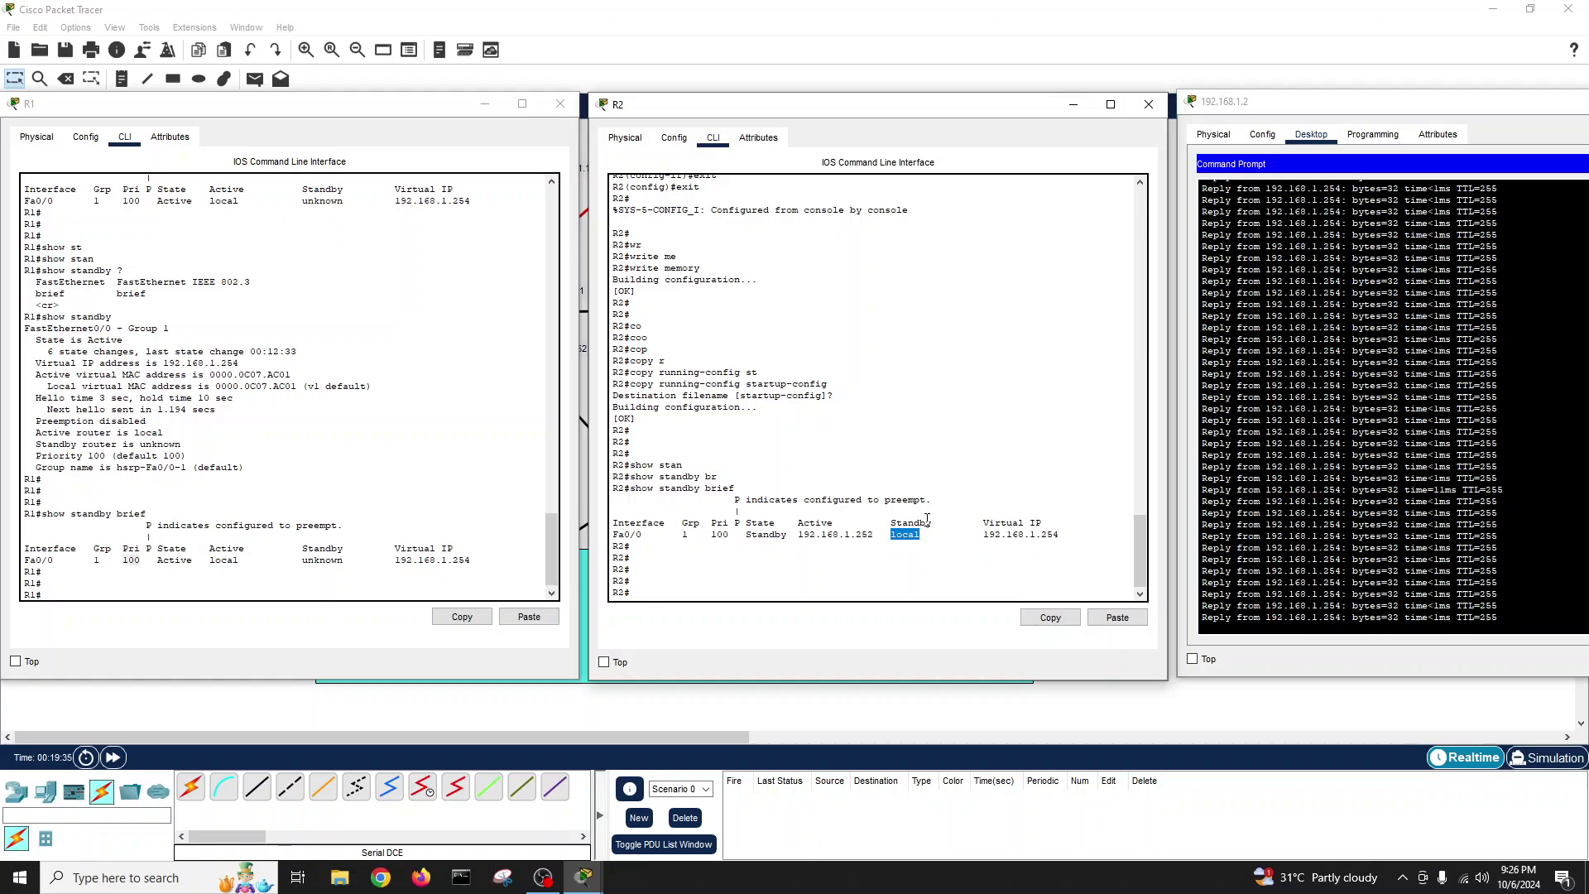
pyautogui.moveTo(983, 535); pyautogui.dragTo(1068, 536)
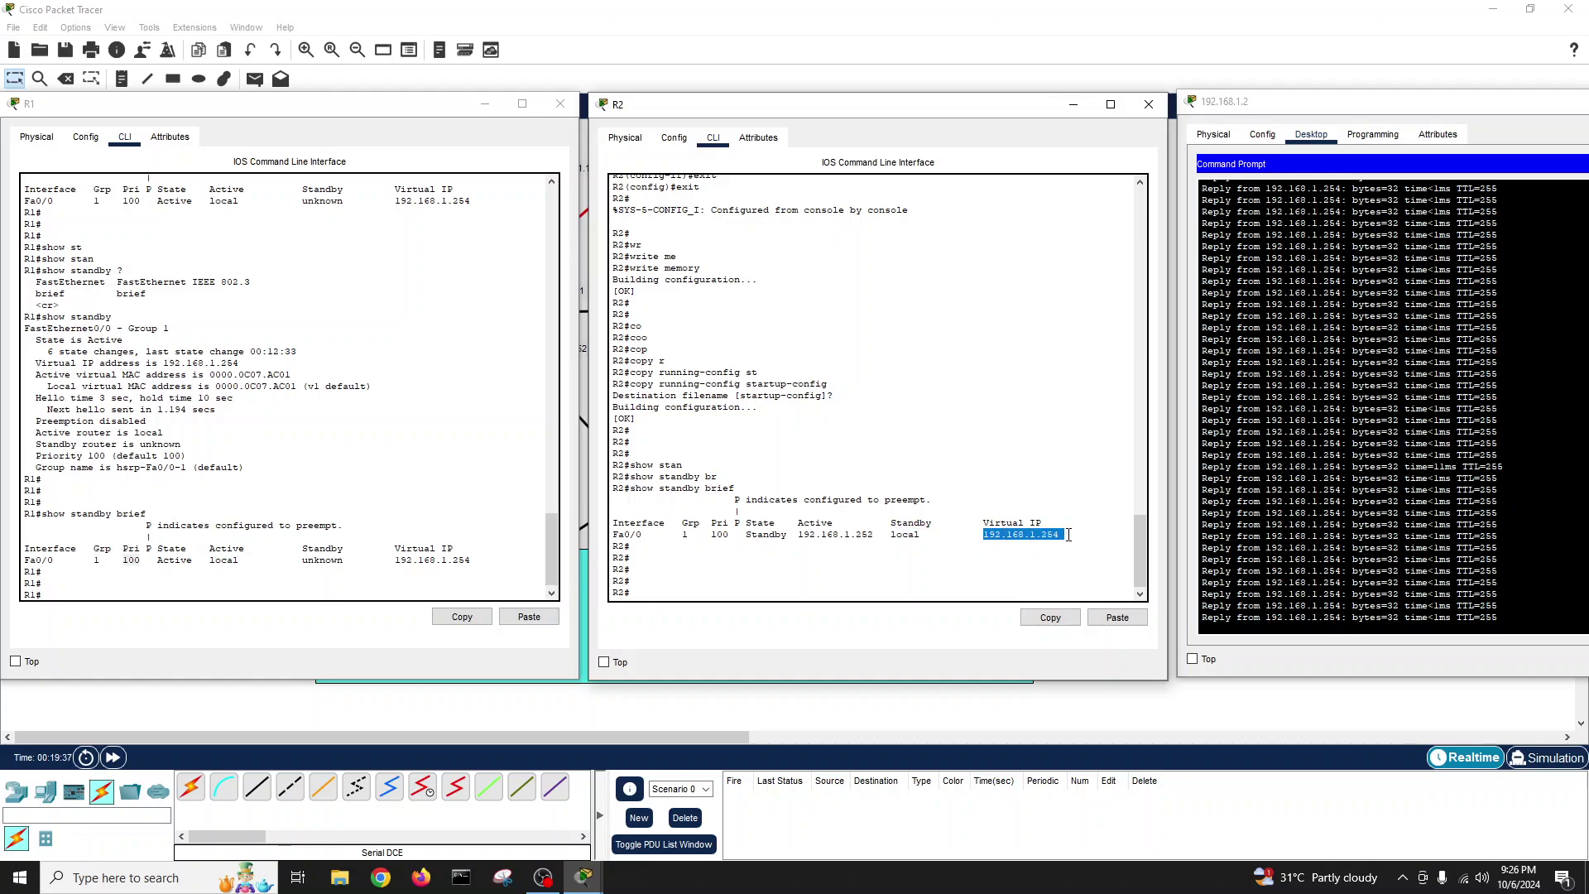
# - Run show standby brief again on R1 to refresh its HSRP summary
pyautogui.click(313, 588)
pyautogui.press('Up')
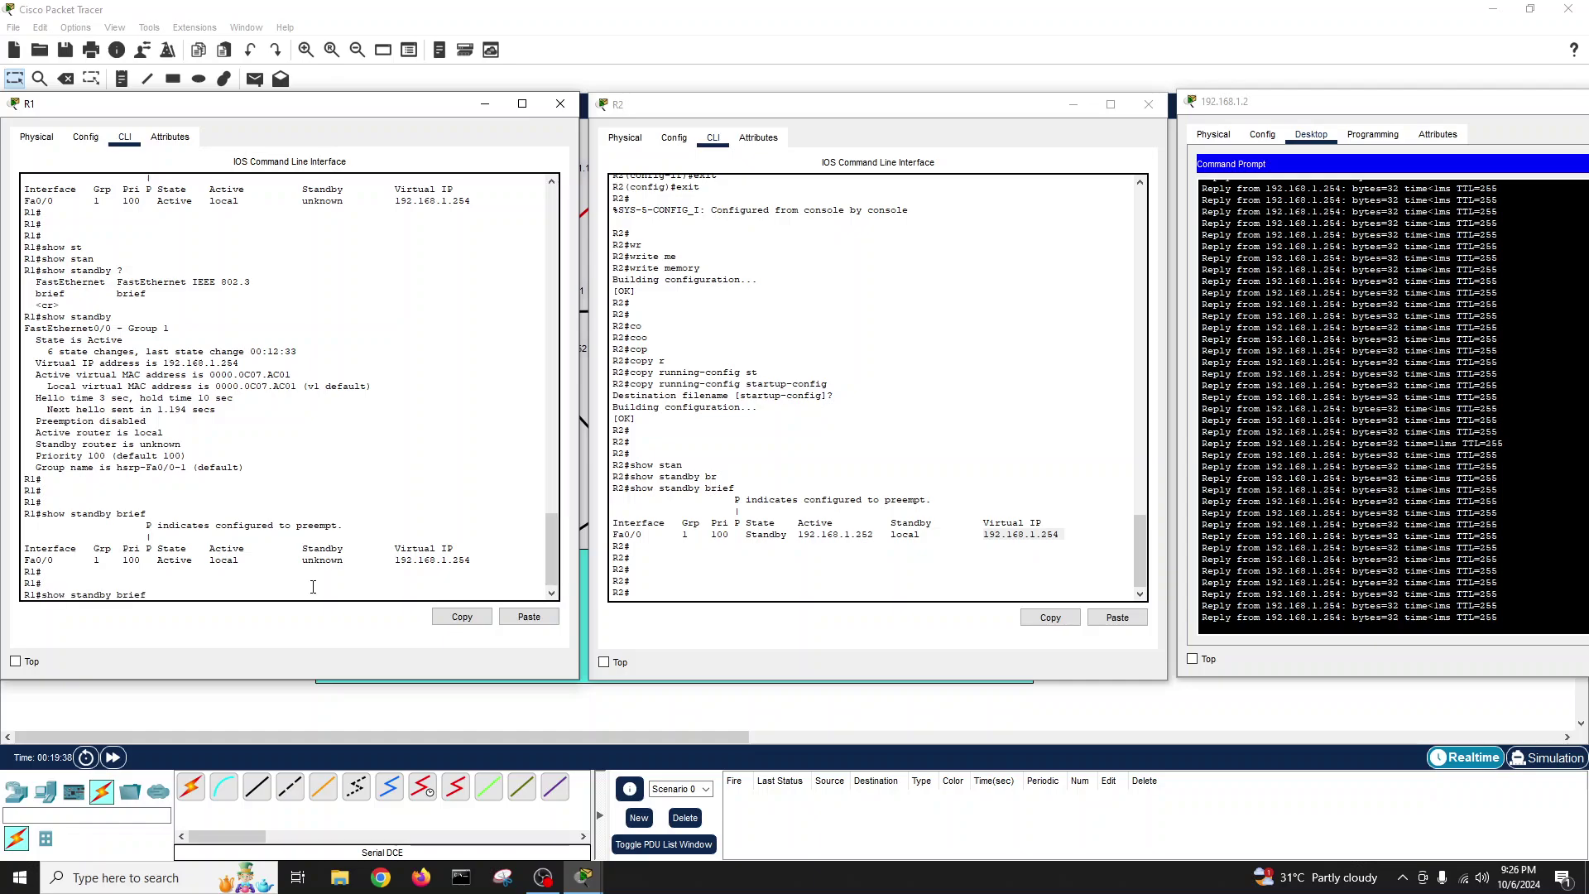
pyautogui.press('Return')
pyautogui.press('Return')
pyautogui.press('Return')
pyautogui.press('Return')
pyautogui.press('Return')
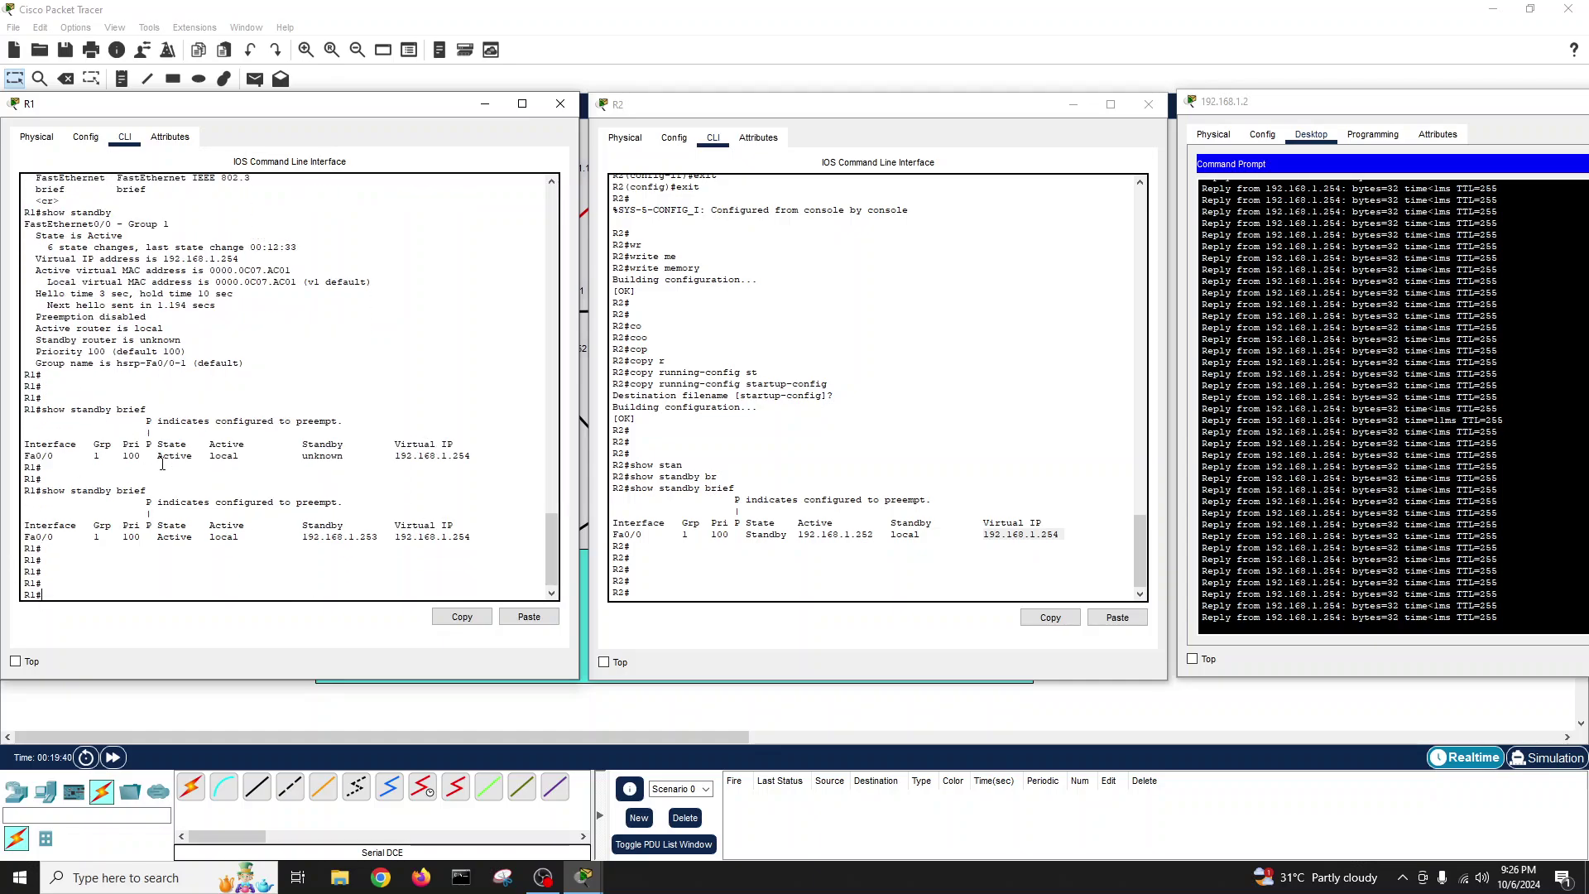
# - Compare the standby router entries in R1's two HSRP summaries, and review R1's remaining fields against R2's priority and state
pyautogui.moveTo(344, 457); pyautogui.dragTo(303, 448)
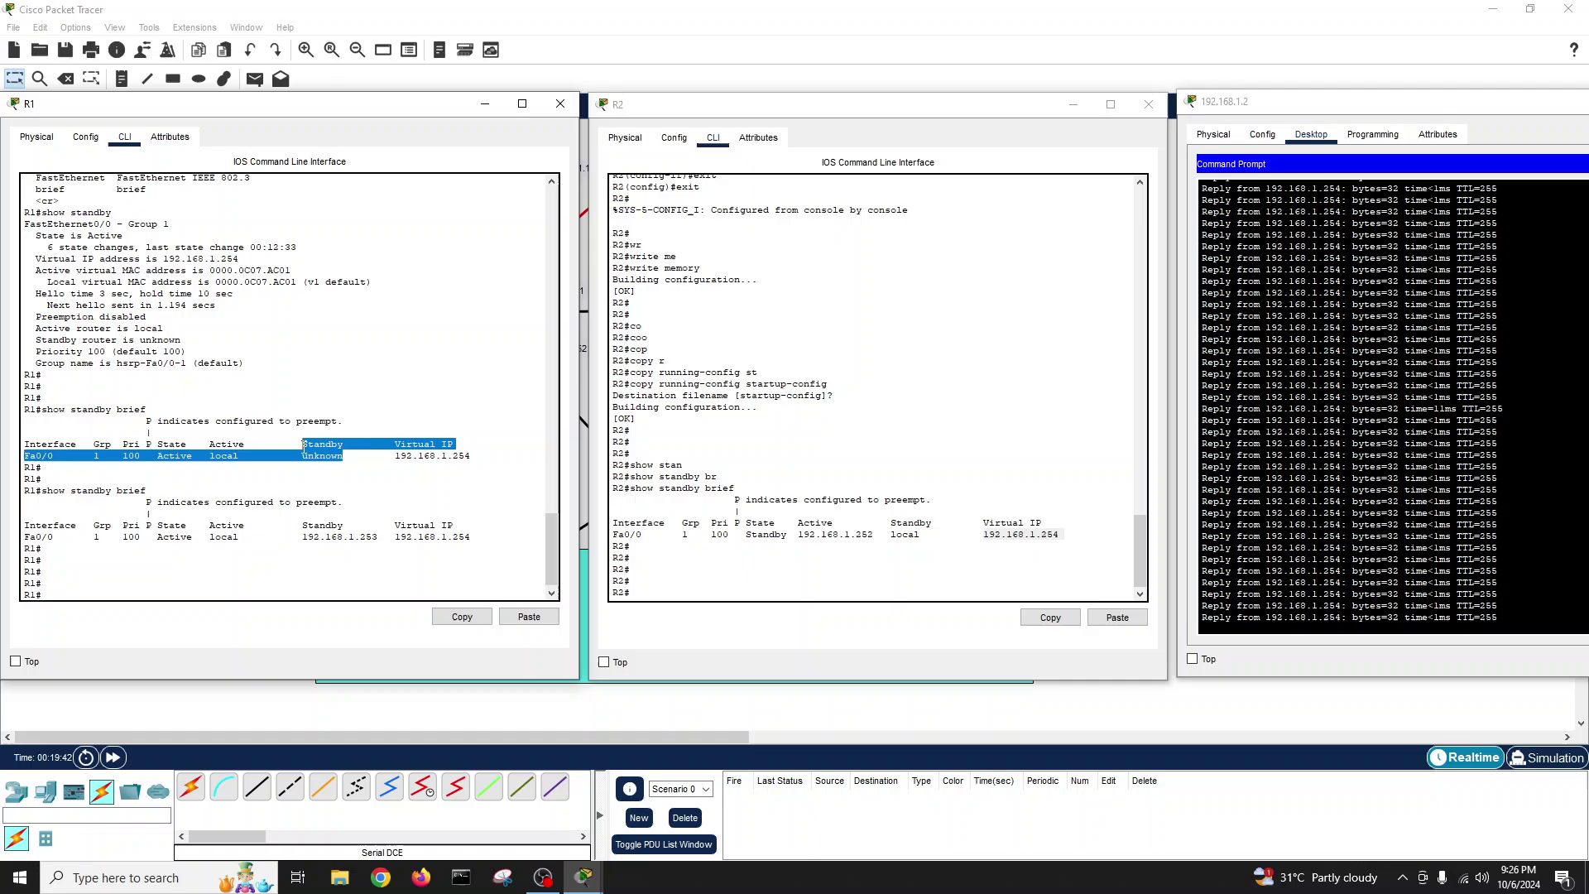
pyautogui.click(302, 528)
pyautogui.moveTo(304, 544); pyautogui.dragTo(377, 544)
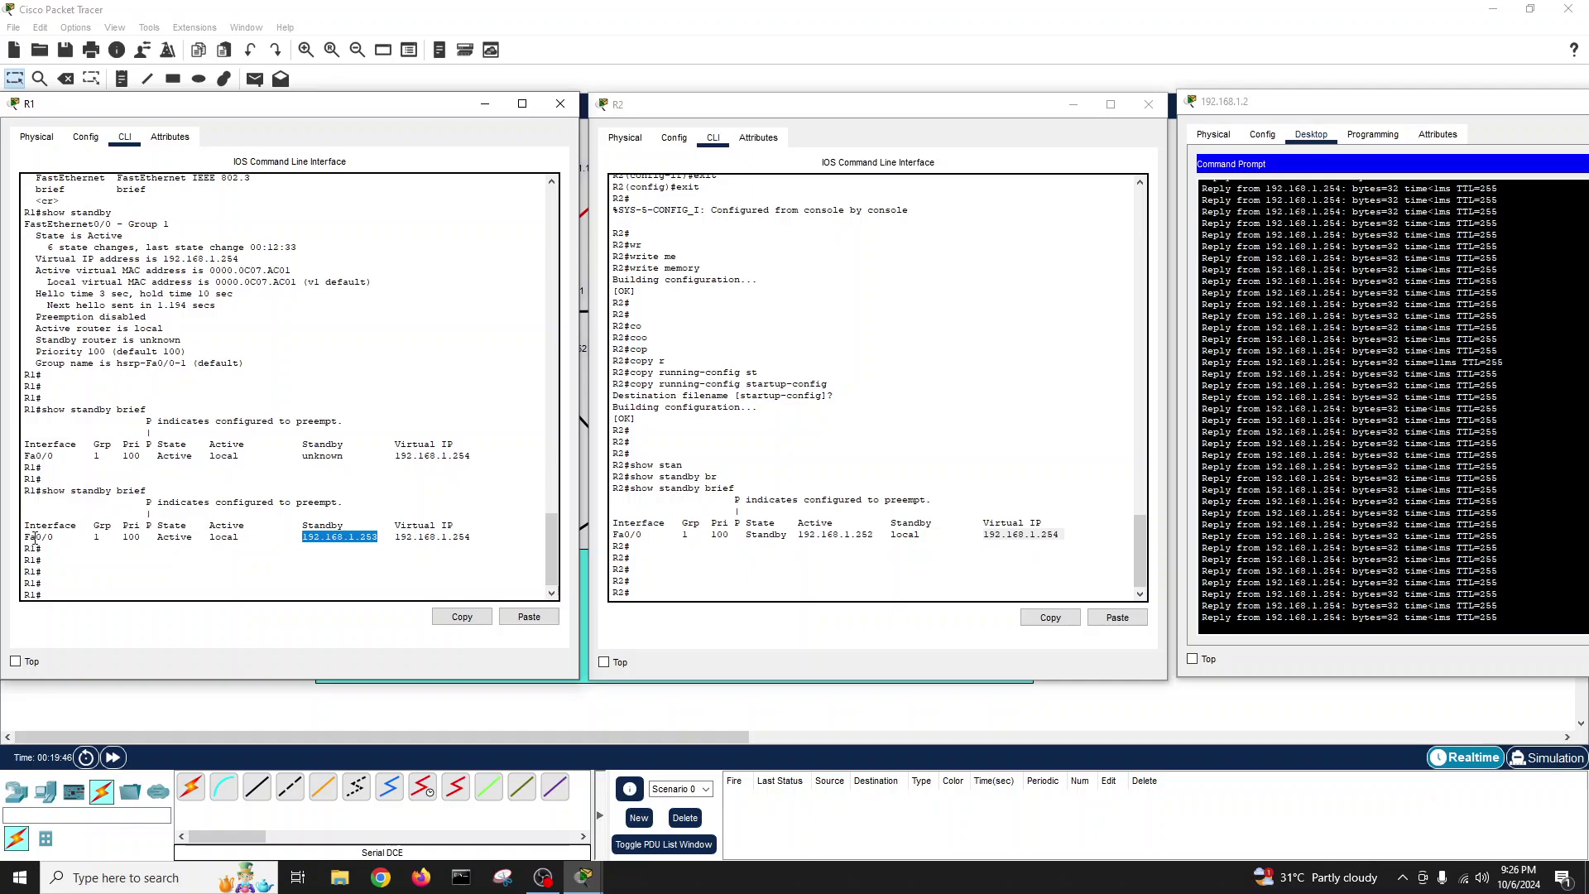
pyautogui.click(92, 536)
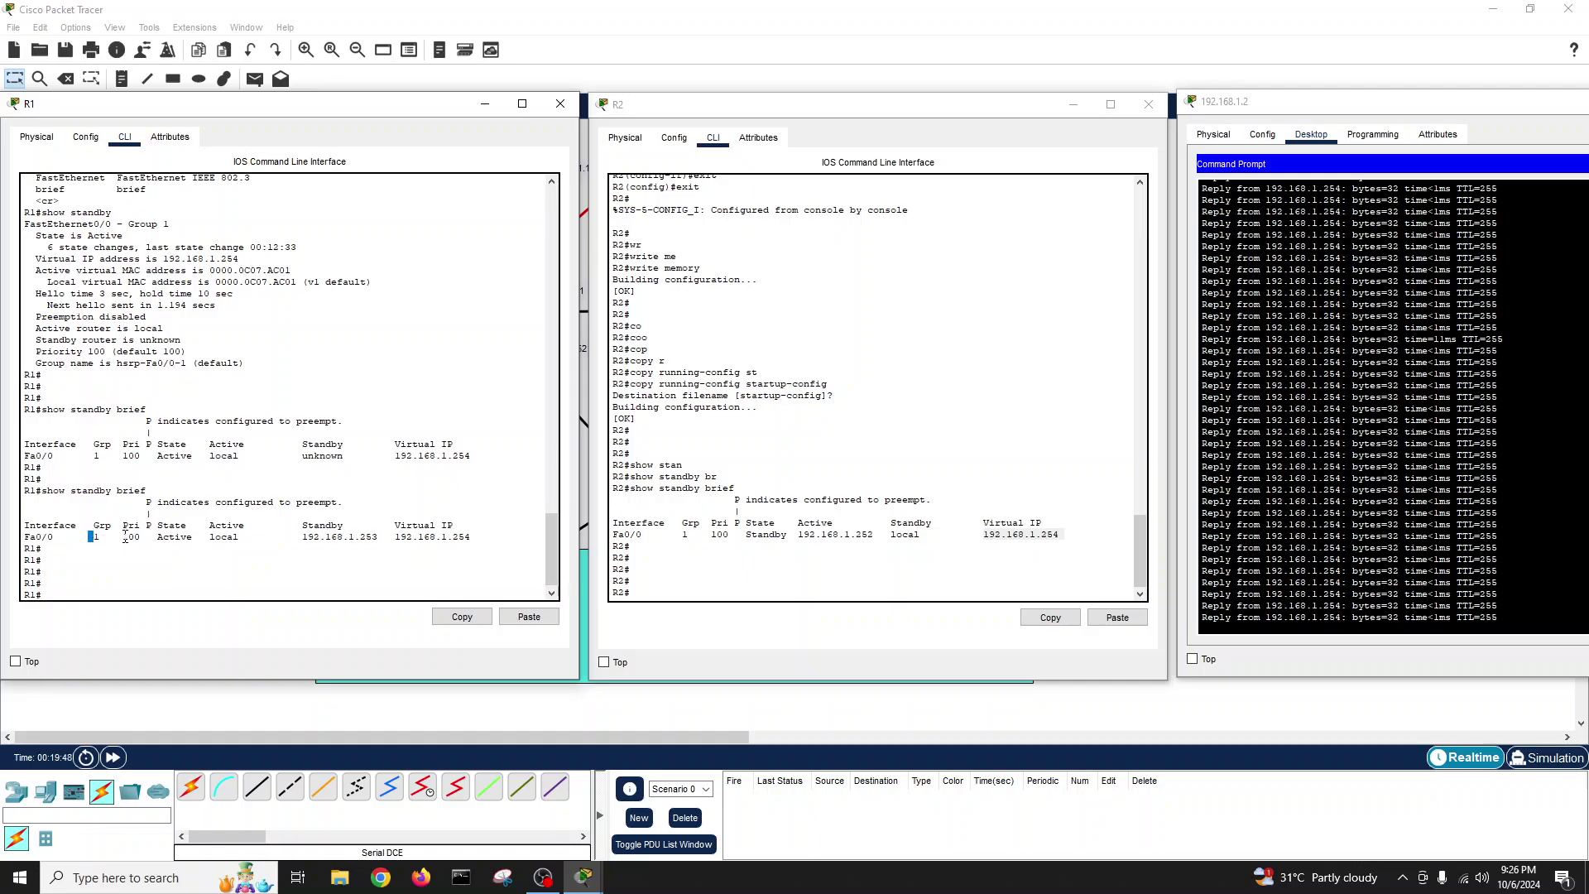
pyautogui.moveTo(124, 536); pyautogui.dragTo(187, 549)
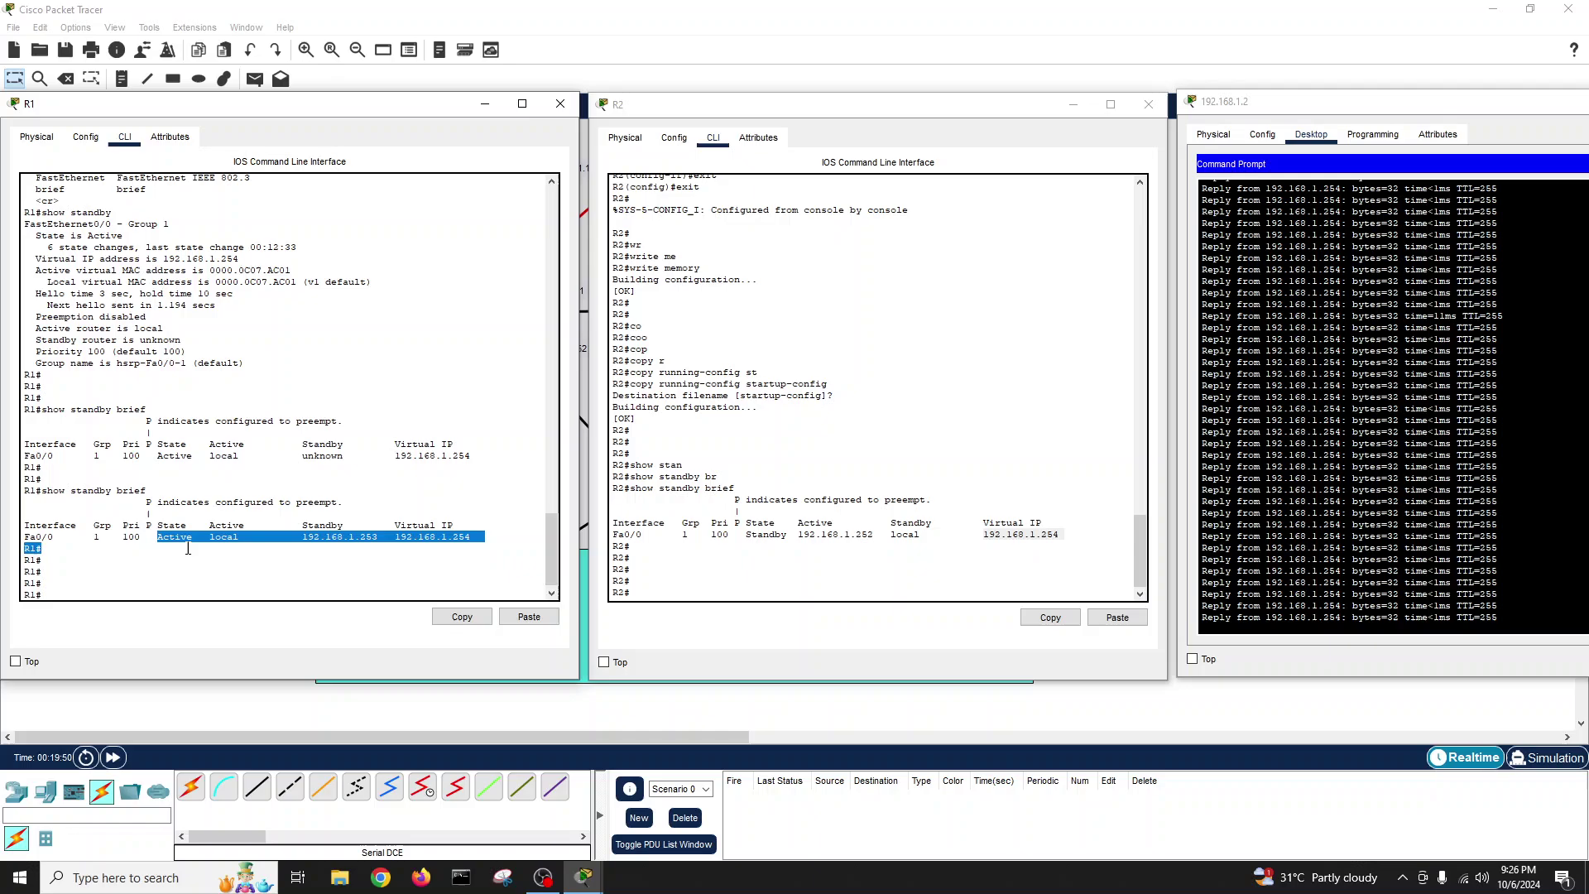
pyautogui.click(235, 539)
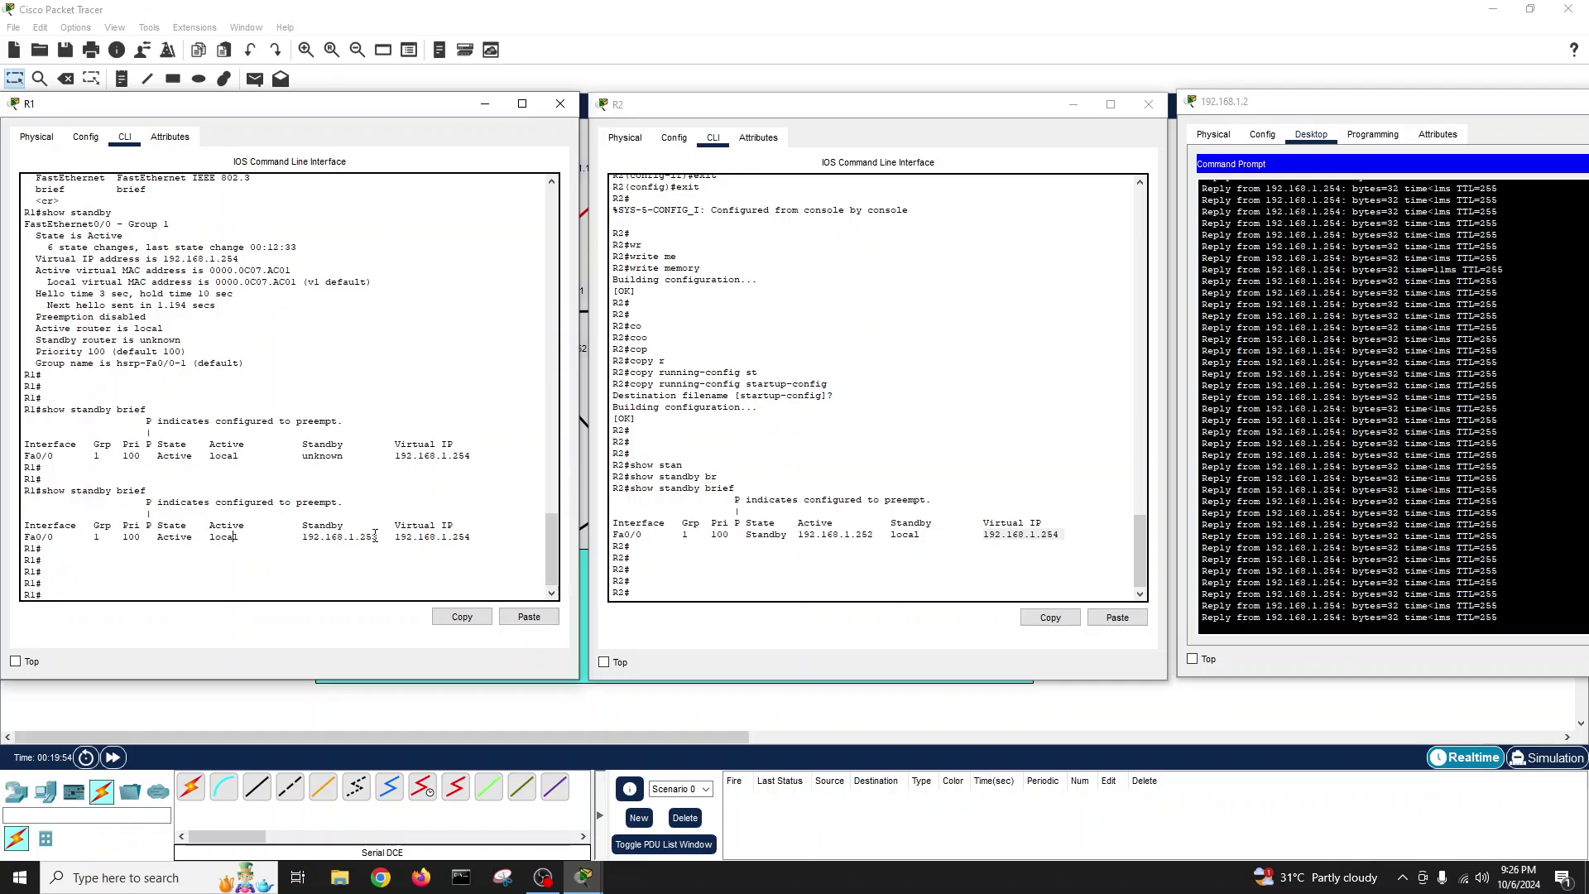
pyautogui.moveTo(375, 535); pyautogui.dragTo(299, 536)
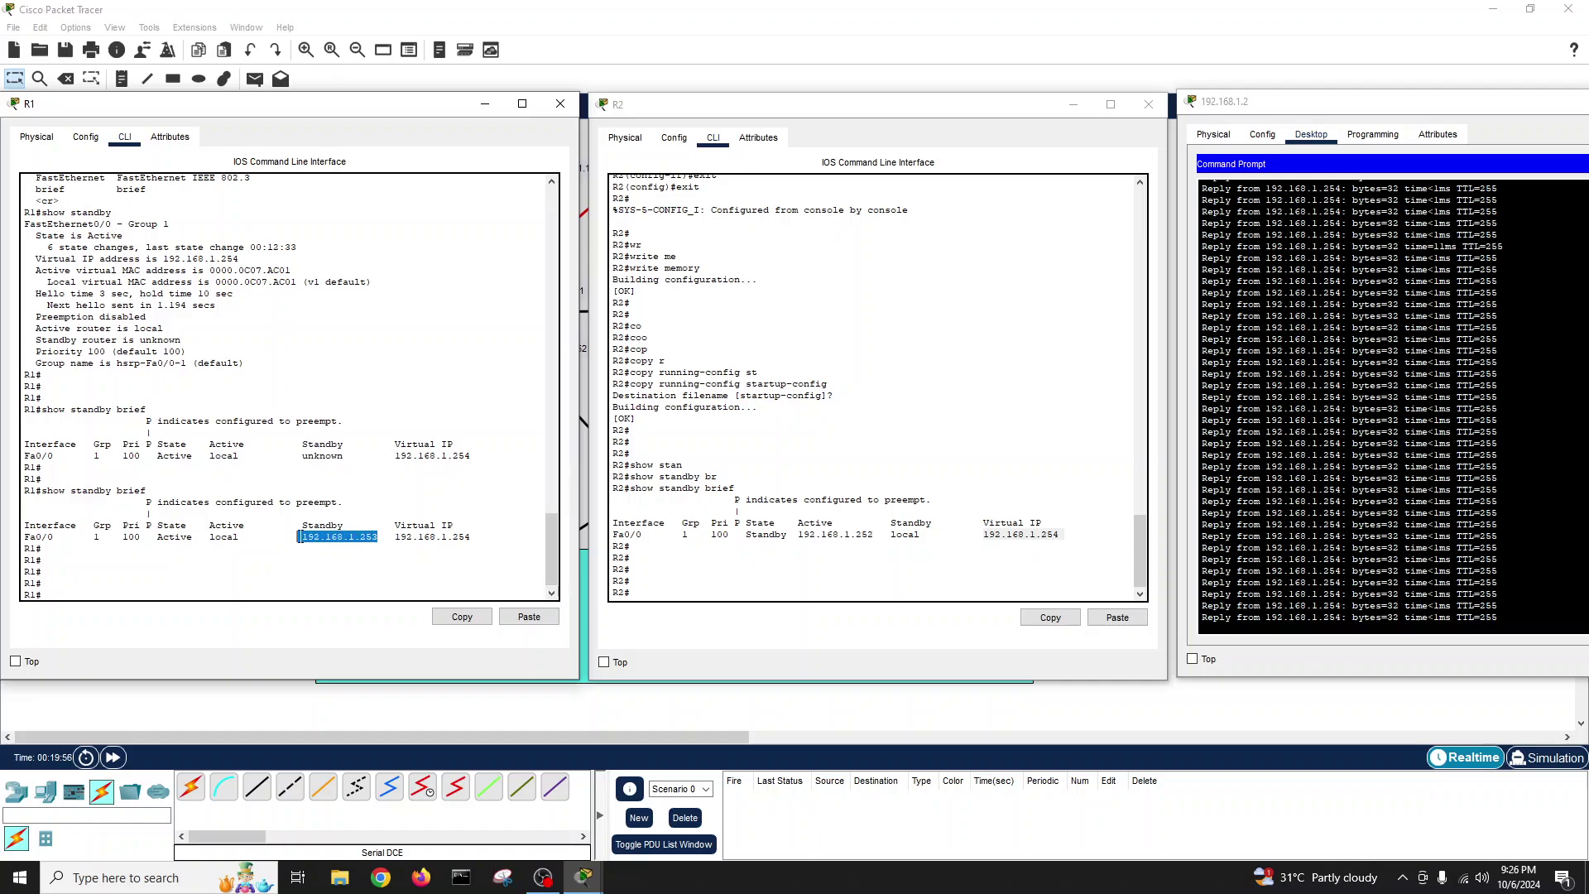
pyautogui.moveTo(395, 536); pyautogui.dragTo(469, 537)
pyautogui.click(740, 561)
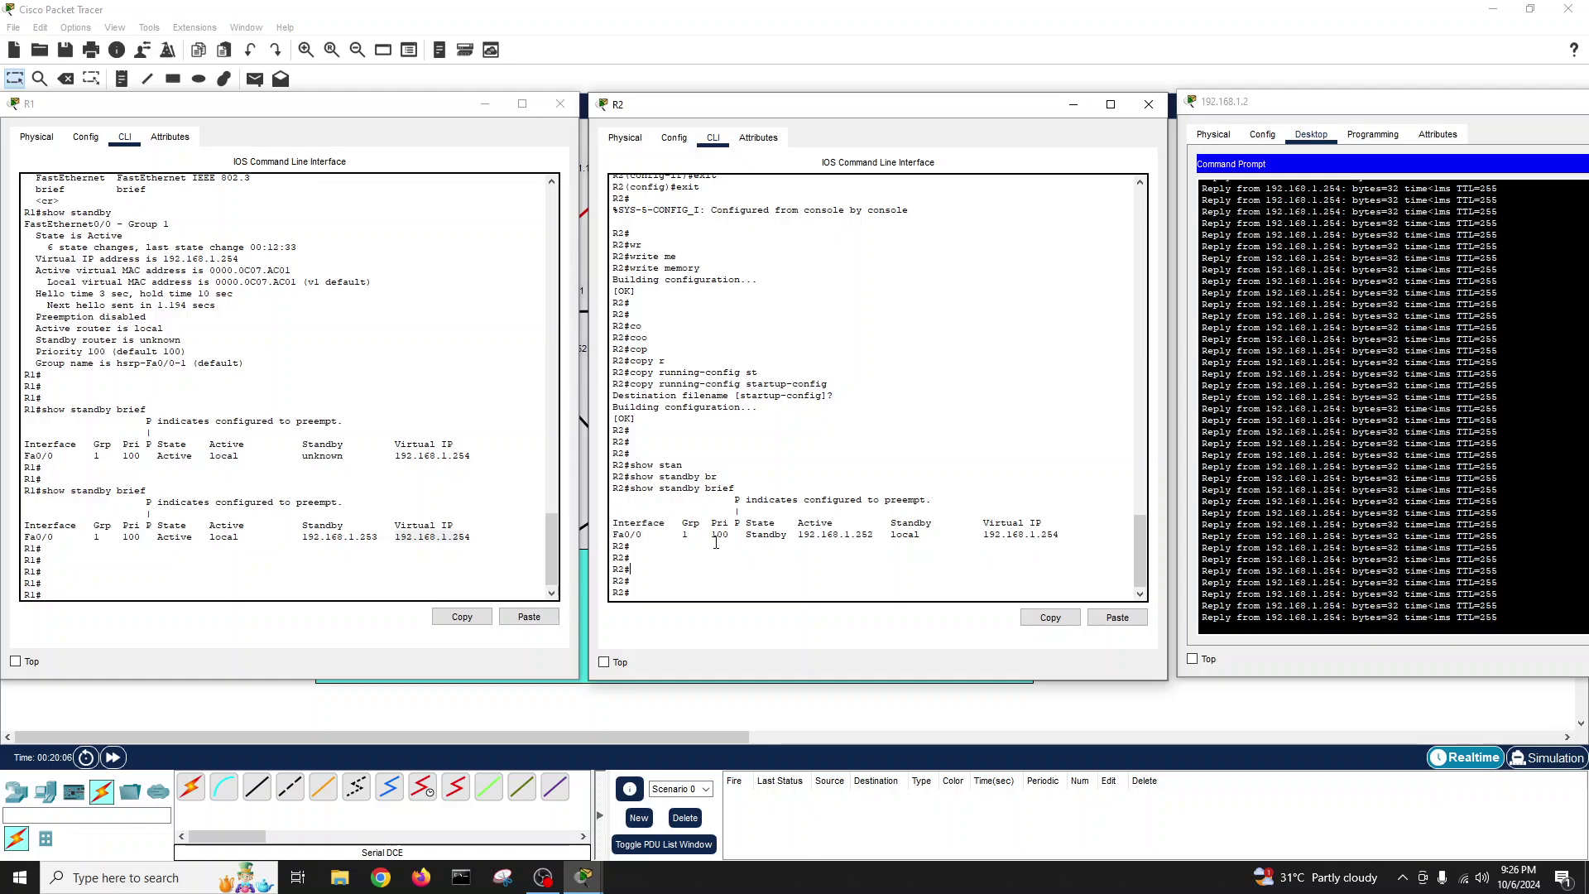
pyautogui.moveTo(710, 534); pyautogui.dragTo(736, 537)
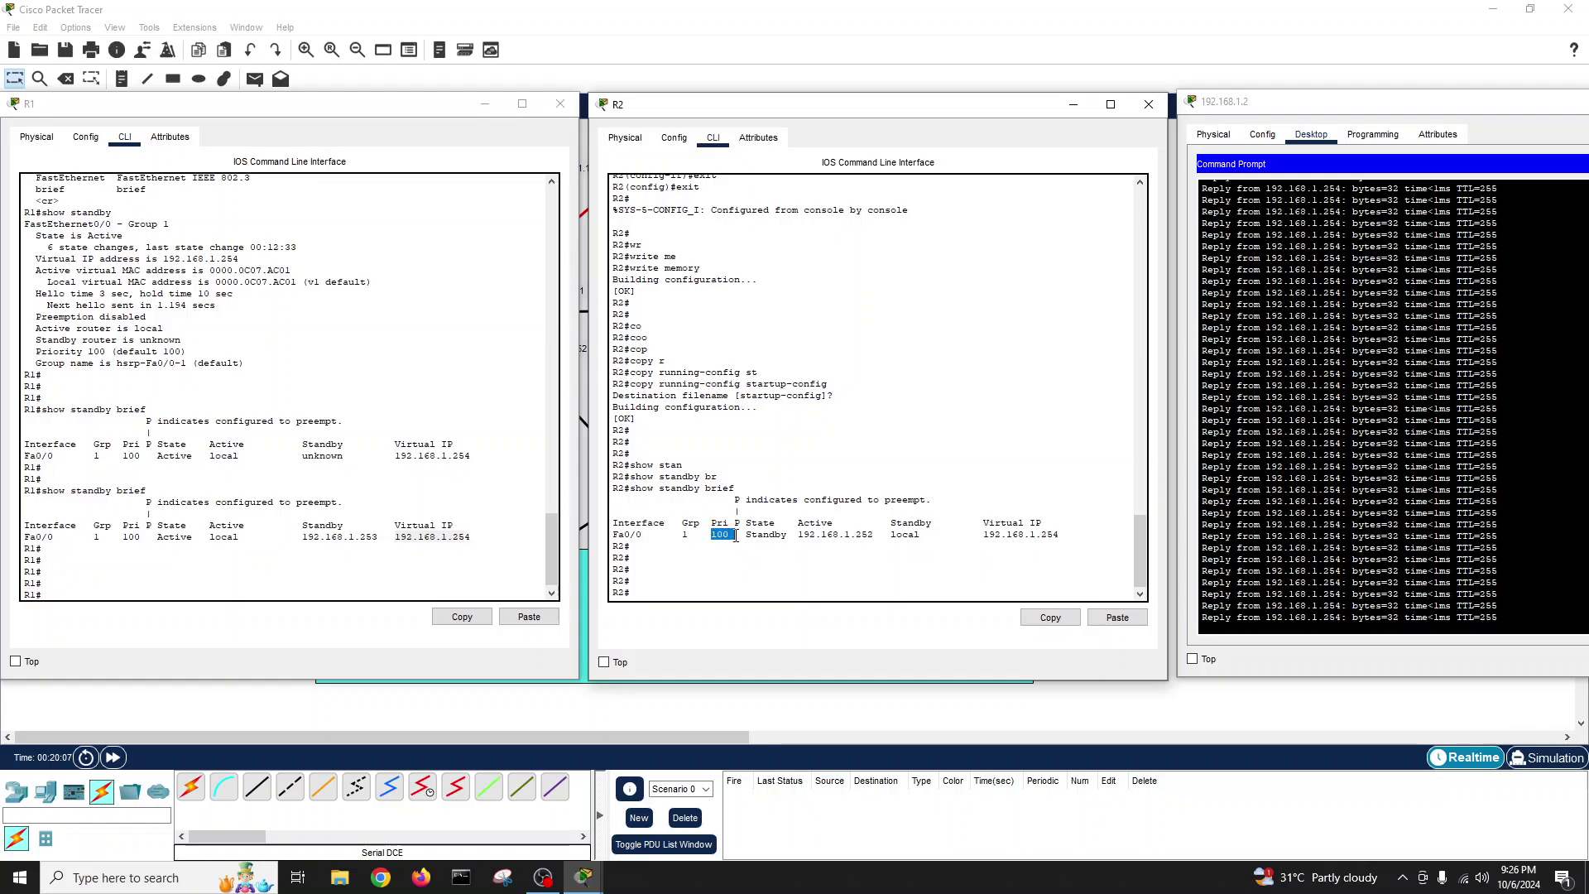
pyautogui.click(683, 576)
pyautogui.moveTo(748, 537); pyautogui.dragTo(785, 538)
# - Enter global configuration mode on R2 and open interface FastEthernet 0/0 for configuration
pyautogui.click(1130, 586)
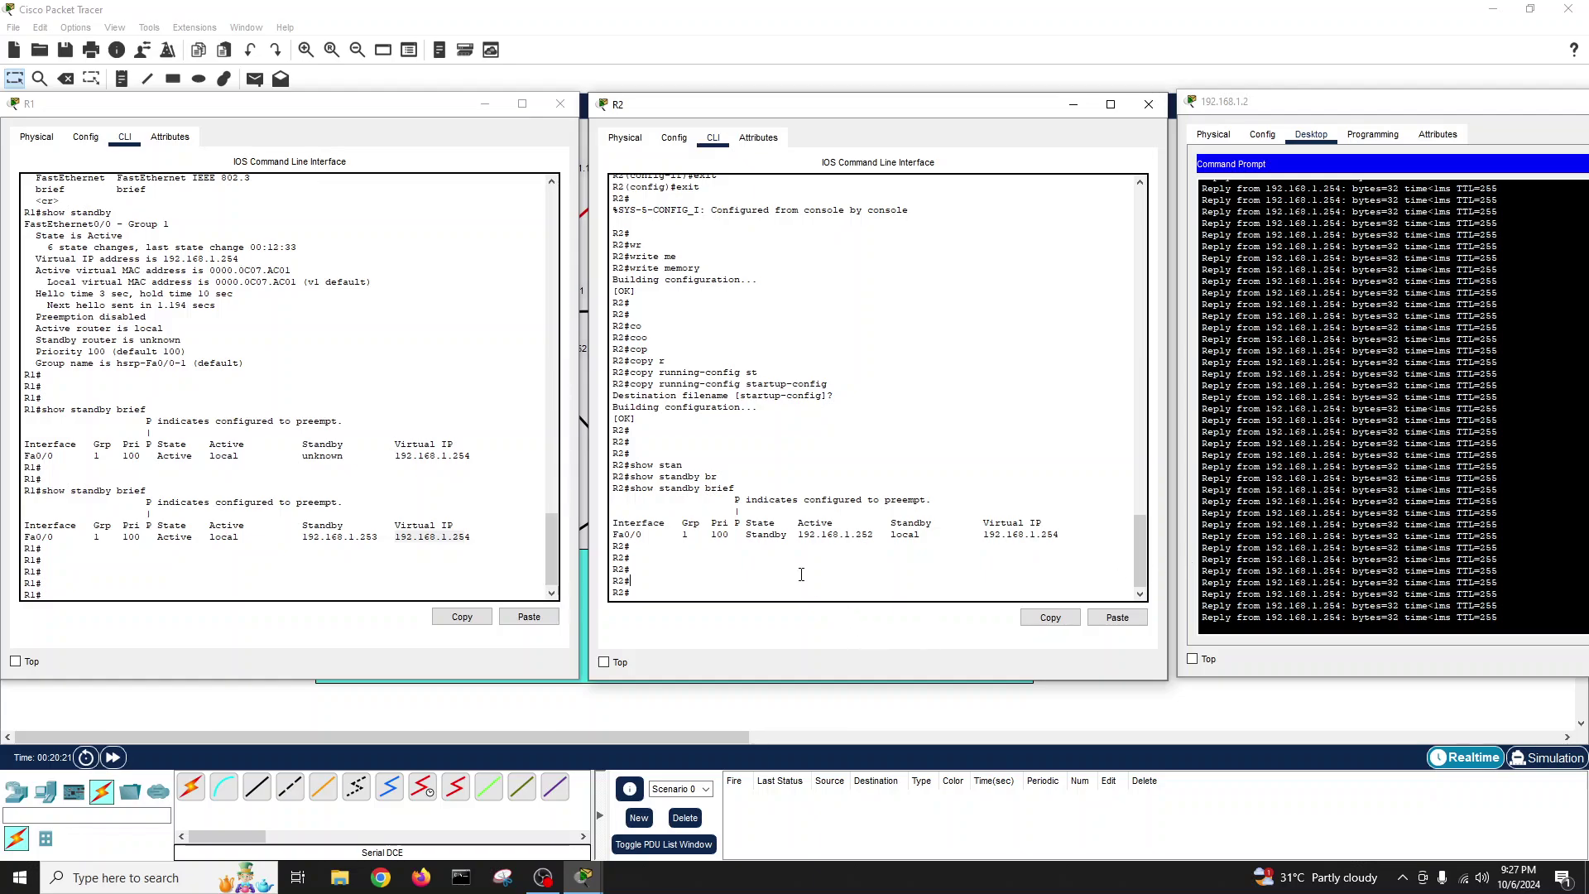
pyautogui.press('Return')
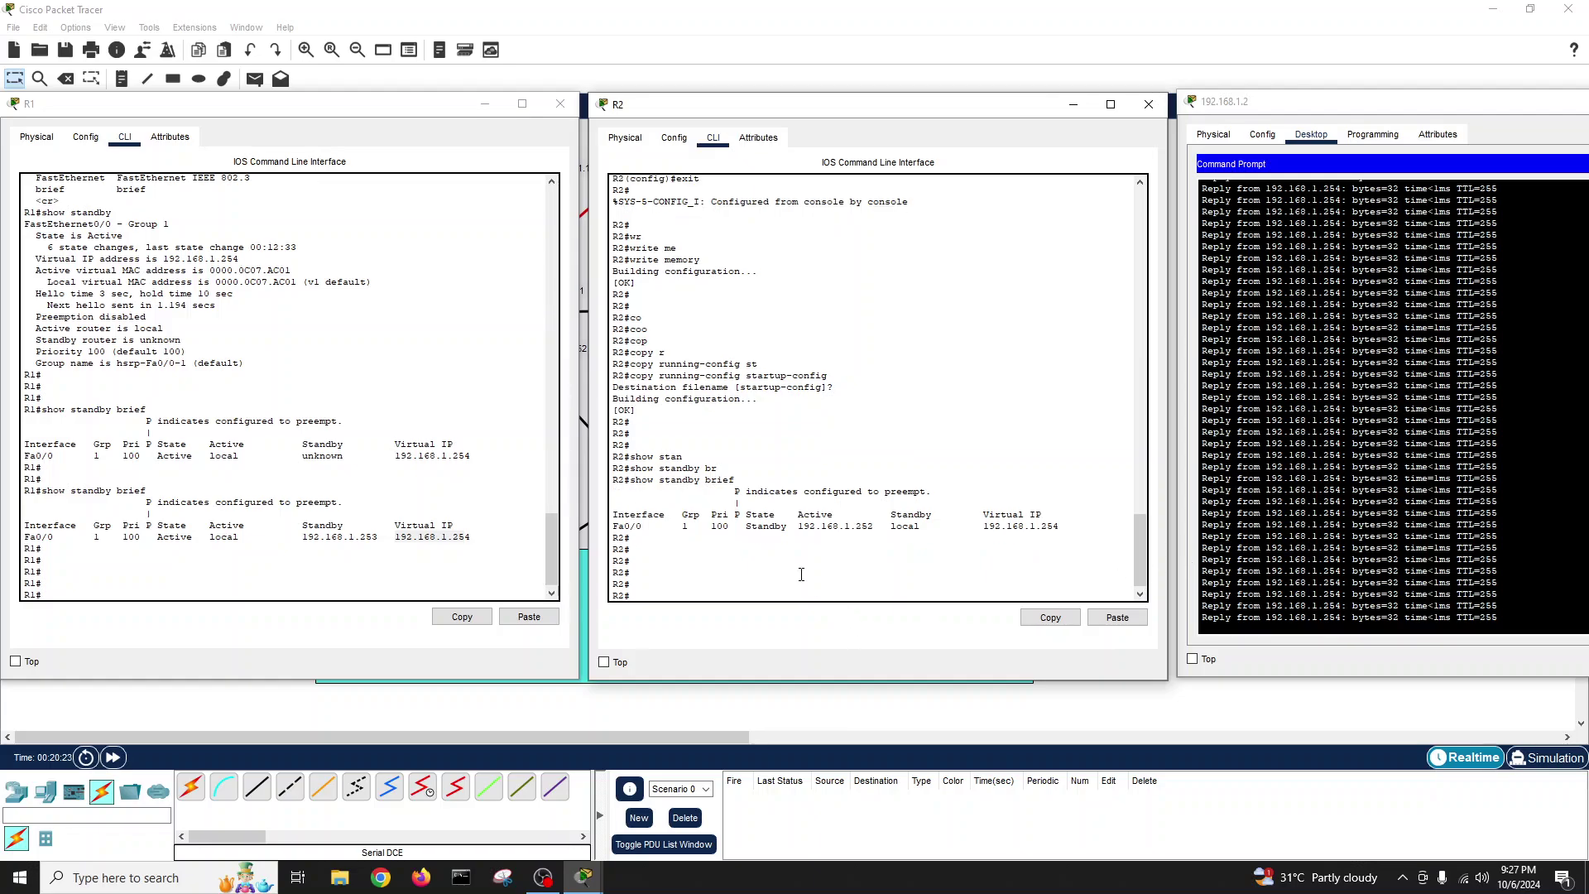
pyautogui.write('conf t')
pyautogui.press('Return')
pyautogui.press('Return')
pyautogui.write('int fa')
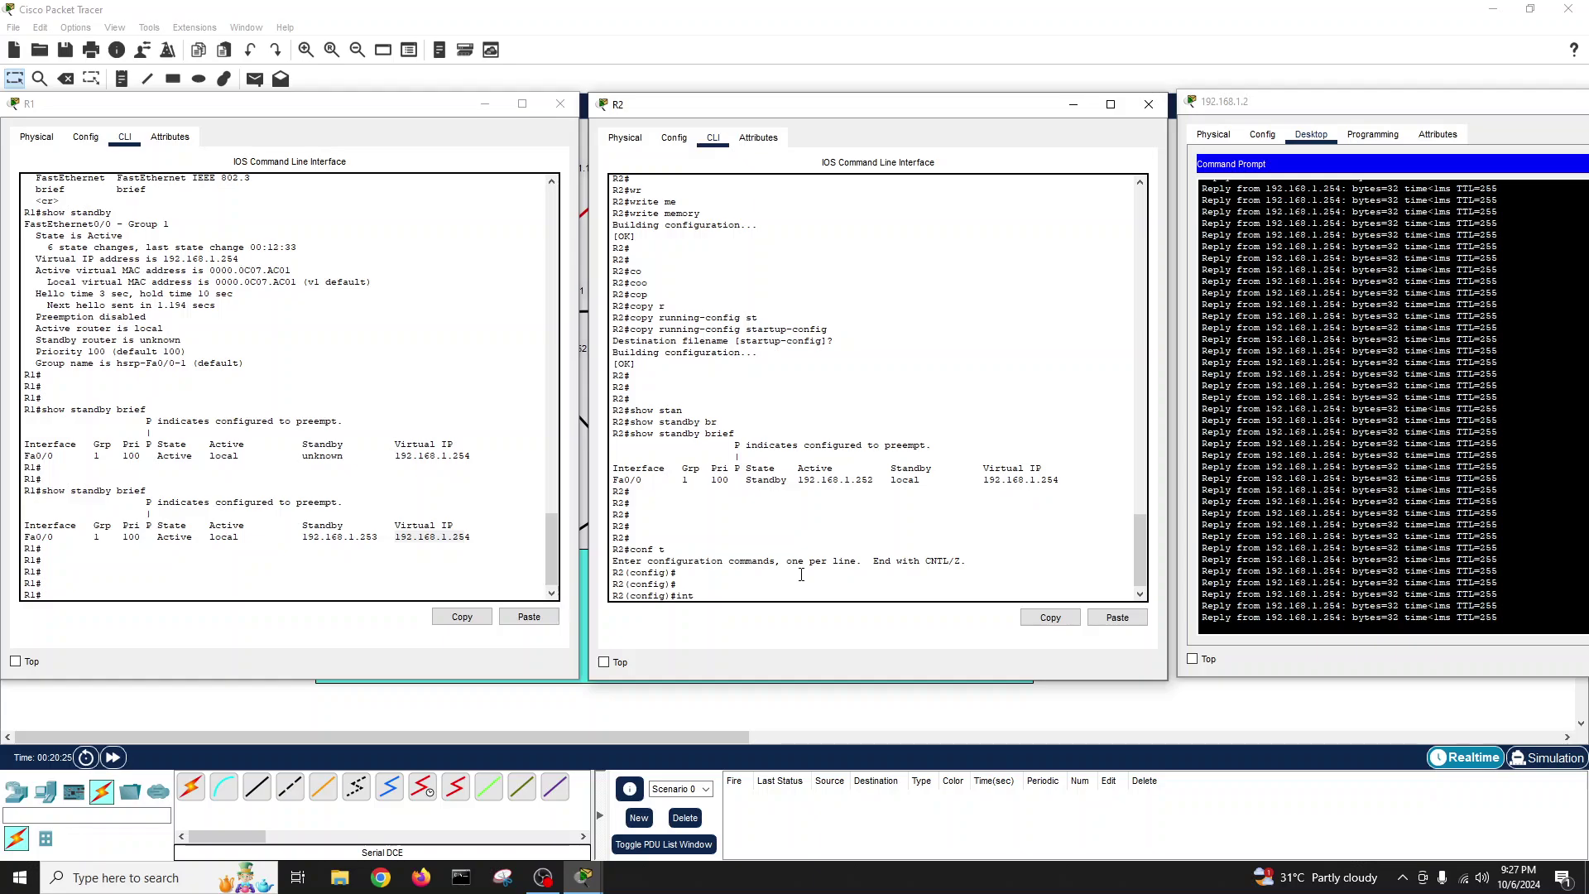
pyautogui.press('Tab')
pyautogui.write('0/')
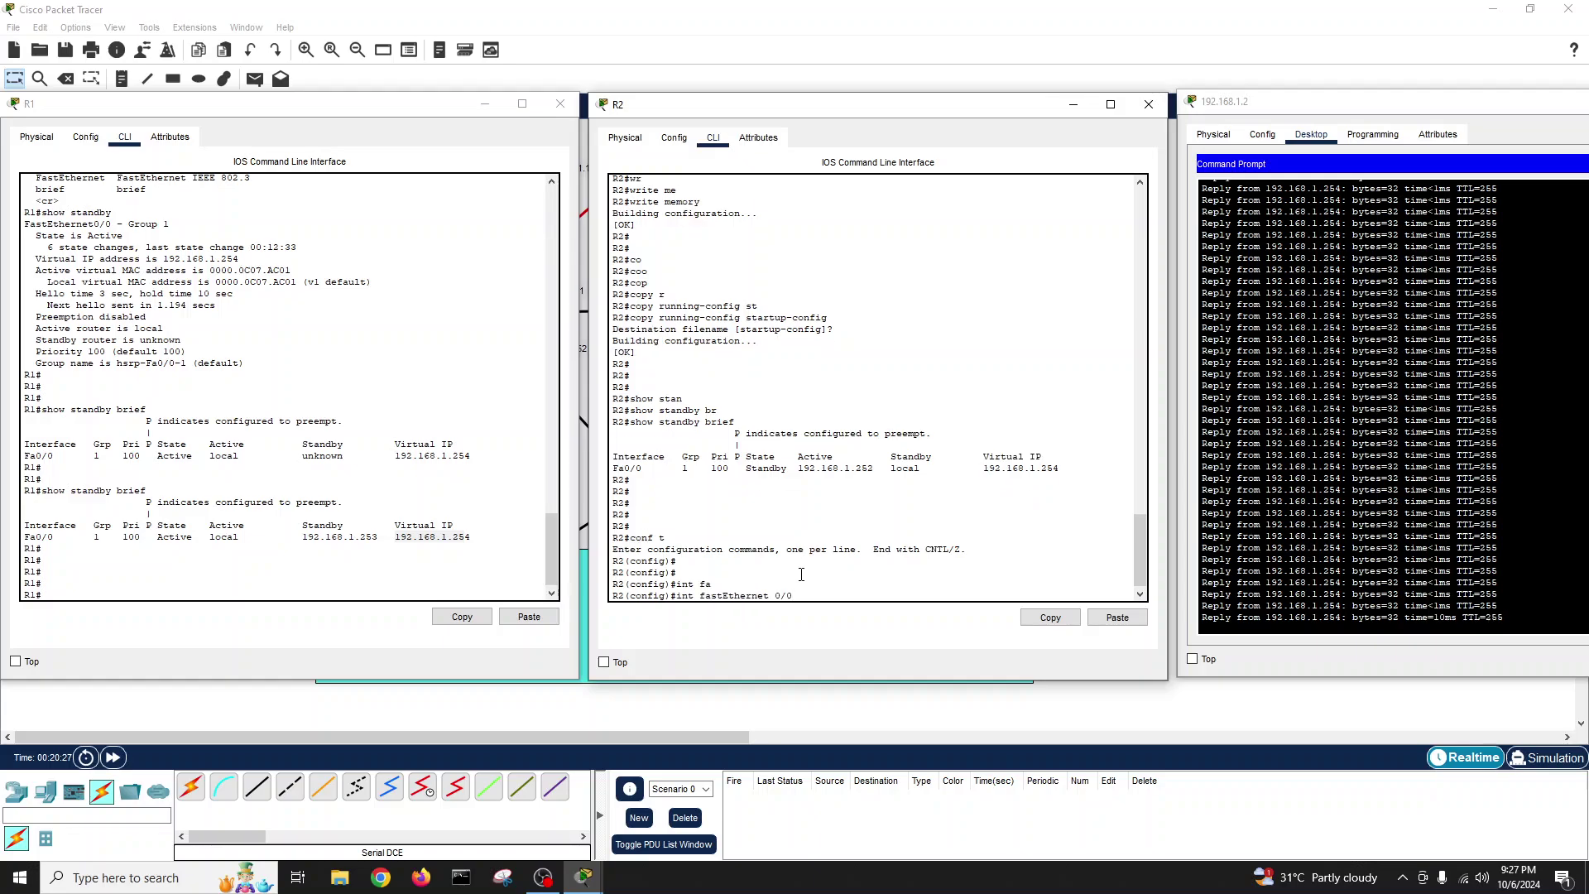
pyautogui.press('Return')
pyautogui.press('Return')
# - Set the HSRP group 1 priority to 105 on R2's FastEthernet 0/0, consulting the built-in help for the options
pyautogui.write('sta')
pyautogui.press('Tab')
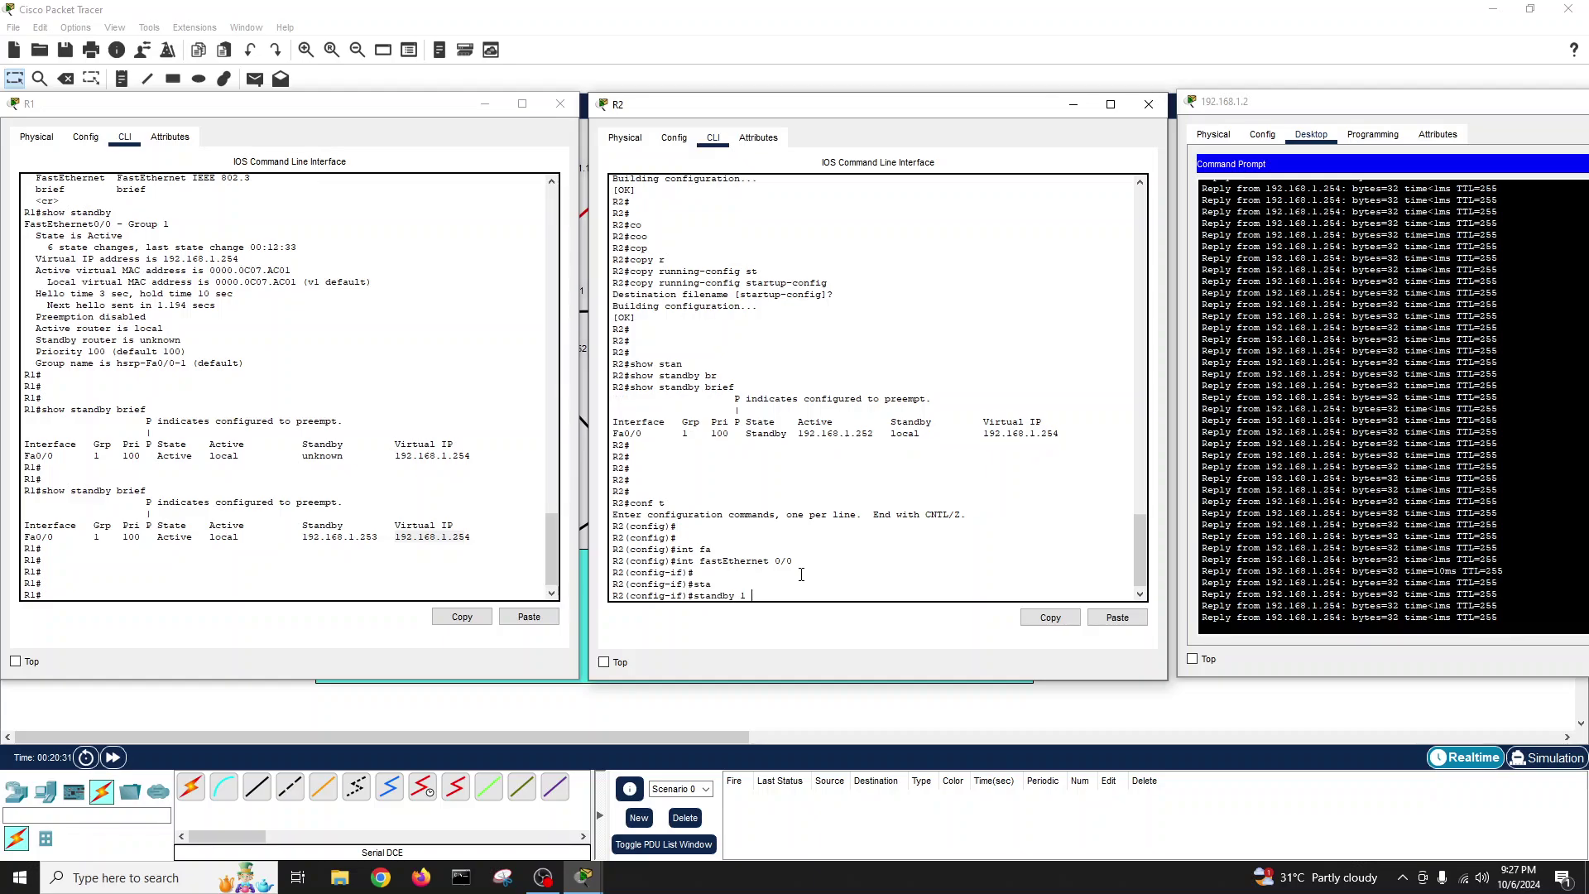
pyautogui.write('1 ?')
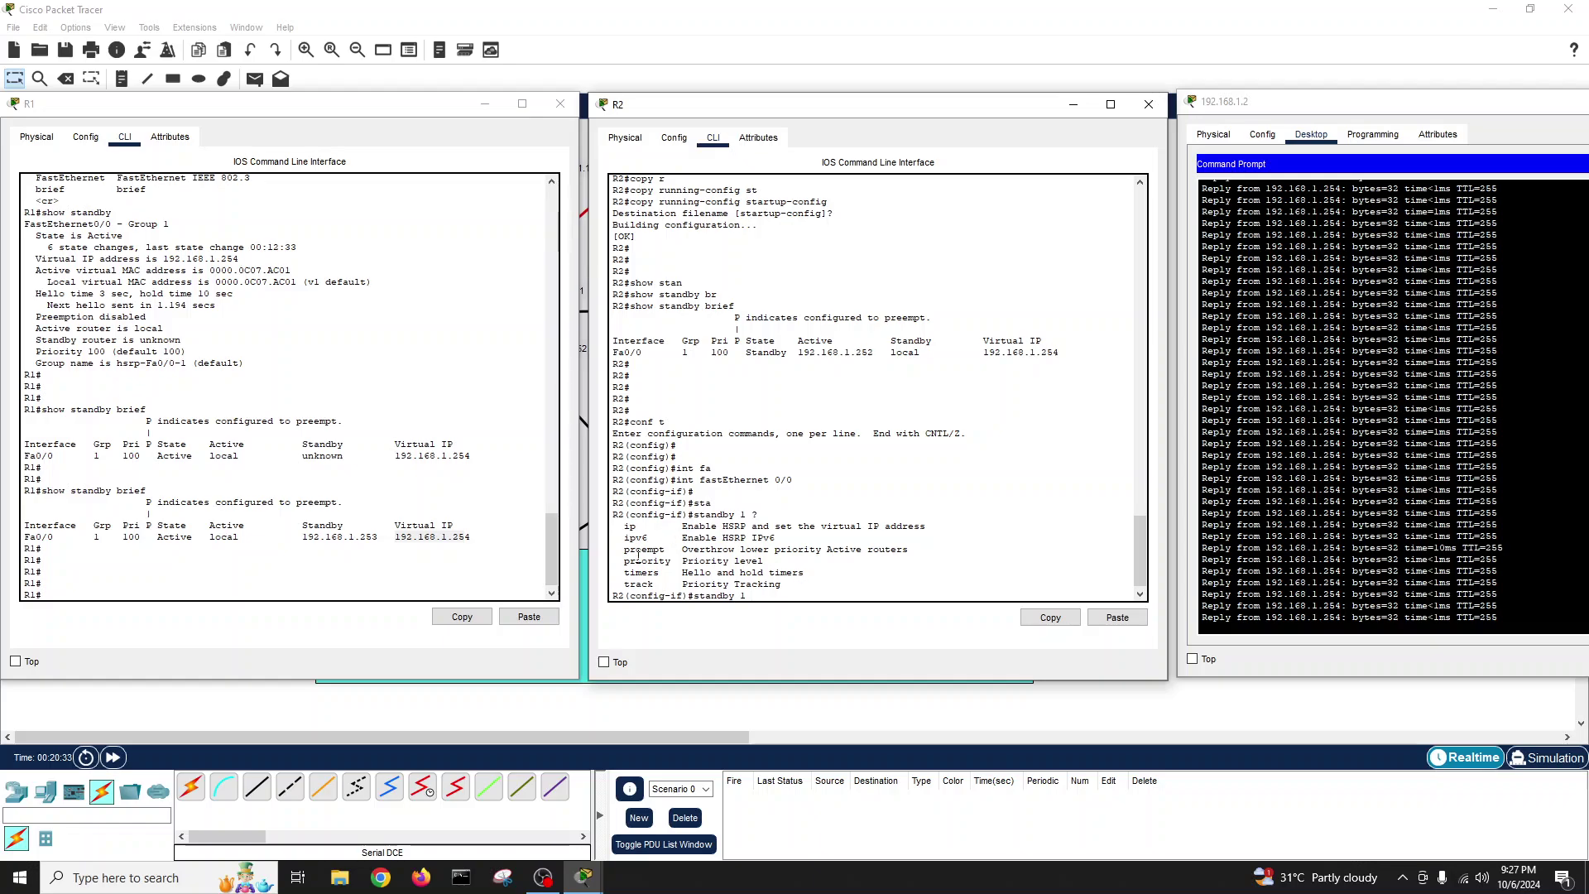
pyautogui.moveTo(625, 559); pyautogui.dragTo(674, 560)
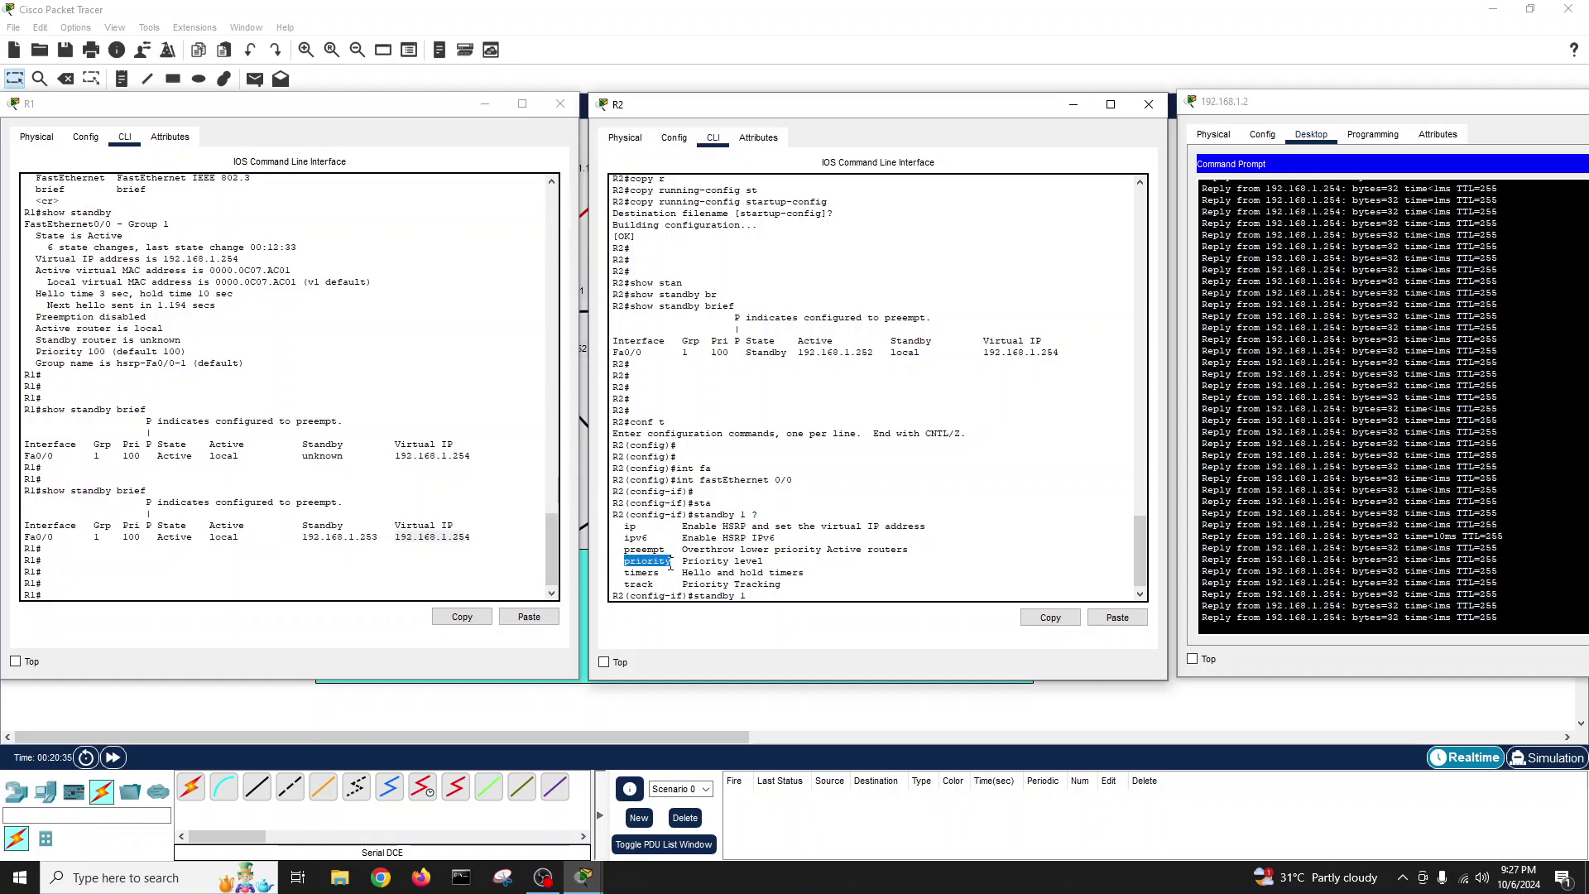
pyautogui.click(771, 596)
pyautogui.write('pri')
pyautogui.press('Tab')
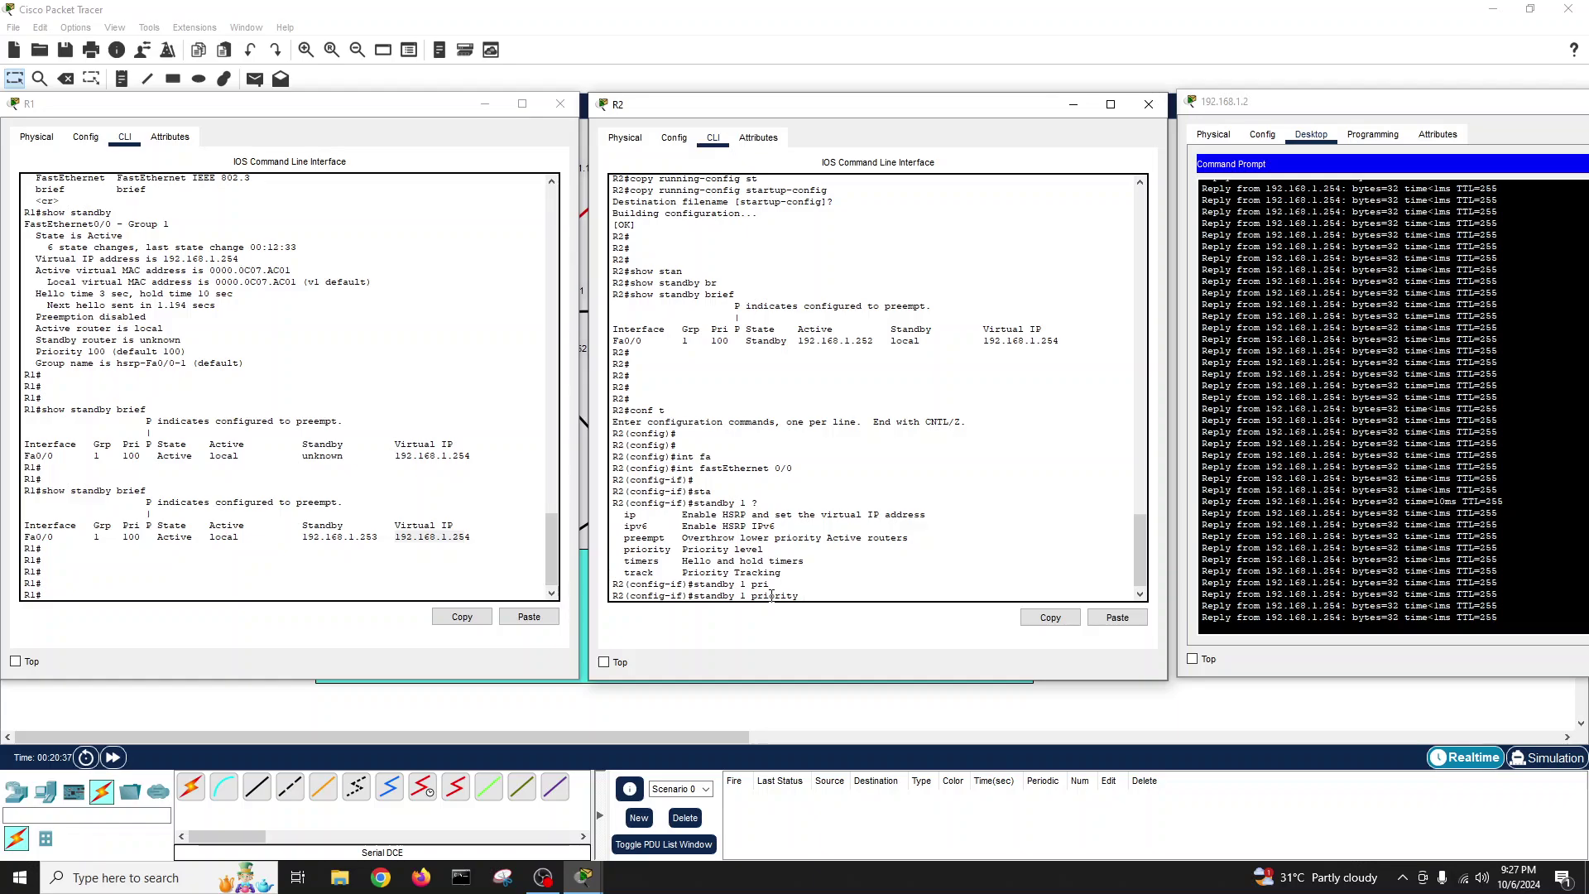
pyautogui.write('?')
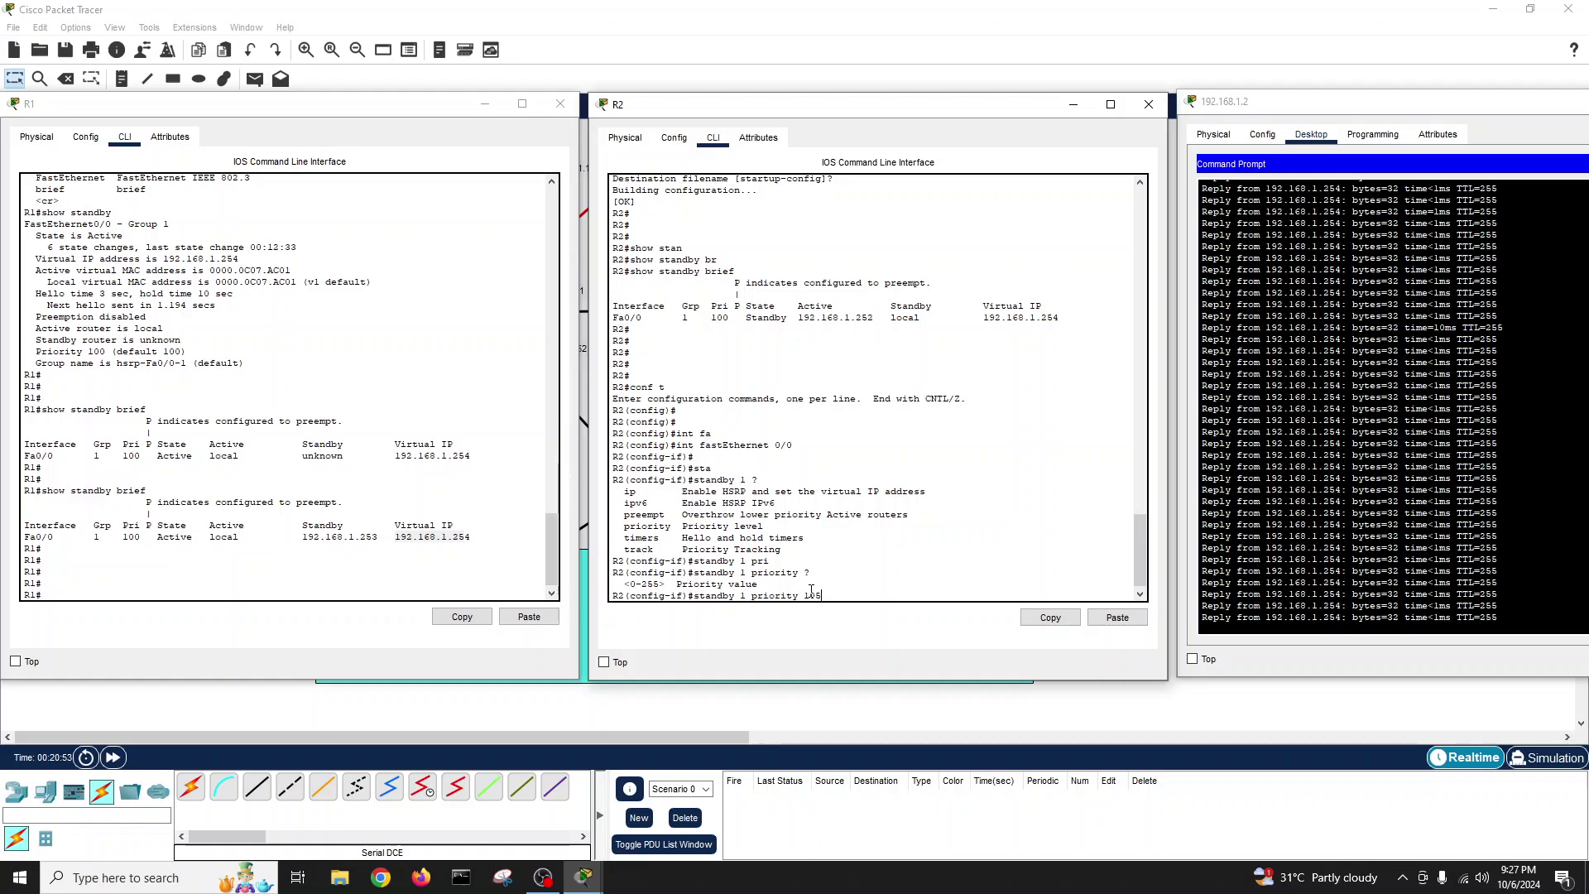
pyautogui.write('?')
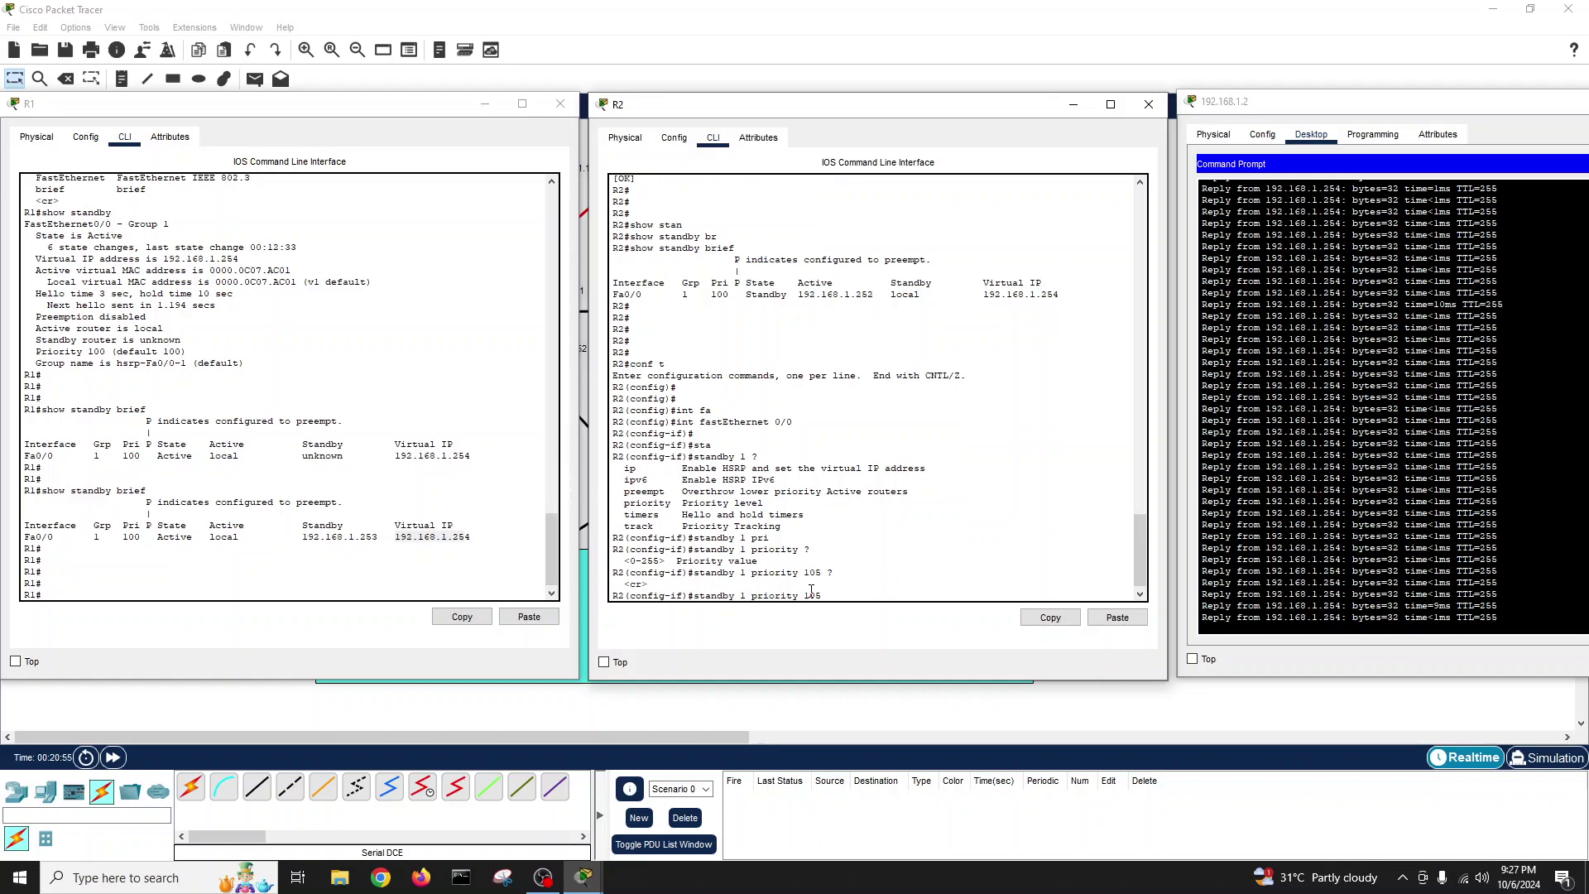
pyautogui.press('Return')
pyautogui.press('Return')
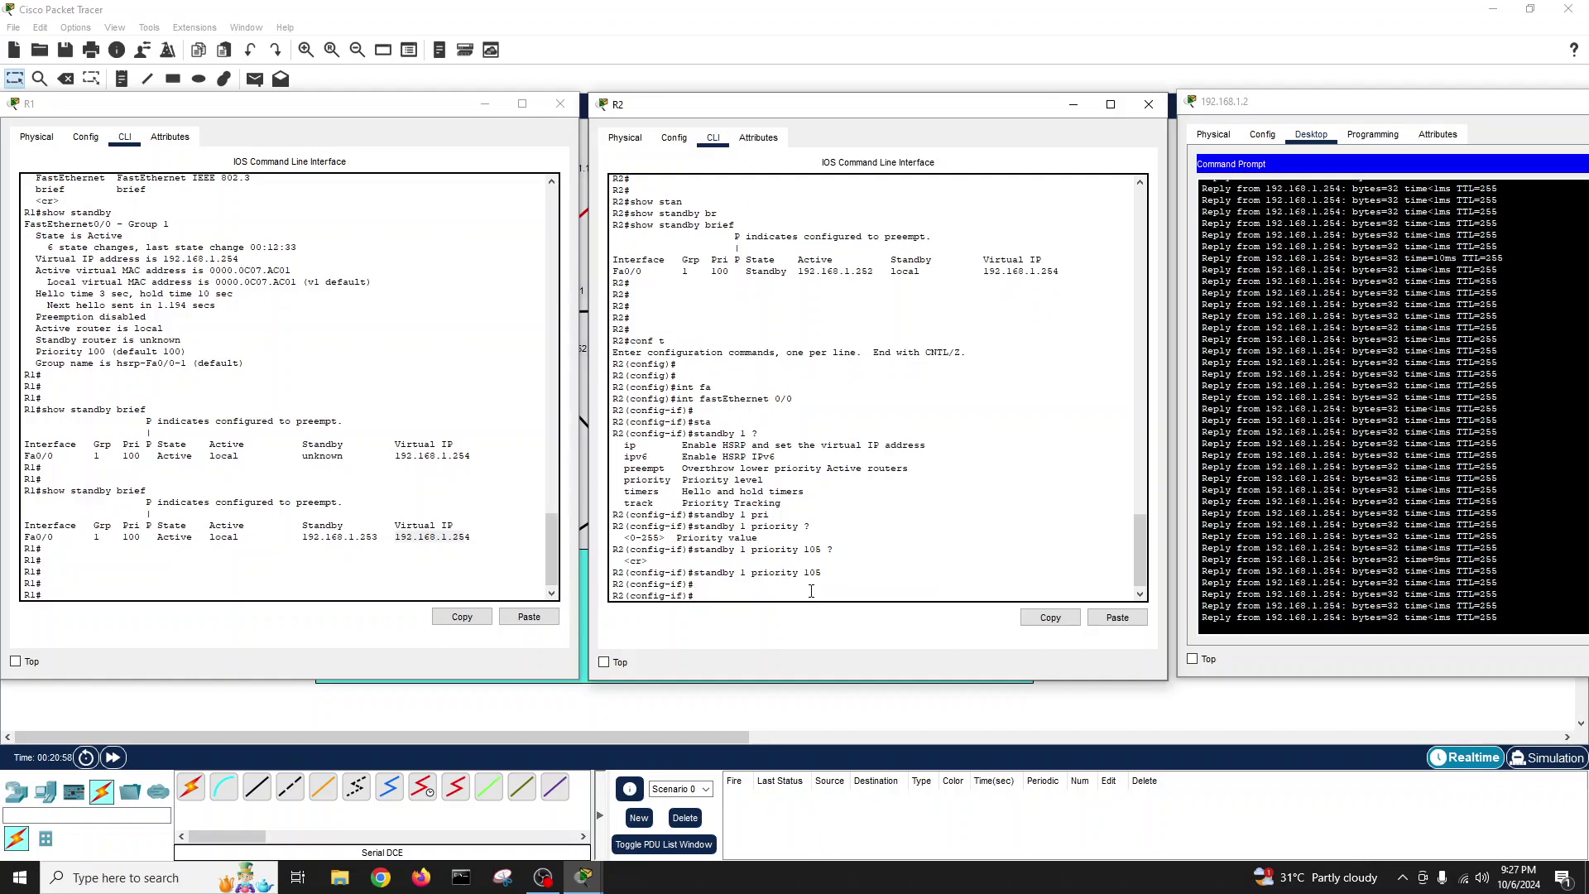
# - Enable preemption for HSRP group 1 on R2's FastEthernet 0/0 with standby 1 preempt
pyautogui.write('stand')
pyautogui.press('Tab')
pyautogui.write('1')
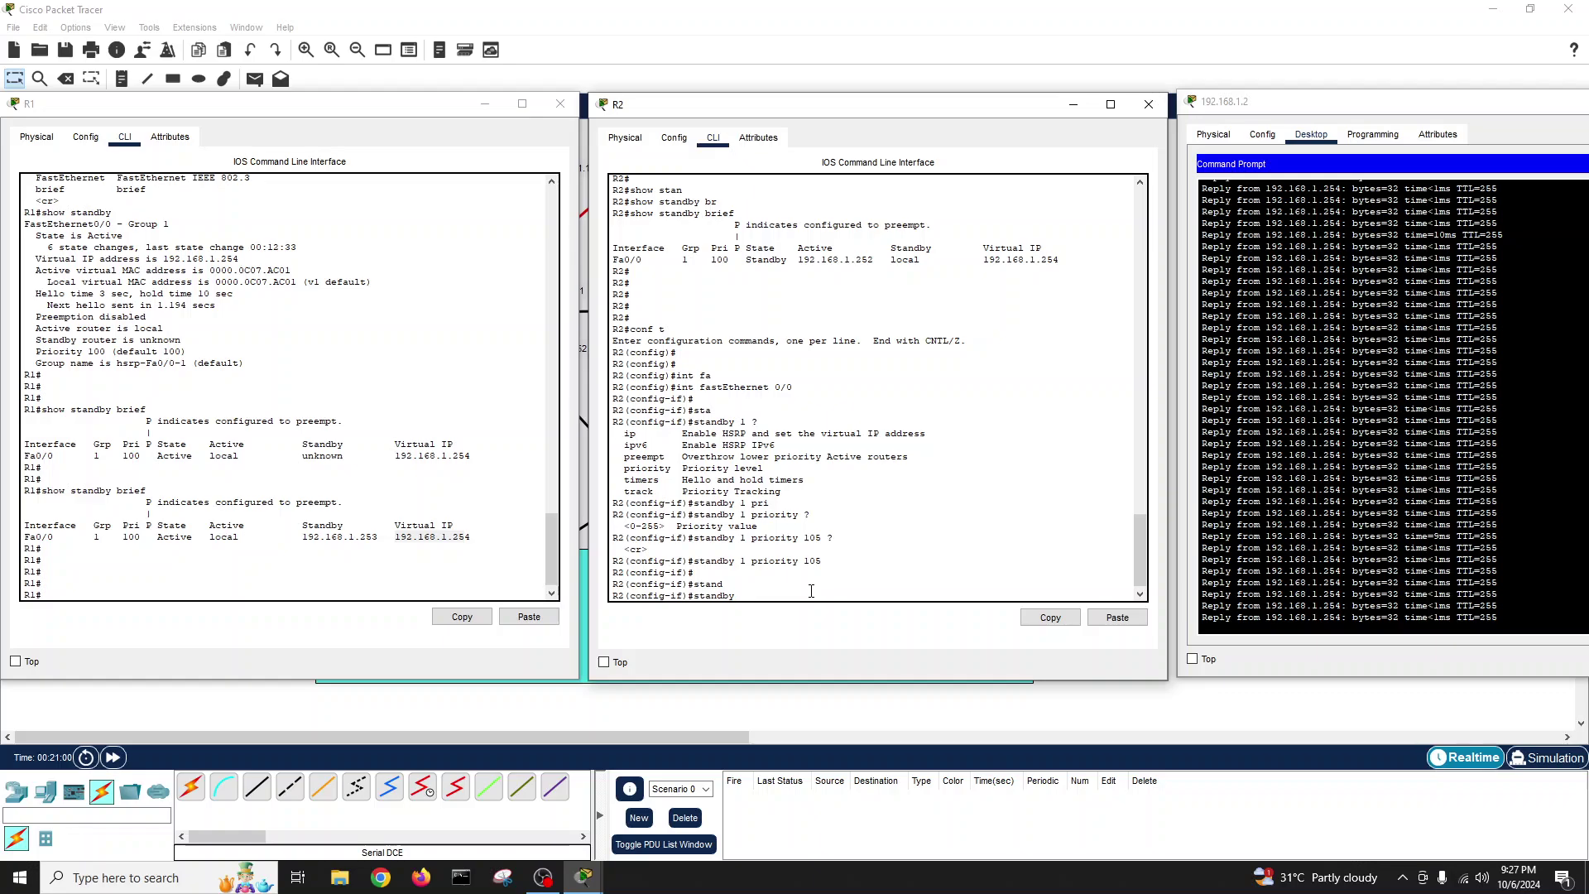
pyautogui.write(' ?')
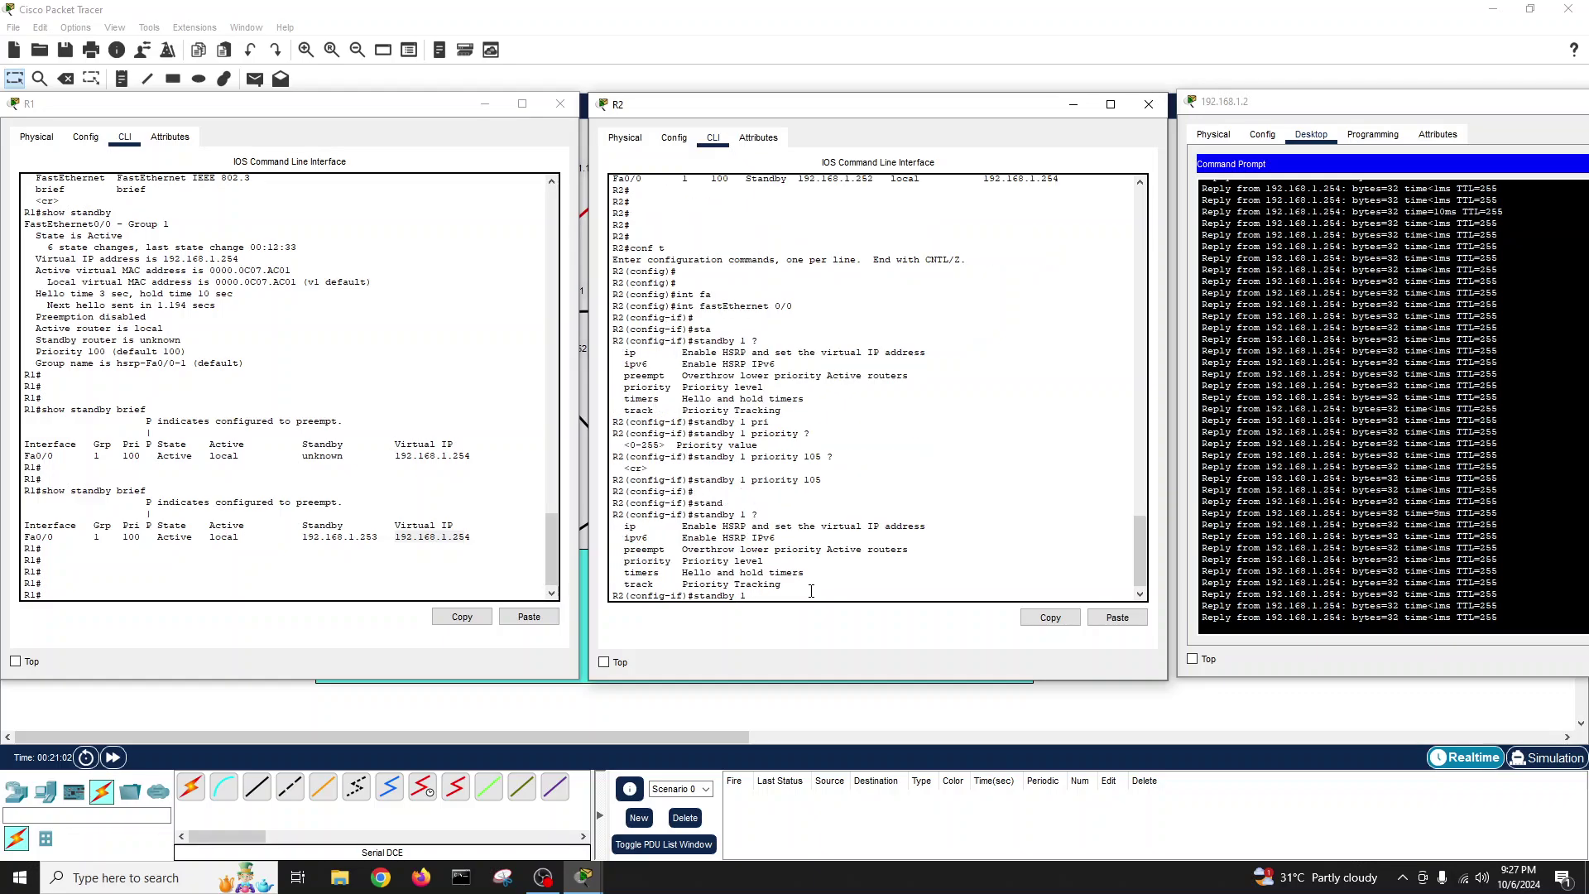
pyautogui.write('pre')
pyautogui.press('Tab')
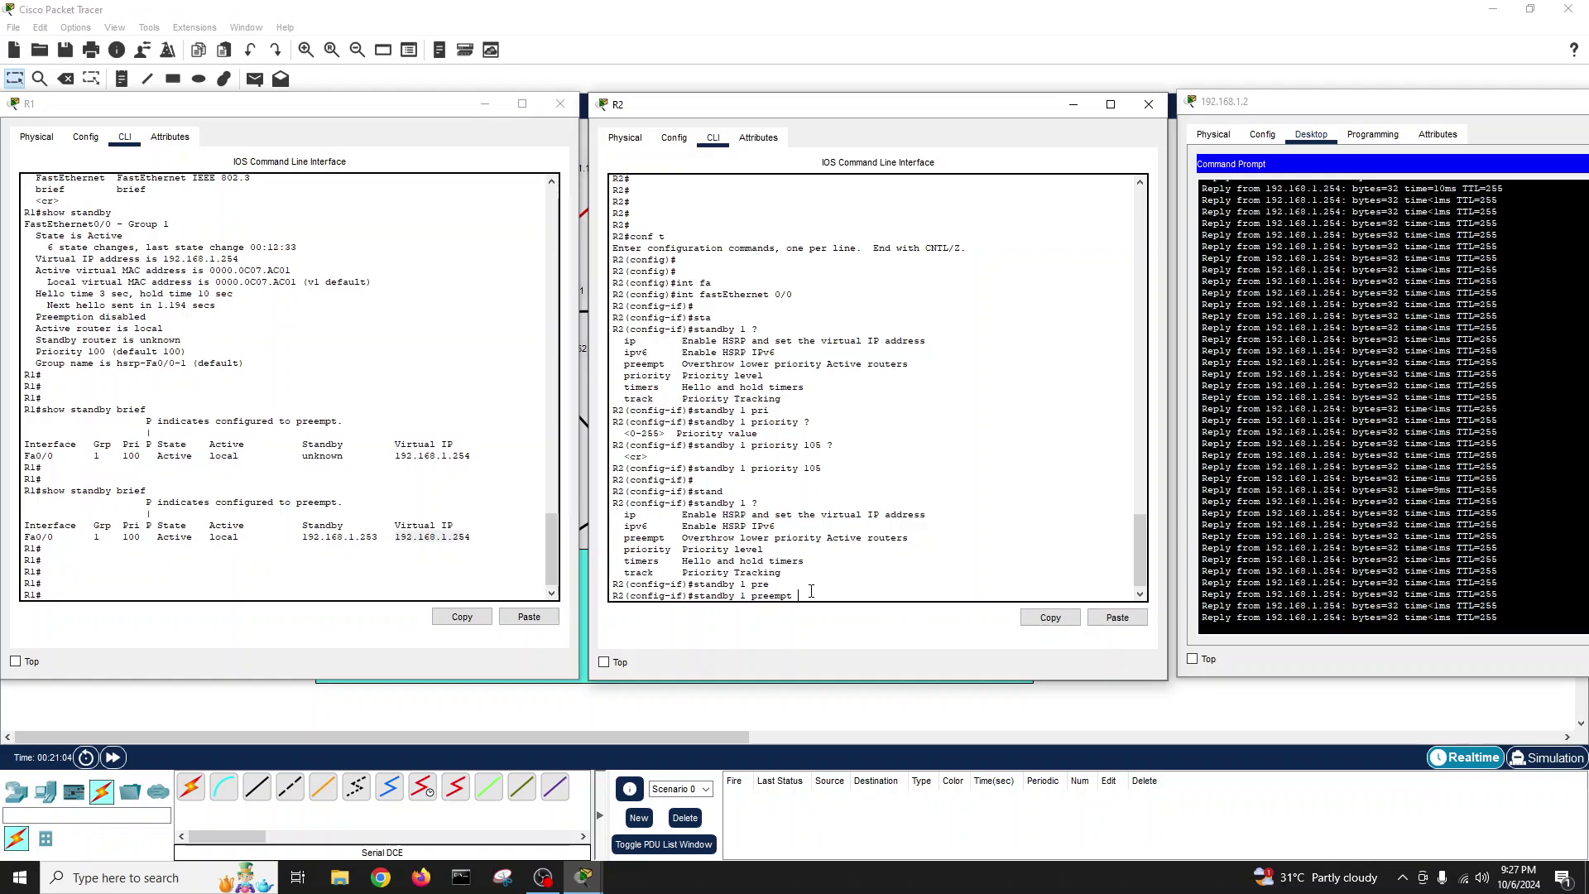
pyautogui.press('Return')
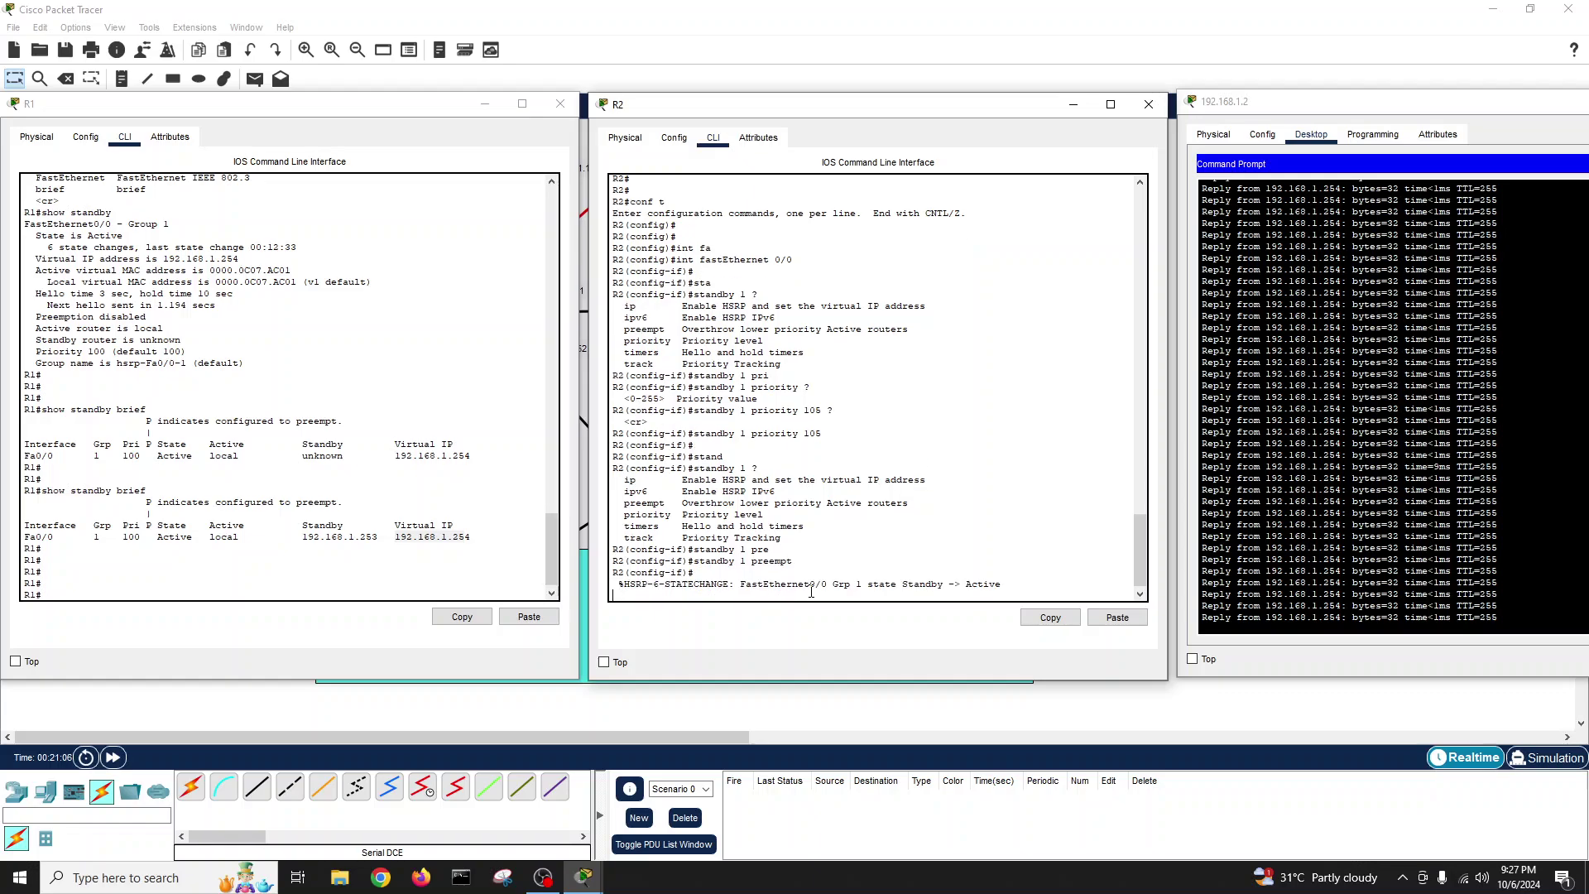
pyautogui.press('Return')
pyautogui.press('Return')
pyautogui.press('Return')
pyautogui.press('Return')
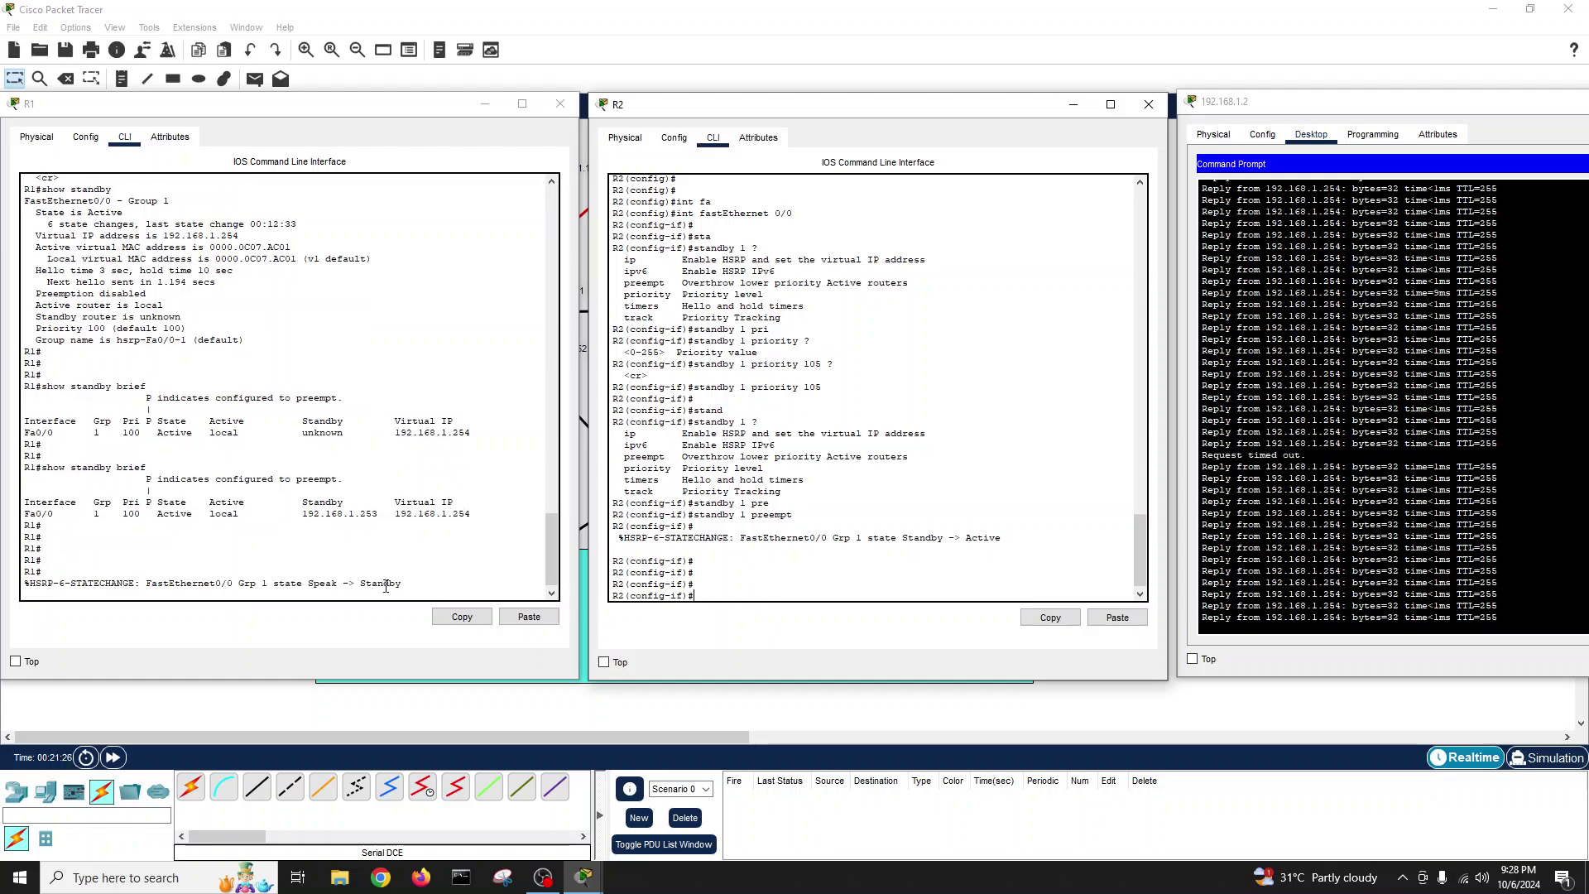
# - Examine the HSRP state-change messages in the R1 and R2 consoles
pyautogui.moveTo(405, 583); pyautogui.dragTo(145, 586)
pyautogui.click(329, 583)
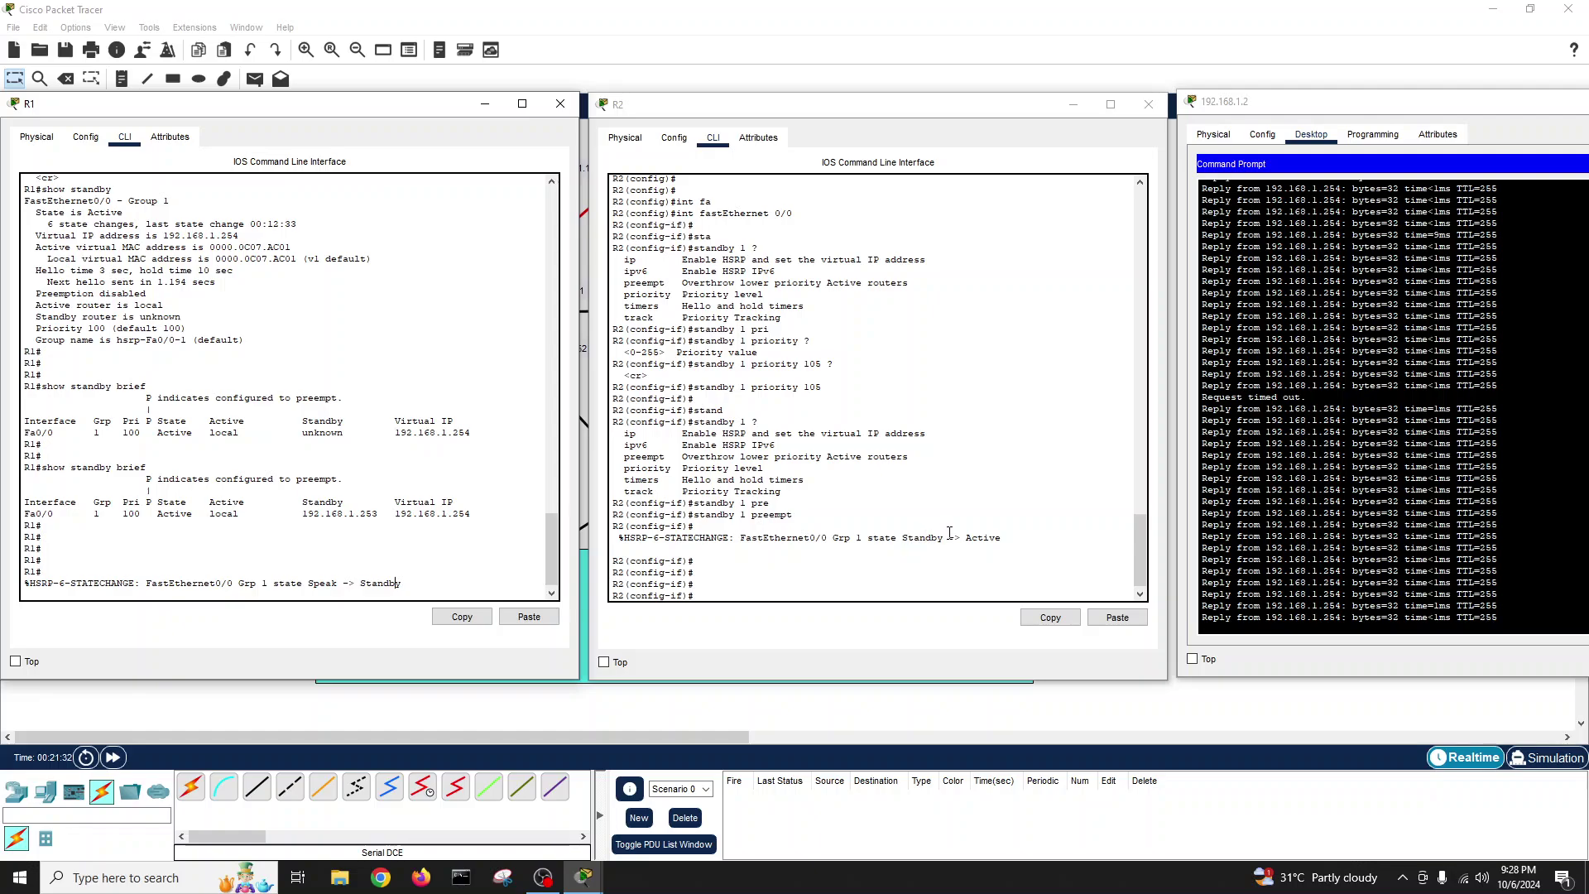
pyautogui.click(786, 584)
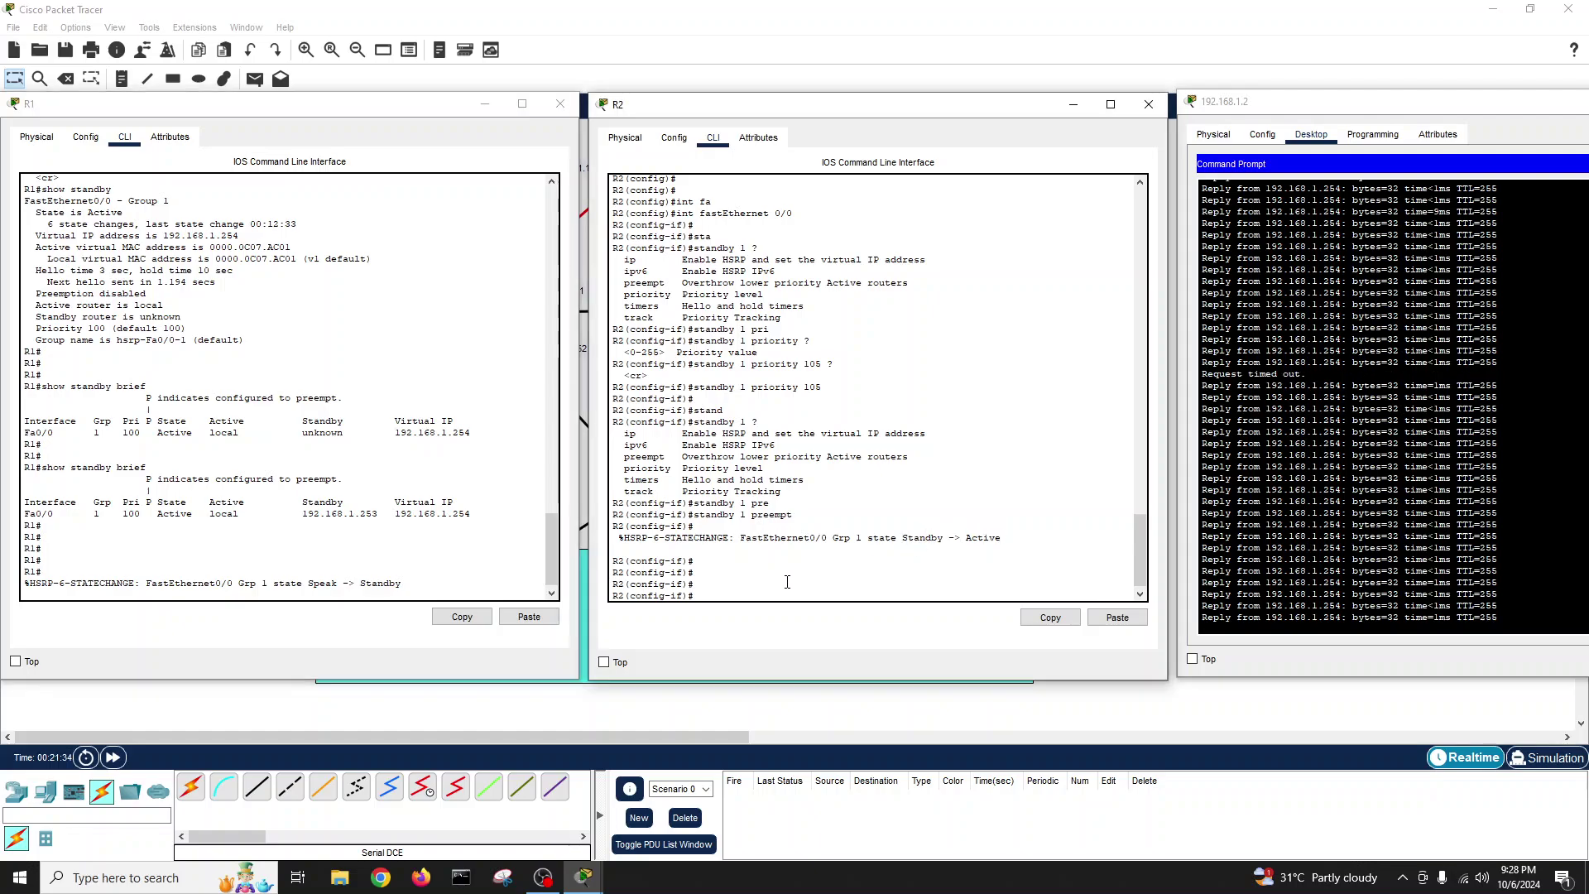
# - Leave interface and global configuration mode on R2 to return to privileged EXEC mode
pyautogui.write('exit')
pyautogui.press('Return')
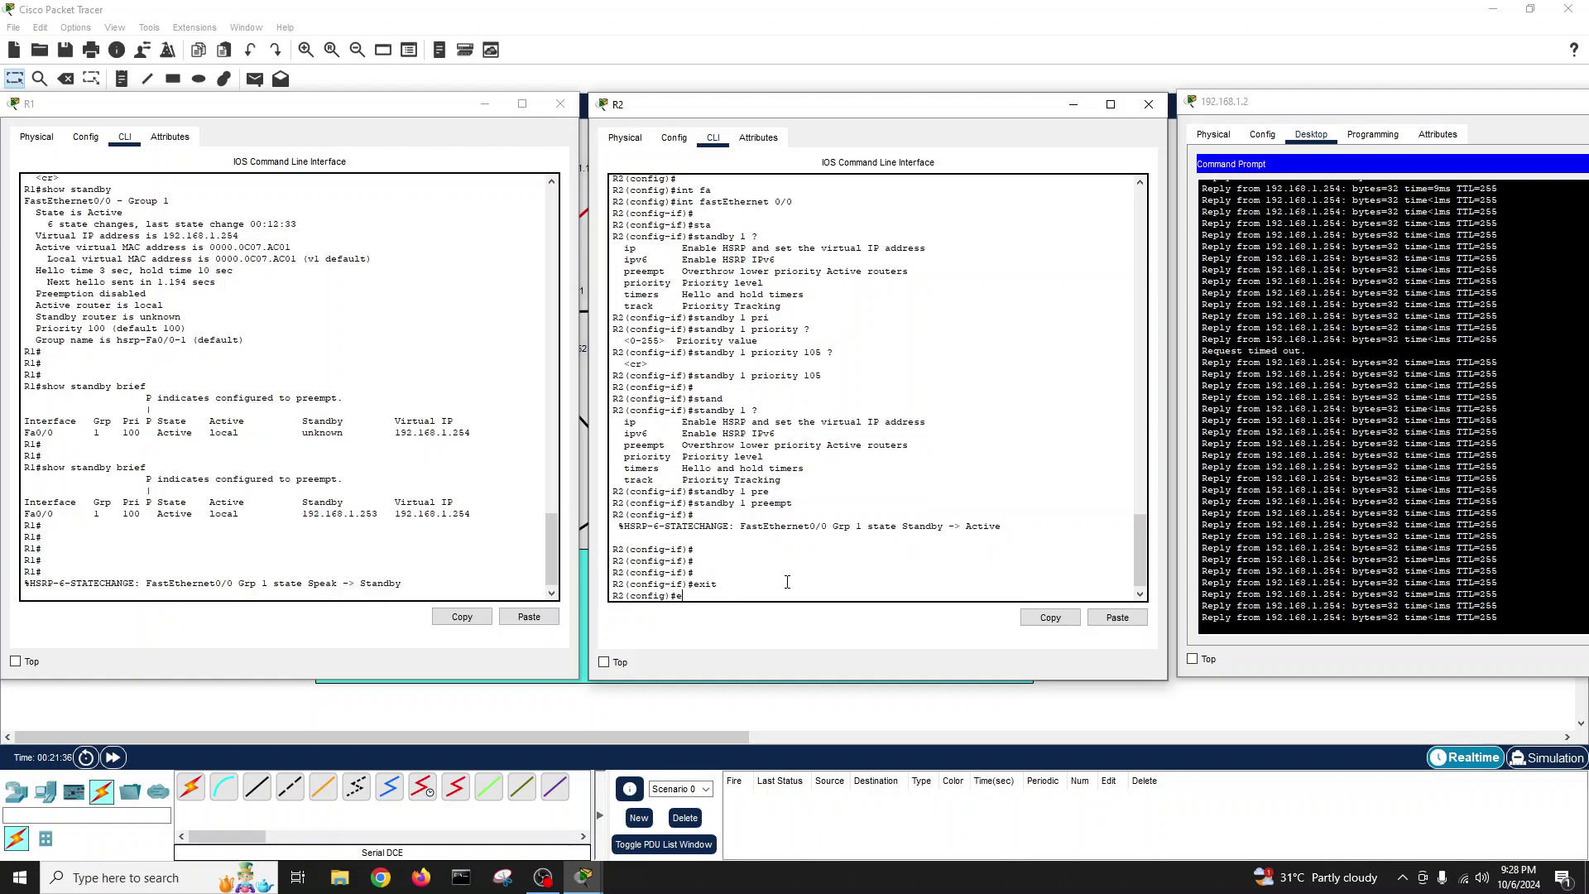
pyautogui.write('exit')
pyautogui.press('Return')
pyautogui.press('Return')
pyautogui.press('Return')
pyautogui.press('Return')
pyautogui.press('Return')
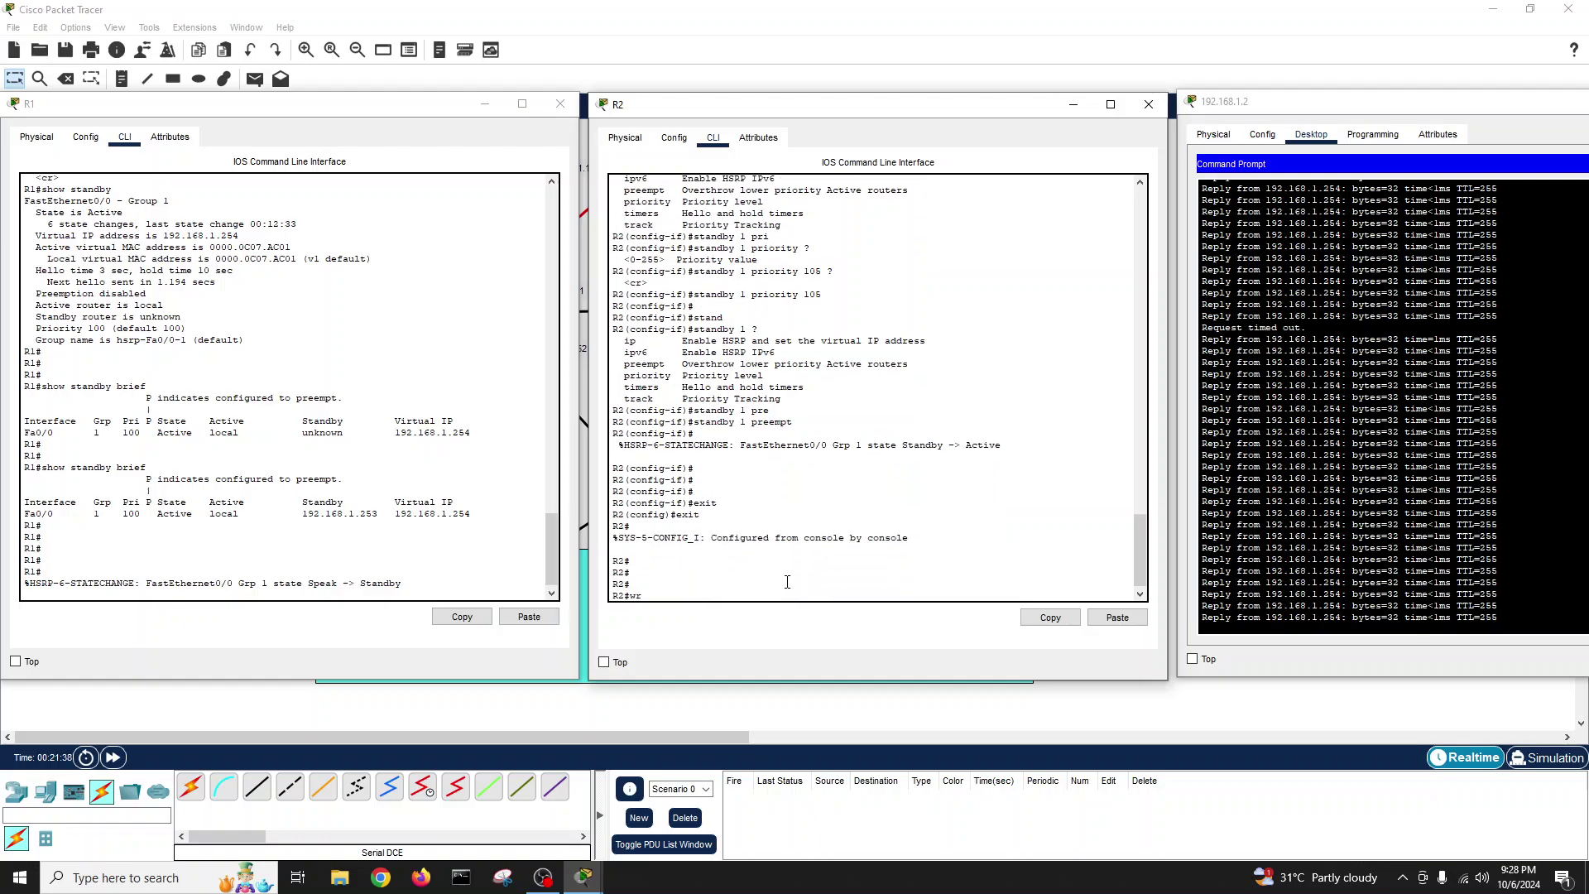
# - Save R2's running configuration with the write memory command
pyautogui.write('wr')
pyautogui.press('Tab')
pyautogui.write('me')
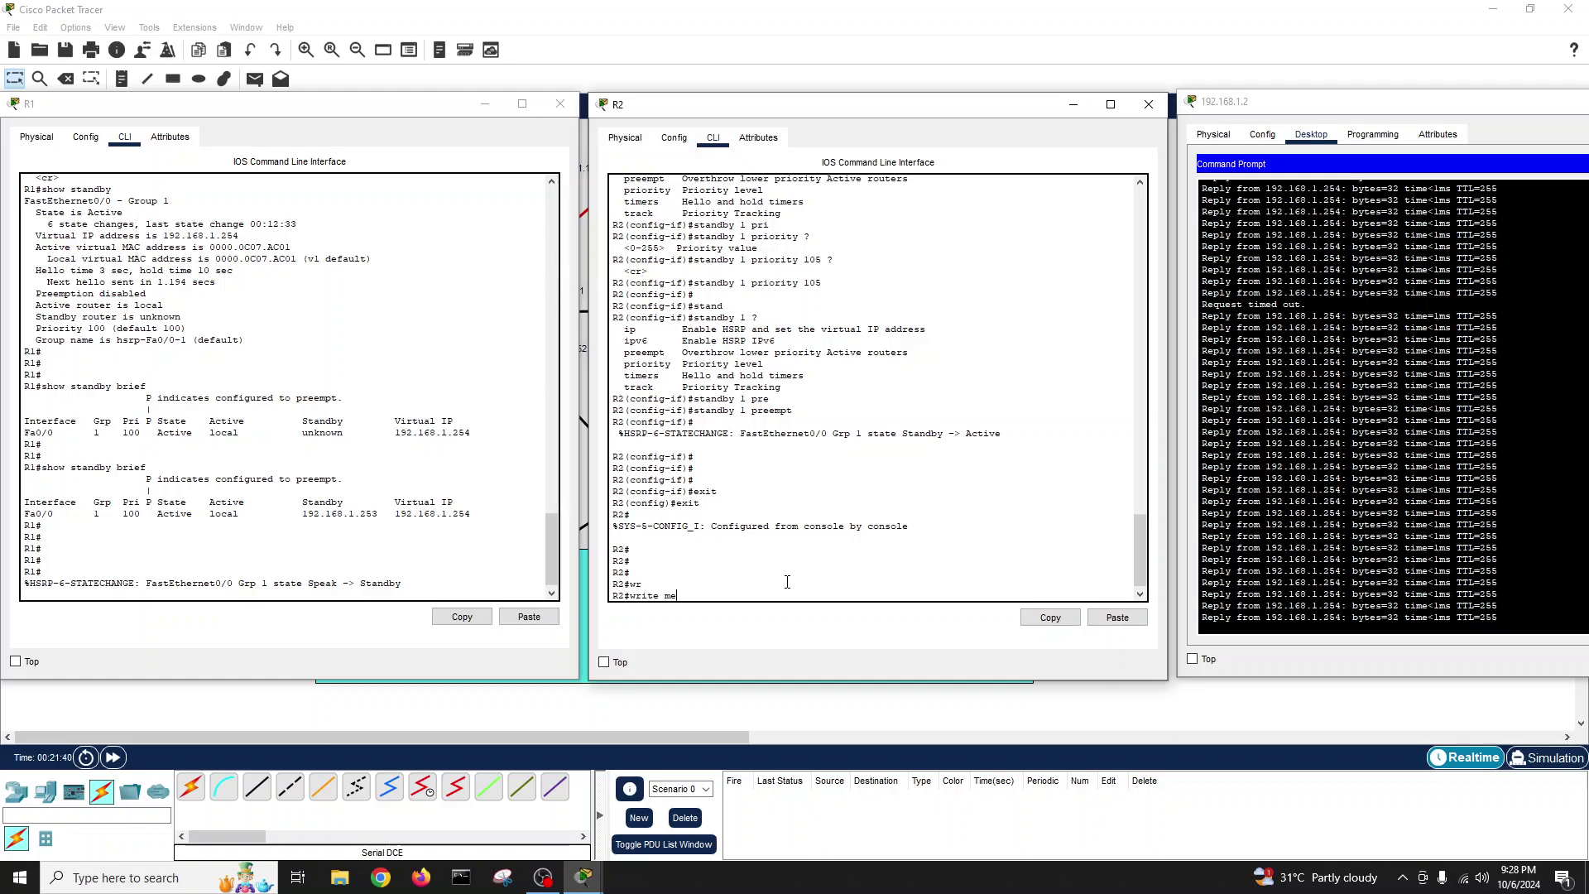
pyautogui.press('Return')
pyautogui.press('Return')
pyautogui.press('Return')
pyautogui.press('Return')
# - Display R2's HSRP summary with show standby brief and check the priority of group 1
pyautogui.write('show ip')
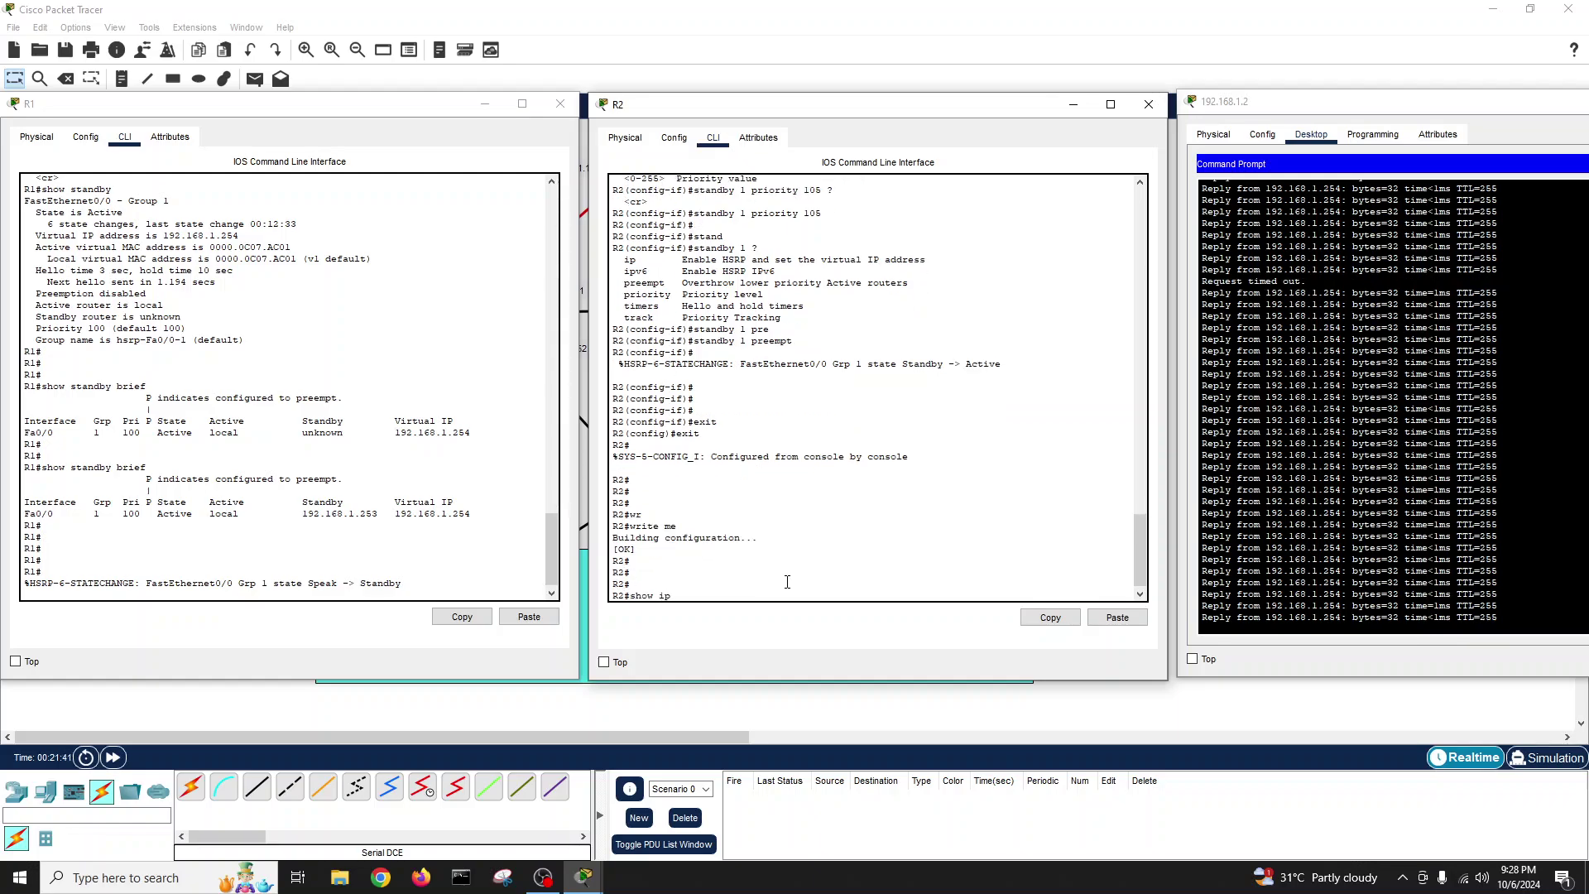
pyautogui.press('BackSpace')
pyautogui.press('BackSpace')
pyautogui.press('BackSpace')
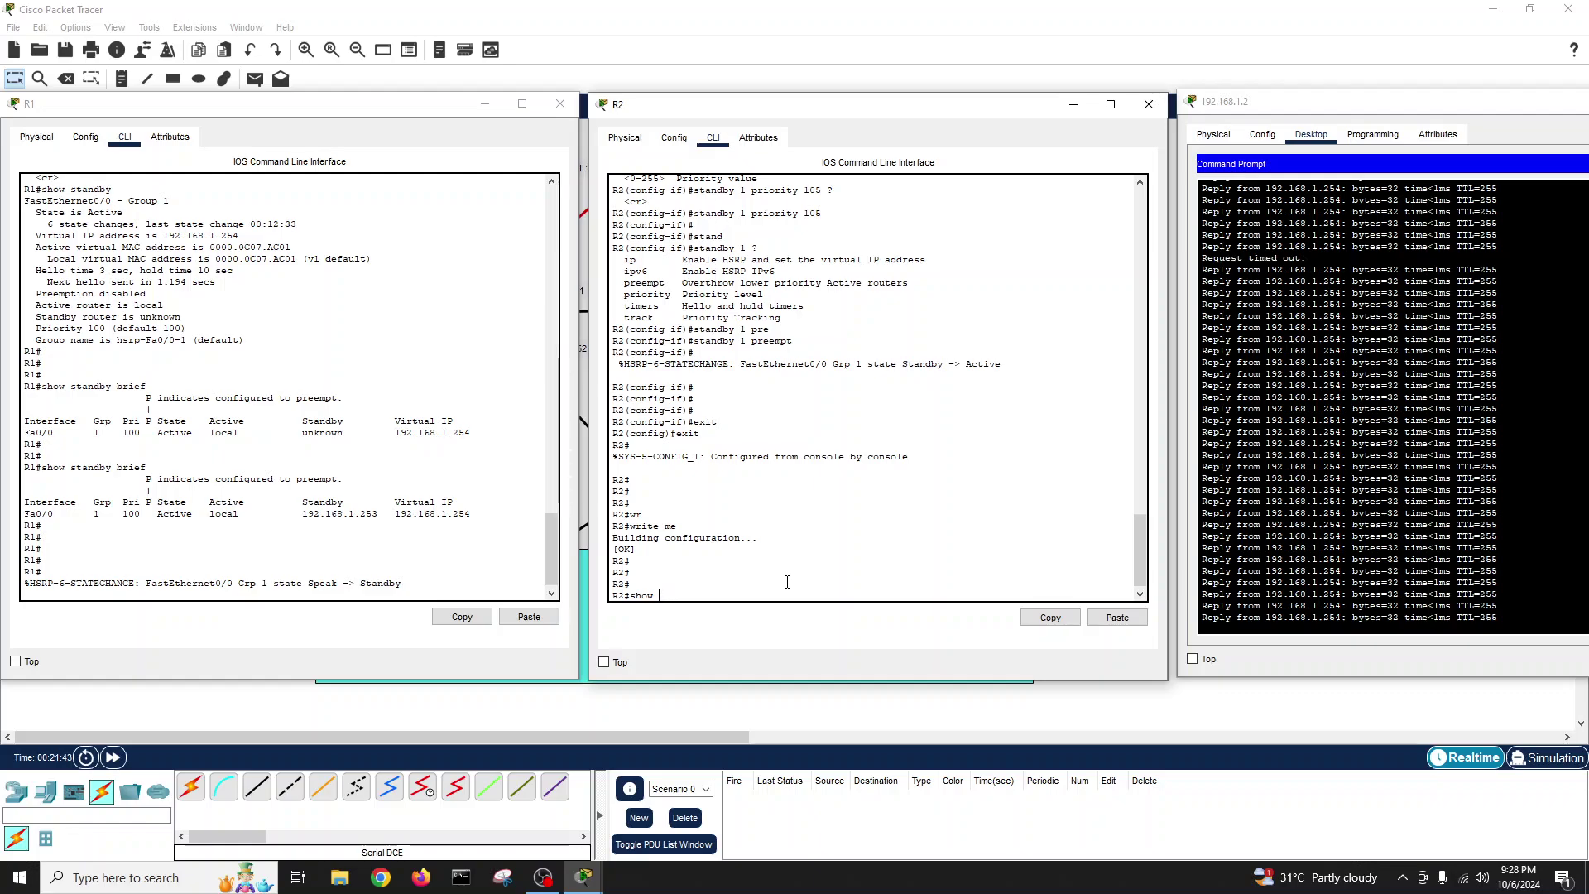
pyautogui.write('st')
pyautogui.press('Tab')
pyautogui.write('a')
pyautogui.press('Tab')
pyautogui.write('n')
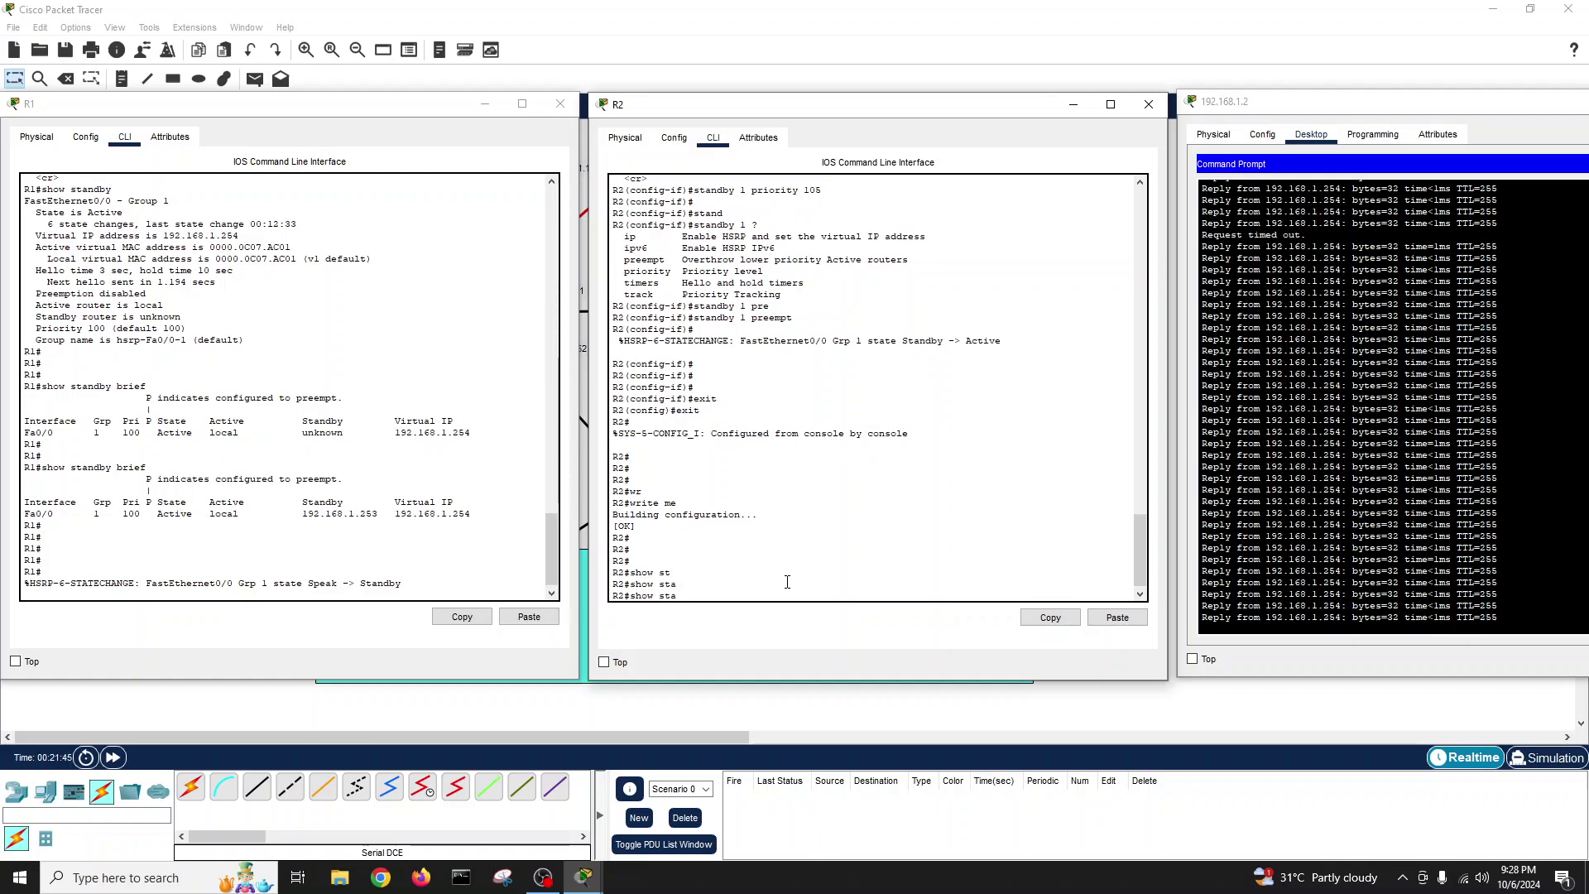
pyautogui.press('Tab')
pyautogui.write('br')
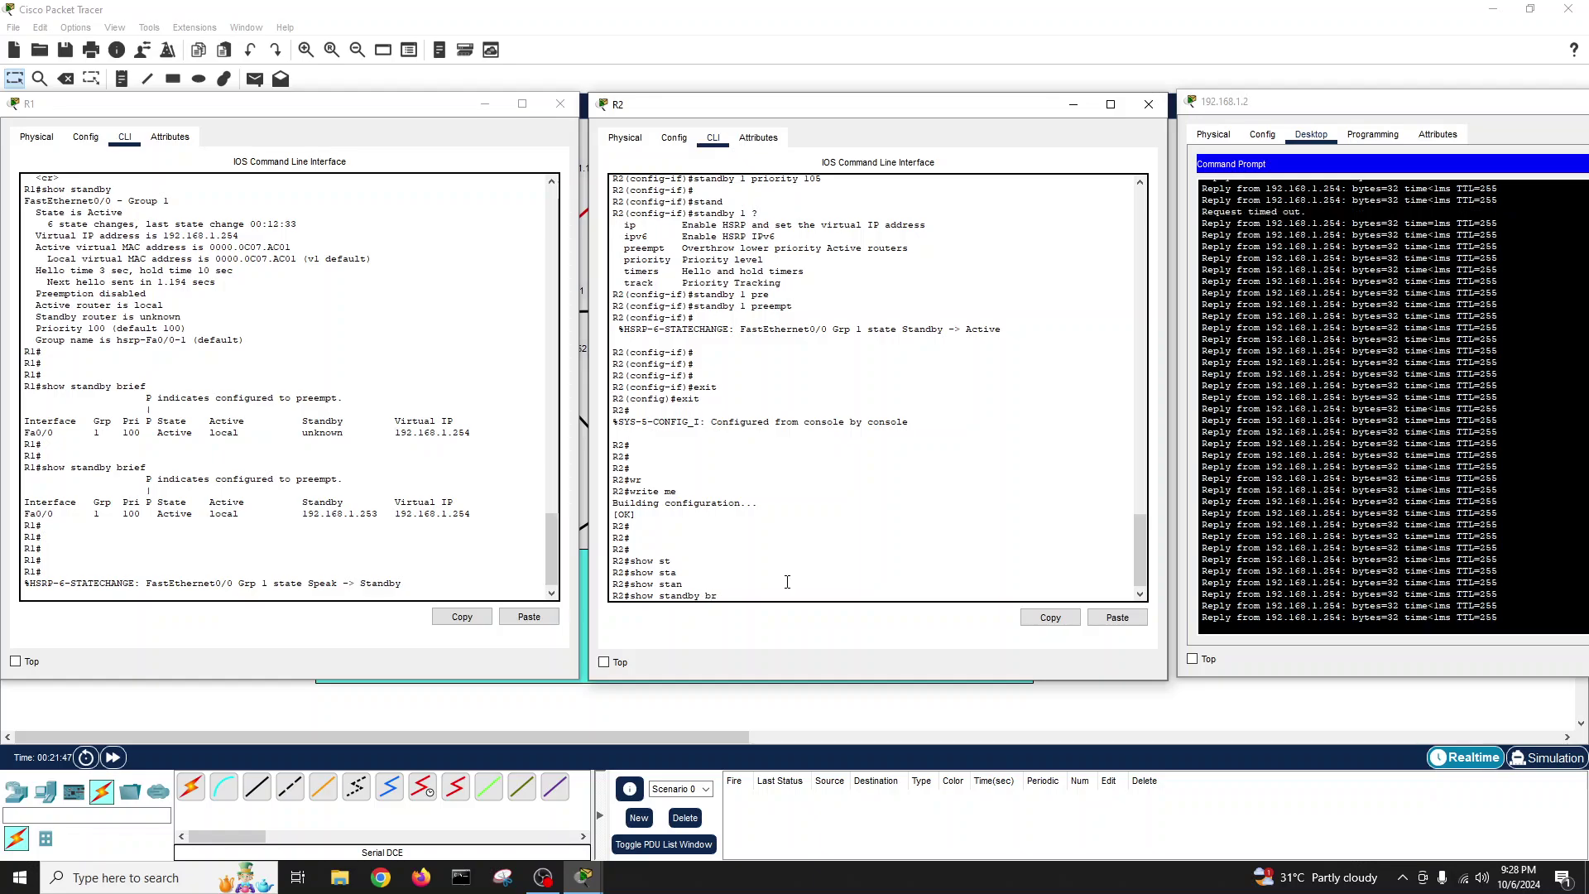
pyautogui.press('Tab')
pyautogui.press('Return')
pyautogui.press('Return')
pyautogui.press('Return')
pyautogui.press('Return')
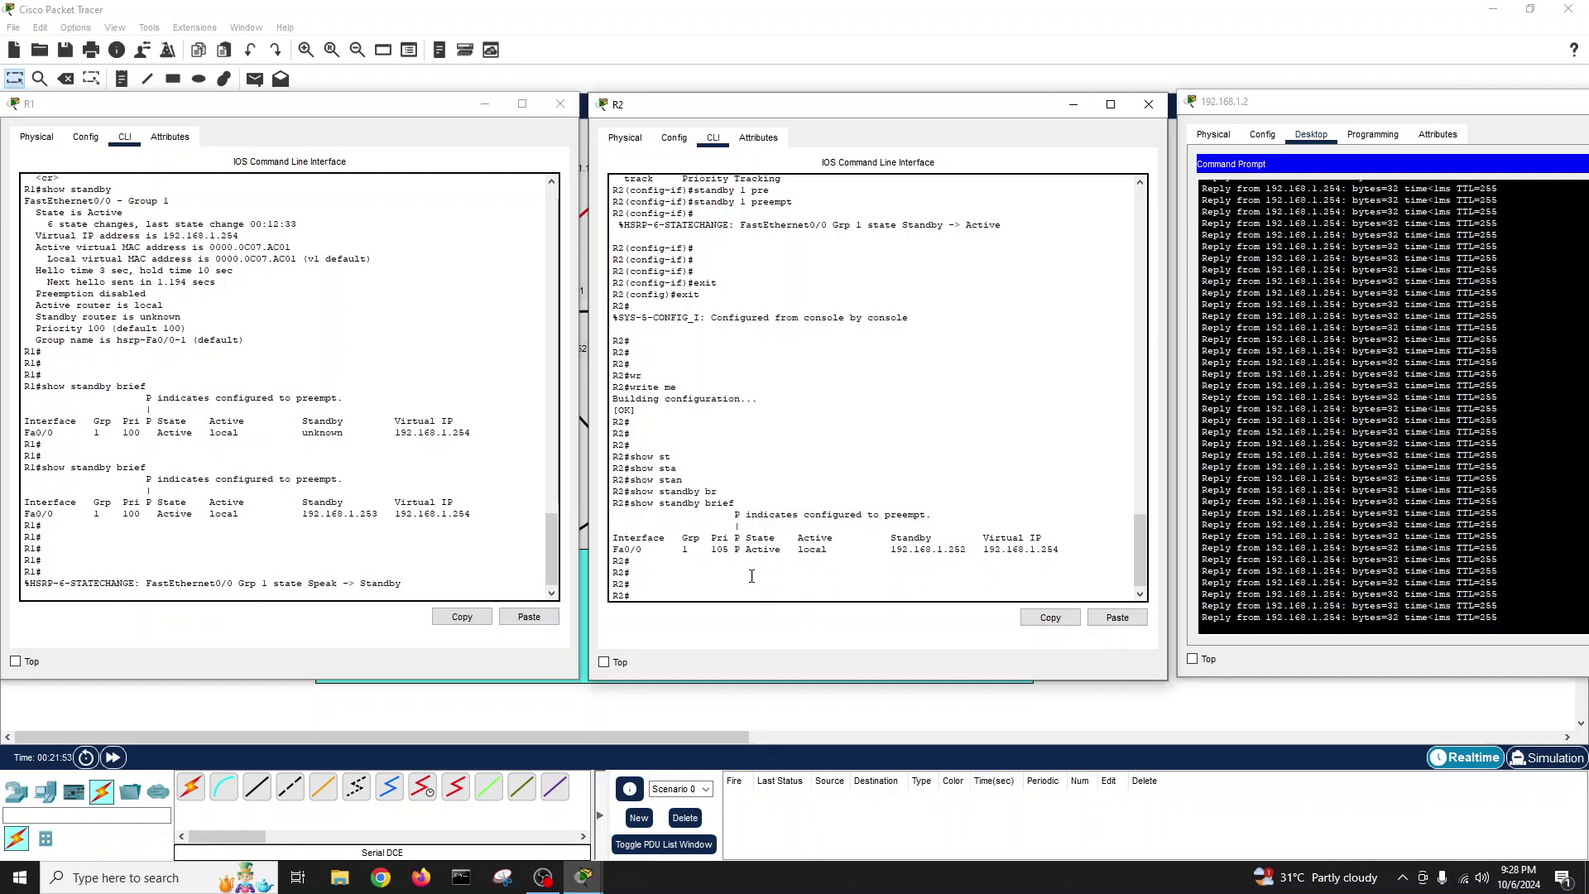
pyautogui.moveTo(711, 549); pyautogui.dragTo(724, 552)
# - Run show standby brief on R1 to check its HSRP priority and role
pyautogui.click(237, 559)
pyautogui.press('Return')
pyautogui.press('Return')
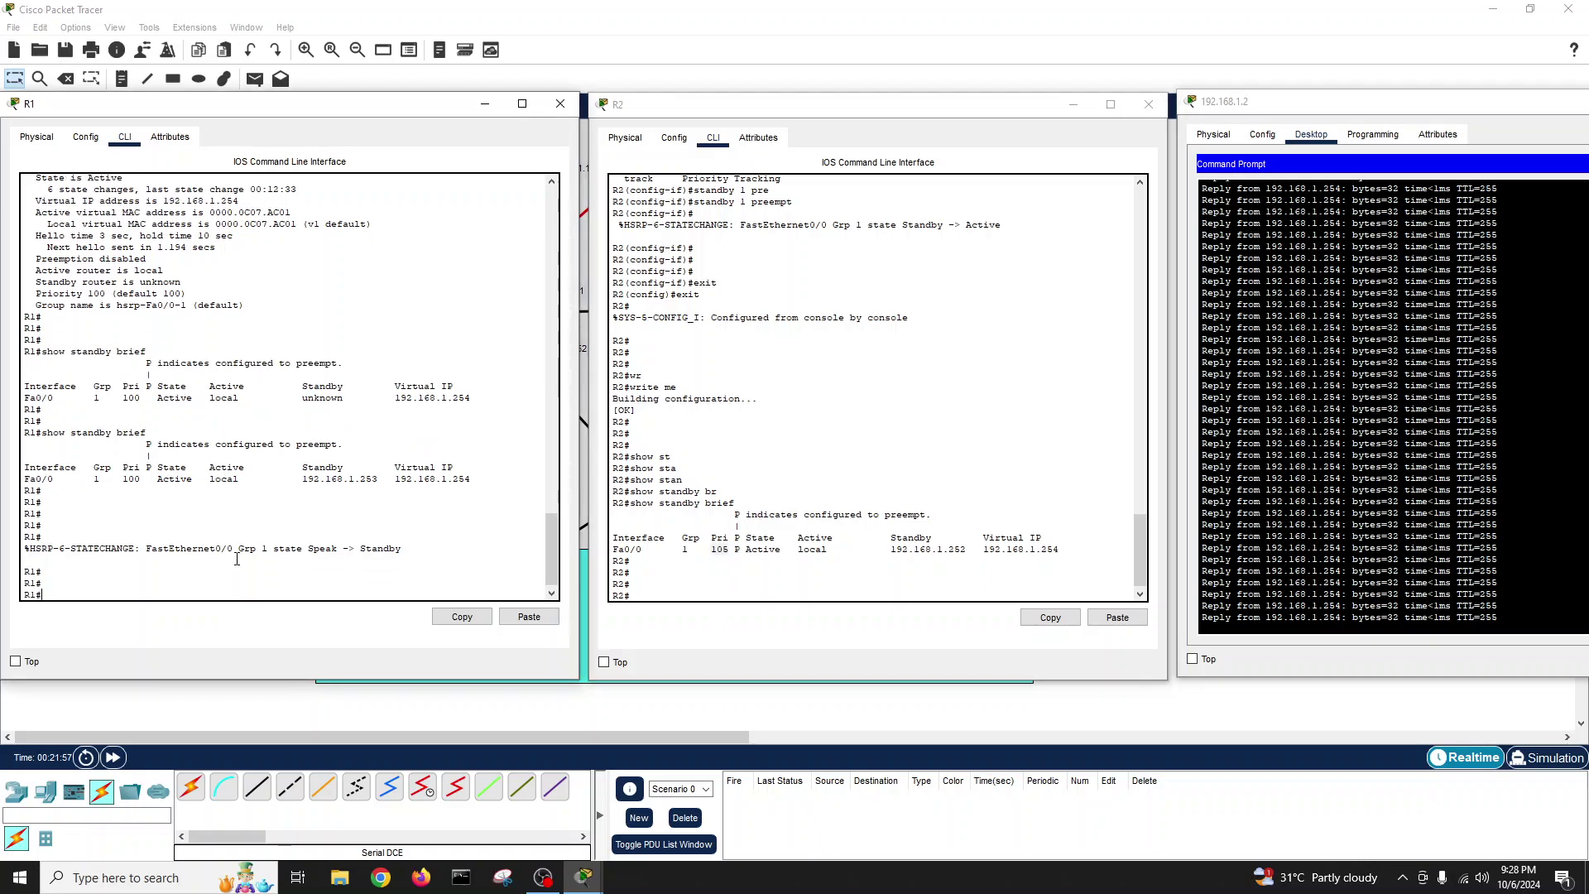
pyautogui.press('Up')
pyautogui.press('Return')
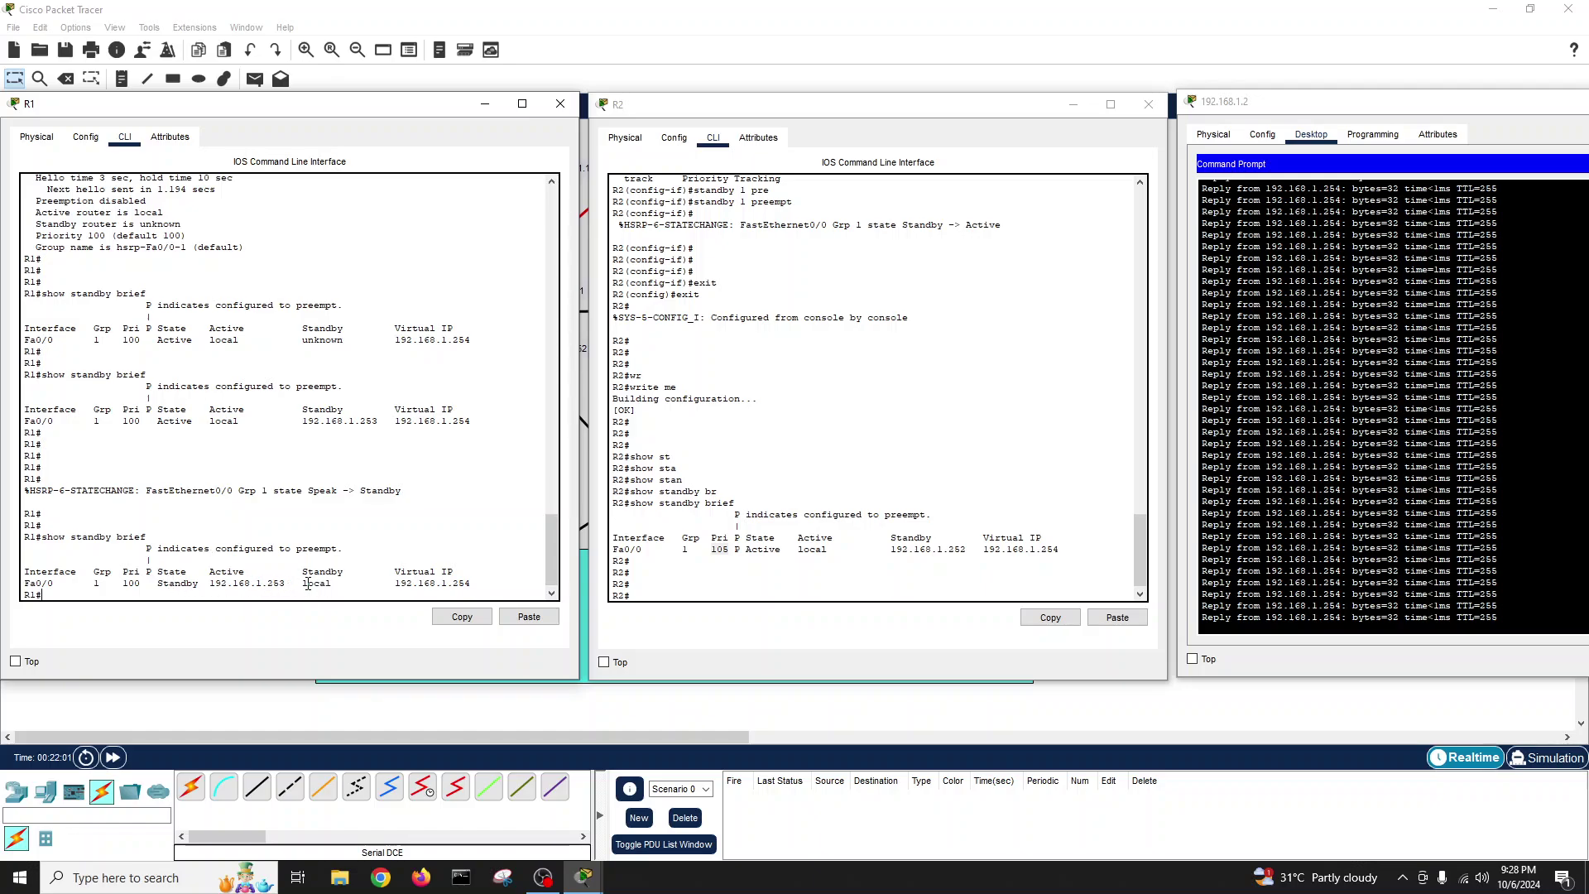
pyautogui.moveTo(121, 582); pyautogui.dragTo(141, 582)
pyautogui.click(383, 526)
# - Switch off R2's power in its physical device view and check the HSRP state-change message in R1's console
pyautogui.click(691, 354)
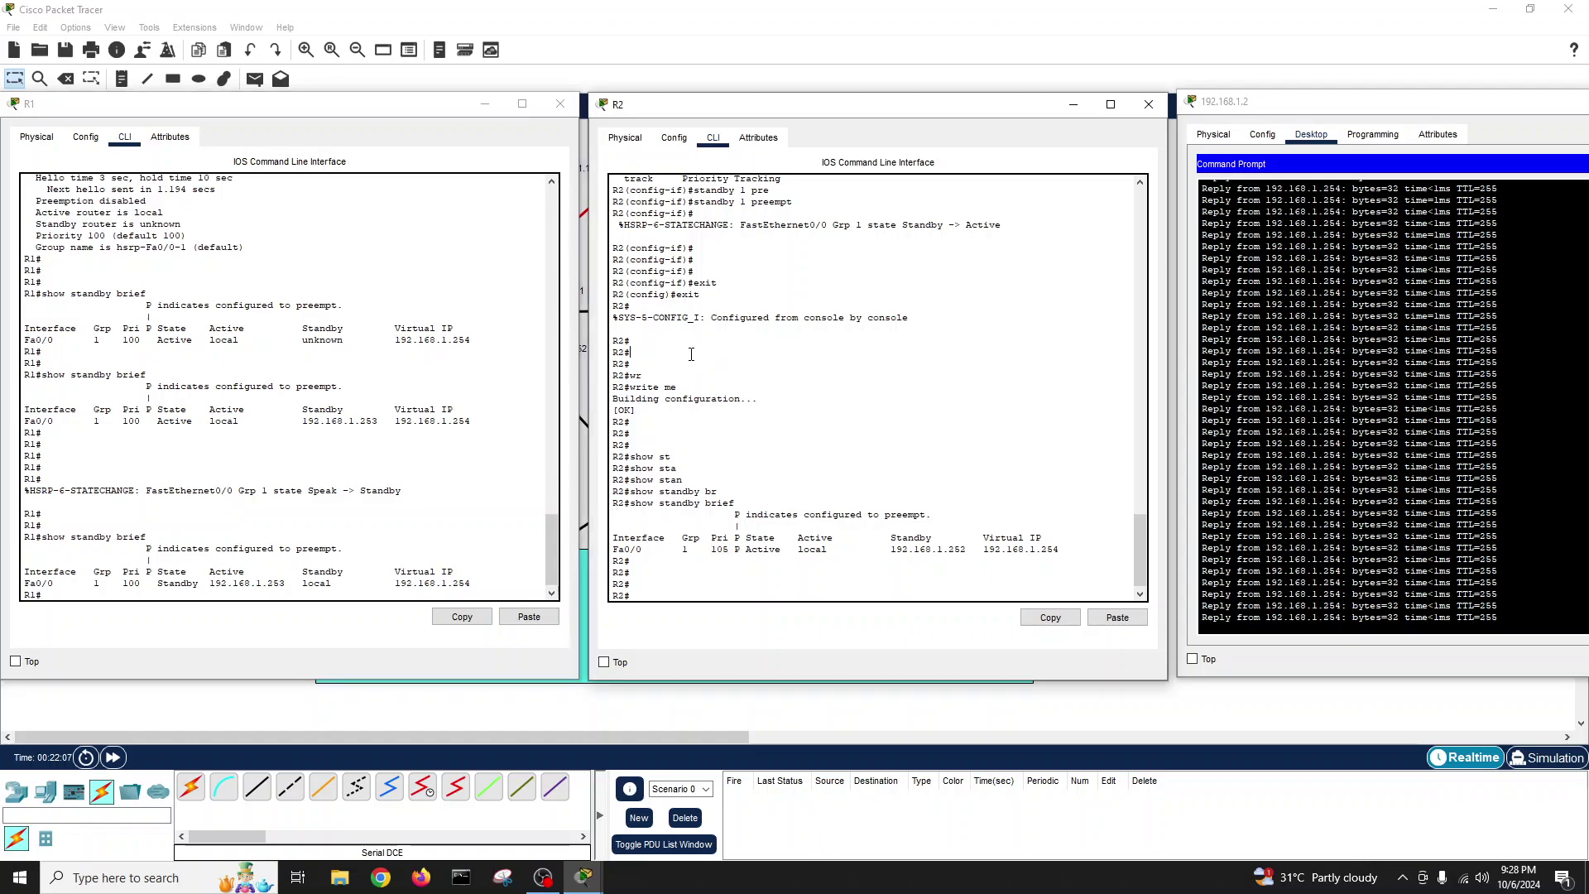
pyautogui.click(626, 139)
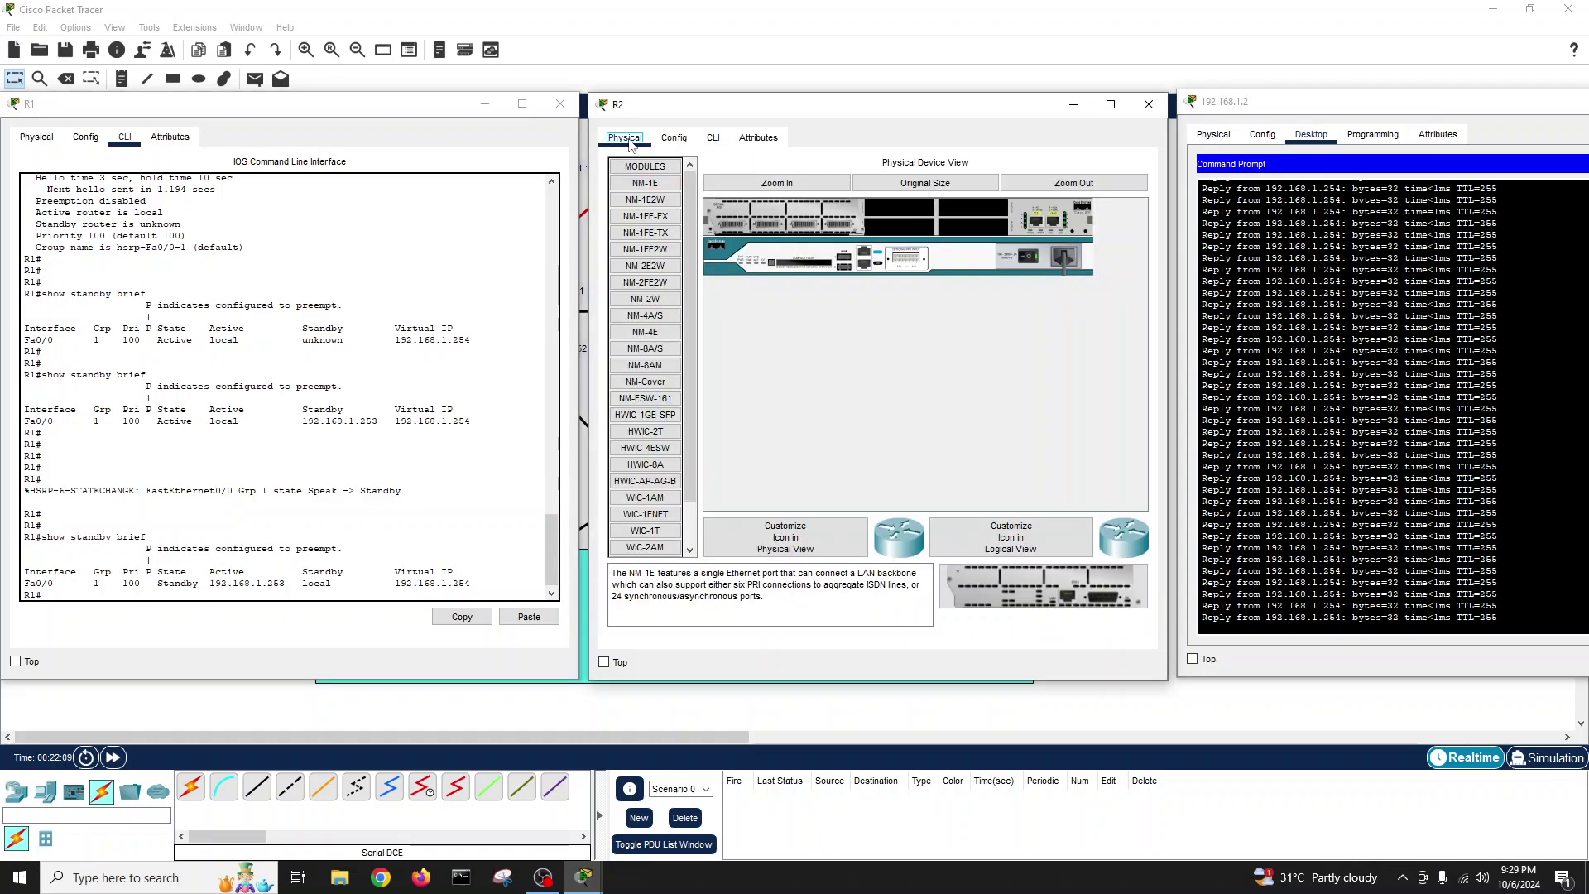
pyautogui.click(1026, 263)
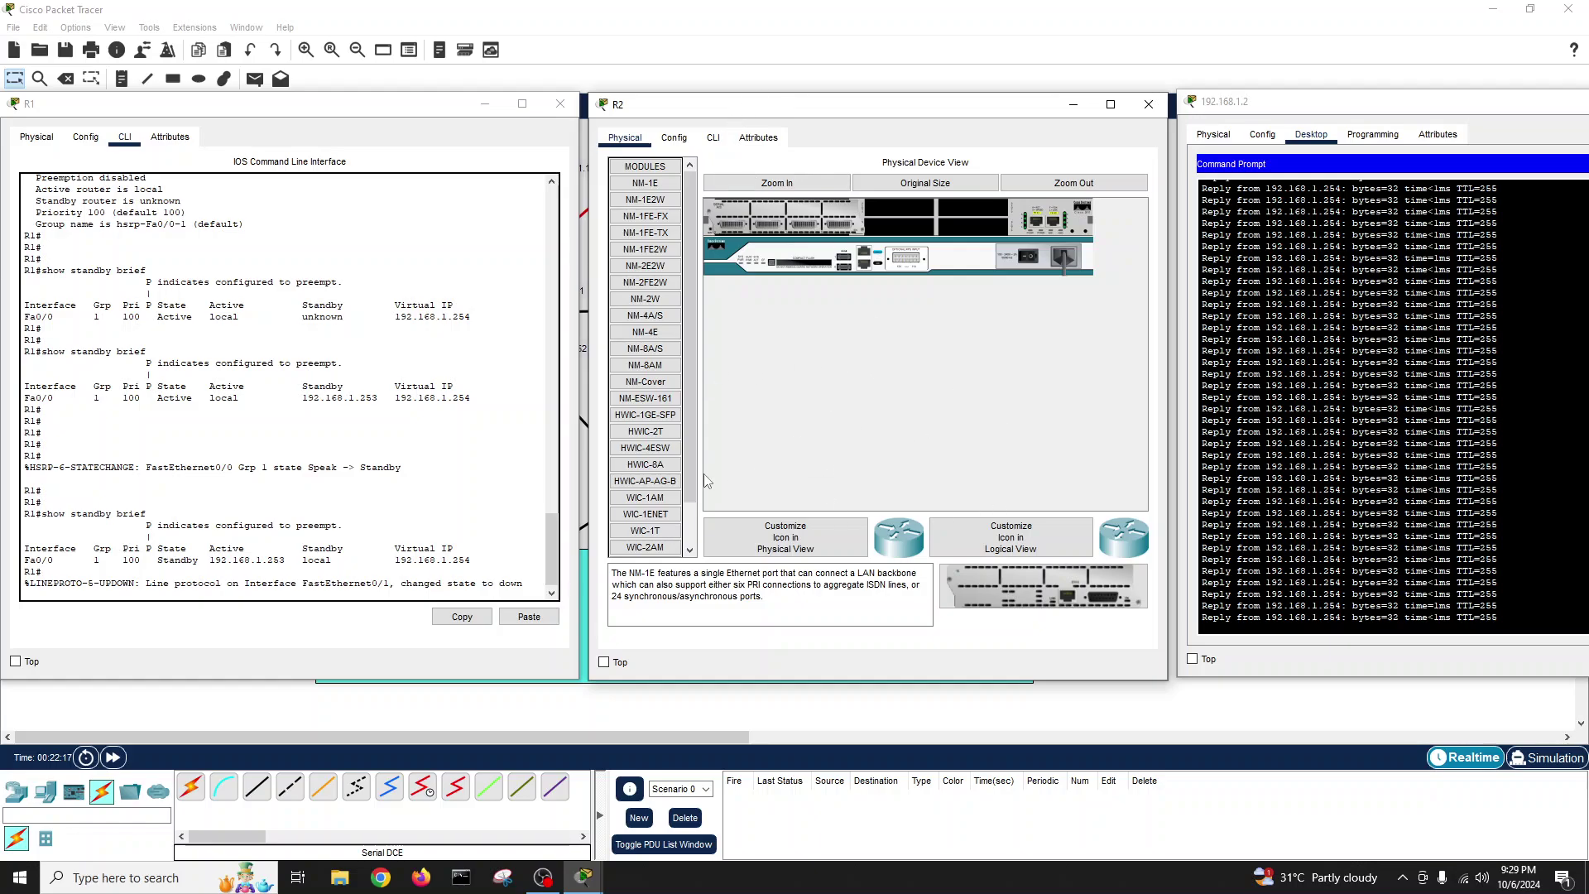
pyautogui.click(529, 582)
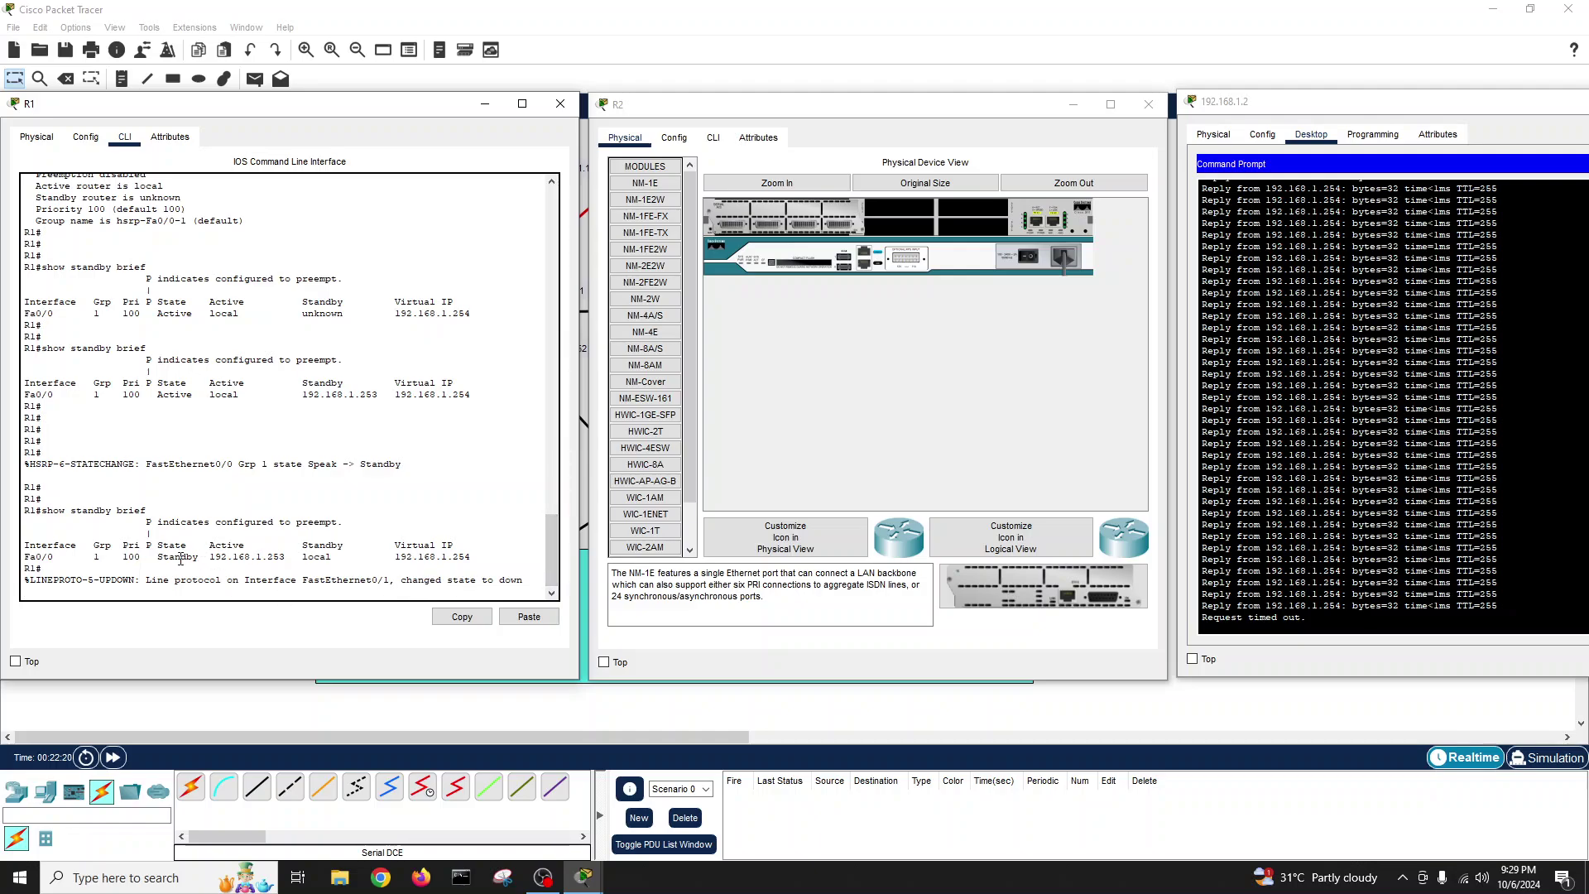
pyautogui.doubleClick(389, 583)
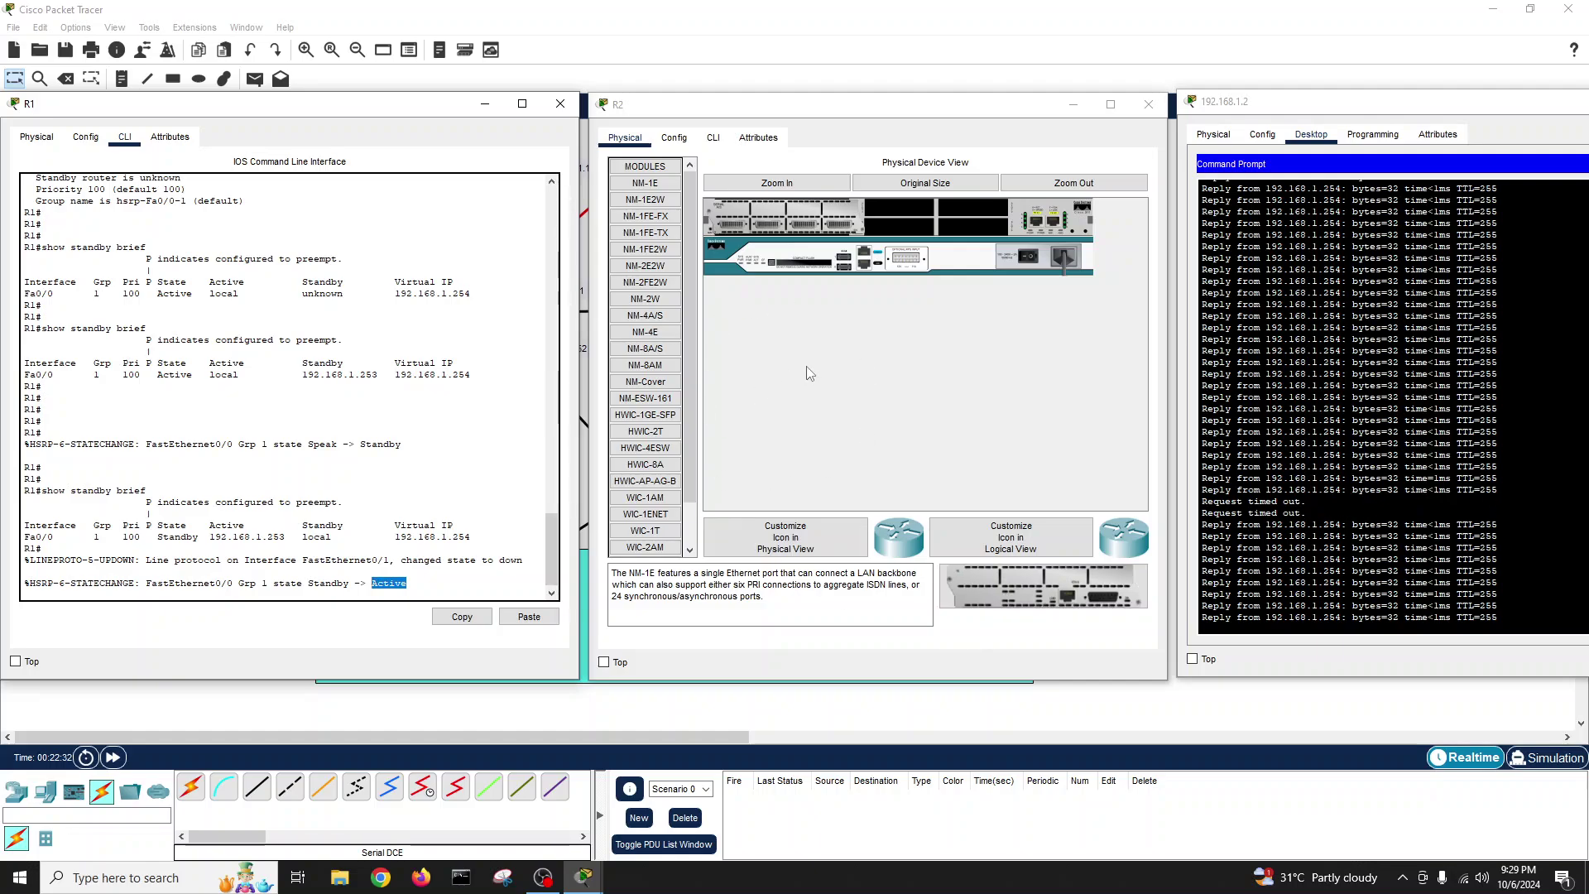
# - Switch R2's power back on and reopen its command line to follow the boot
pyautogui.click(1026, 260)
pyautogui.click(713, 137)
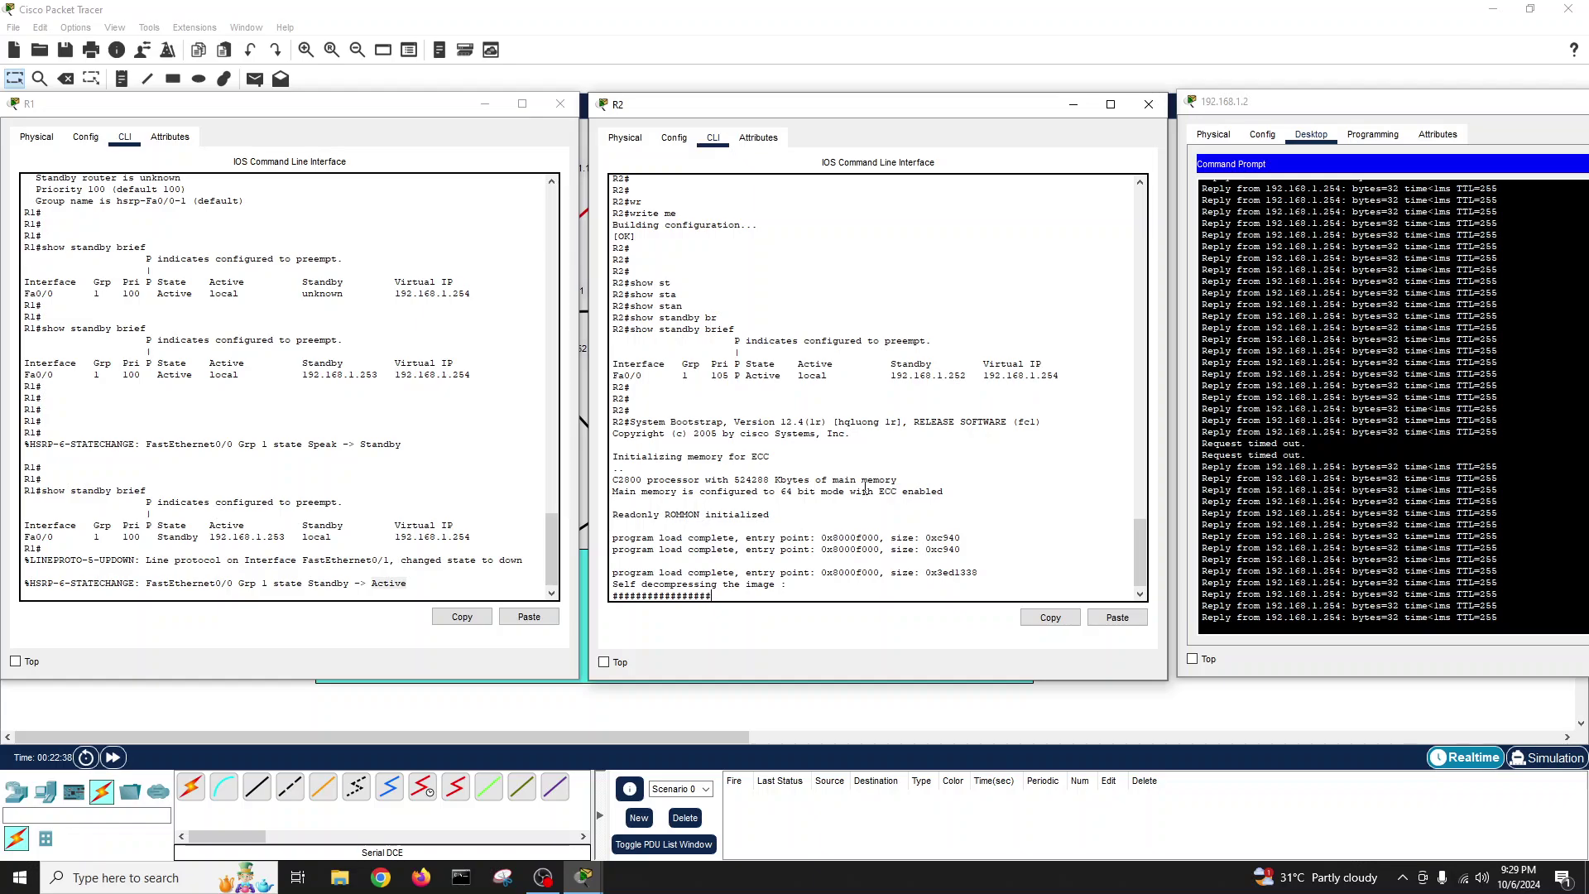
# - Display the HSRP summary on R1 with show standby brief while R2 is booting
pyautogui.click(429, 591)
pyautogui.press('Return')
pyautogui.press('Return')
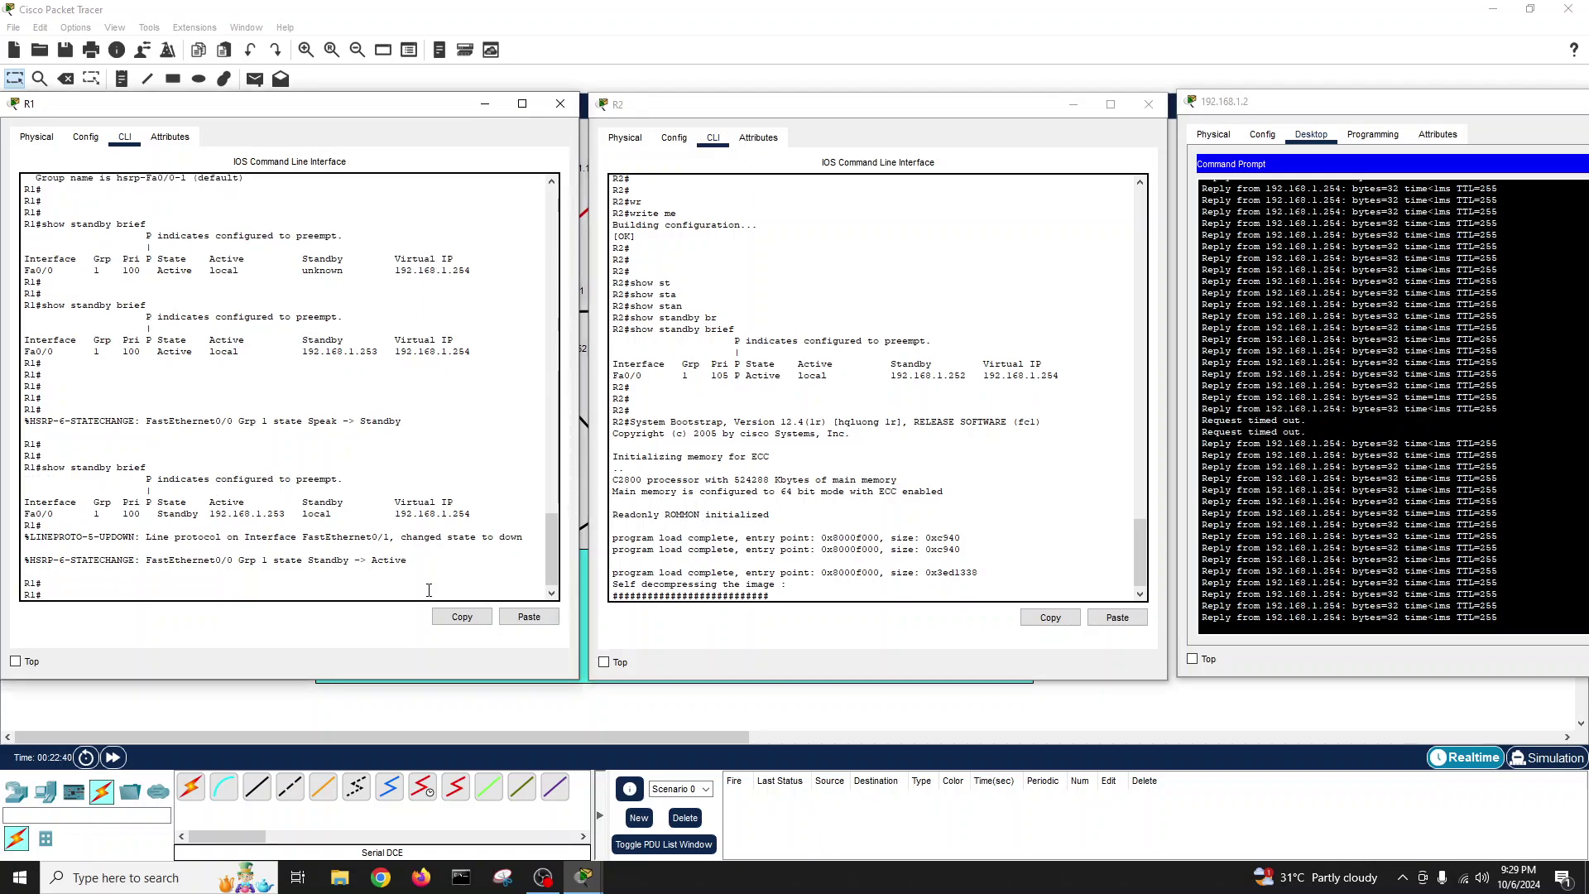
pyautogui.press('Up')
pyautogui.press('Return')
pyautogui.press('Return')
pyautogui.press('Return')
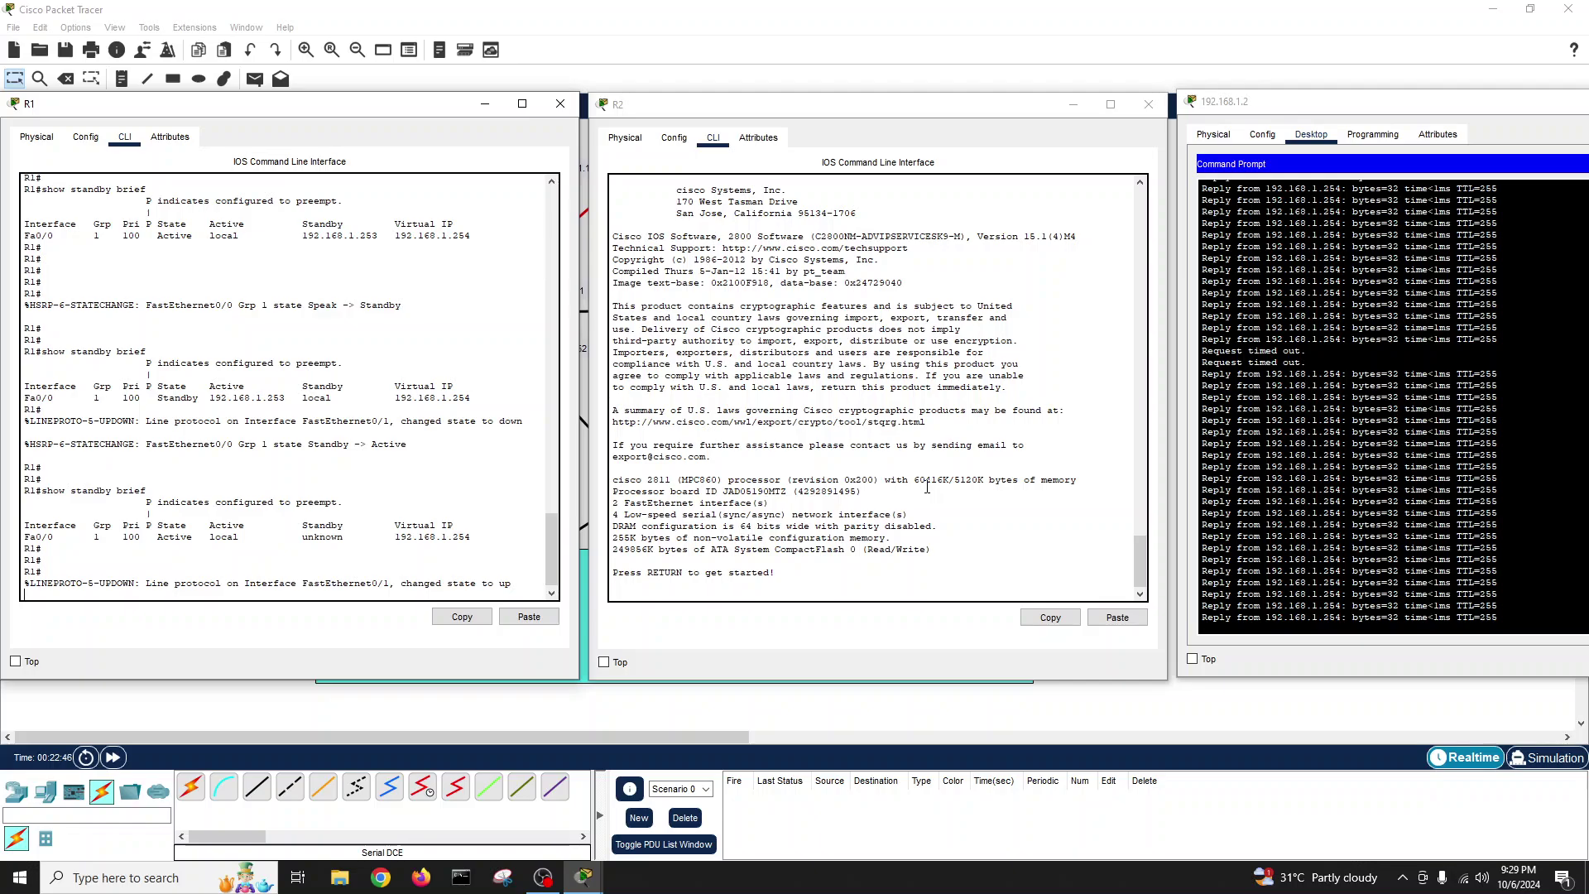
# - Start a console session on the rebooted R2 and enter privileged EXEC mode
pyautogui.click(816, 577)
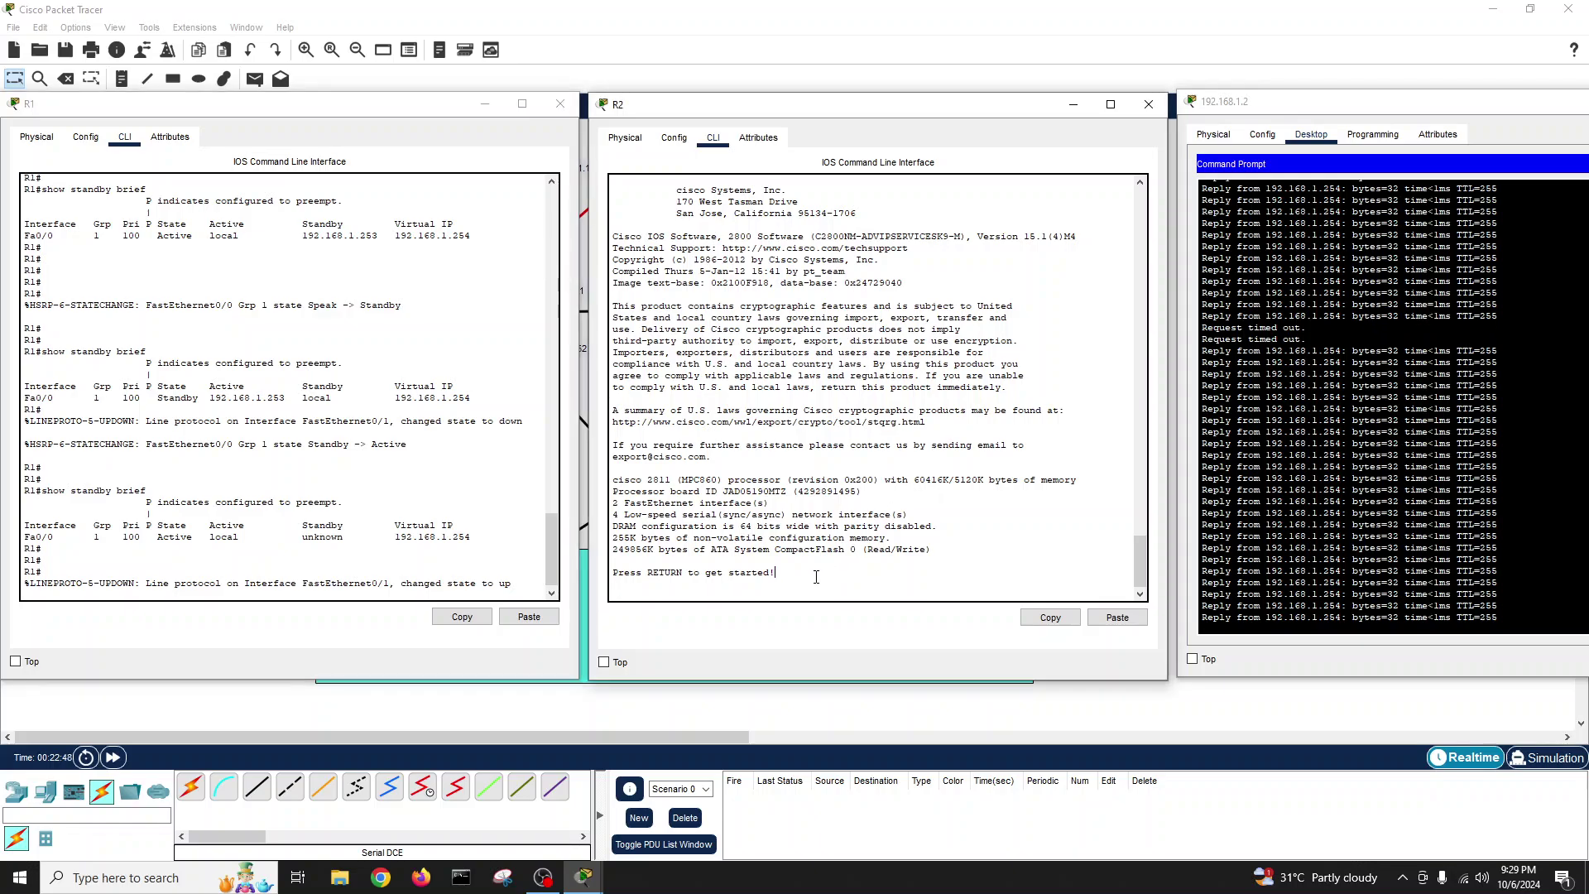
pyautogui.press('Return')
pyautogui.press('Return')
pyautogui.press('Return')
pyautogui.press('Return')
pyautogui.write('en')
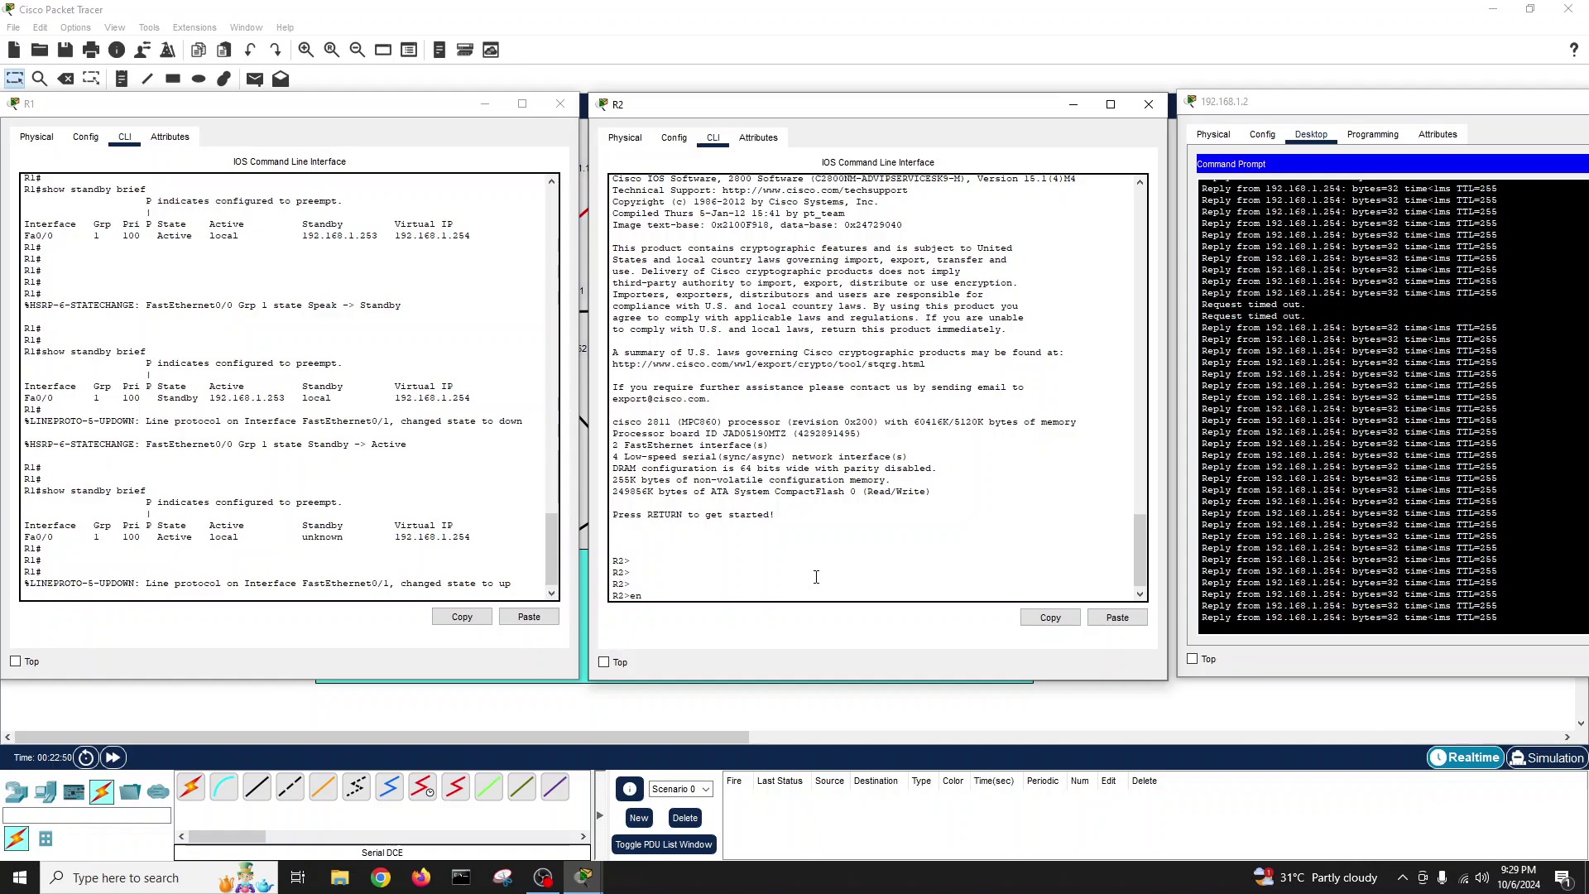
pyautogui.press('Return')
pyautogui.press('Return')
# - Run show standby brief on R2 to check its HSRP state after the reboot
pyautogui.write('show sta')
pyautogui.press('Tab')
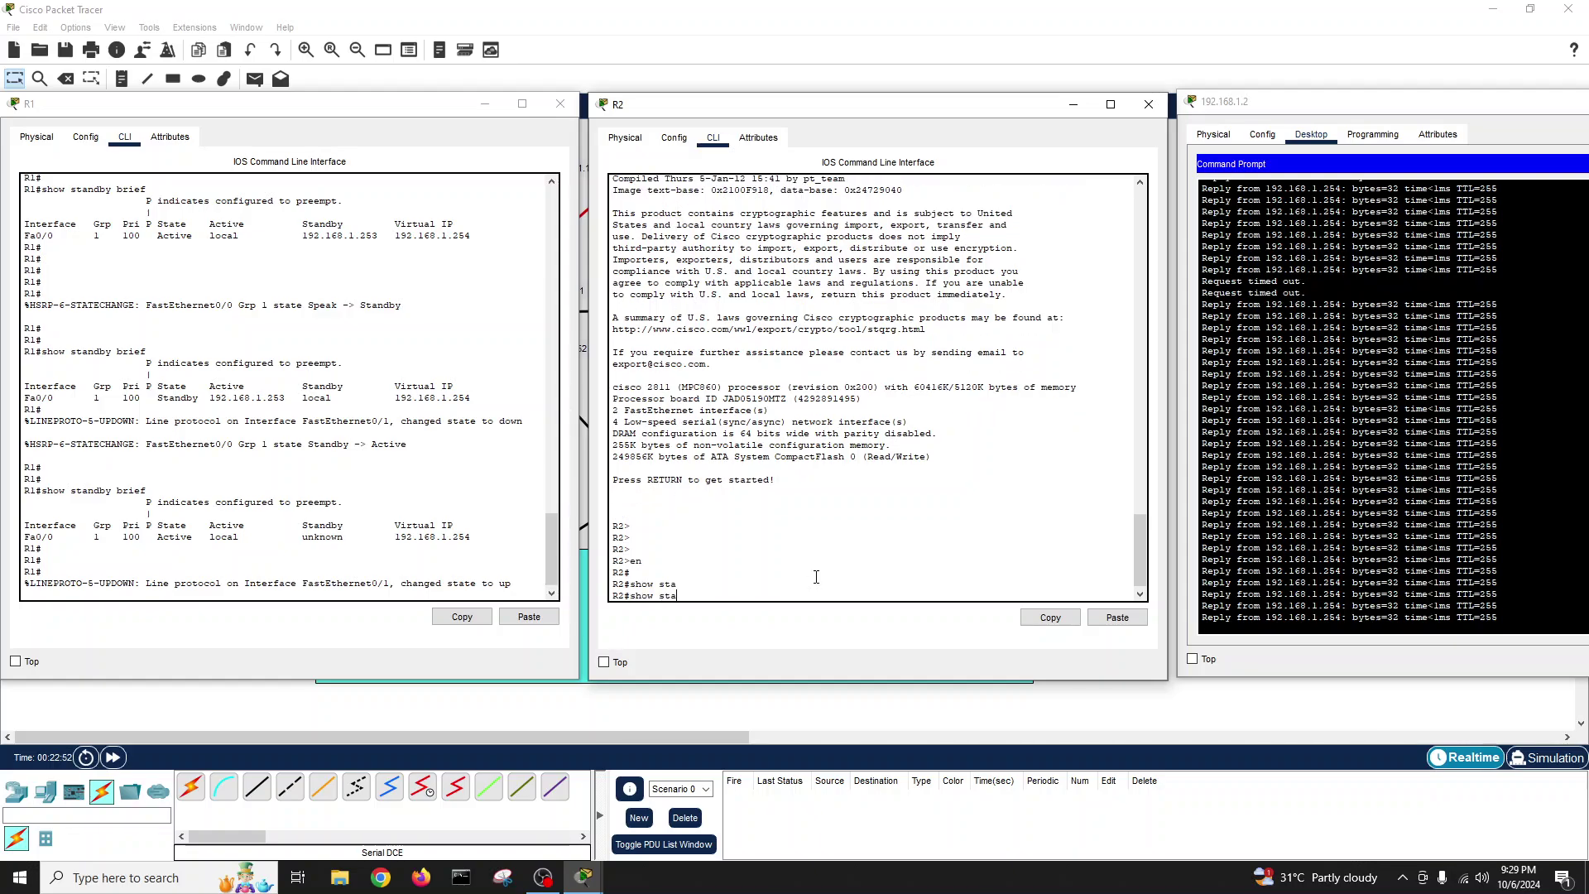
pyautogui.write('andby')
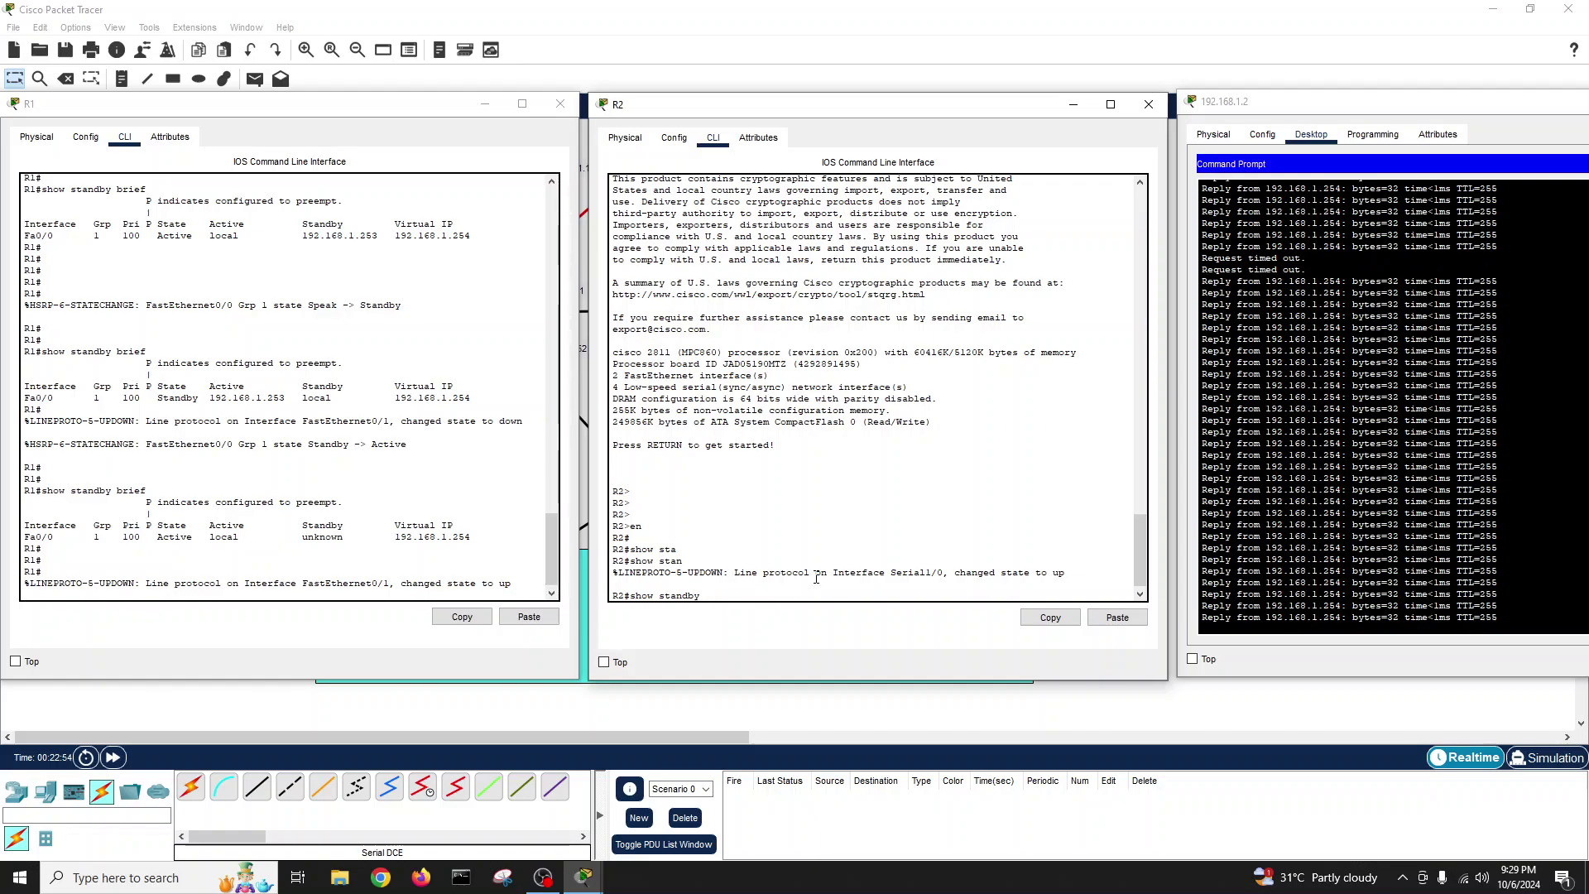
pyautogui.write('d')
pyautogui.write('r')
pyautogui.press('Tab')
pyautogui.press('Return')
pyautogui.press('Return')
pyautogui.press('Return')
pyautogui.press('Return')
pyautogui.press('Return')
pyautogui.press('Return')
pyautogui.press('Return')
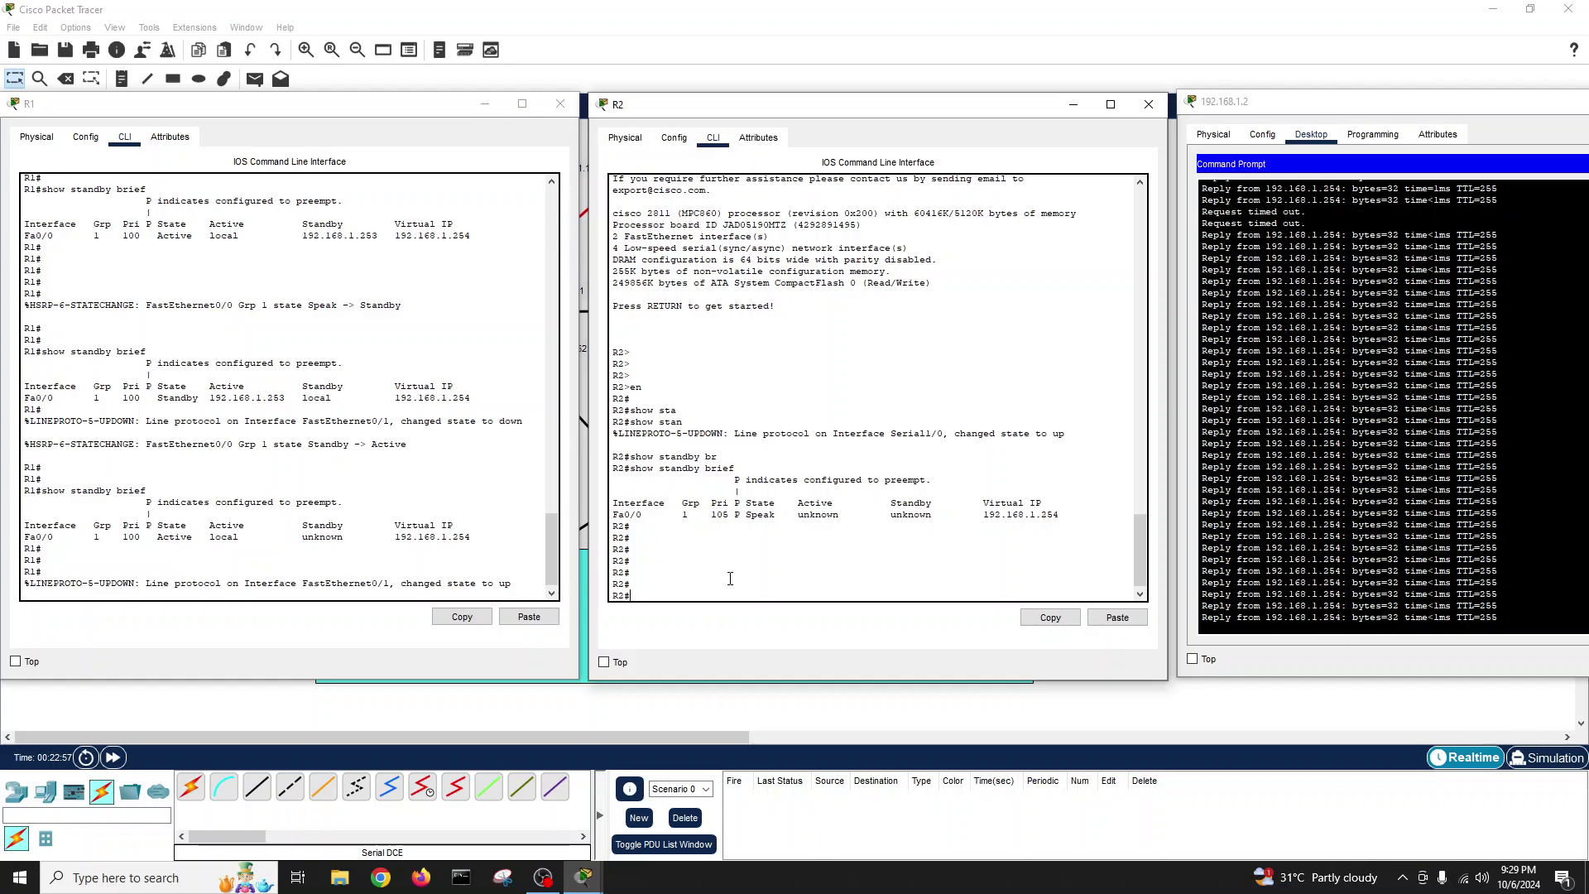
pyautogui.click(520, 566)
pyautogui.press('Return')
pyautogui.press('Return')
pyautogui.press('Return')
pyautogui.press('Return')
pyautogui.press('Return')
pyautogui.press('Return')
pyautogui.press('Return')
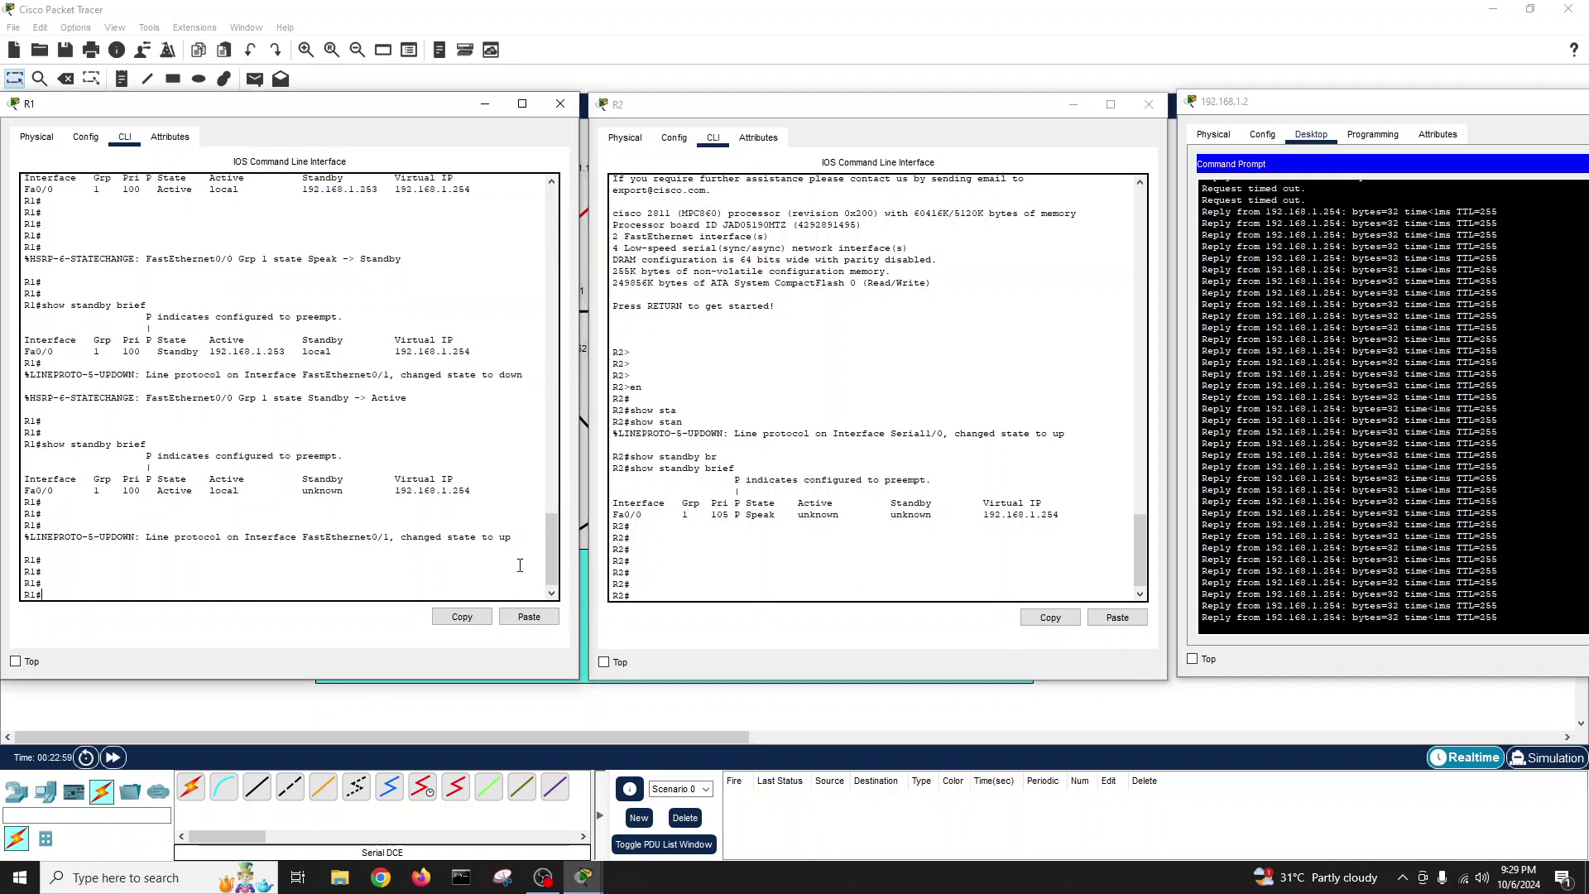
pyautogui.press('Return')
pyautogui.press('Return')
pyautogui.press('Return')
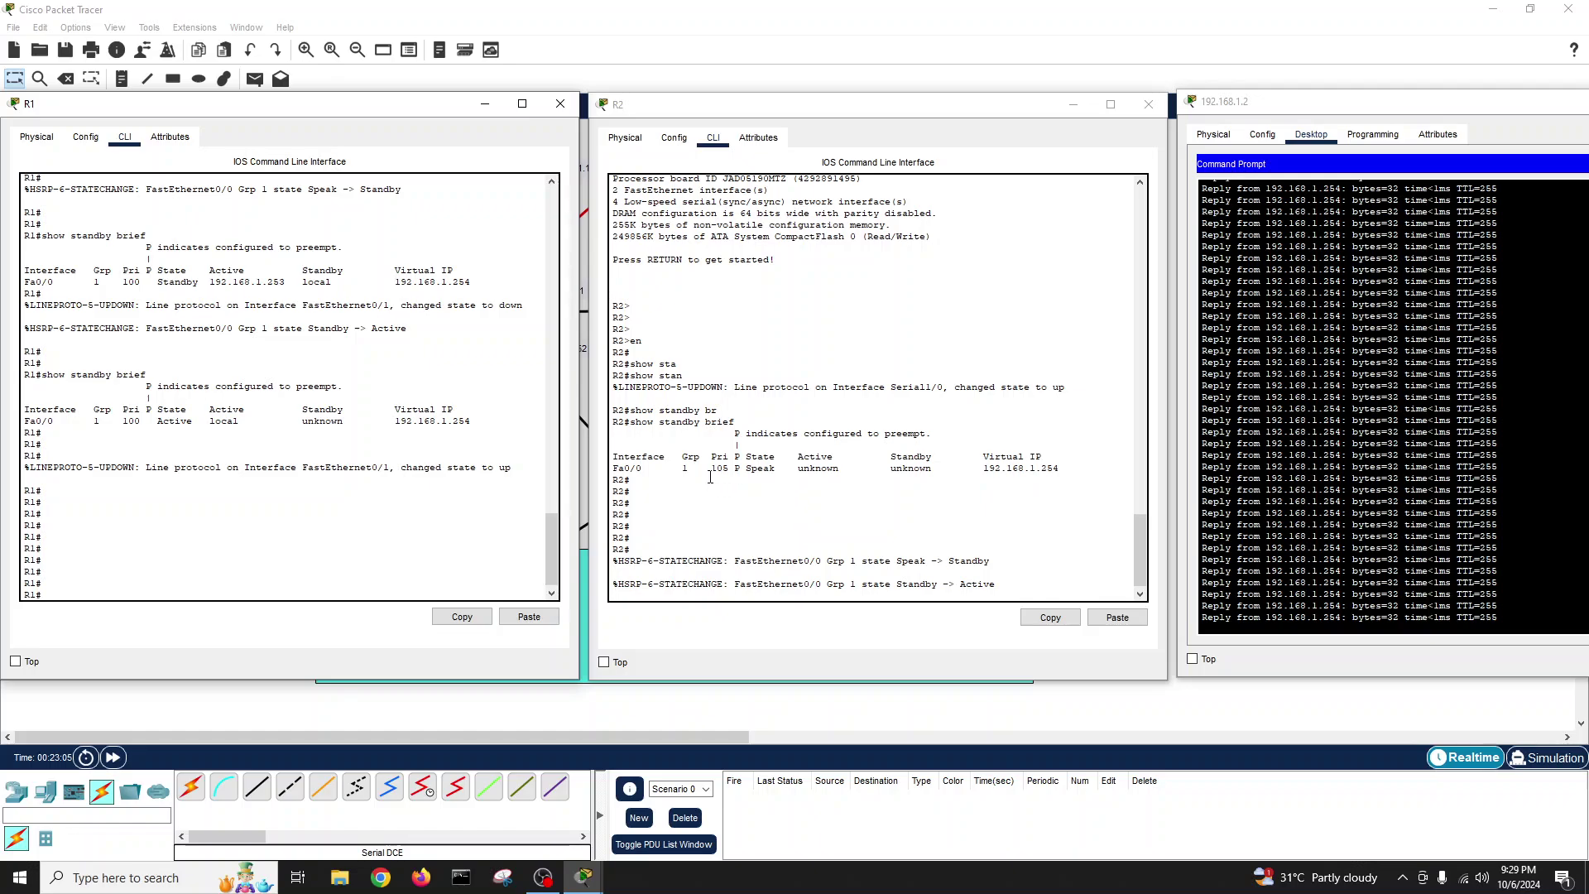
# - Review R2's priority and state-change messages, and rerun show standby brief on R2
pyautogui.moveTo(710, 469); pyautogui.dragTo(728, 470)
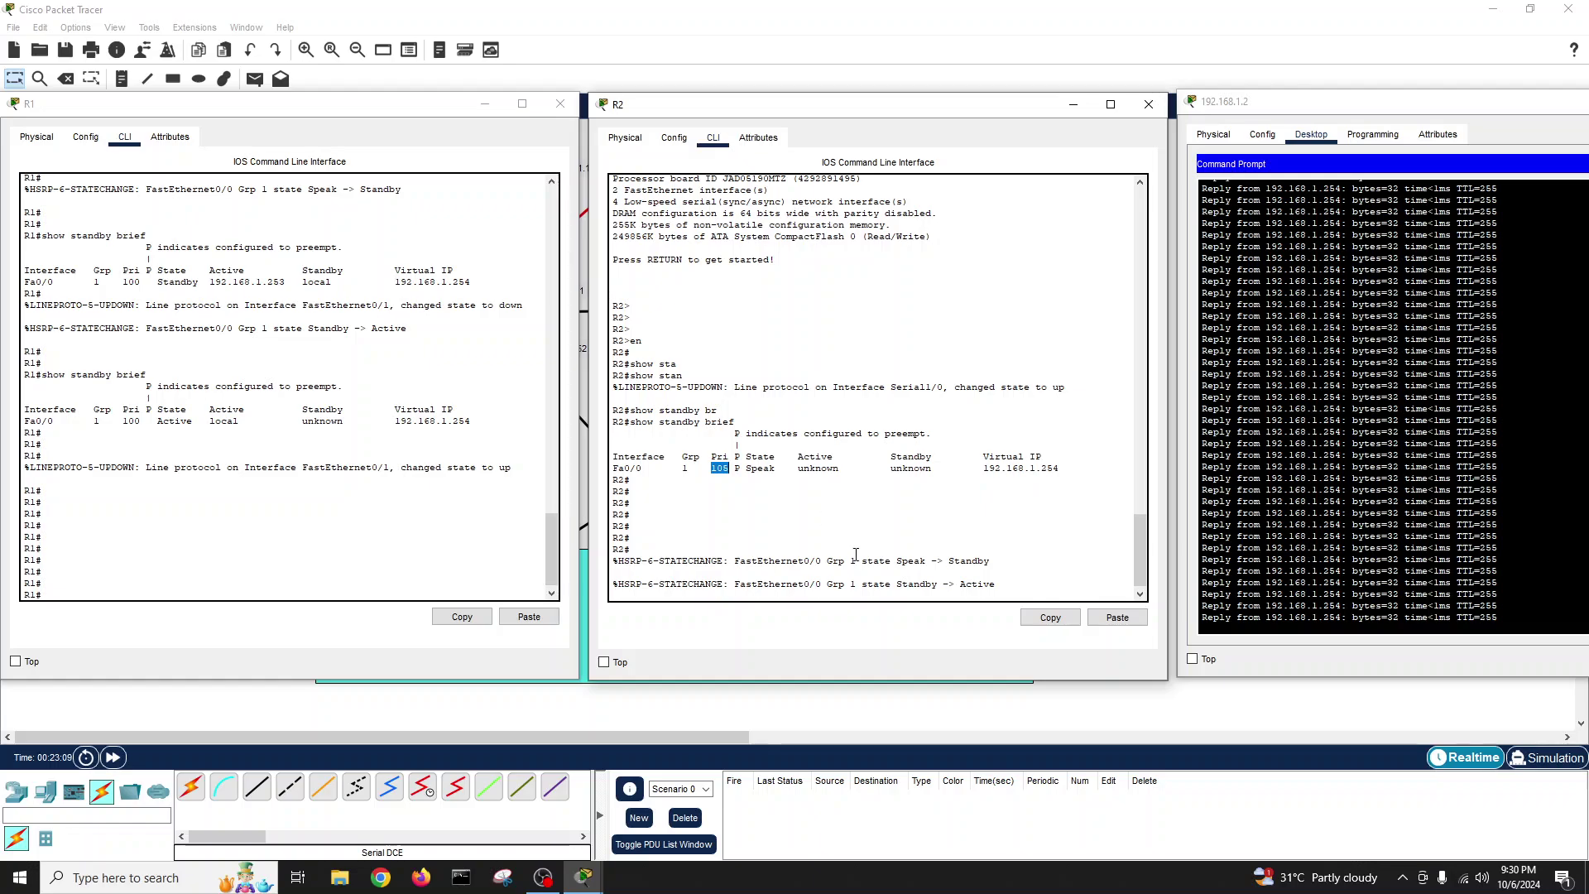
pyautogui.click(1009, 584)
pyautogui.press('Return')
pyautogui.press('Return')
pyautogui.press('Return')
pyautogui.press('Return')
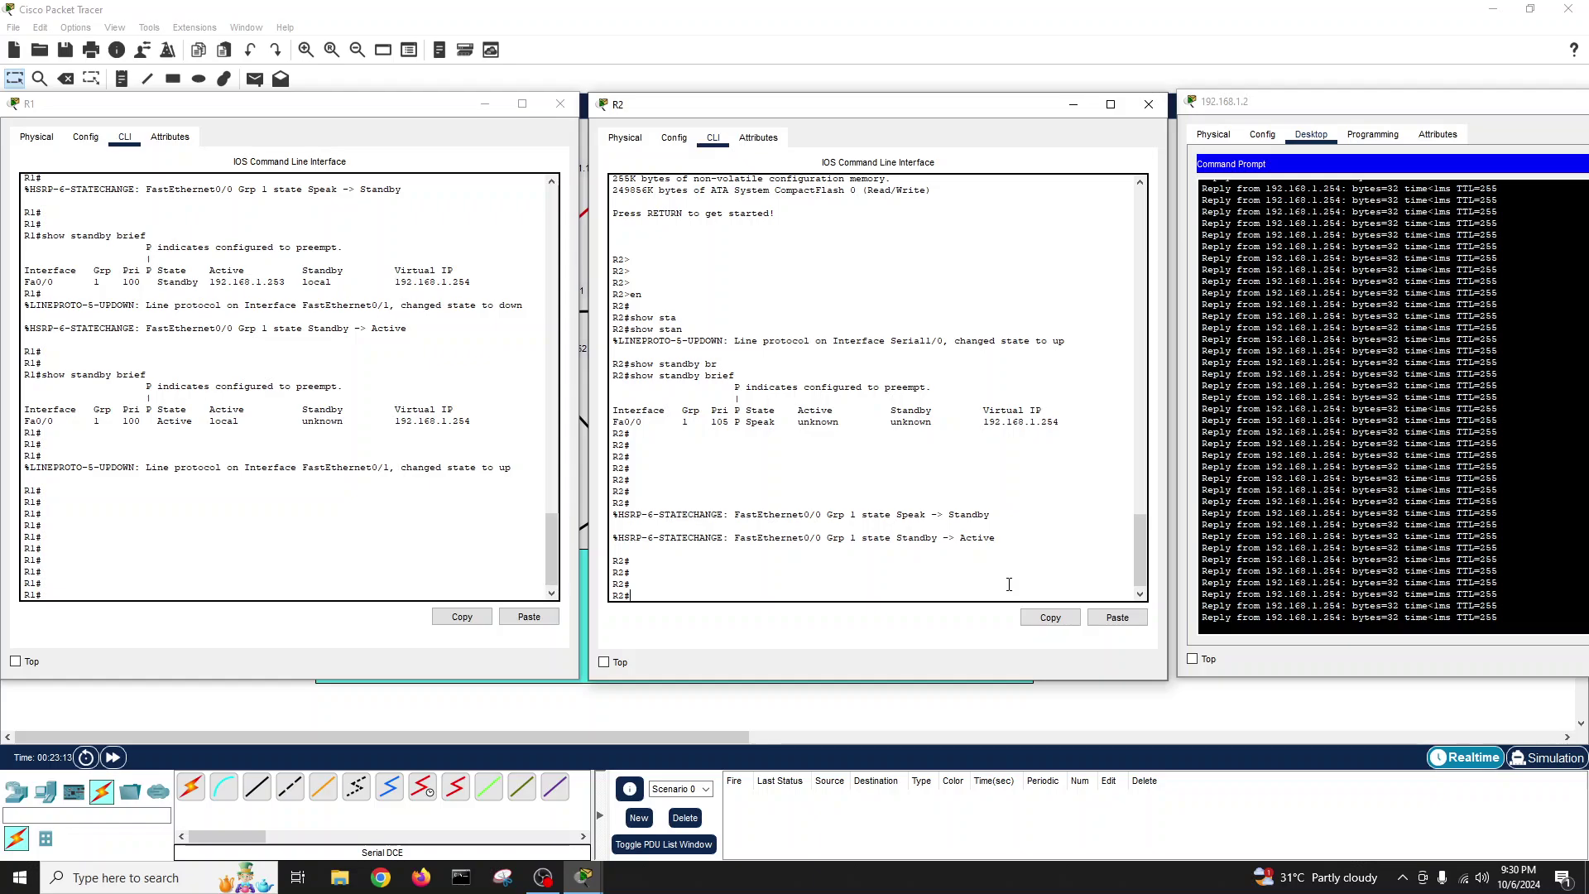
pyautogui.press('Up')
pyautogui.press('Return')
pyautogui.press('Return')
pyautogui.press('Return')
pyautogui.press('Return')
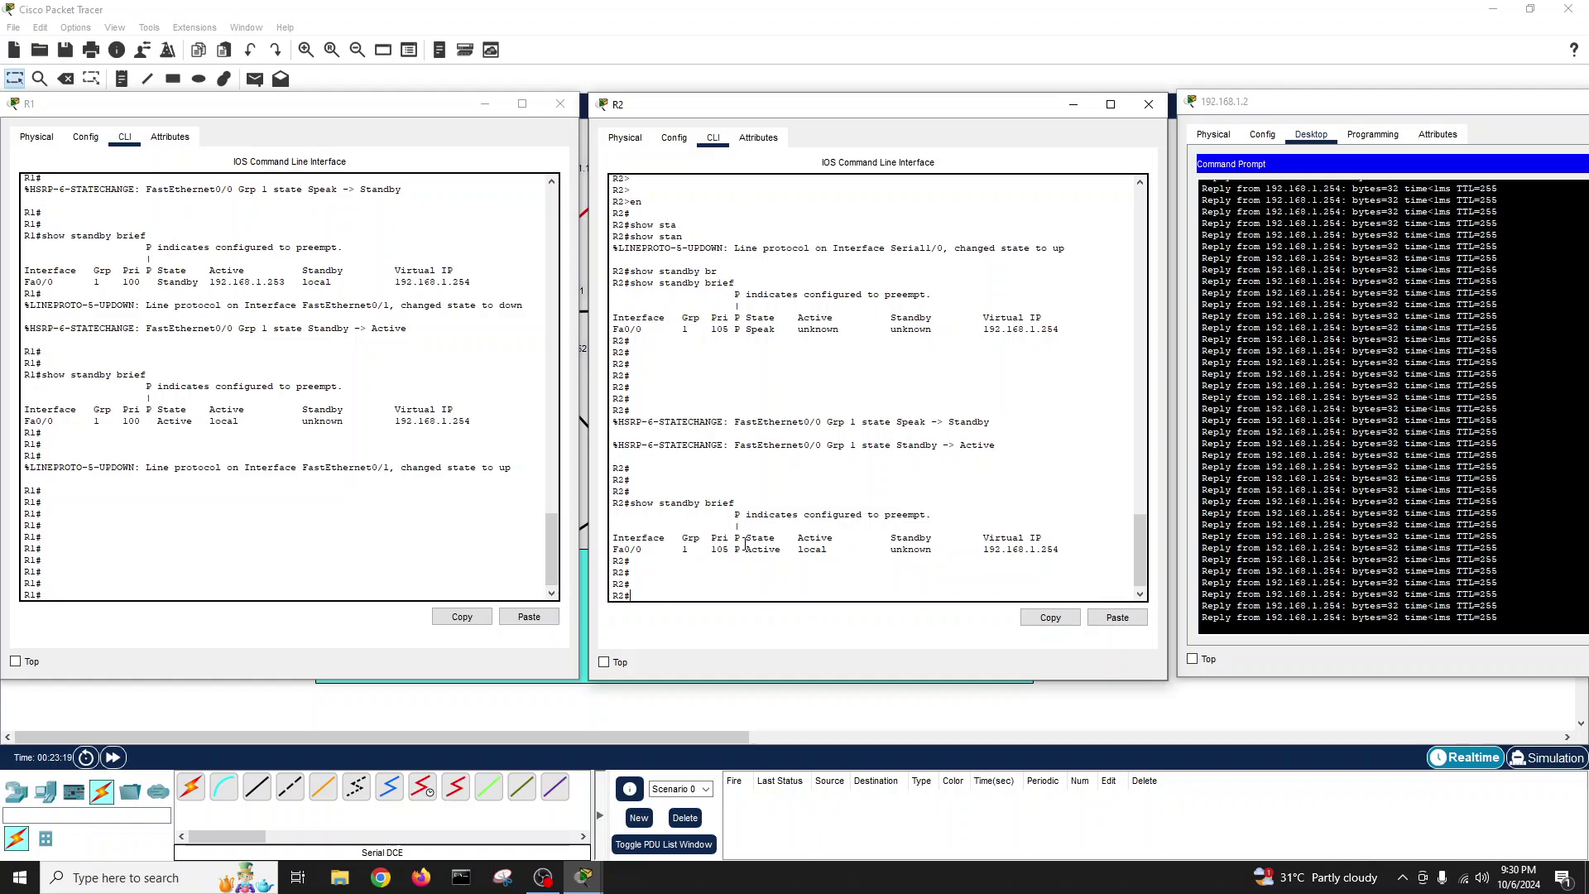
# - Run show standby brief on R1 to check its HSRP role following R2's return
pyautogui.click(344, 550)
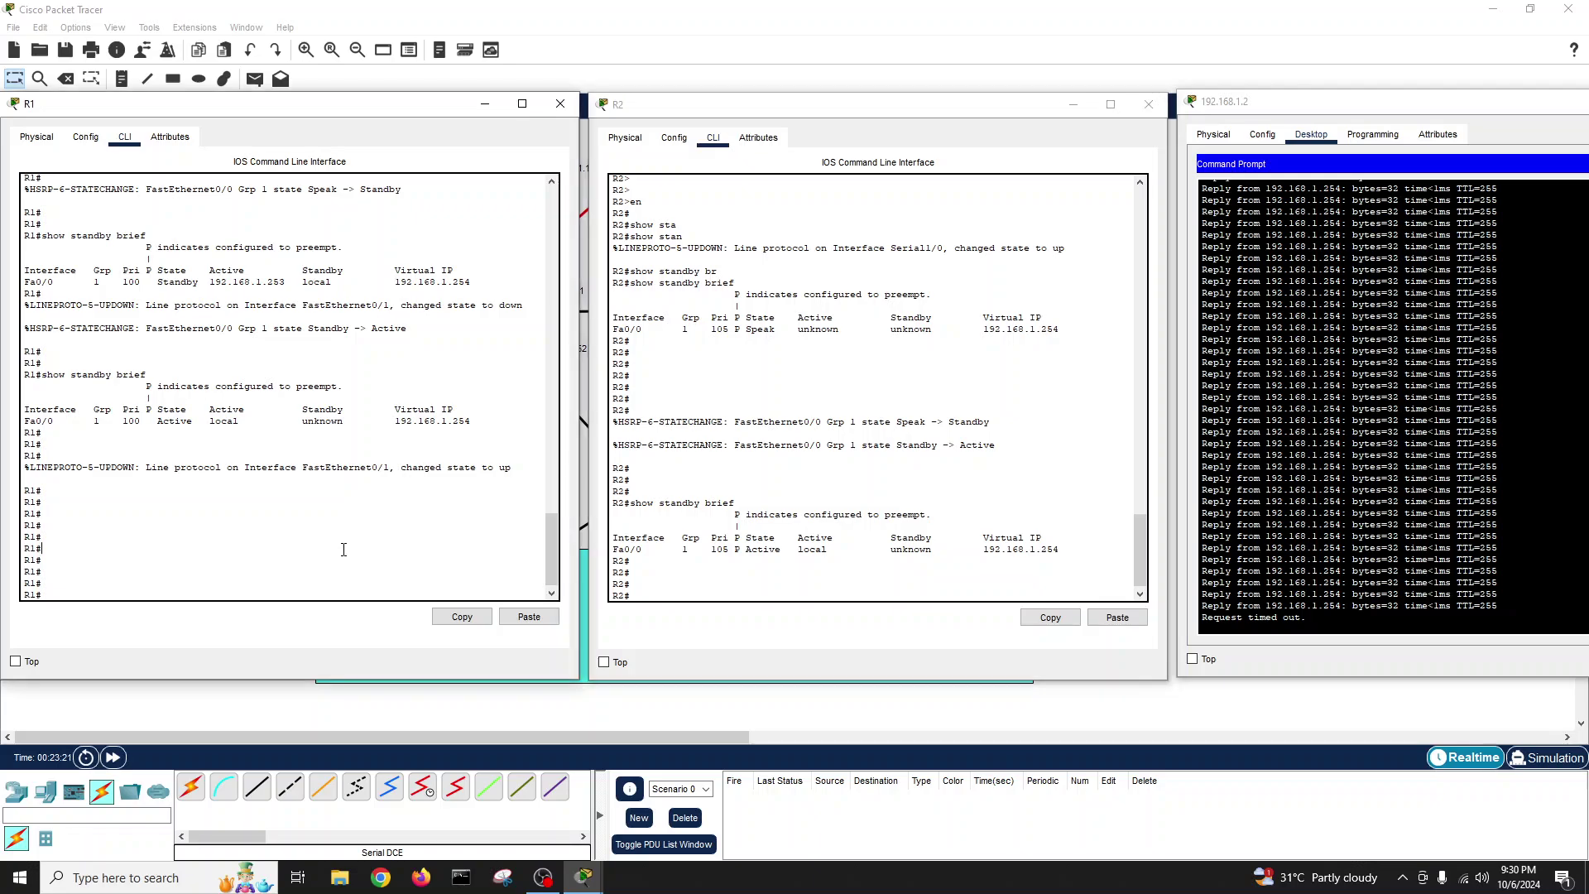
pyautogui.press('Up')
pyautogui.press('Return')
pyautogui.press('Return')
pyautogui.press('Return')
pyautogui.press('Return')
pyautogui.press('Return')
pyautogui.press('Return')
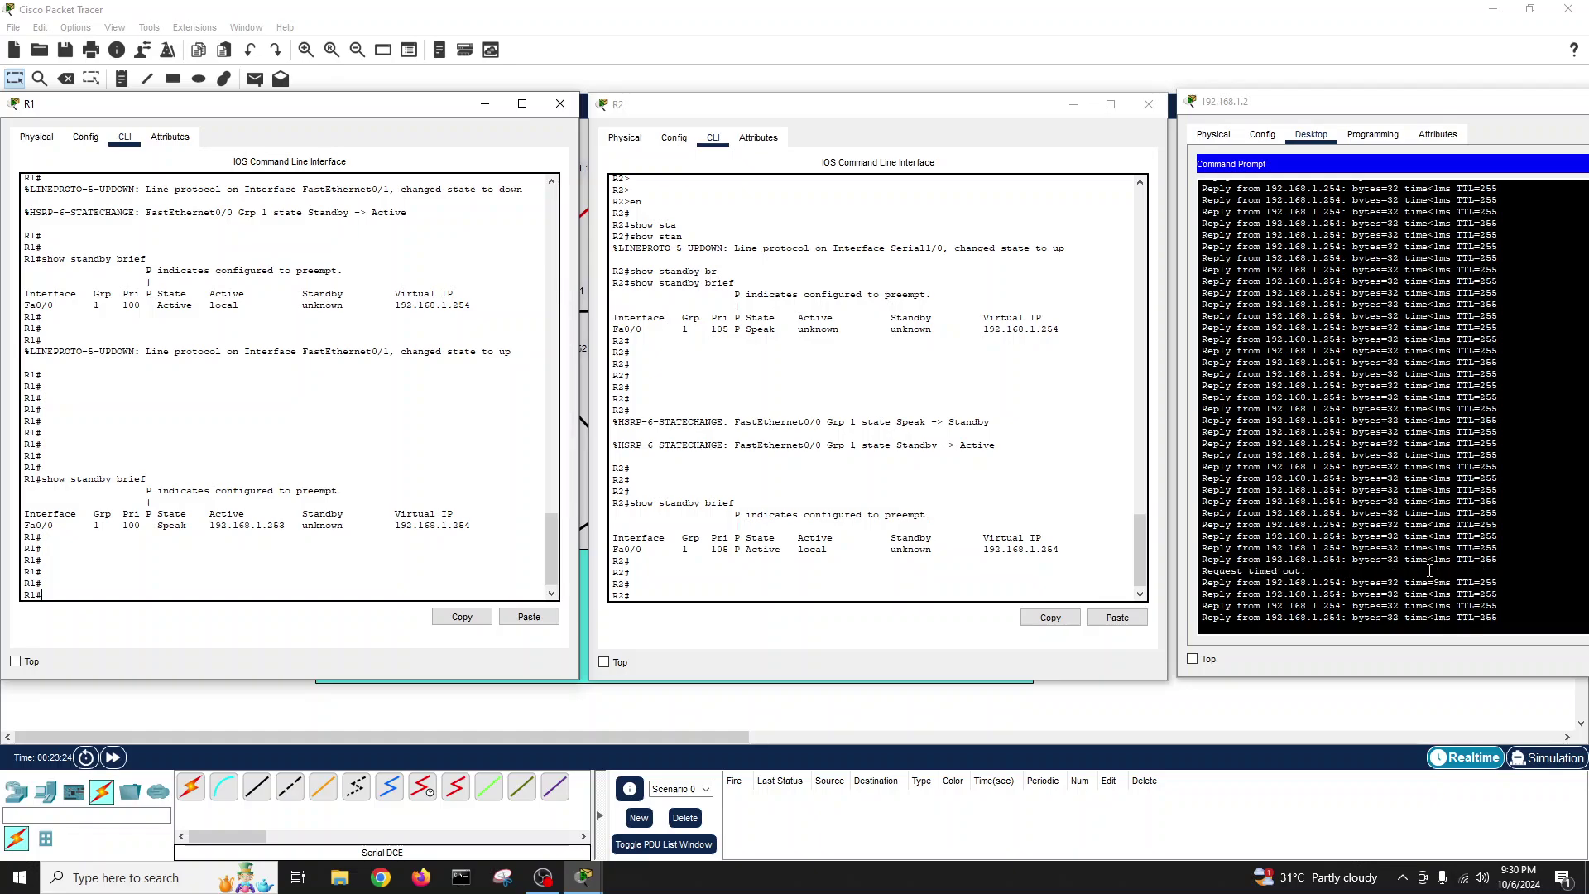
# - Examine the latest HSRP state-change message in R1's console and rerun show standby brief there
pyautogui.click(745, 578)
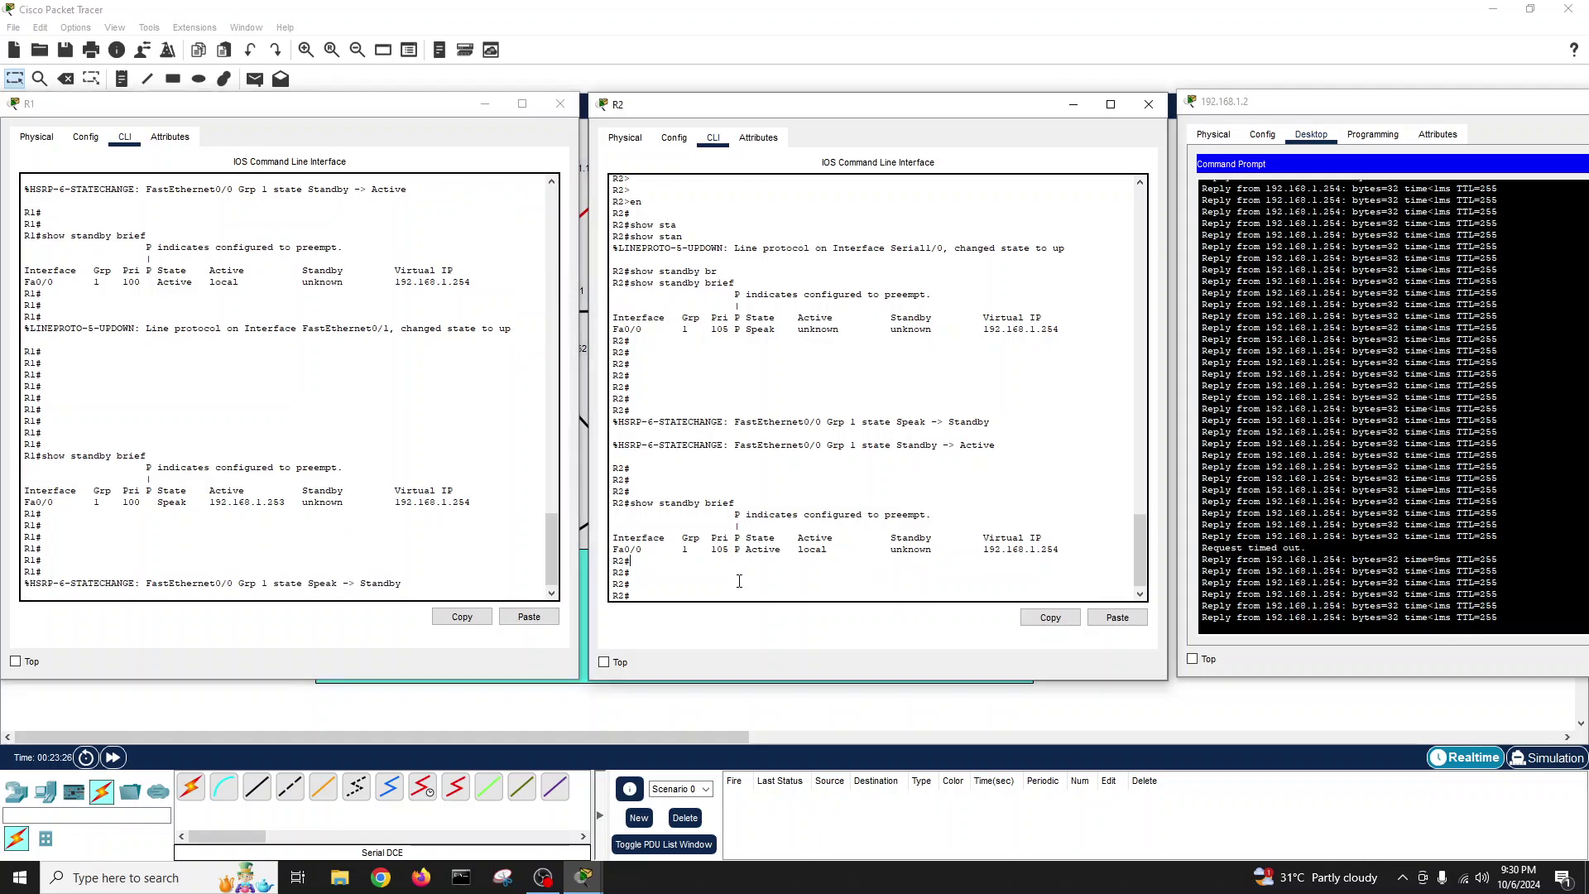
pyautogui.moveTo(403, 584); pyautogui.dragTo(245, 584)
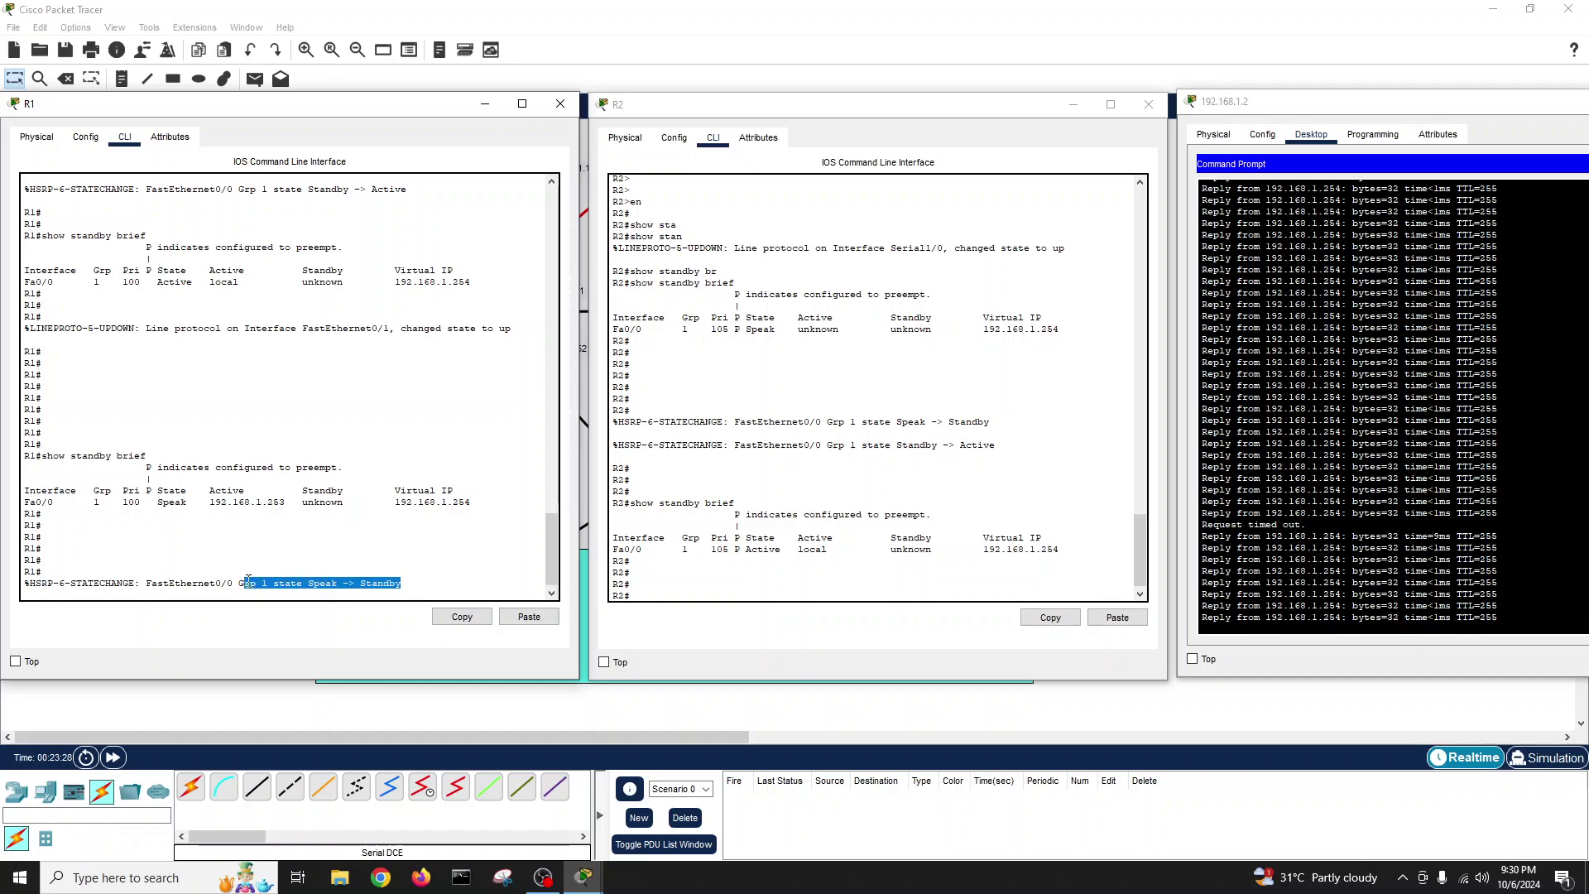
pyautogui.press('Return')
pyautogui.press('Return')
pyautogui.press('Return')
pyautogui.press('Return')
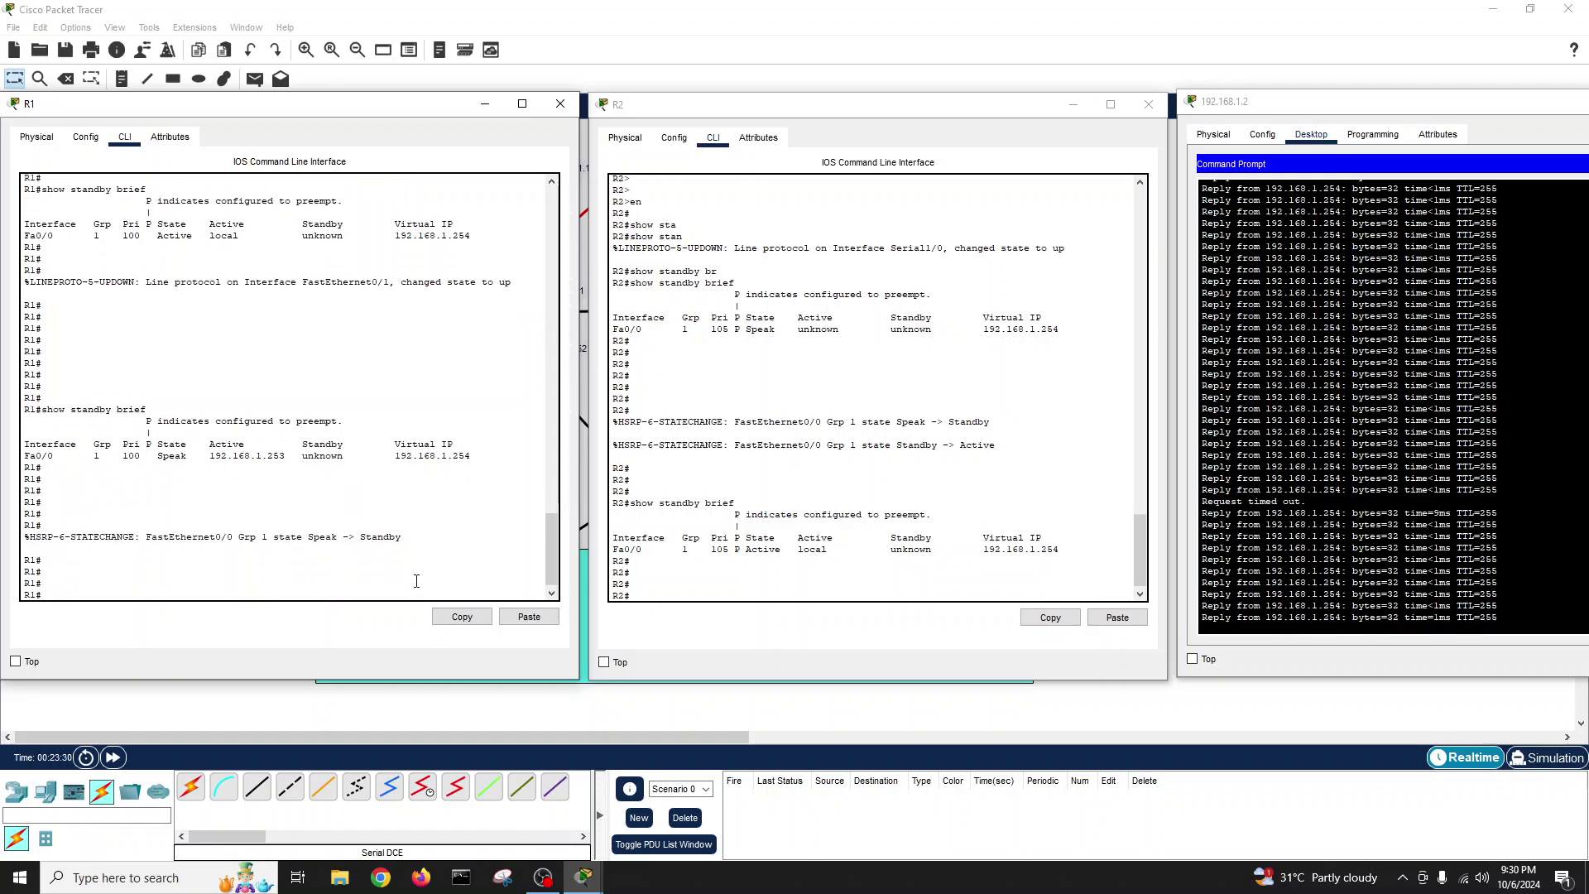
pyautogui.write('show standby brief')
pyautogui.press('Return')
pyautogui.press('Return')
pyautogui.press('Return')
pyautogui.press('Return')
pyautogui.press('Return')
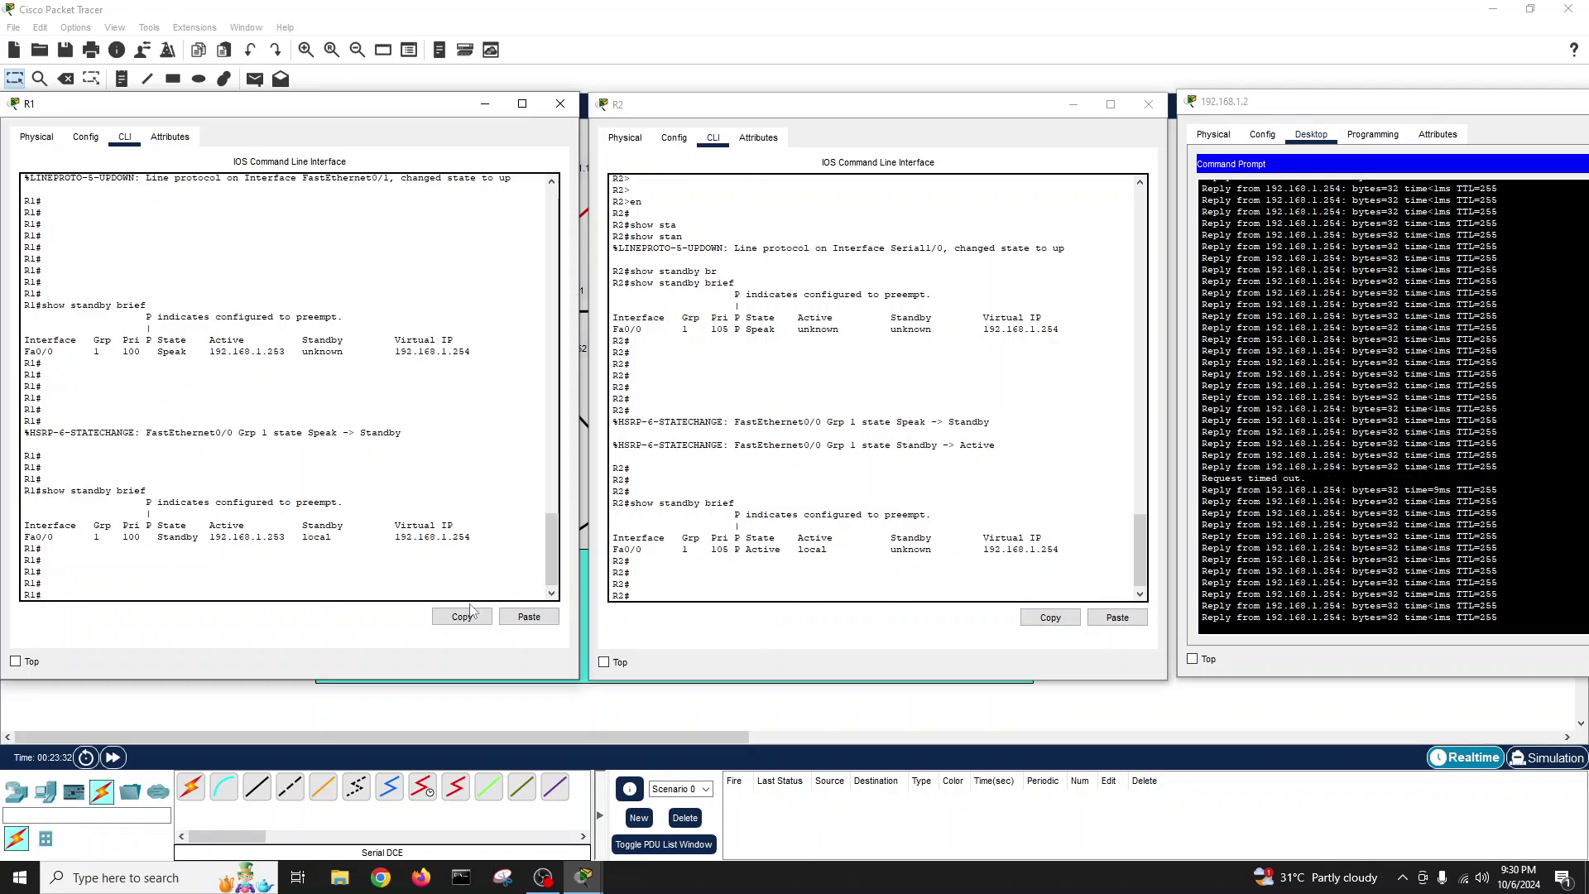
# - Rerun show standby brief on R2 to check its state and the standby router's address
pyautogui.click(710, 584)
pyautogui.press('Up')
pyautogui.press('Return')
pyautogui.press('Return')
pyautogui.press('Return')
pyautogui.press('Return')
pyautogui.press('Return')
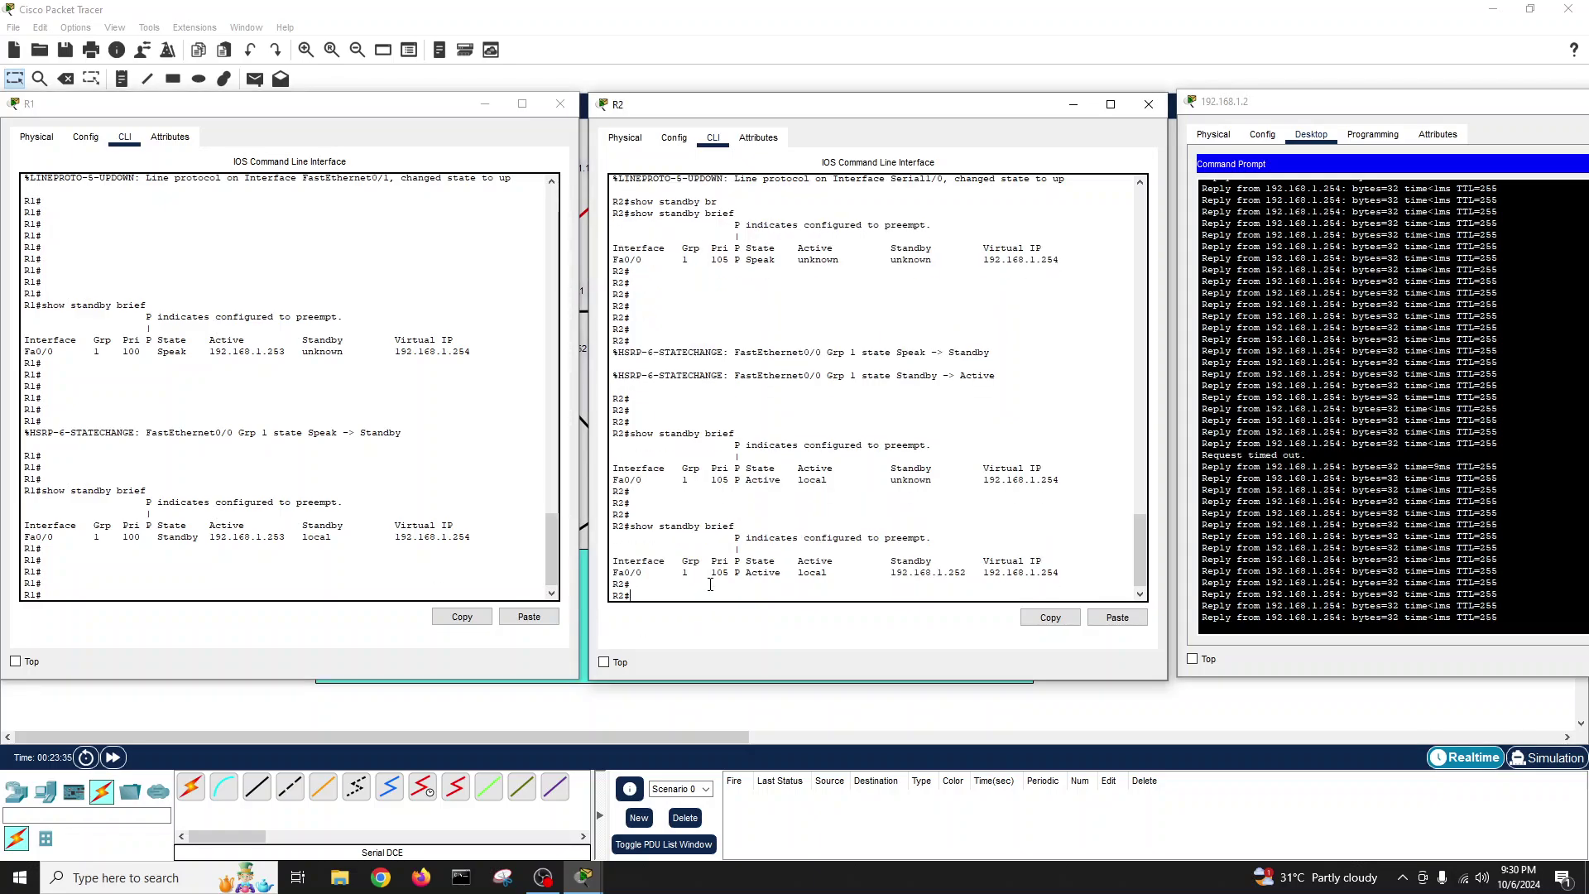
pyautogui.press('Return')
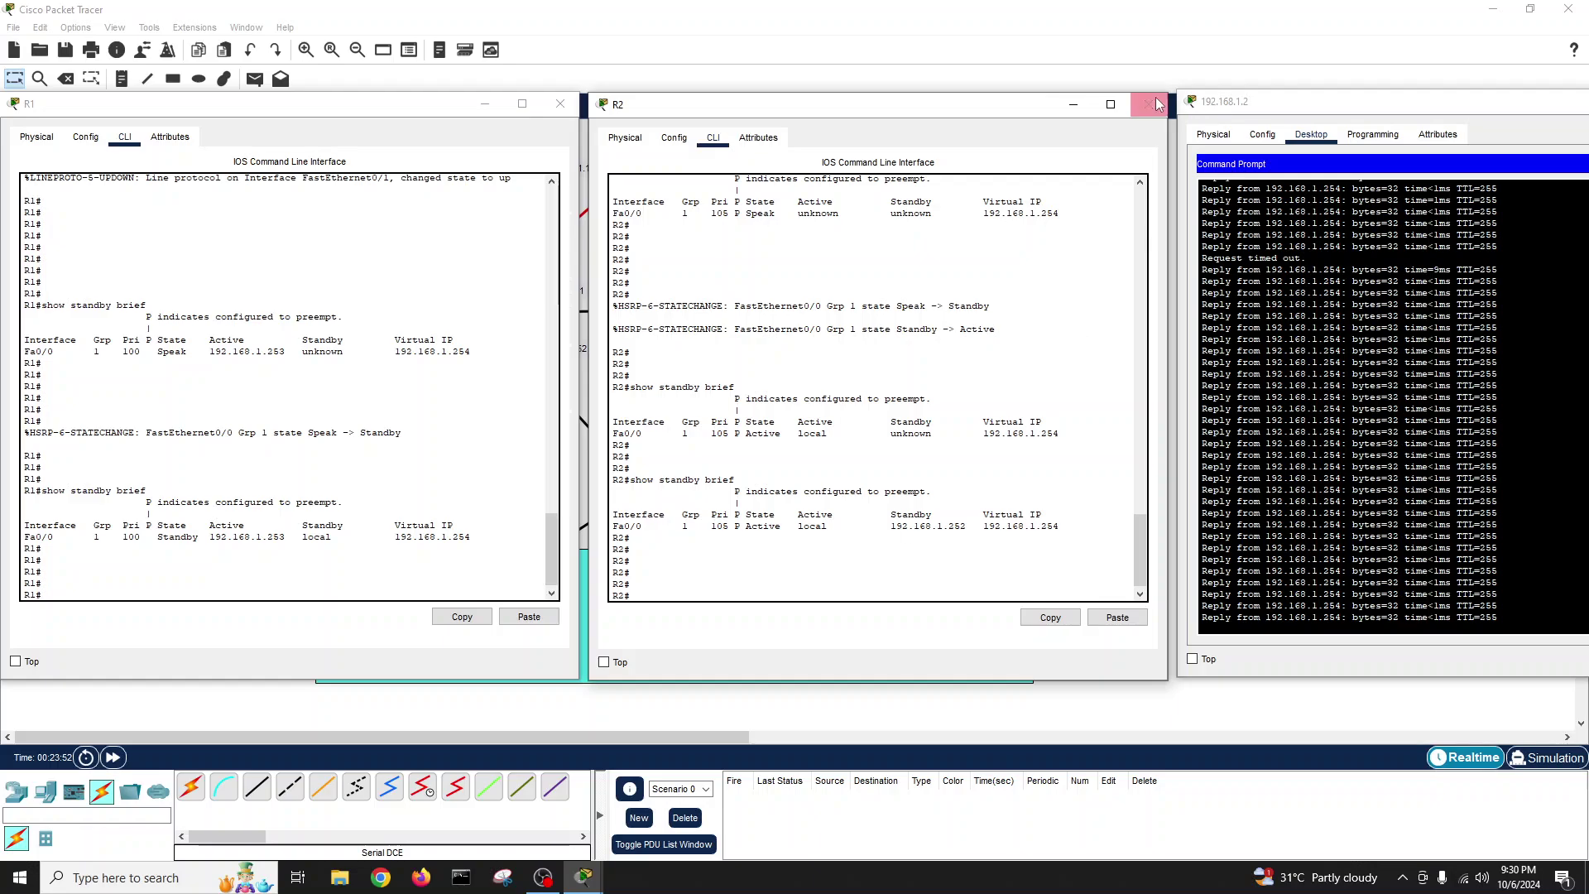
# - Close the R2, R1 and PC 192.168.1.2 windows to return to the full topology
pyautogui.click(1149, 105)
pyautogui.click(561, 103)
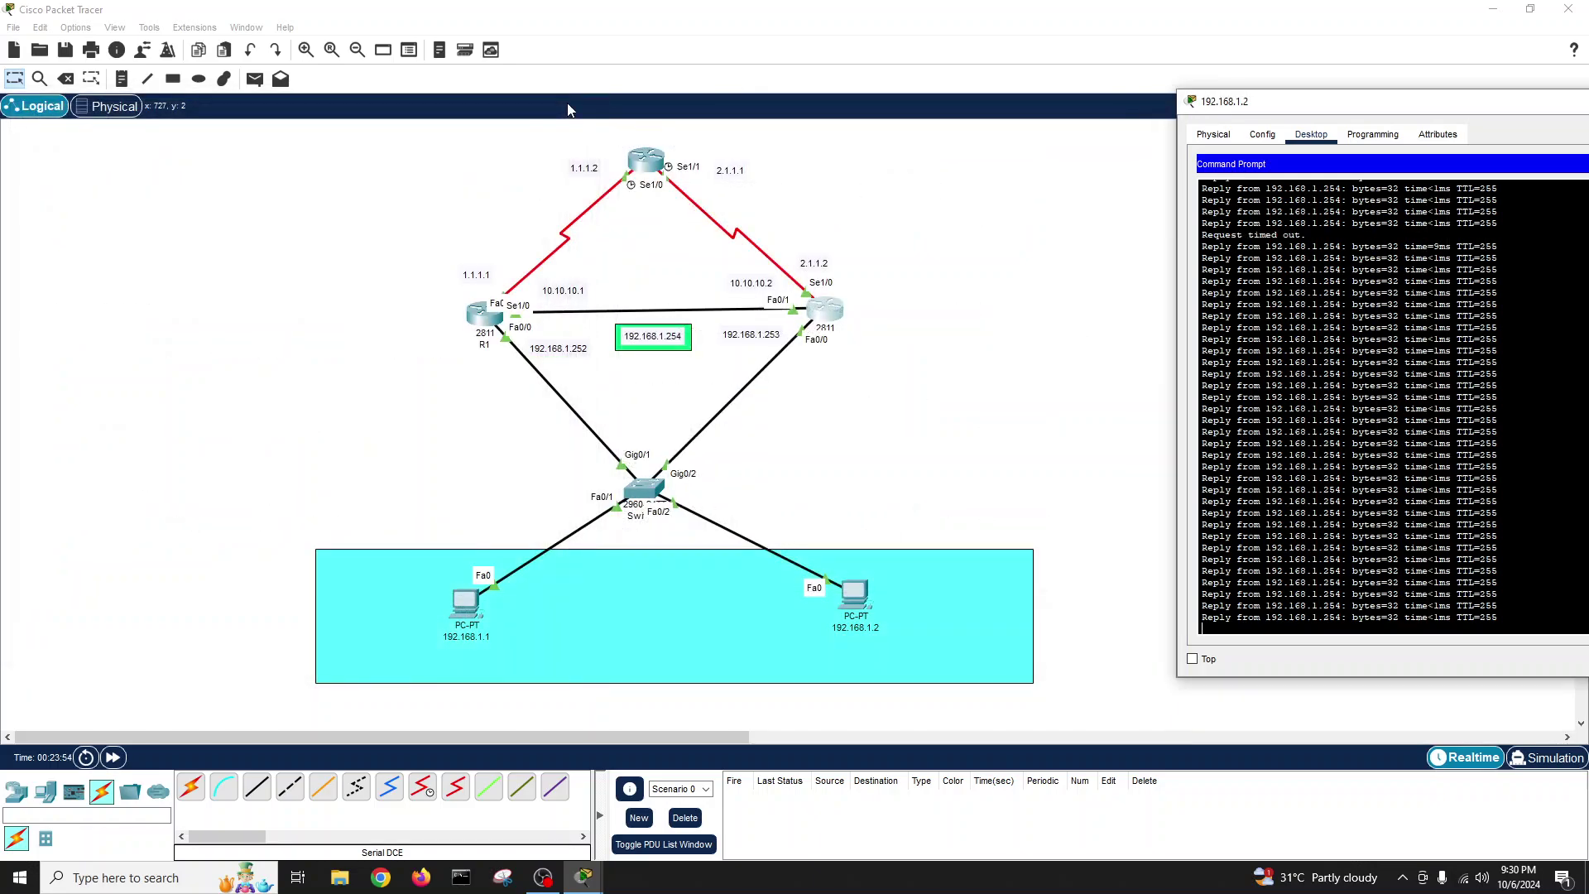
pyautogui.moveTo(1320, 107); pyautogui.dragTo(1067, 131)
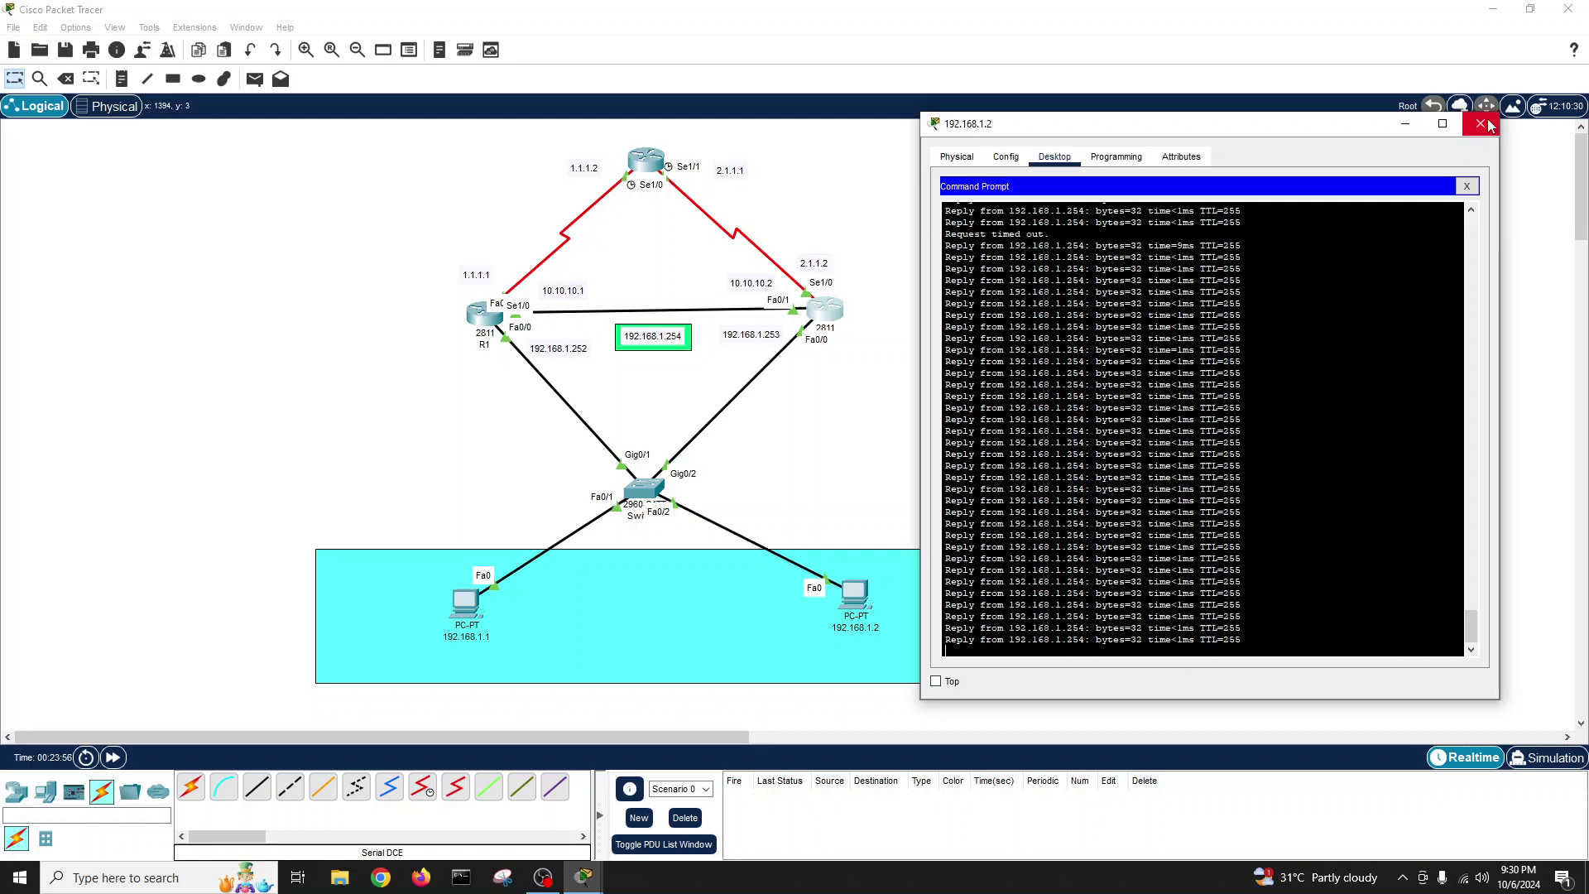
pyautogui.click(1486, 125)
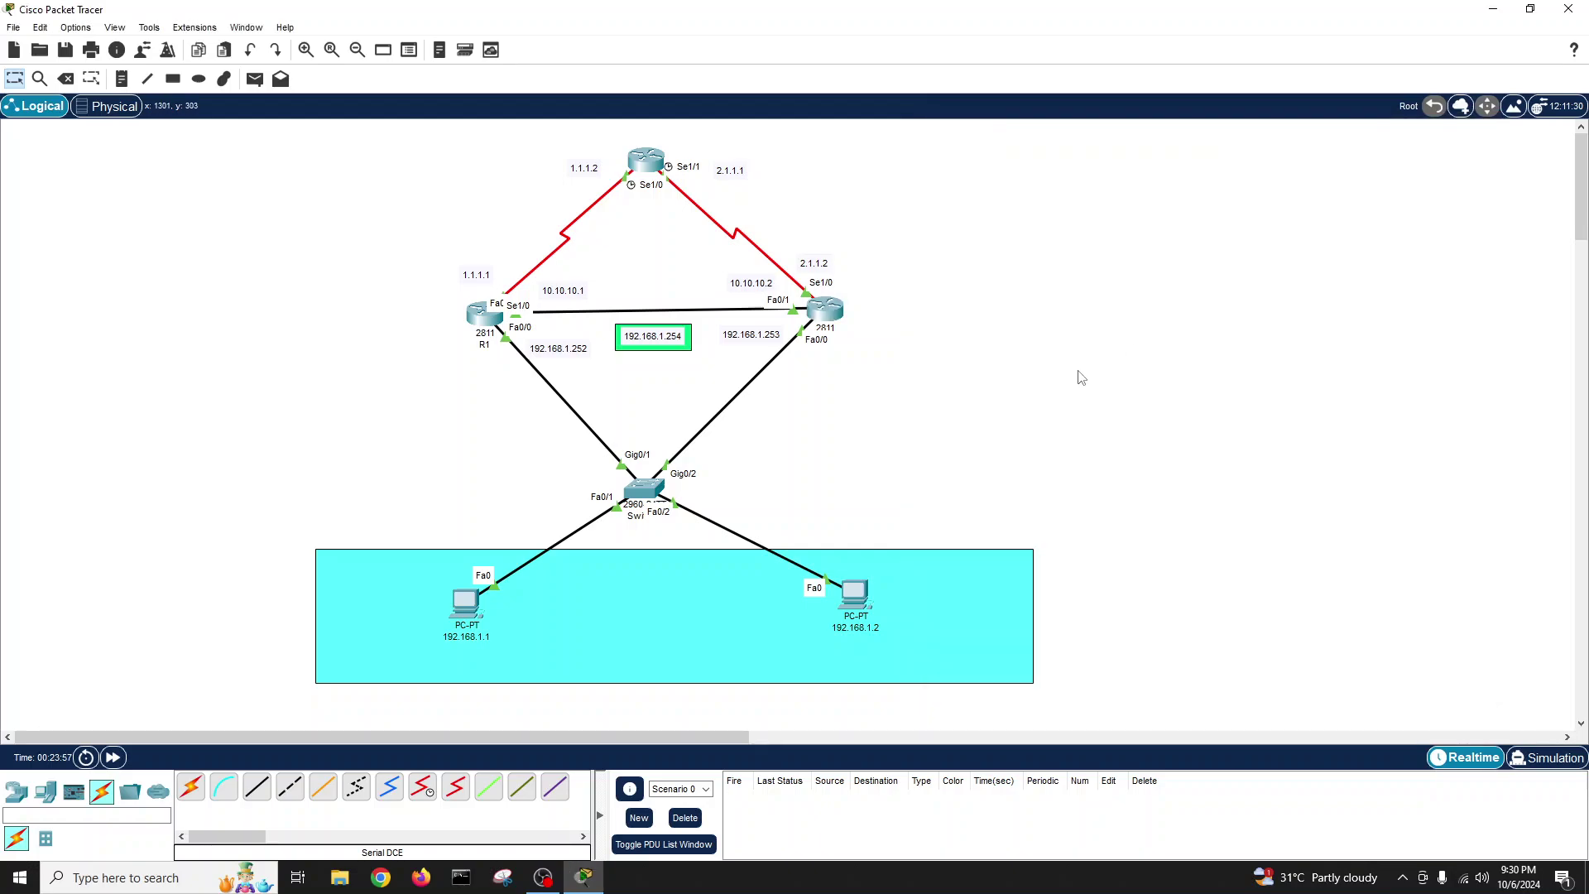
pyautogui.click(787, 886)
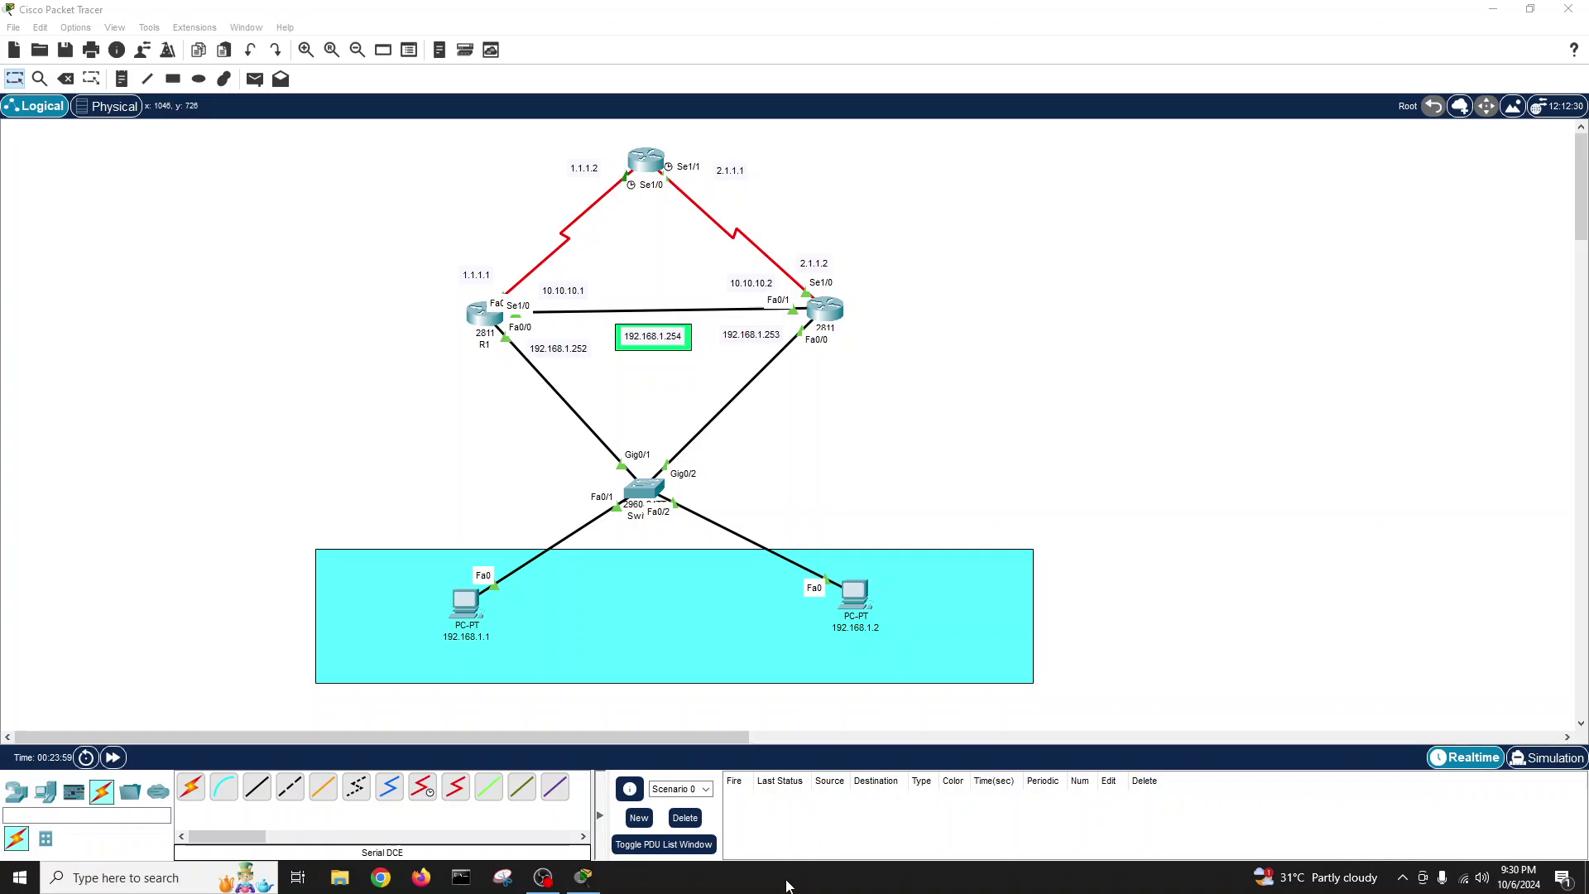